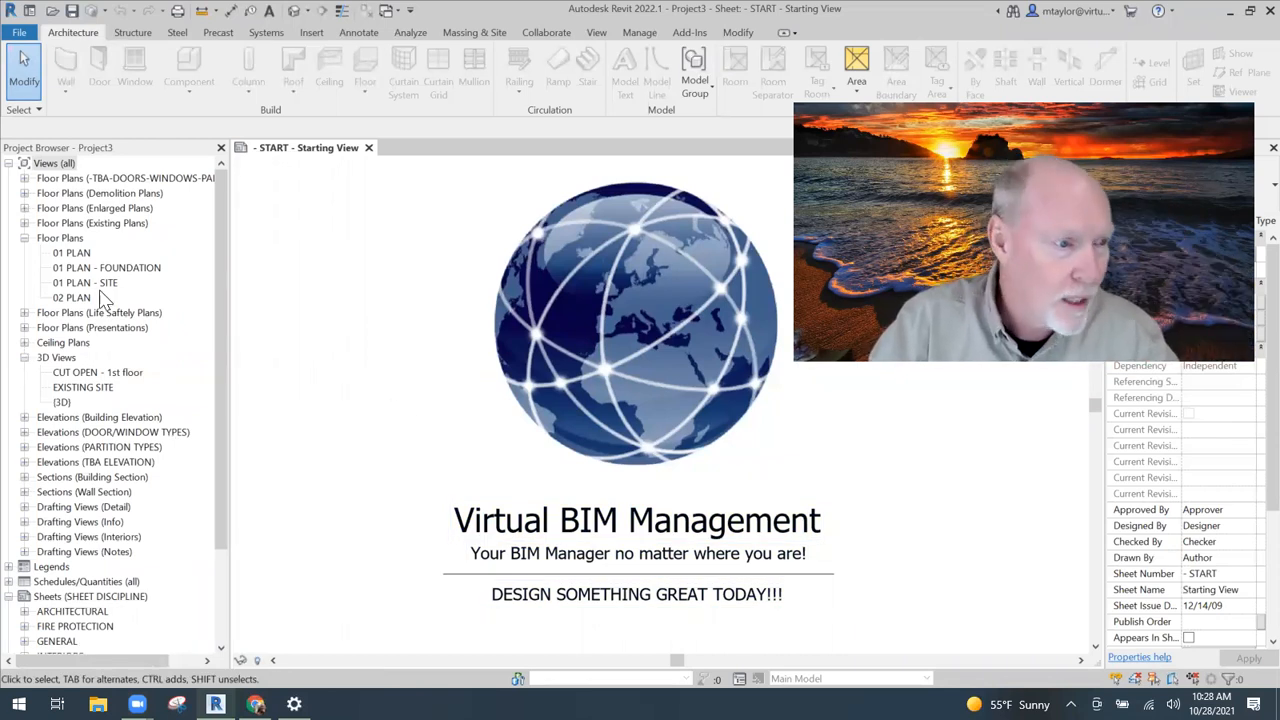
# In the 01 PLAN floor plan, create a rectangular 6" Concrete Slab floor of about 131 SF southeast of the building.
pyautogui.doubleClick(76, 257)
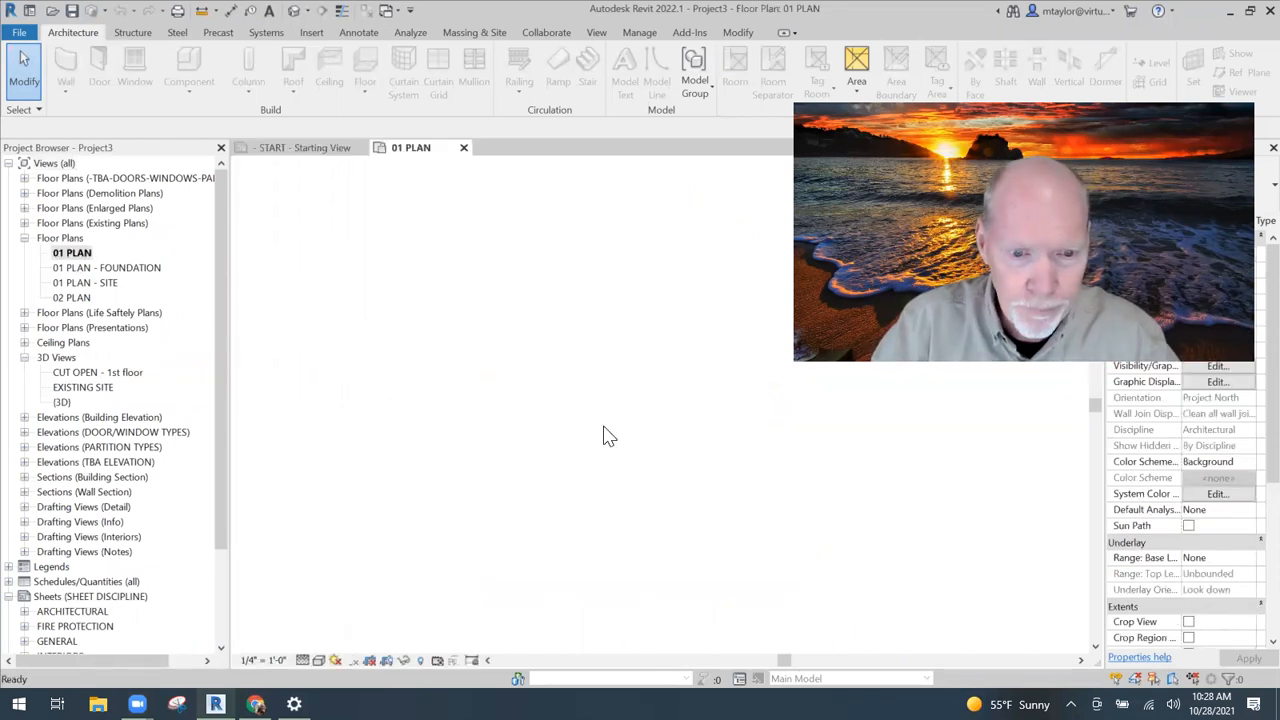
pyautogui.moveTo(735, 481); pyautogui.dragTo(577, 409, button='middle')
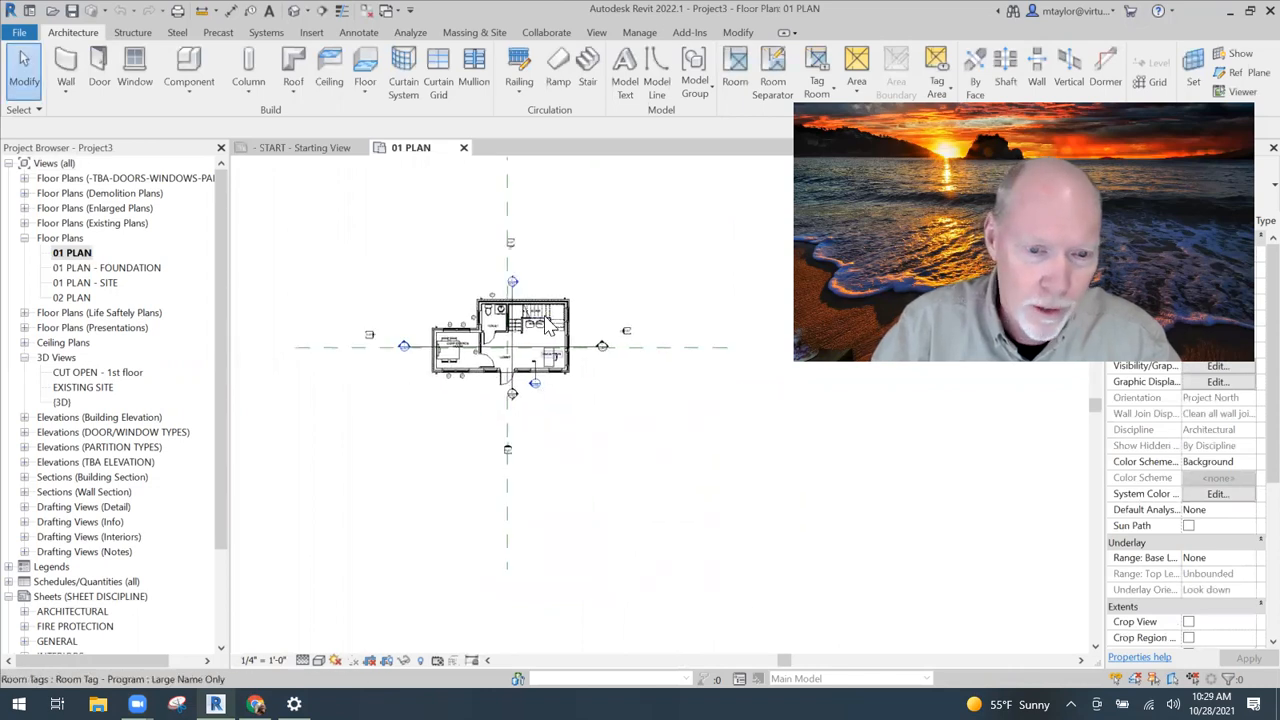
pyautogui.moveTo(652, 420); pyautogui.dragTo(568, 420, button='middle')
pyautogui.scroll(1, 542, 415)
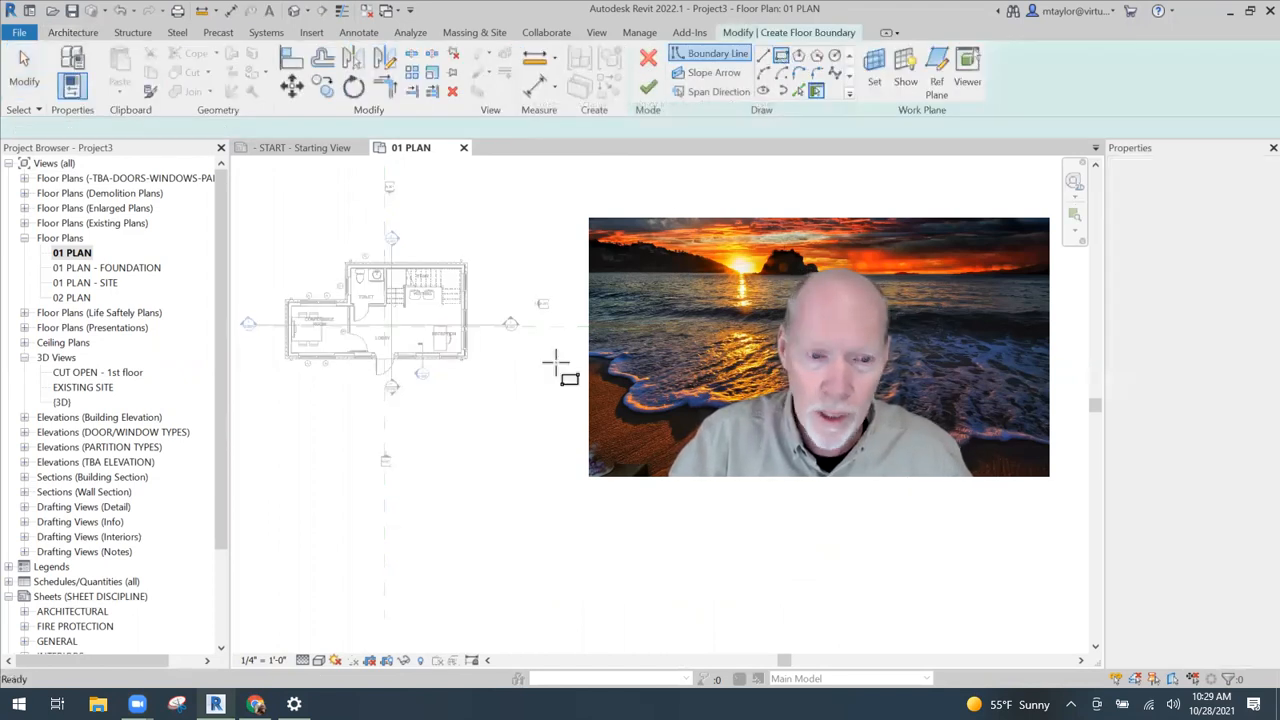
pyautogui.click(462, 398)
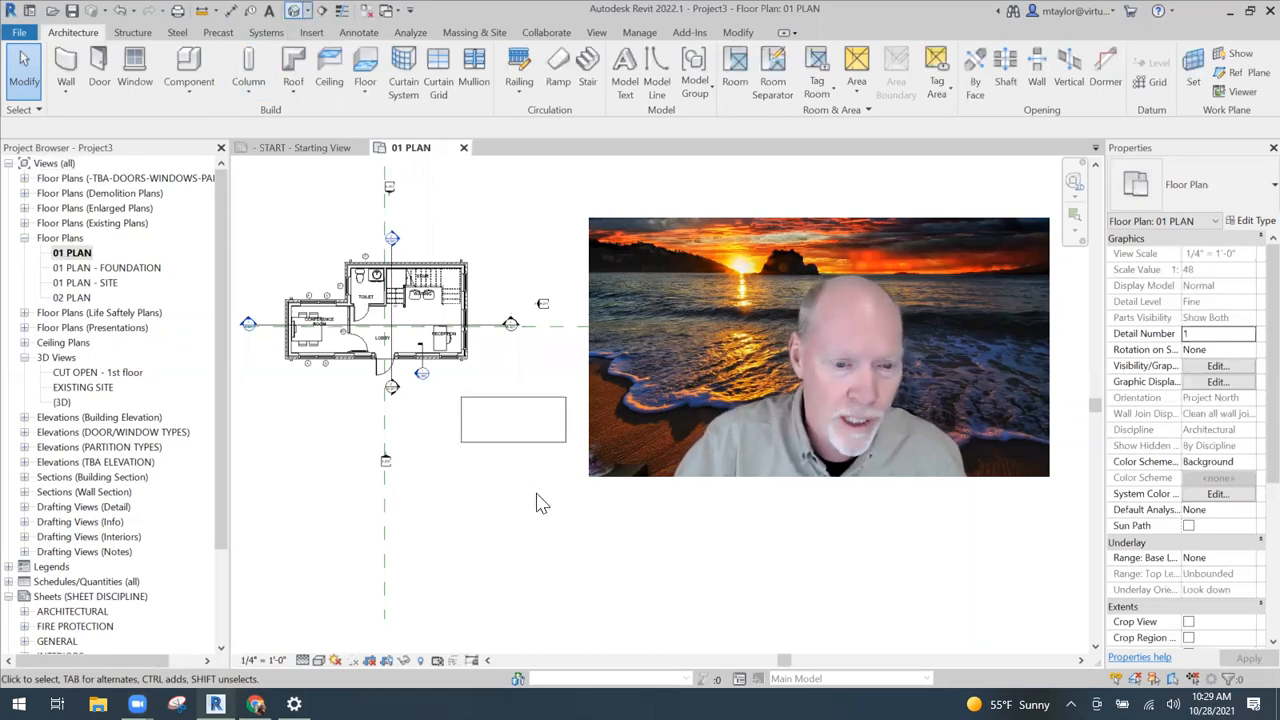
# Hide the site topography in the default 3D view so the new concrete slab stands clear.
pyautogui.keyDown('shift'); pyautogui.moveTo(680, 586); pyautogui.dragTo(453, 478, button='middle'); pyautogui.keyUp('shift')
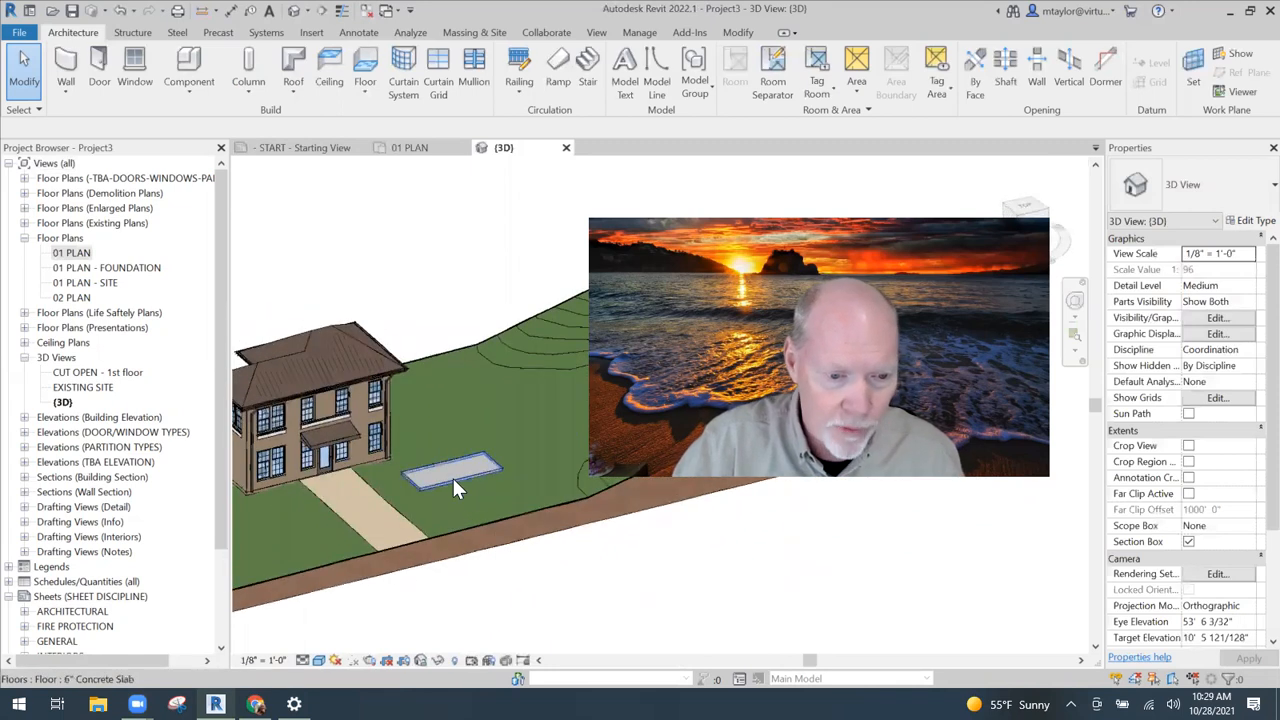
pyautogui.scroll(4, 453, 478)
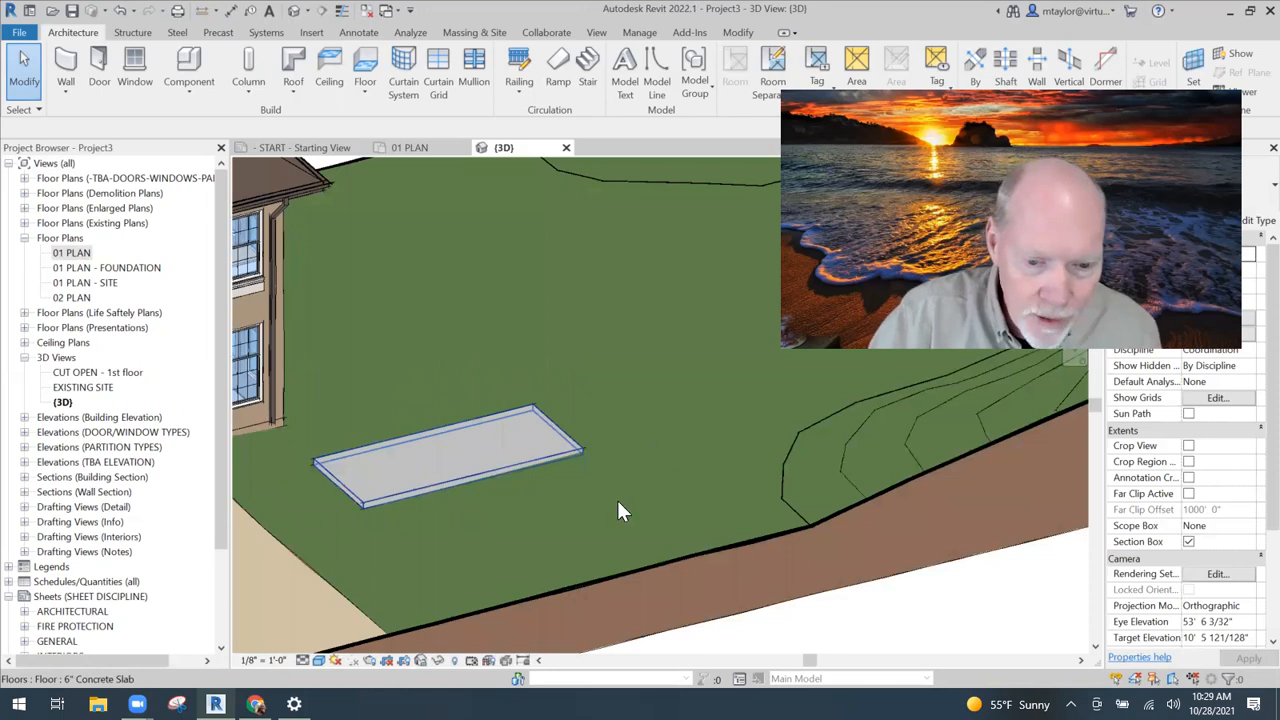
pyautogui.click(533, 589)
pyautogui.moveTo(533, 584); pyautogui.dragTo(630, 483, button='middle')
pyautogui.press('Delete')
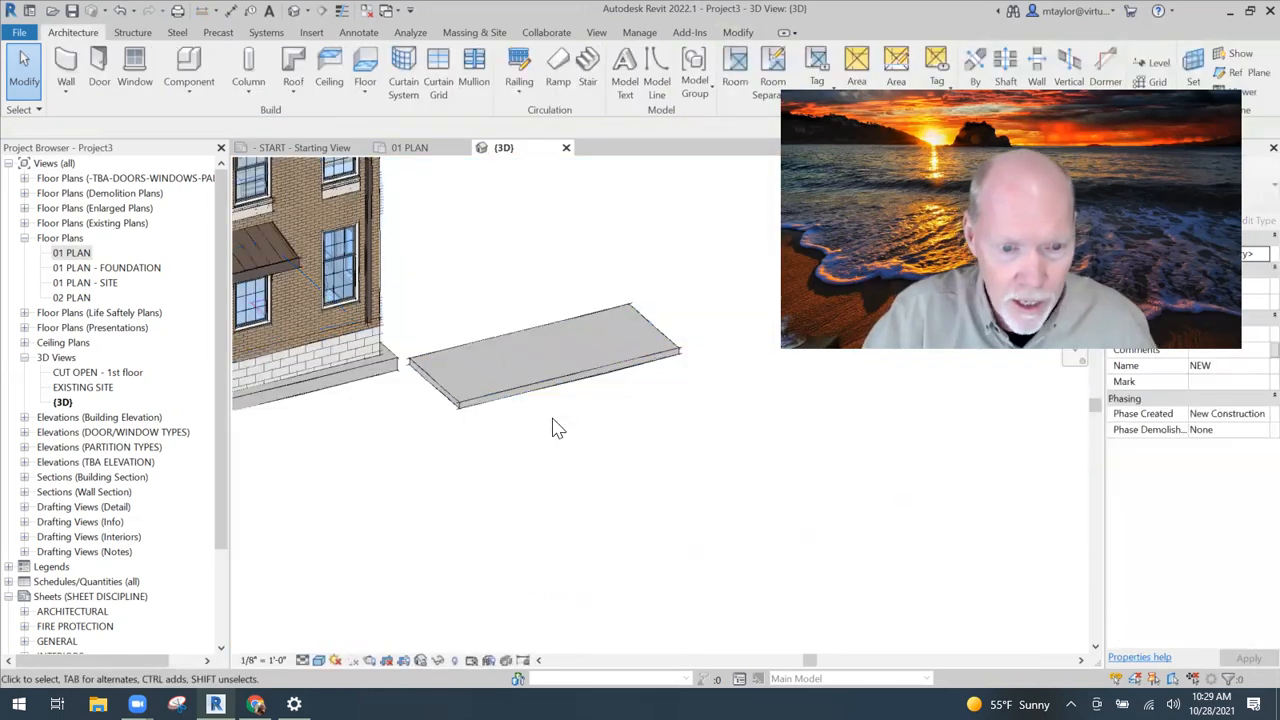
pyautogui.scroll(3, 537, 408)
pyautogui.moveTo(552, 483); pyautogui.dragTo(520, 585, button='middle')
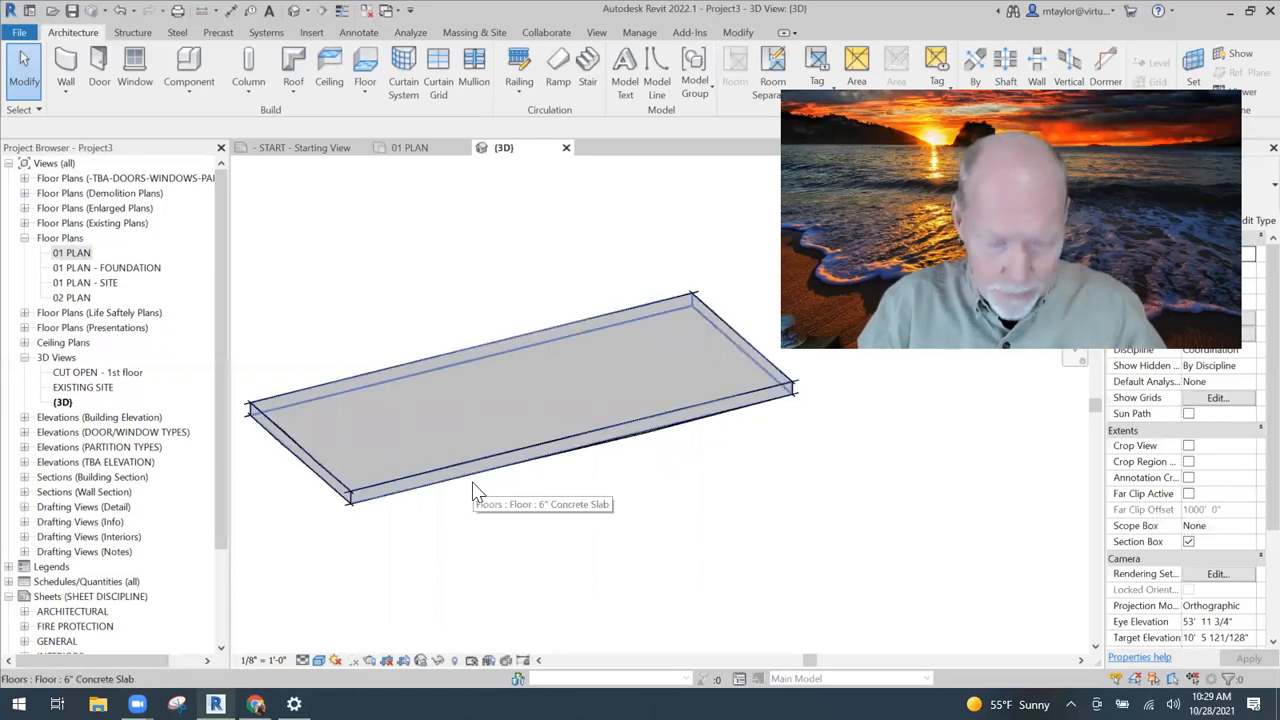
# In the 01 PLAN view, edit the slab's boundary to cut a 3'-0" square opening near its west end.
pyautogui.click(421, 154)
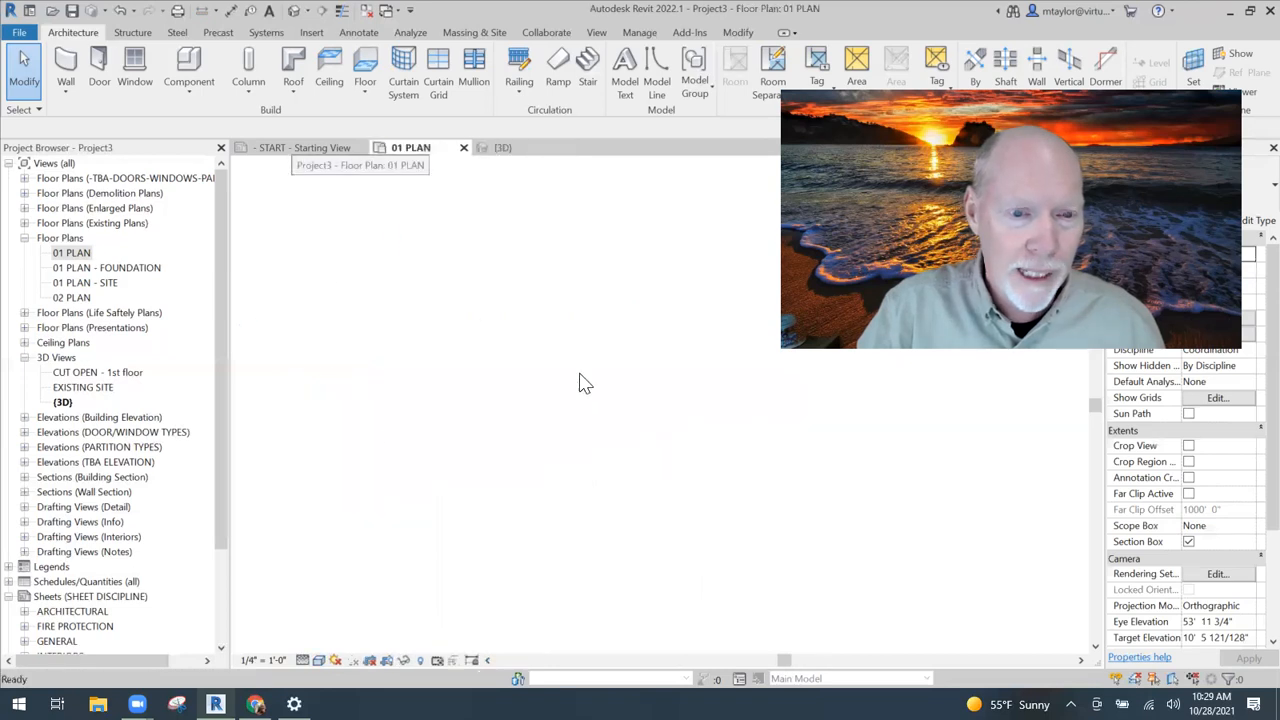
pyautogui.click(526, 412)
pyautogui.scroll(4, 517, 483)
pyautogui.moveTo(472, 439); pyautogui.dragTo(469, 493, button='middle')
pyautogui.scroll(1, 492, 498)
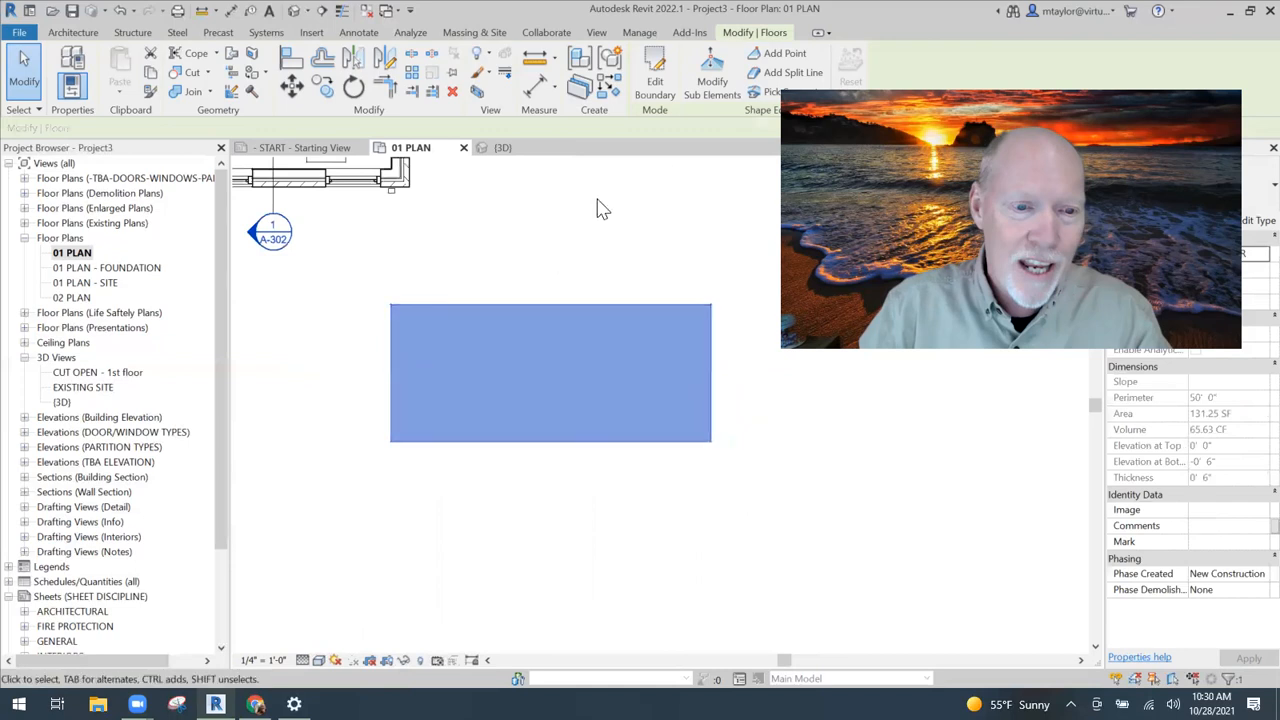
pyautogui.click(652, 82)
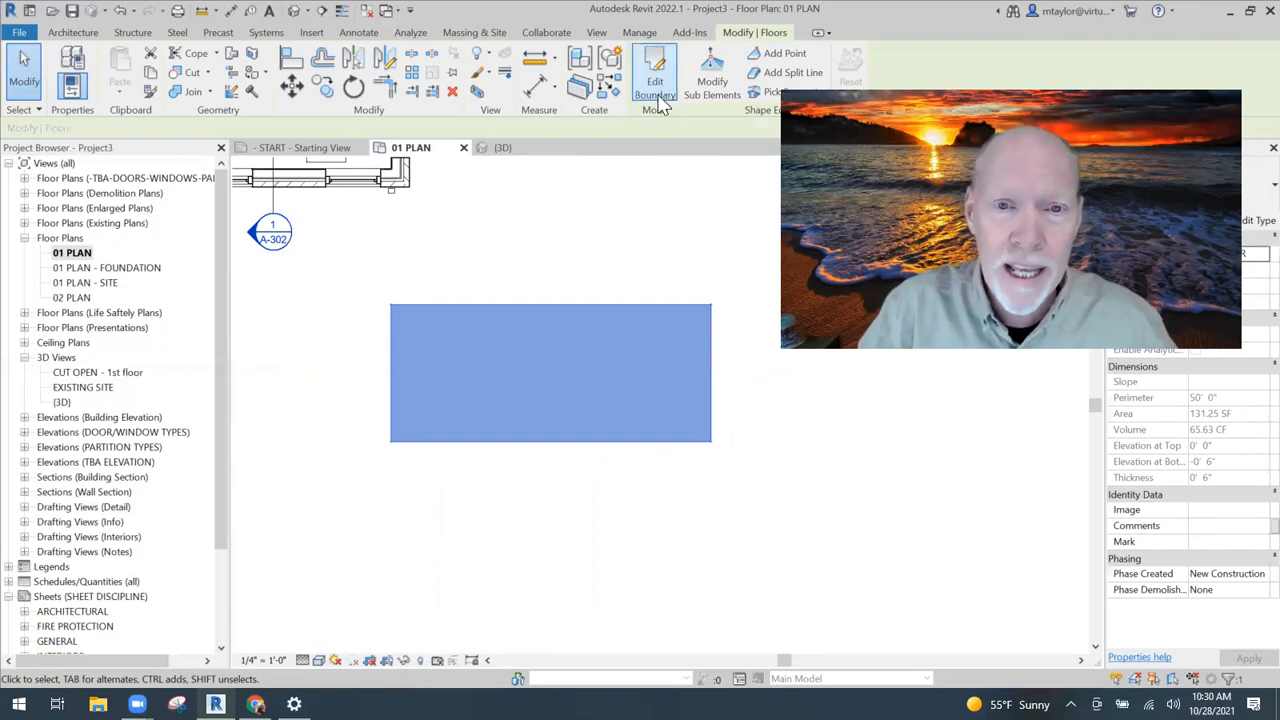
pyautogui.click(781, 55)
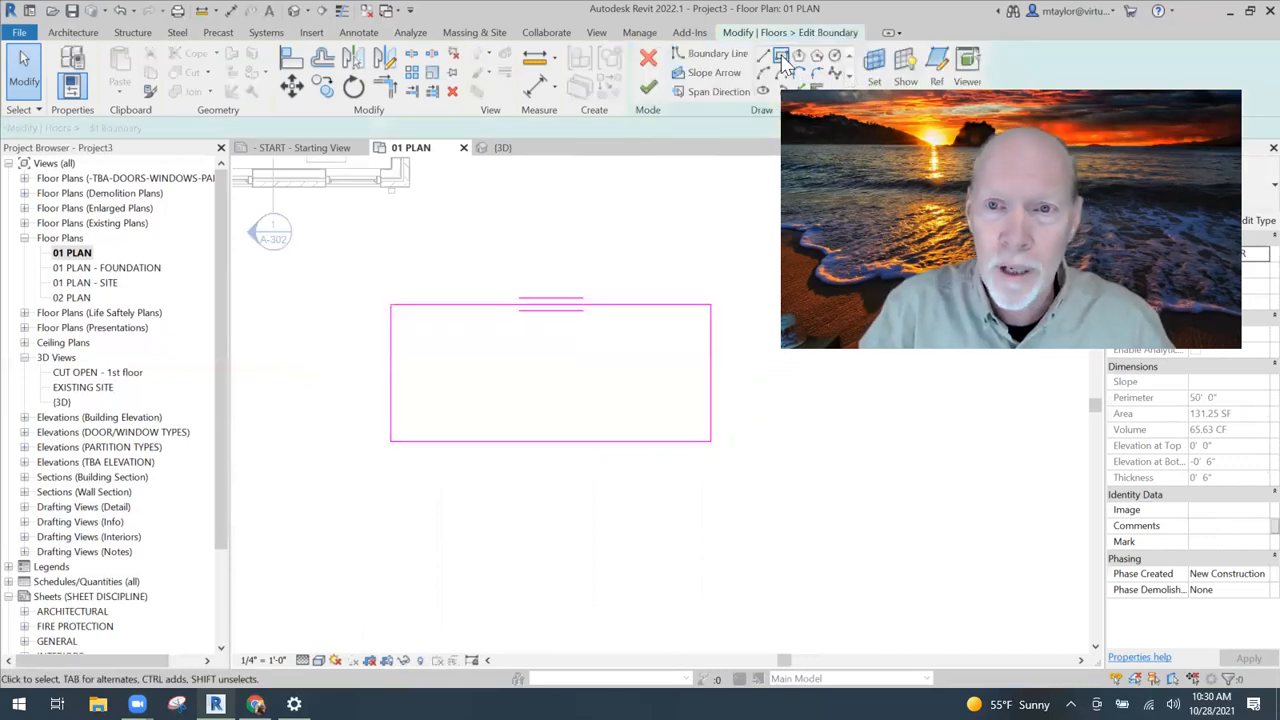
pyautogui.click(428, 340)
pyautogui.click(482, 394)
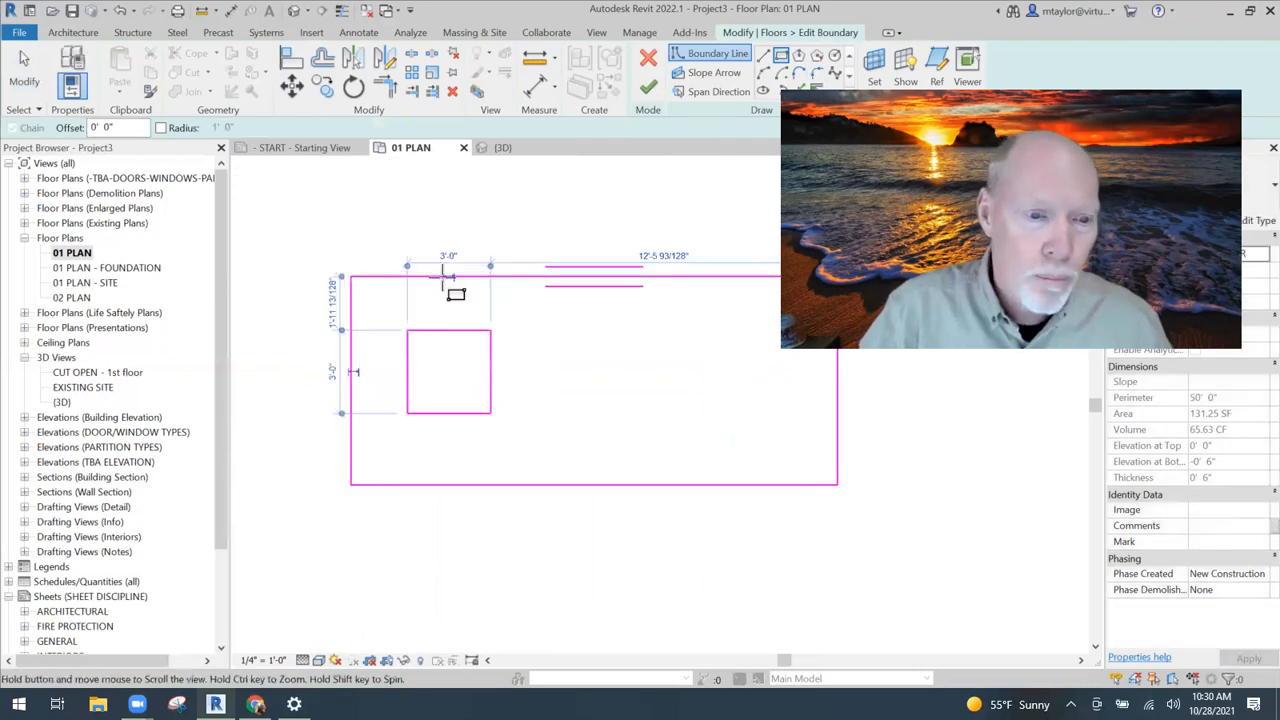
pyautogui.scroll(2, 546, 317)
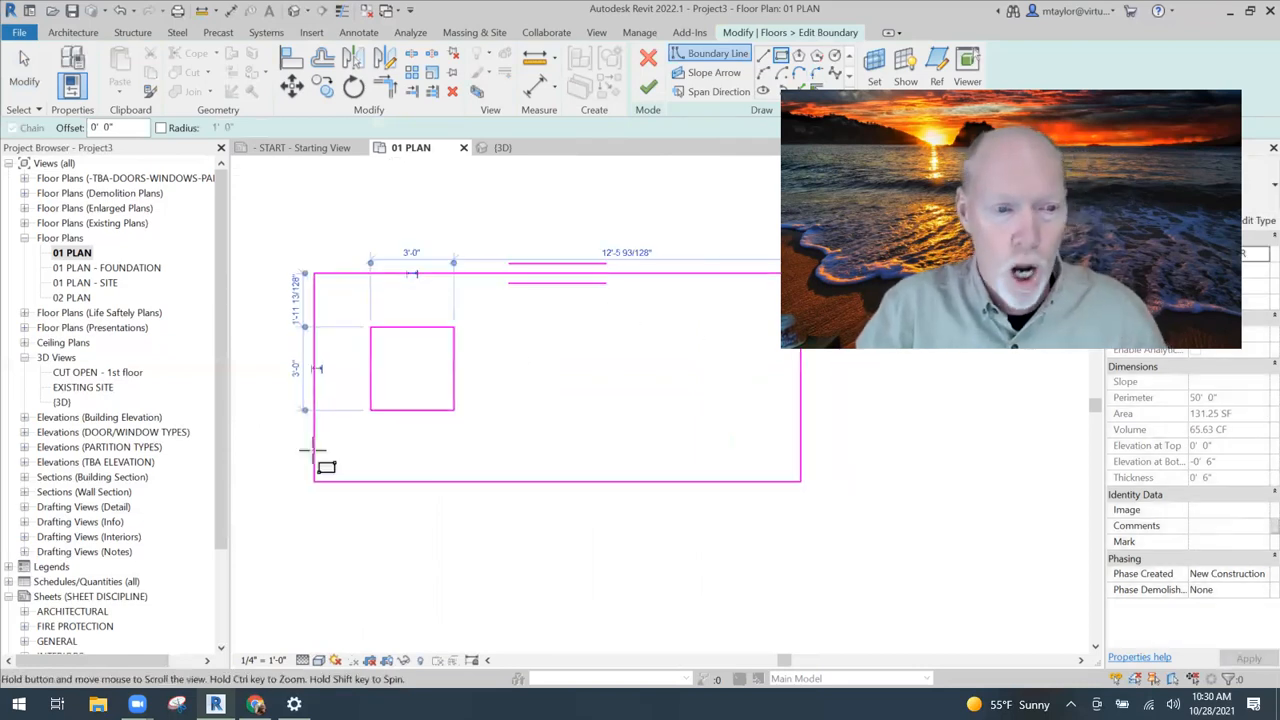
pyautogui.moveTo(422, 250); pyautogui.dragTo(379, 249, button='middle')
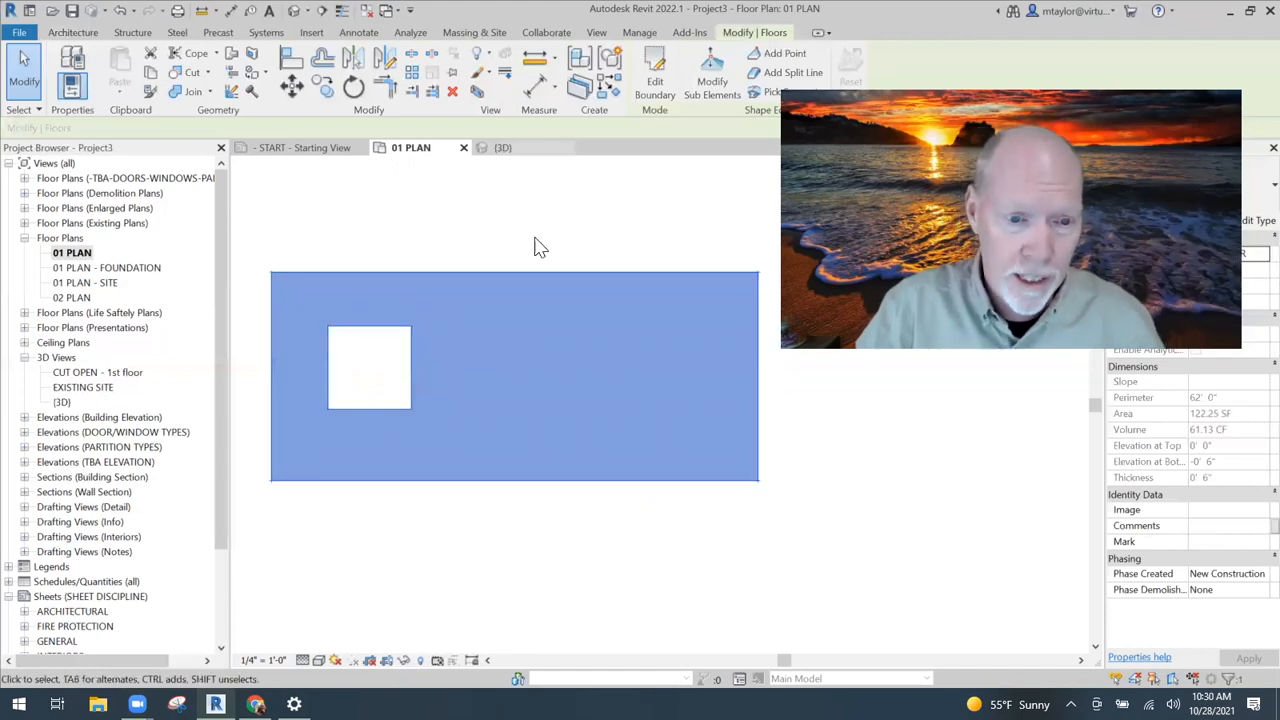
# Examine the slab's square opening up close in the 3D view.
pyautogui.hotkey('ctrl', 'Tab')
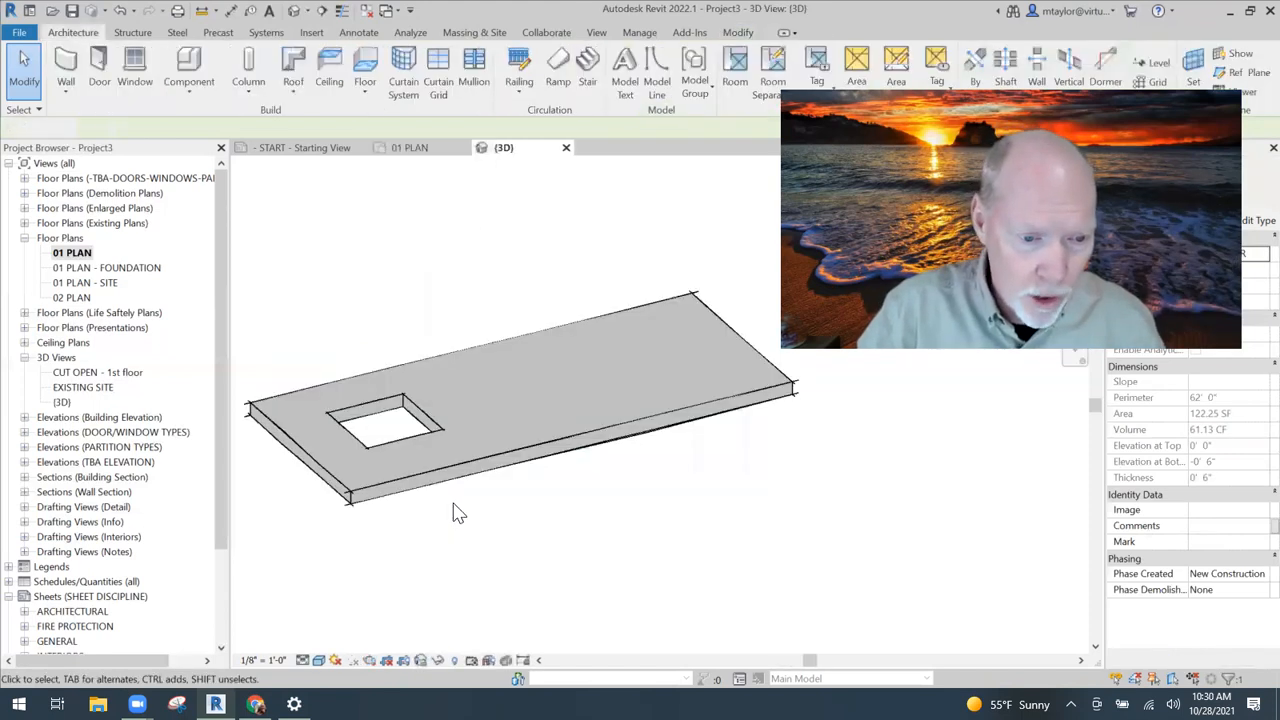
pyautogui.scroll(2, 541, 557)
pyautogui.moveTo(472, 497); pyautogui.dragTo(554, 542, button='middle')
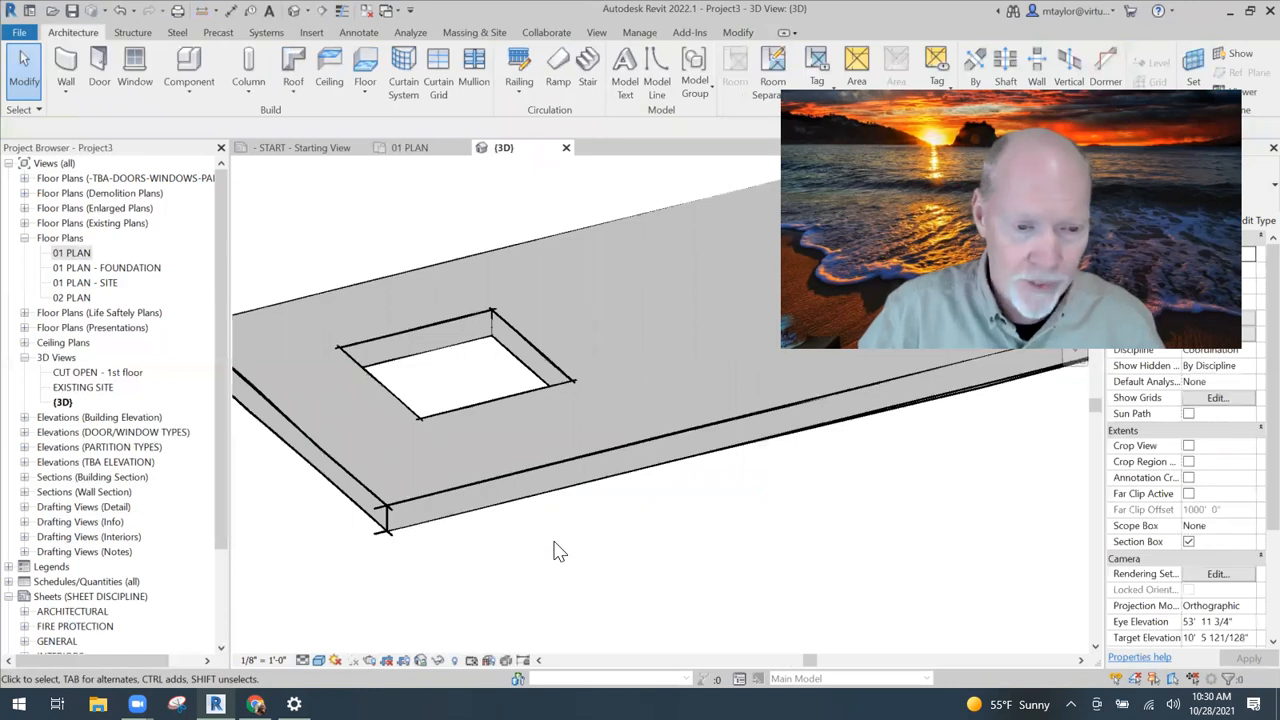
pyautogui.scroll(-1, 558, 551)
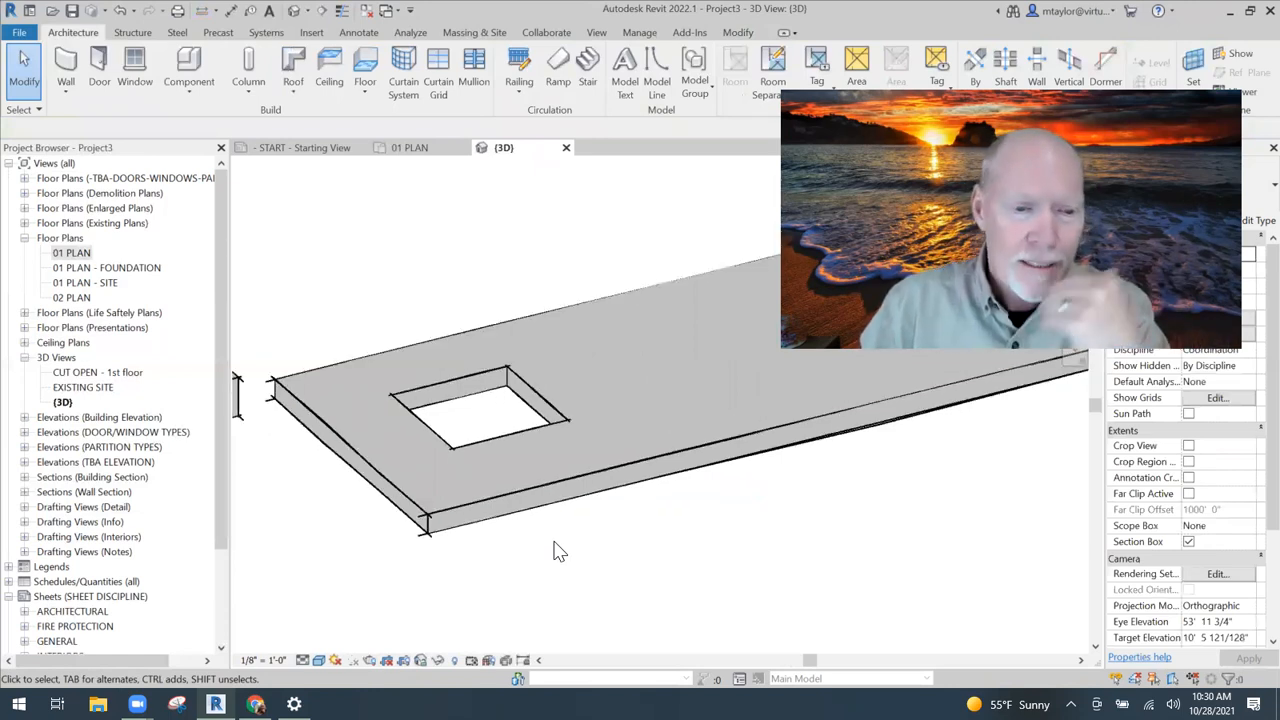
pyautogui.scroll(1, 538, 543)
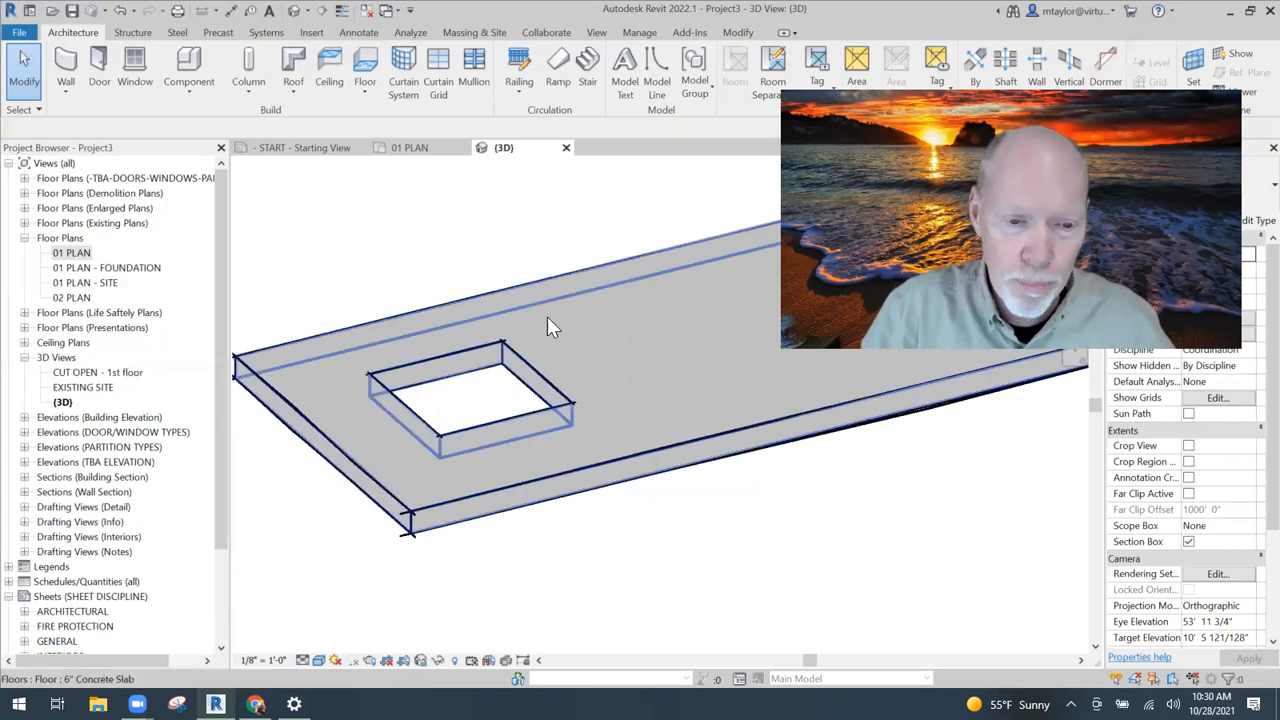
# In the 01 PLAN view, create a similar 6" Concrete Slab floor, 3'-0" square, filling the opening in the larger slab.
pyautogui.click(410, 148)
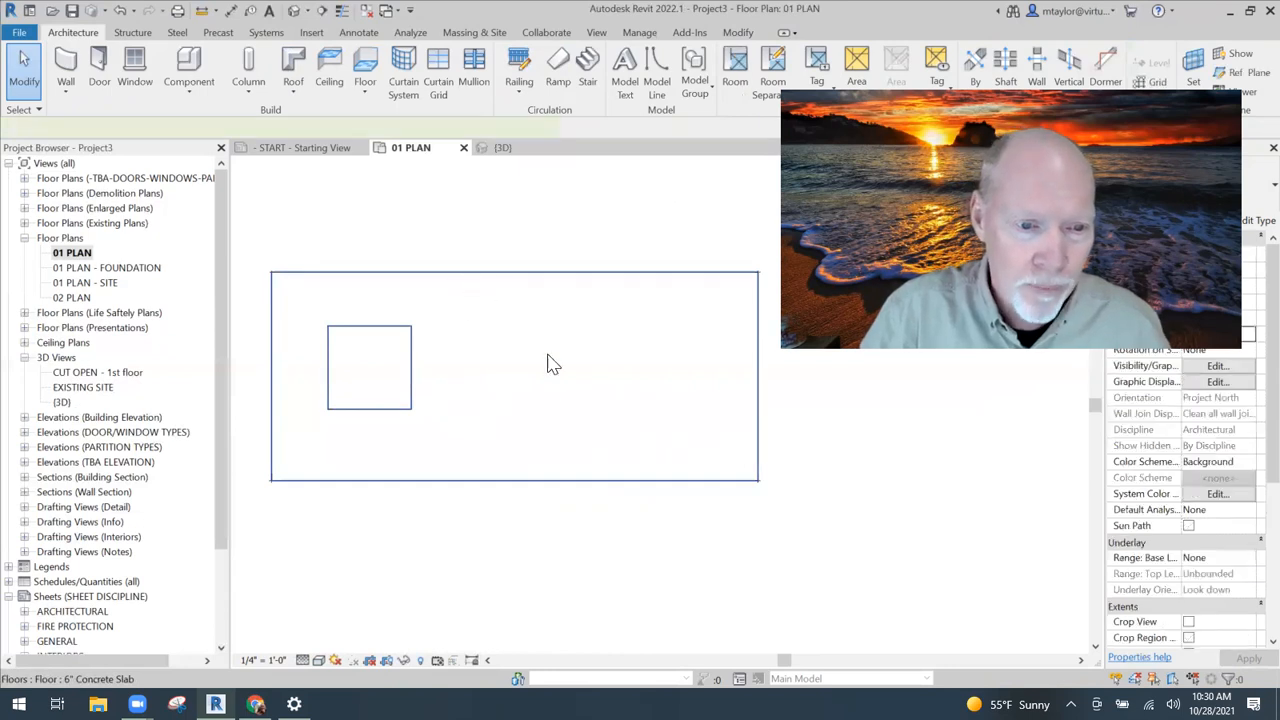
pyautogui.click(548, 363)
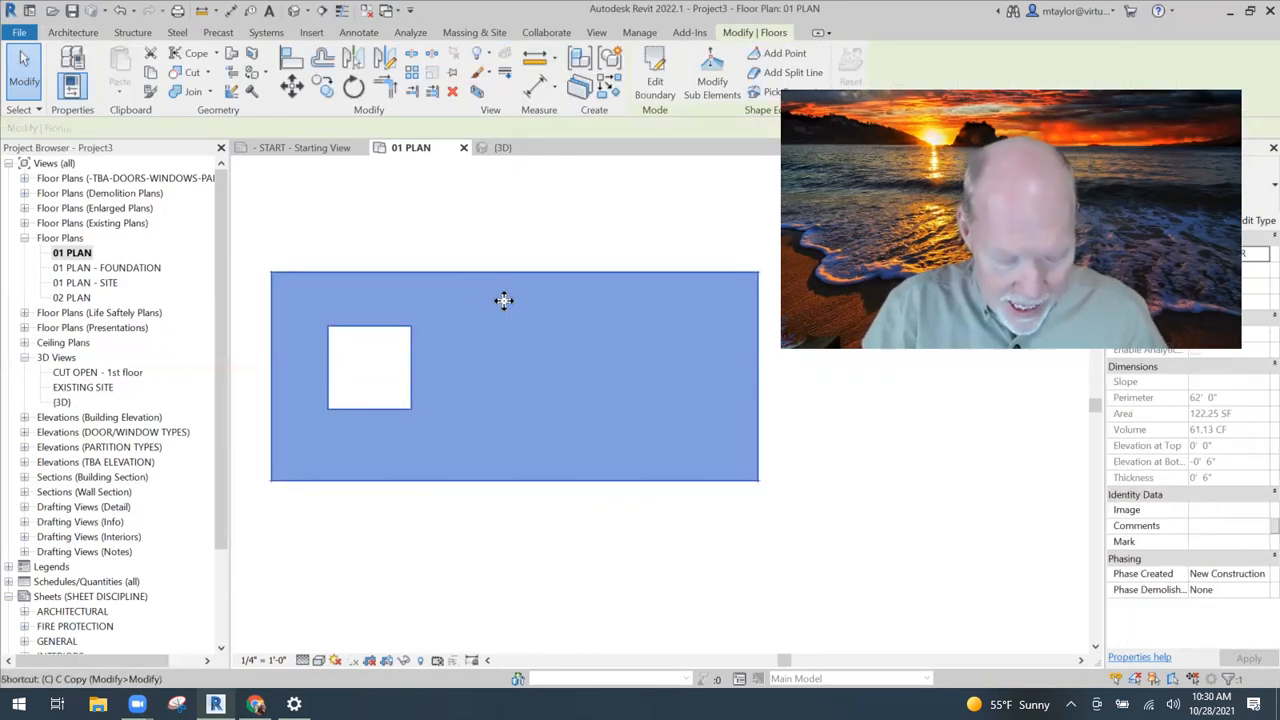
pyautogui.doubleClick(504, 300)
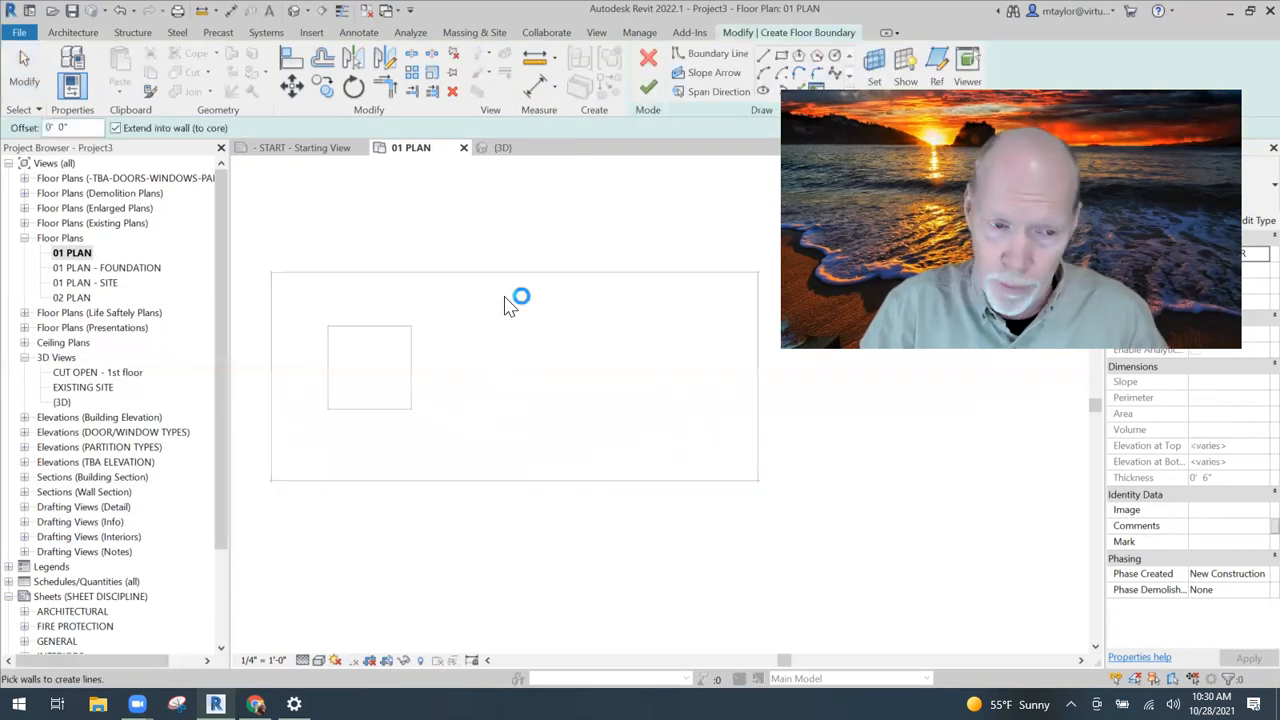
pyautogui.click(781, 57)
pyautogui.click(327, 325)
pyautogui.click(409, 407)
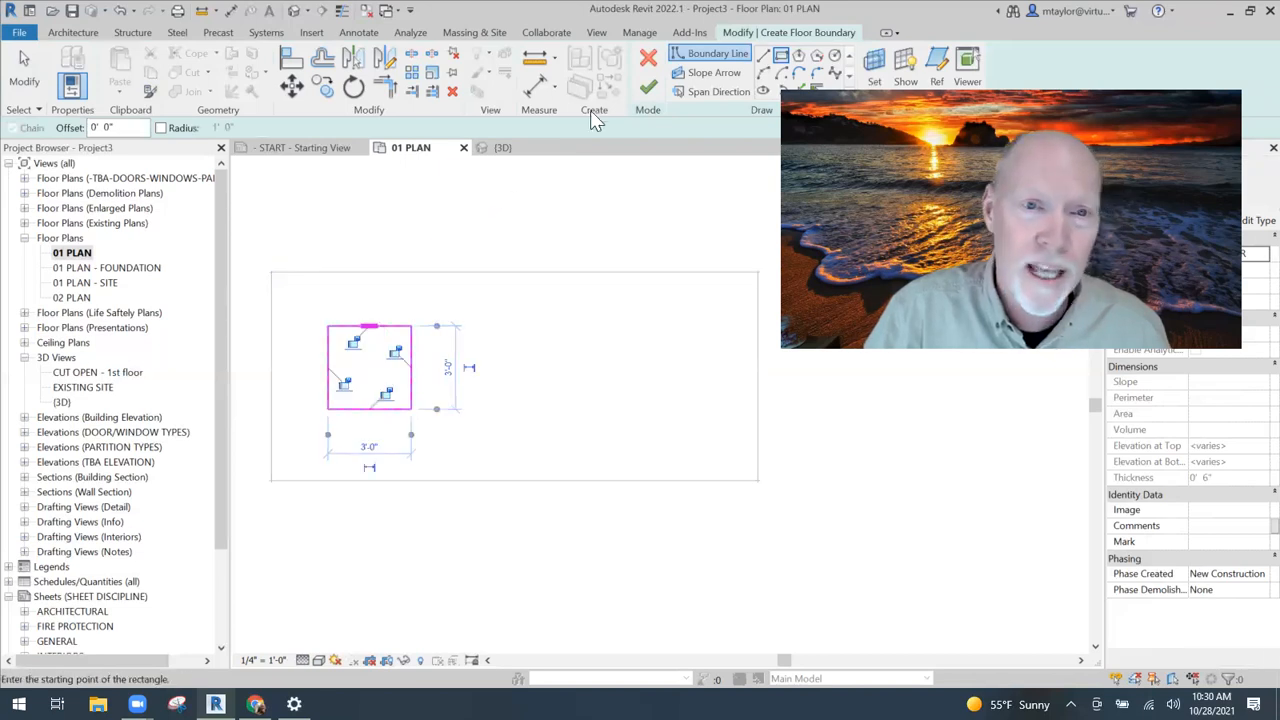
pyautogui.click(648, 87)
pyautogui.click(440, 236)
pyautogui.moveTo(466, 213); pyautogui.dragTo(535, 220, button='middle')
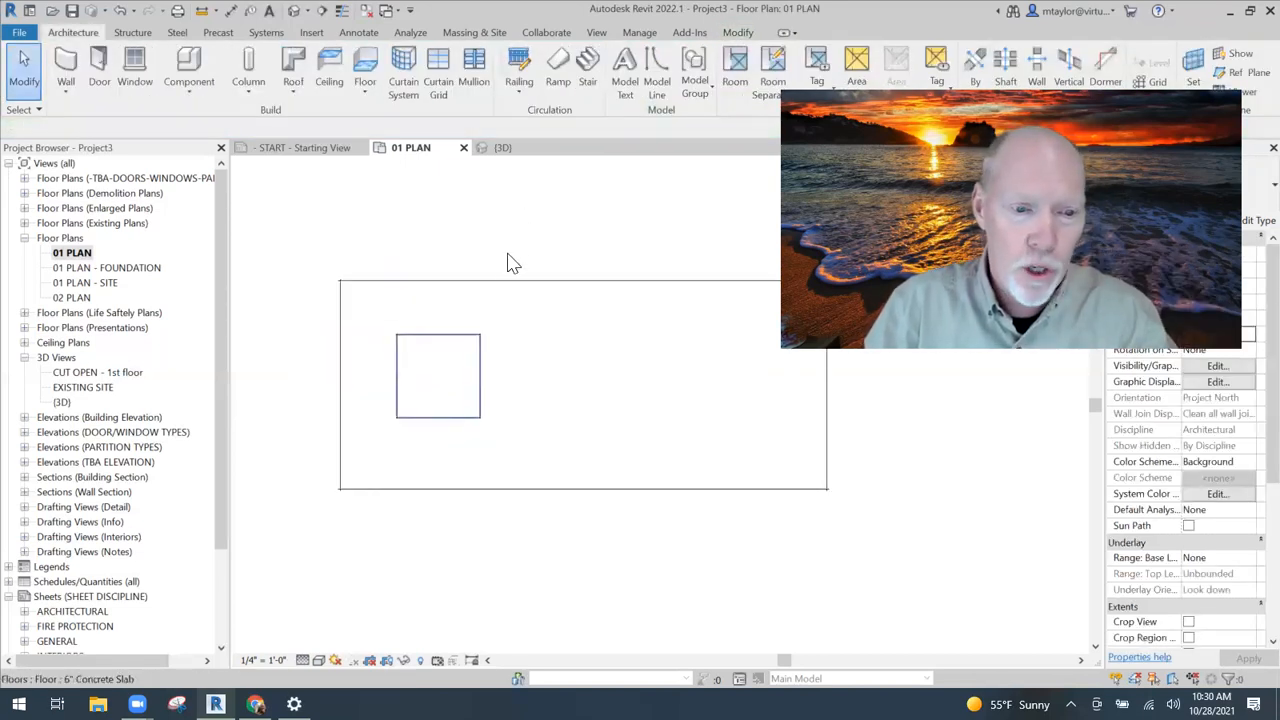
# Place an east-west section across both slabs in the plan and open its section view at the slabs.
pyautogui.scroll(-4, 543, 334)
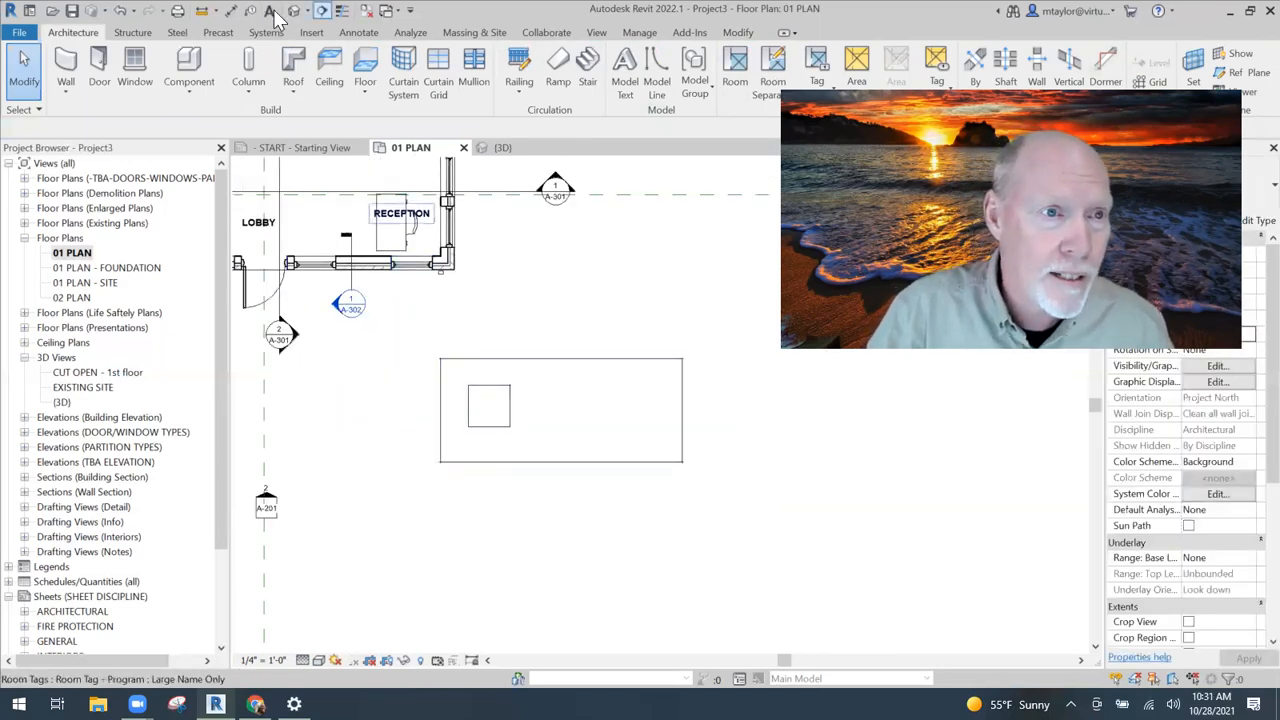
pyautogui.click(321, 10)
pyautogui.click(411, 408)
pyautogui.click(723, 407)
pyautogui.press('Escape')
pyautogui.press('Escape')
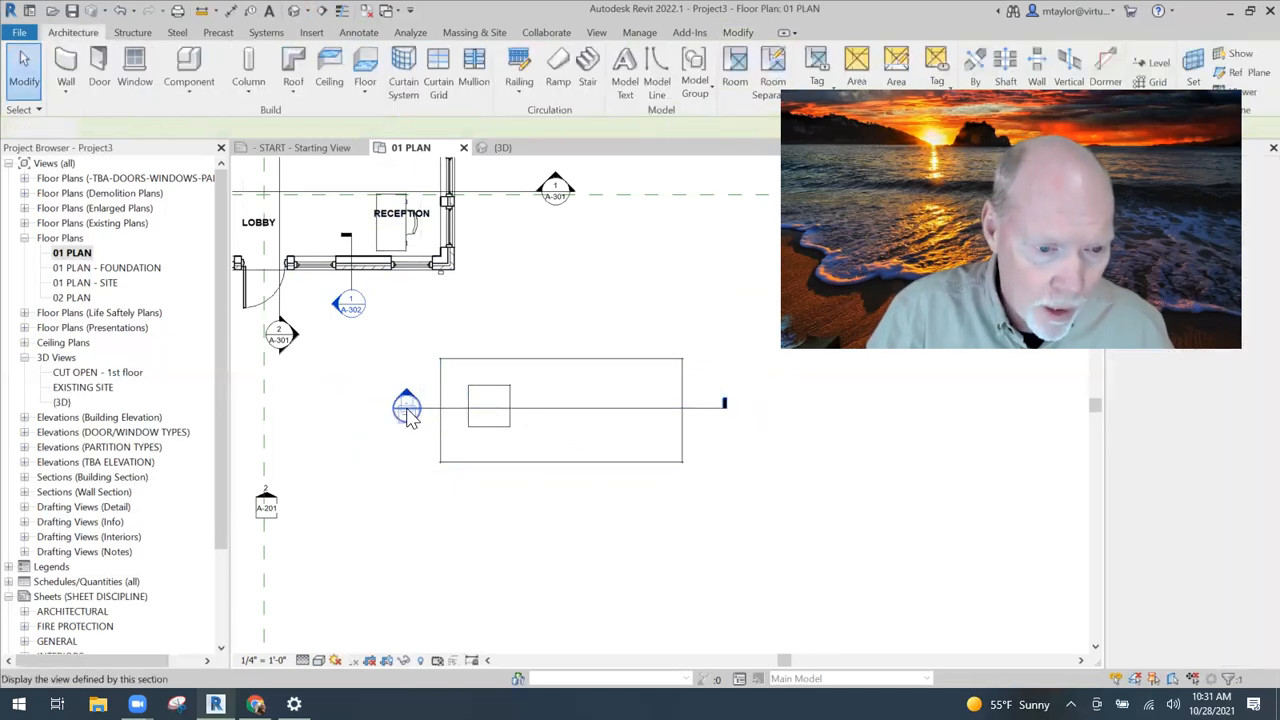
pyautogui.doubleClick(406, 410)
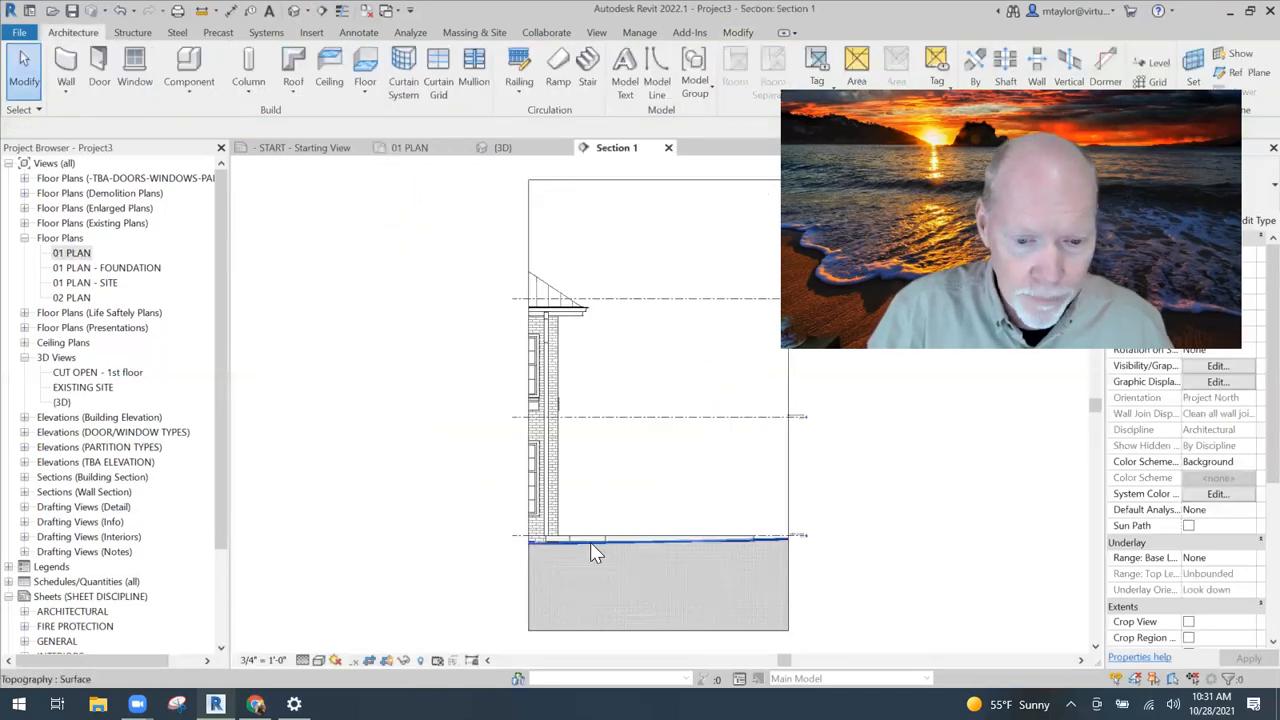
pyautogui.scroll(2, 587, 543)
pyautogui.moveTo(555, 575); pyautogui.dragTo(517, 478, button='middle')
pyautogui.scroll(1, 517, 478)
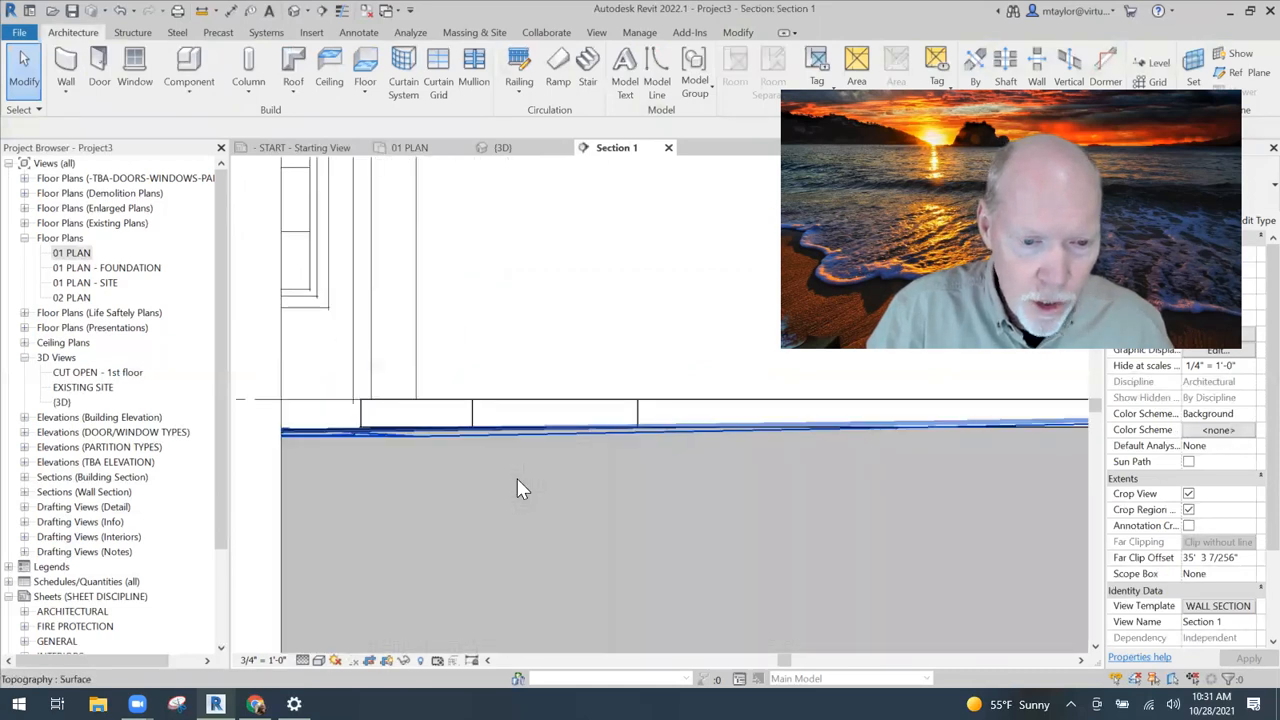
pyautogui.scroll(-2, 517, 478)
# In the 01 PLAN view, reduce the section's view depth to about 6'-3" so it ends just north of the slab.
pyautogui.click(412, 148)
pyautogui.scroll(-1, 577, 354)
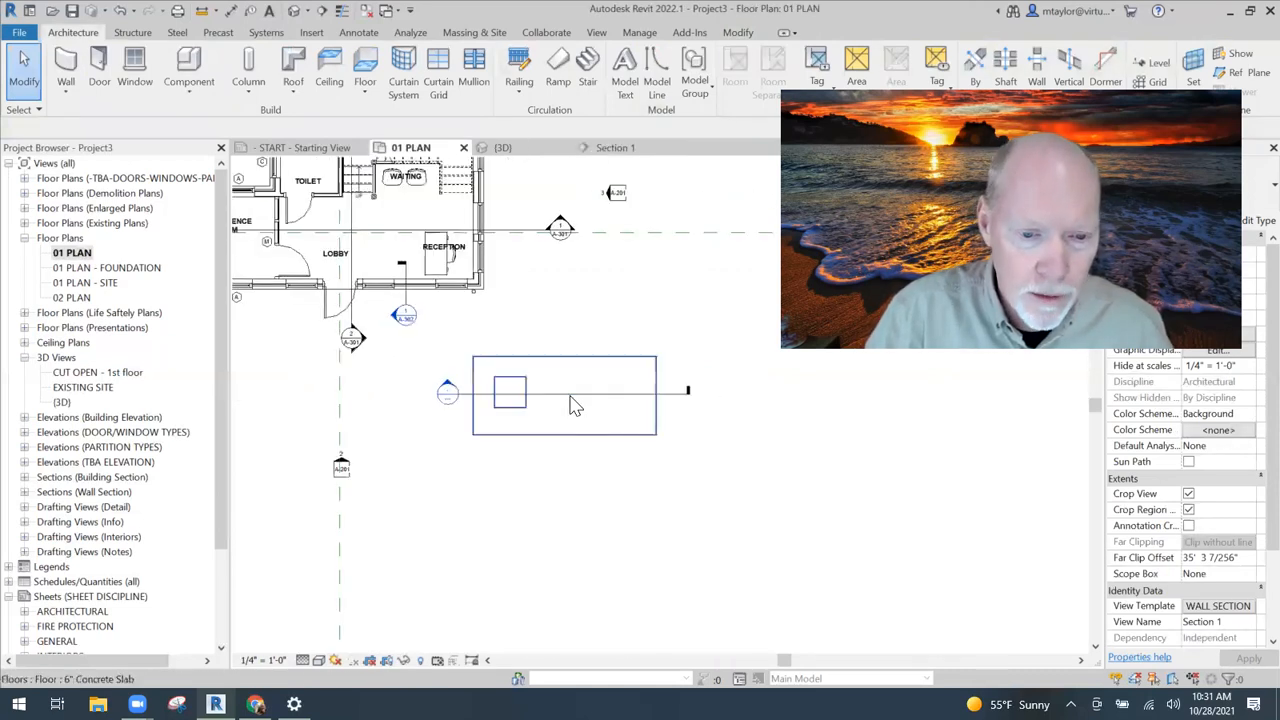
pyautogui.click(638, 393)
pyautogui.scroll(-2, 624, 332)
pyautogui.moveTo(608, 385); pyautogui.dragTo(598, 424, button='middle')
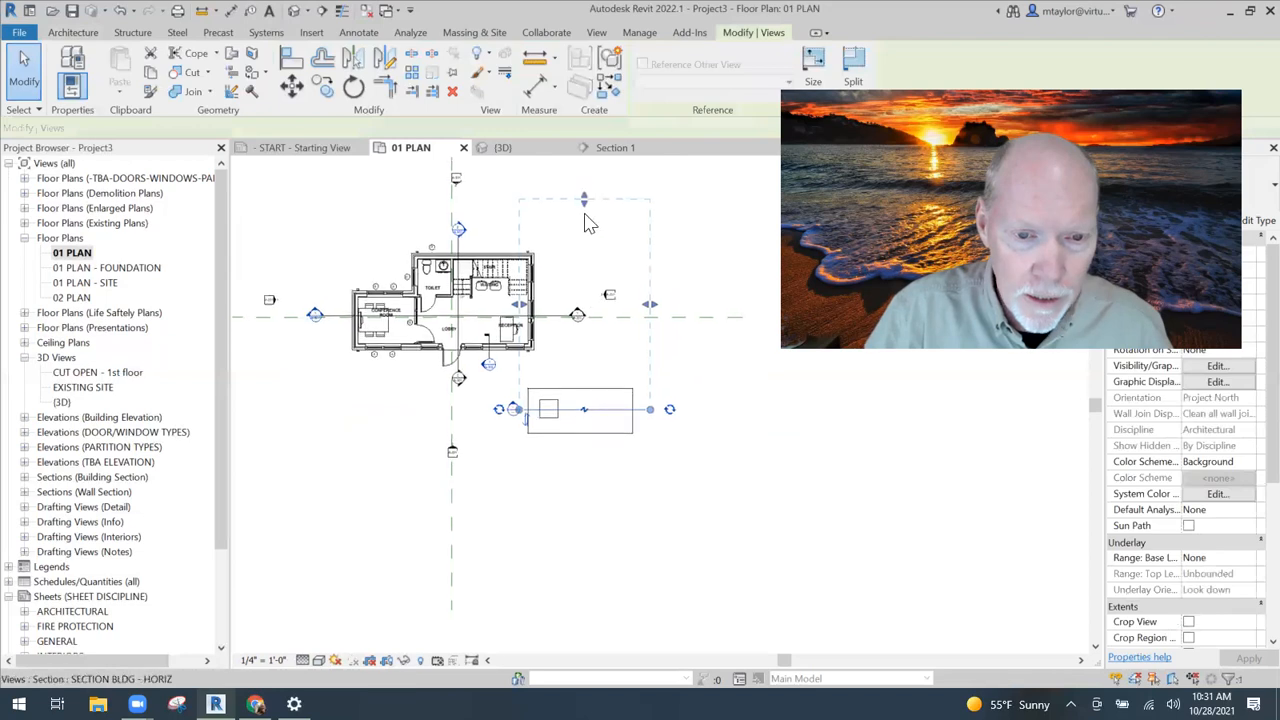
pyautogui.moveTo(585, 222); pyautogui.dragTo(585, 375)
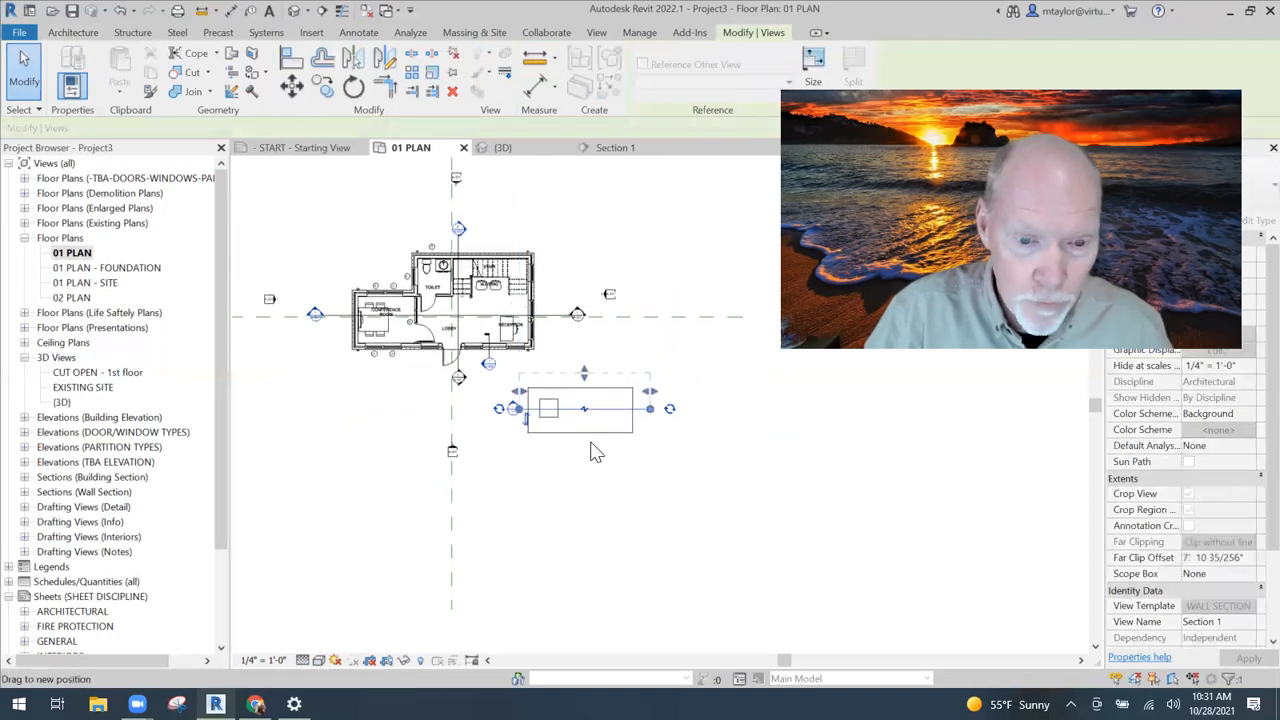
pyautogui.scroll(4, 565, 468)
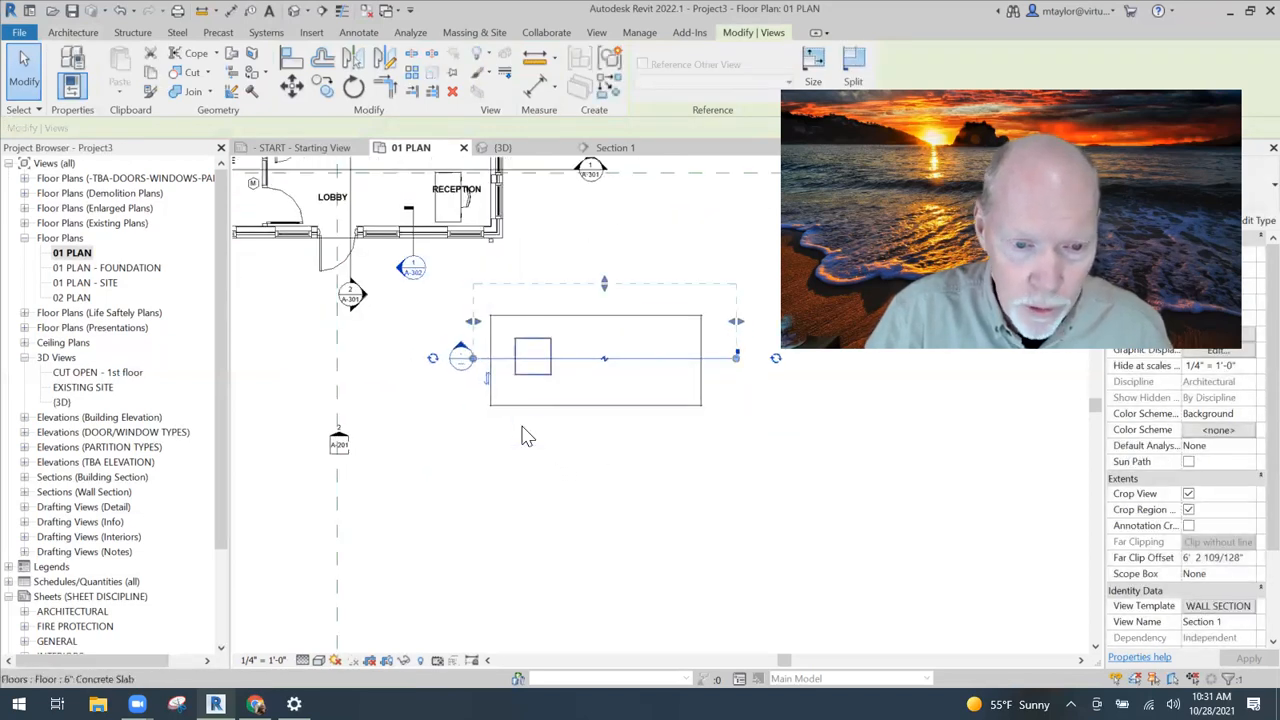
pyautogui.press('Escape')
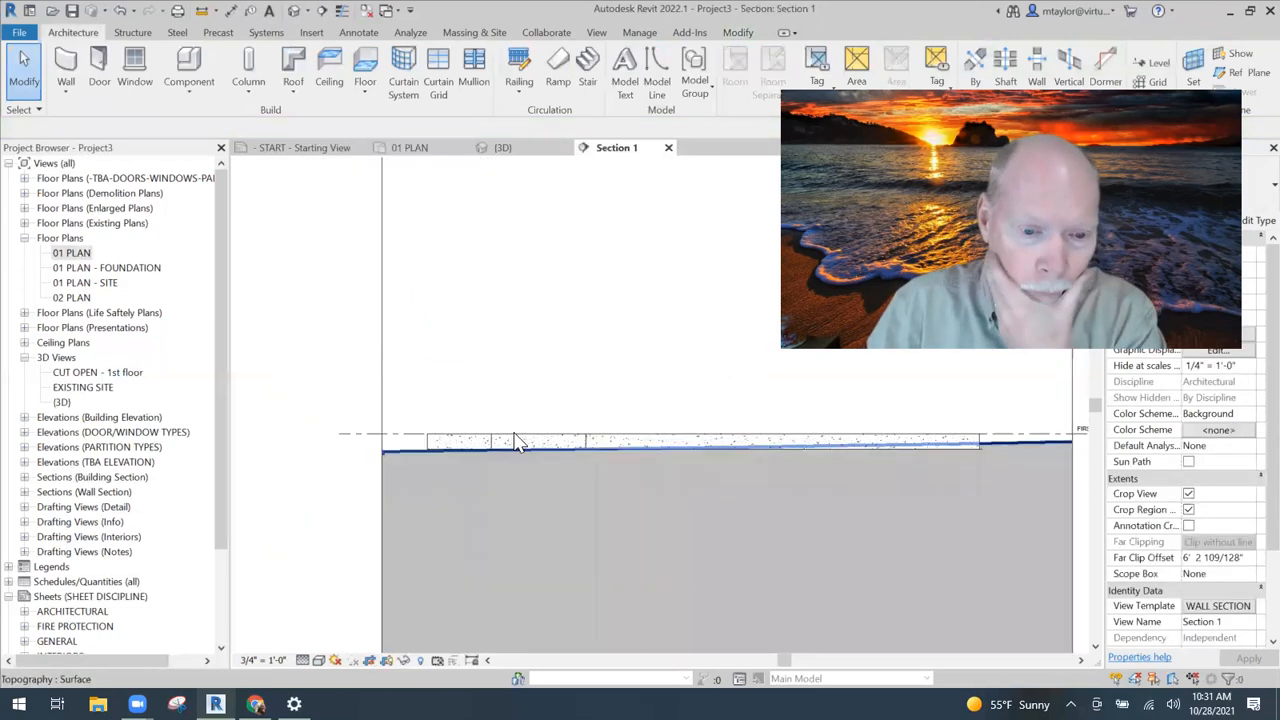
# Examine how the infill slab and the surrounding slab meet in the Section 1 view.
pyautogui.scroll(1, 522, 378)
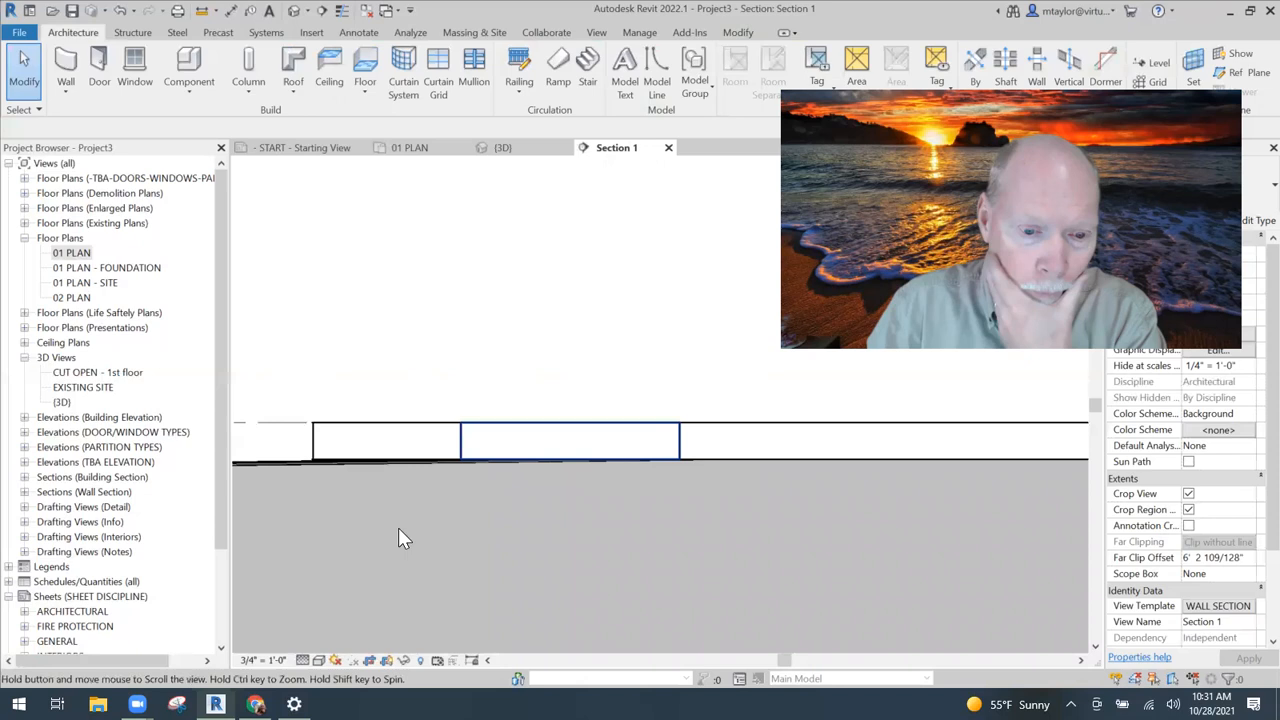
pyautogui.moveTo(429, 568); pyautogui.dragTo(420, 530, button='middle')
pyautogui.scroll(-2, 580, 525)
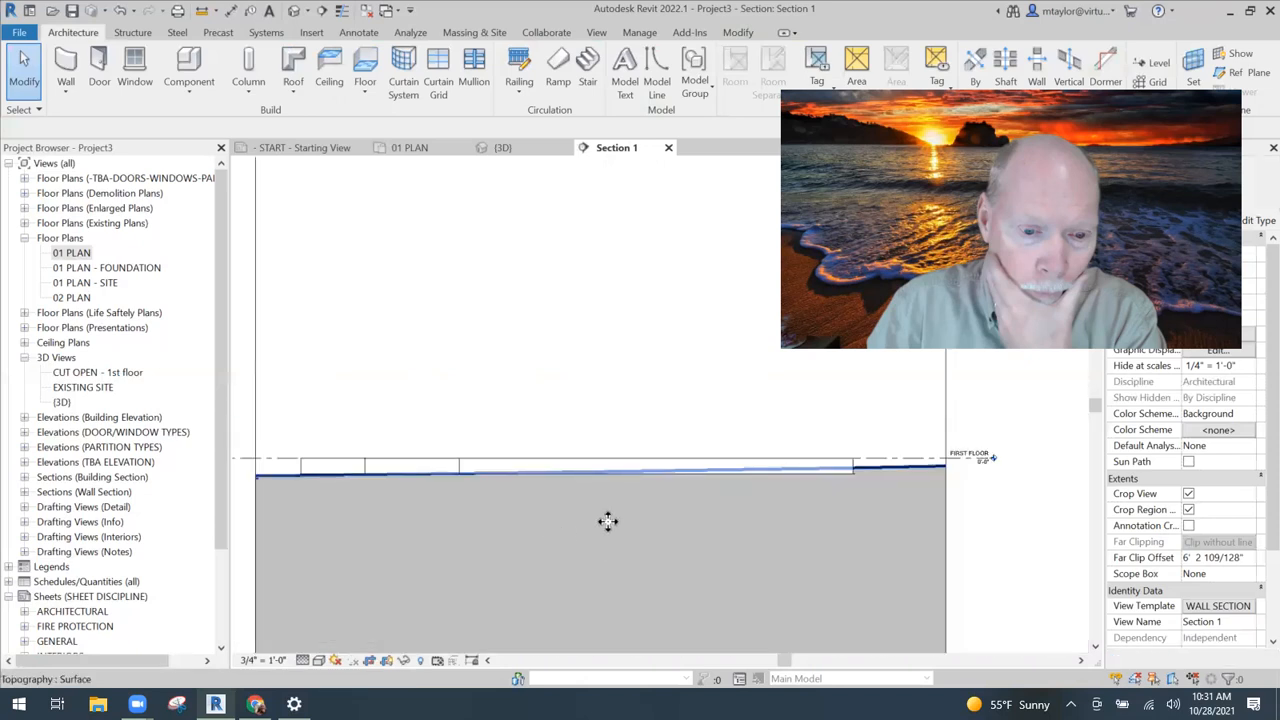
# Delete the existing topography surface beneath the slabs in the Section 1 view.
pyautogui.click(608, 521)
pyautogui.press('Escape')
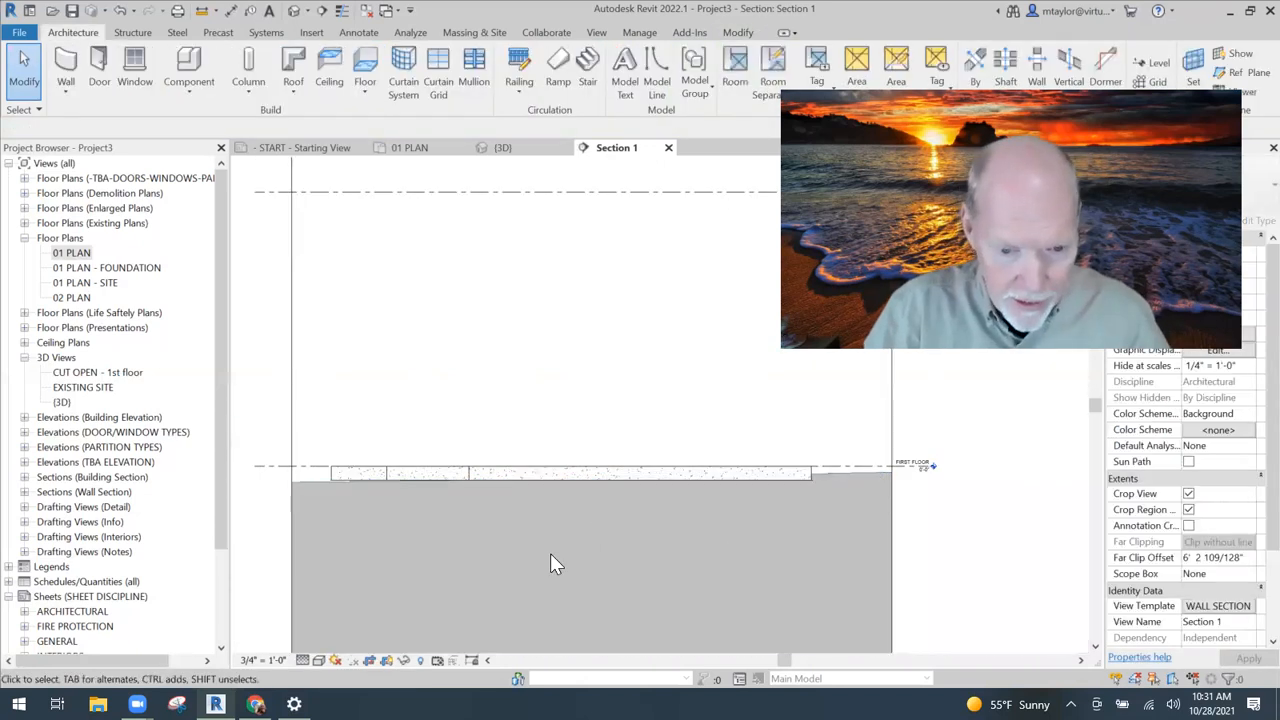
pyautogui.click(727, 543)
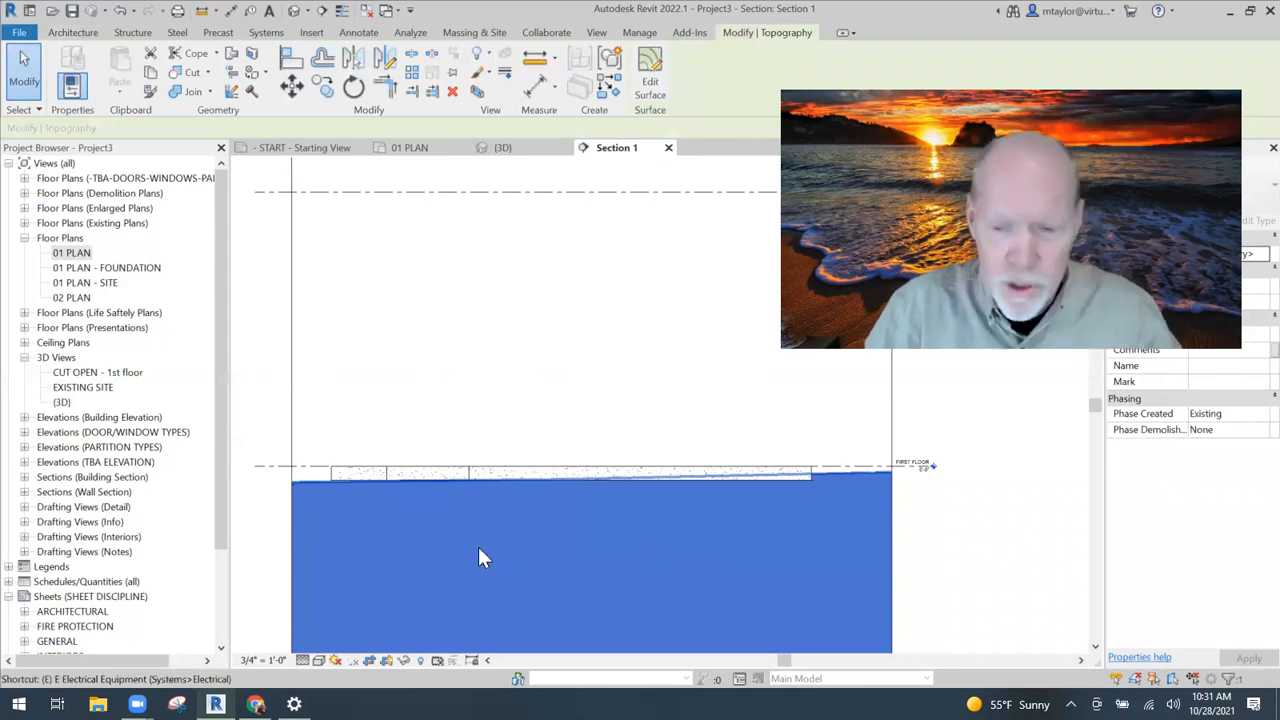
pyautogui.press('Delete')
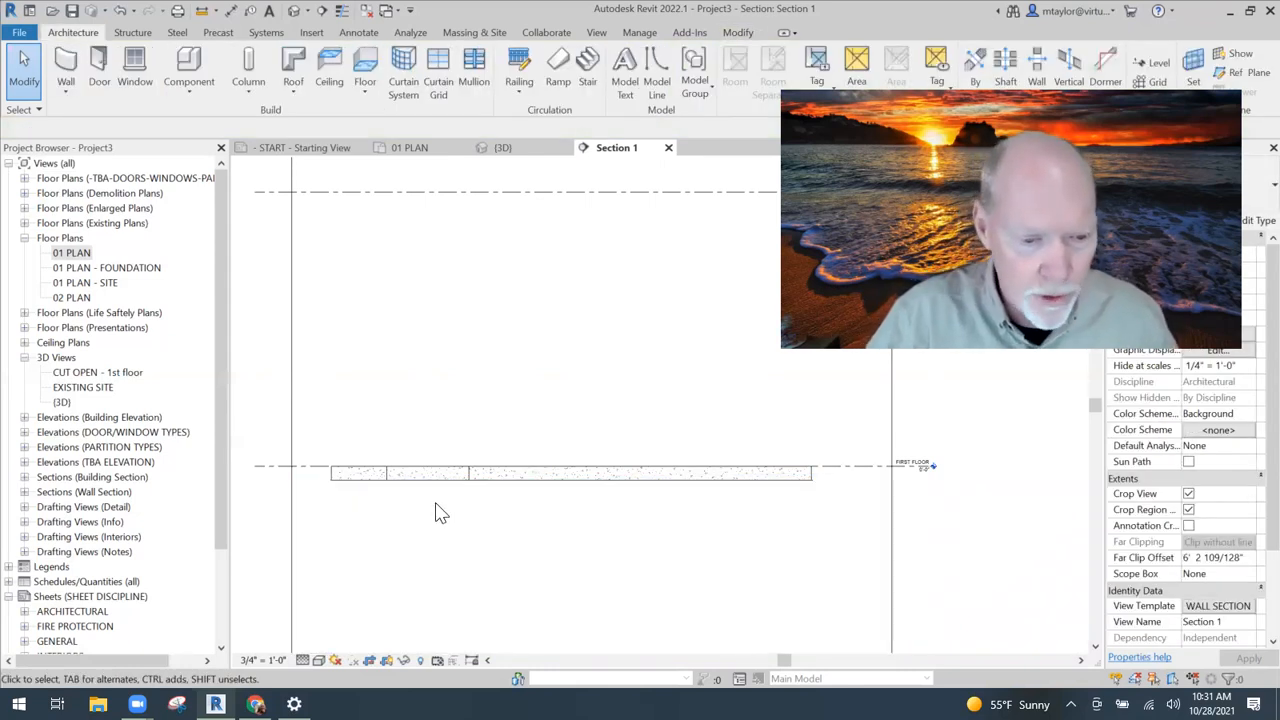
# Set the infill slab's height offset from the FIRST FLOOR level to -2".
pyautogui.scroll(3, 437, 514)
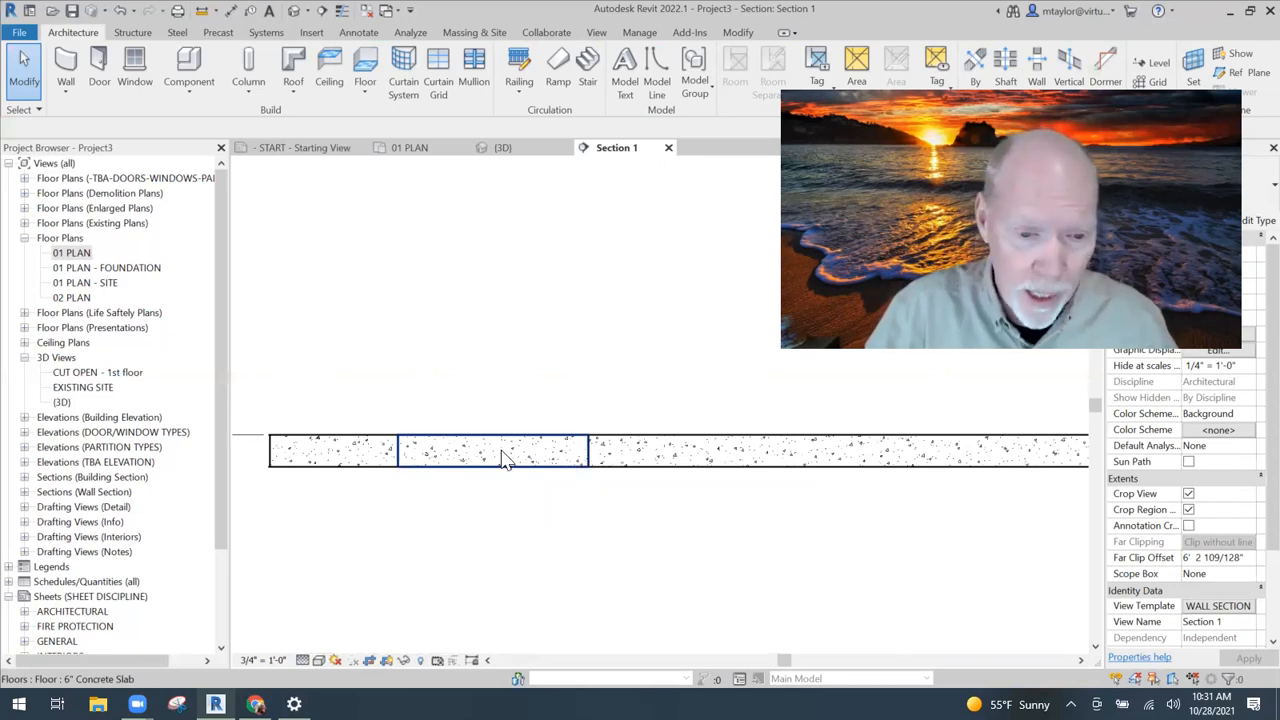
pyautogui.click(585, 502)
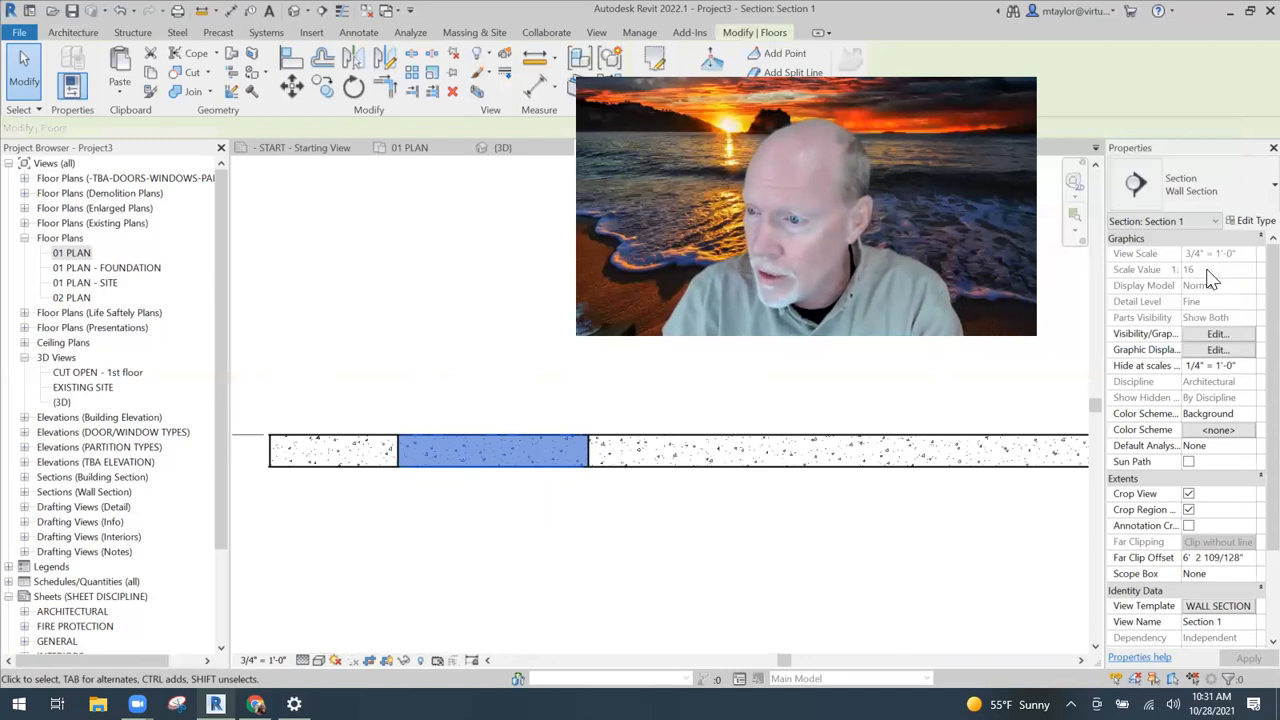
pyautogui.moveTo(1213, 270); pyautogui.dragTo(1144, 270)
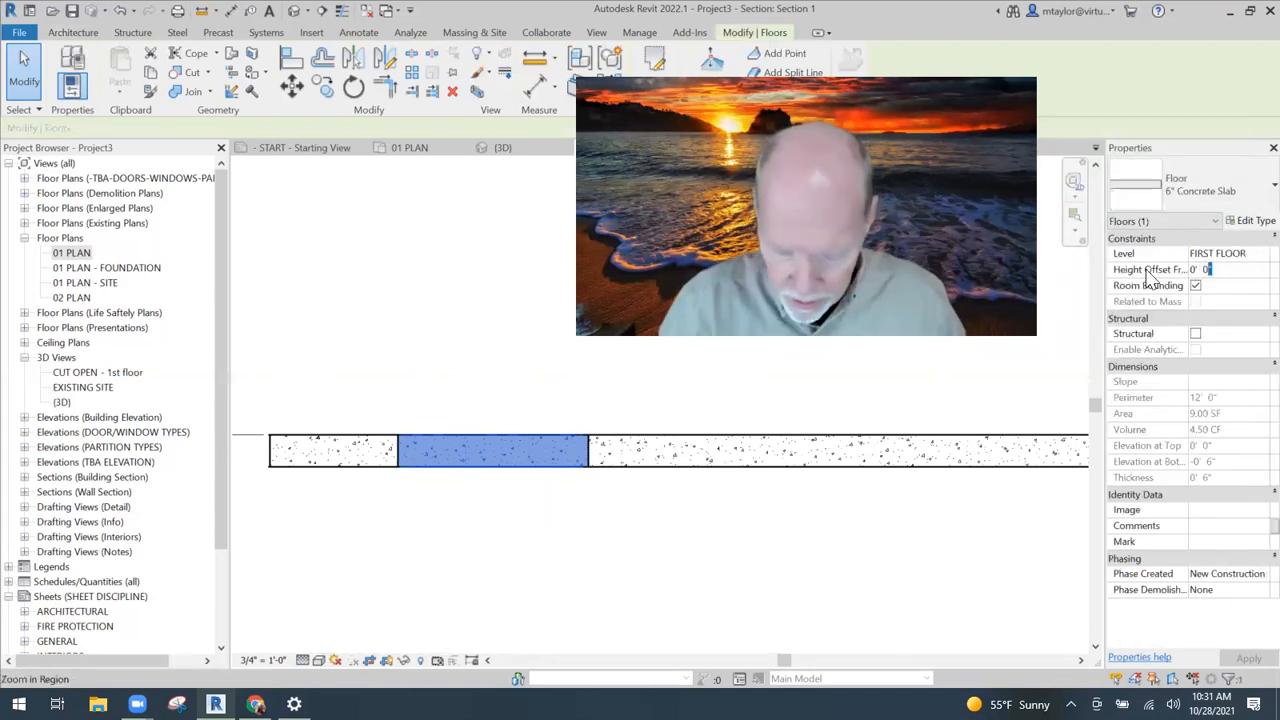
pyautogui.write('-')
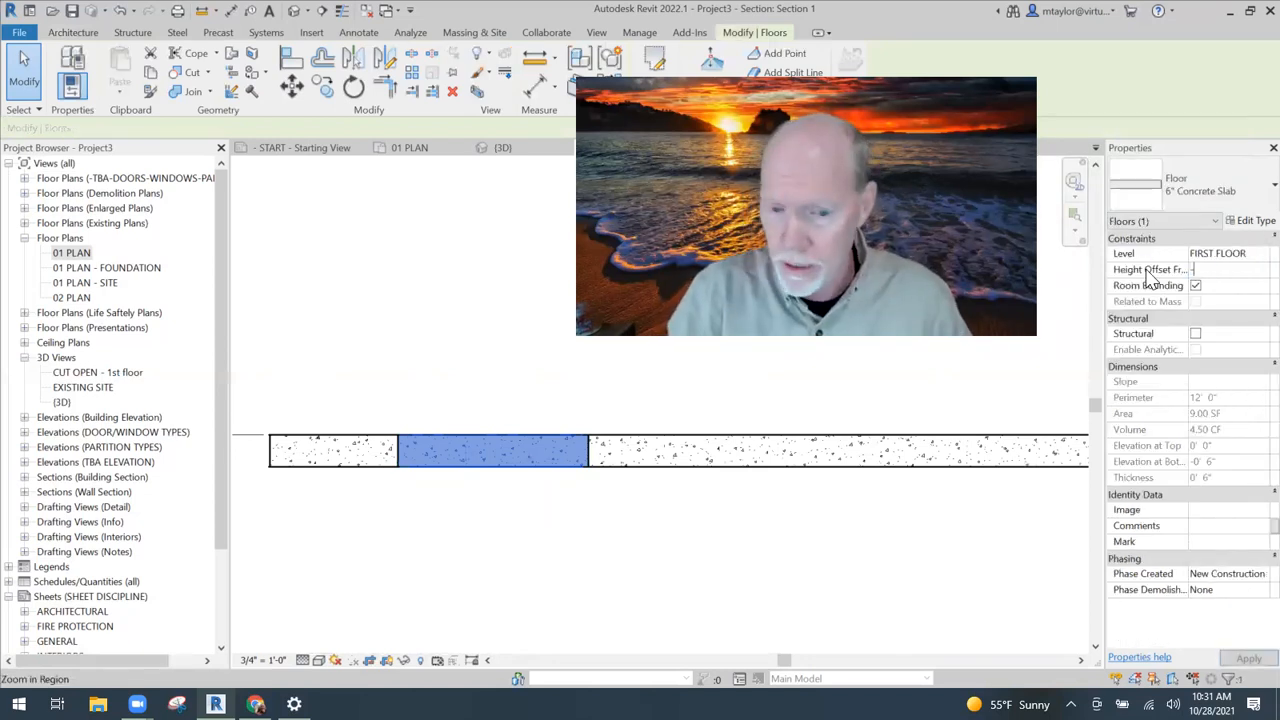
pyautogui.write('2')
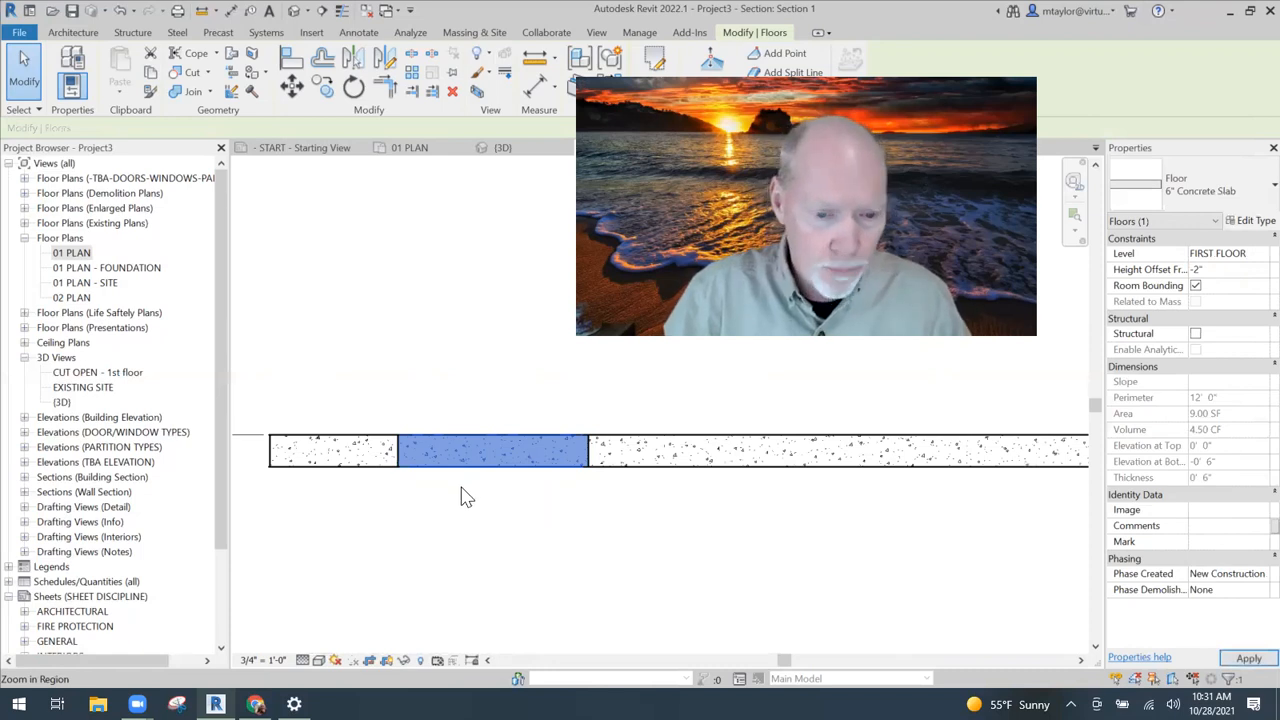
pyautogui.click(324, 431)
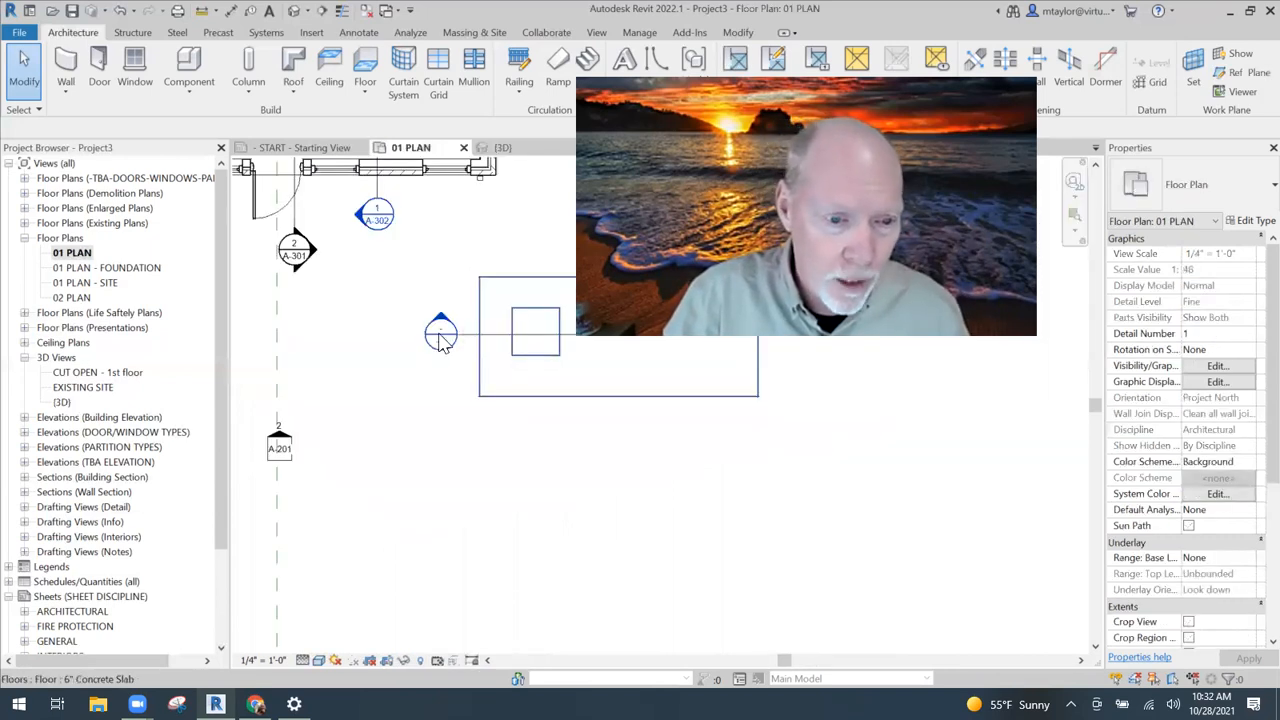
# In the Section 1 view, join the geometry of the surrounding slab and the lowered infill slab.
pyautogui.click(456, 525)
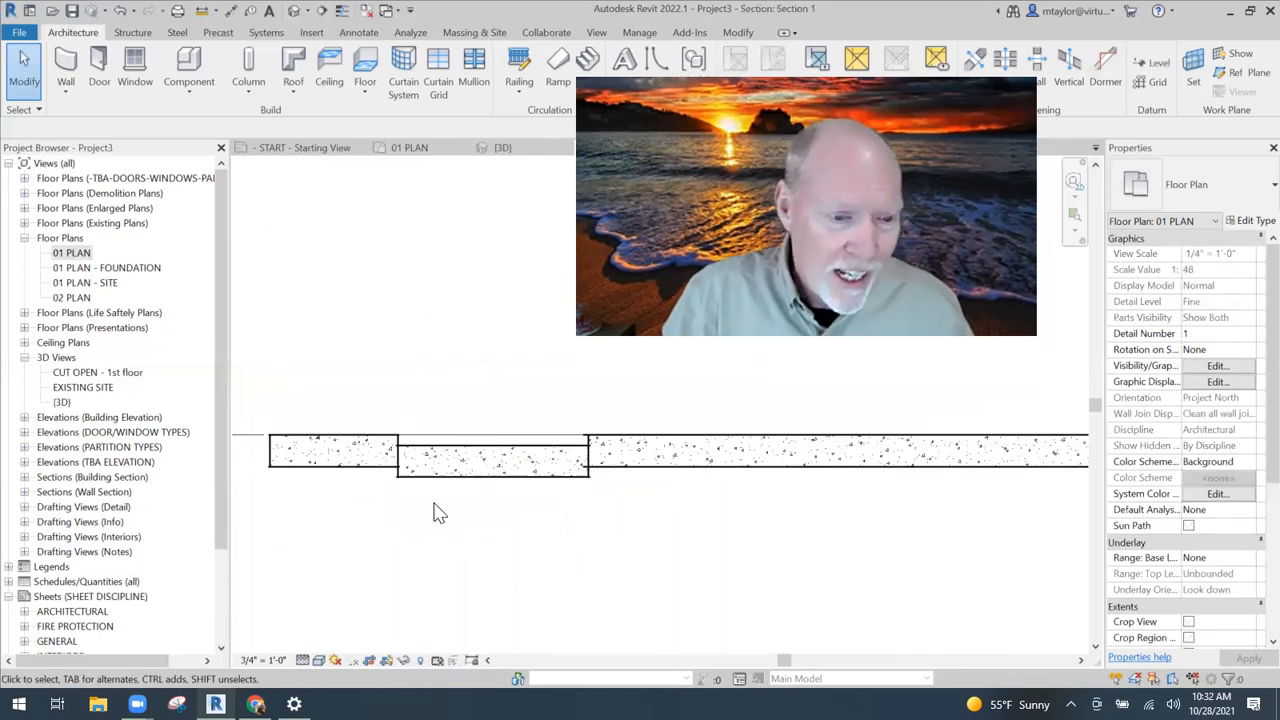
pyautogui.scroll(2, 440, 513)
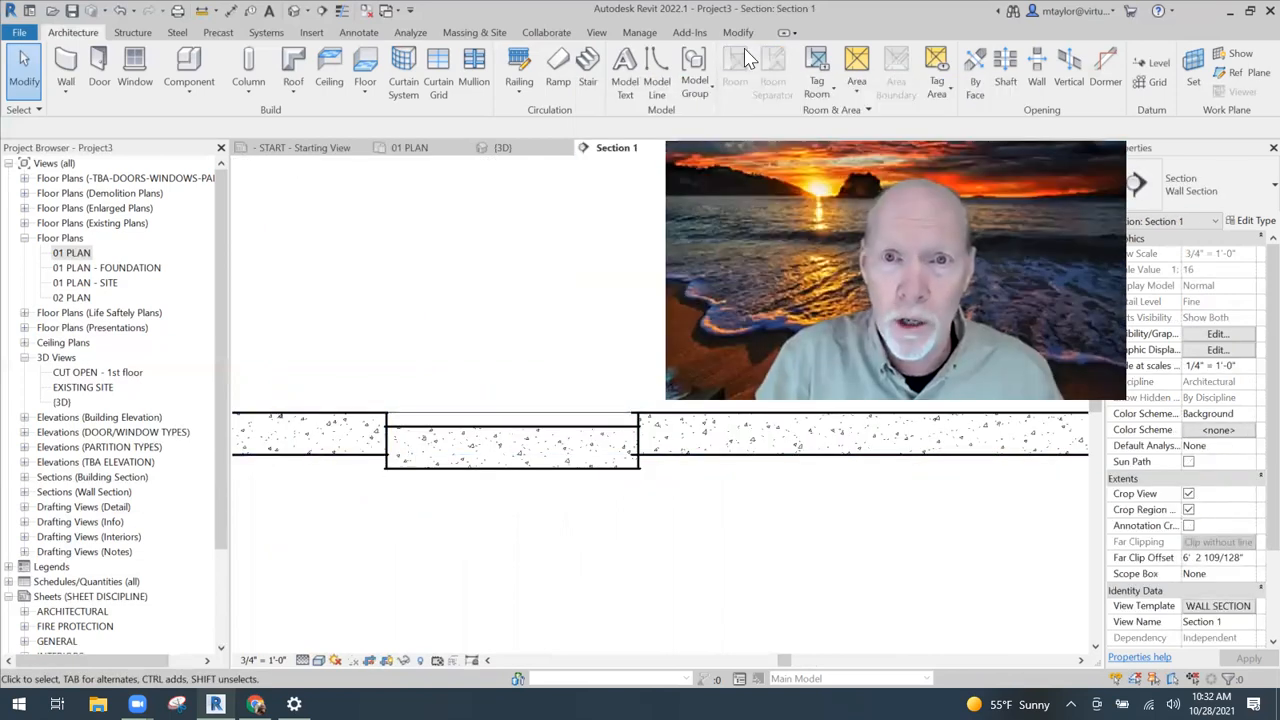
pyautogui.click(192, 93)
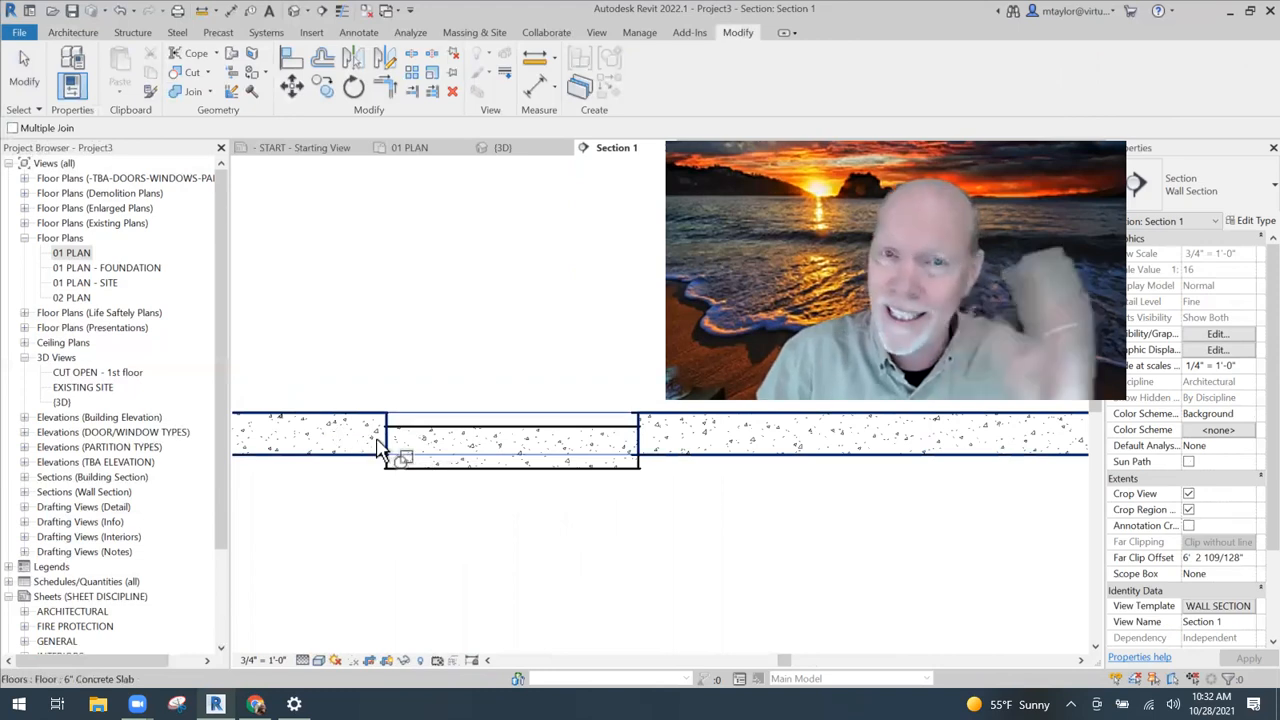
pyautogui.click(443, 449)
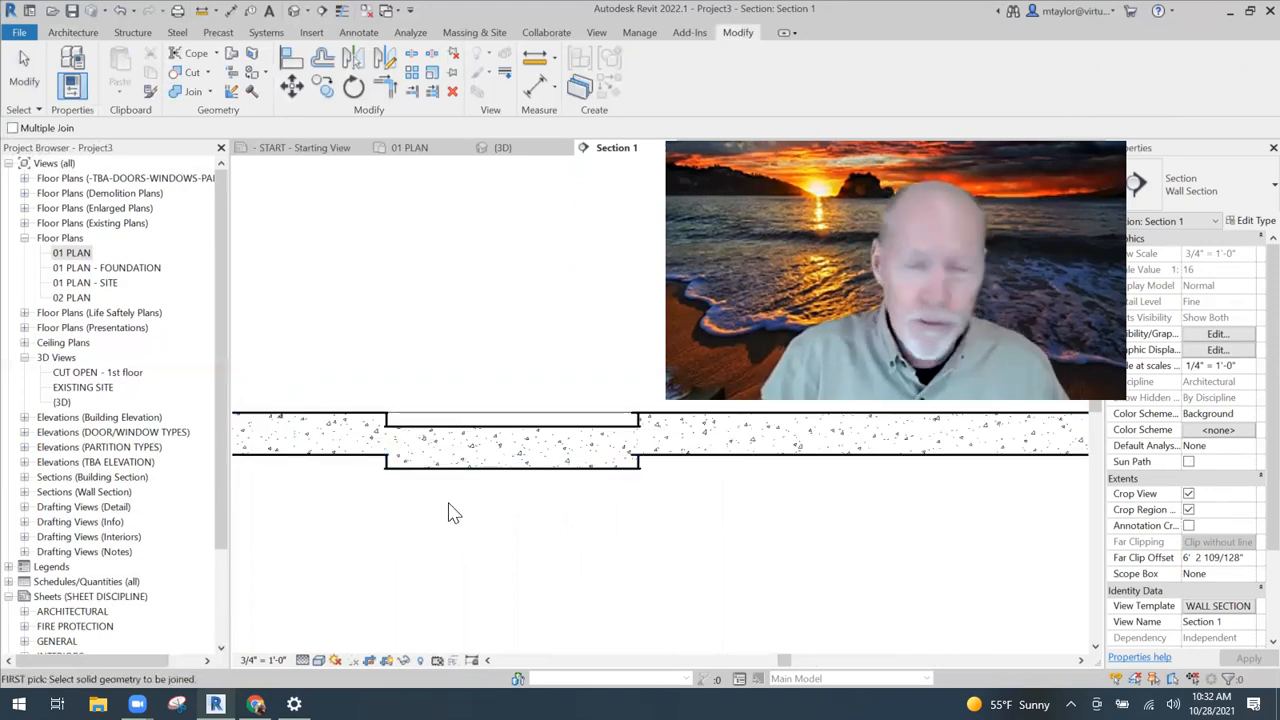
pyautogui.press('Escape')
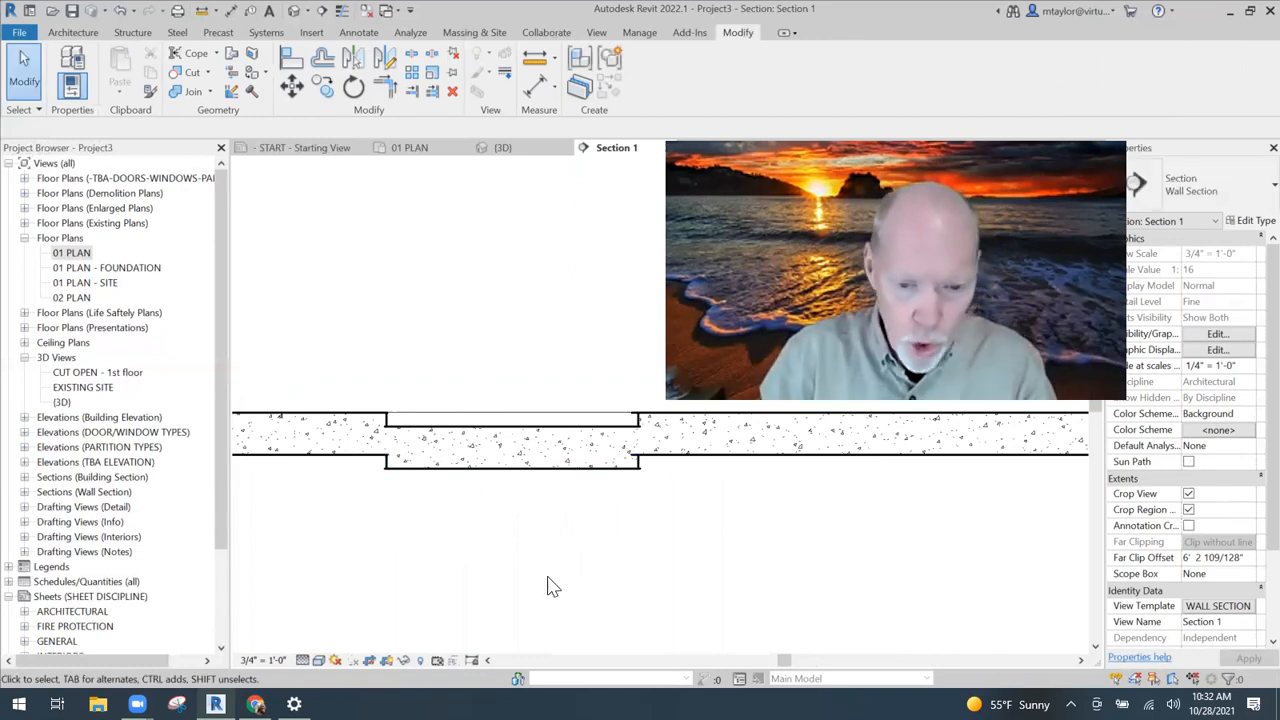
# Open the infill slab's boundary sketch for editing in the 01 PLAN view.
pyautogui.scroll(2, 478, 528)
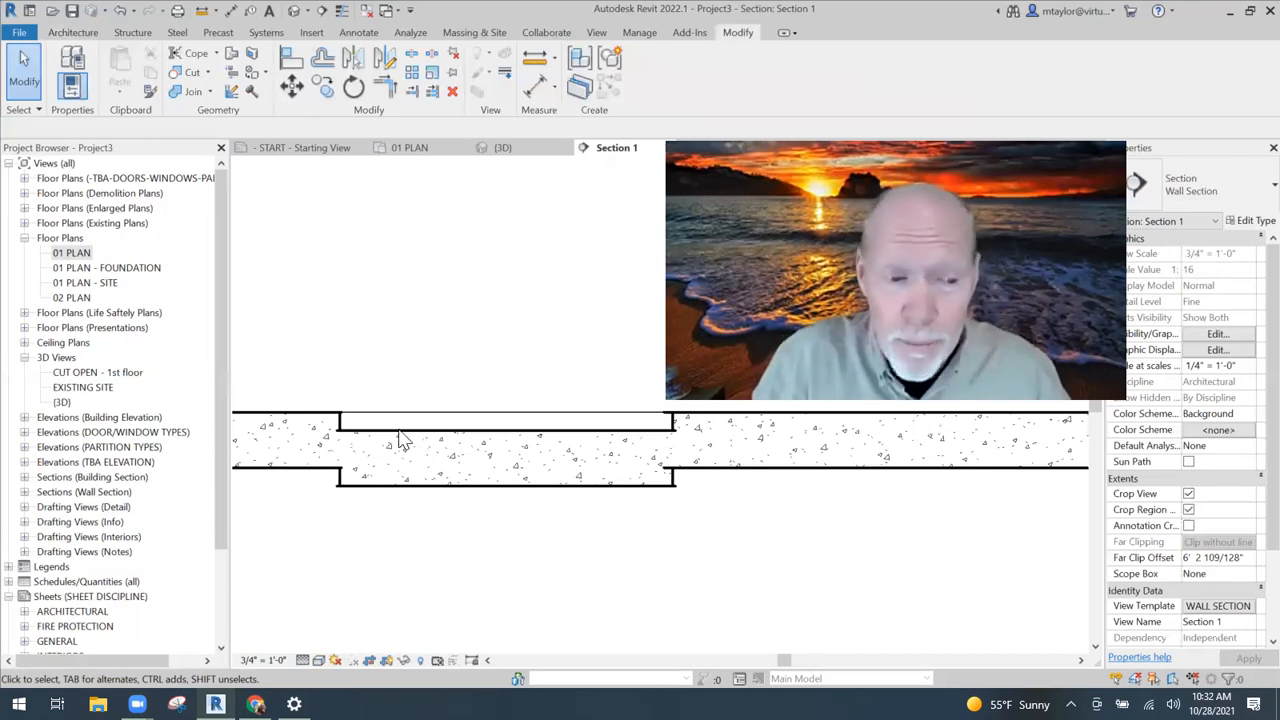
pyautogui.scroll(-1, 440, 540)
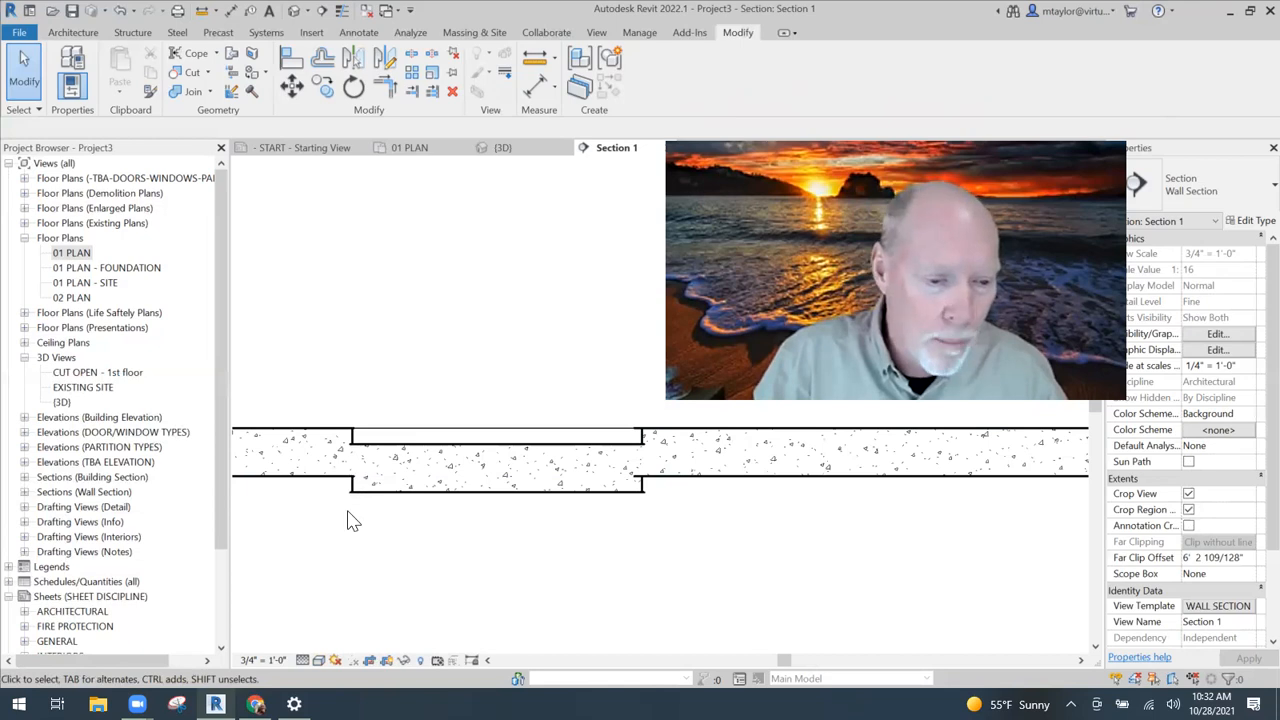
pyautogui.moveTo(352, 463); pyautogui.dragTo(410, 455, button='middle')
pyautogui.scroll(2, 400, 430)
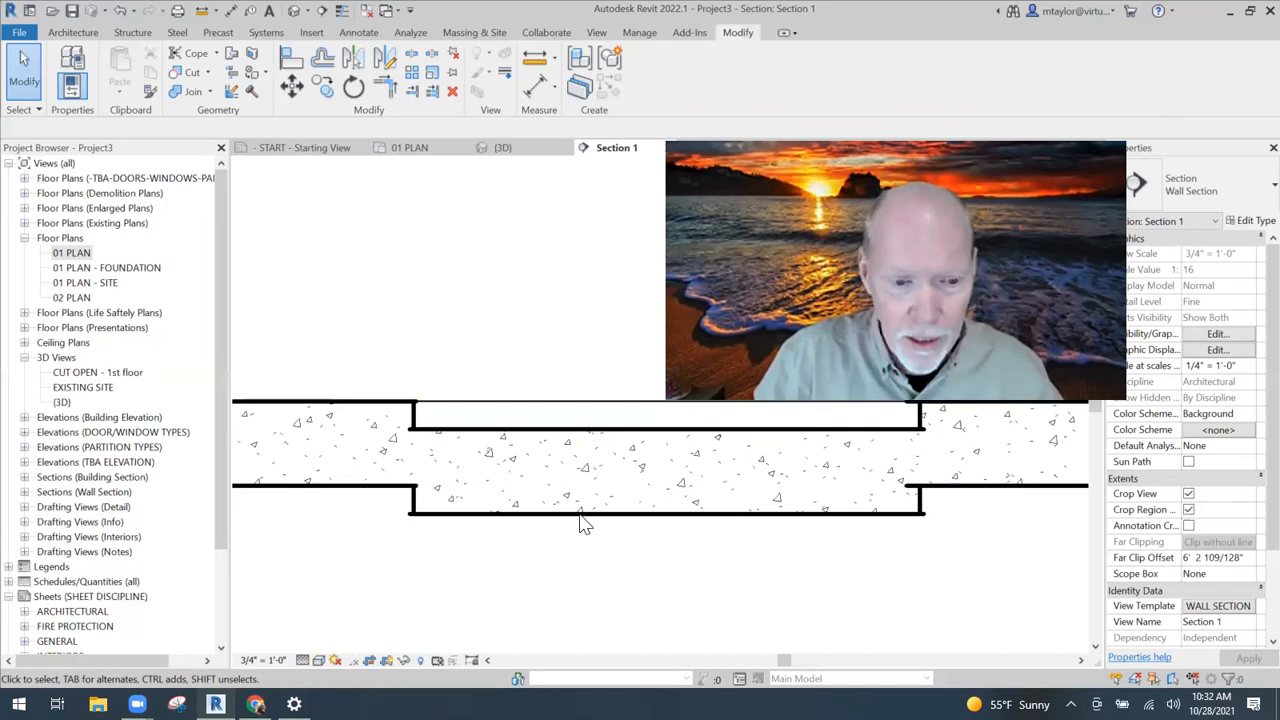
pyautogui.click(534, 477)
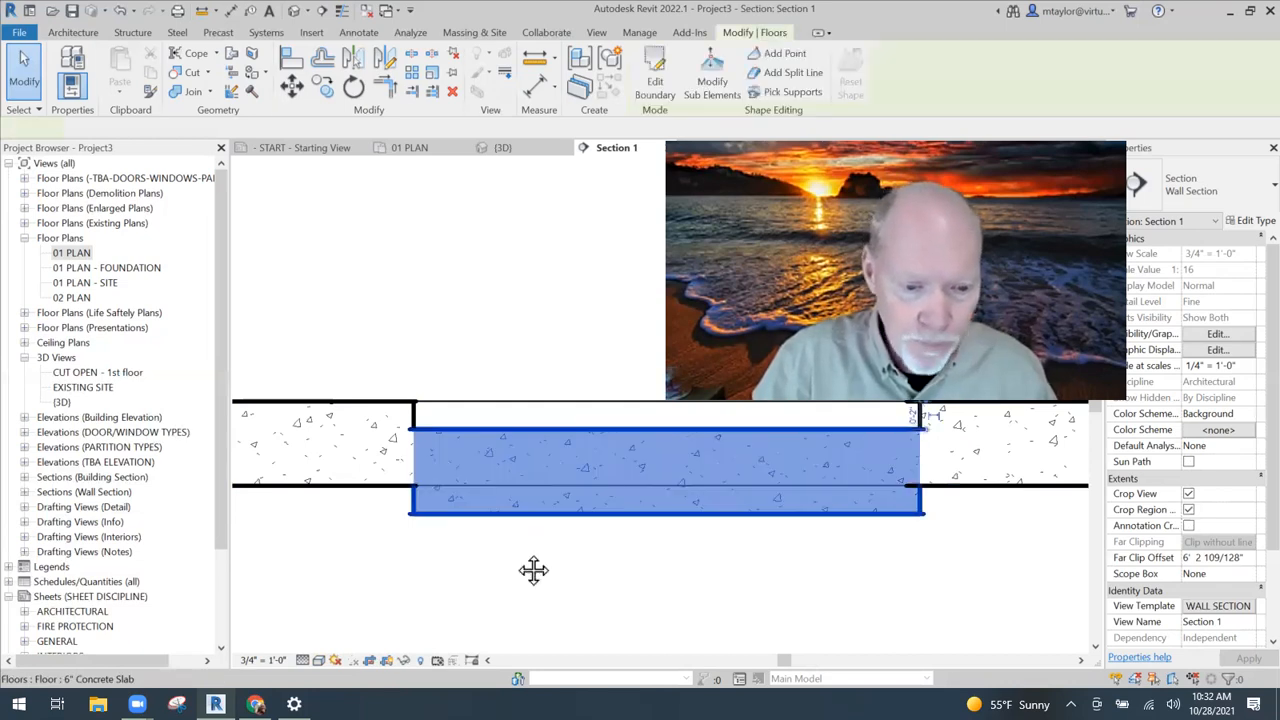
pyautogui.scroll(-2, 530, 568)
pyautogui.moveTo(512, 385); pyautogui.dragTo(464, 372, button='middle')
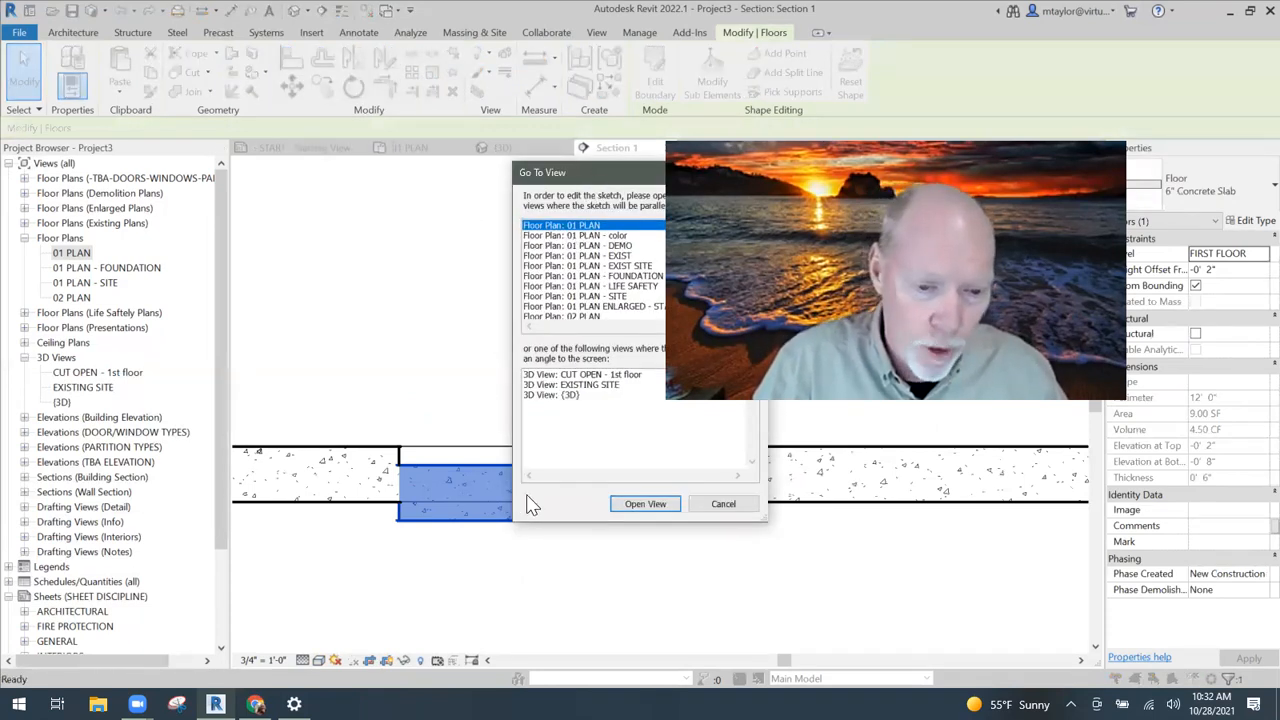
pyautogui.press('Return')
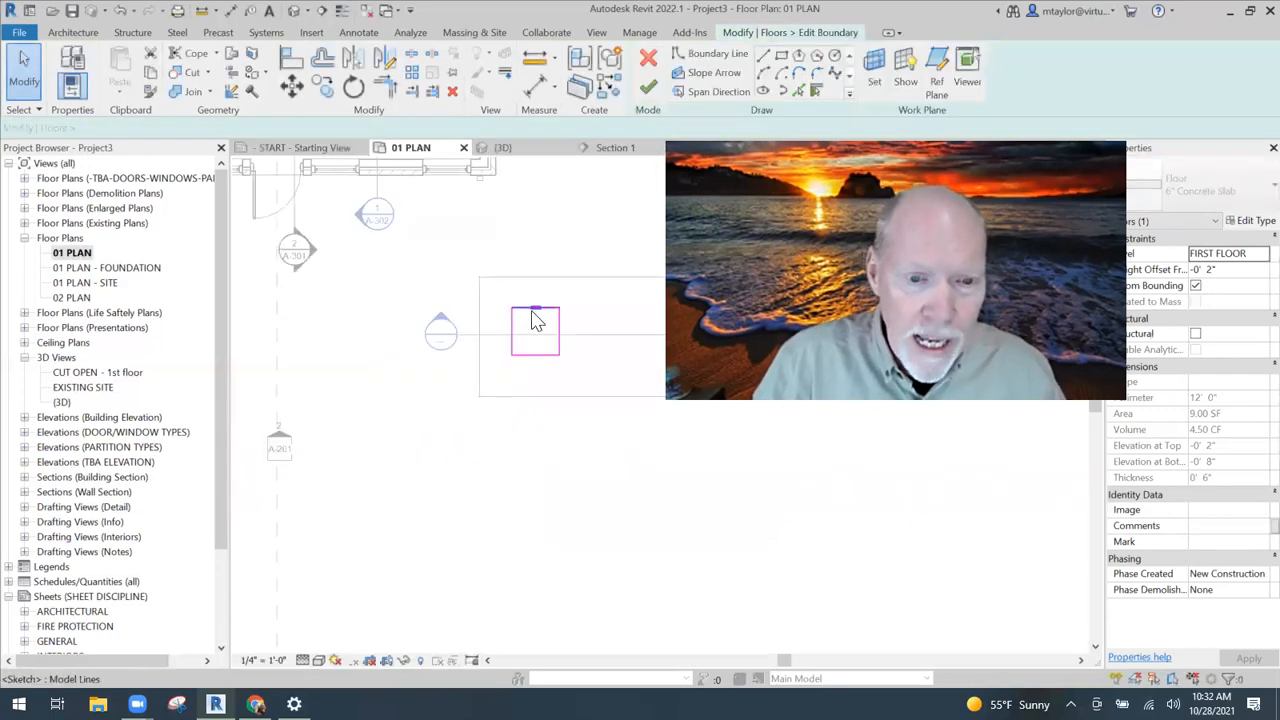
pyautogui.scroll(3, 533, 320)
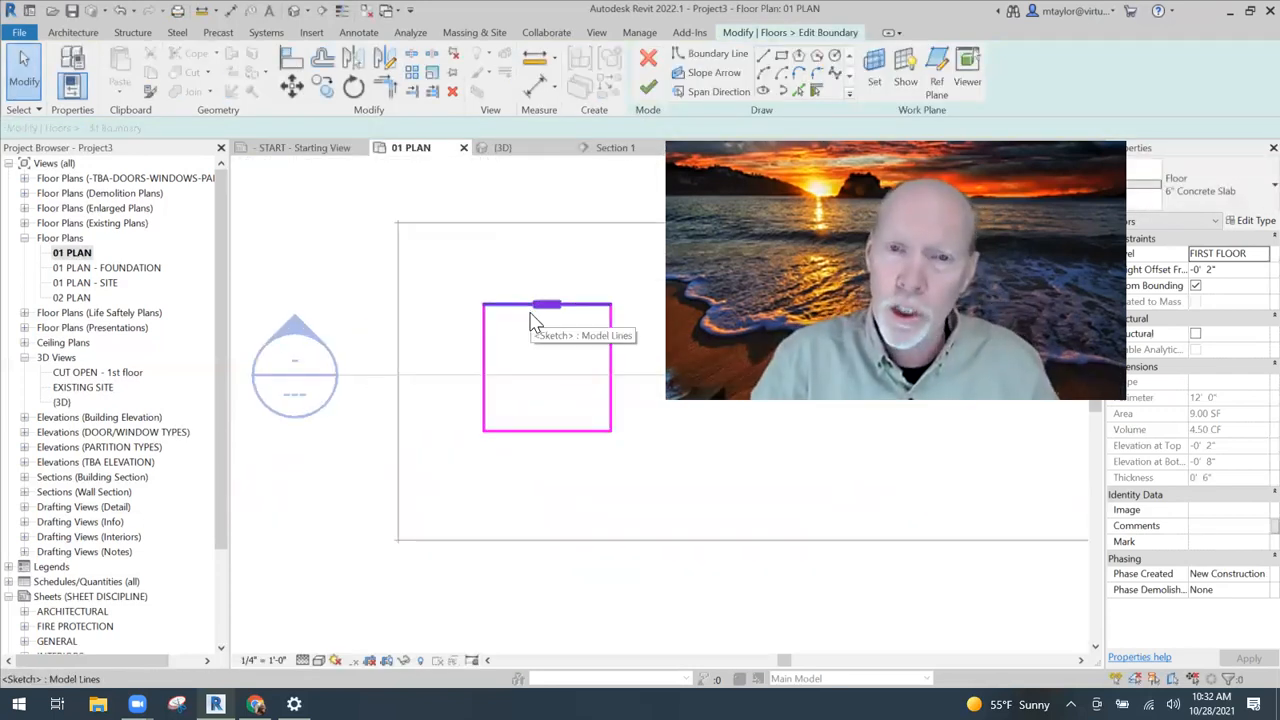
pyautogui.moveTo(522, 358); pyautogui.dragTo(458, 351, button='middle')
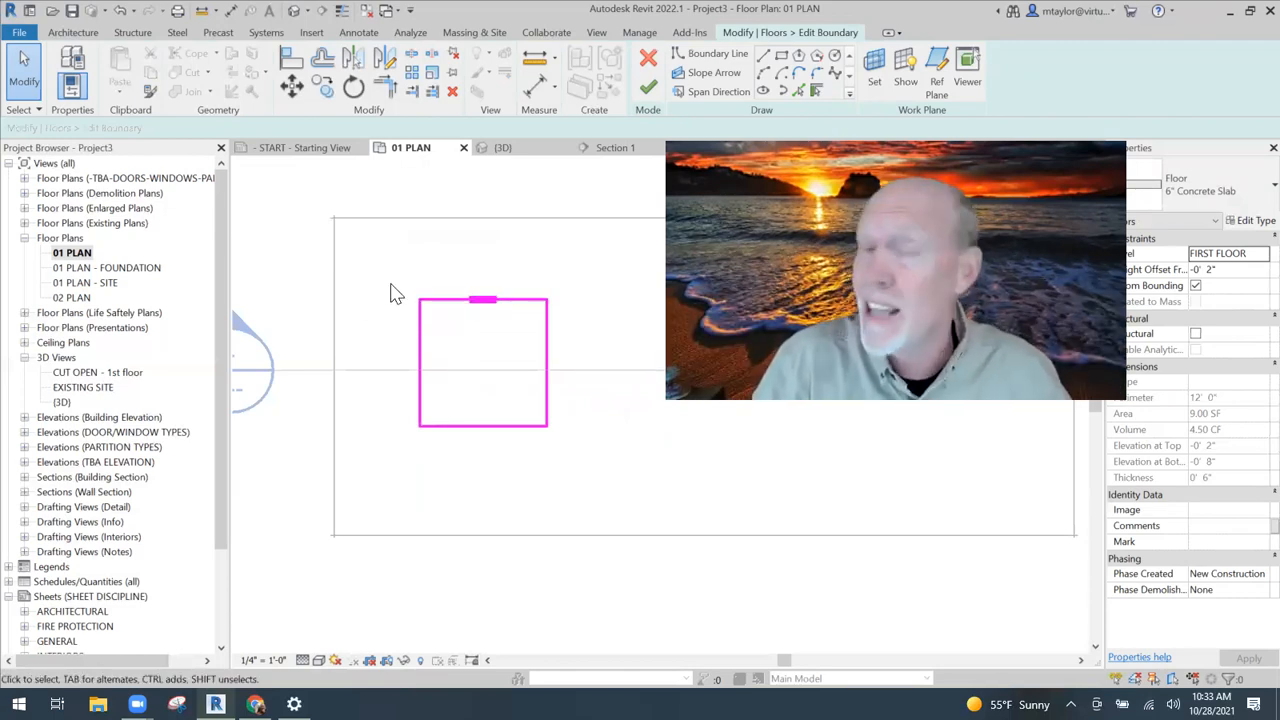
# Offset all four edges of the infill slab's boundary outward by 8" without copying, and finish the sketch.
pyautogui.click(322, 57)
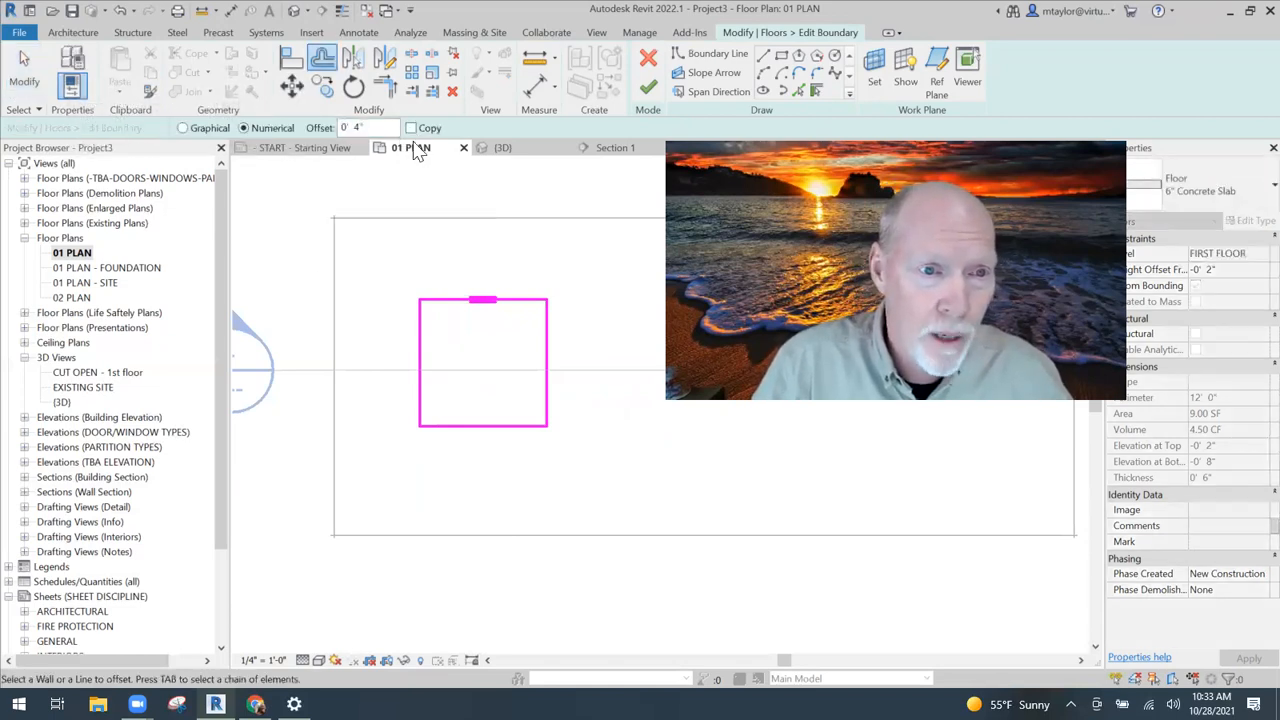
pyautogui.click(355, 128)
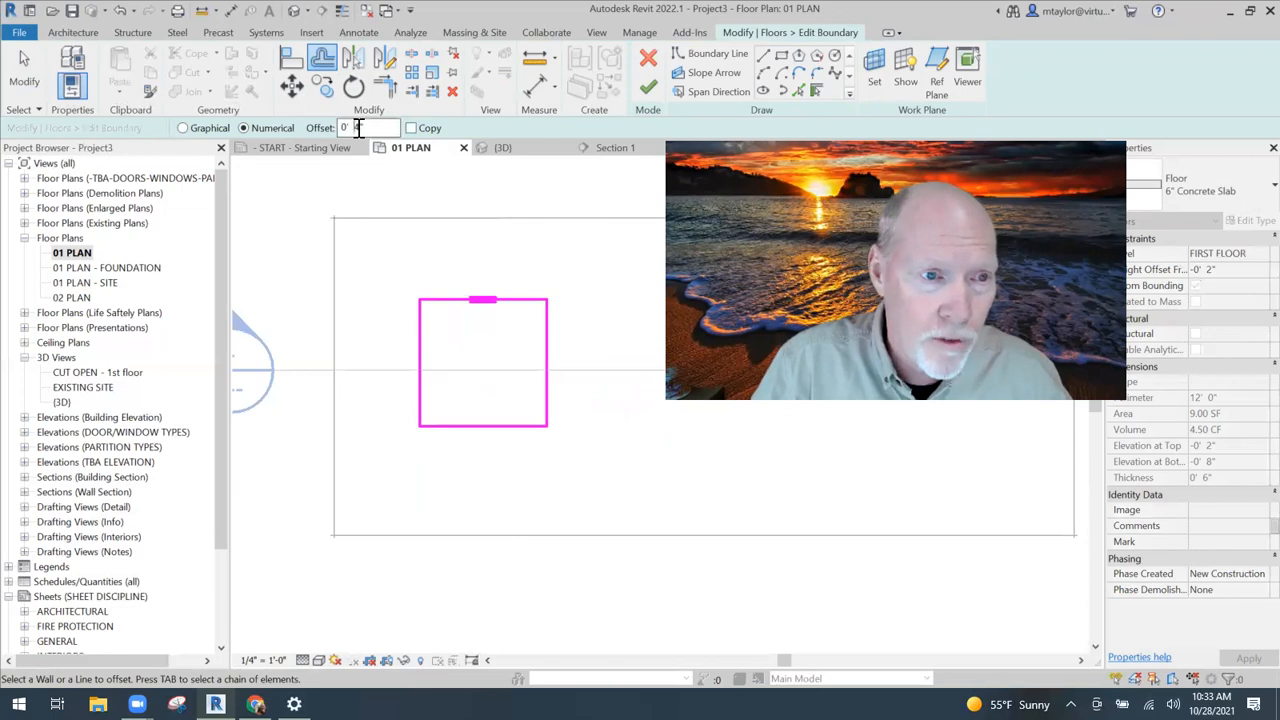
pyautogui.write('8')
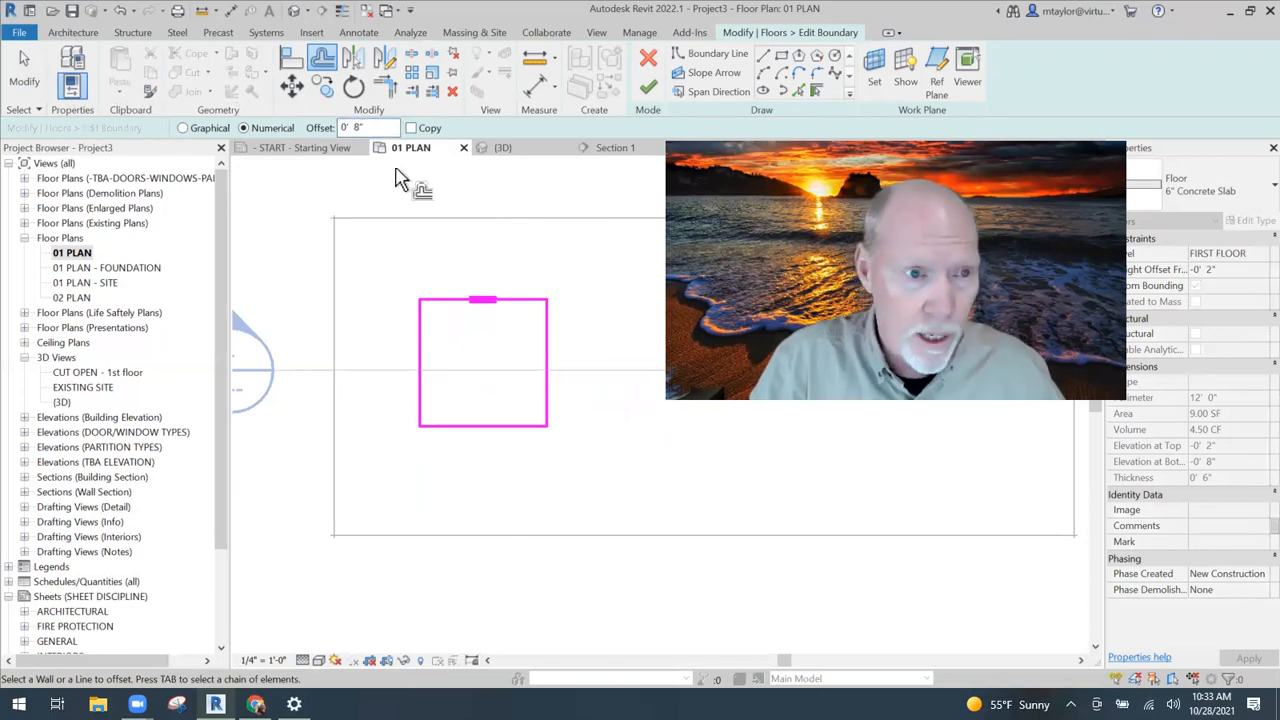
pyautogui.click(418, 338)
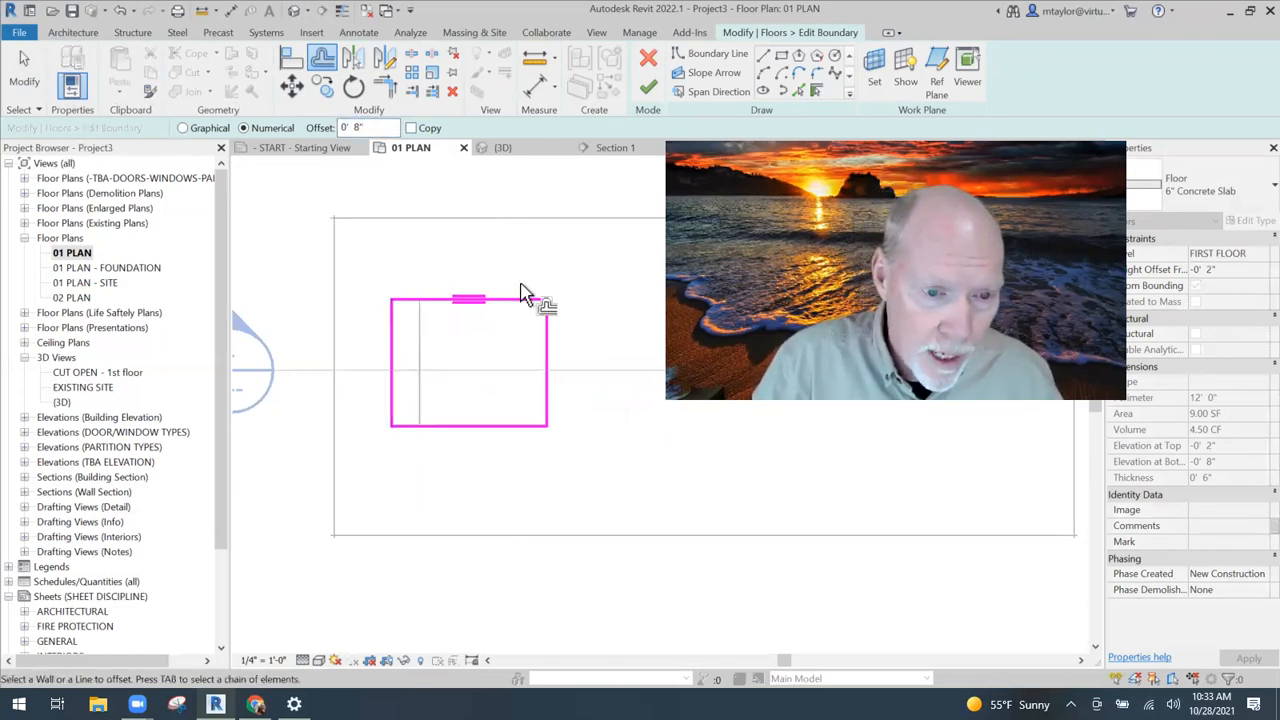
pyautogui.click(512, 316)
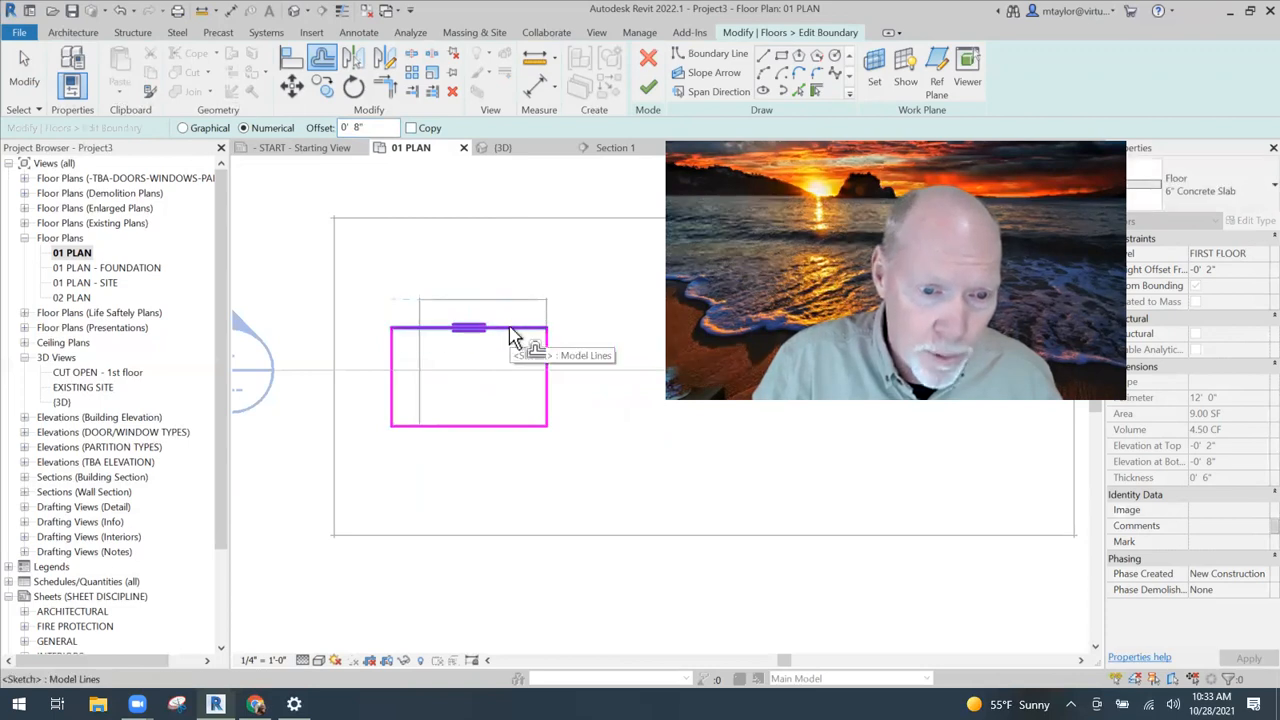
pyautogui.hotkey('ctrl', 'z')
pyautogui.click(511, 300)
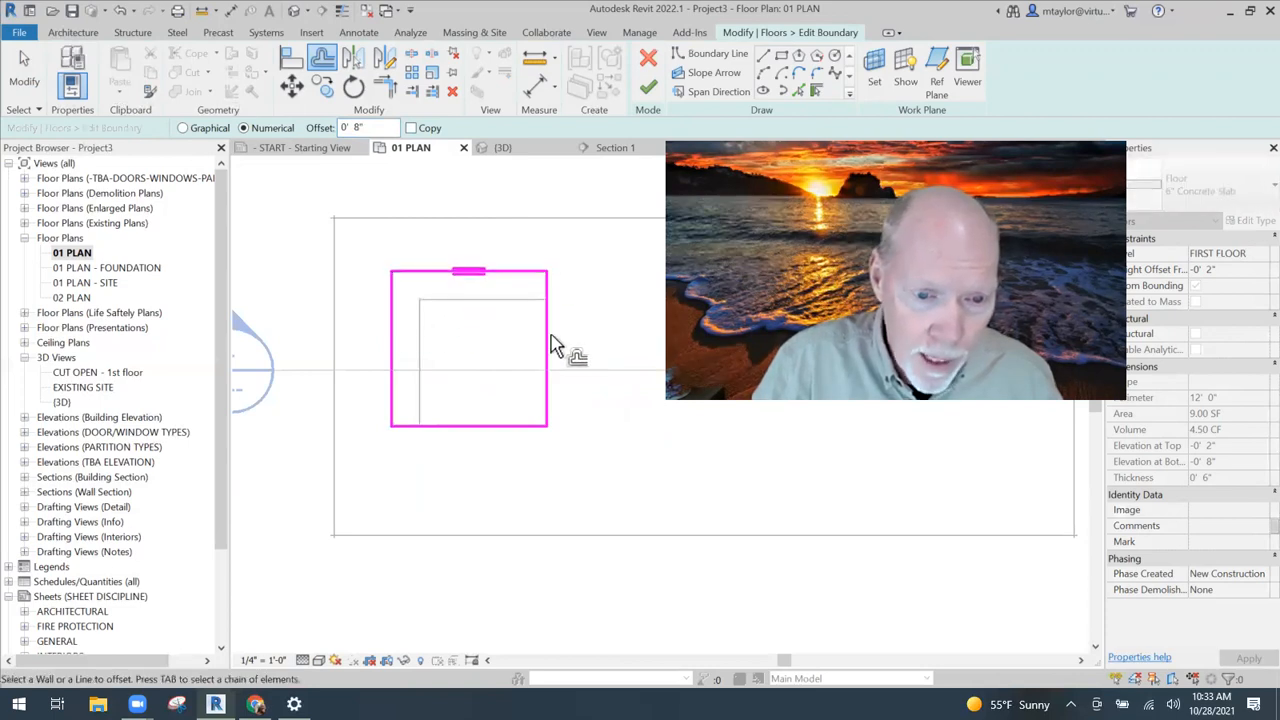
pyautogui.click(540, 438)
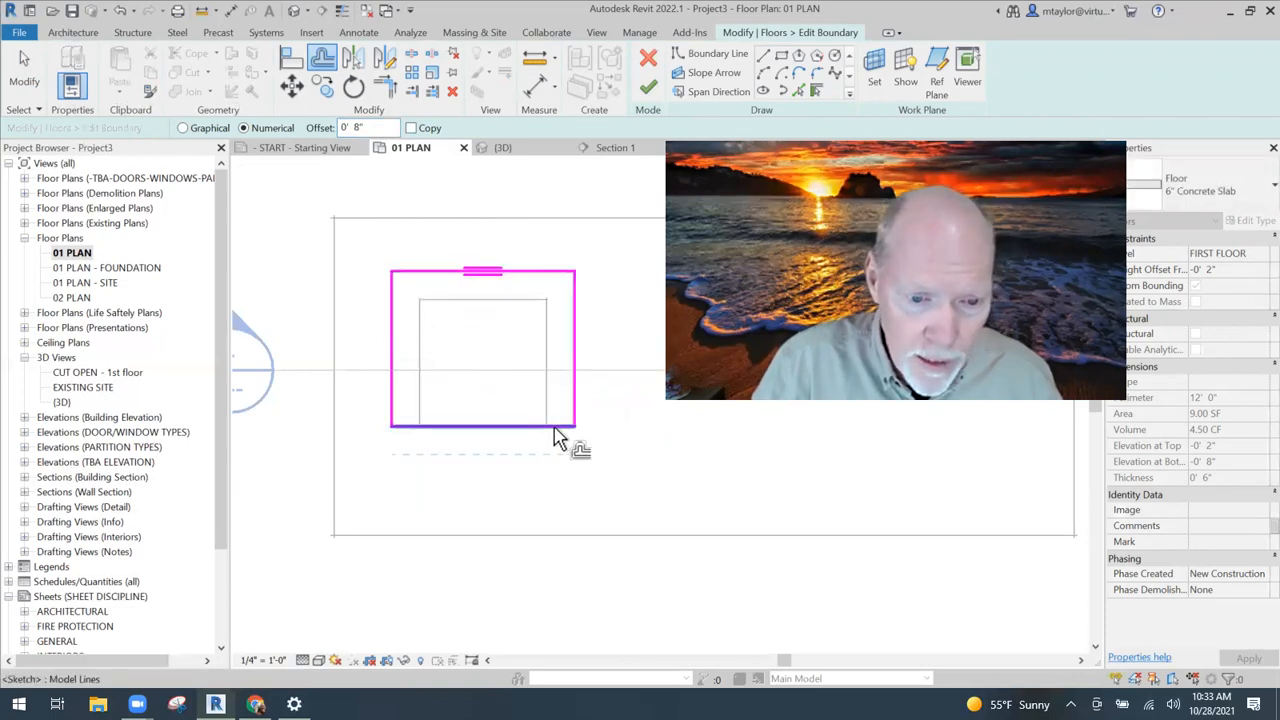
pyautogui.click(612, 428)
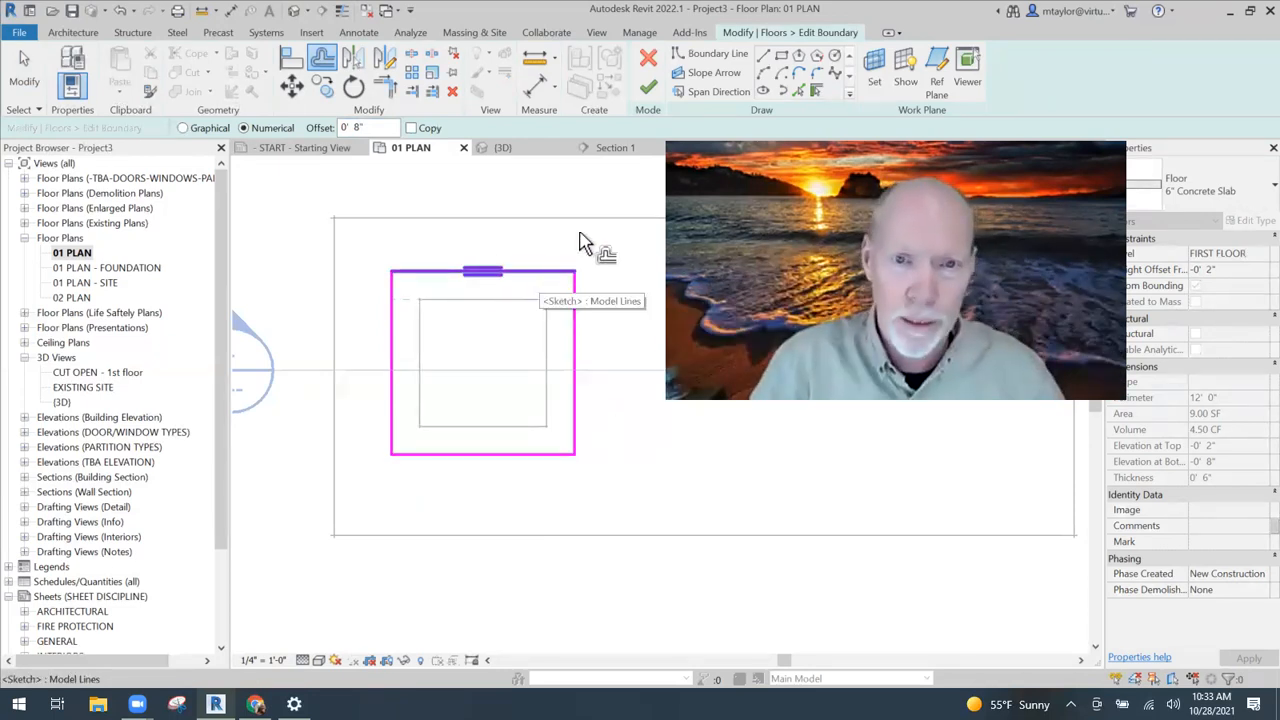
pyautogui.scroll(-2, 550, 291)
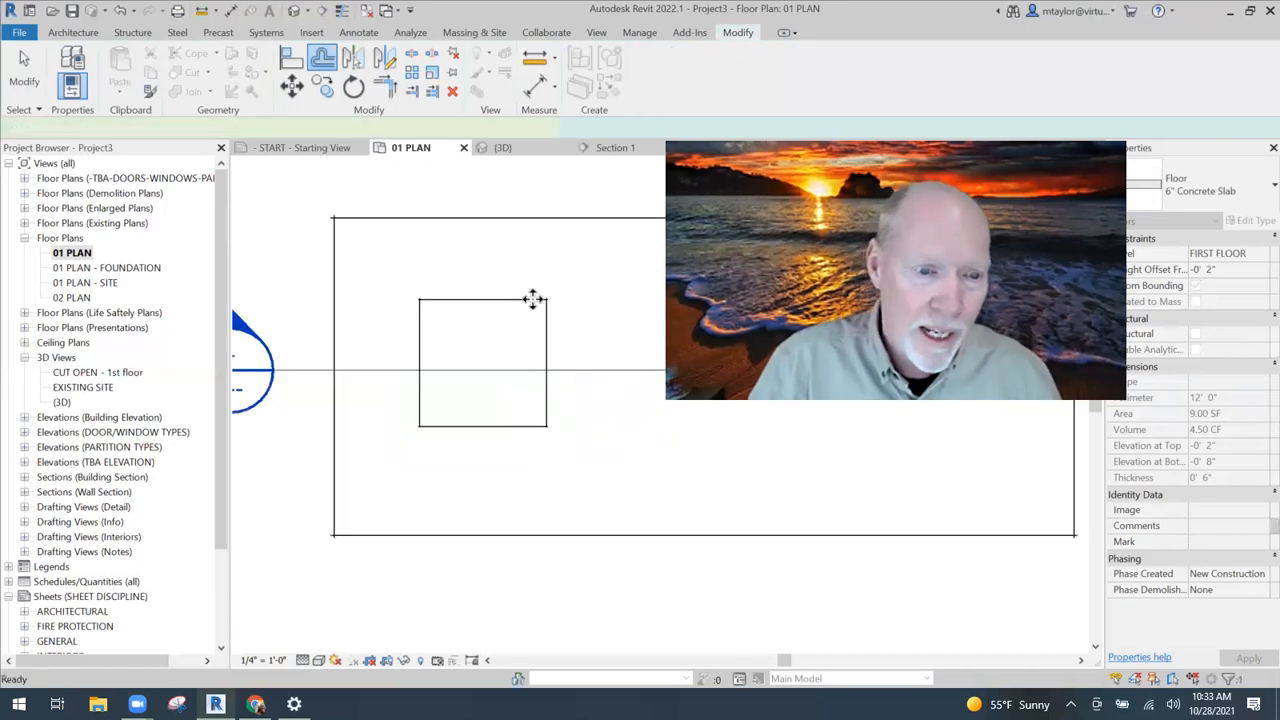
# Return to the Section 1 view and examine the joined profile where the enlarged infill slab passes beneath the surrounding slab.
pyautogui.click(465, 443)
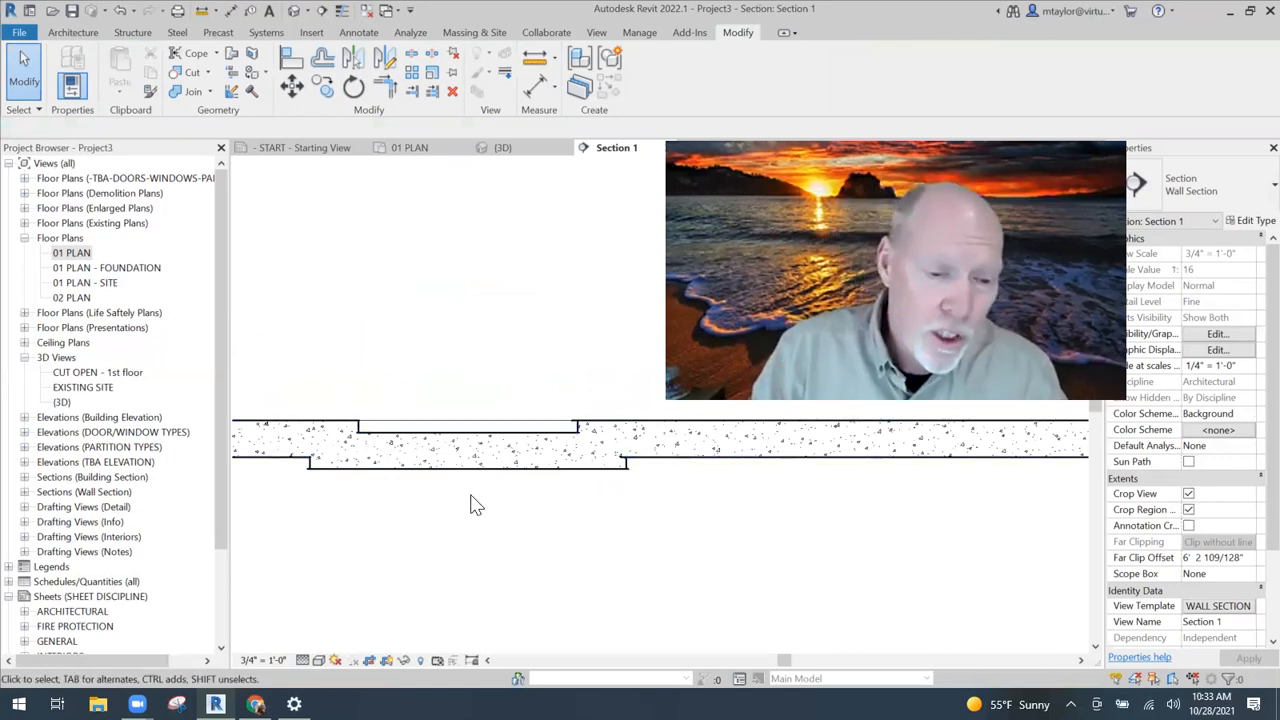
pyautogui.moveTo(450, 470); pyautogui.dragTo(319, 320, button='middle')
pyautogui.scroll(2, 502, 396)
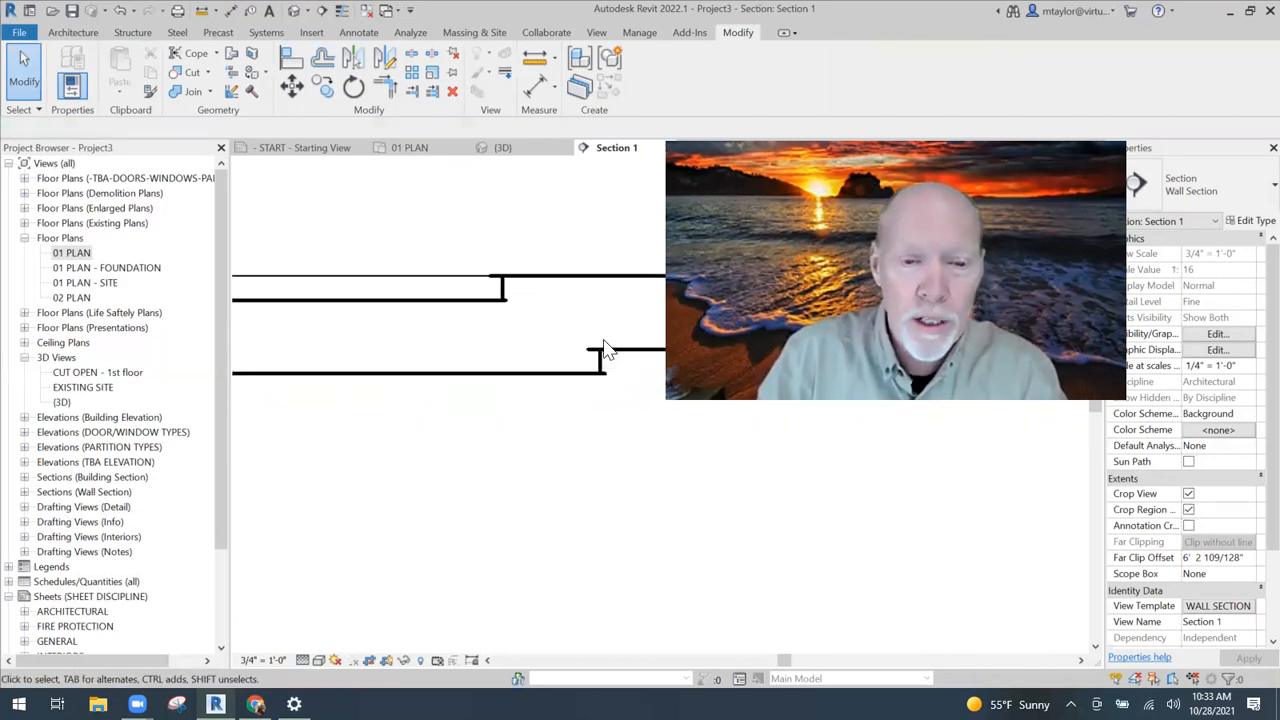
pyautogui.moveTo(602, 377); pyautogui.dragTo(495, 379, button='middle')
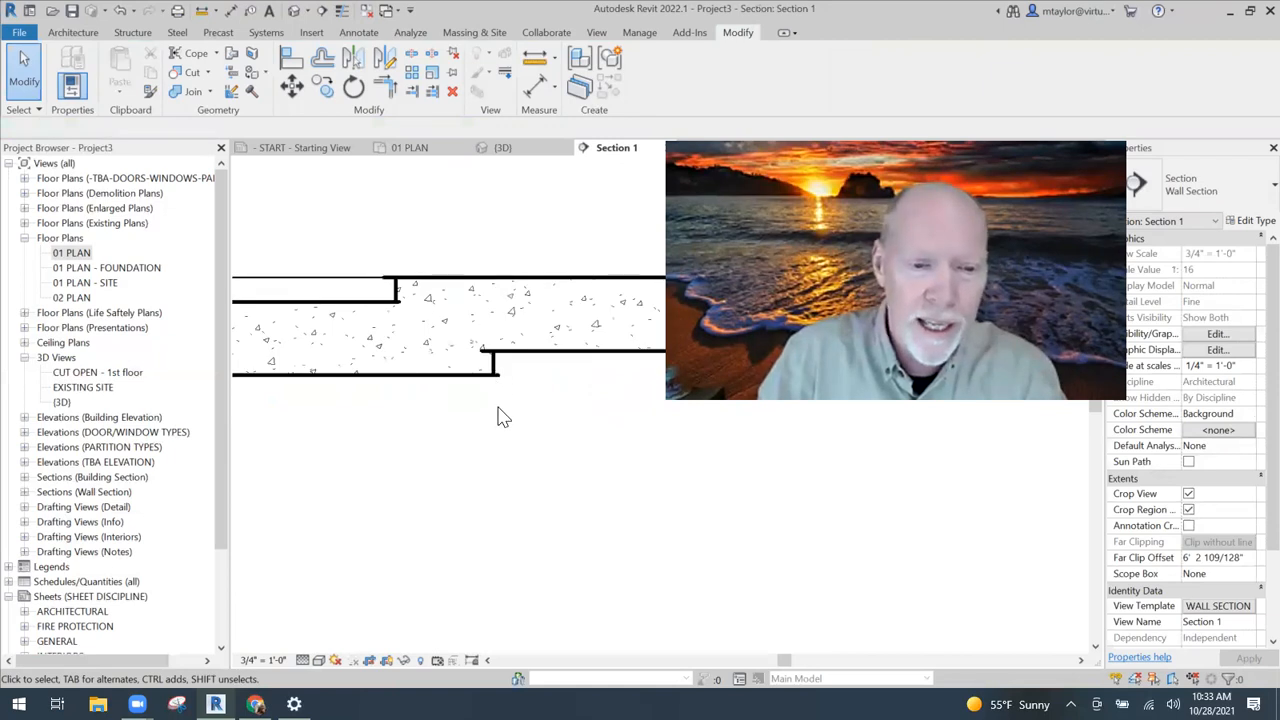
pyautogui.scroll(-1, 500, 395)
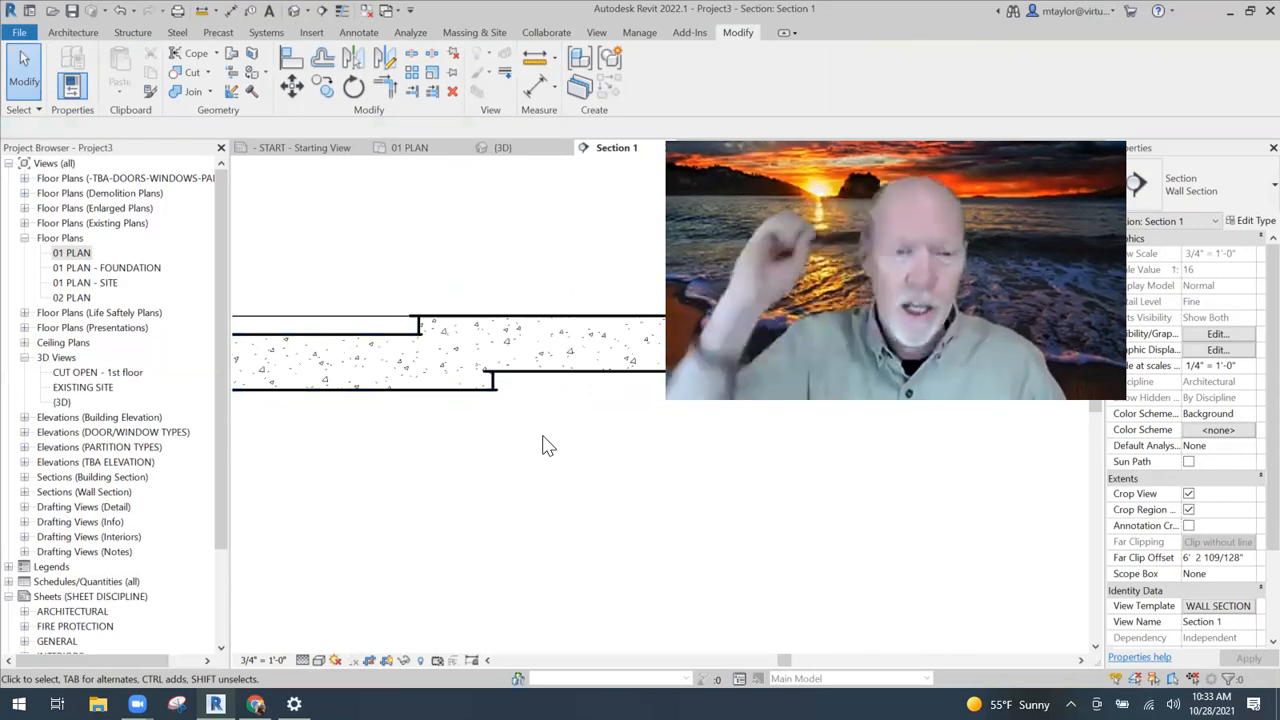
# Create a new family from the Profile-Hosted.rft template in the English-Imperial template folder.
pyautogui.click(20, 33)
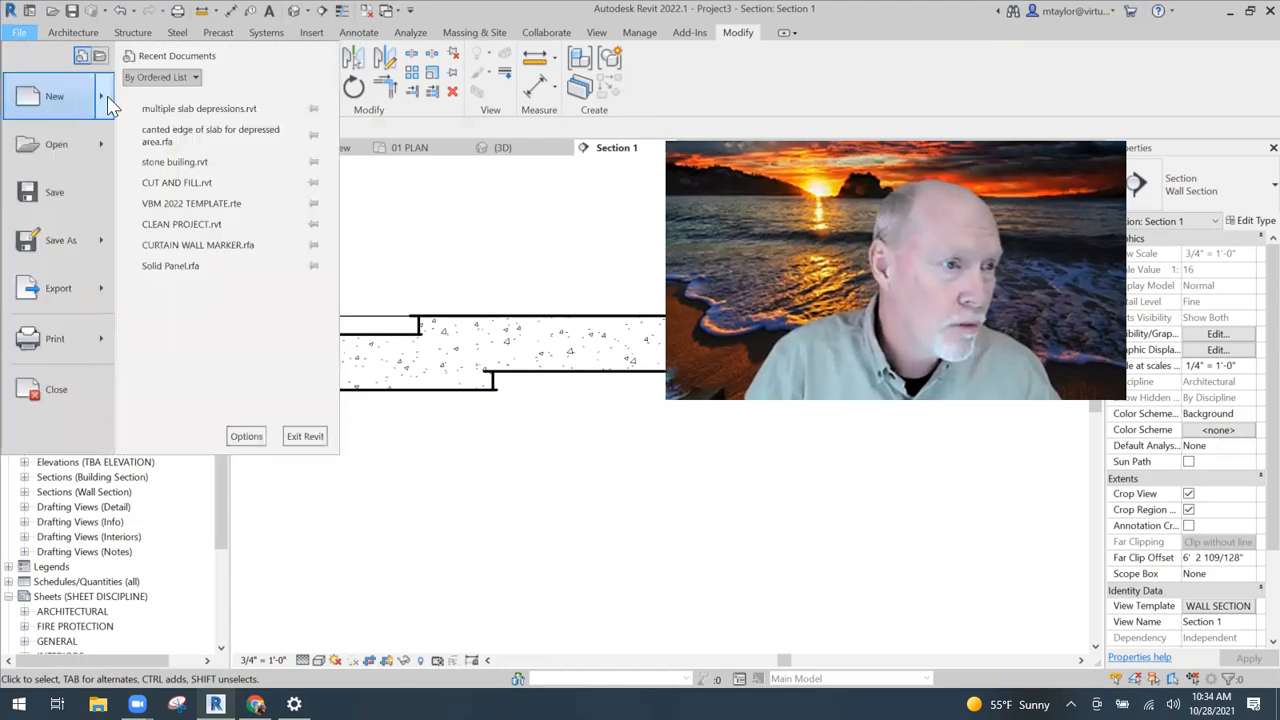
pyautogui.moveTo(110, 105)
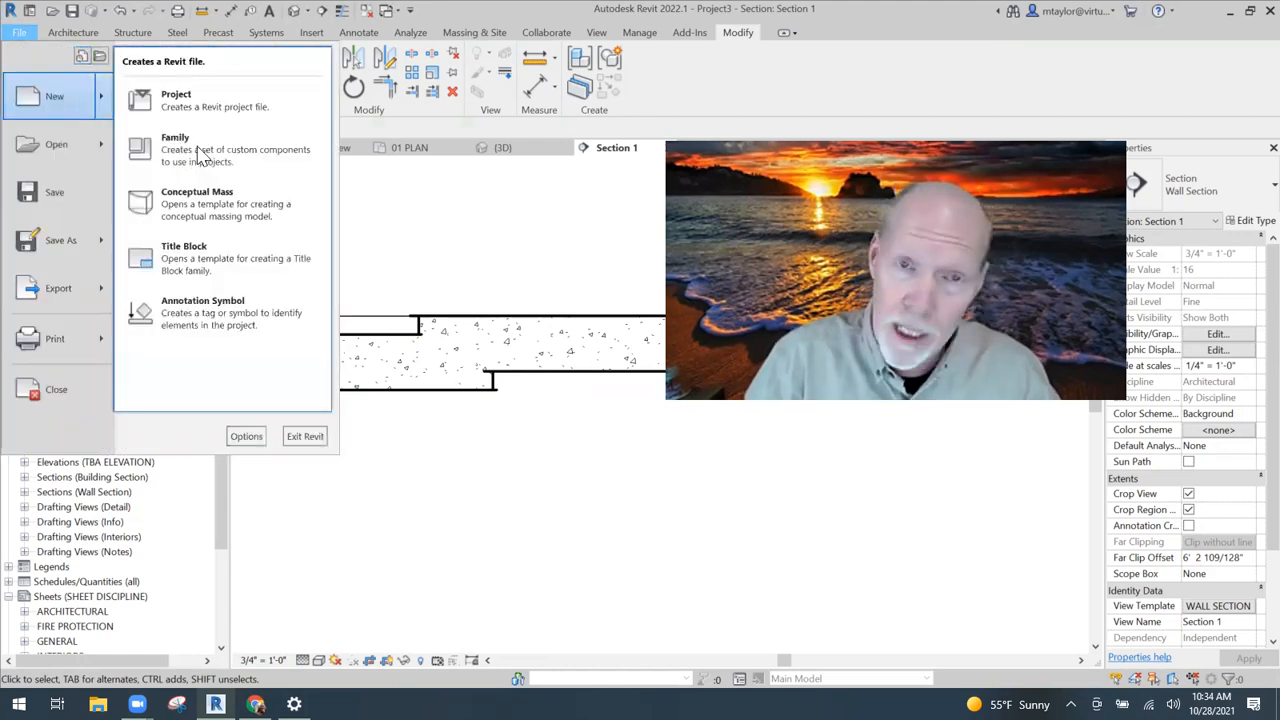
pyautogui.click(199, 148)
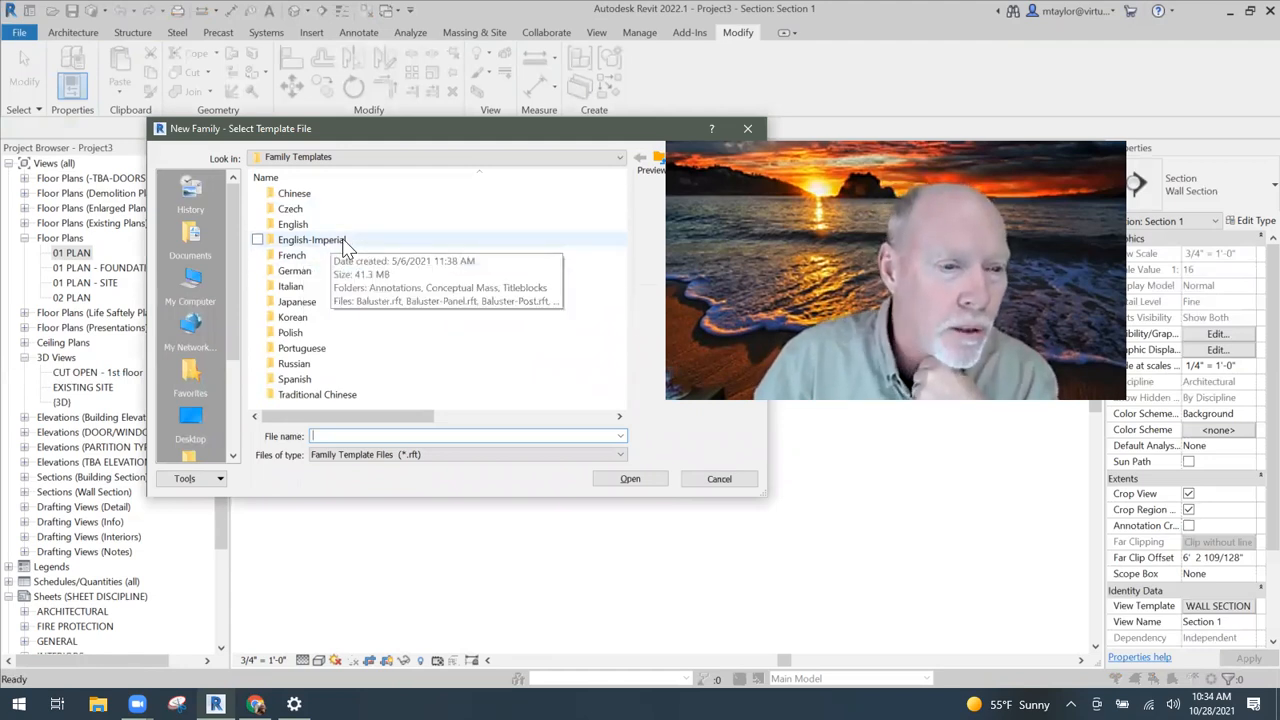
pyautogui.doubleClick(343, 242)
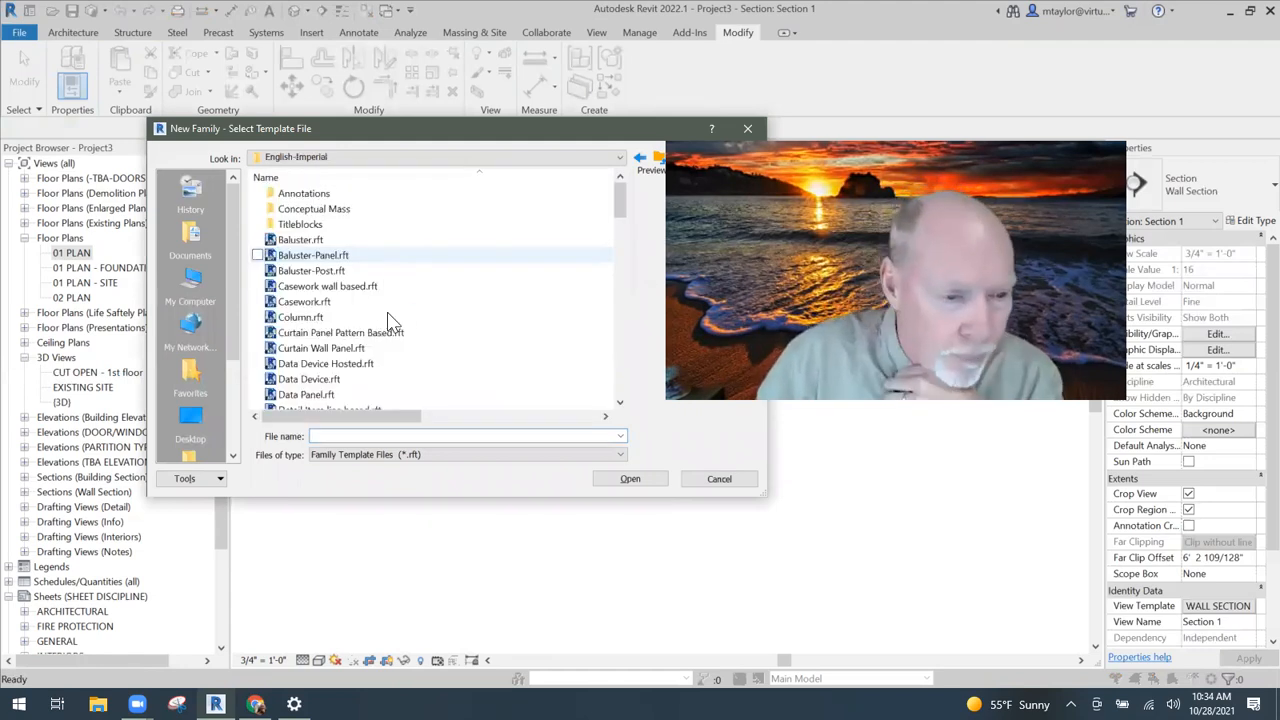
pyautogui.scroll(-2, 380, 305)
pyautogui.scroll(-5, 368, 299)
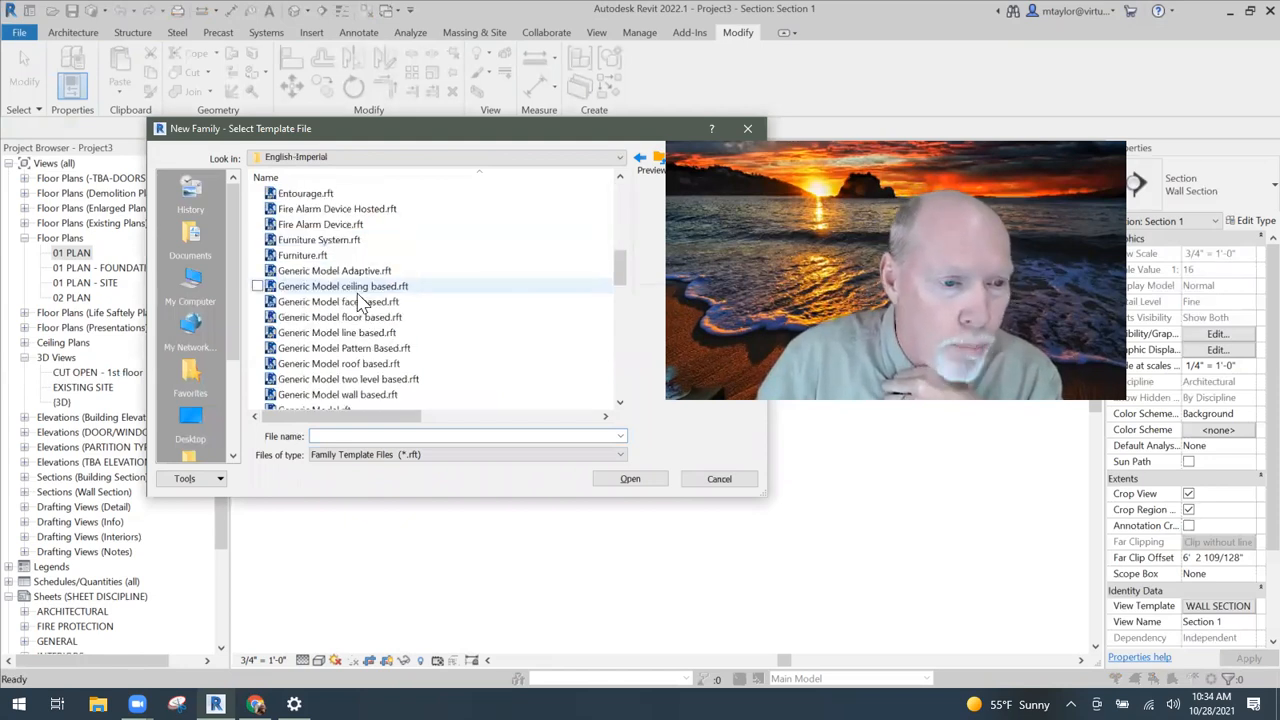
pyautogui.scroll(-3, 360, 305)
pyautogui.scroll(-5, 345, 300)
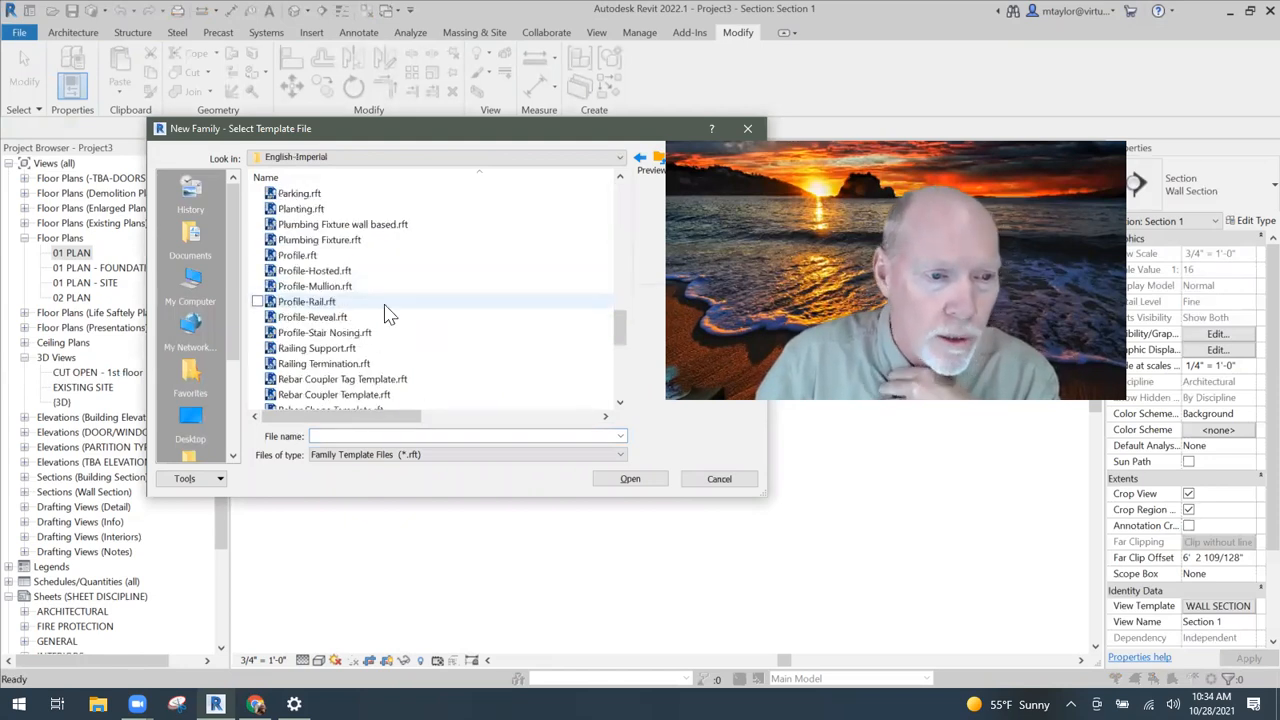
pyautogui.click(345, 271)
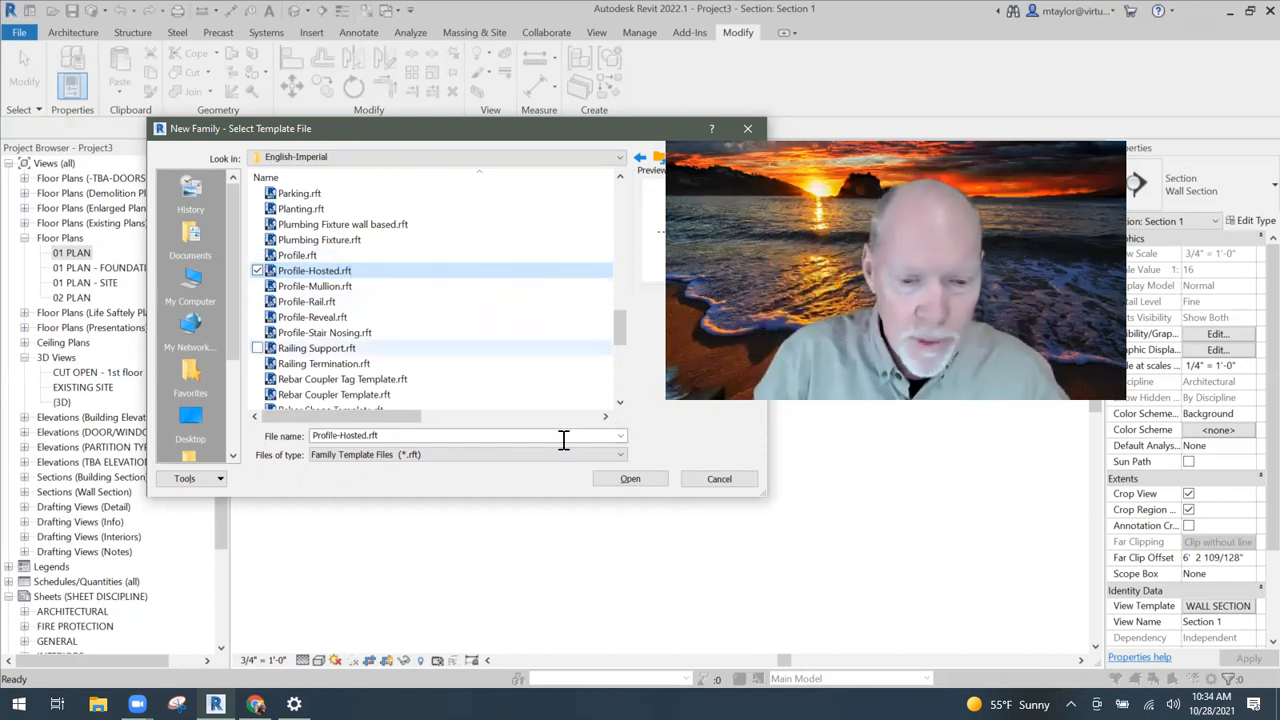
pyautogui.click(645, 480)
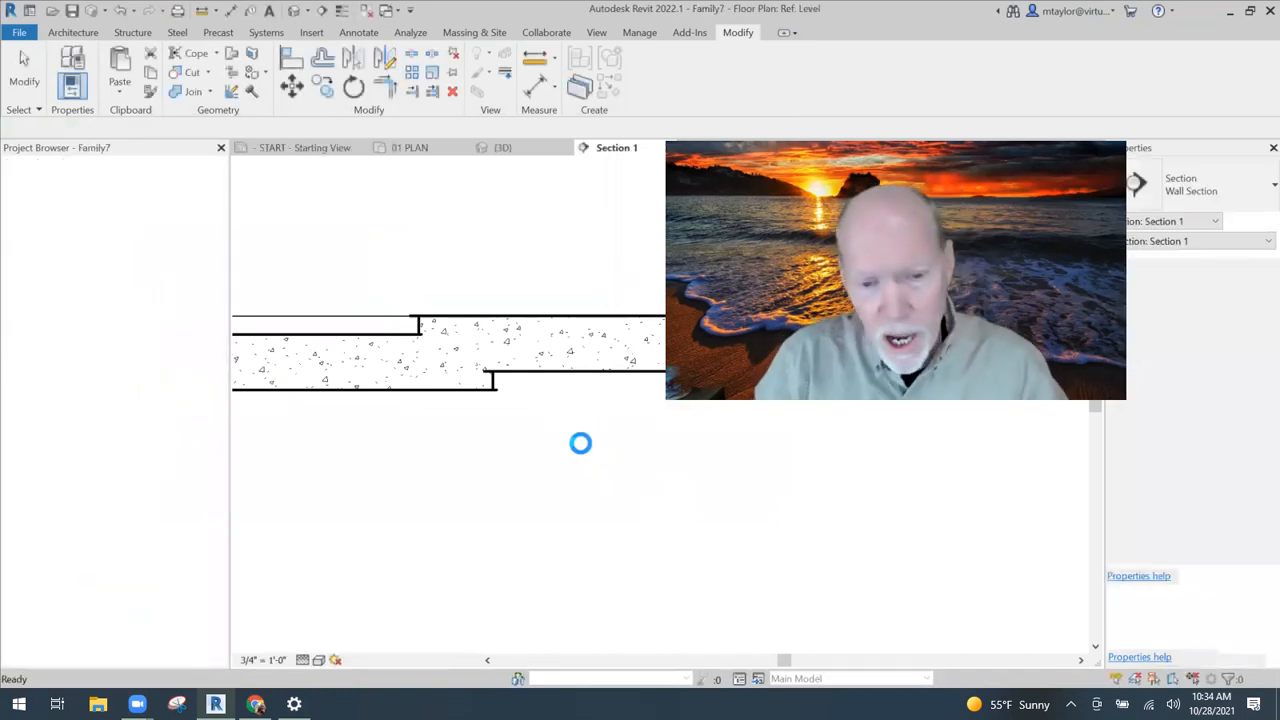
# Move the Insertion Point note up and away from the horizontal reference plane.
pyautogui.moveTo(729, 486); pyautogui.dragTo(503, 423, button='middle')
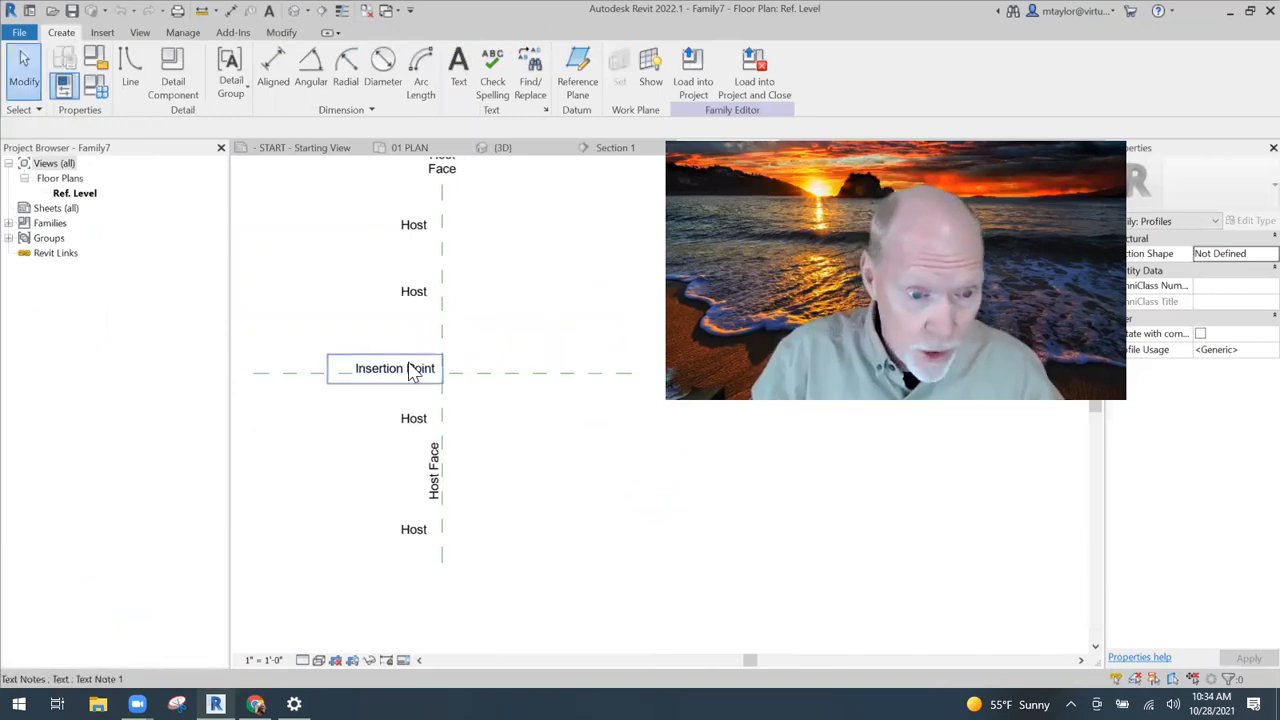
pyautogui.keyDown('ctrl'); pyautogui.moveTo(331, 366); pyautogui.dragTo(296, 324); pyautogui.keyUp('ctrl')
pyautogui.click(486, 417)
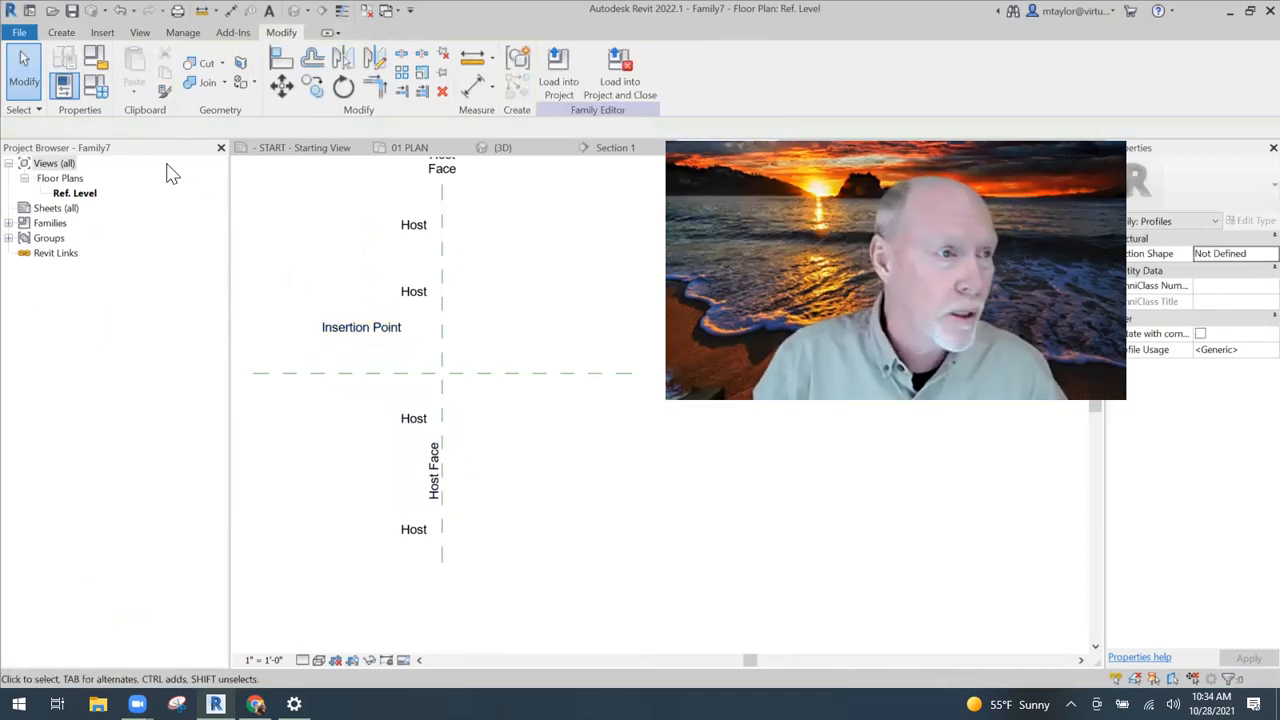
# Draw chained lines along the horizontal reference plane to the insertion point, up about 4", and about 1'-5" horizontally away from the host.
pyautogui.click(62, 33)
pyautogui.click(130, 68)
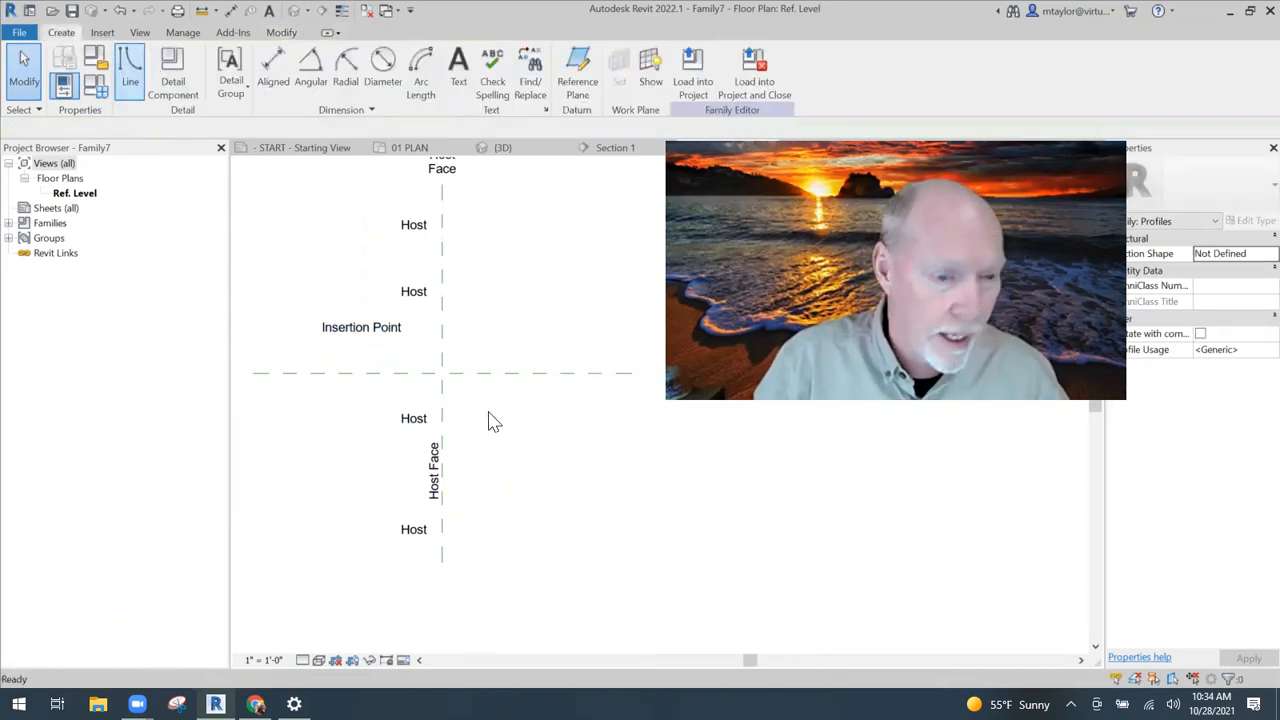
pyautogui.click(340, 373)
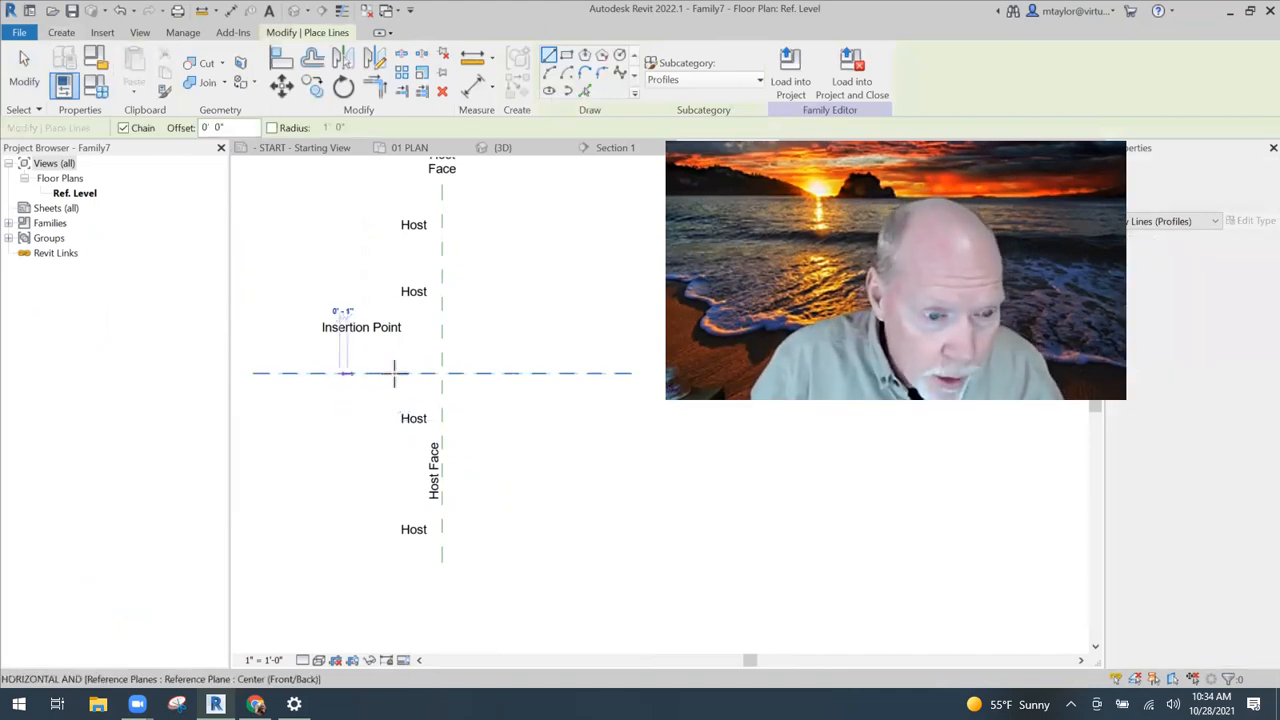
pyautogui.click(441, 373)
pyautogui.click(443, 340)
pyautogui.click(577, 340)
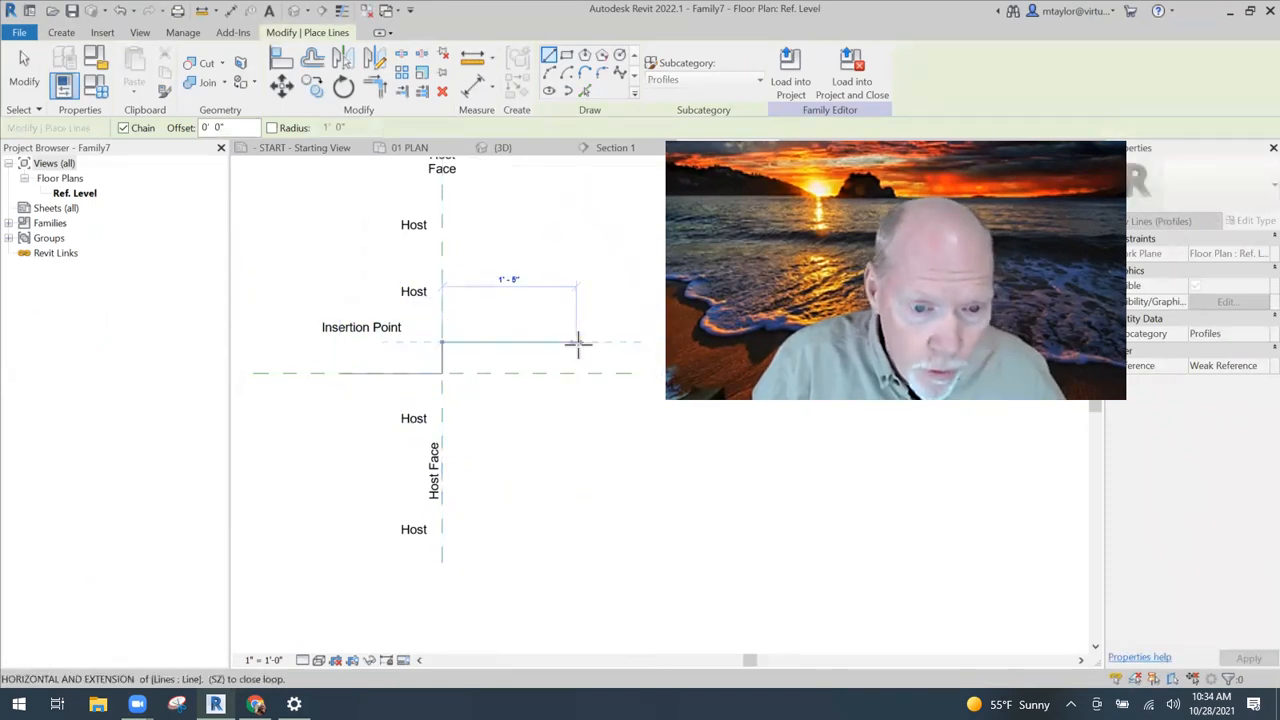
pyautogui.press('Escape')
pyautogui.press('Escape')
# Swing the free end of the line on the reference plane upward into a 45° diagonal about 1'-1" long, crossing the upper horizontal line.
pyautogui.scroll(1, 463, 360)
pyautogui.moveTo(488, 355); pyautogui.dragTo(520, 357, button='middle')
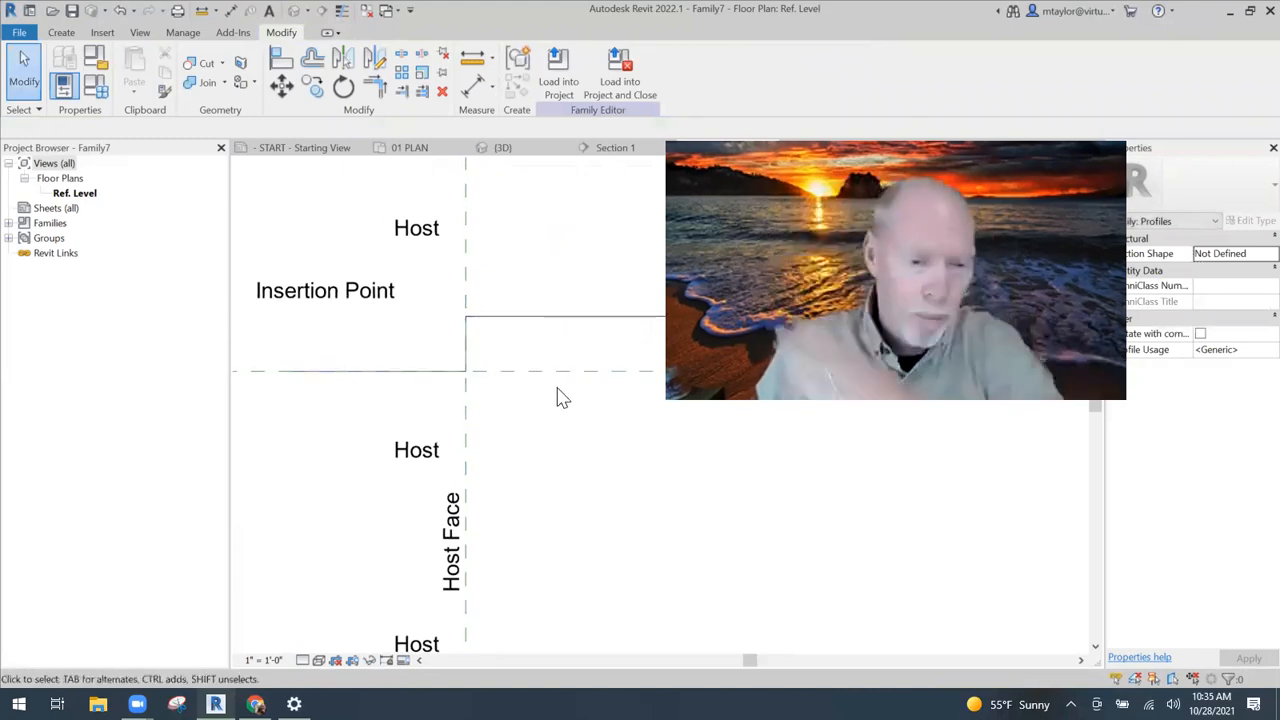
pyautogui.scroll(-1, 444, 396)
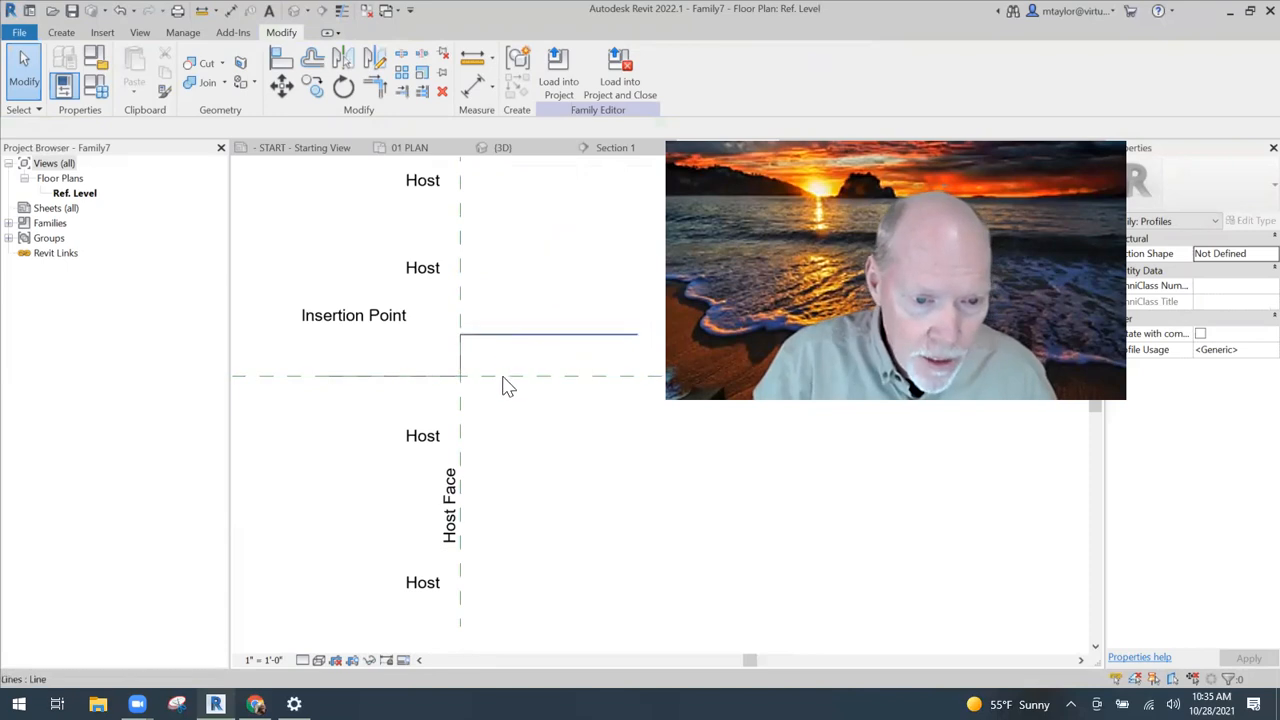
pyautogui.moveTo(466, 406); pyautogui.dragTo(366, 411, button='middle')
pyautogui.click(480, 341)
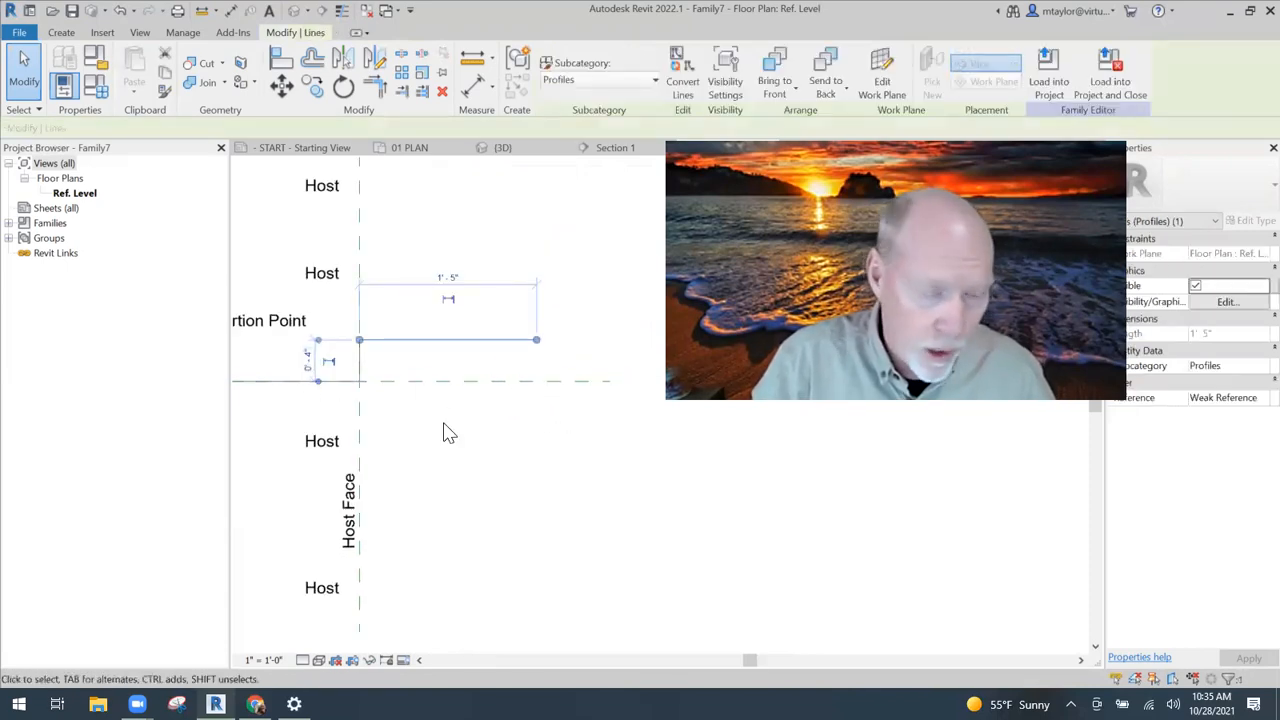
pyautogui.click(410, 408)
pyautogui.moveTo(410, 408); pyautogui.dragTo(531, 417, button='middle')
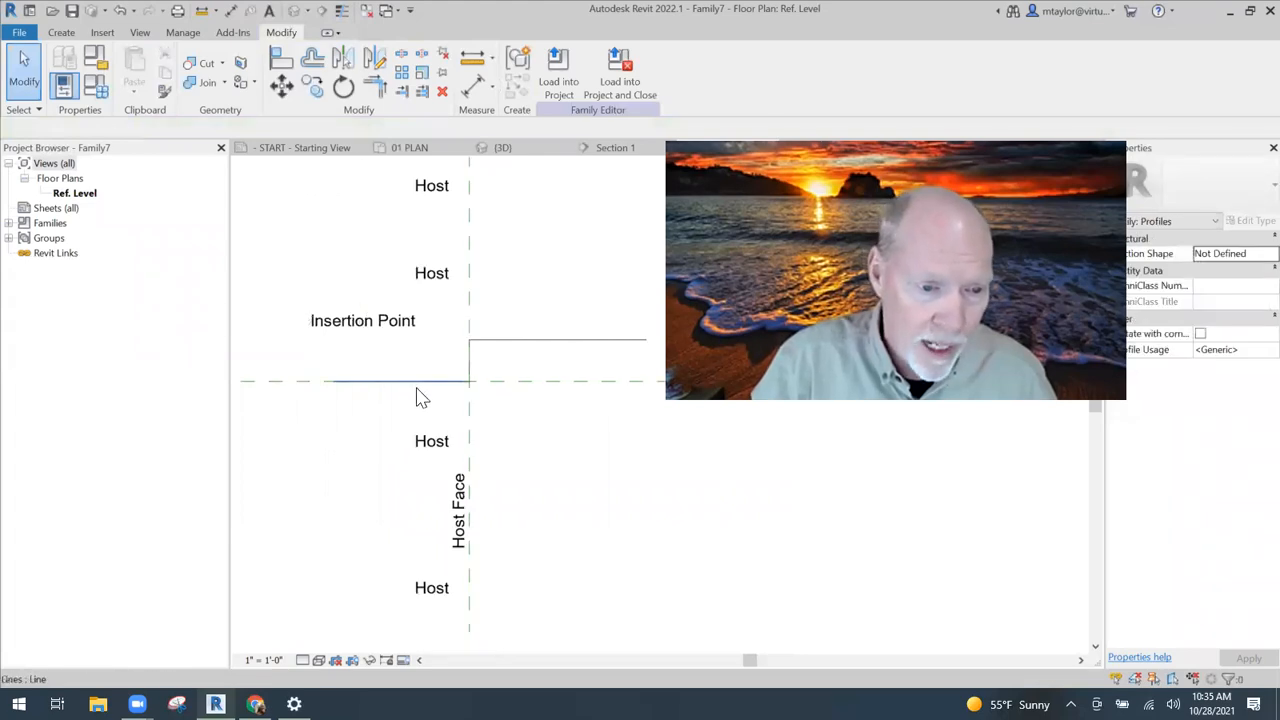
pyautogui.click(337, 382)
pyautogui.moveTo(335, 381)
pyautogui.mouseDown()
pyautogui.moveTo(571, 314)
pyautogui.moveTo(566, 287)
pyautogui.mouseUp()
pyautogui.moveTo(572, 301); pyautogui.dragTo(405, 335, button='middle')
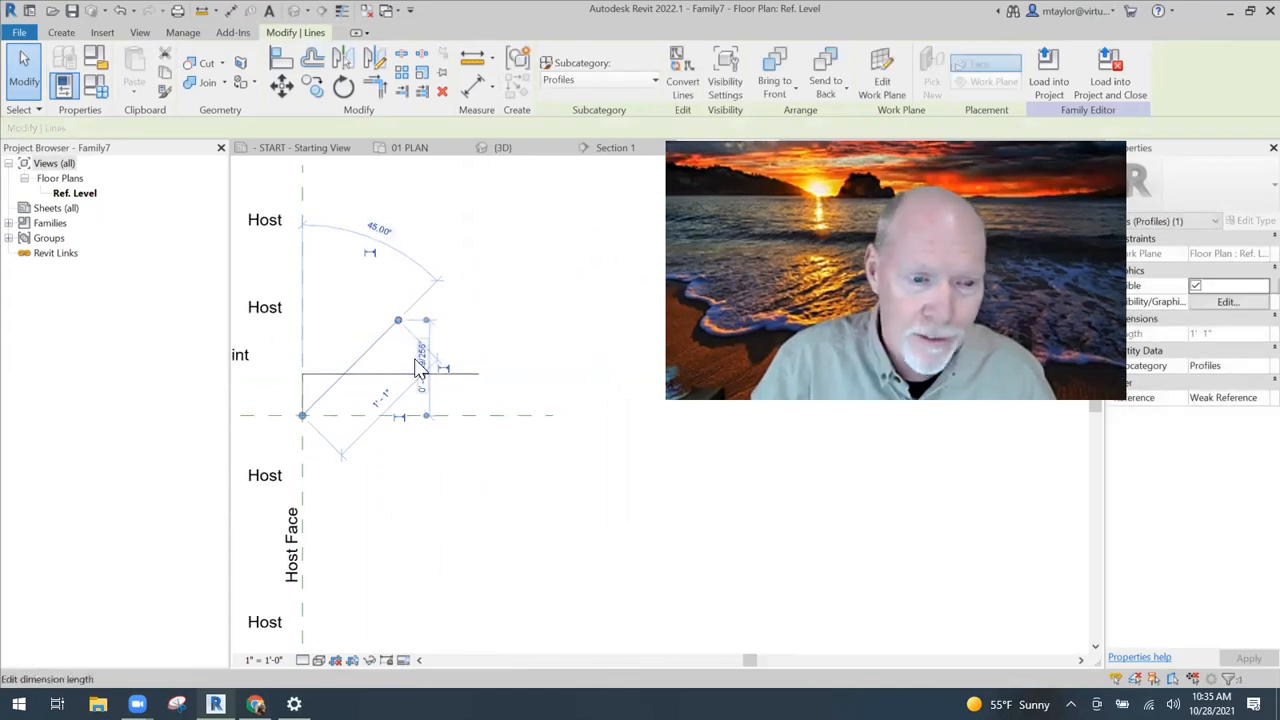
pyautogui.moveTo(534, 303); pyautogui.dragTo(564, 311, button='middle')
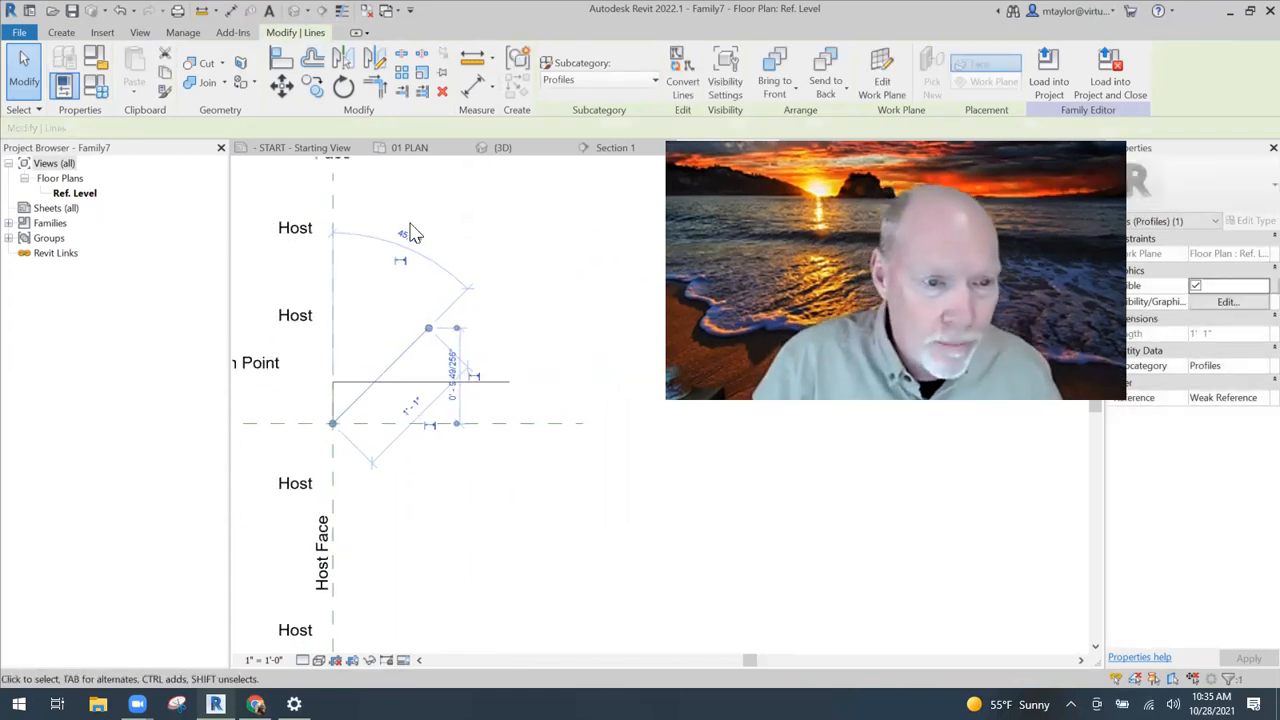
pyautogui.click(478, 468)
pyautogui.moveTo(505, 490); pyautogui.dragTo(611, 496, button='middle')
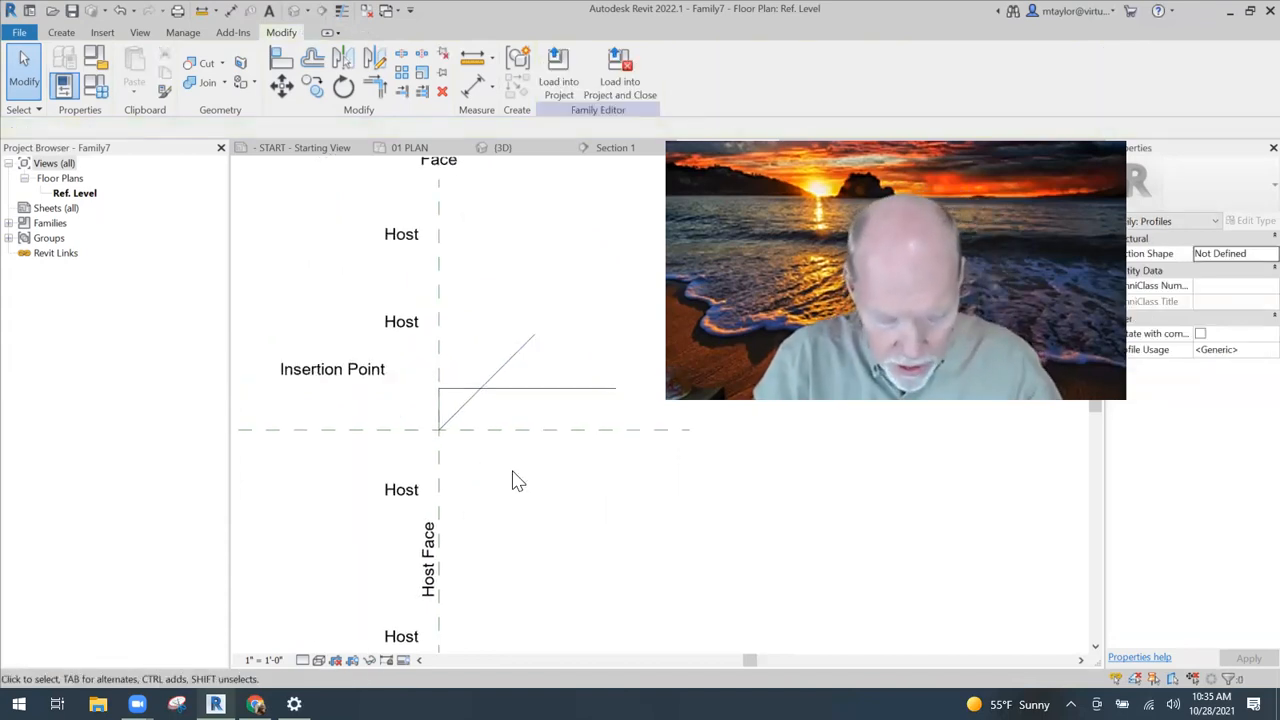
# Trim the diagonal and the upper horizontal line to a corner, closing the triangular profile.
pyautogui.press('t')
pyautogui.press('r')
pyautogui.click(473, 413)
pyautogui.scroll(2, 450, 450)
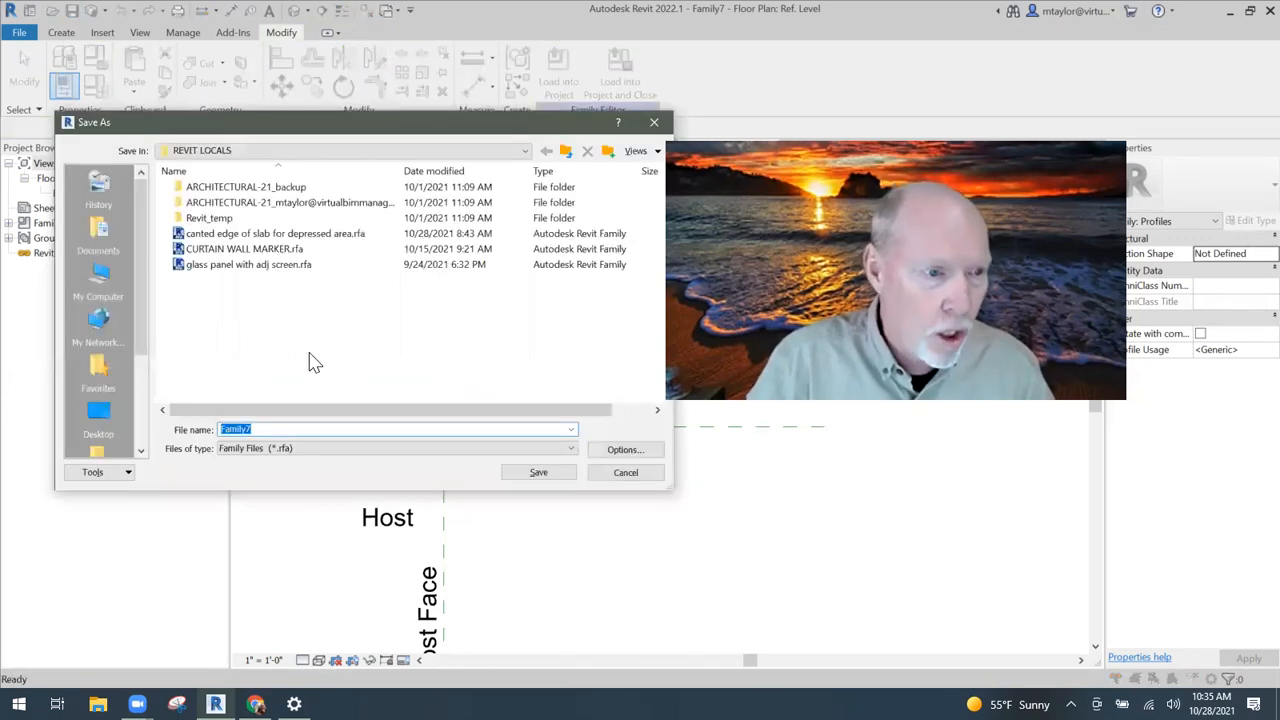
# Delete the old "canted edge of slab for depressed area" family file and save this family as "PROFILE - little sloped edge for depressed slabs".
pyautogui.click(294, 233)
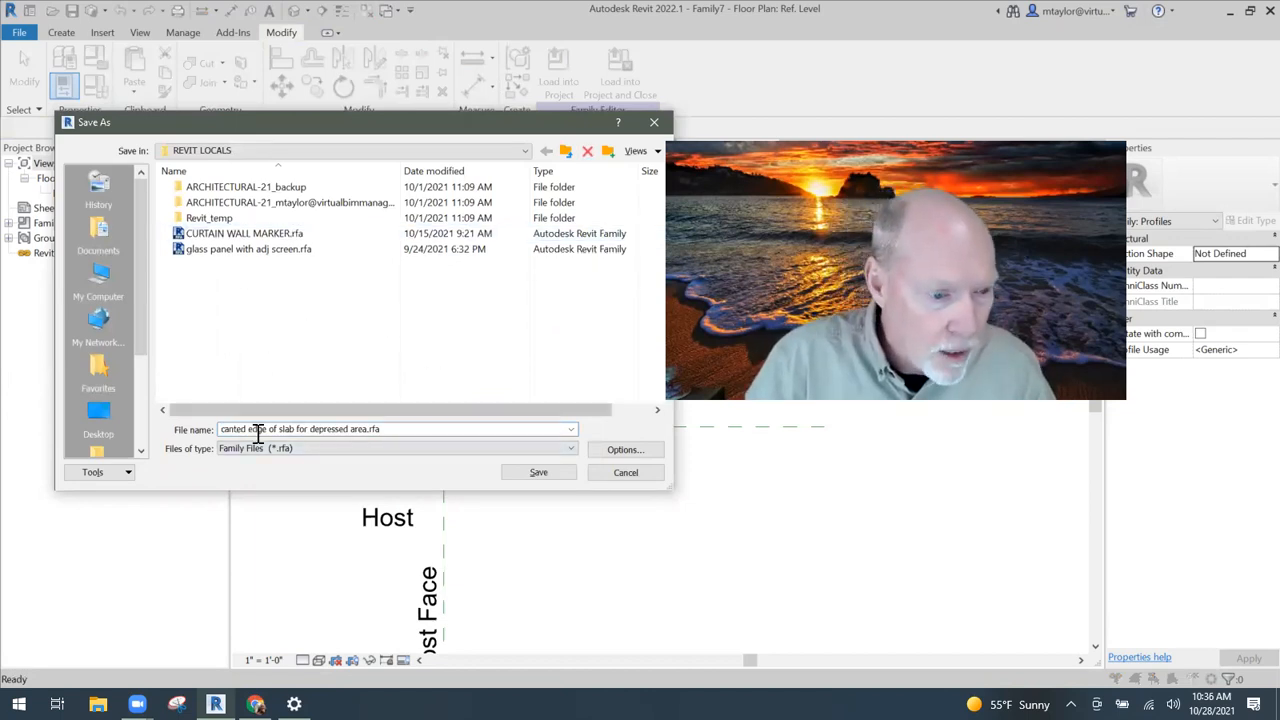
pyautogui.tripleClick(414, 429)
pyautogui.press('BackSpace')
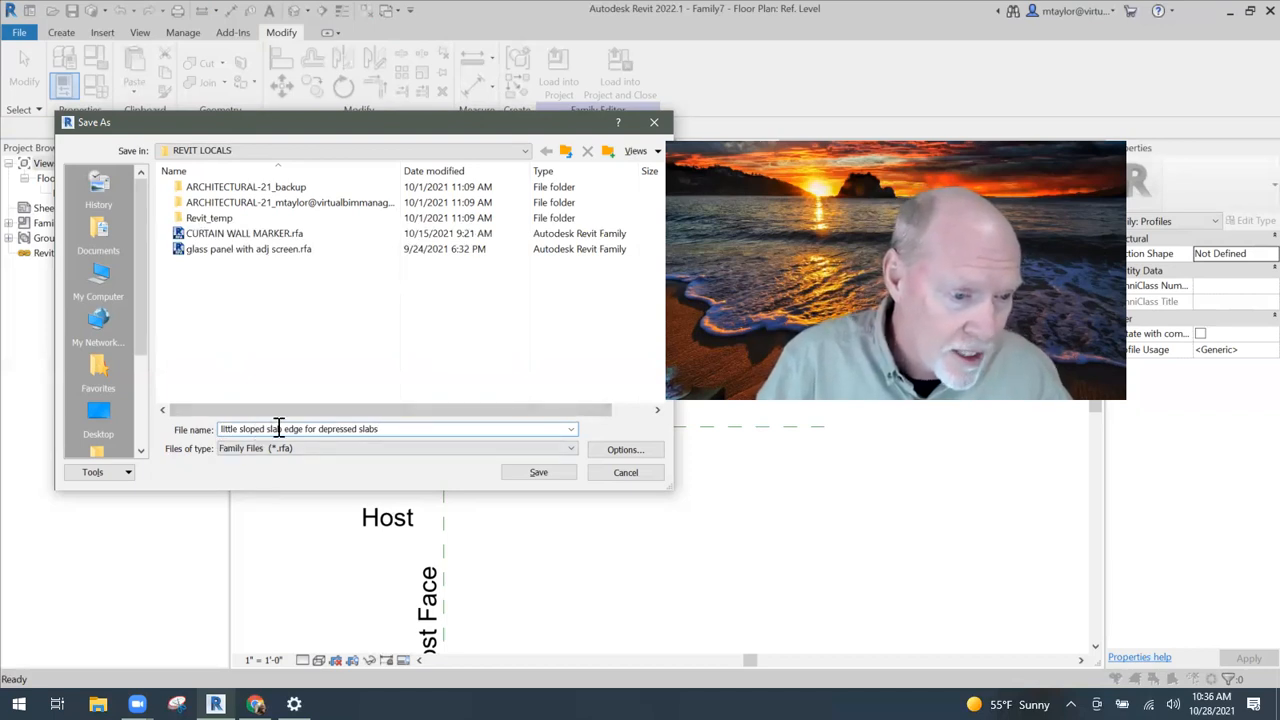
pyautogui.press('BackSpace')
pyautogui.press('BackSpace')
pyautogui.press('BackSpace')
pyautogui.press('BackSpace')
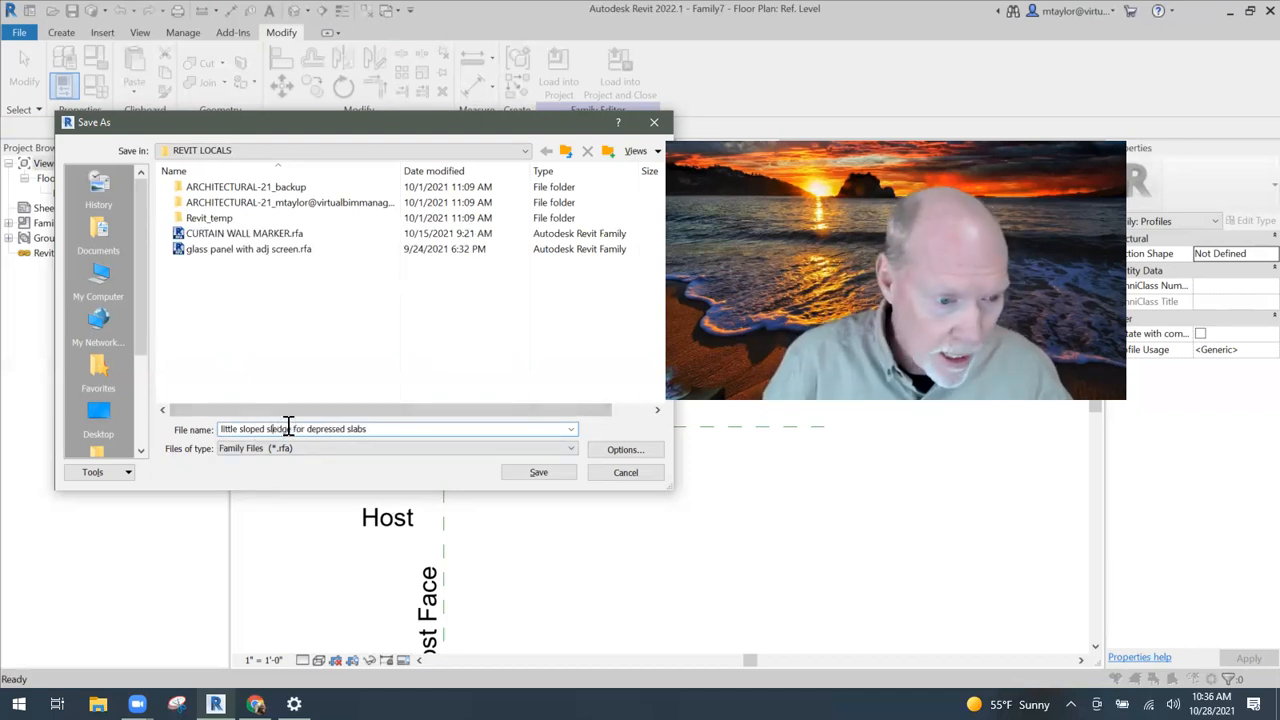
pyautogui.press('BackSpace')
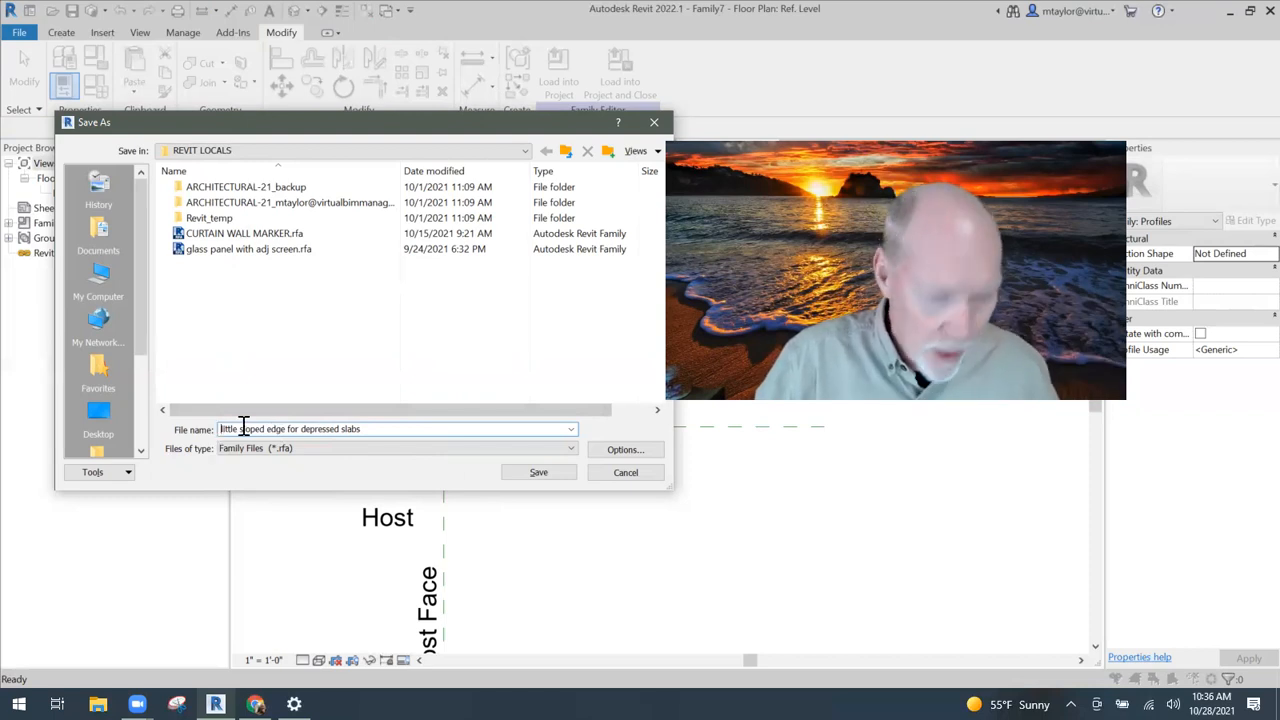
pyautogui.write('PROFILE')
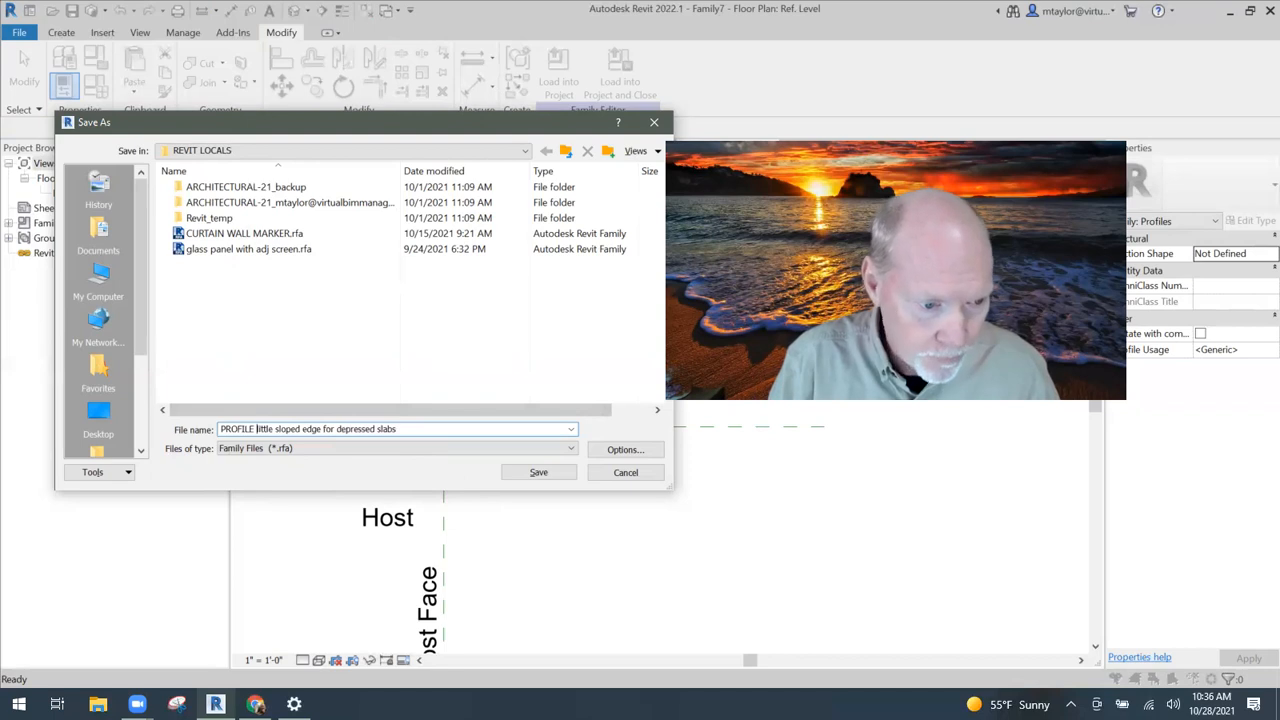
pyautogui.write(' -')
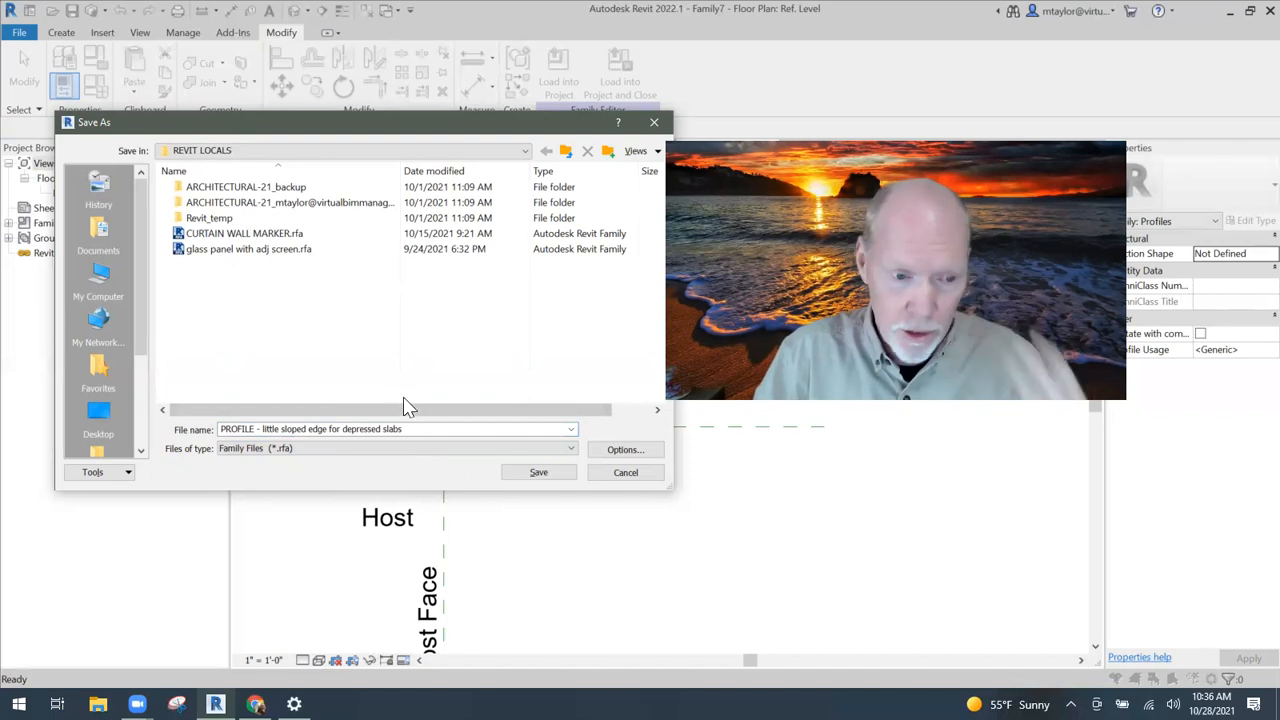
pyautogui.click(540, 473)
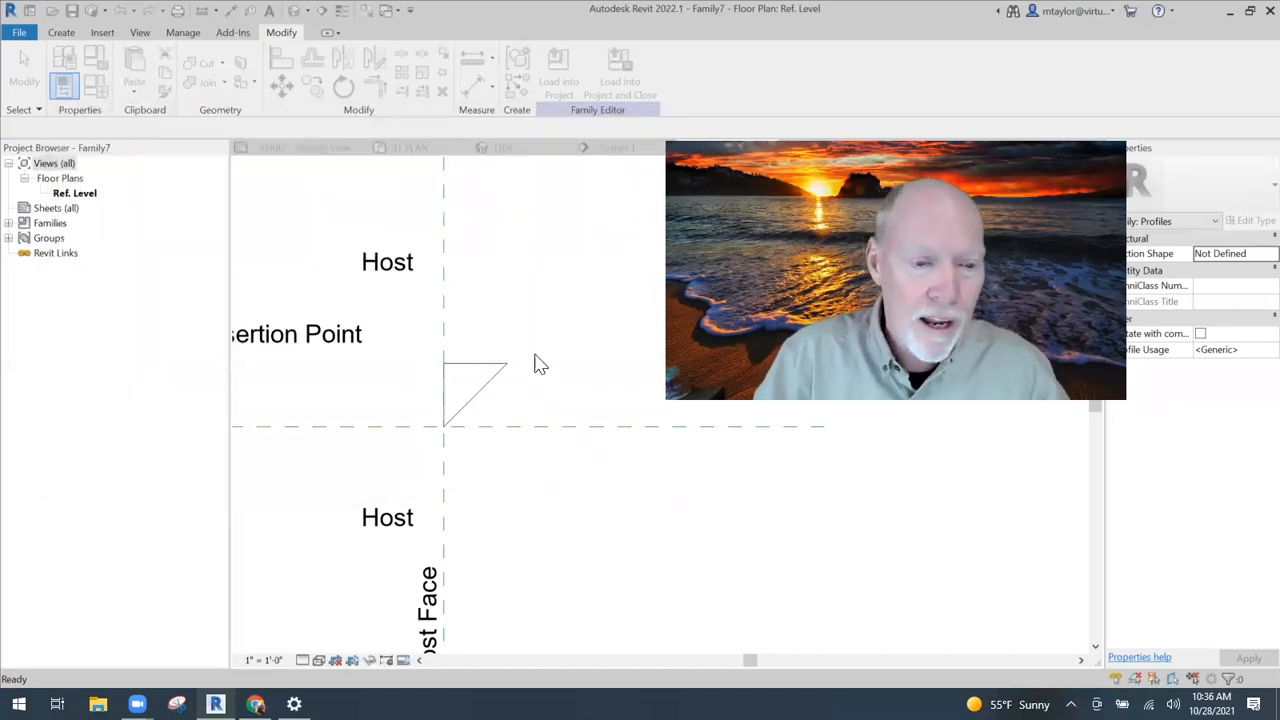
# Load the profile family into the project, close the family, and return to the Section 1 view.
pyautogui.click(612, 84)
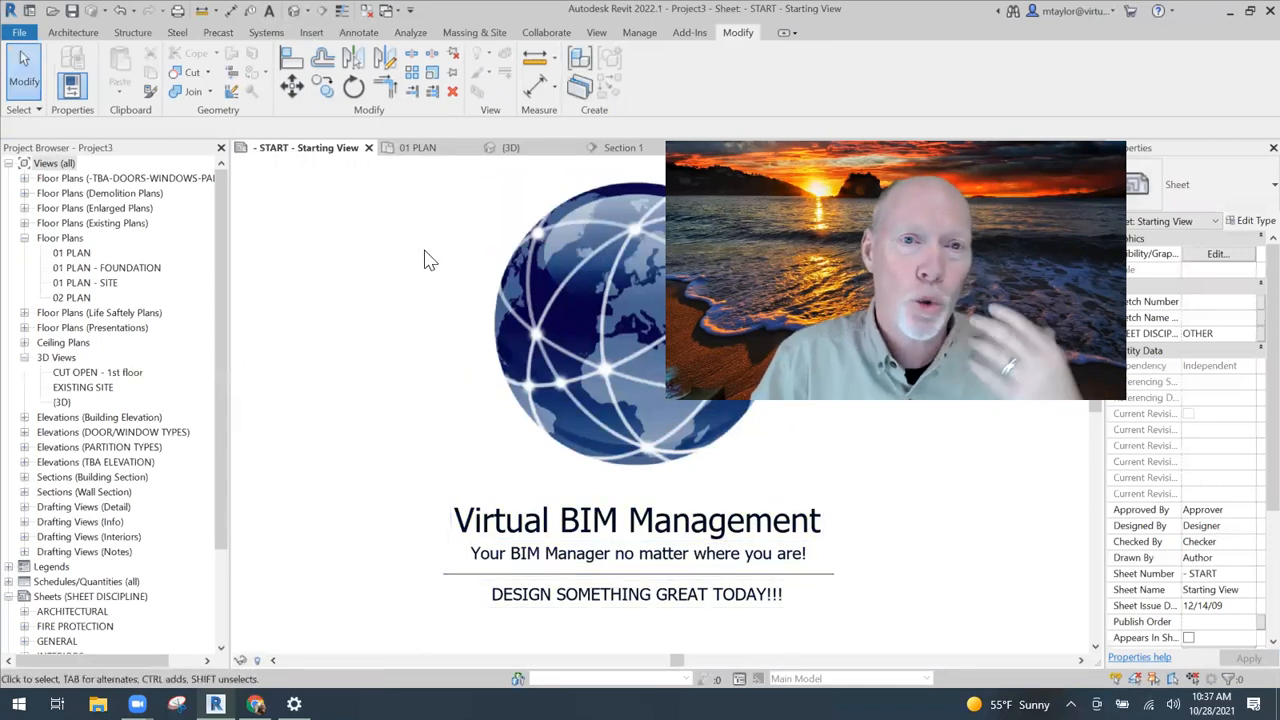
pyautogui.moveTo(486, 251); pyautogui.dragTo(400, 266, button='middle')
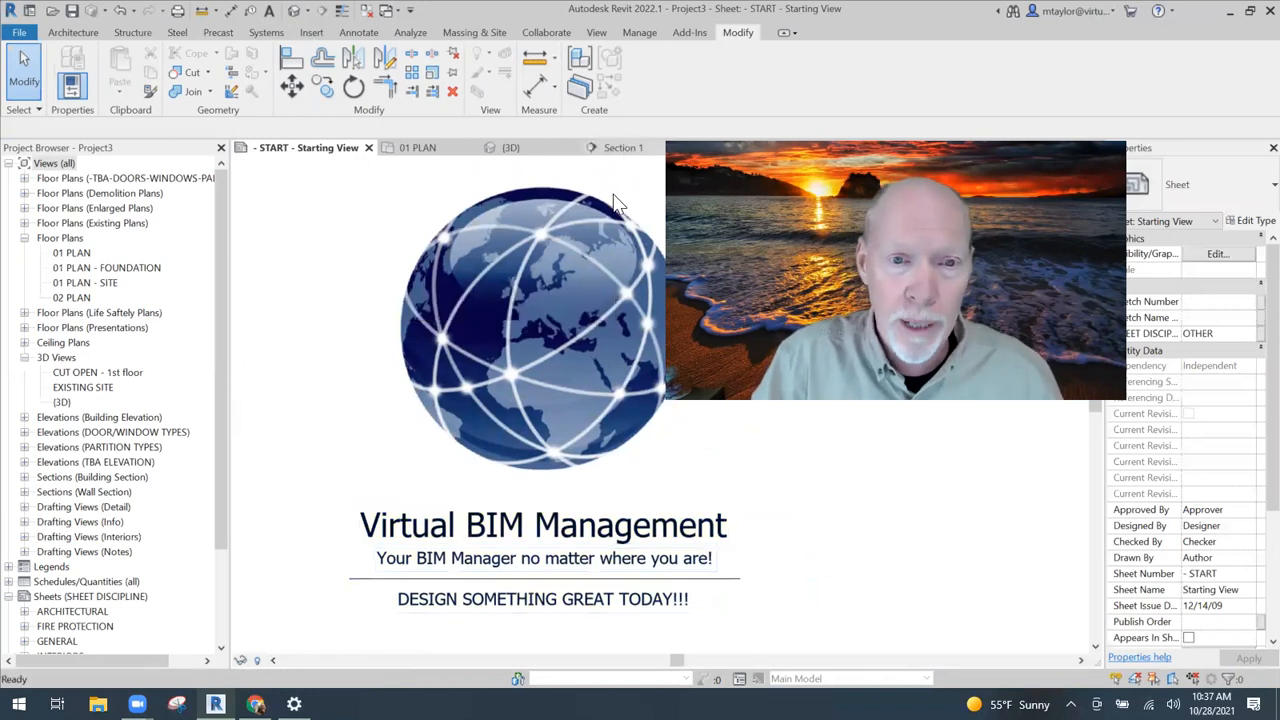
pyautogui.click(621, 147)
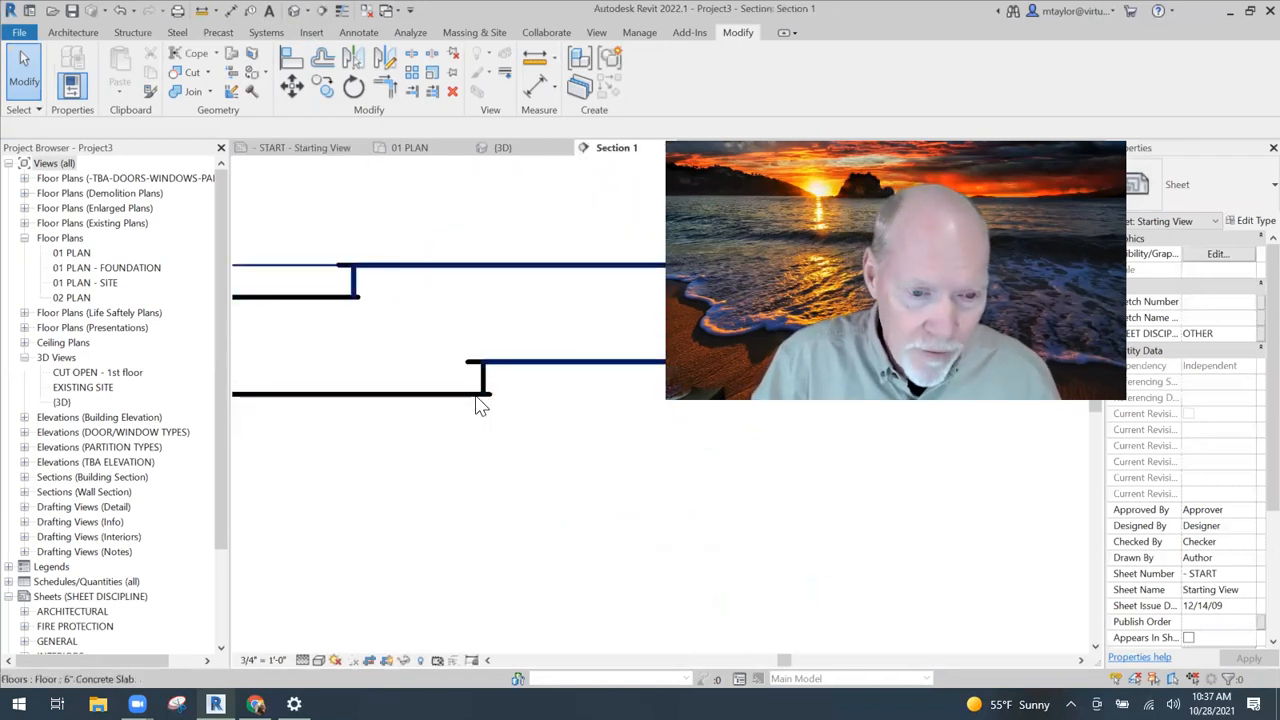
pyautogui.scroll(-1, 450, 450)
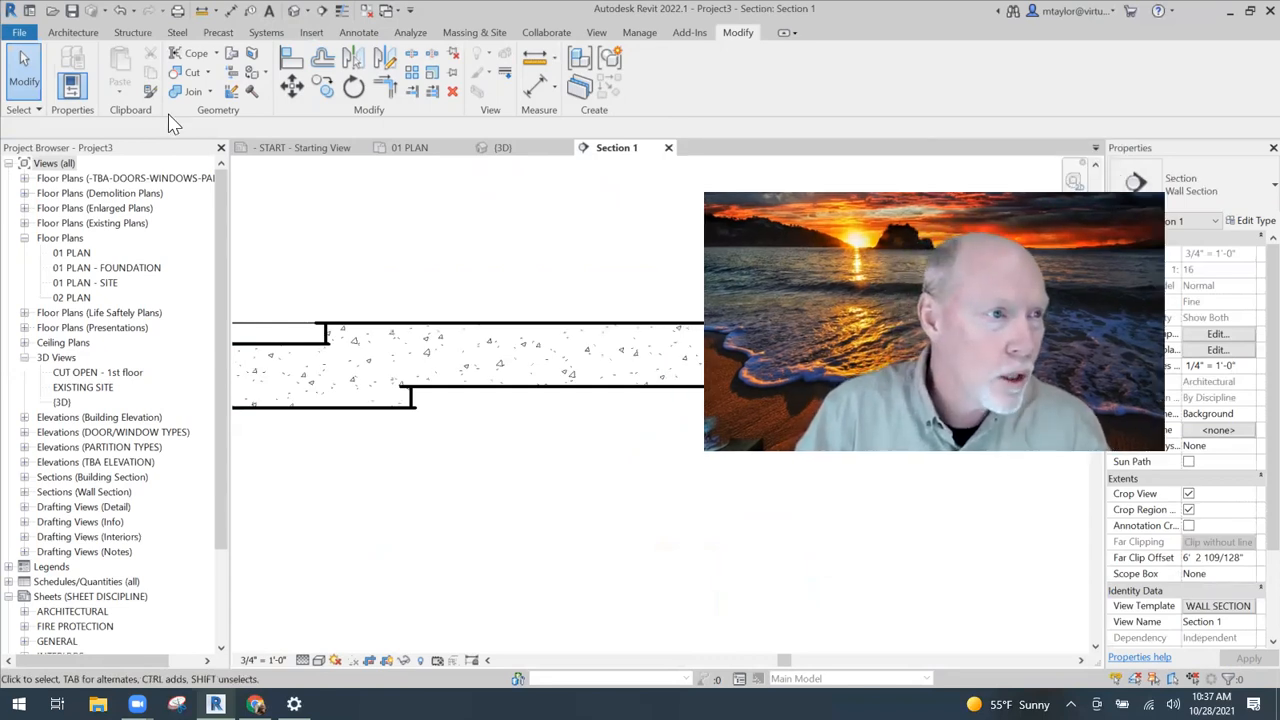
# Start the floor Slab Edge command with the Square Turndown 12" x 12" type and widen the properties palette.
pyautogui.click(73, 32)
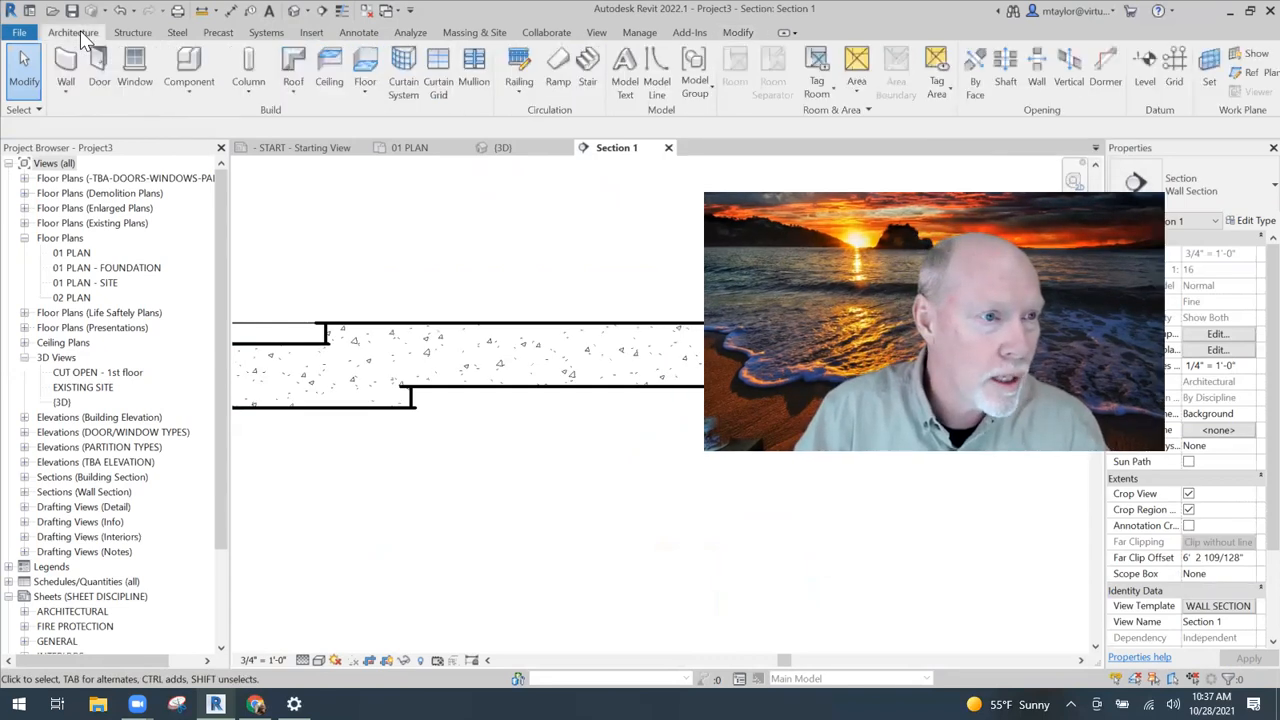
pyautogui.click(366, 94)
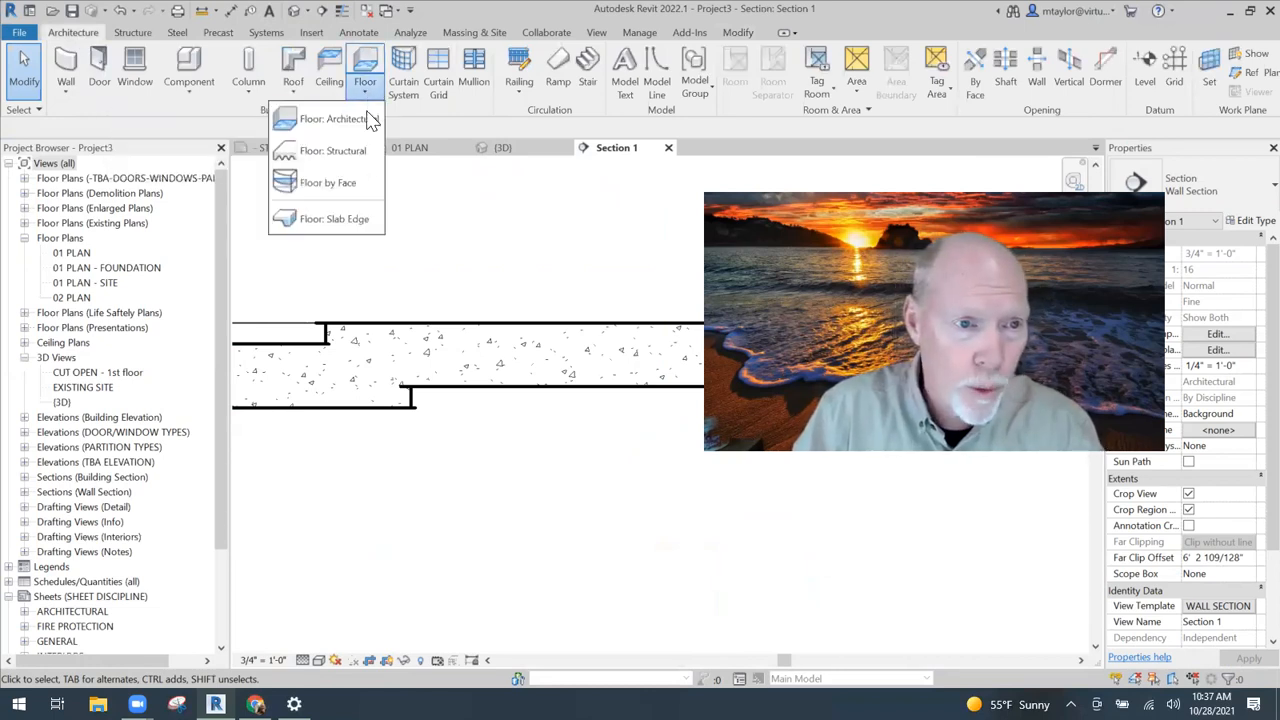
pyautogui.click(355, 219)
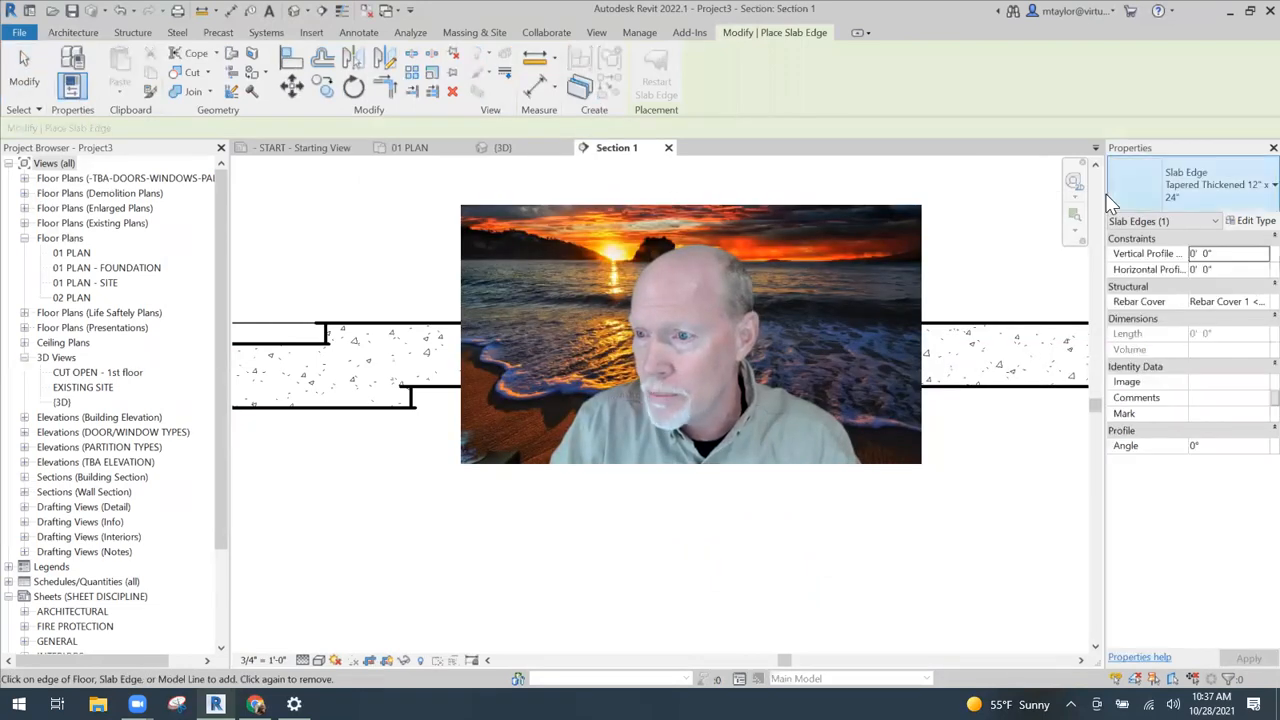
pyautogui.moveTo(1103, 192); pyautogui.dragTo(1008, 192)
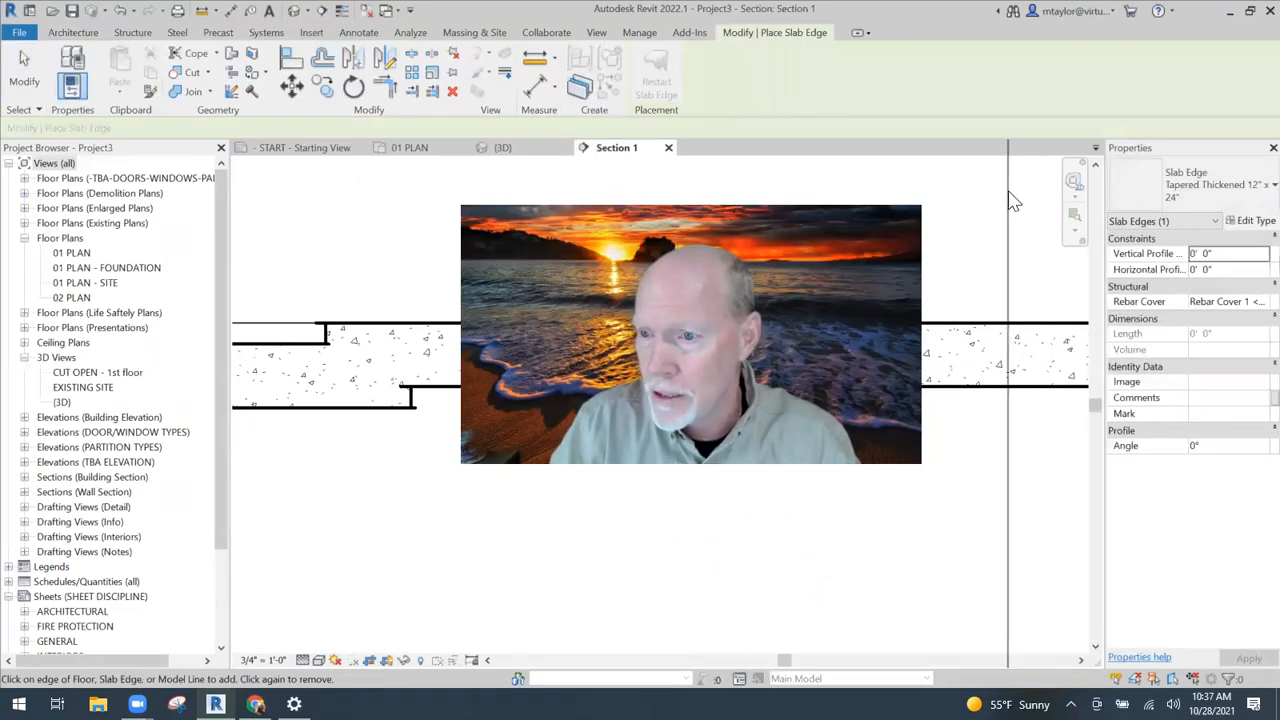
pyautogui.click(1130, 190)
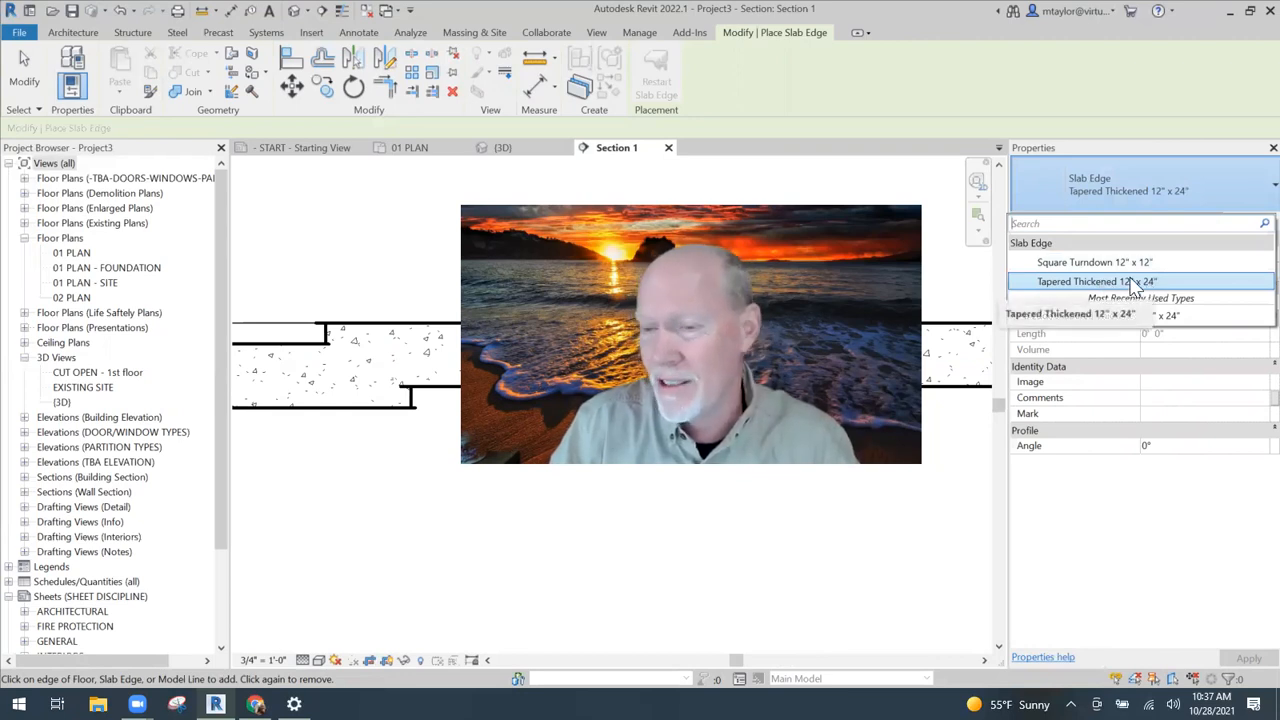
pyautogui.click(1116, 264)
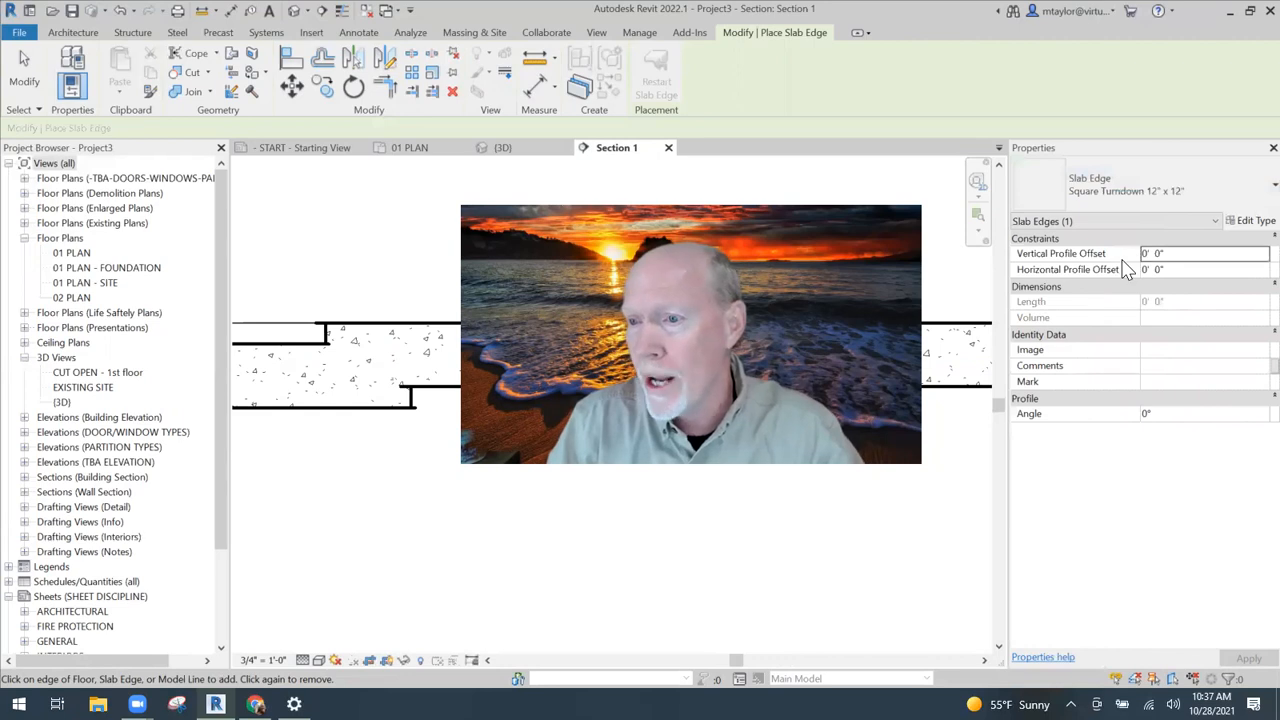
# Duplicate the slab edge type under the name "LITTLE SLOPED SLAB EDGE".
pyautogui.click(1246, 223)
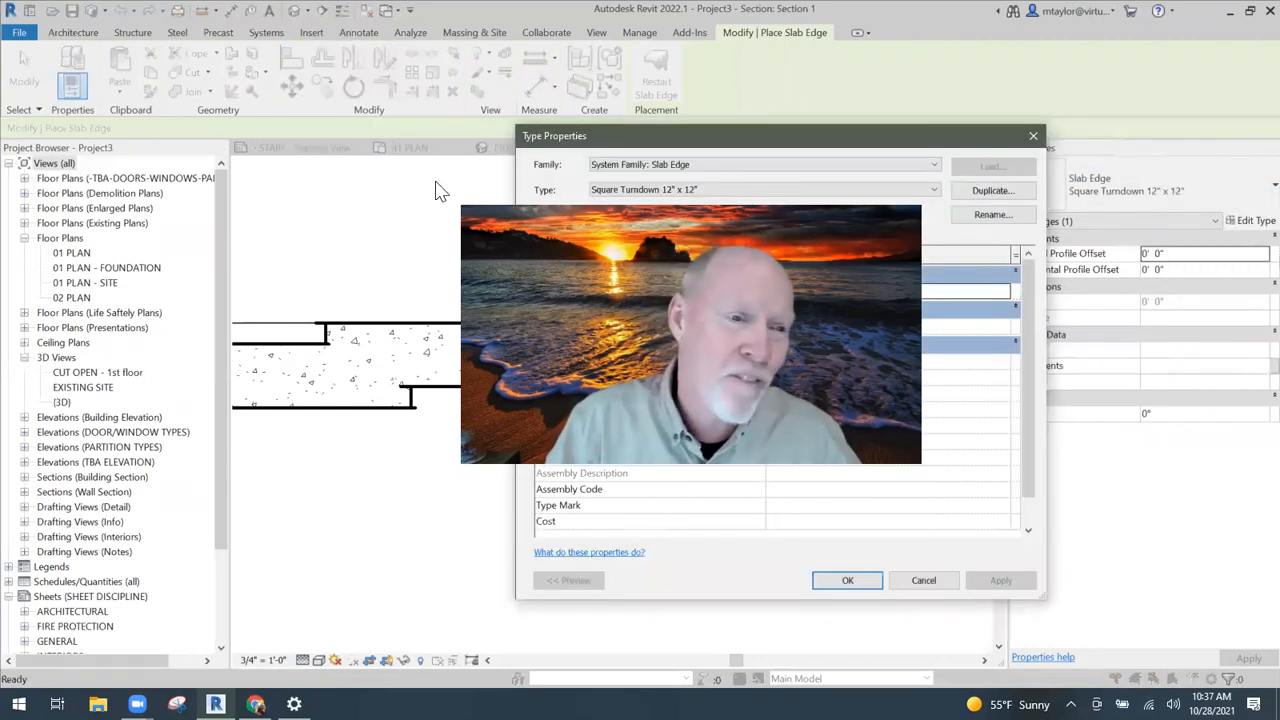
pyautogui.click(990, 190)
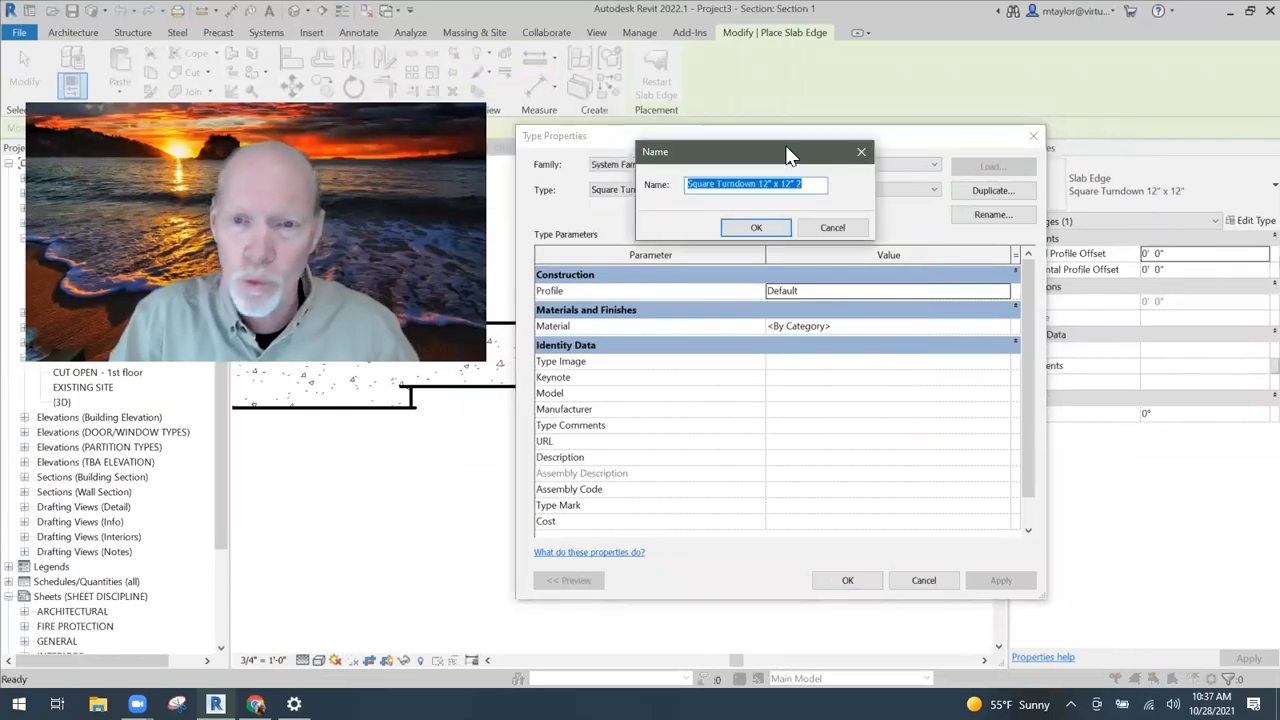
pyautogui.moveTo(556, 111); pyautogui.dragTo(790, 155)
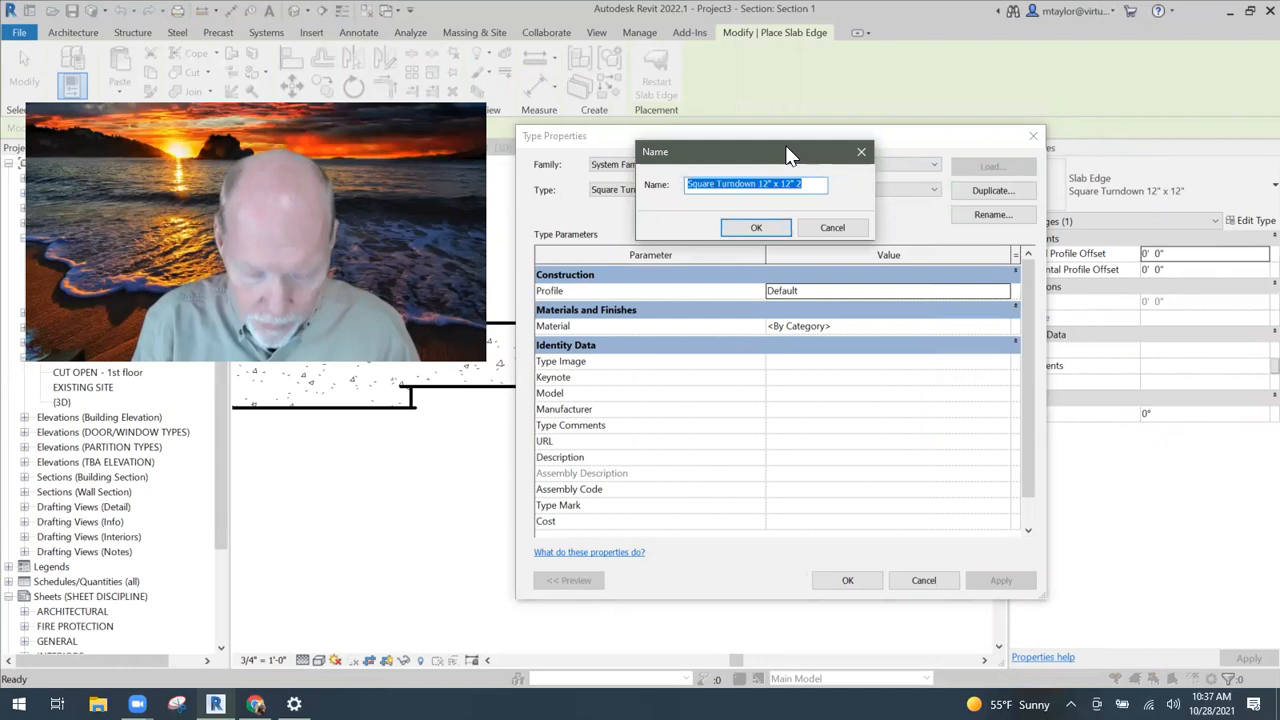
pyautogui.write('LITTLE SLOPED SLAB EDGE')
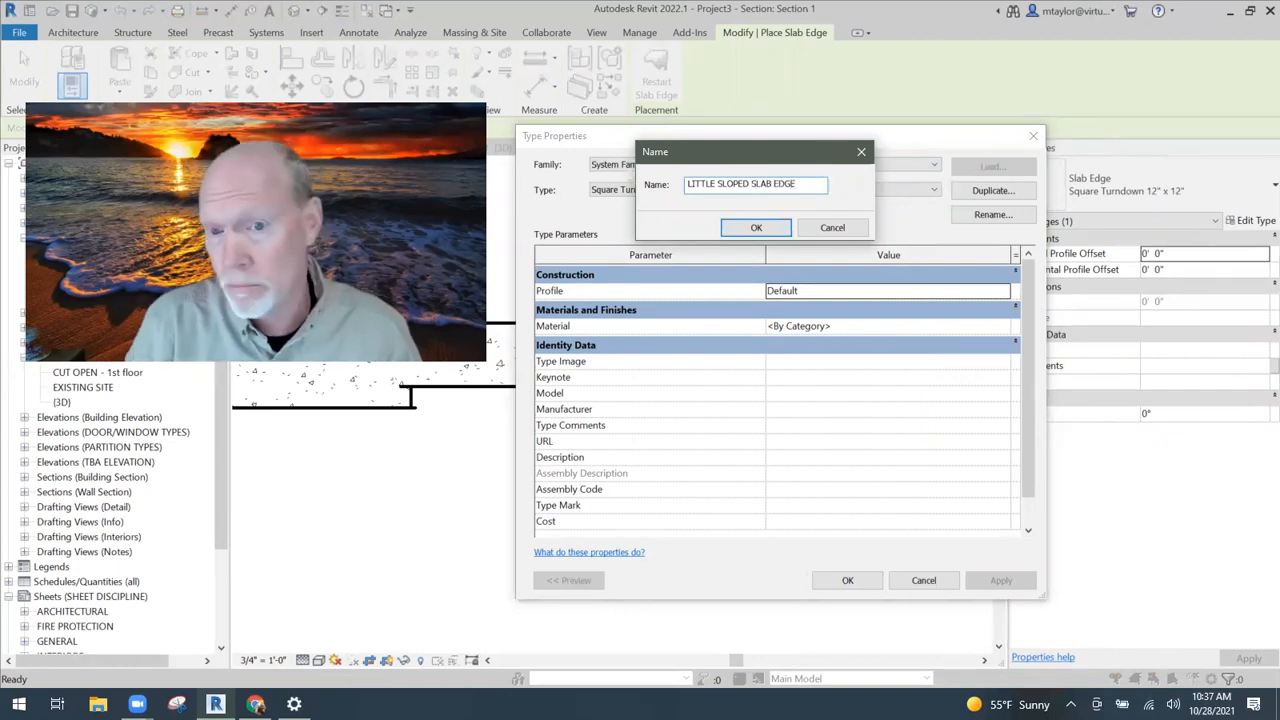
pyautogui.click(756, 228)
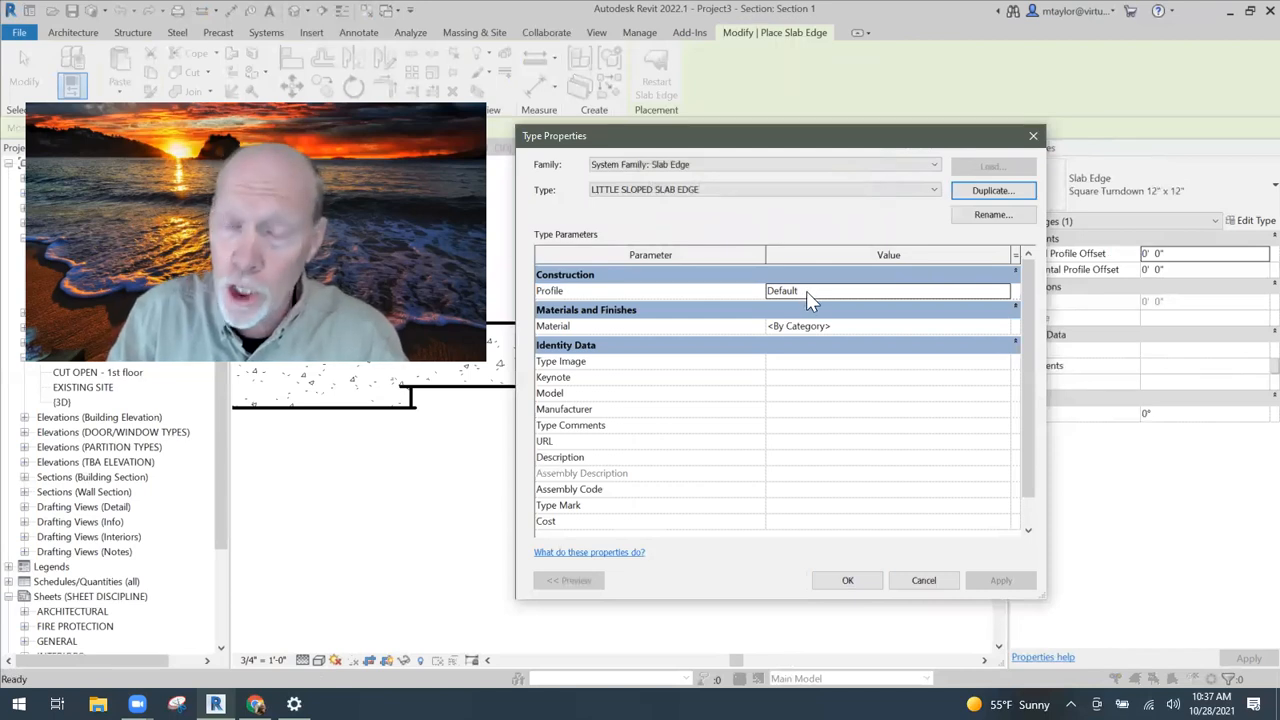
# Assign the profile "PROFILE - little sloped edge for depressed slabs" to the new slab edge type.
pyautogui.click(836, 290)
pyautogui.click(1005, 290)
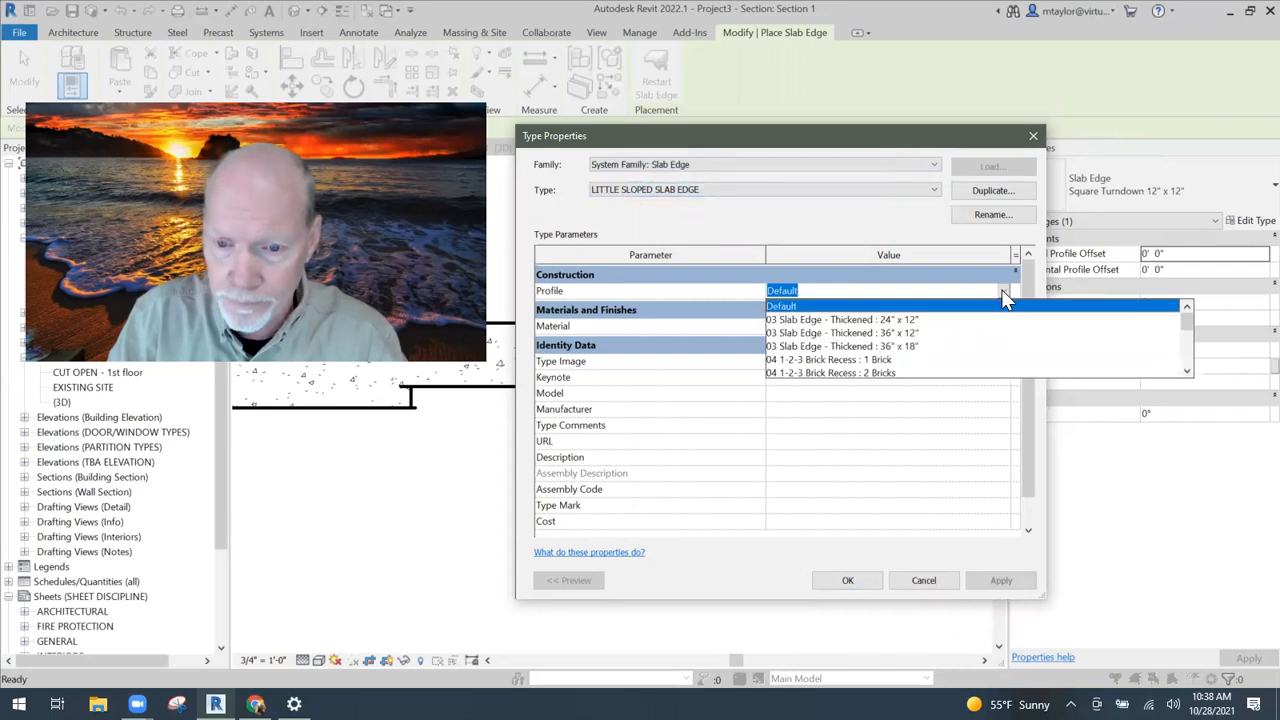
pyautogui.scroll(-3, 860, 335)
pyautogui.scroll(-2, 858, 335)
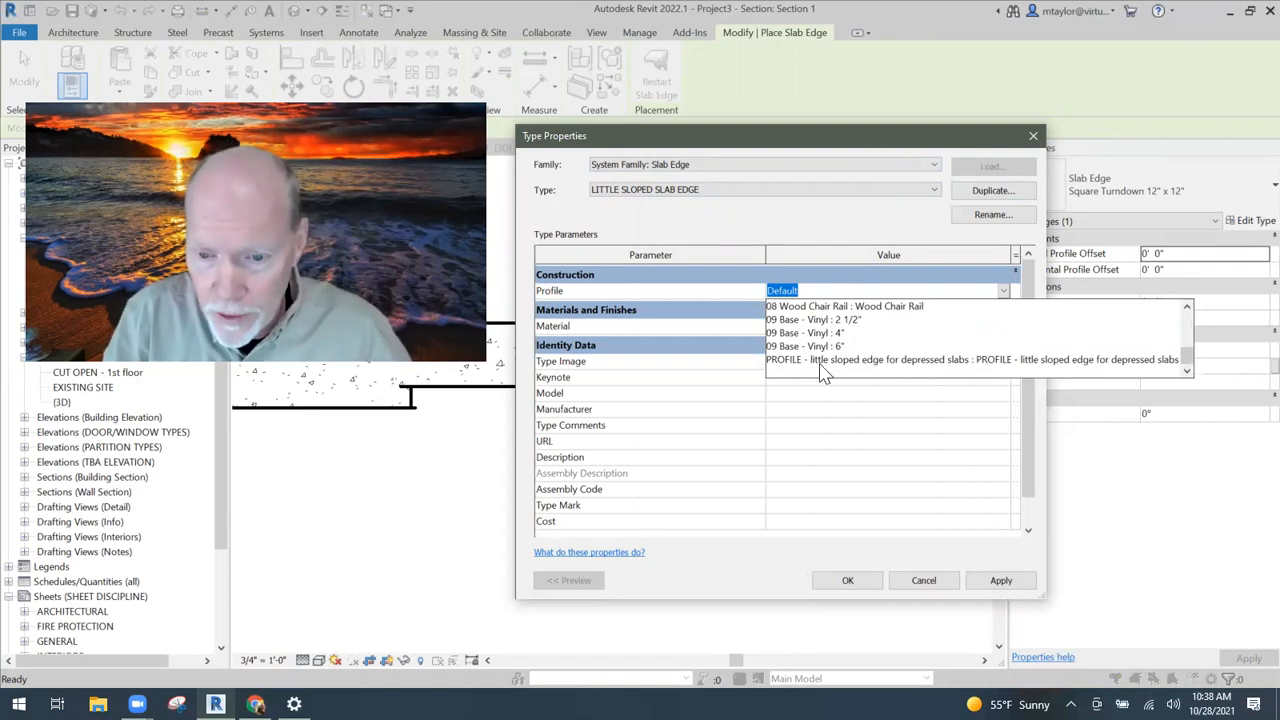
pyautogui.click(905, 362)
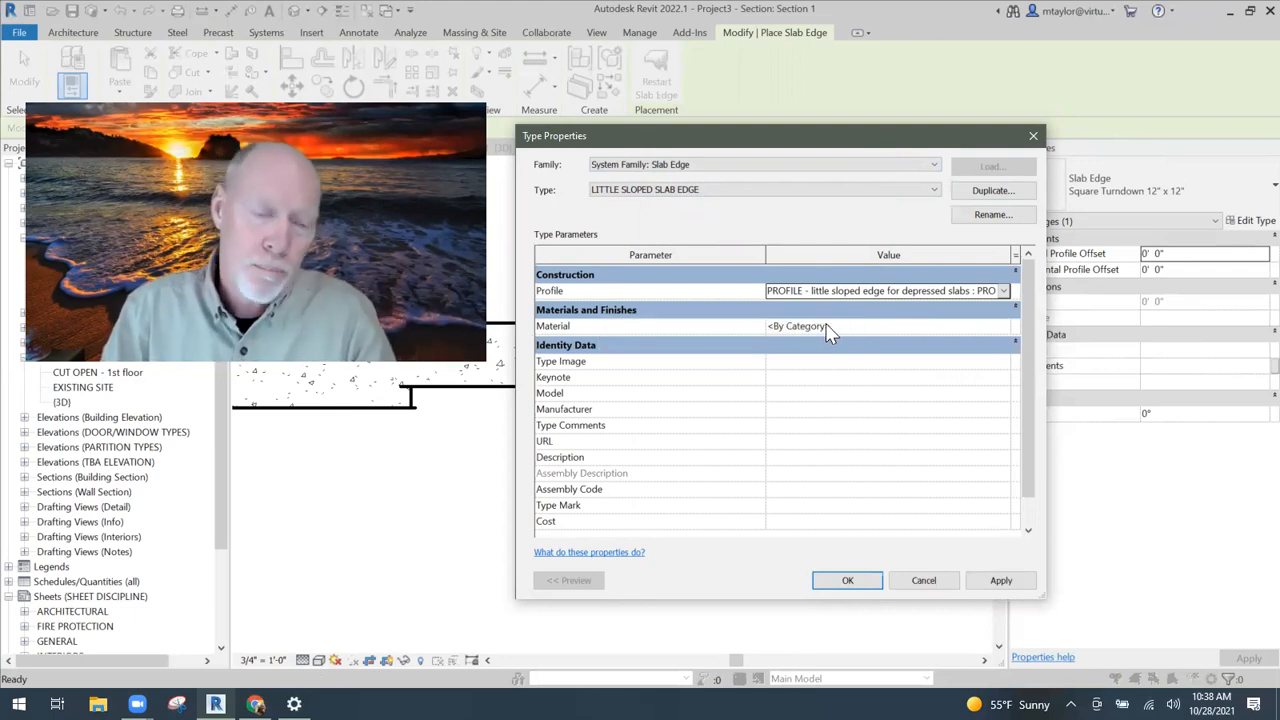
# Set the slab edge type's material to Concrete - Cast-in-Place 6" and accept the type properties.
pyautogui.click(861, 325)
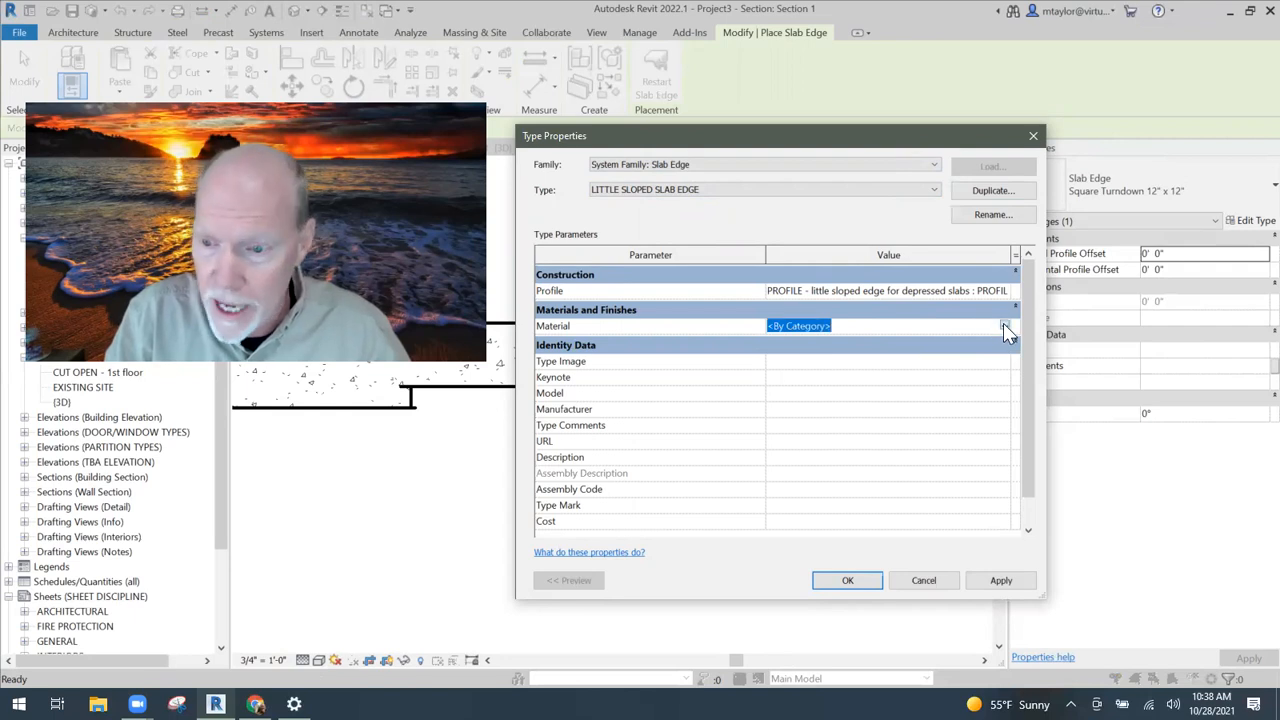
pyautogui.click(1006, 327)
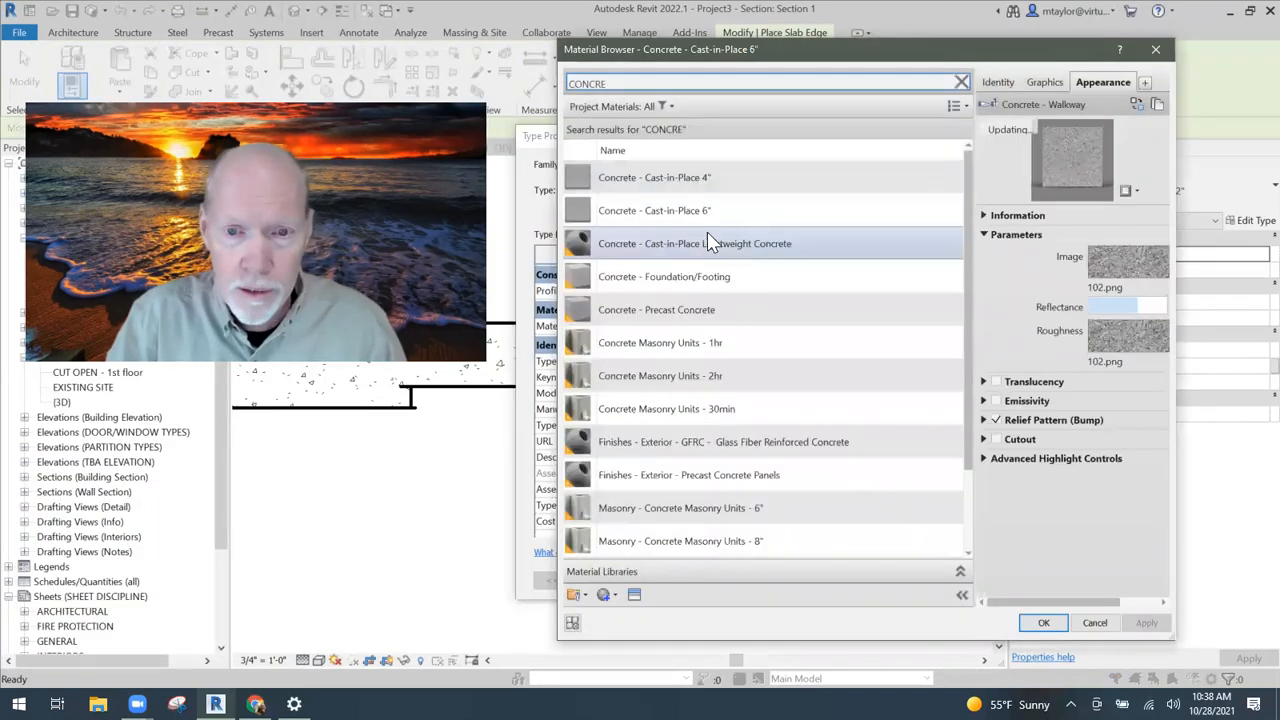
pyautogui.click(686, 218)
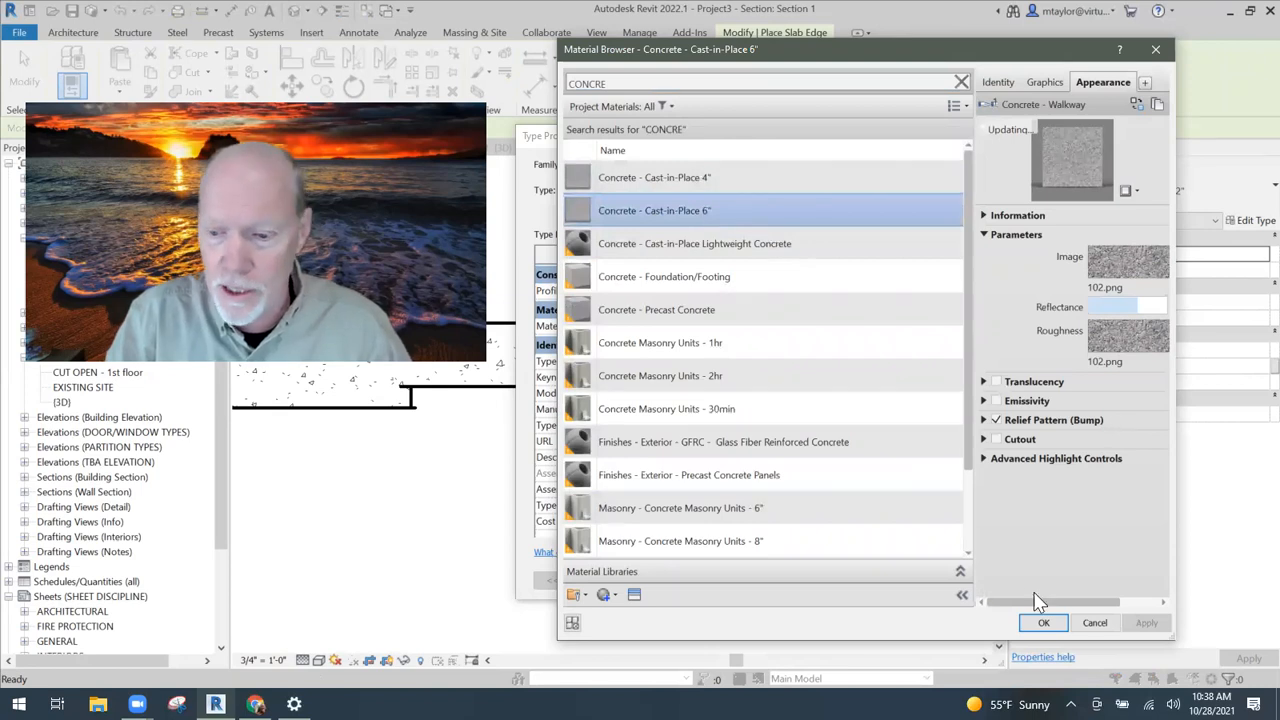
pyautogui.click(1043, 623)
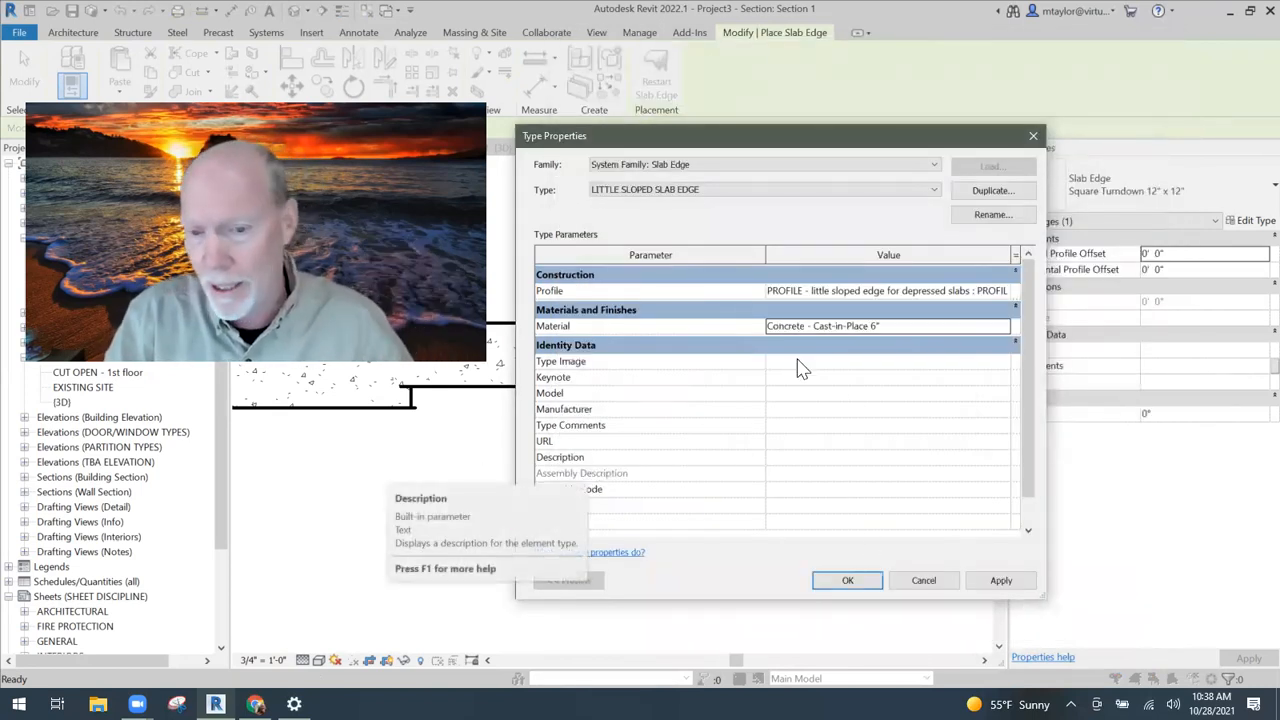
pyautogui.click(848, 582)
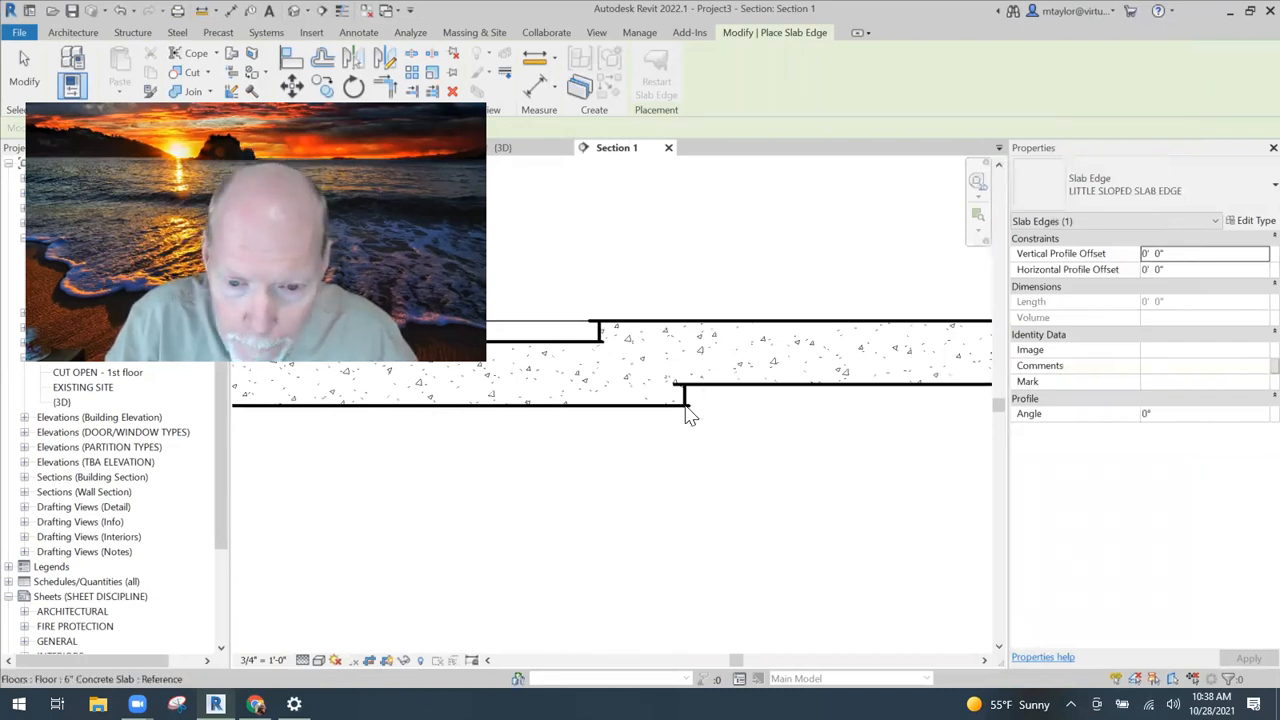
# Place the sloped slab edge on the bottom corner of the depressed slab's turned-down end and finish the command.
pyautogui.click(688, 414)
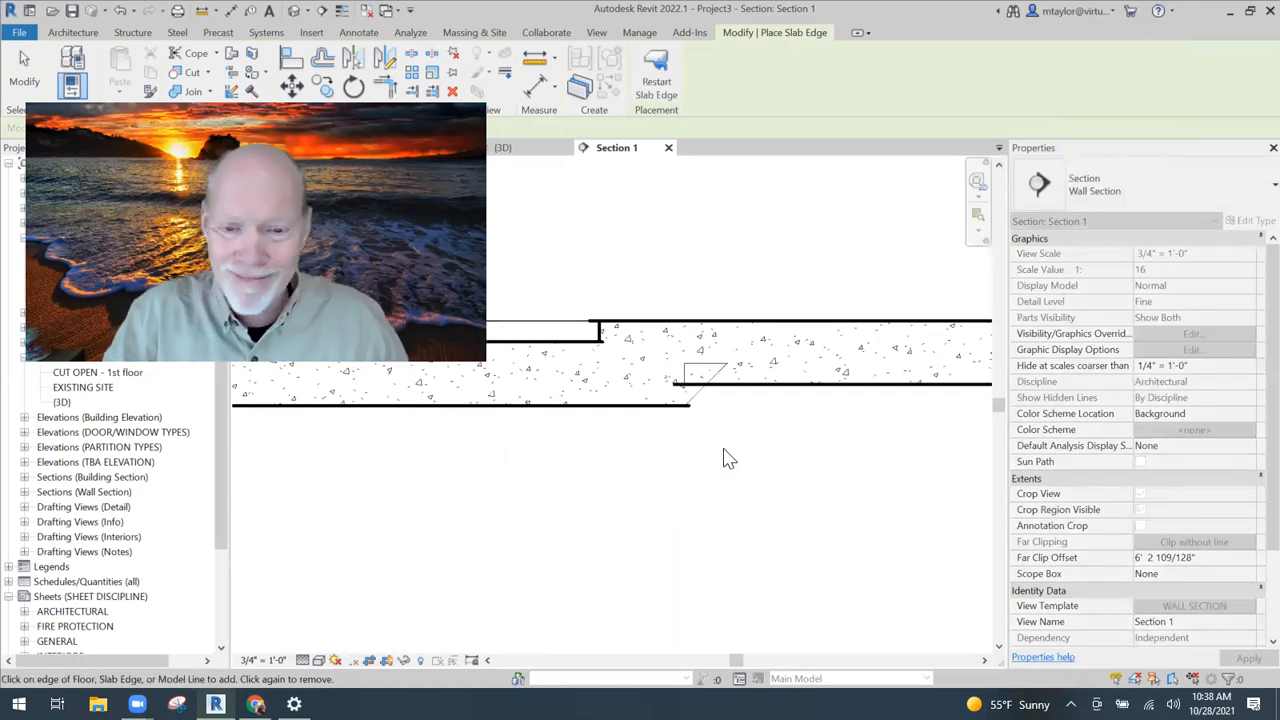
pyautogui.press('Escape')
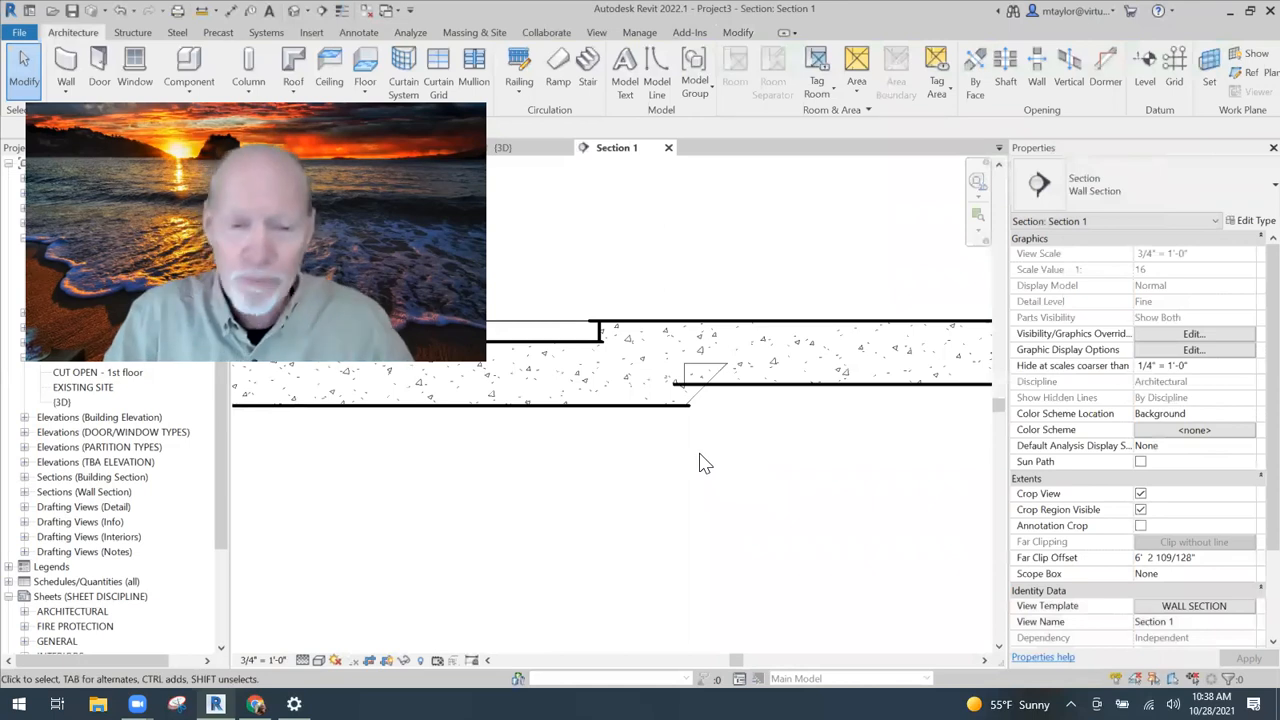
pyautogui.scroll(-1, 675, 458)
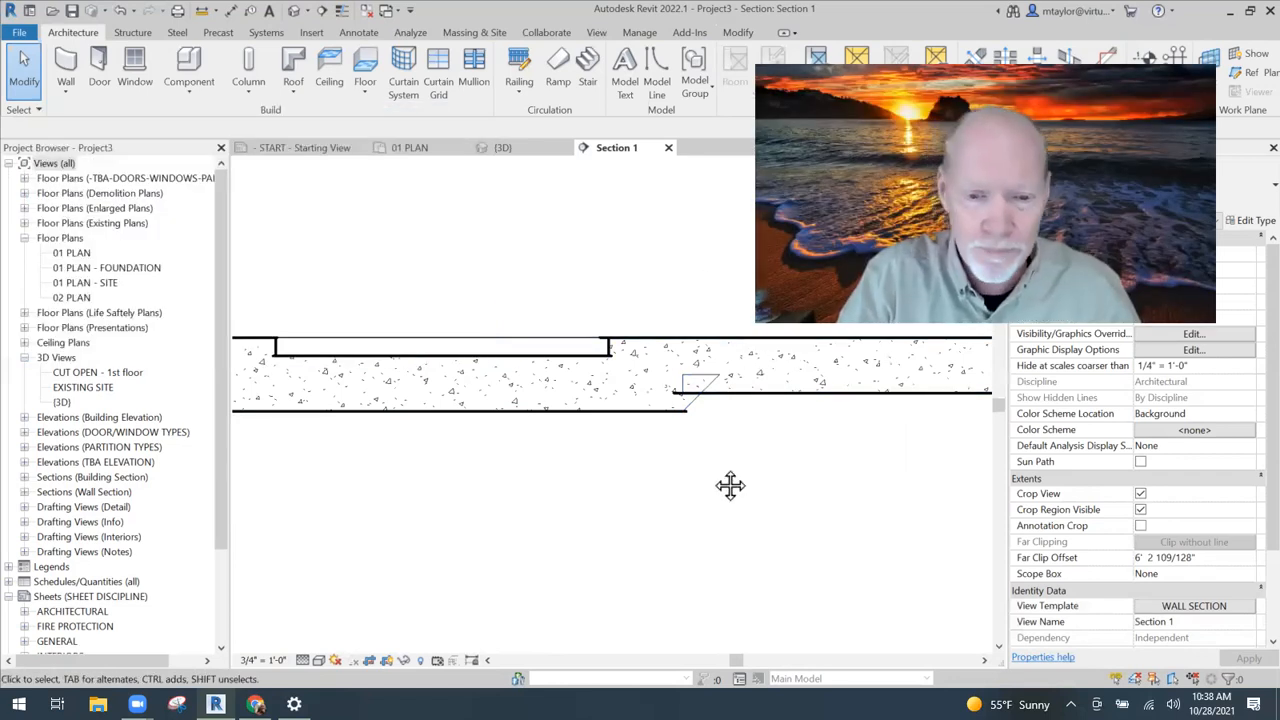
# Join the triangular slab edge's geometry with the main 6" concrete slab.
pyautogui.scroll(2, 732, 488)
pyautogui.moveTo(737, 492); pyautogui.dragTo(543, 515, button='middle')
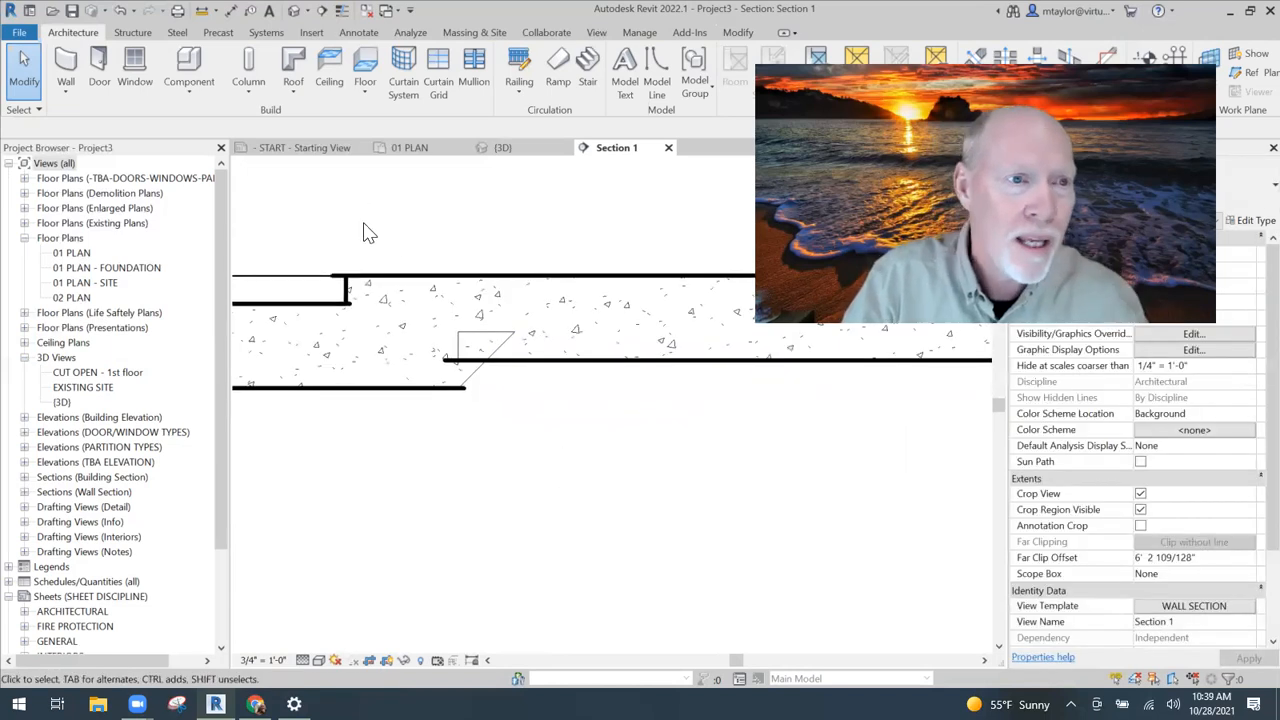
pyautogui.click(738, 32)
pyautogui.click(190, 91)
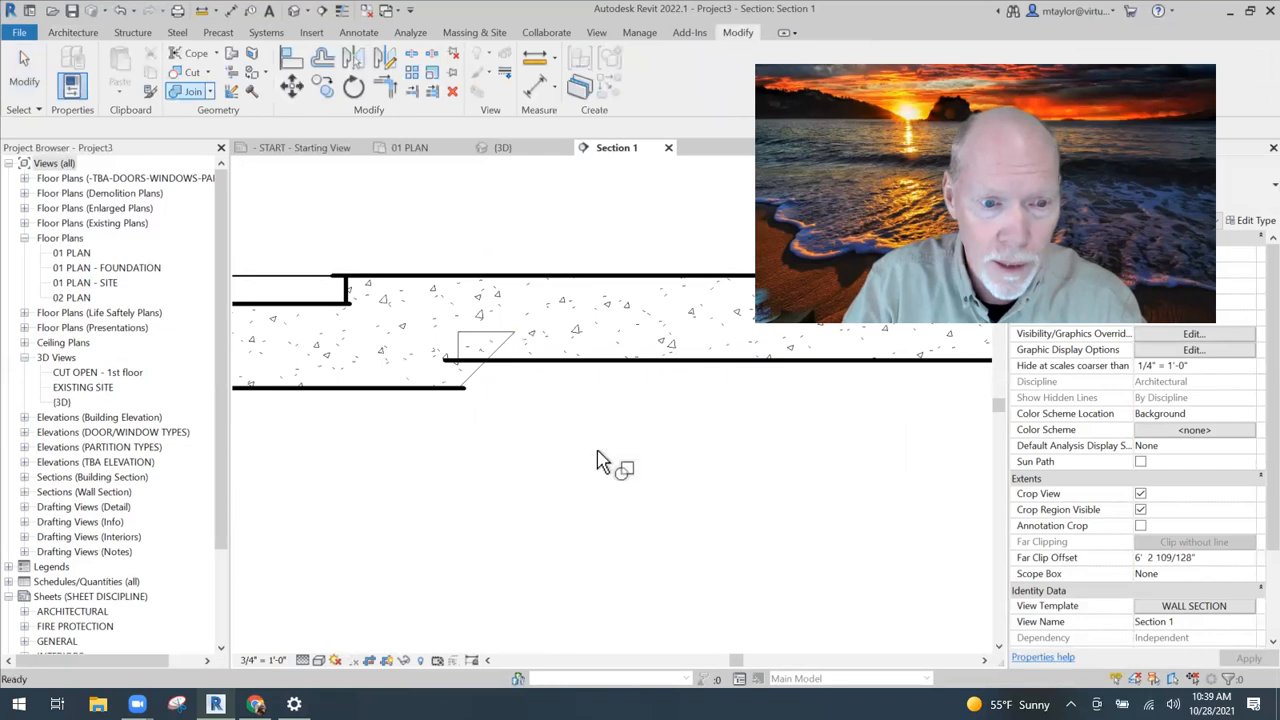
pyautogui.click(489, 366)
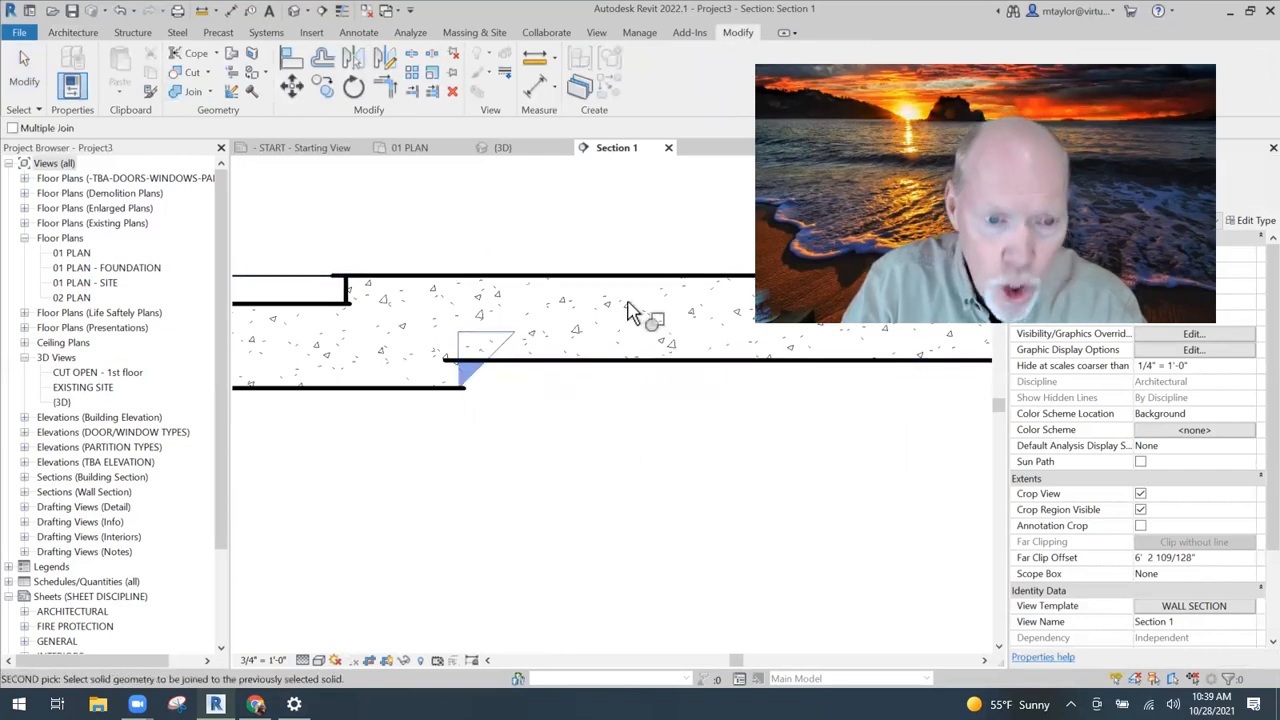
pyautogui.click(652, 338)
pyautogui.scroll(-1, 575, 460)
pyautogui.press('Escape')
pyautogui.press('Escape')
pyautogui.scroll(1, 516, 424)
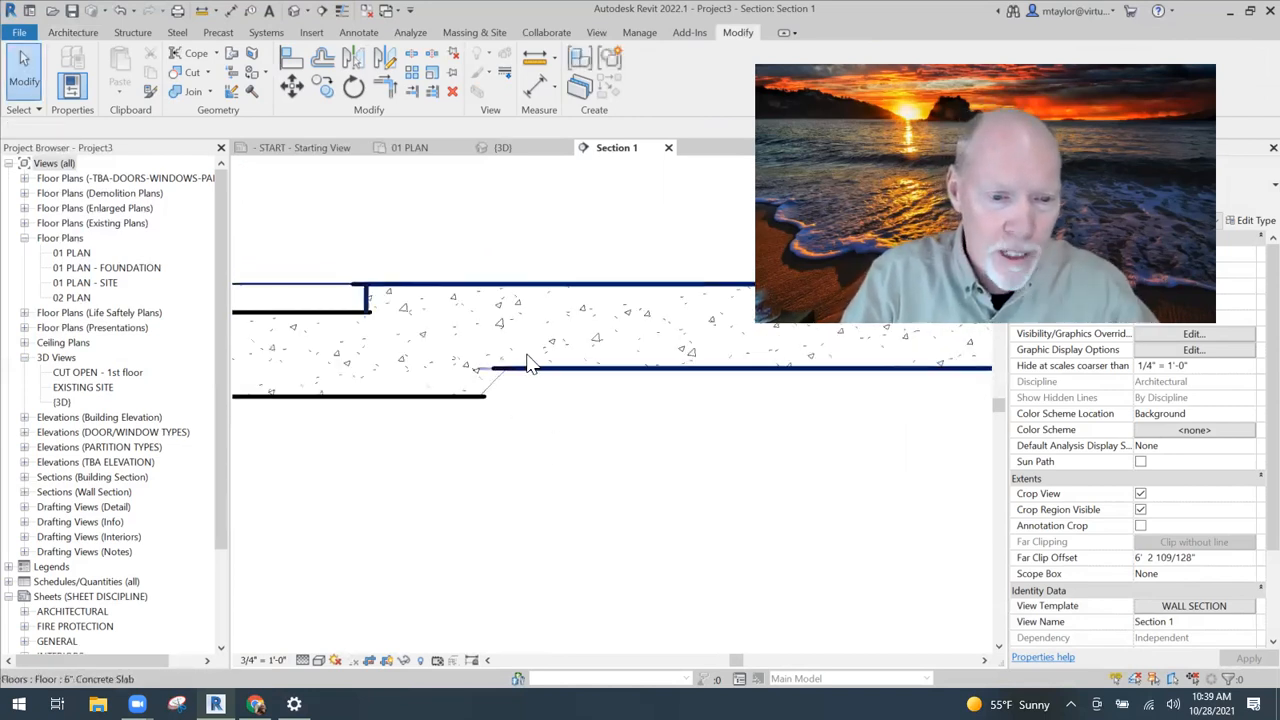
pyautogui.scroll(-1, 516, 450)
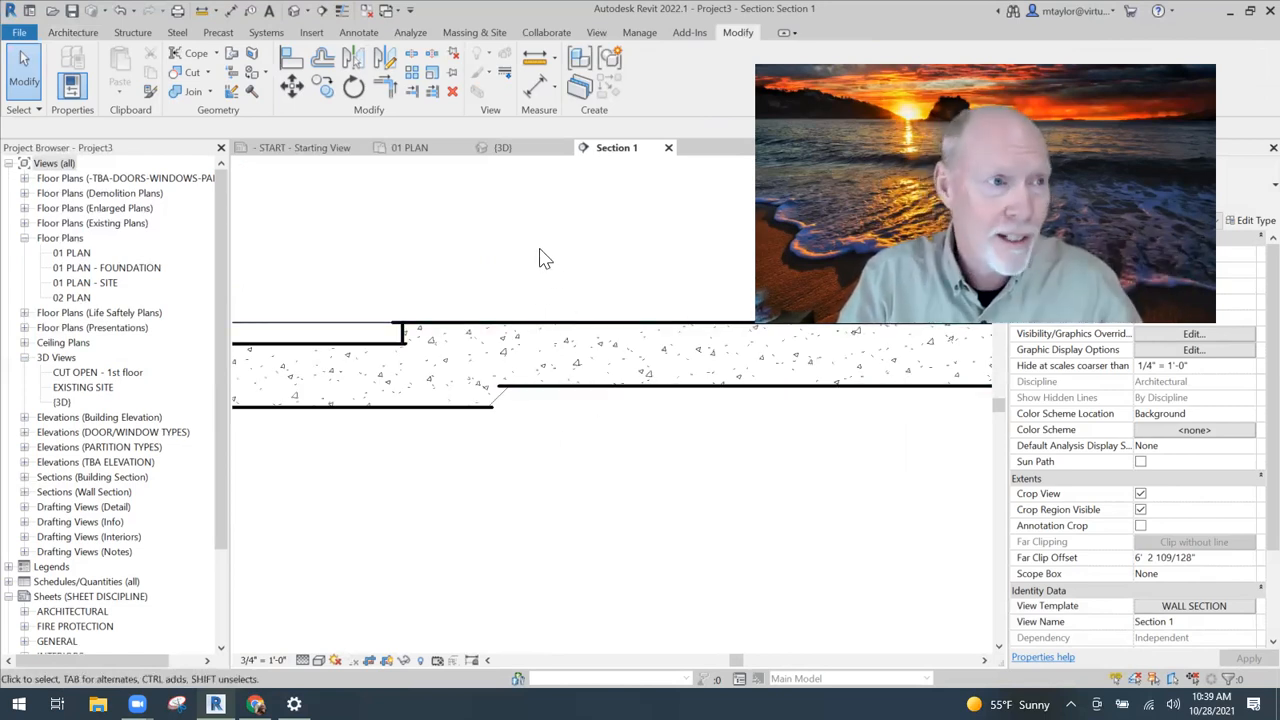
# In Object Styles, set the cut line weight of the Slab Edges subcategory under Floors to 4.
pyautogui.click(640, 33)
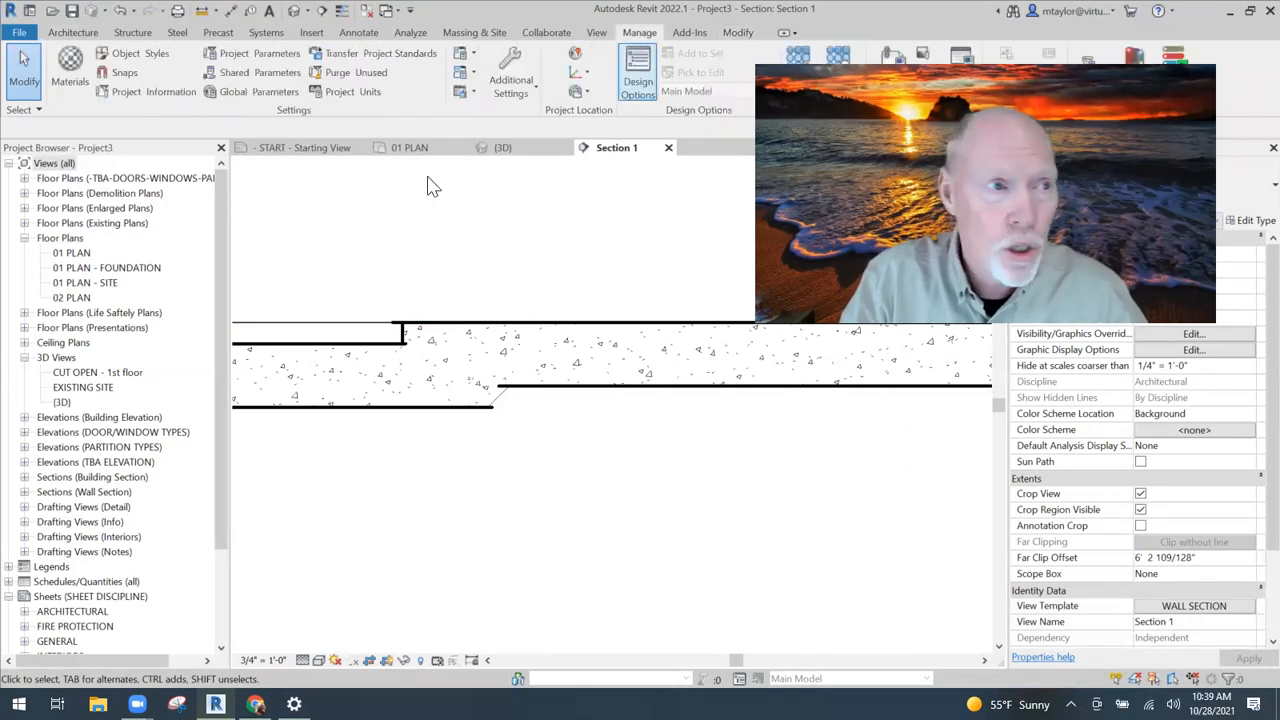
pyautogui.click(160, 55)
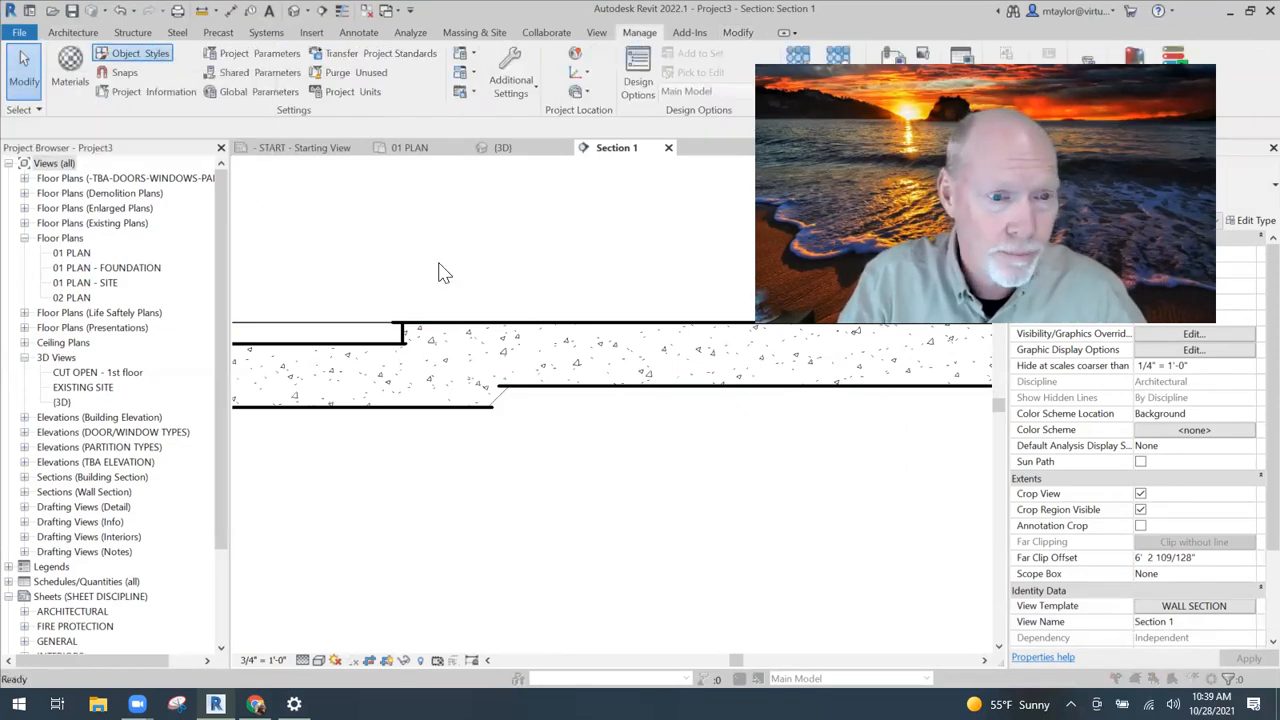
pyautogui.moveTo(668, 148); pyautogui.dragTo(361, 74)
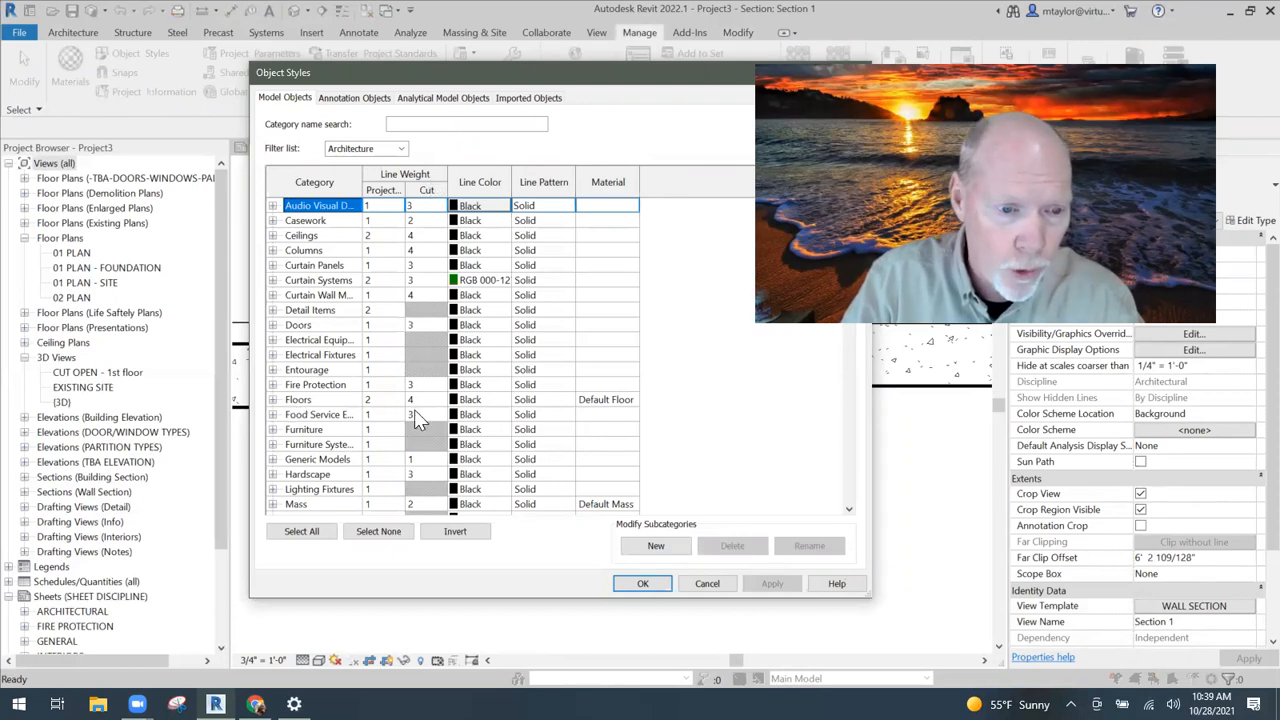
pyautogui.click(273, 400)
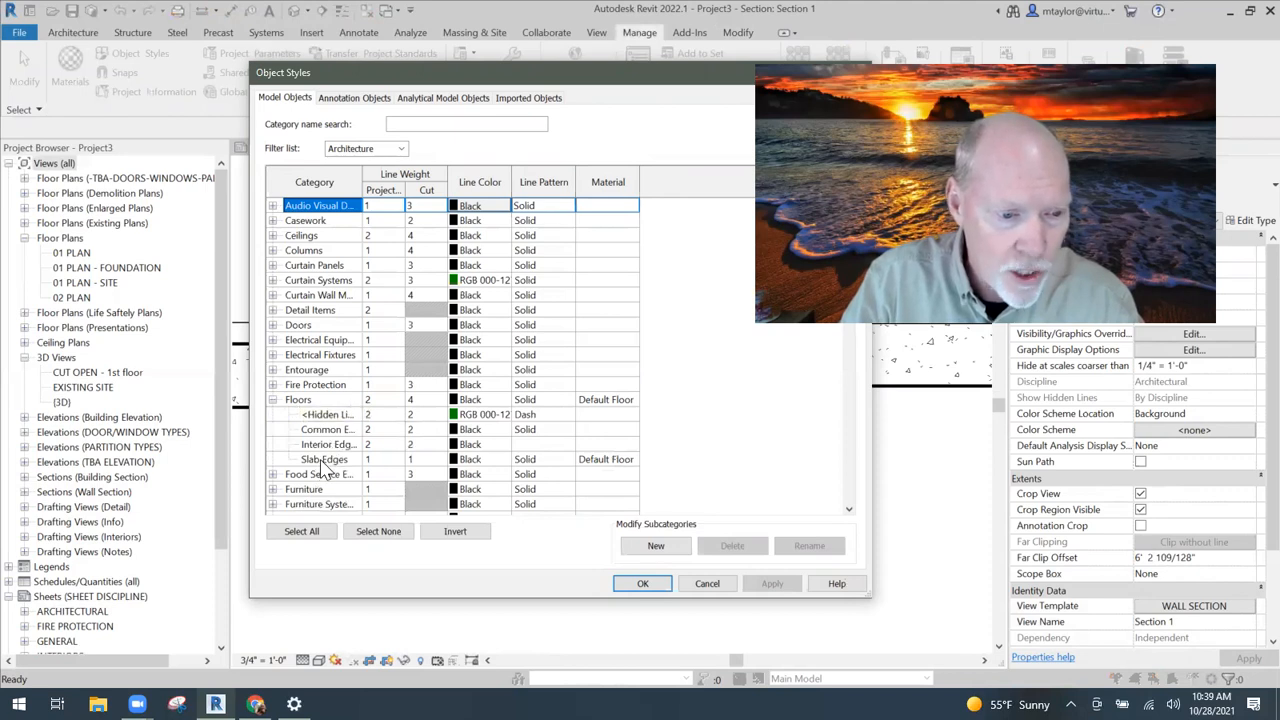
pyautogui.click(419, 461)
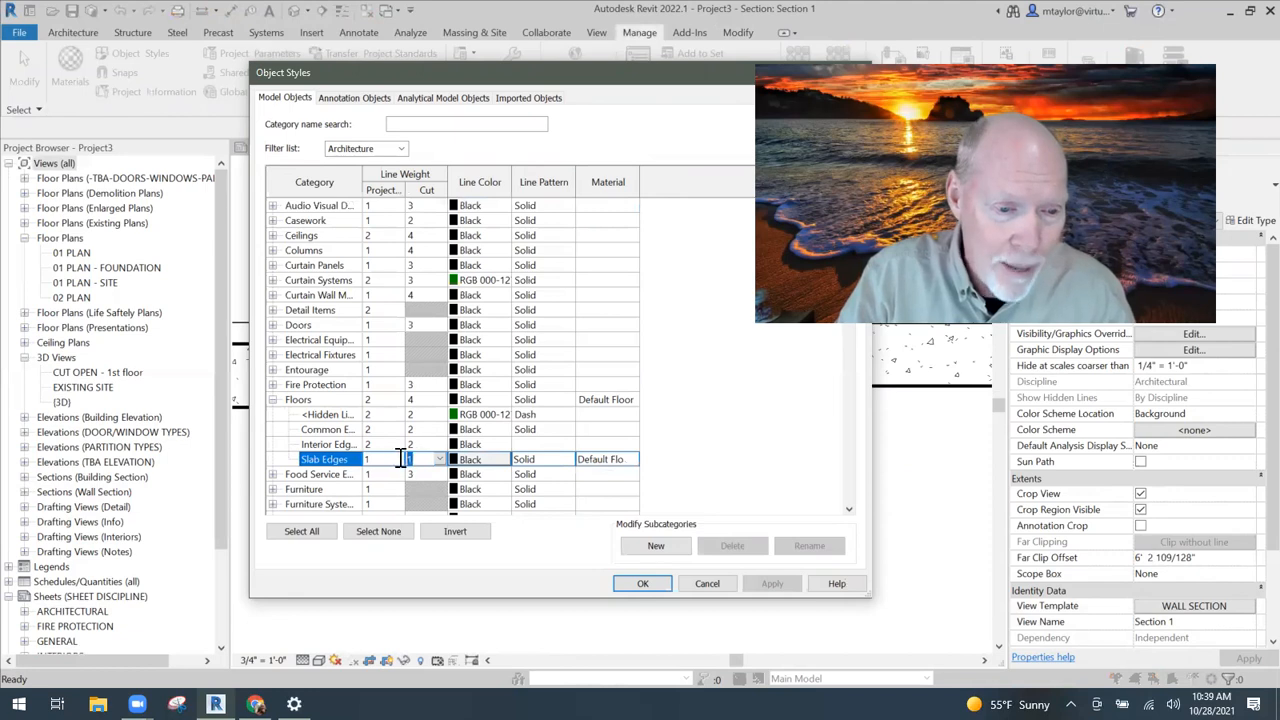
pyautogui.write('4')
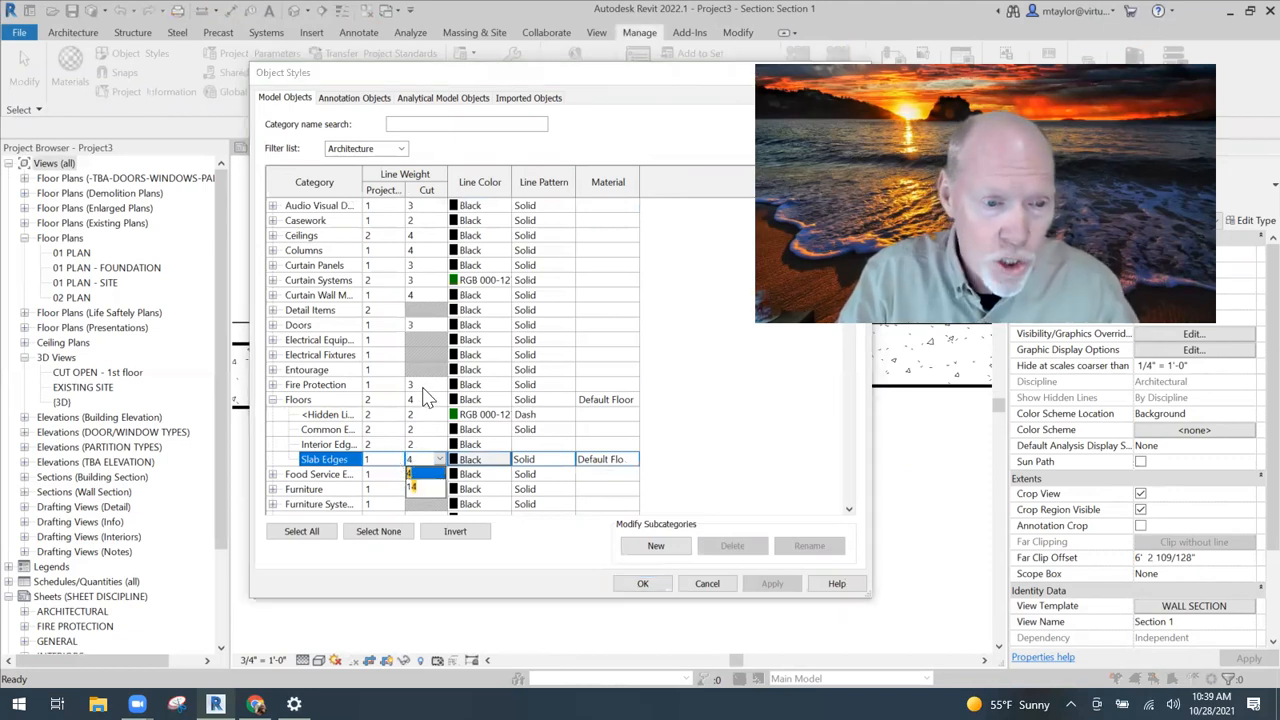
pyautogui.click(410, 400)
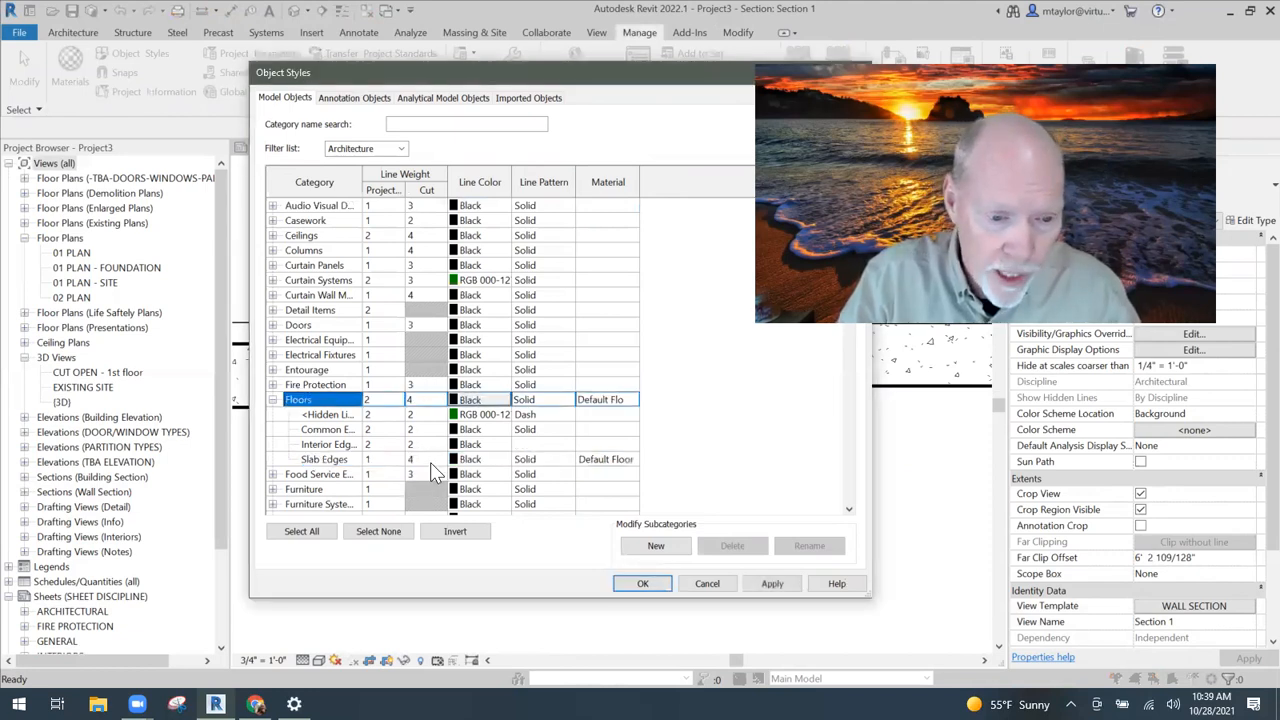
pyautogui.click(643, 583)
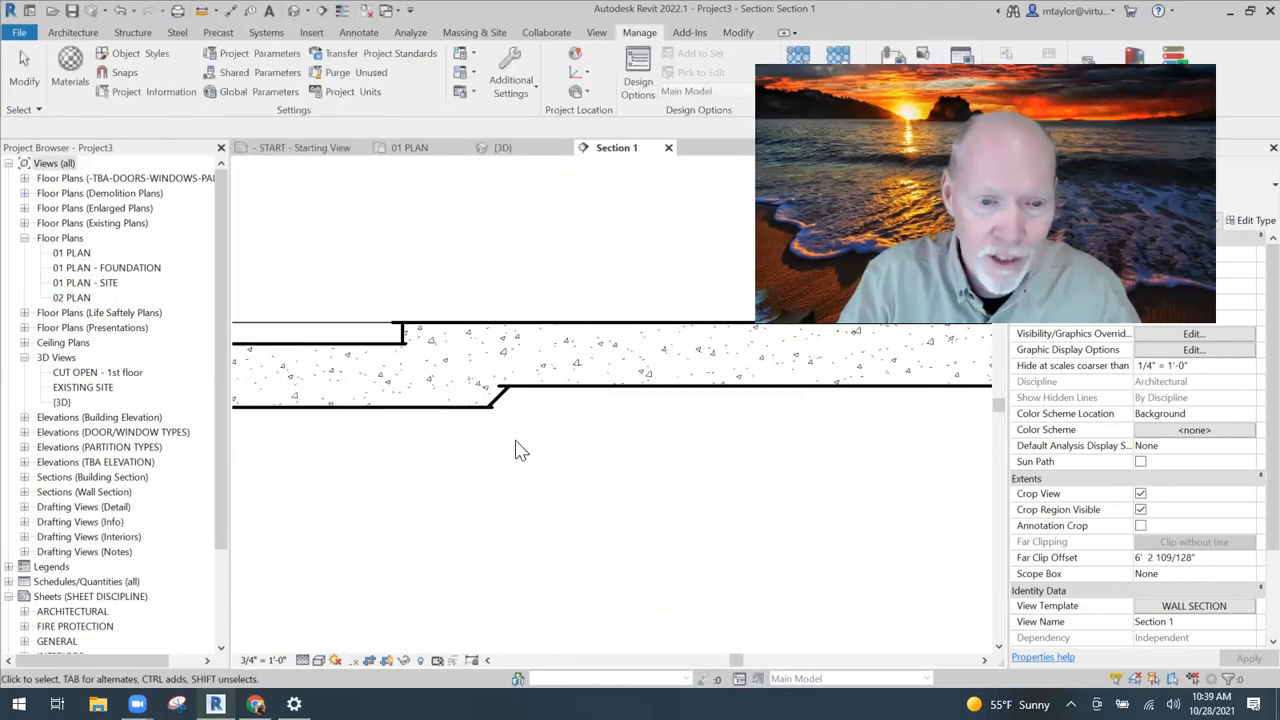
pyautogui.scroll(-3, 516, 441)
pyautogui.moveTo(514, 467); pyautogui.dragTo(613, 471, button='middle')
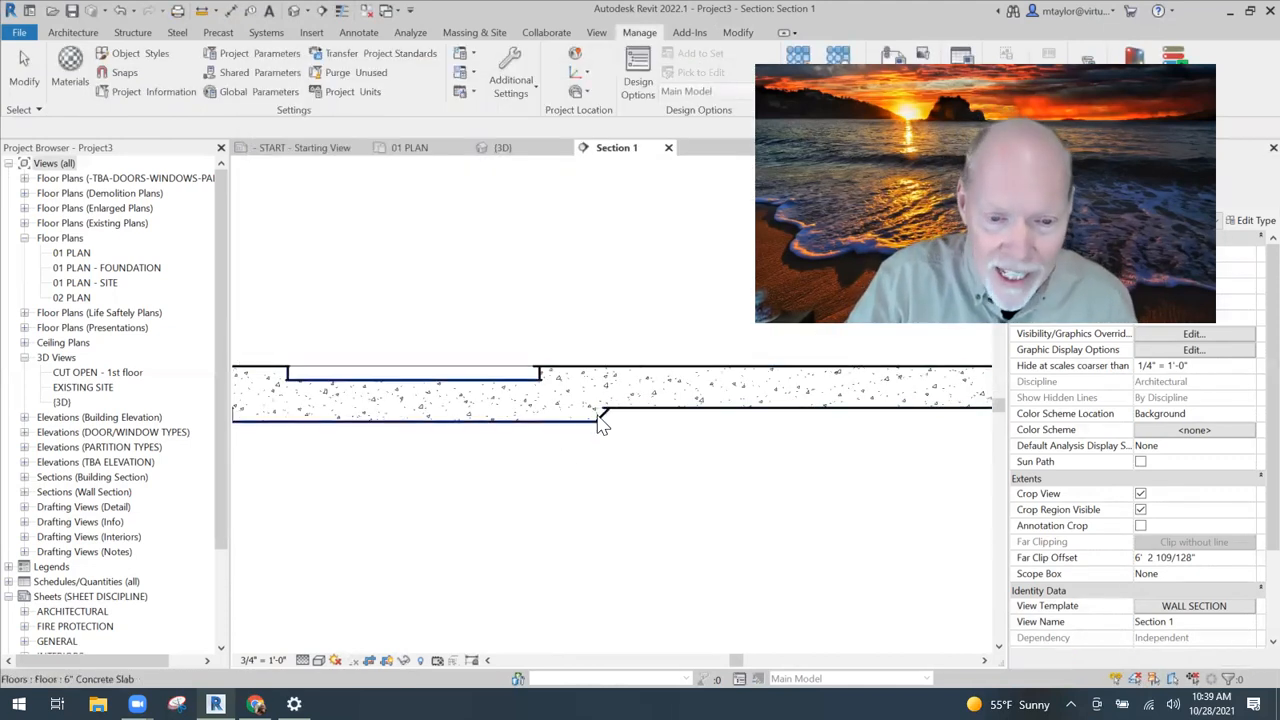
pyautogui.scroll(-2, 488, 490)
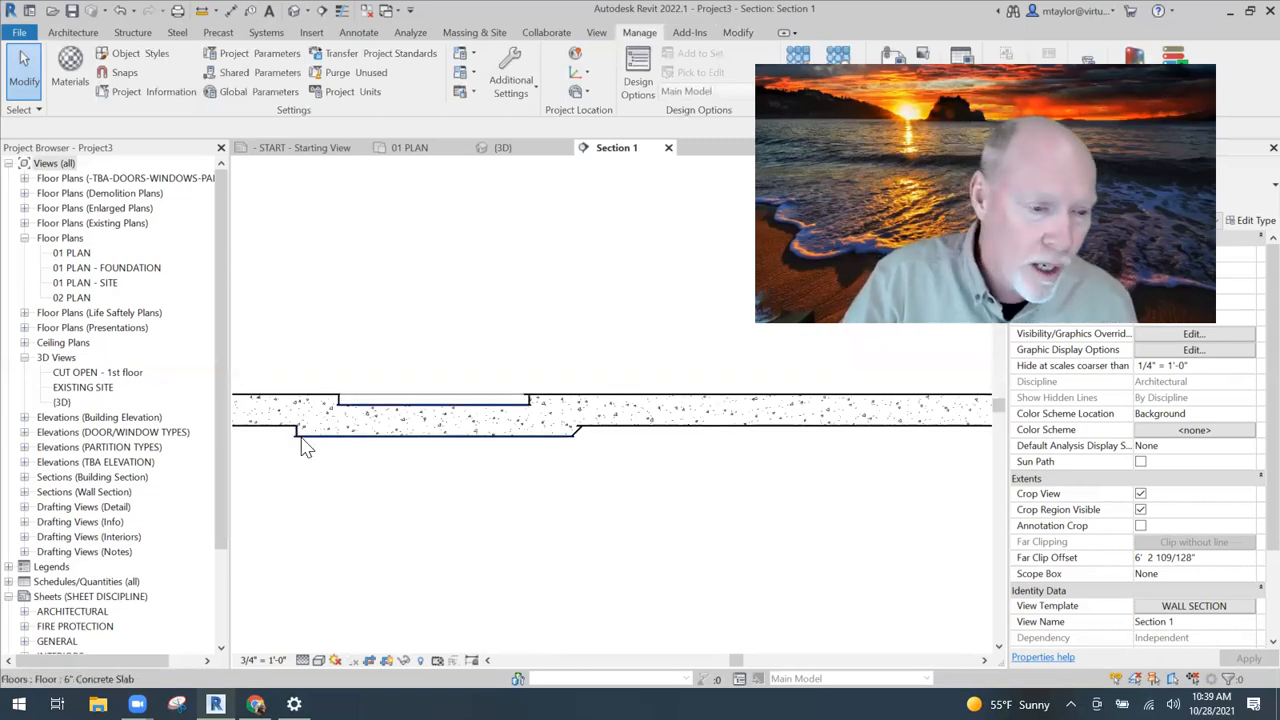
pyautogui.moveTo(394, 480); pyautogui.dragTo(493, 487, button='middle')
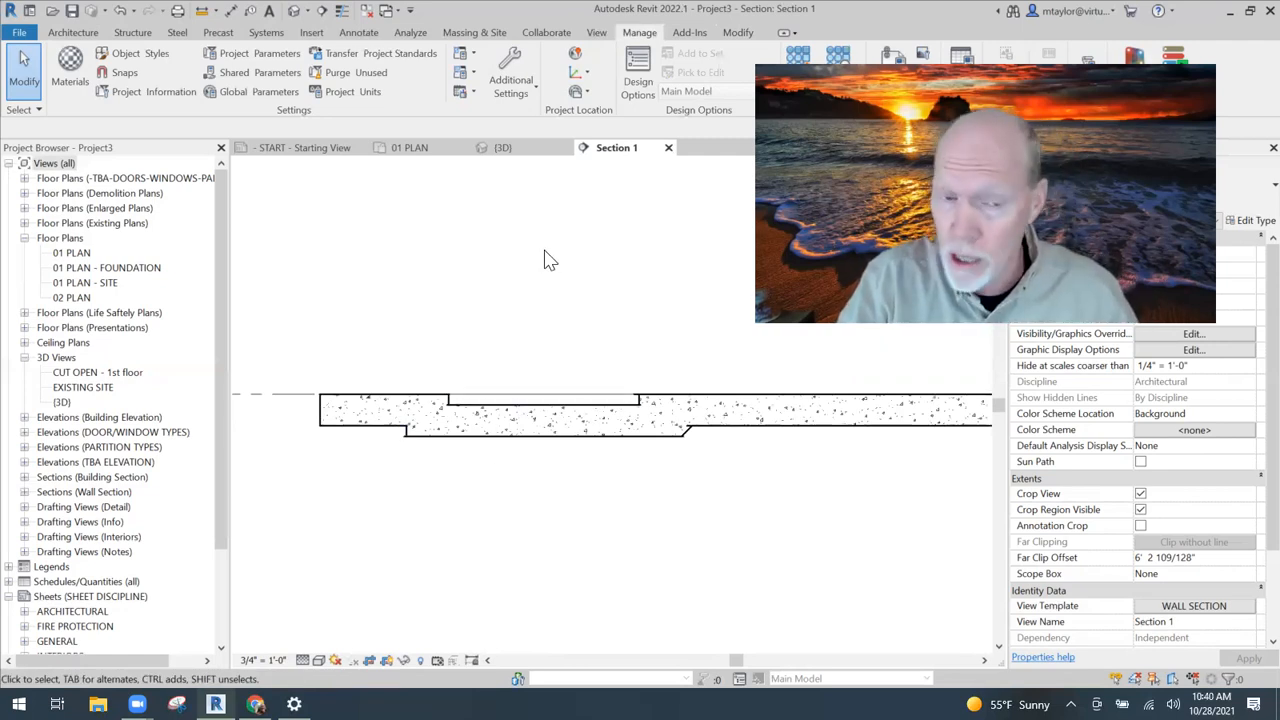
# In the 3D view, place the sloped slab edge along the depressed slab's bottom edge opposite the existing sloped edge.
pyautogui.click(505, 148)
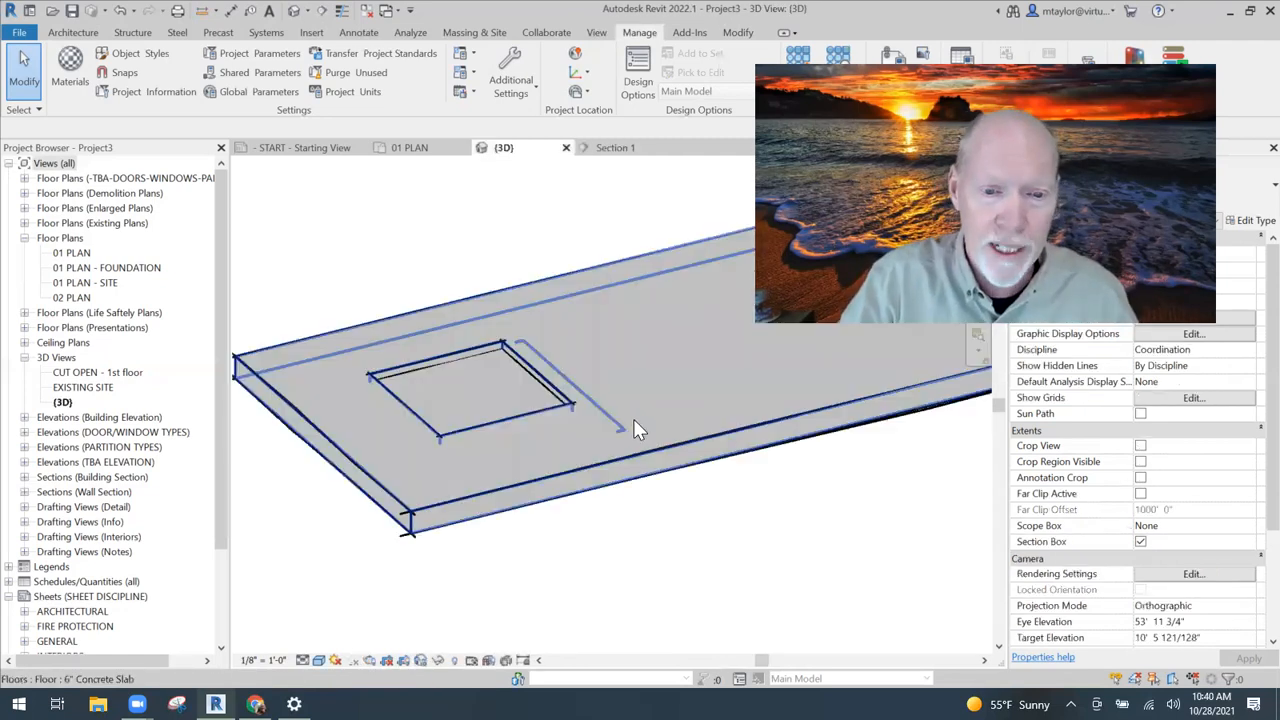
pyautogui.keyDown('shift'); pyautogui.moveTo(574, 537); pyautogui.dragTo(586, 391, button='middle'); pyautogui.keyUp('shift')
pyautogui.click(586, 391)
pyautogui.keyDown('shift'); pyautogui.moveTo(624, 478); pyautogui.dragTo(603, 395, button='middle'); pyautogui.keyUp('shift')
pyautogui.press('Escape')
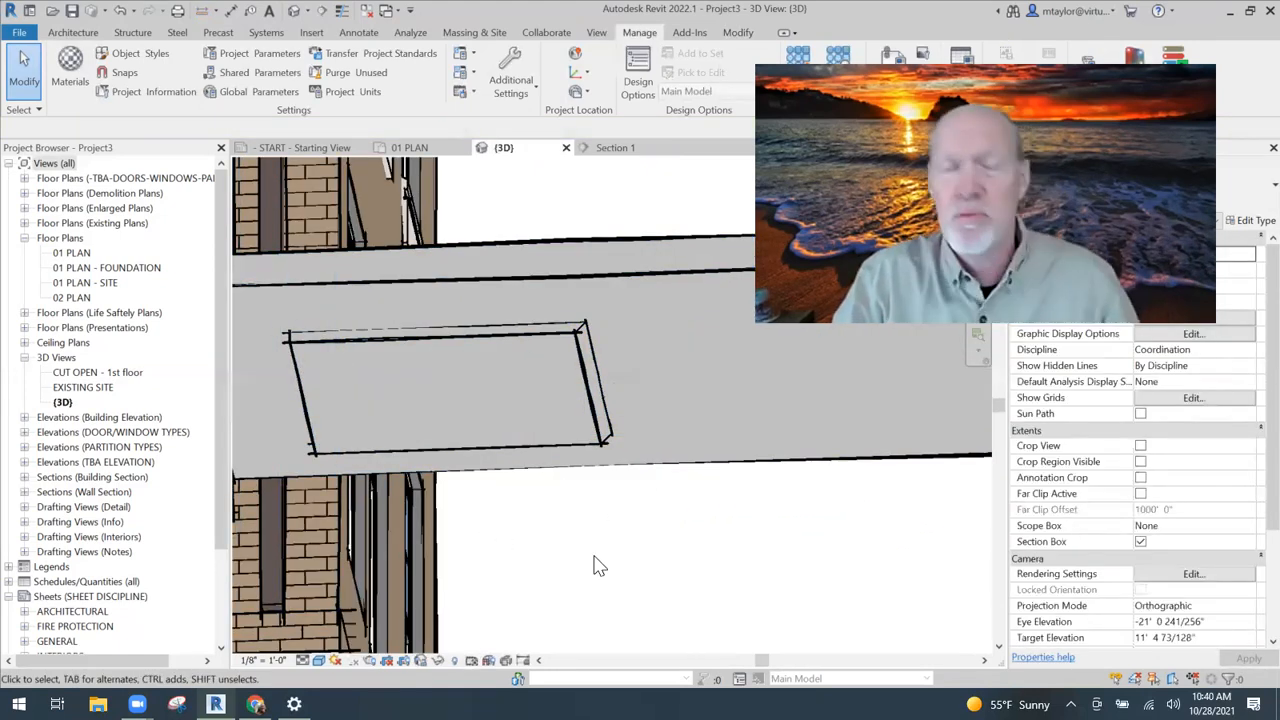
pyautogui.click(74, 32)
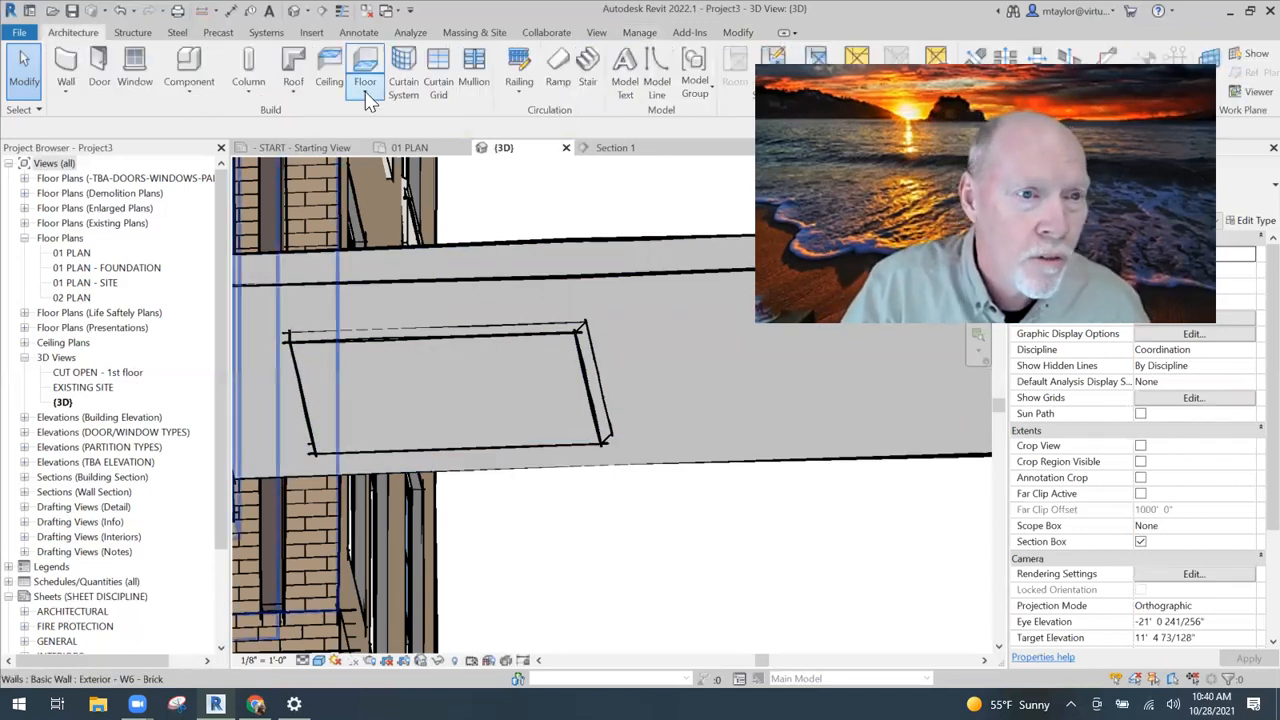
pyautogui.click(365, 92)
pyautogui.click(350, 219)
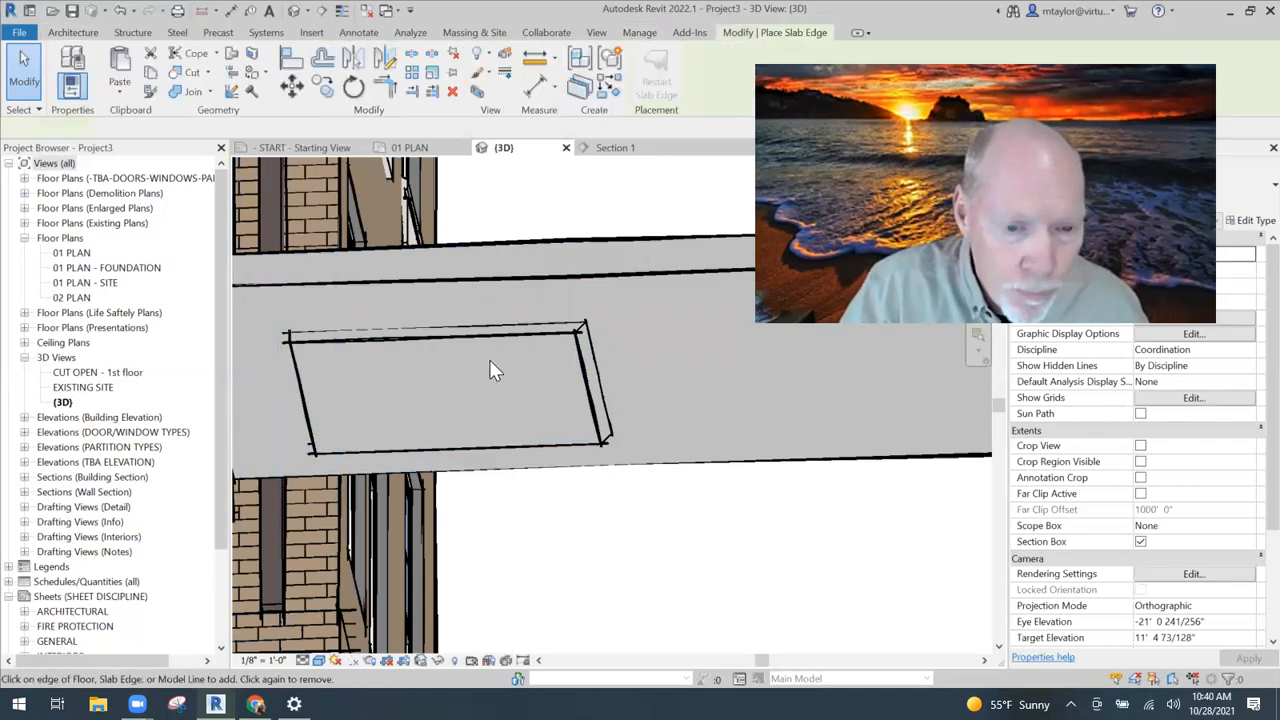
pyautogui.click(296, 376)
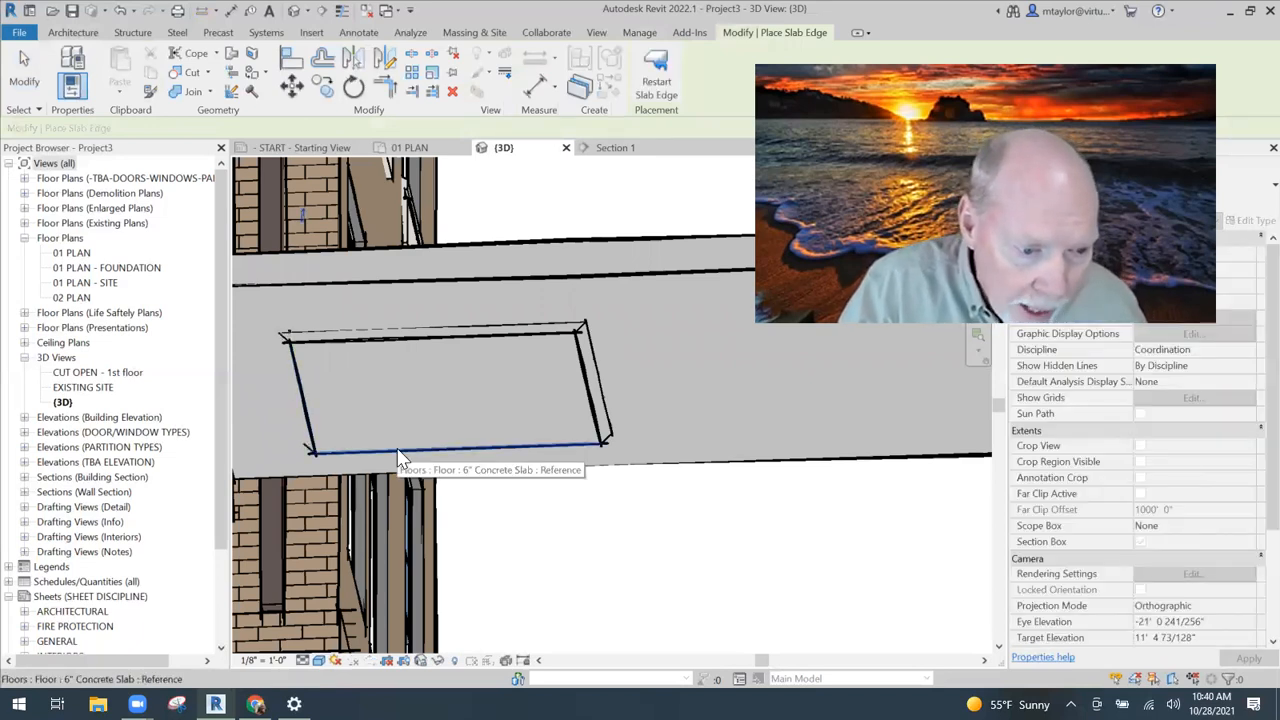
pyautogui.keyDown('shift'); pyautogui.moveTo(563, 361); pyautogui.dragTo(495, 480, button='middle'); pyautogui.keyUp('shift')
# In Section 1, join the main 6" concrete slab's geometry with the newly placed LITTLE SLOPED SLAB EDGE.
pyautogui.click(612, 148)
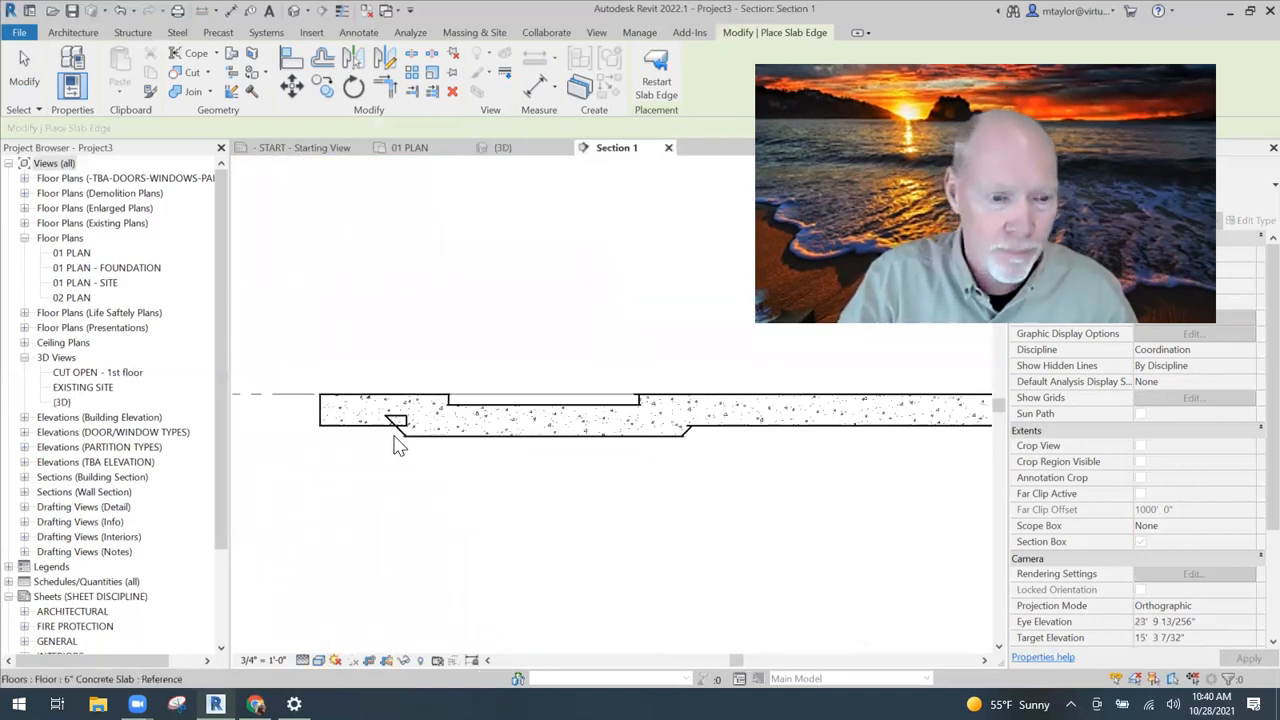
pyautogui.scroll(3, 400, 432)
pyautogui.scroll(-1, 369, 449)
pyautogui.moveTo(374, 454); pyautogui.dragTo(437, 468, button='middle')
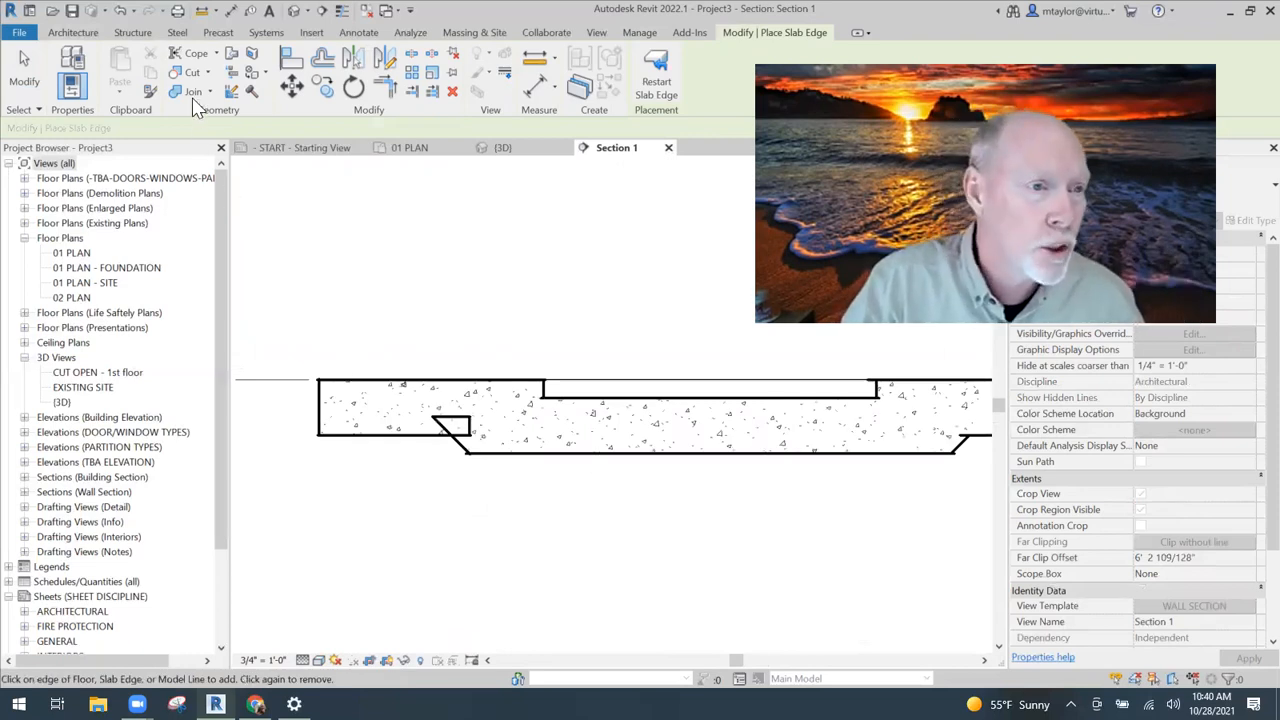
pyautogui.press('Escape')
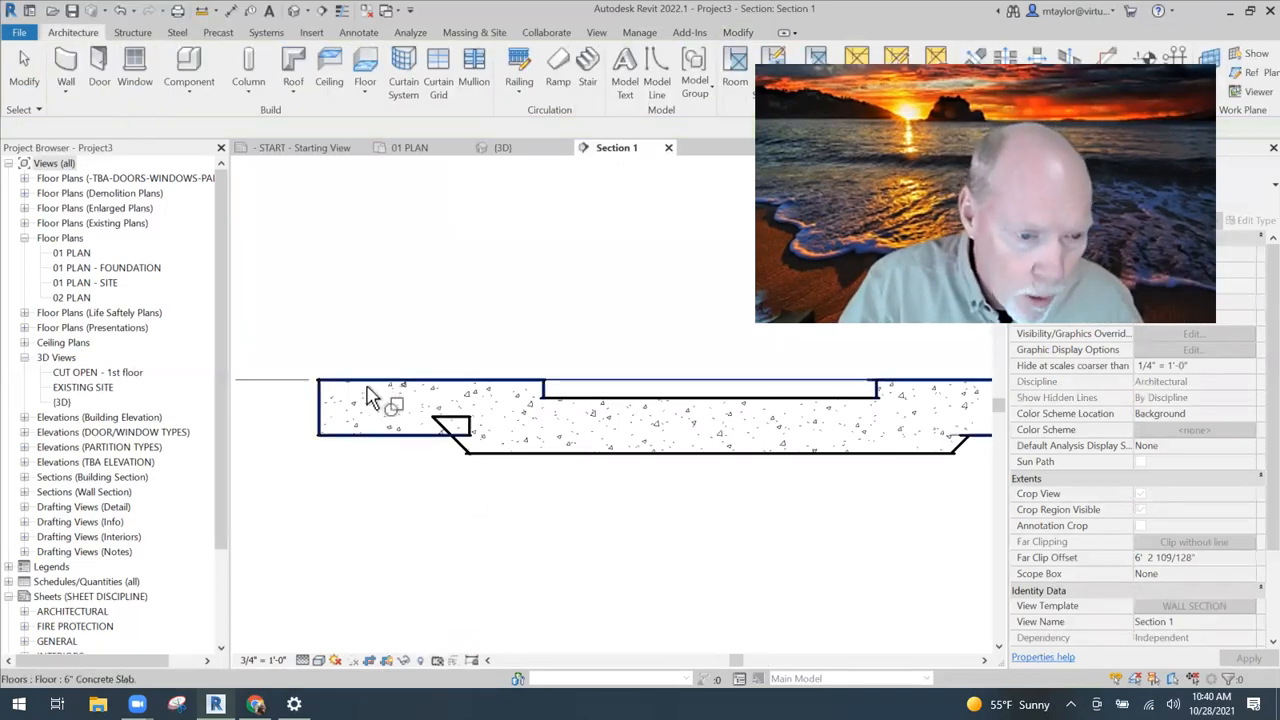
pyautogui.press('j')
pyautogui.press('g')
pyautogui.click(387, 392)
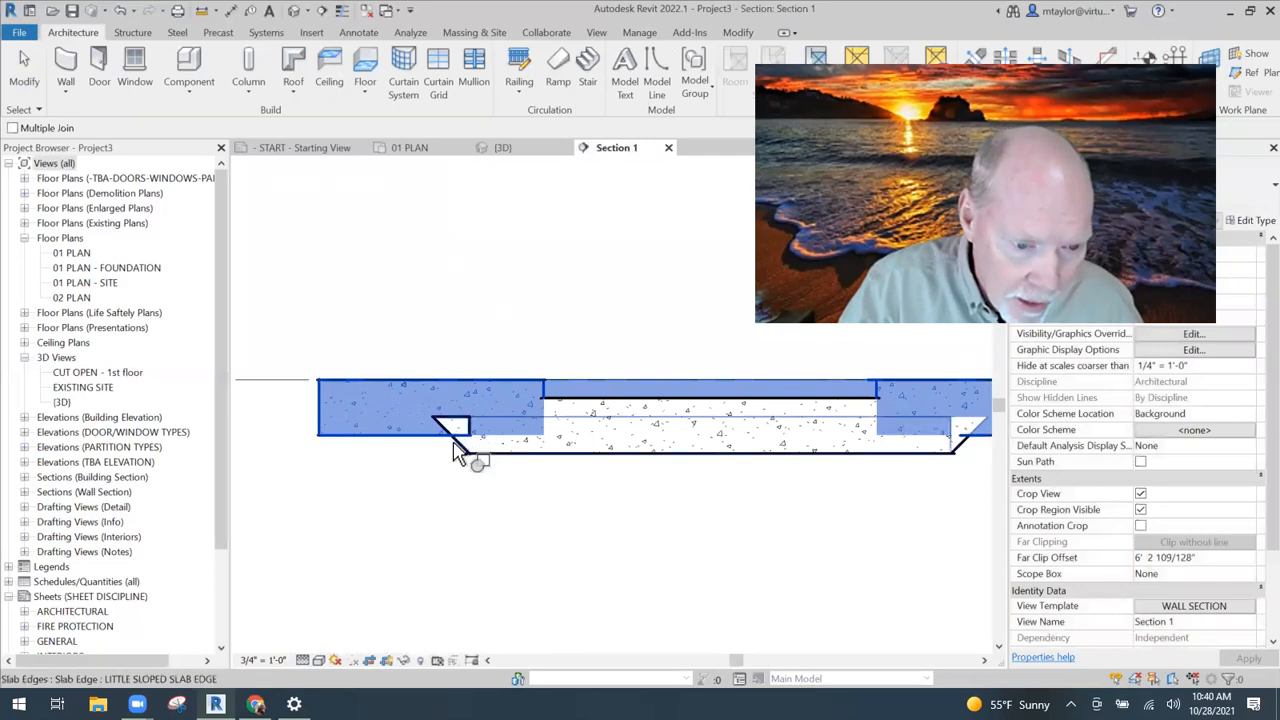
pyautogui.click(455, 452)
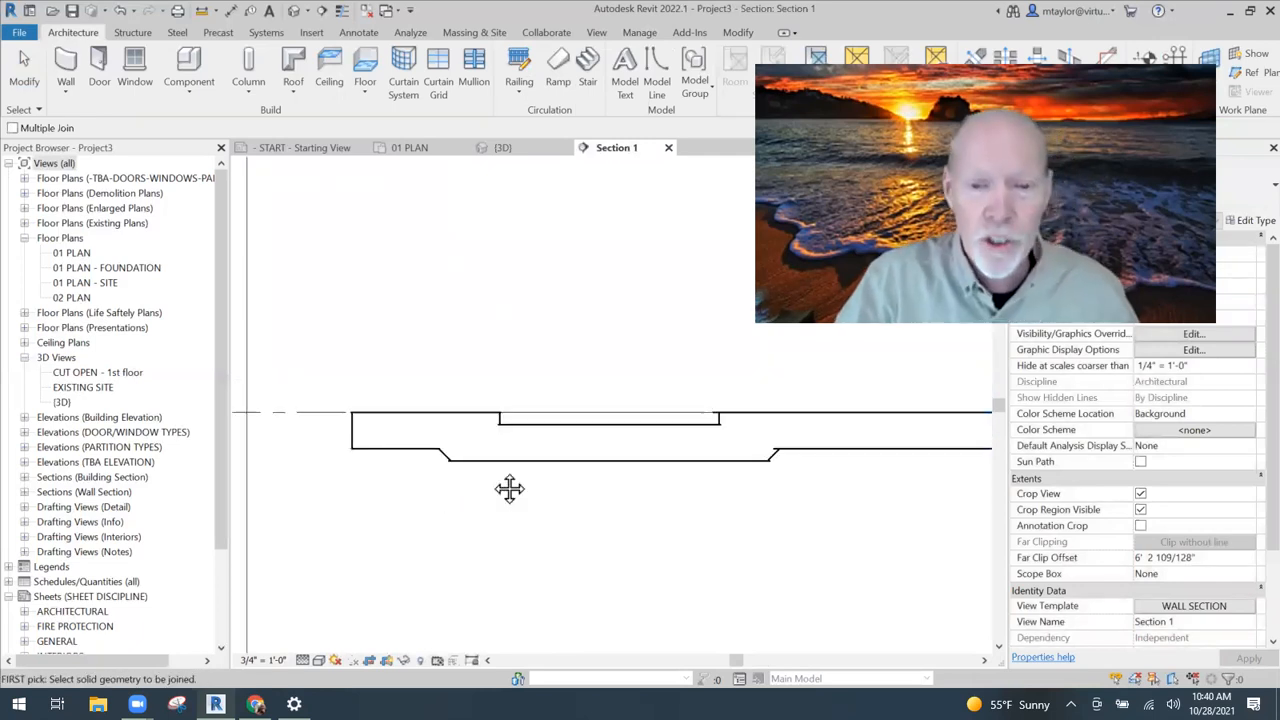
pyautogui.press('Escape')
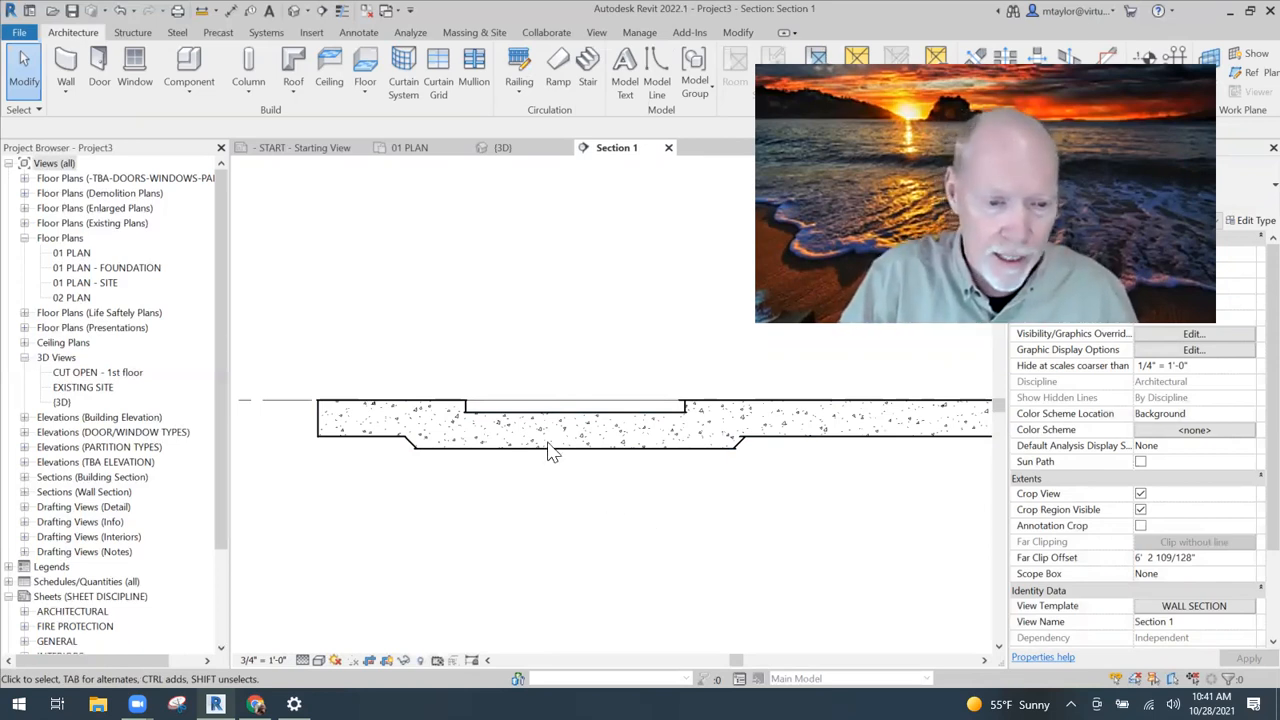
pyautogui.scroll(-1, 530, 497)
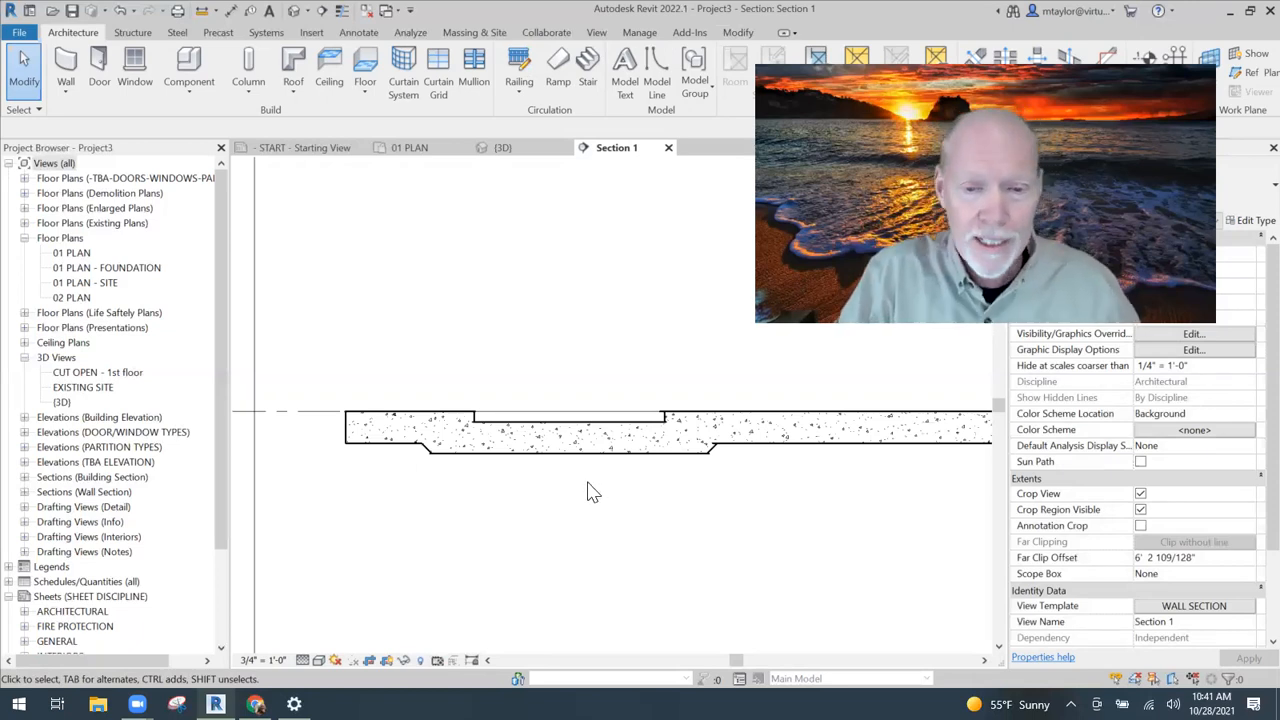
pyautogui.scroll(-1, 592, 490)
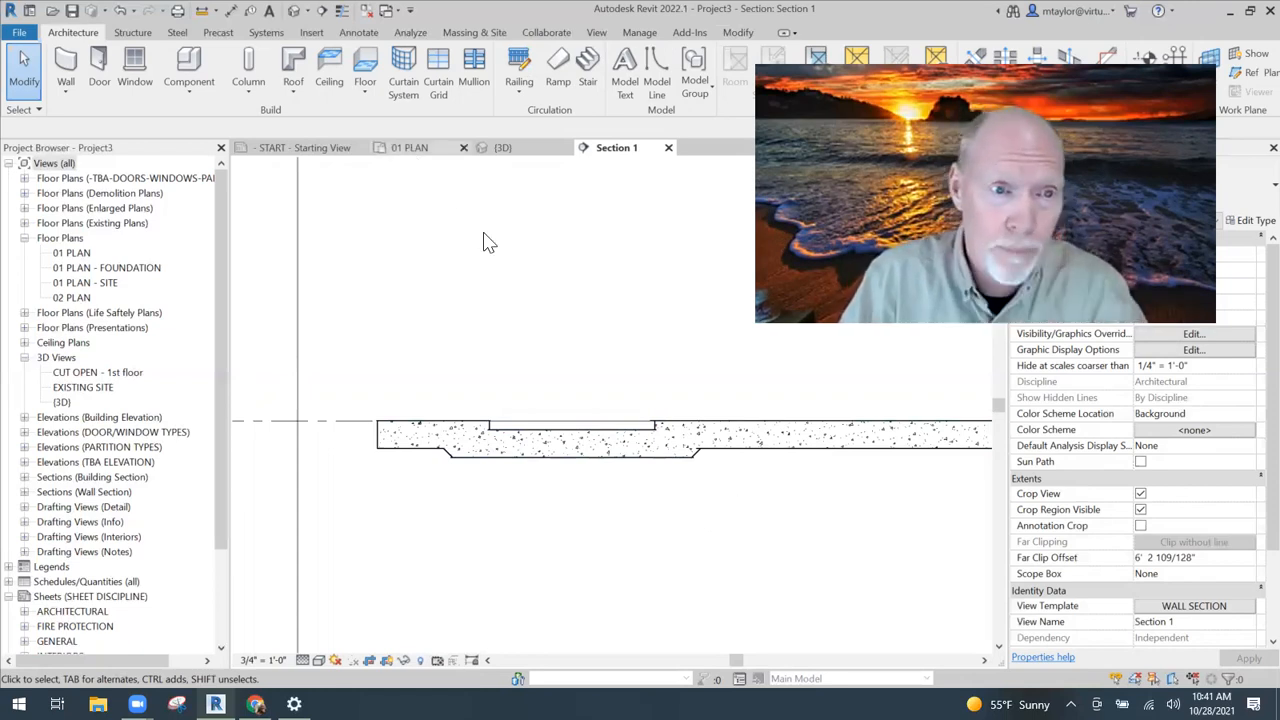
# In the 01 PLAN floor plan, add a rectangular opening about 2'-6" by 2'-0" to the main slab's boundary beside the existing depression.
pyautogui.hotkey('ctrl', 'Tab')
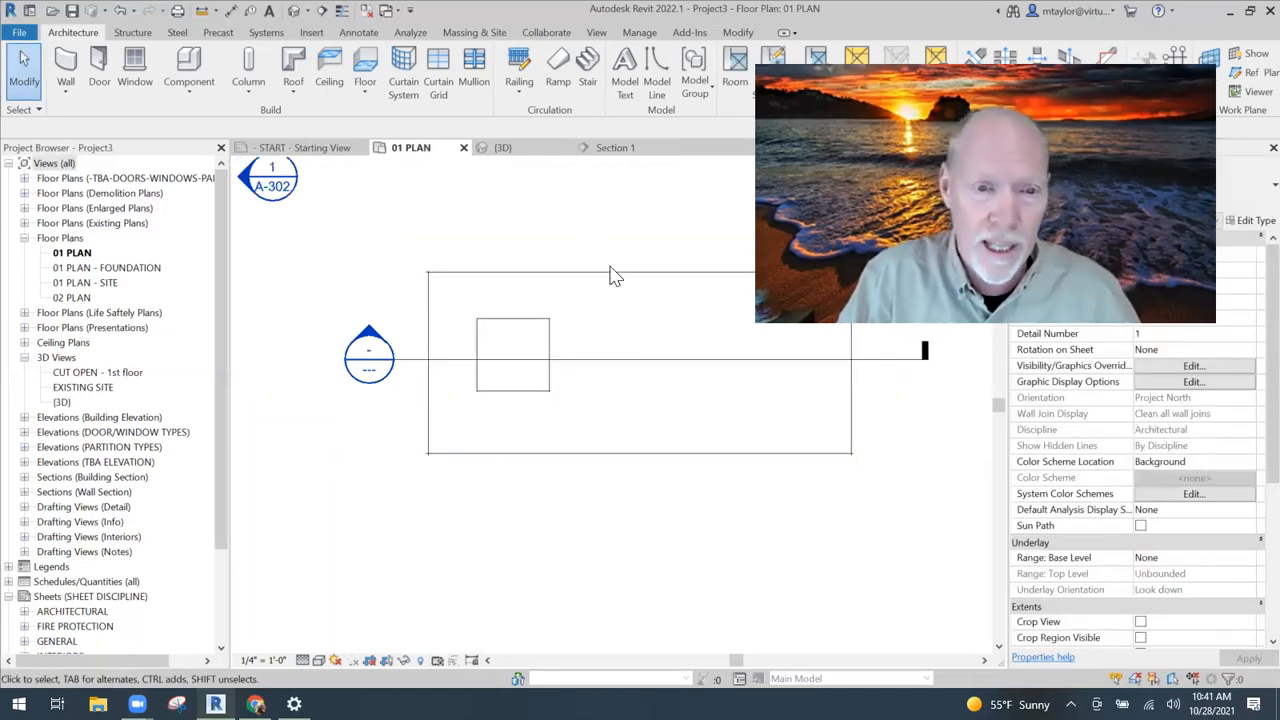
pyautogui.click(618, 271)
pyautogui.moveTo(646, 197); pyautogui.dragTo(623, 195, button='middle')
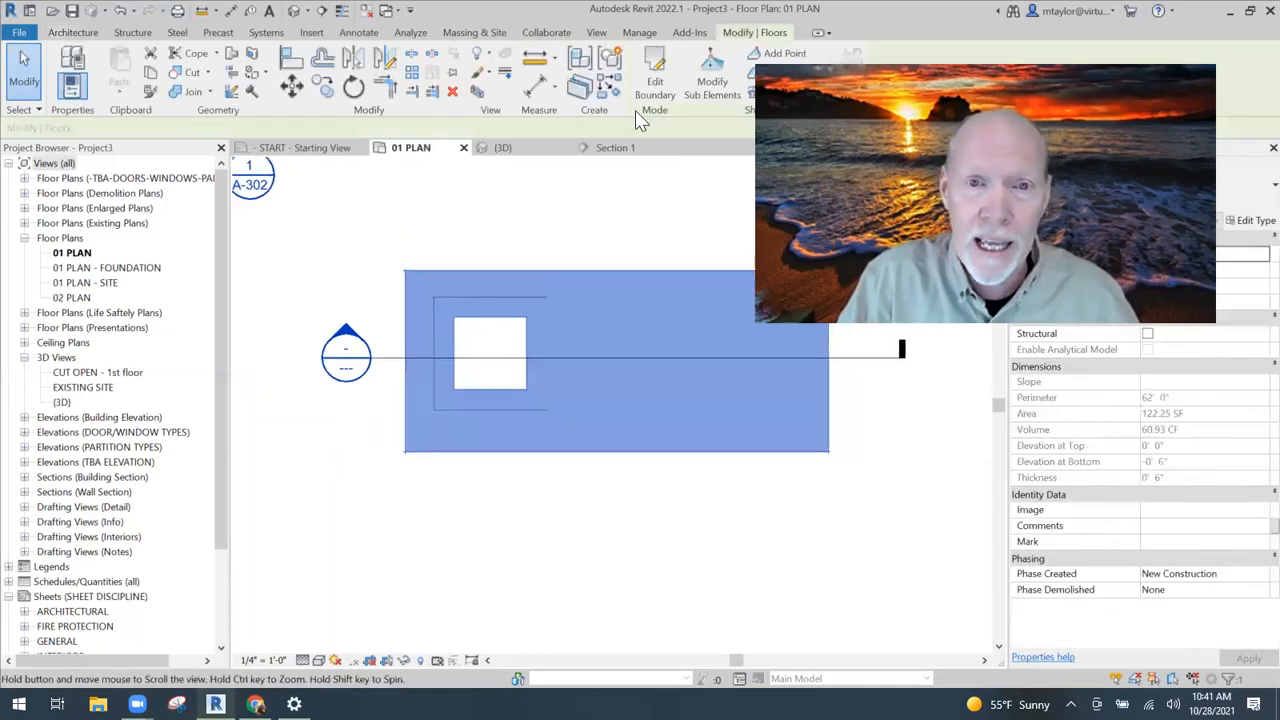
pyautogui.click(654, 100)
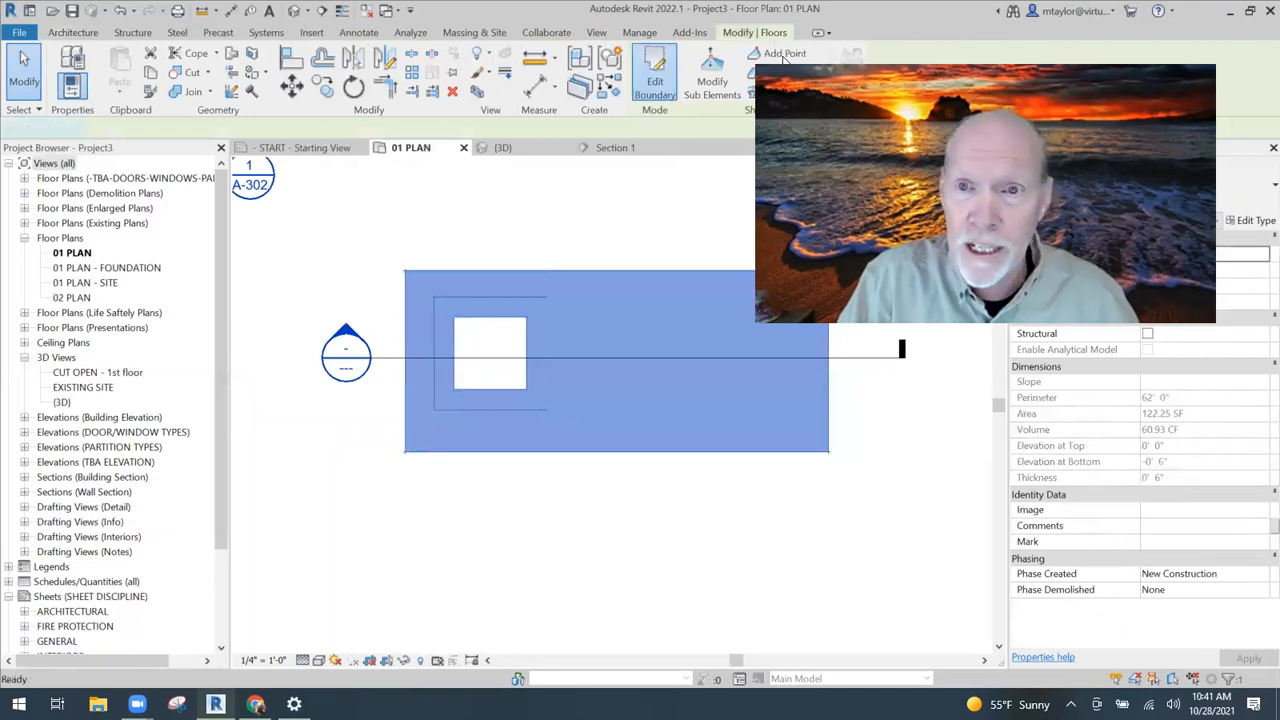
pyautogui.click(785, 57)
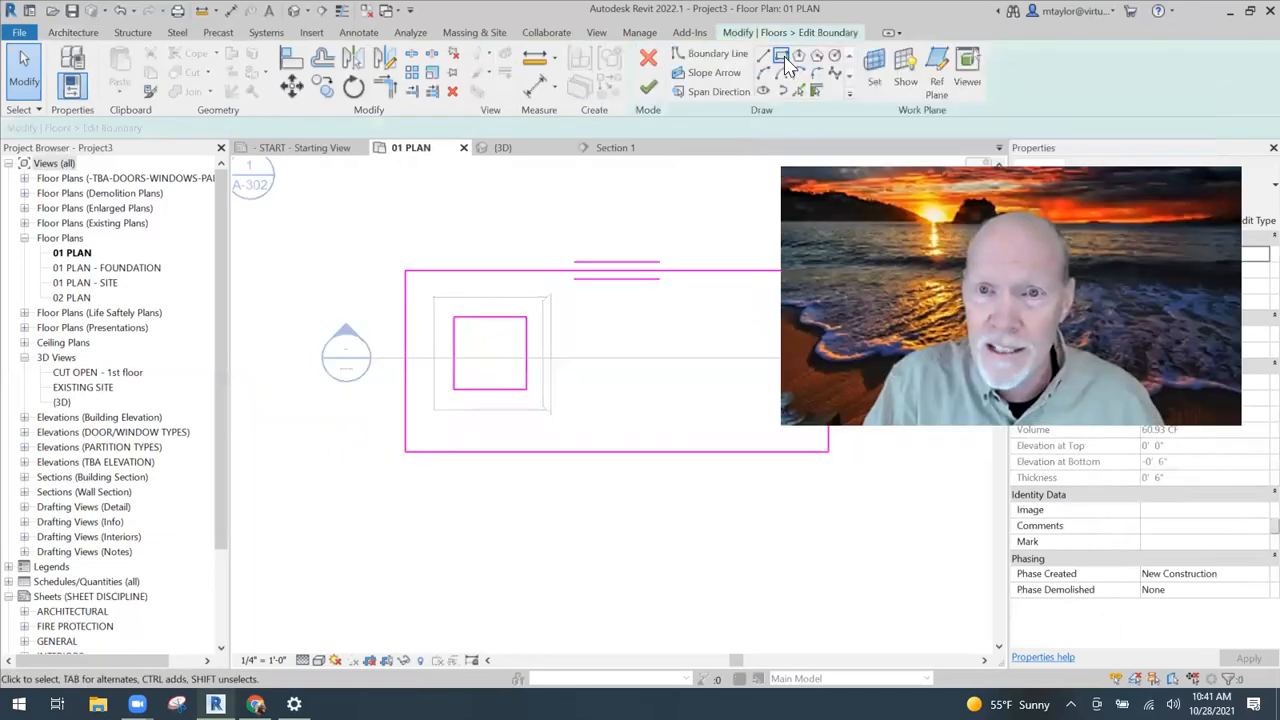
pyautogui.click(641, 376)
pyautogui.click(581, 327)
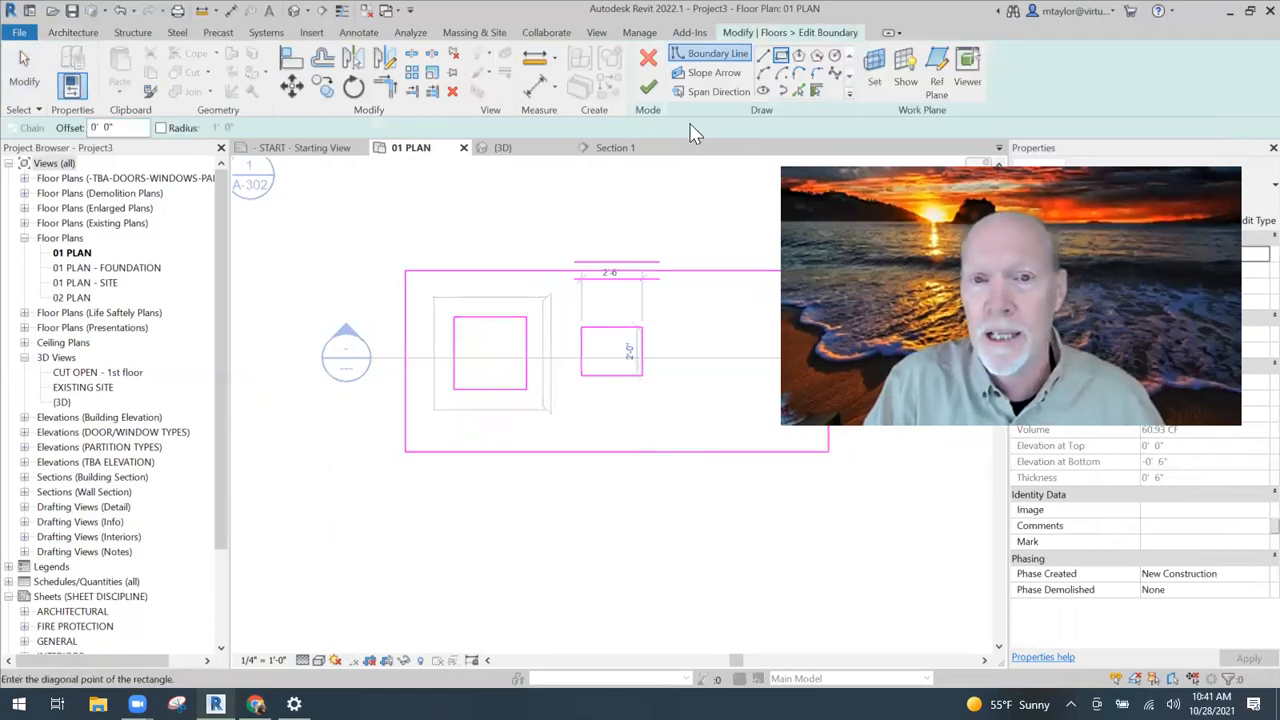
pyautogui.click(648, 89)
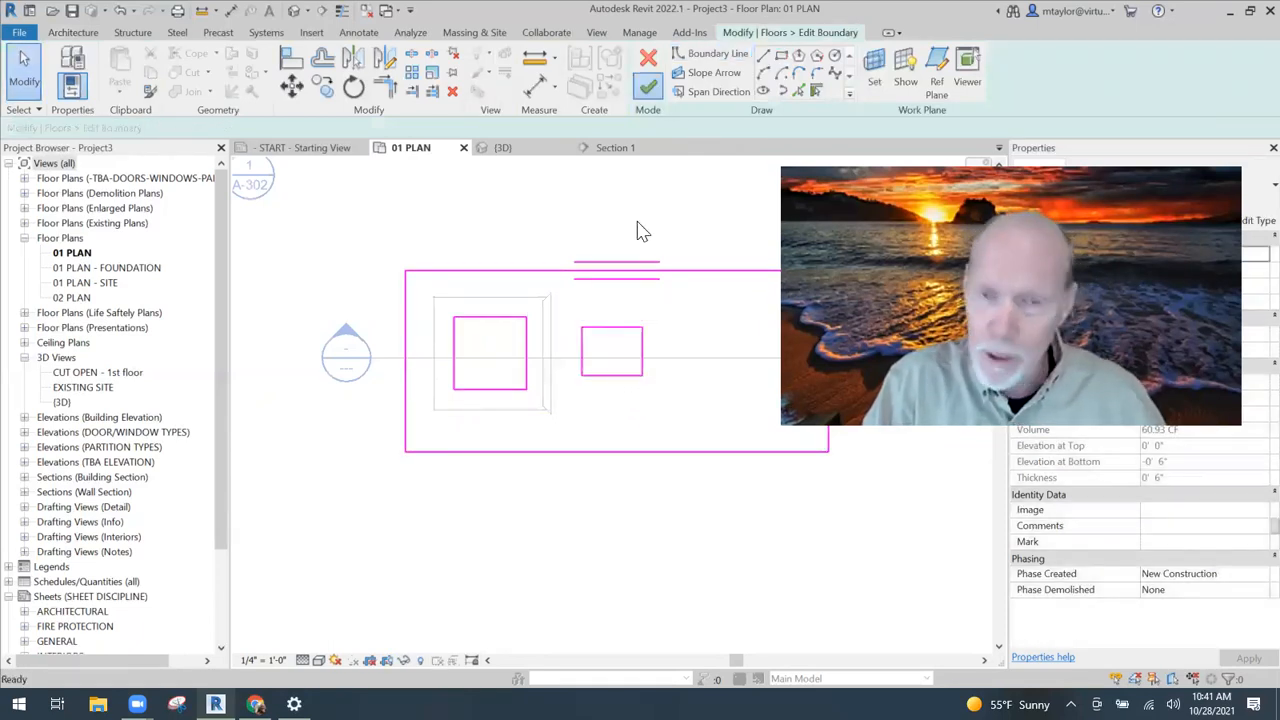
pyautogui.click(510, 307)
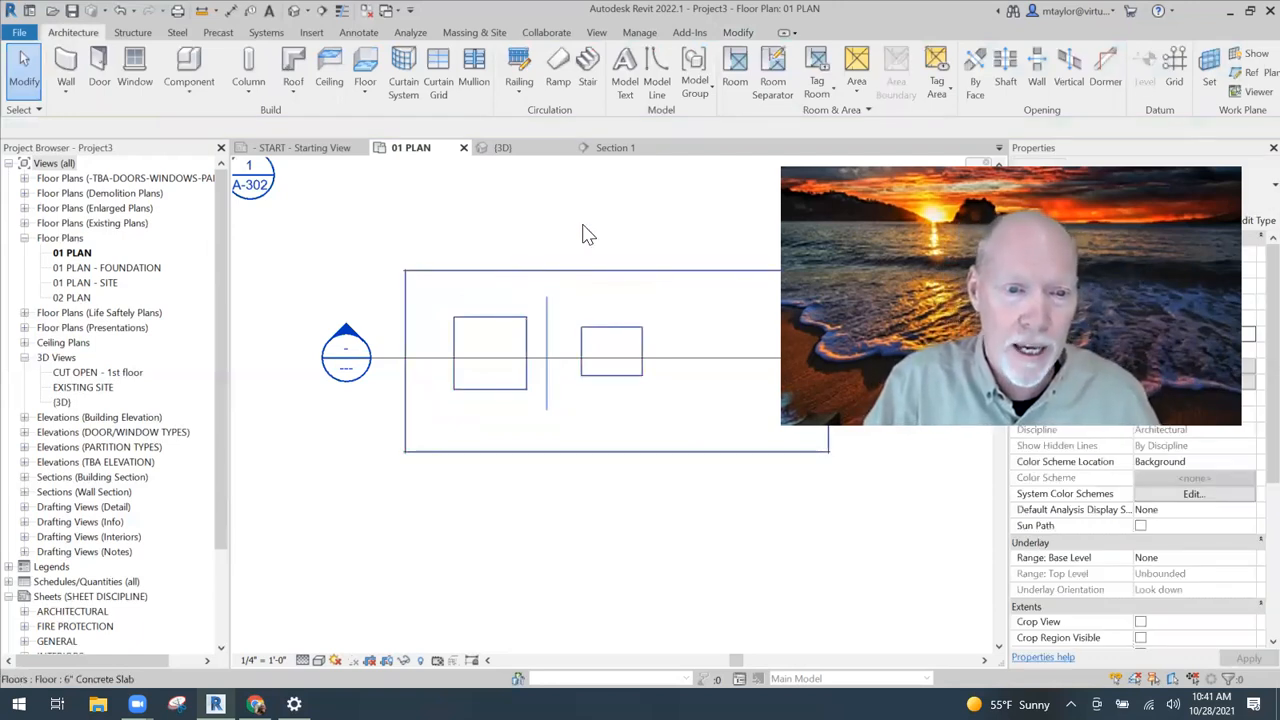
pyautogui.hotkey('ctrl', 'Left')
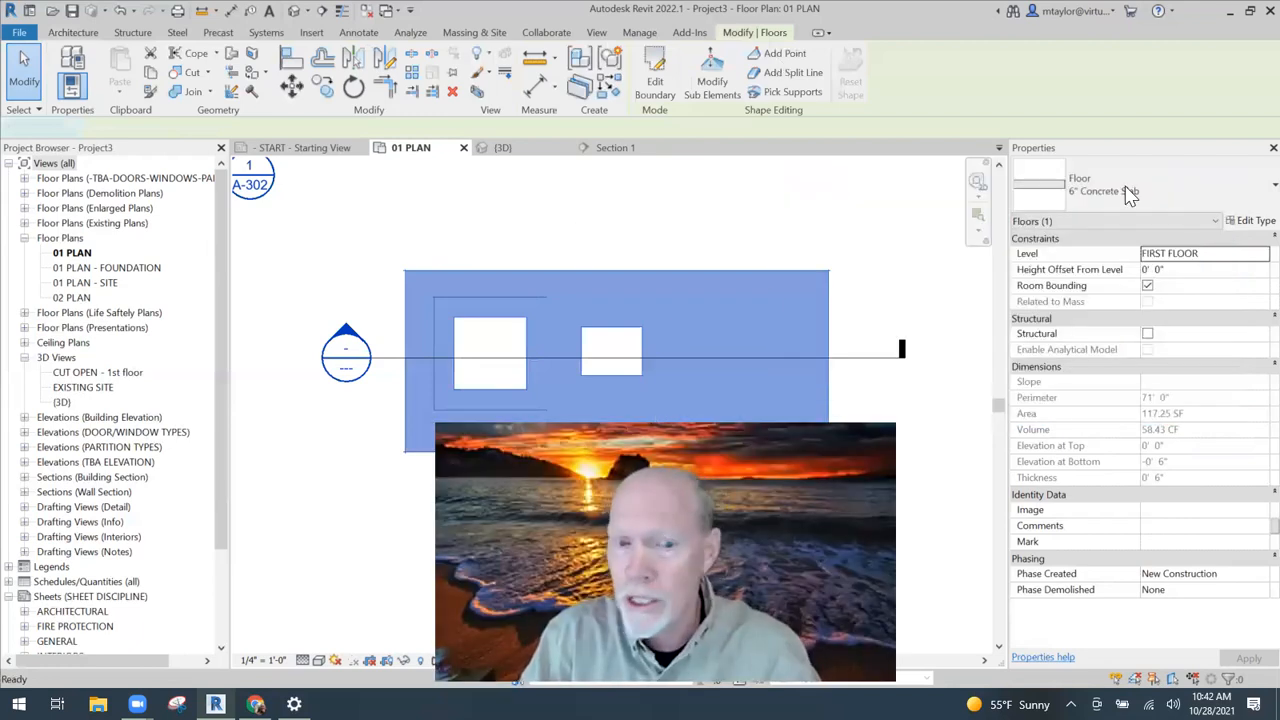
# Create a 4" Concrete Slab floor with a rectangular boundary that fills the new opening, and finish the sketch.
pyautogui.doubleClick(638, 369)
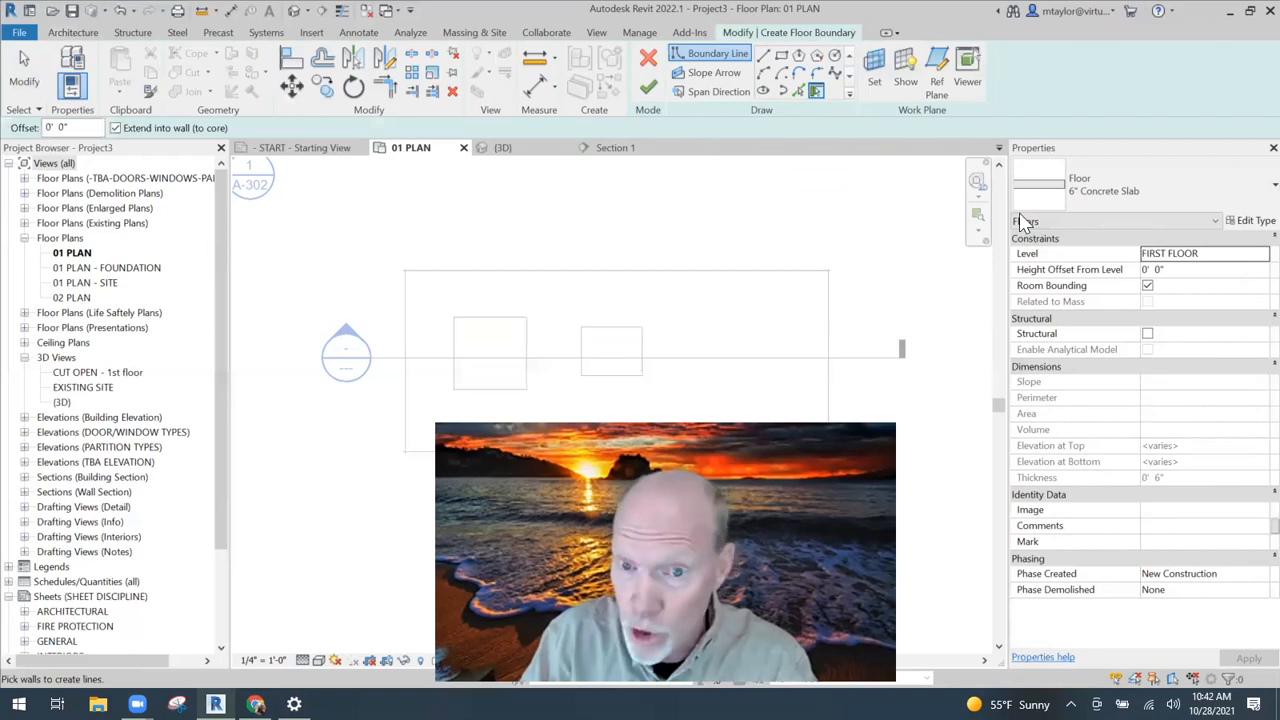
pyautogui.click(1113, 190)
pyautogui.click(1062, 295)
pyautogui.click(781, 56)
pyautogui.click(581, 327)
pyautogui.click(642, 376)
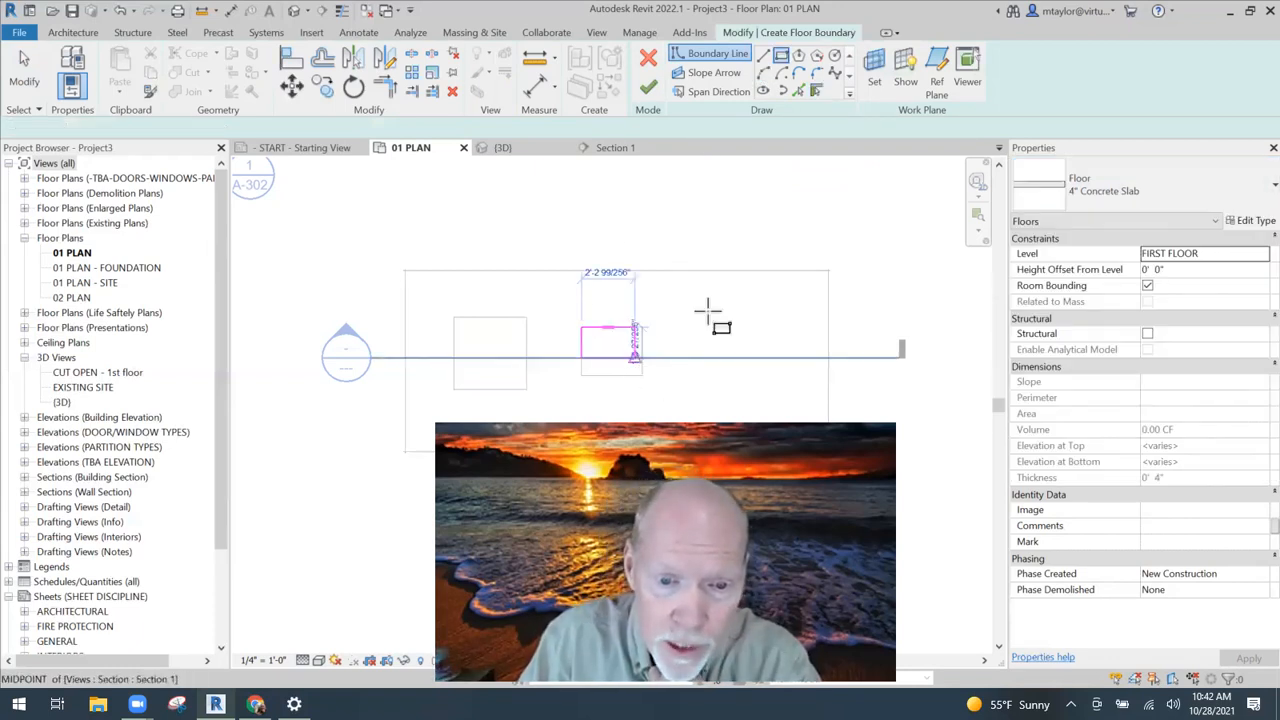
pyautogui.click(650, 90)
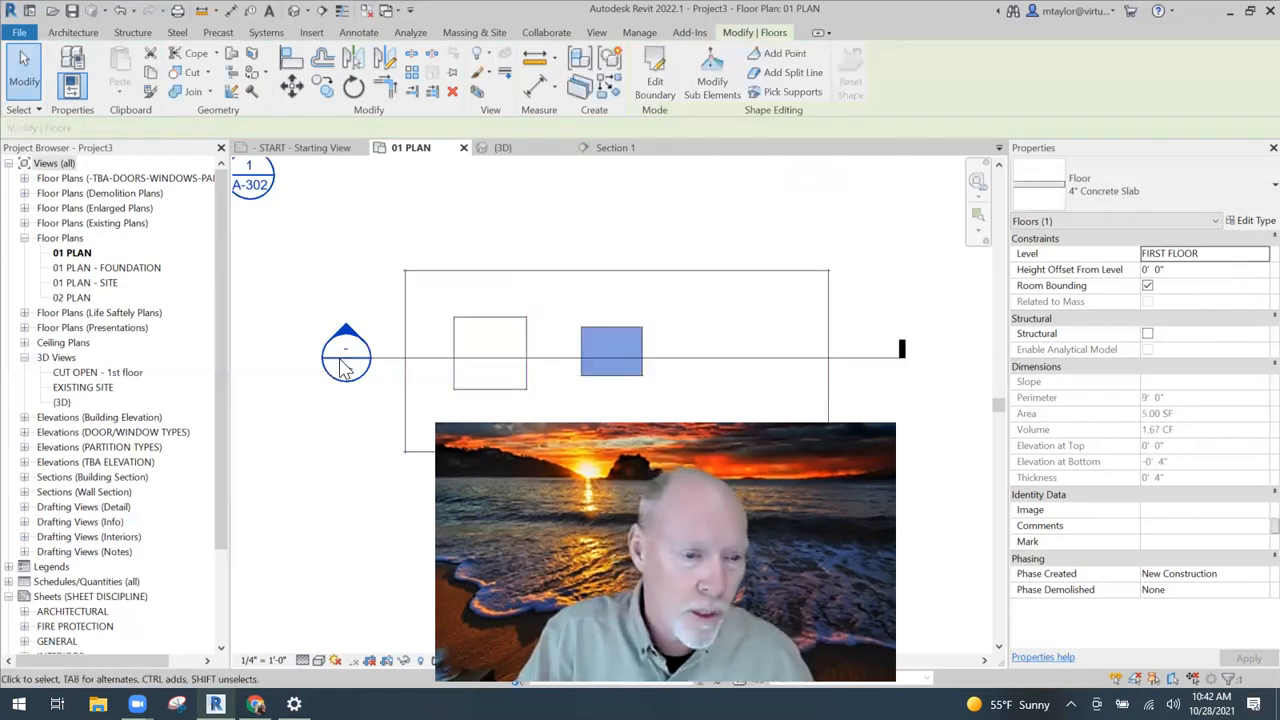
pyautogui.press('Escape')
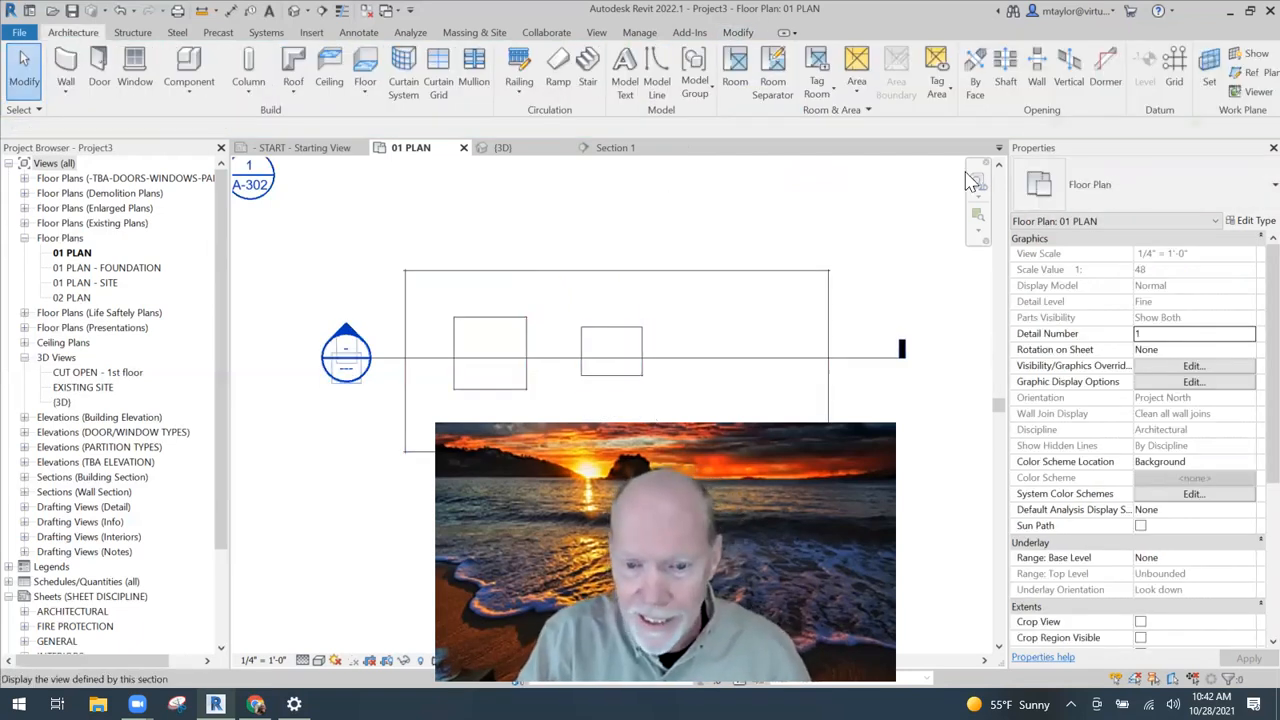
# In Section 1, set the 4" concrete slab's height offset from level to -2".
pyautogui.doubleClick(535, 375)
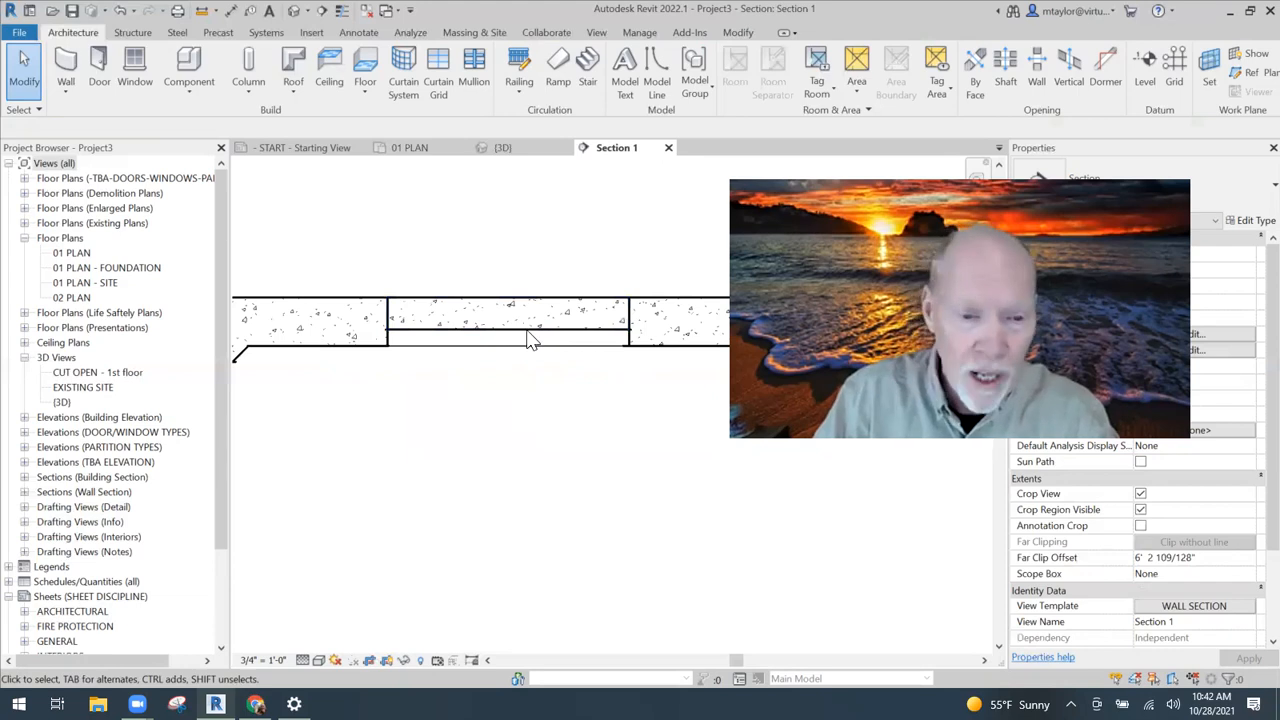
pyautogui.click(579, 365)
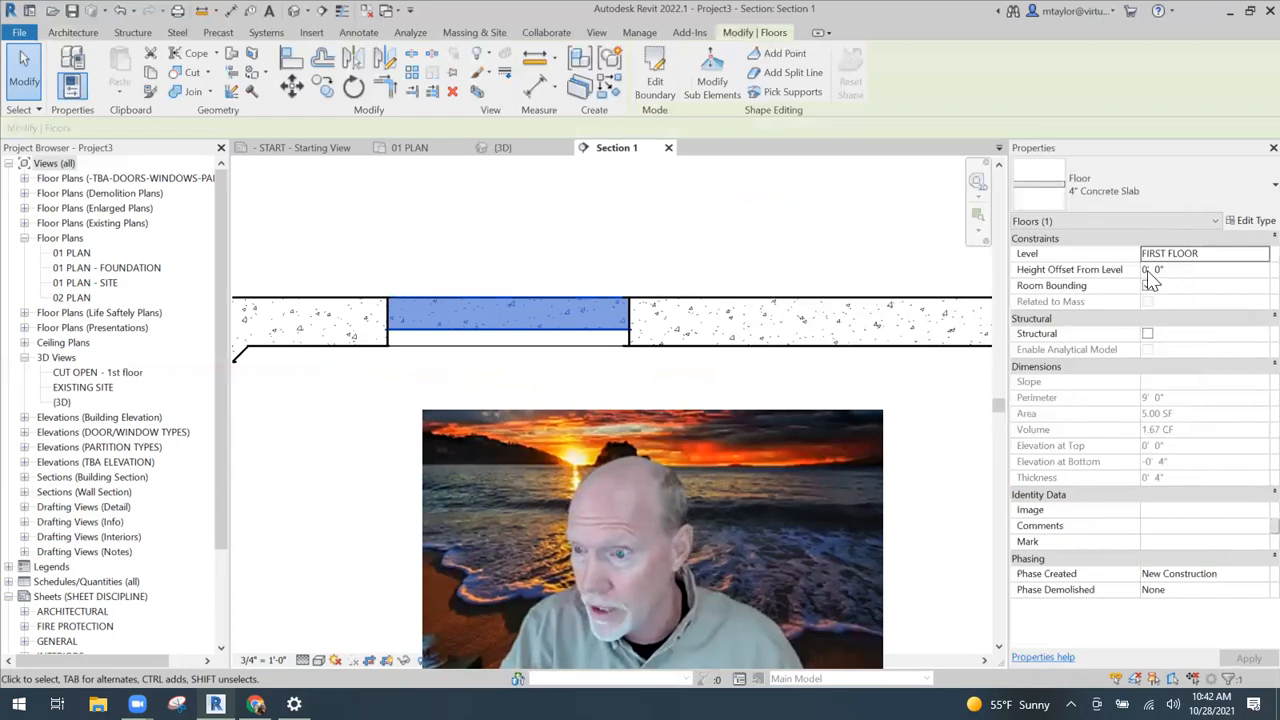
pyautogui.click(1173, 270)
pyautogui.write('-2')
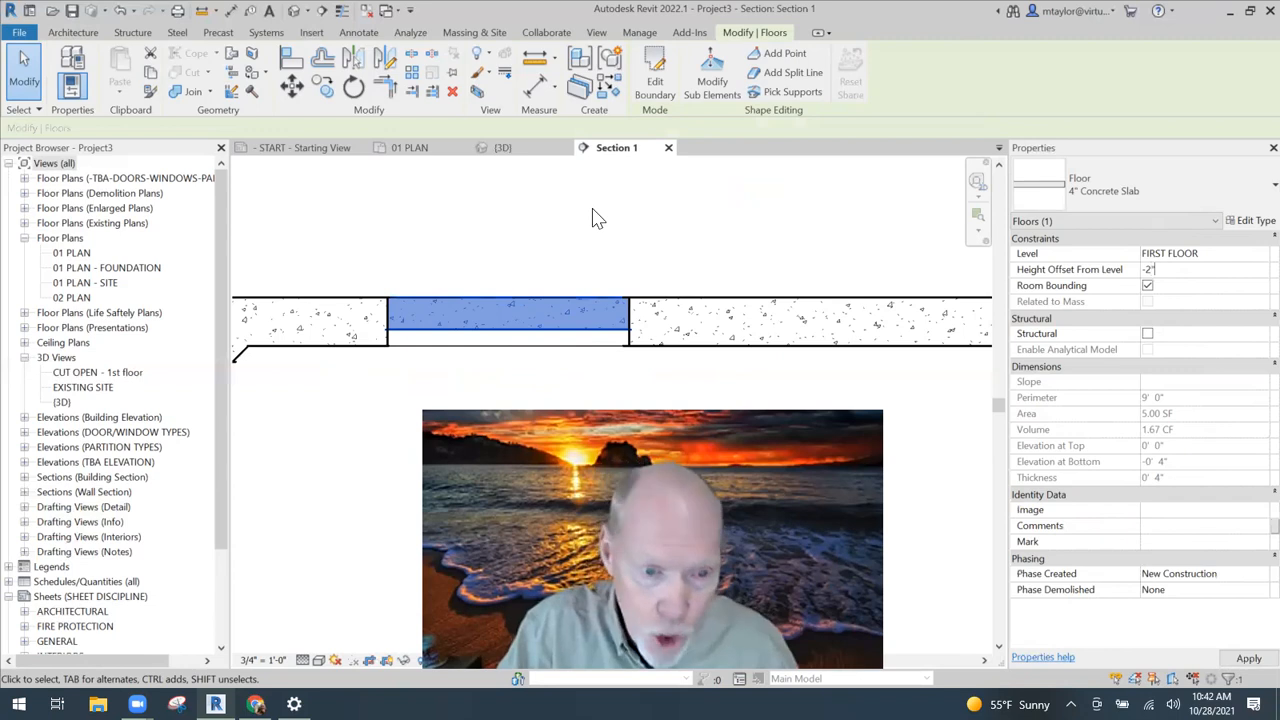
pyautogui.press('Return')
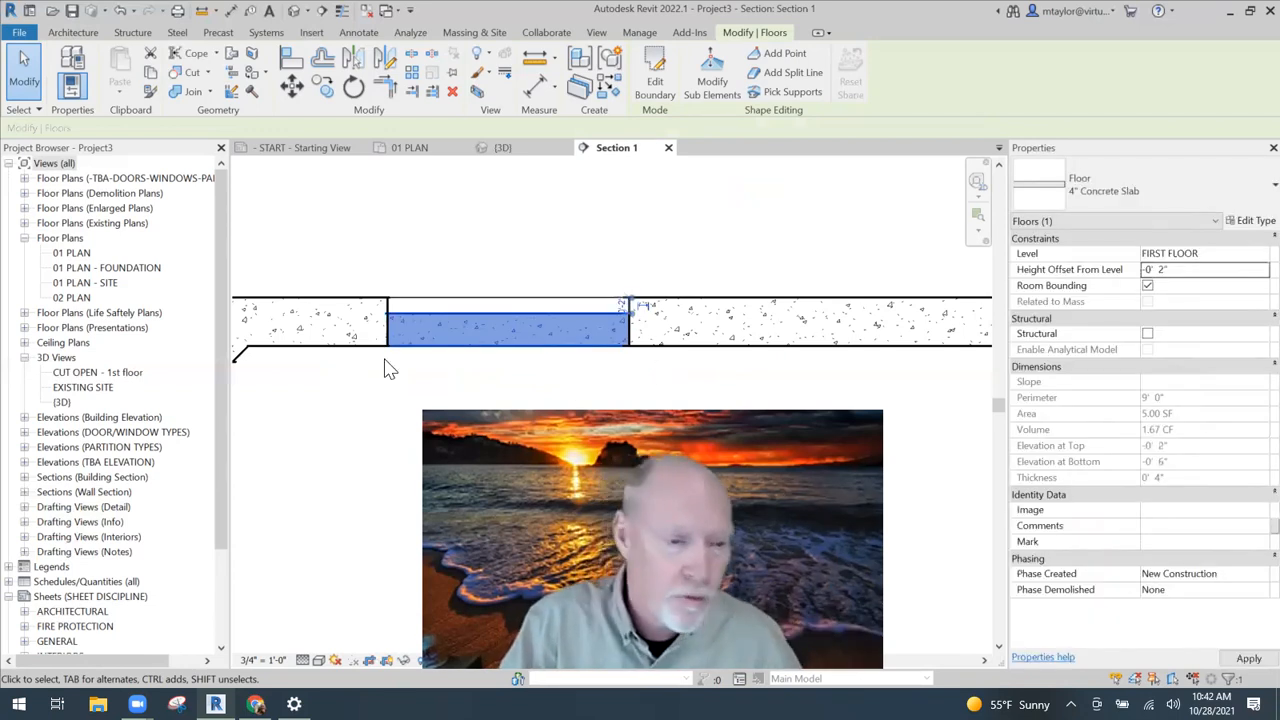
pyautogui.click(664, 231)
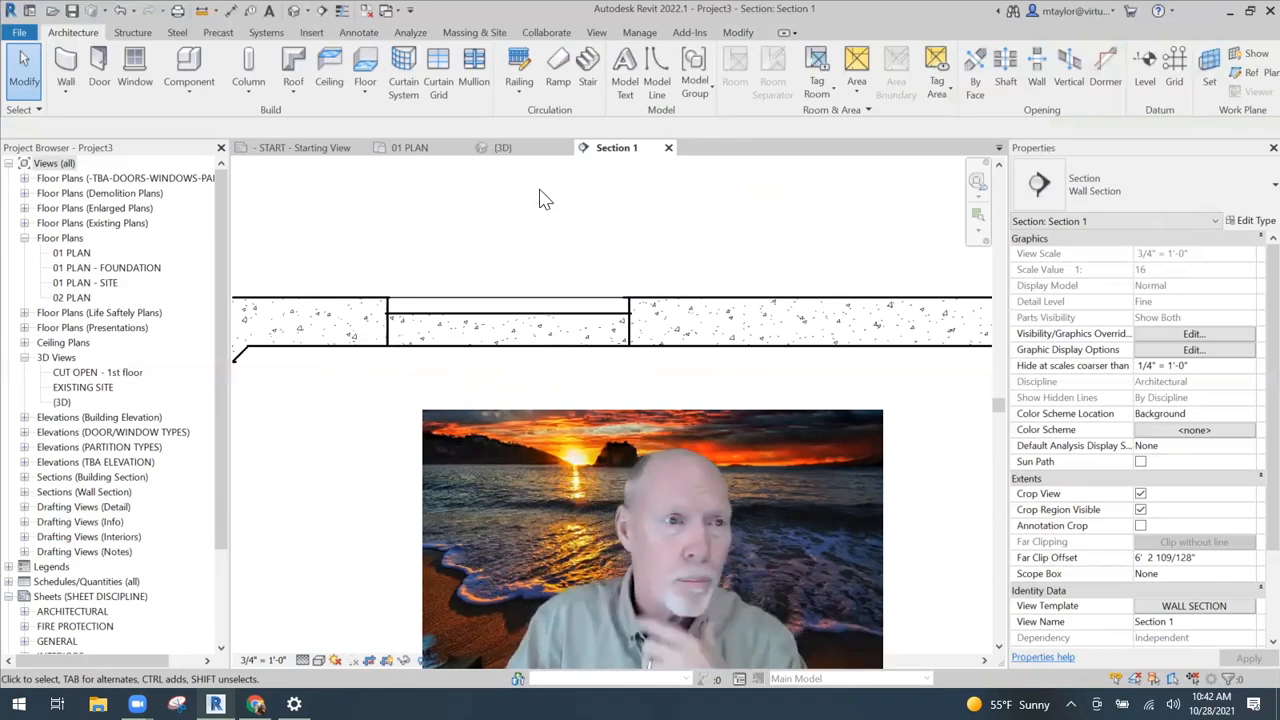
# Join the geometry of the lowered 4" concrete slab with the surrounding main 6" concrete slab in Section 1.
pyautogui.click(738, 32)
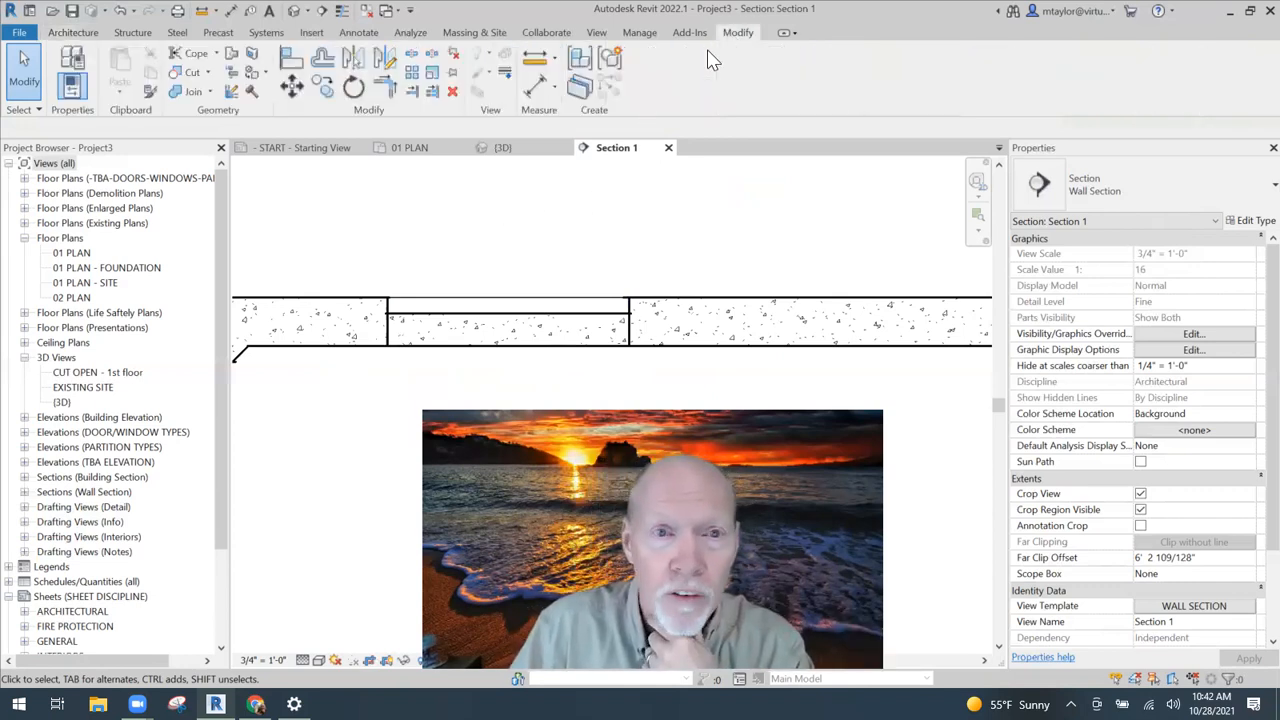
pyautogui.click(193, 92)
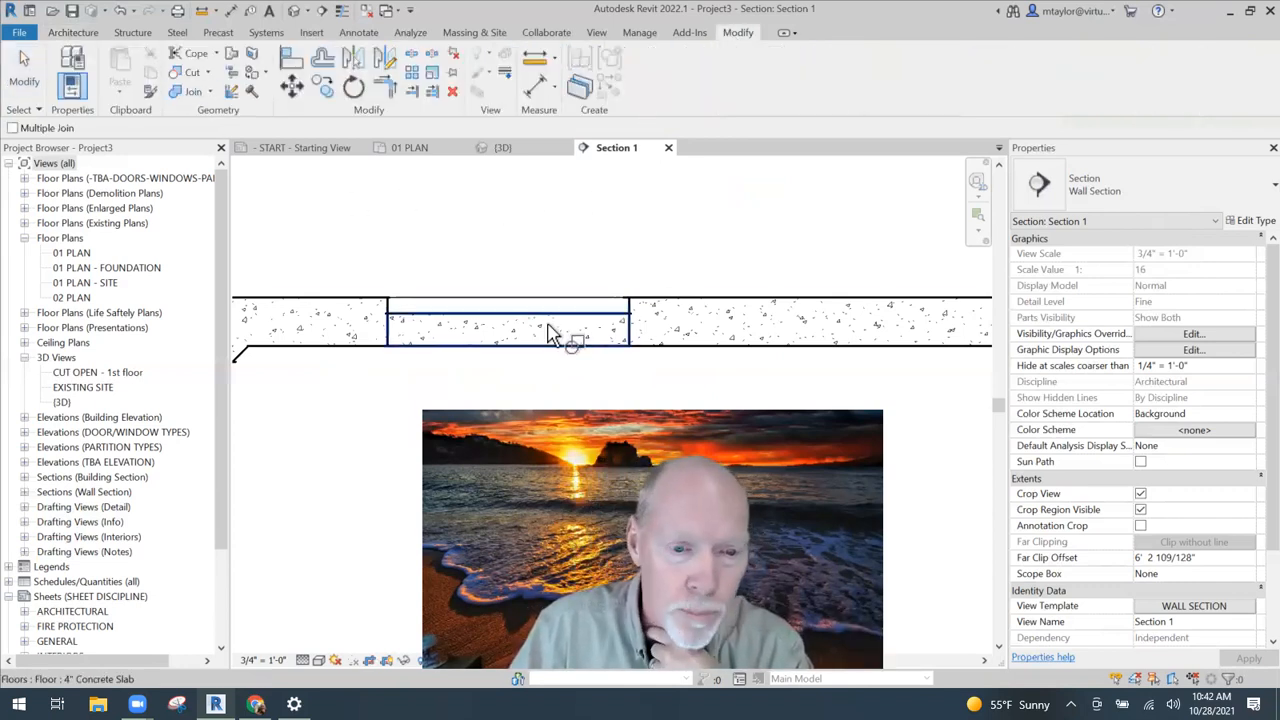
pyautogui.click(575, 330)
pyautogui.click(700, 330)
pyautogui.moveTo(563, 251); pyautogui.dragTo(686, 263, button='middle')
pyautogui.press('Escape')
pyautogui.press('Escape')
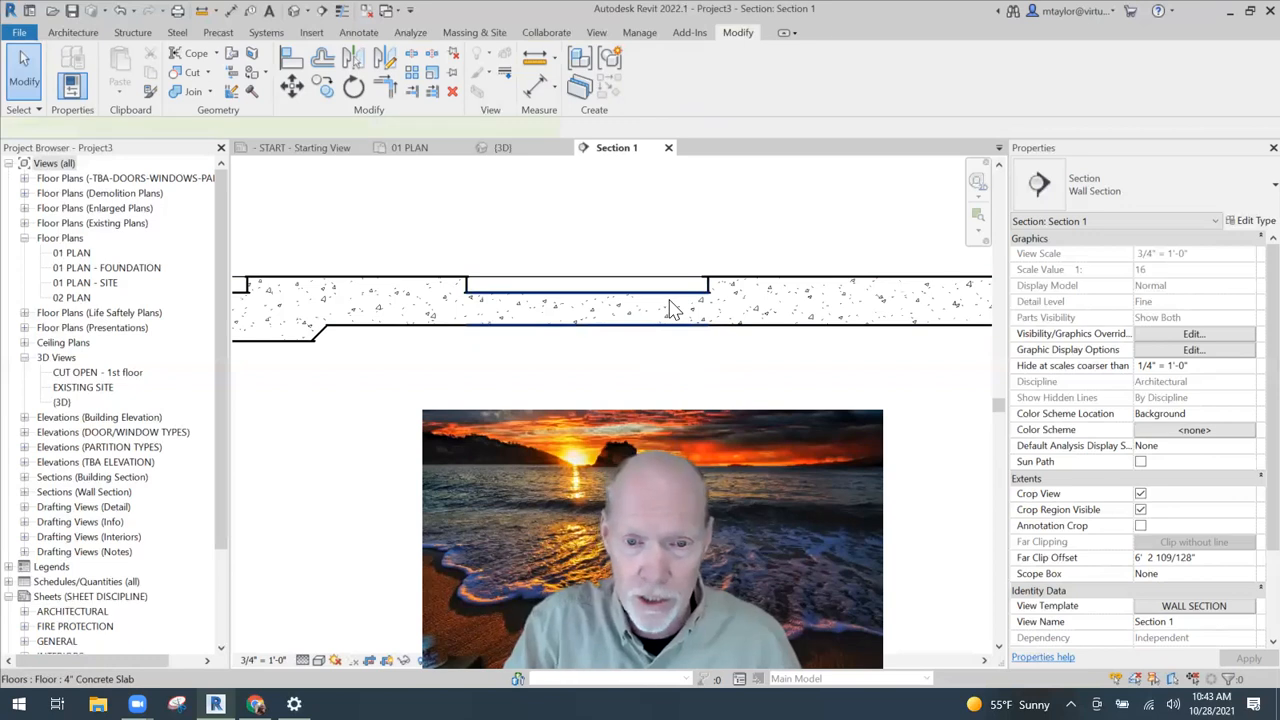
# Open the type properties of the lowered 4" concrete slab in Section 1.
pyautogui.click(672, 310)
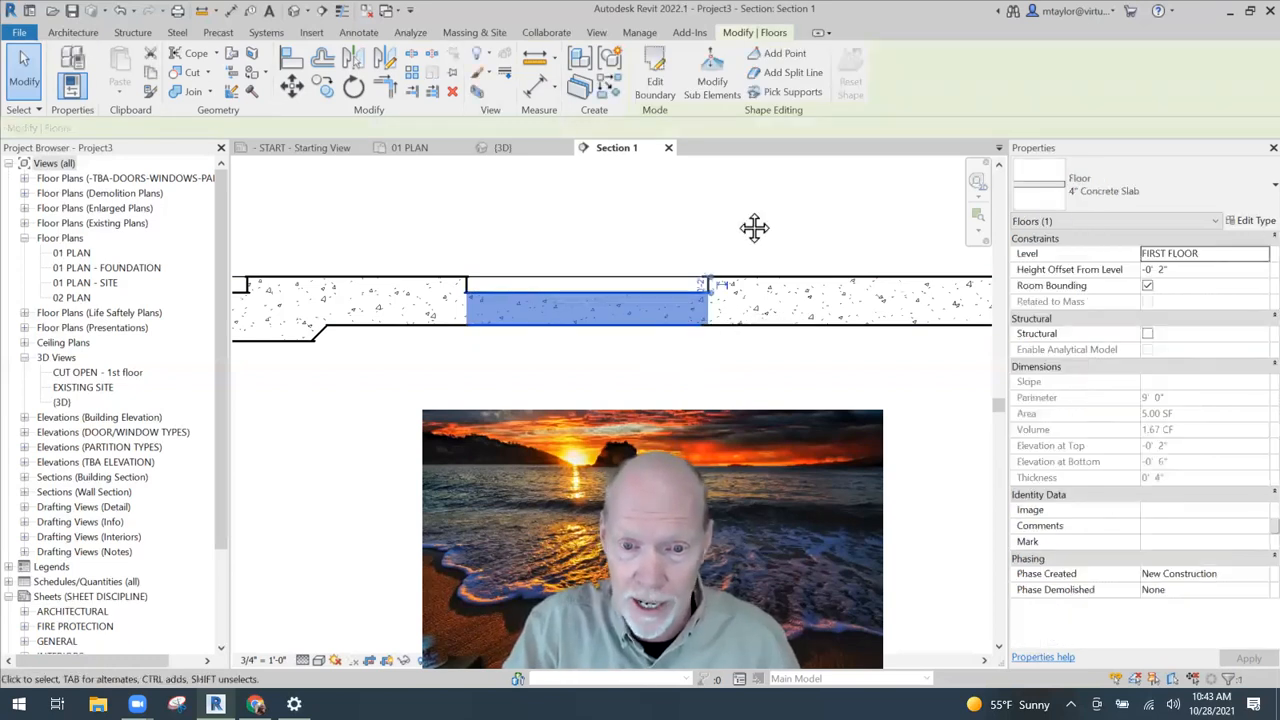
pyautogui.moveTo(755, 228); pyautogui.dragTo(686, 220, button='middle')
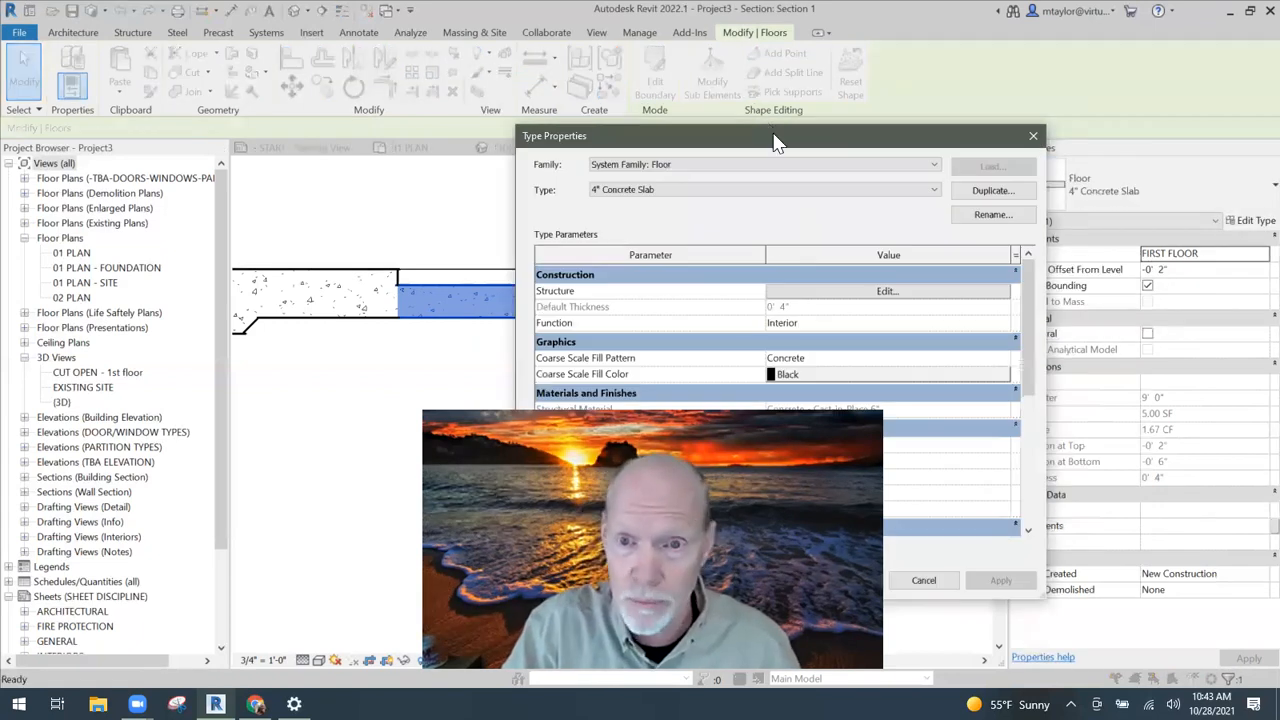
pyautogui.moveTo(773, 140); pyautogui.dragTo(666, 62)
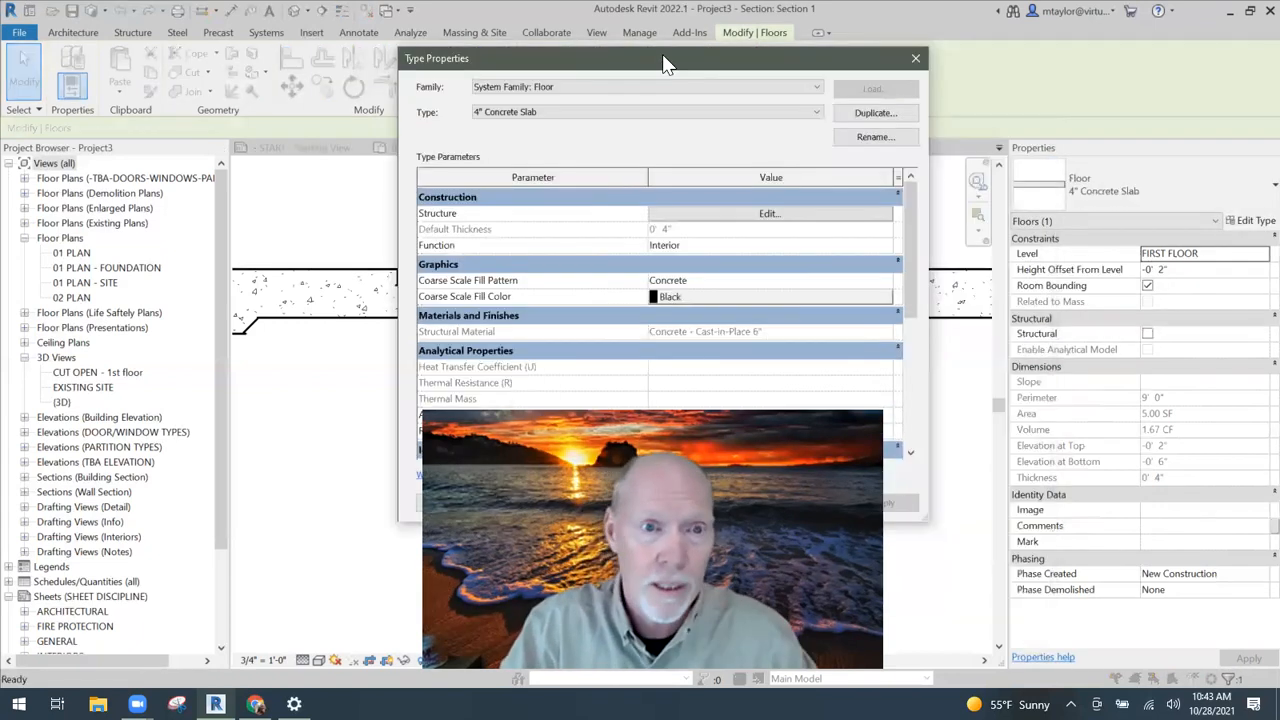
pyautogui.click(866, 116)
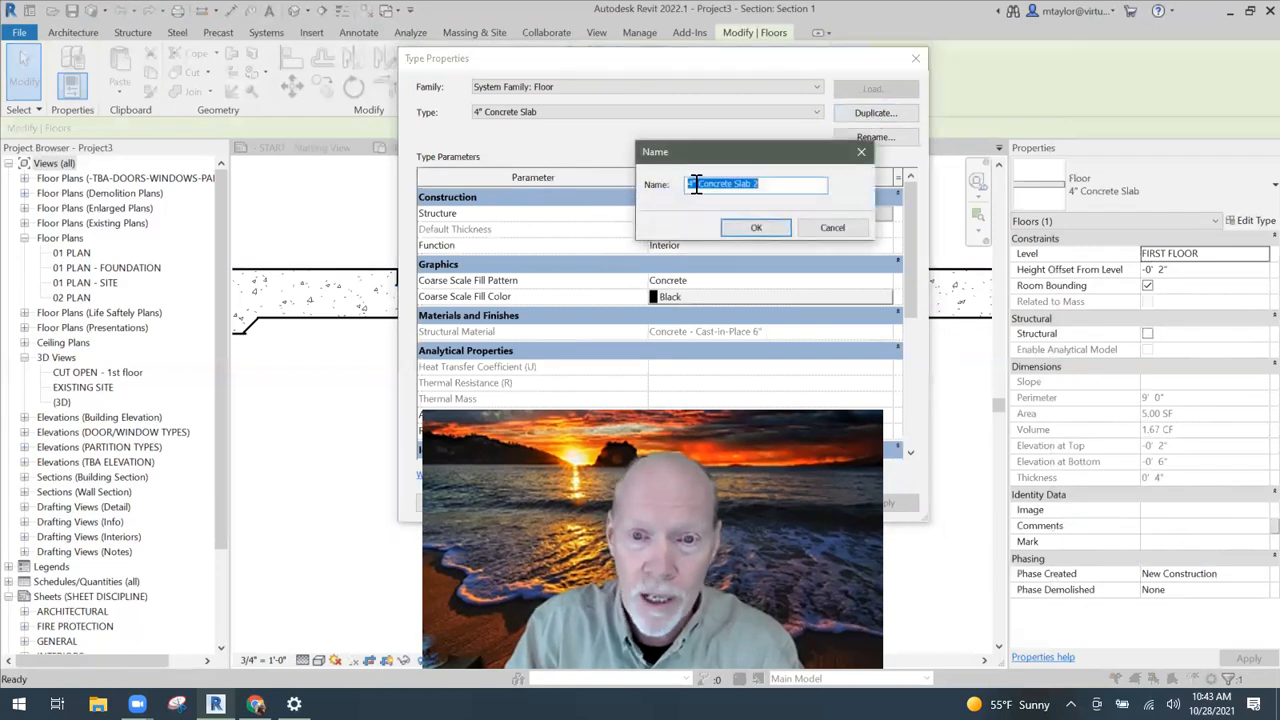
pyautogui.click(683, 184)
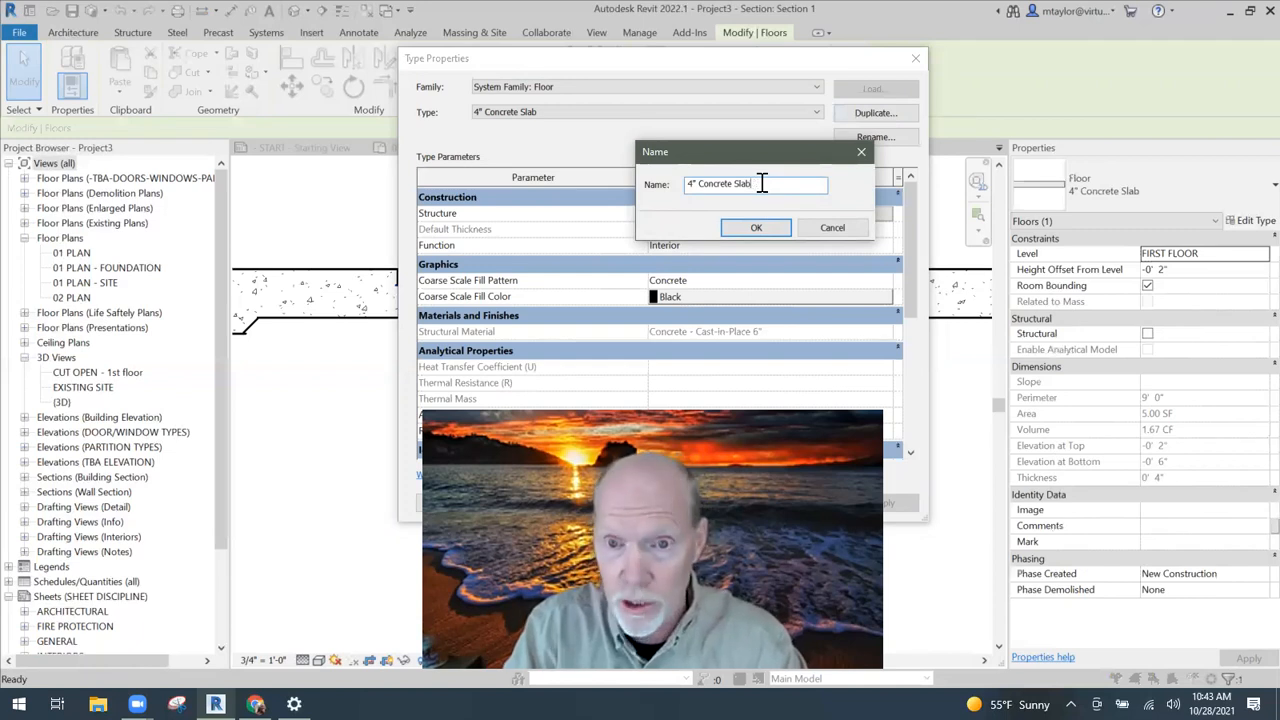
pyautogui.click(757, 229)
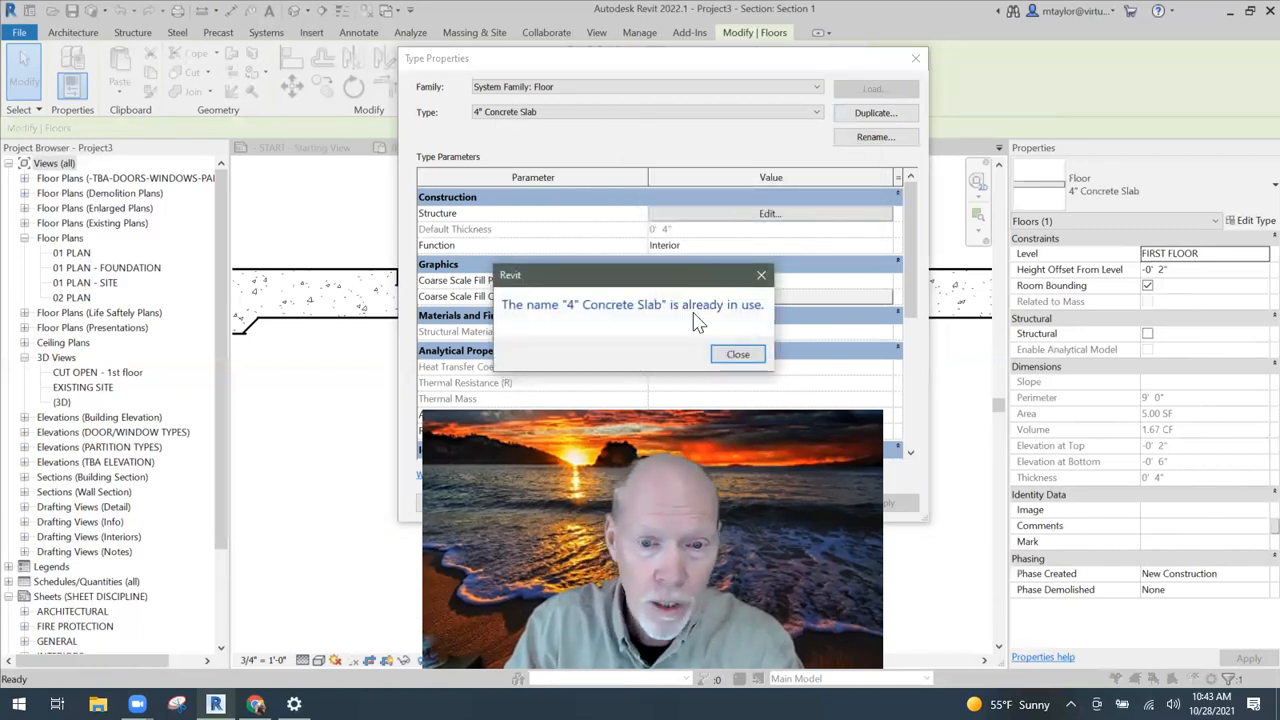
pyautogui.click(740, 354)
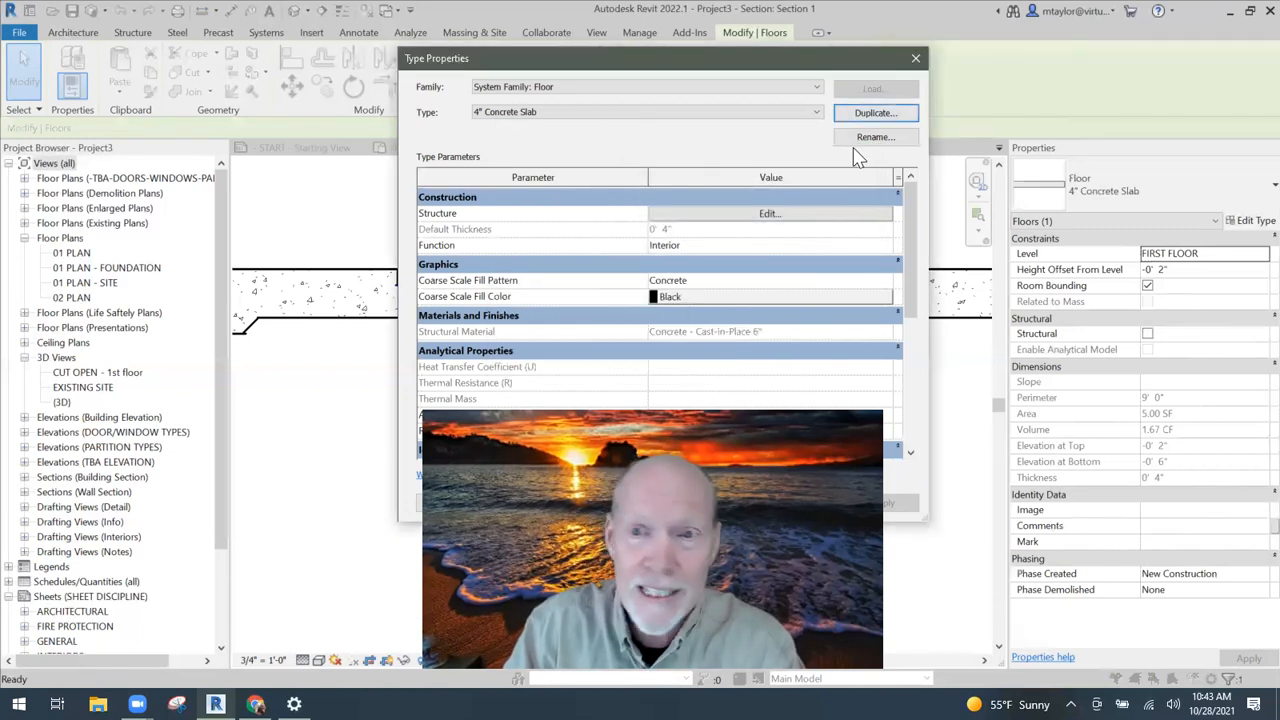
# Duplicate the floor type as 5" Concrete Slab, set its structure layer thickness to 5", and apply it to the lowered slab.
pyautogui.click(870, 113)
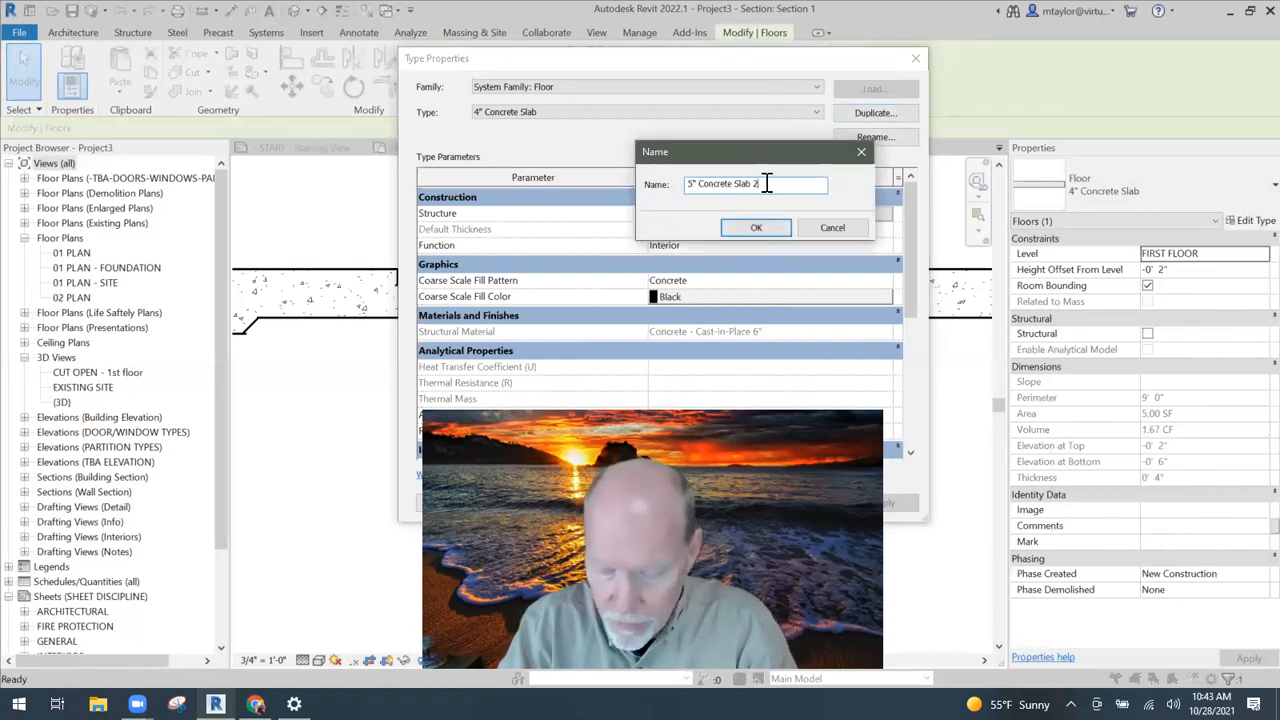
pyautogui.click(756, 227)
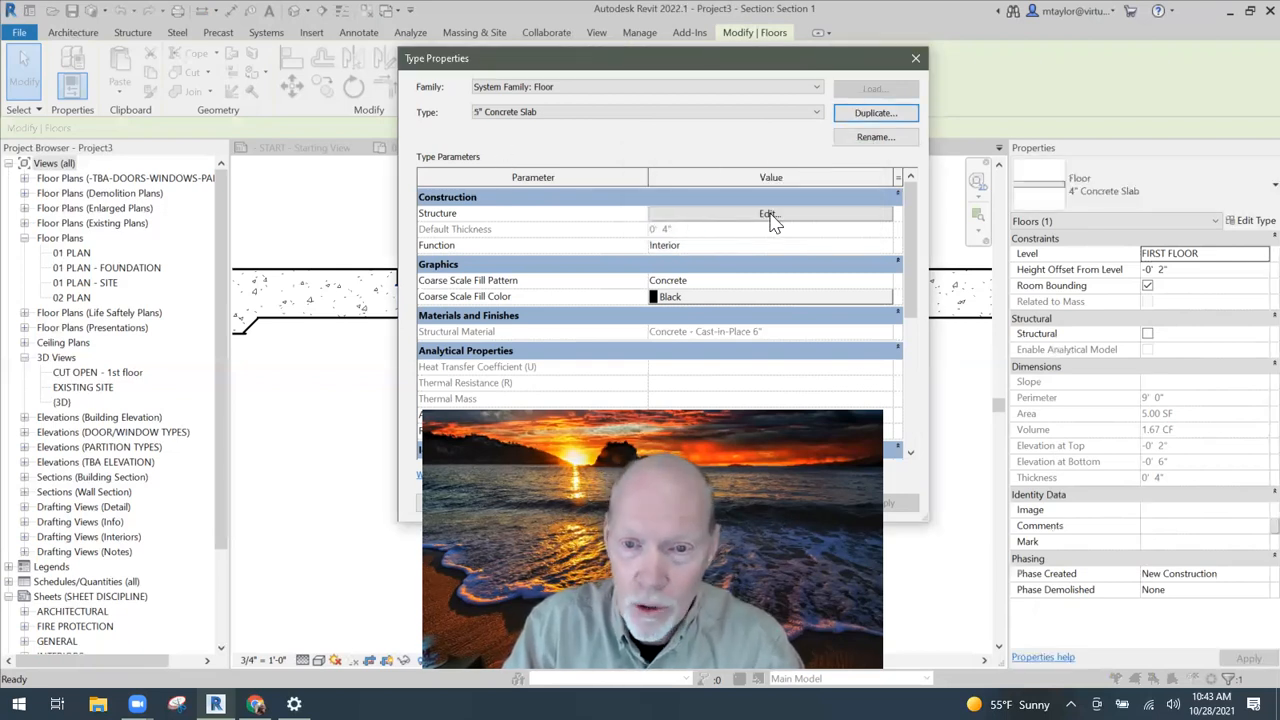
pyautogui.click(768, 215)
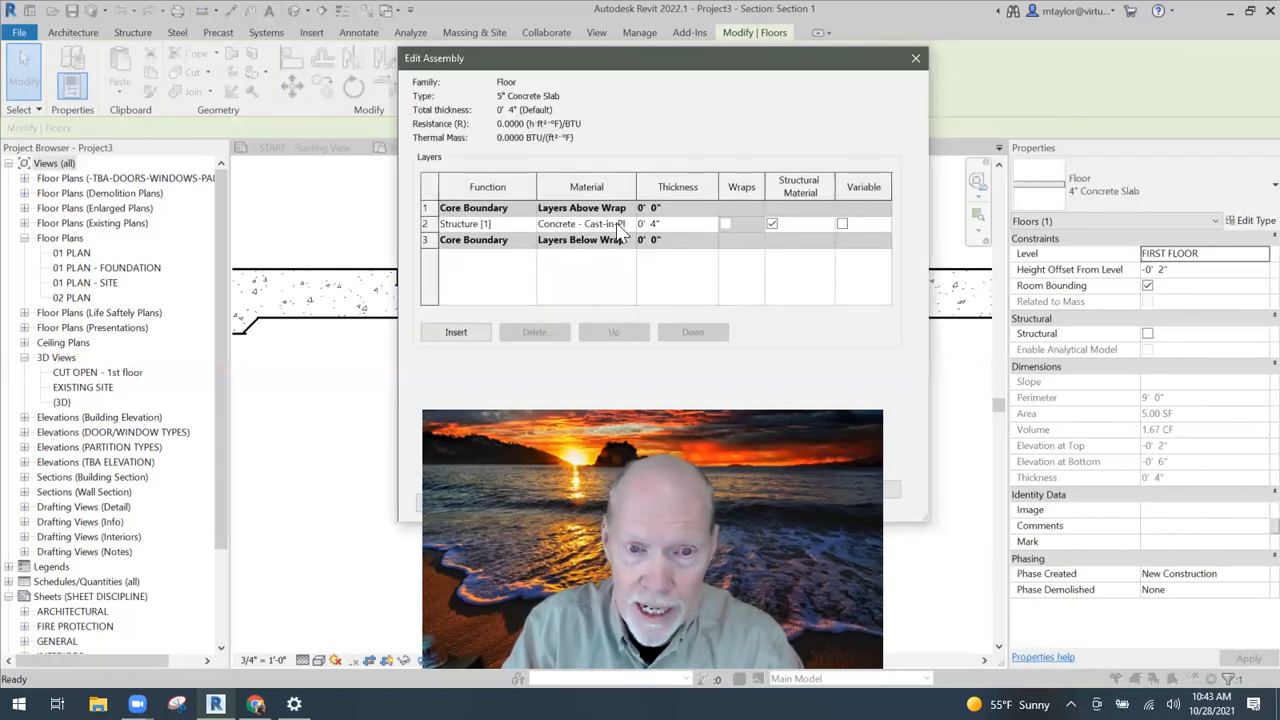
pyautogui.write('5')
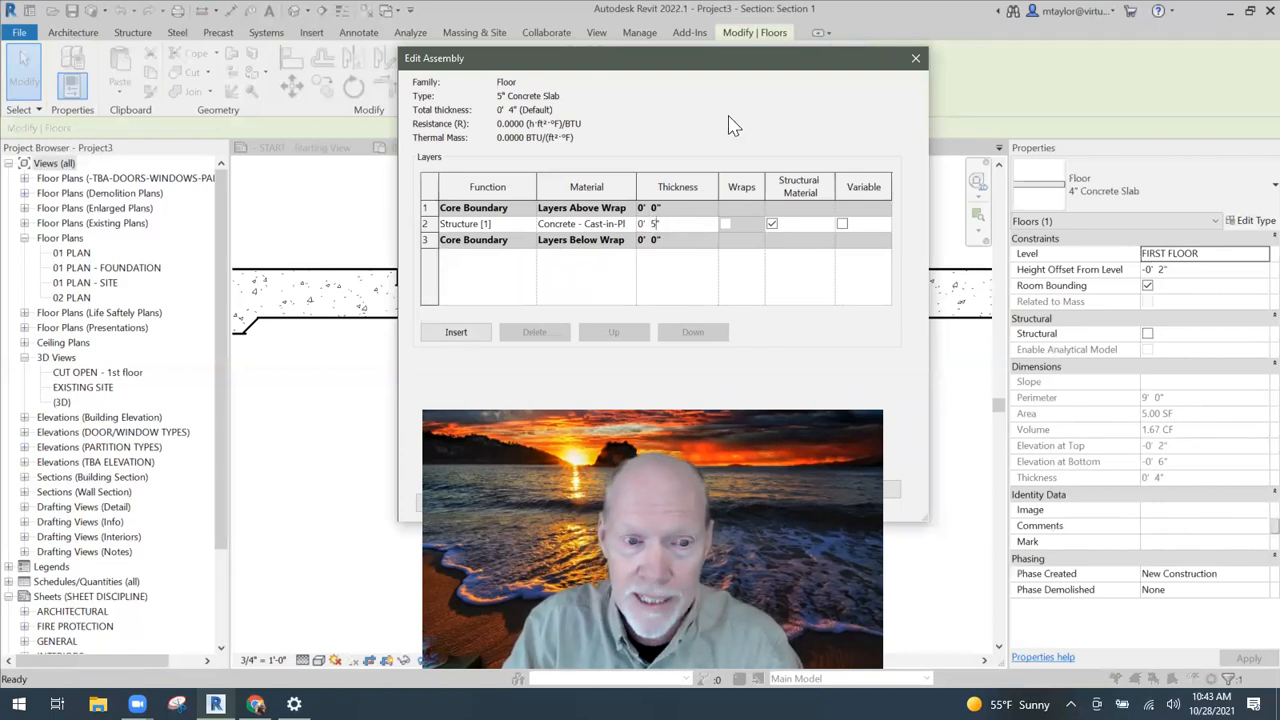
pyautogui.moveTo(743, 58); pyautogui.dragTo(970, 86)
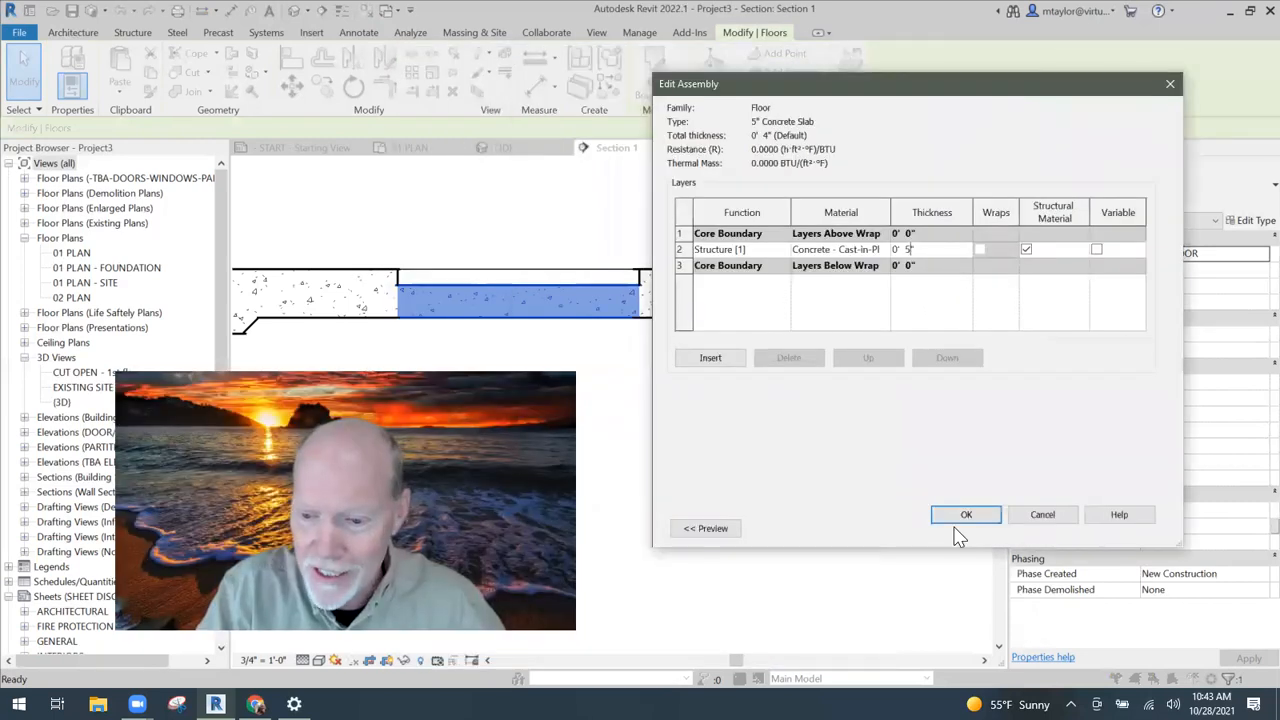
pyautogui.click(960, 517)
pyautogui.click(981, 529)
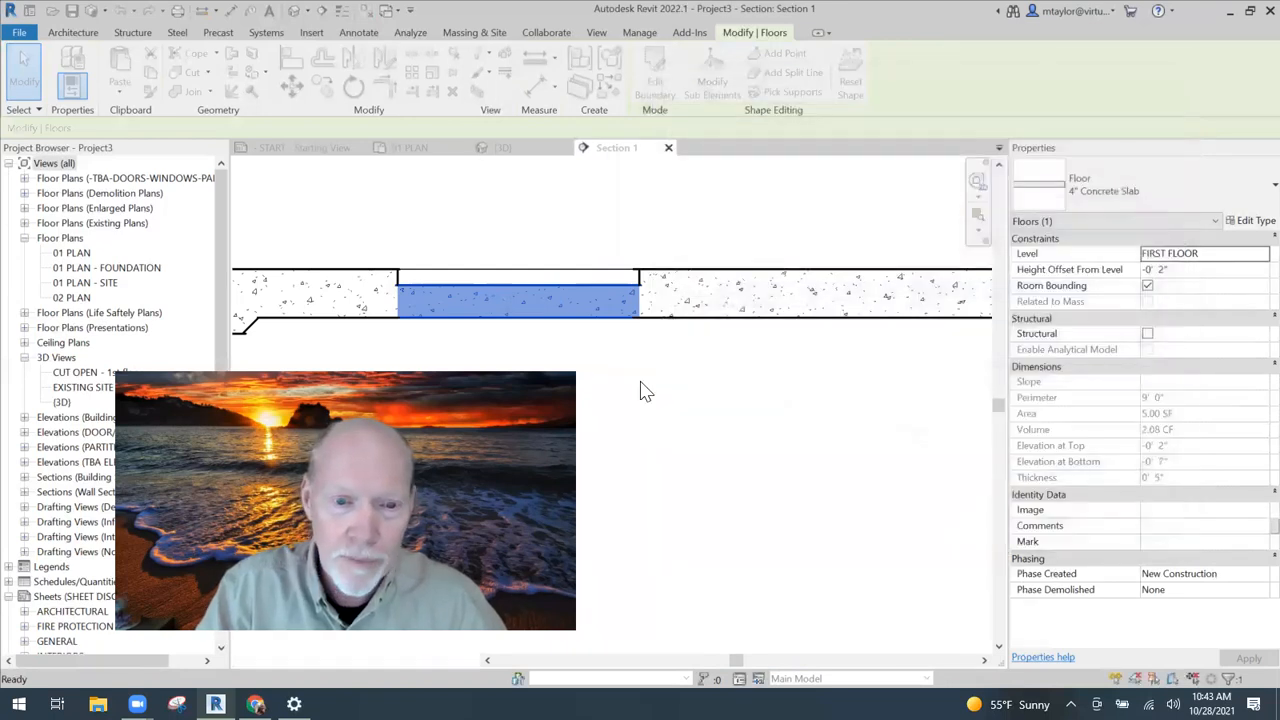
pyautogui.click(647, 400)
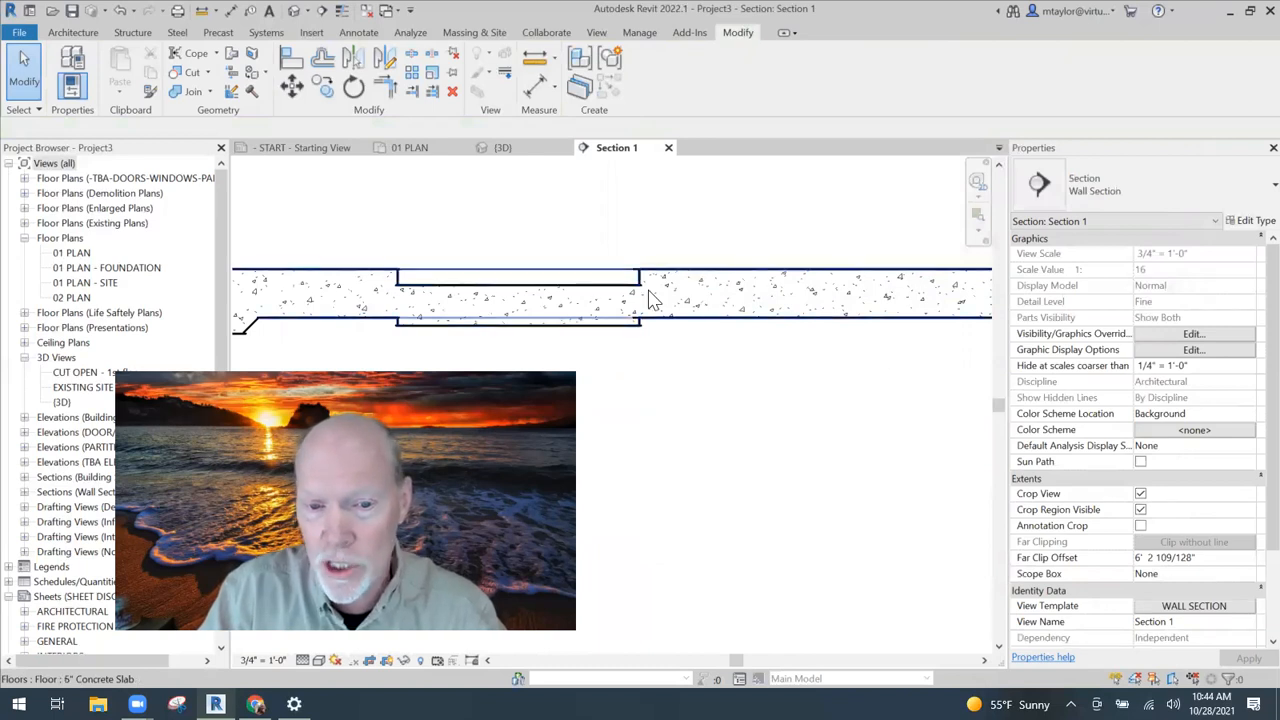
# Set the lowered 5" concrete slab's height offset from level to -1" in Section 1.
pyautogui.click(595, 312)
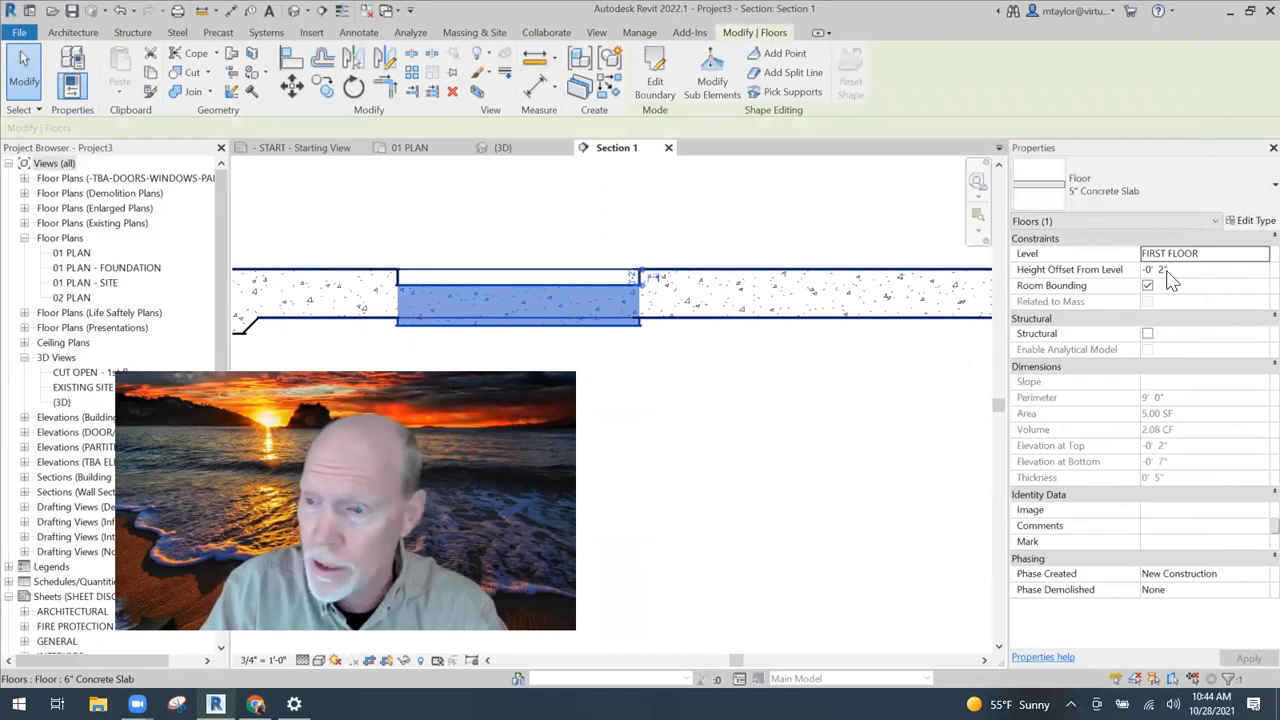
pyautogui.click(1161, 269)
pyautogui.write('1')
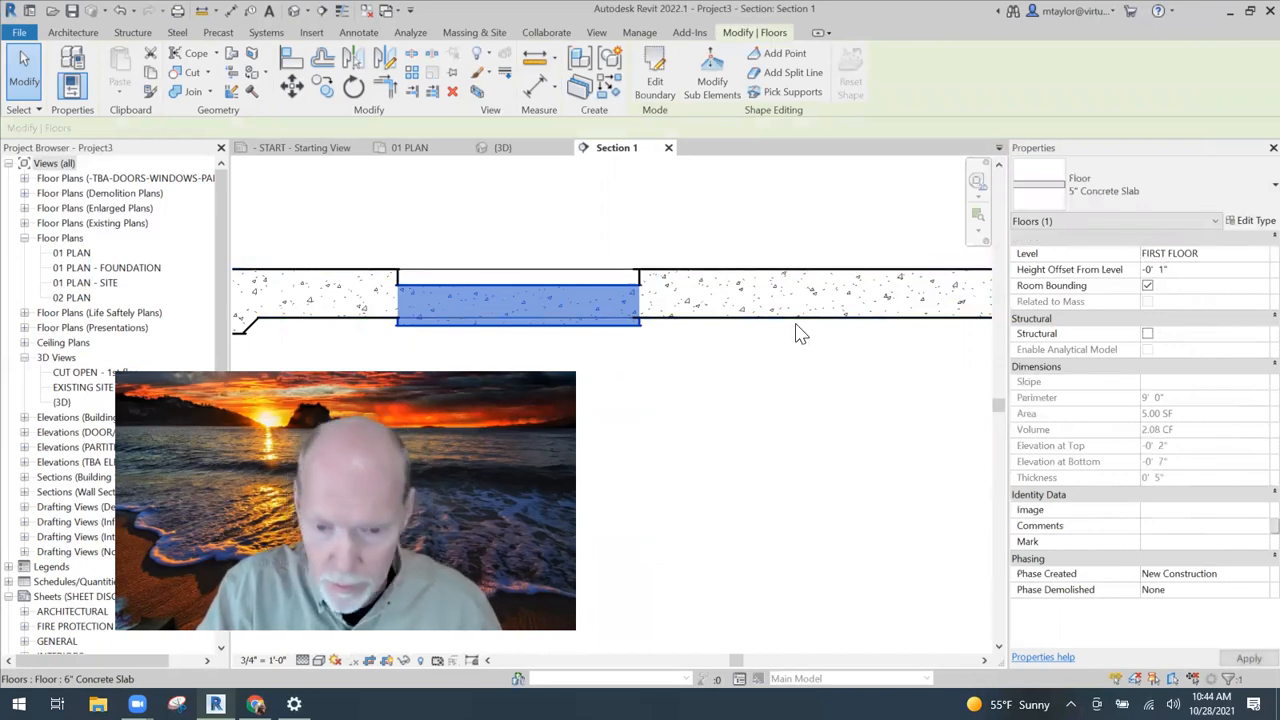
pyautogui.moveTo(633, 245); pyautogui.dragTo(632, 236, button='middle')
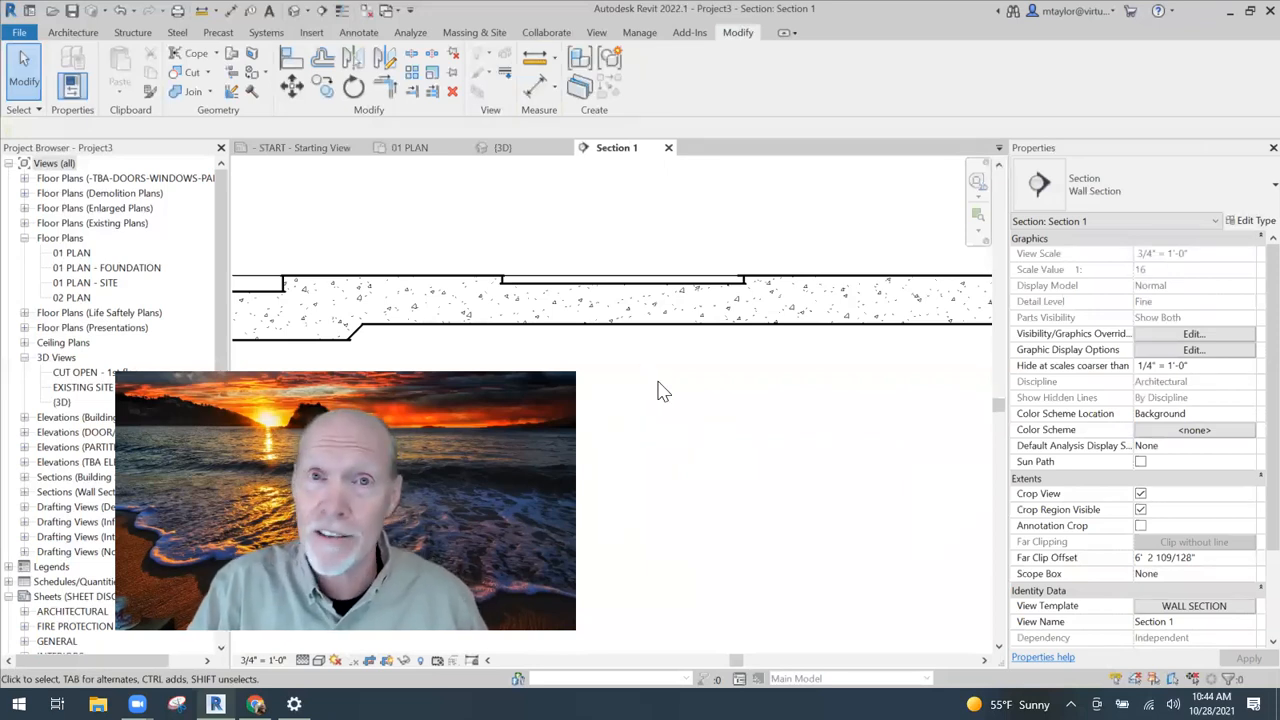
pyautogui.scroll(-1, 659, 381)
pyautogui.moveTo(664, 405); pyautogui.dragTo(625, 409, button='middle')
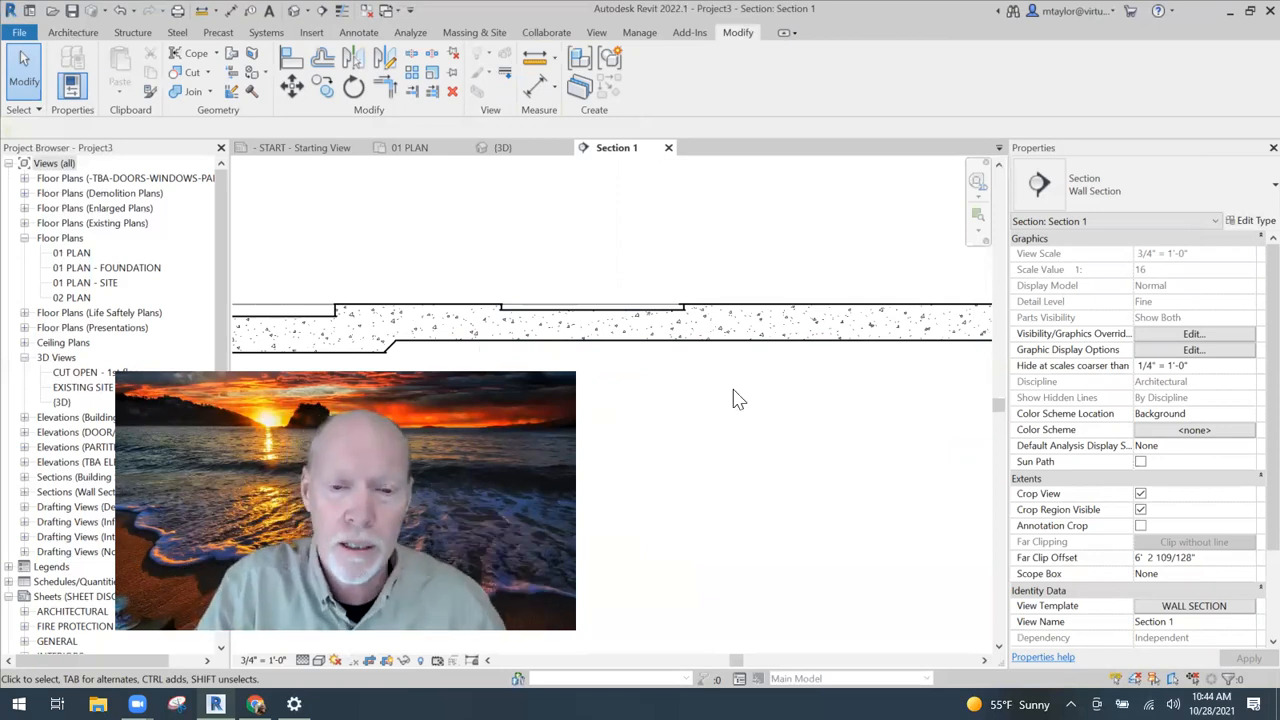
# From the 01 PLAN floor plan, create a new family using the English-Imperial template Generic Model face based.rft.
pyautogui.click(410, 147)
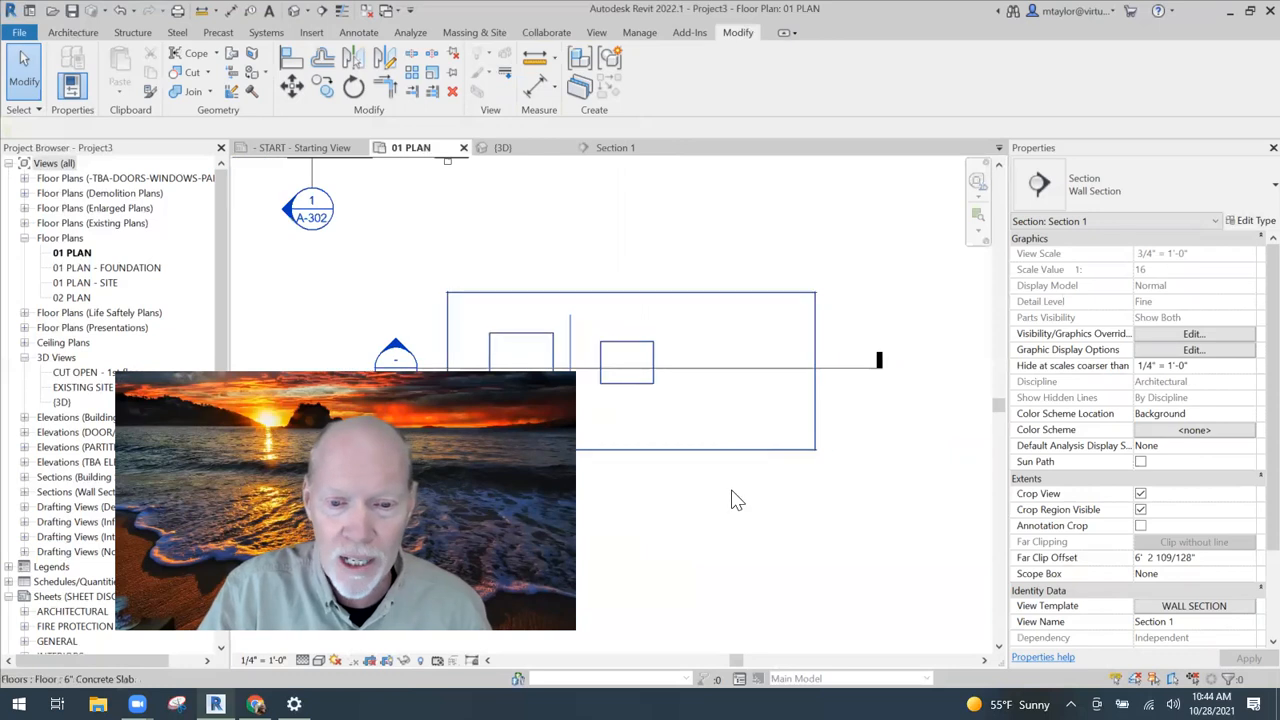
pyautogui.scroll(2, 690, 290)
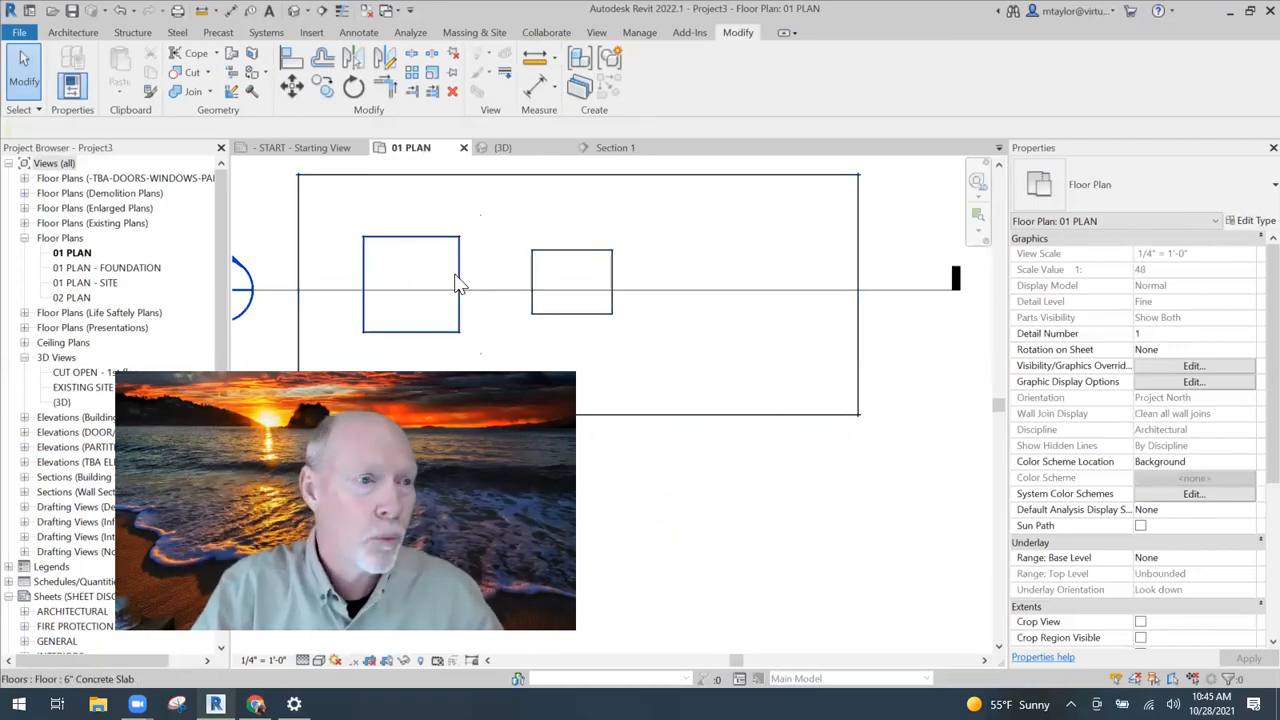
pyautogui.click(22, 32)
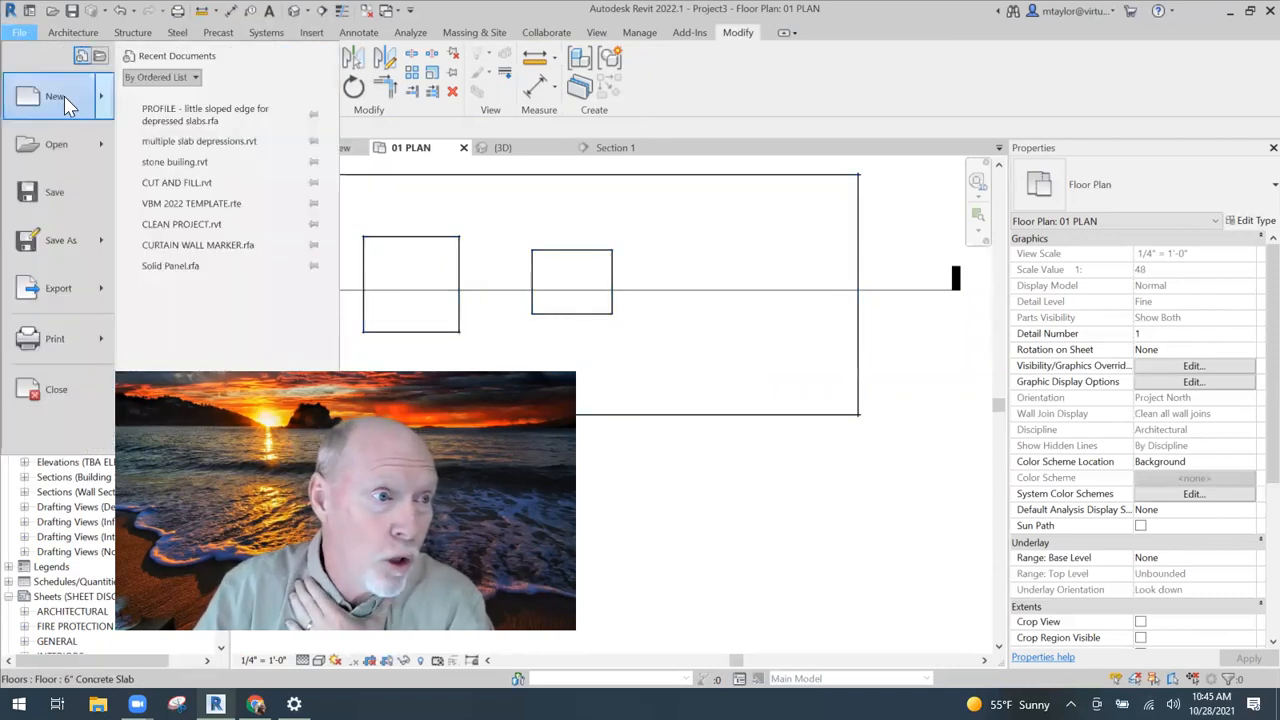
pyautogui.moveTo(64, 96)
pyautogui.click(228, 152)
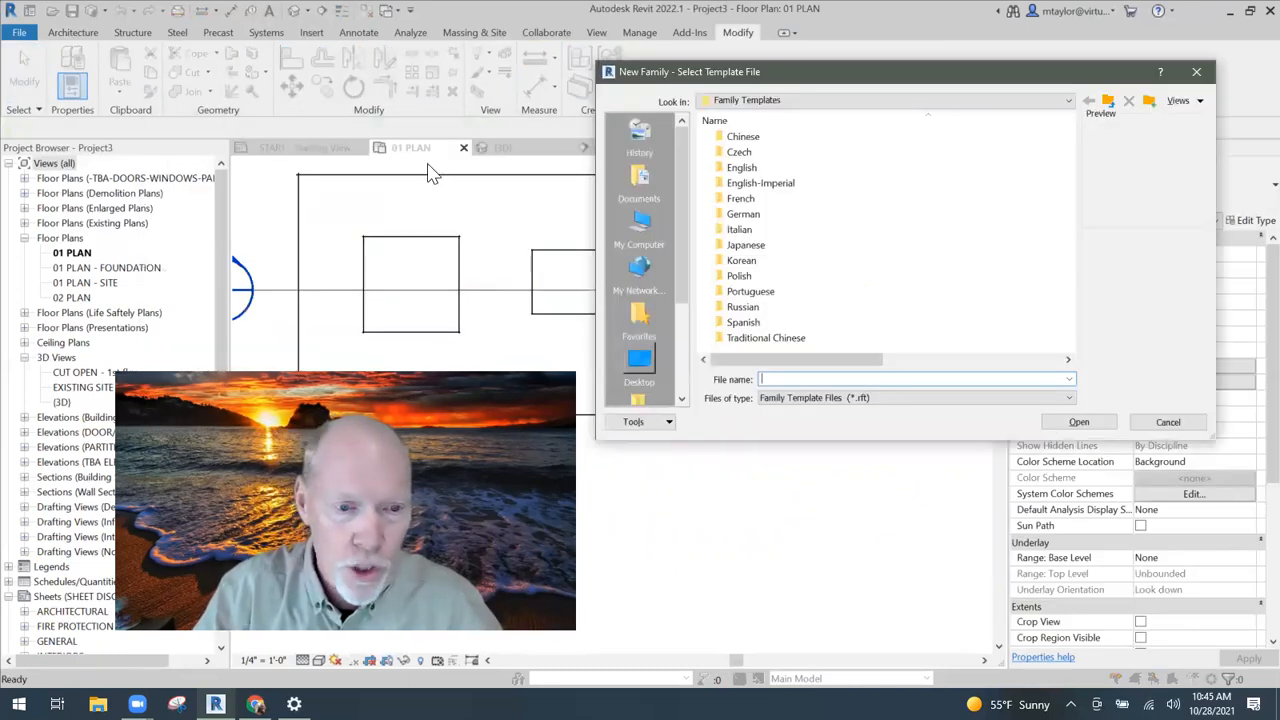
pyautogui.doubleClick(777, 187)
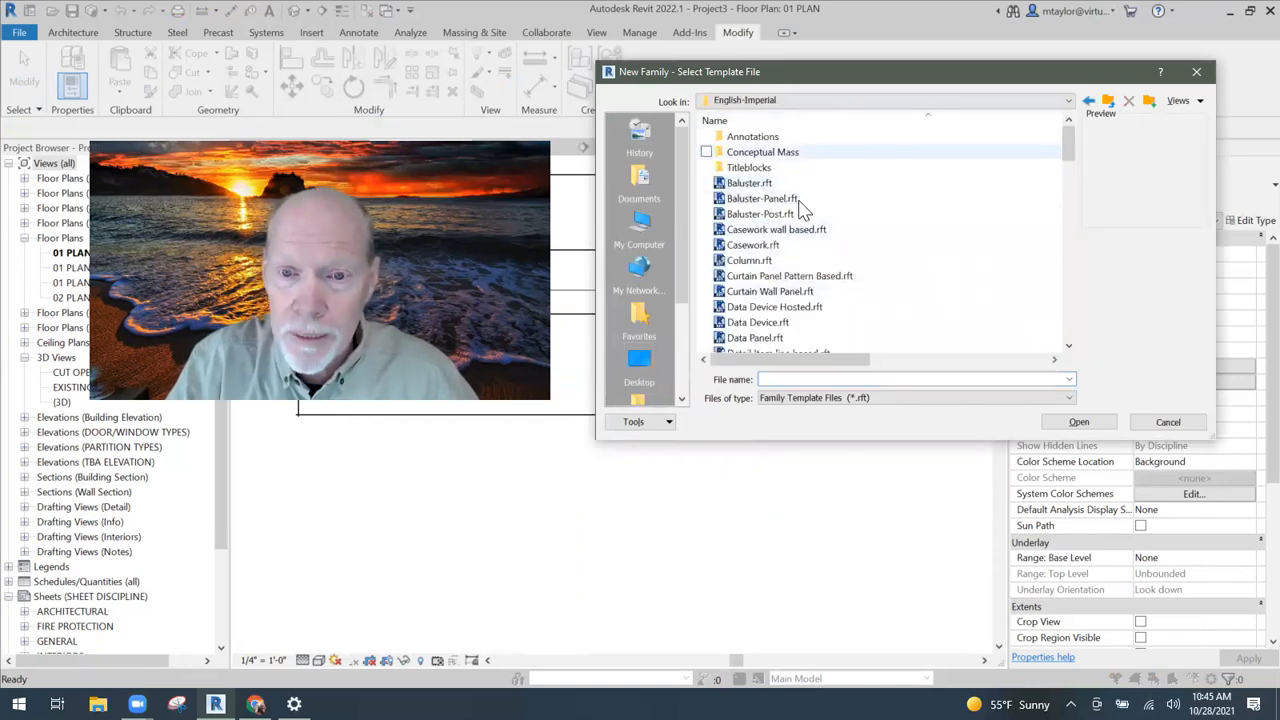
pyautogui.scroll(-5, 768, 208)
pyautogui.scroll(-6, 760, 235)
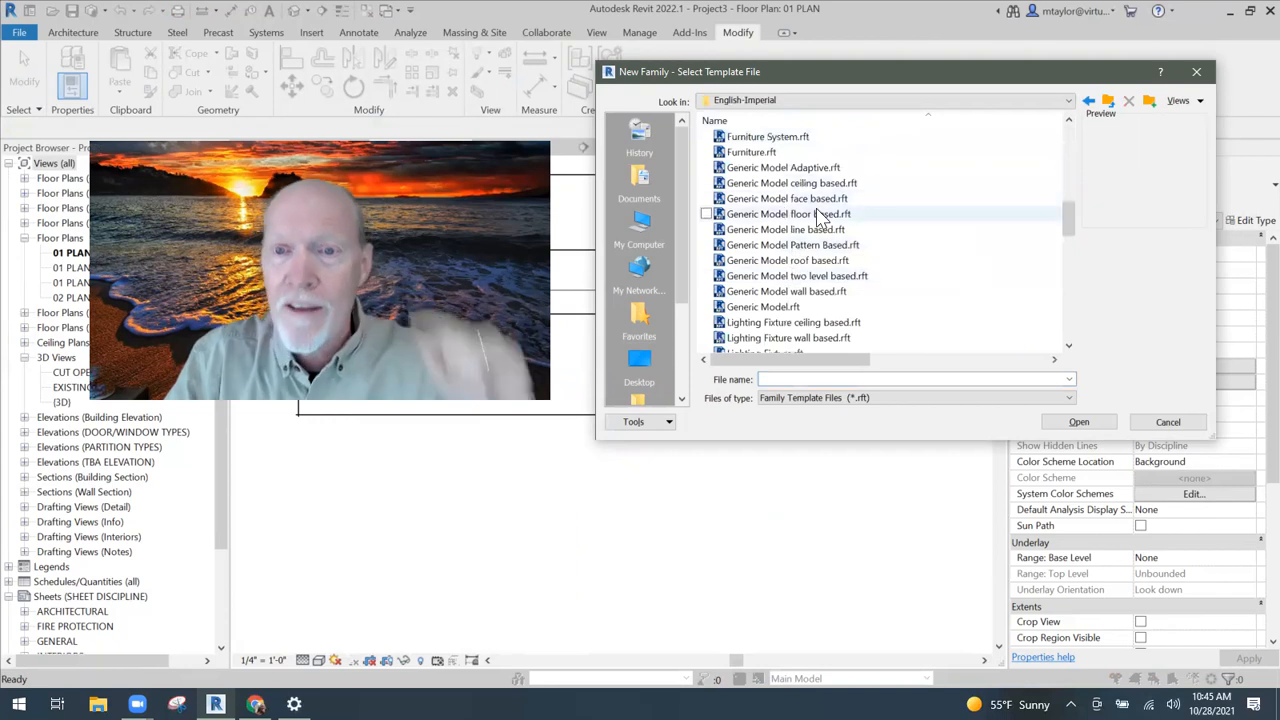
pyautogui.click(812, 199)
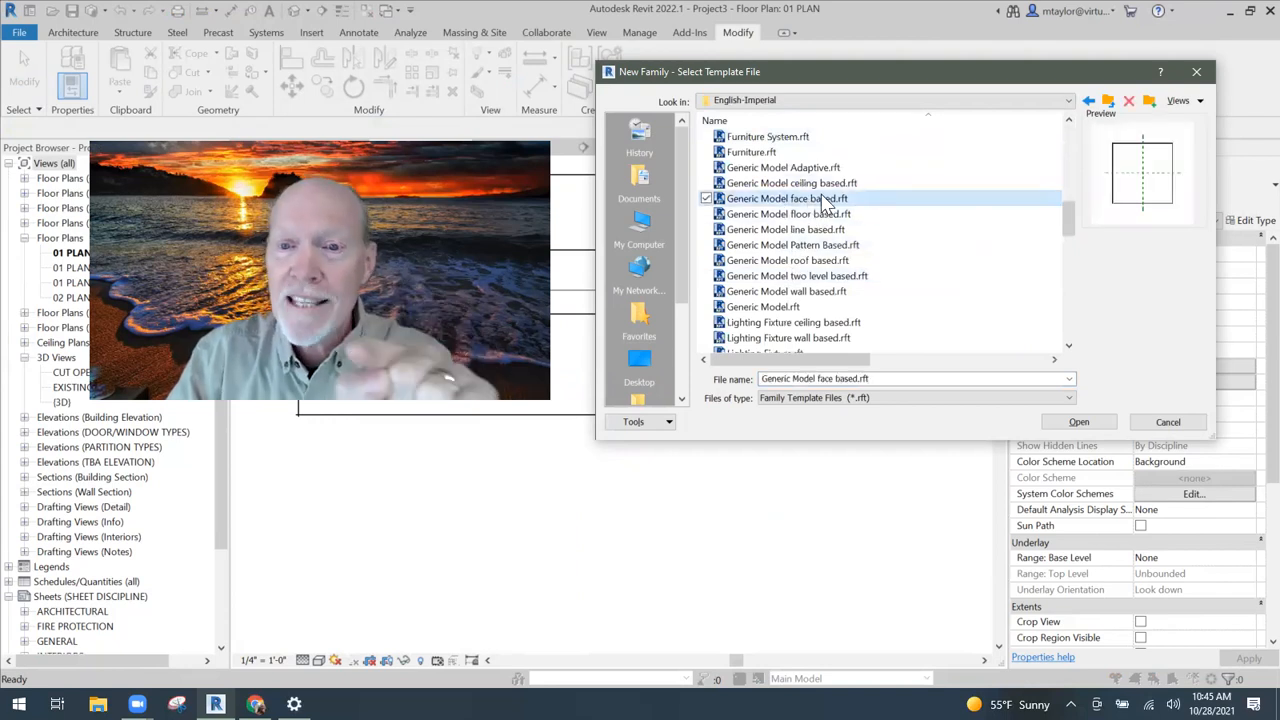
pyautogui.click(1077, 421)
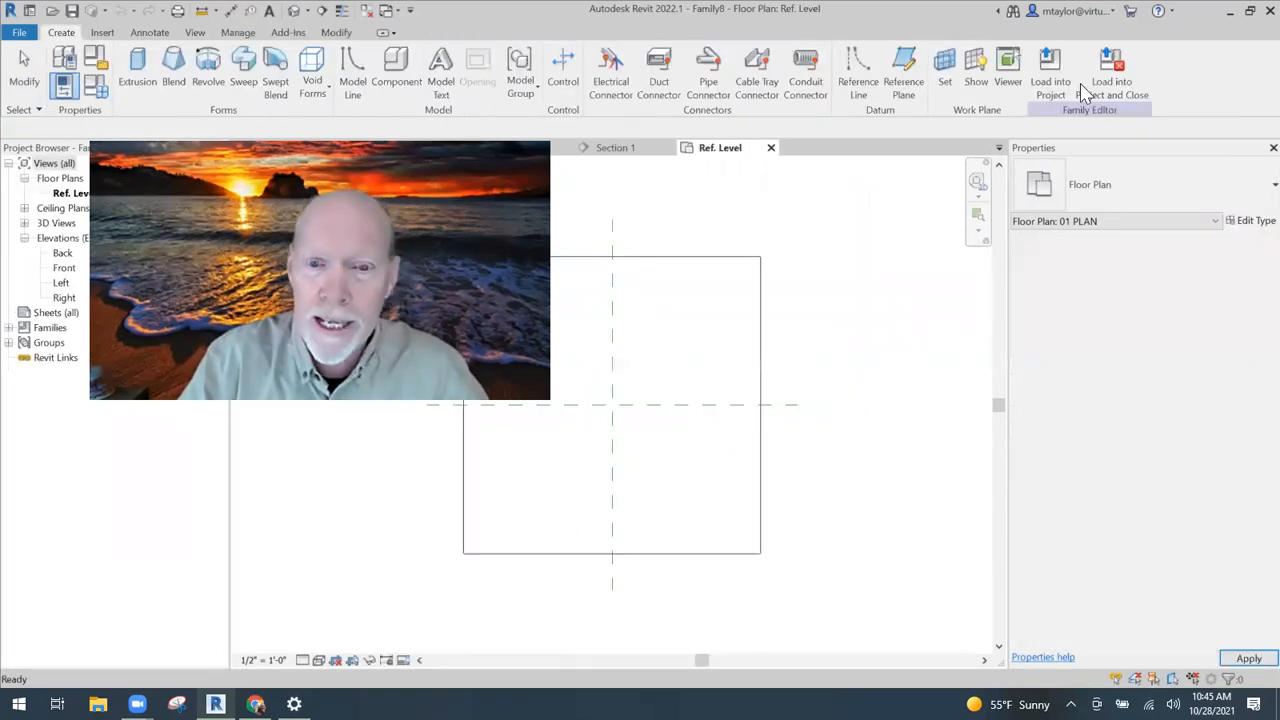
# Examine the face-based template's host block in plan and 3D, ending in the Ref. Level floor plan.
pyautogui.moveTo(780, 497); pyautogui.dragTo(618, 483, button='middle')
pyautogui.scroll(1, 605, 441)
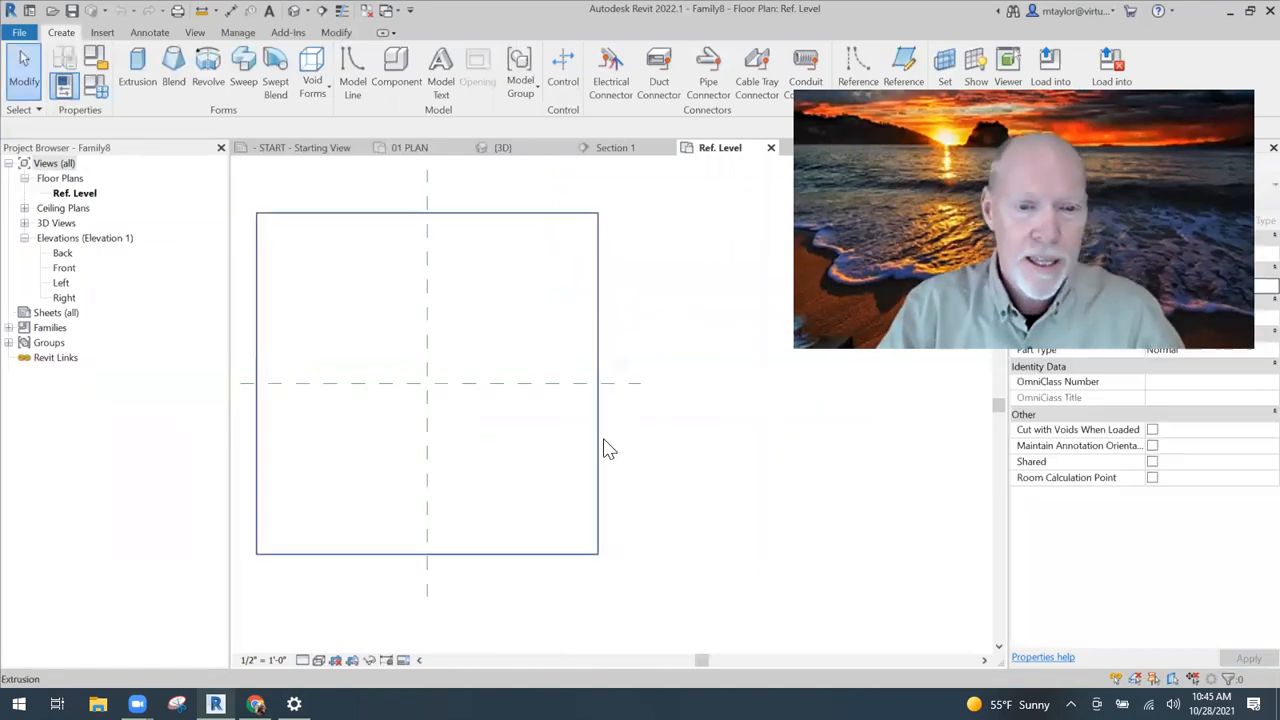
pyautogui.scroll(-1, 700, 455)
pyautogui.moveTo(714, 463); pyautogui.dragTo(723, 463, button='middle')
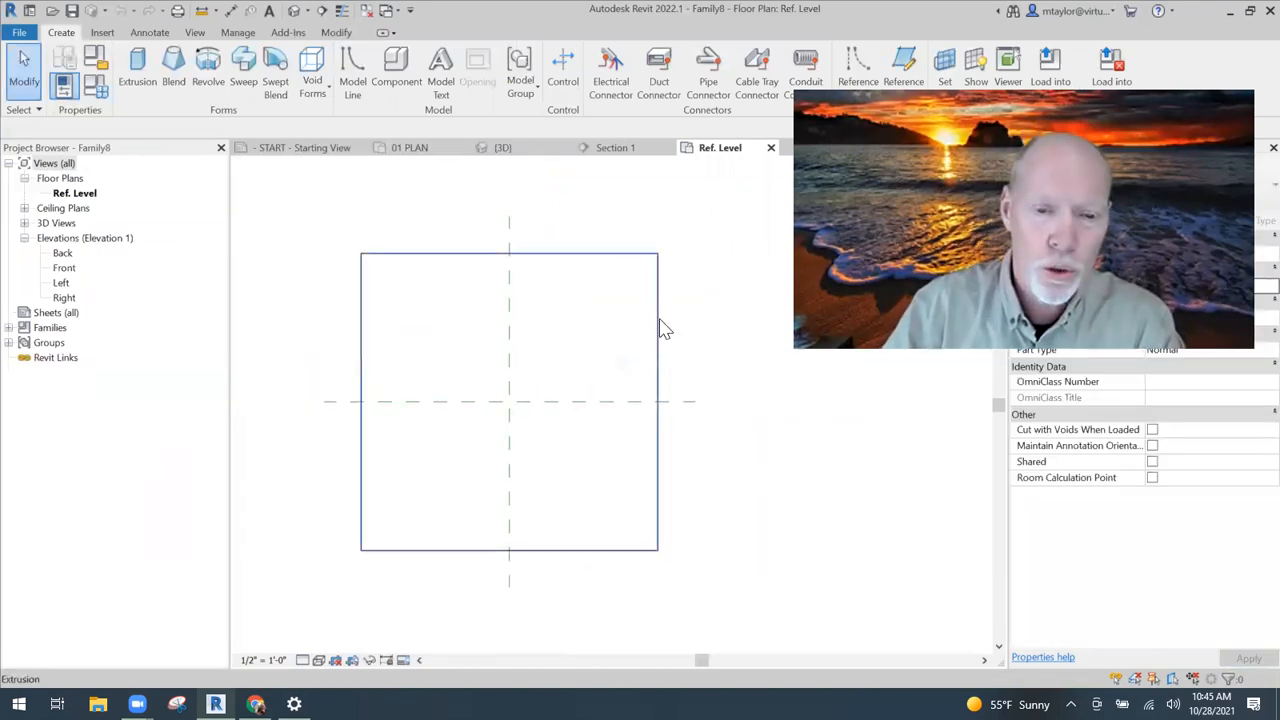
pyautogui.click(294, 11)
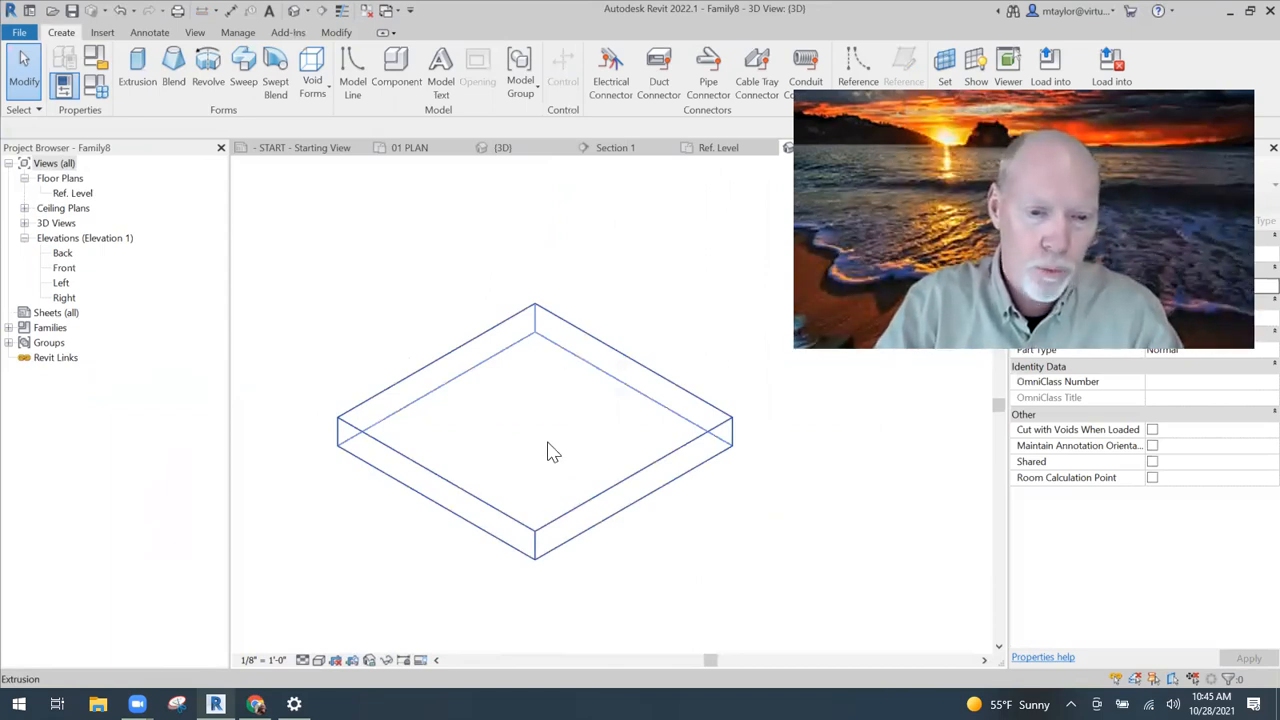
pyautogui.click(72, 193)
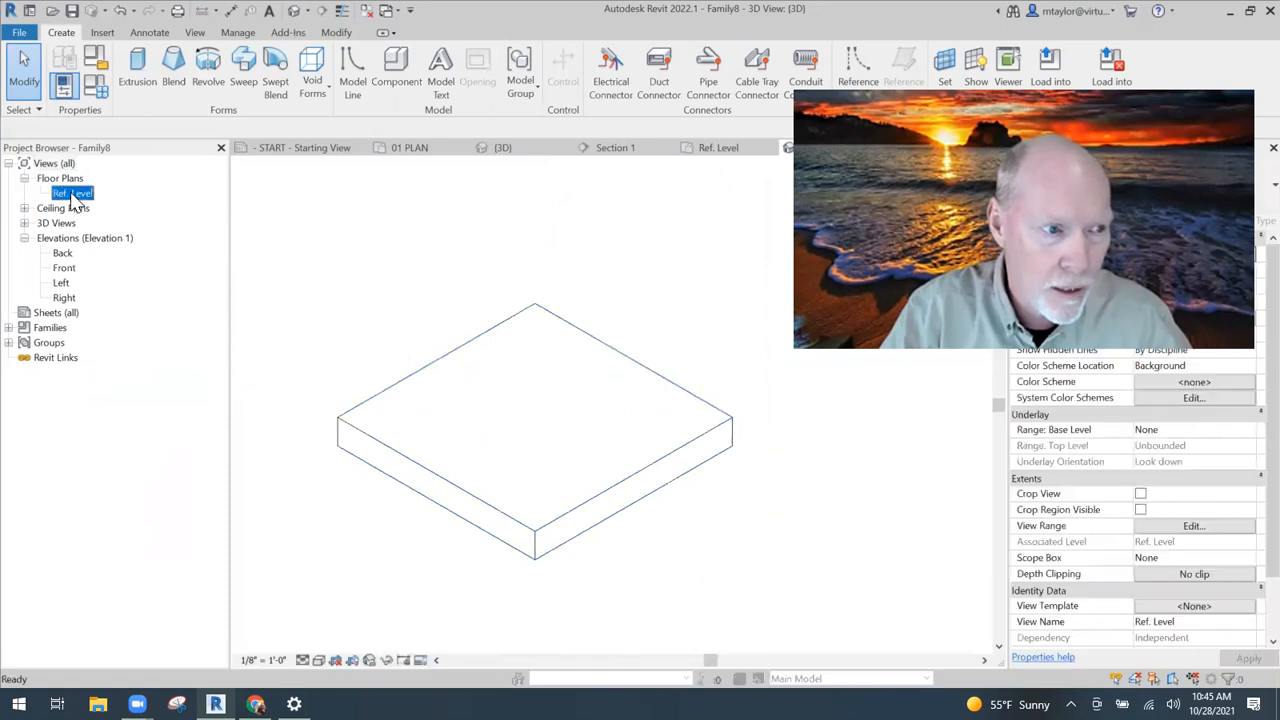
pyautogui.doubleClick(74, 193)
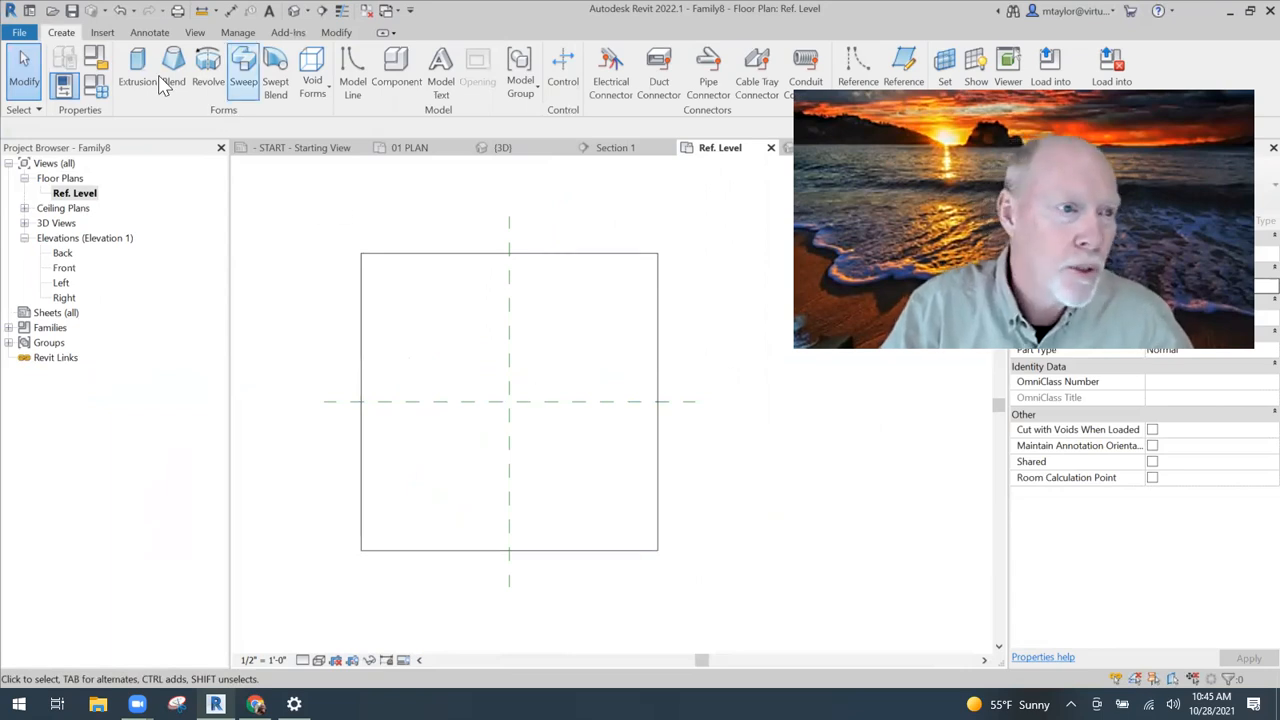
# Create a solid extrusion from a rectangle about 1'-10" by 1'-1", starting at the intersection of the reference planes.
pyautogui.click(139, 62)
pyautogui.click(601, 55)
pyautogui.click(509, 402)
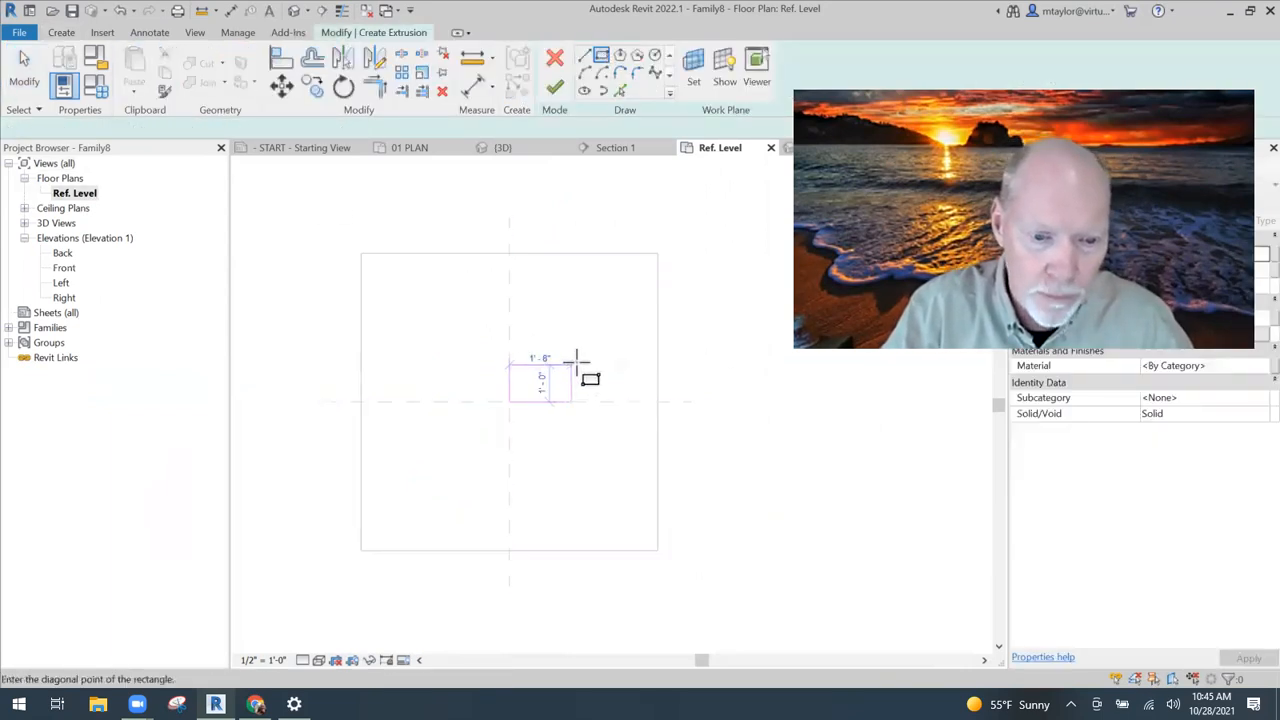
pyautogui.click(577, 362)
pyautogui.click(555, 89)
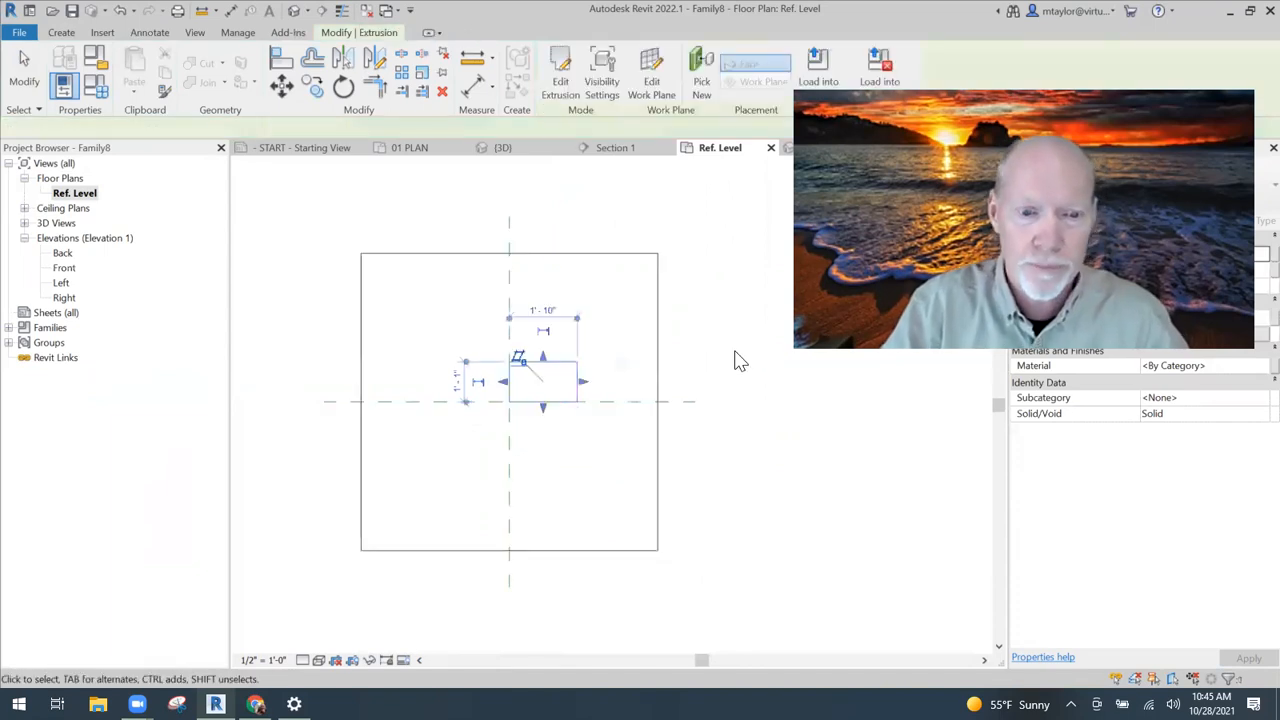
pyautogui.click(735, 361)
pyautogui.moveTo(699, 344); pyautogui.dragTo(674, 332, button='middle')
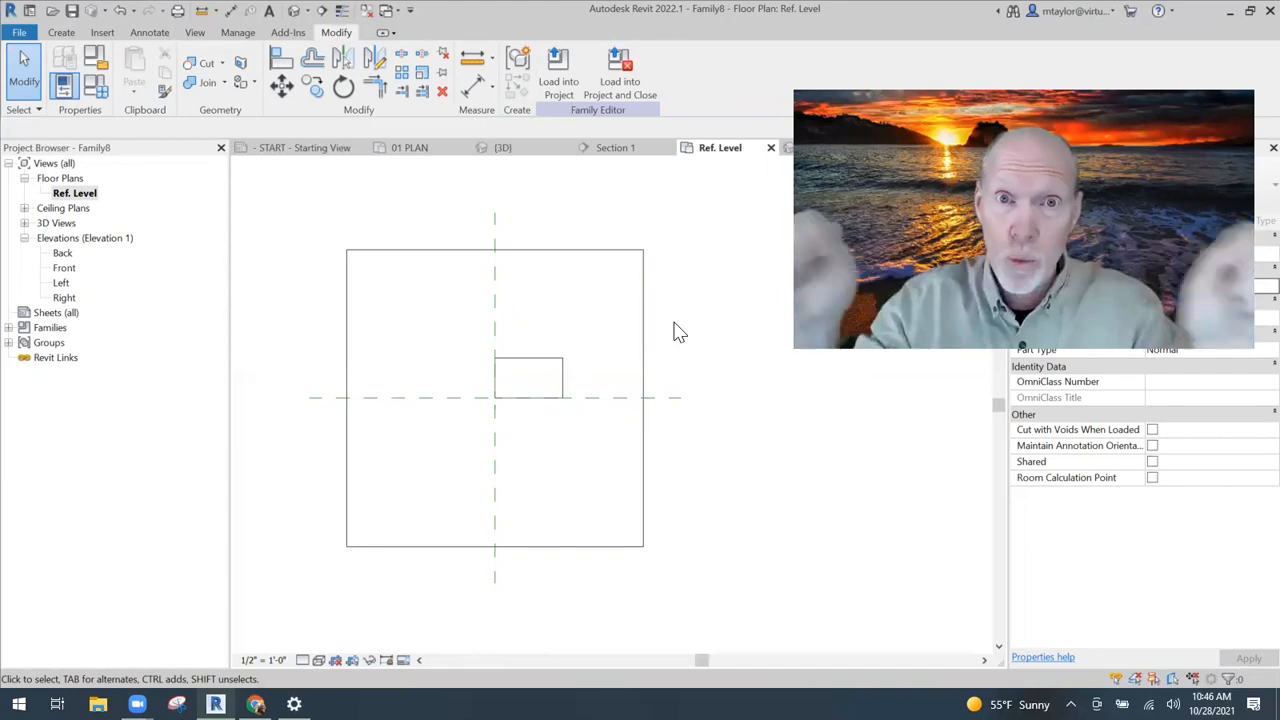
pyautogui.scroll(3, 585, 382)
pyautogui.scroll(-2, 603, 382)
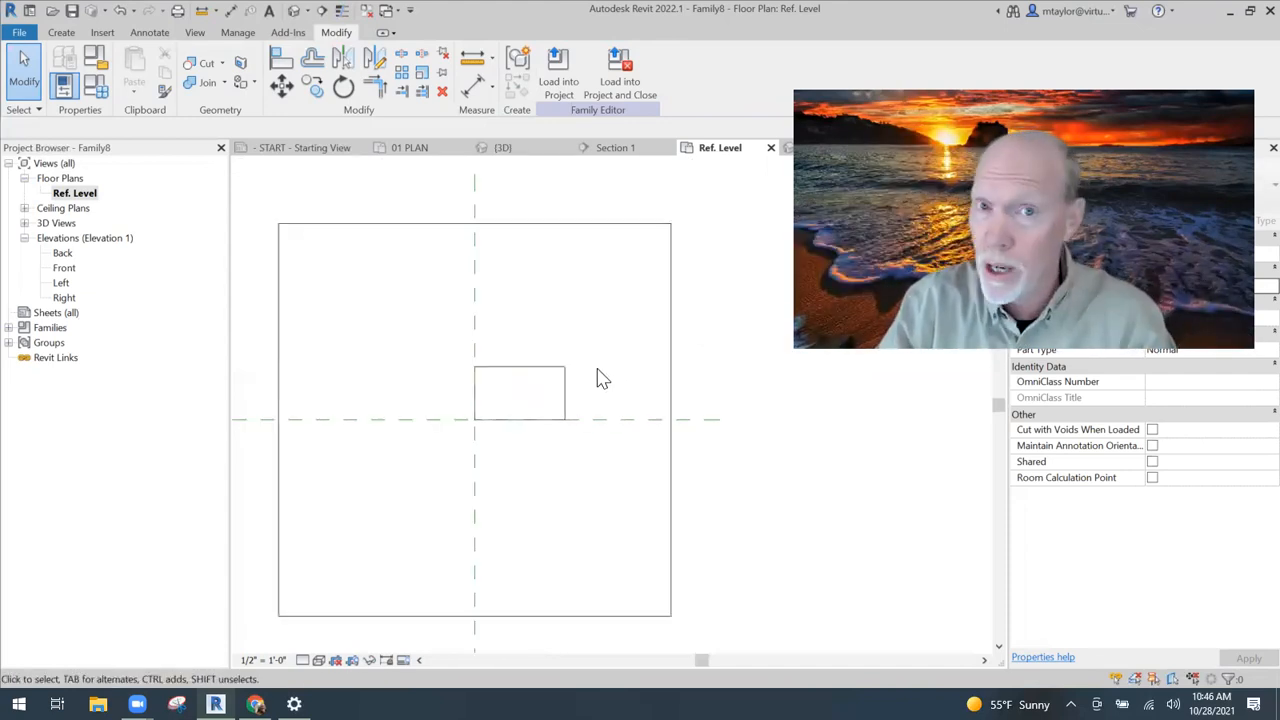
# Add an instance family parameter named length in Family Types and set its value to 3' 0".
pyautogui.click(103, 88)
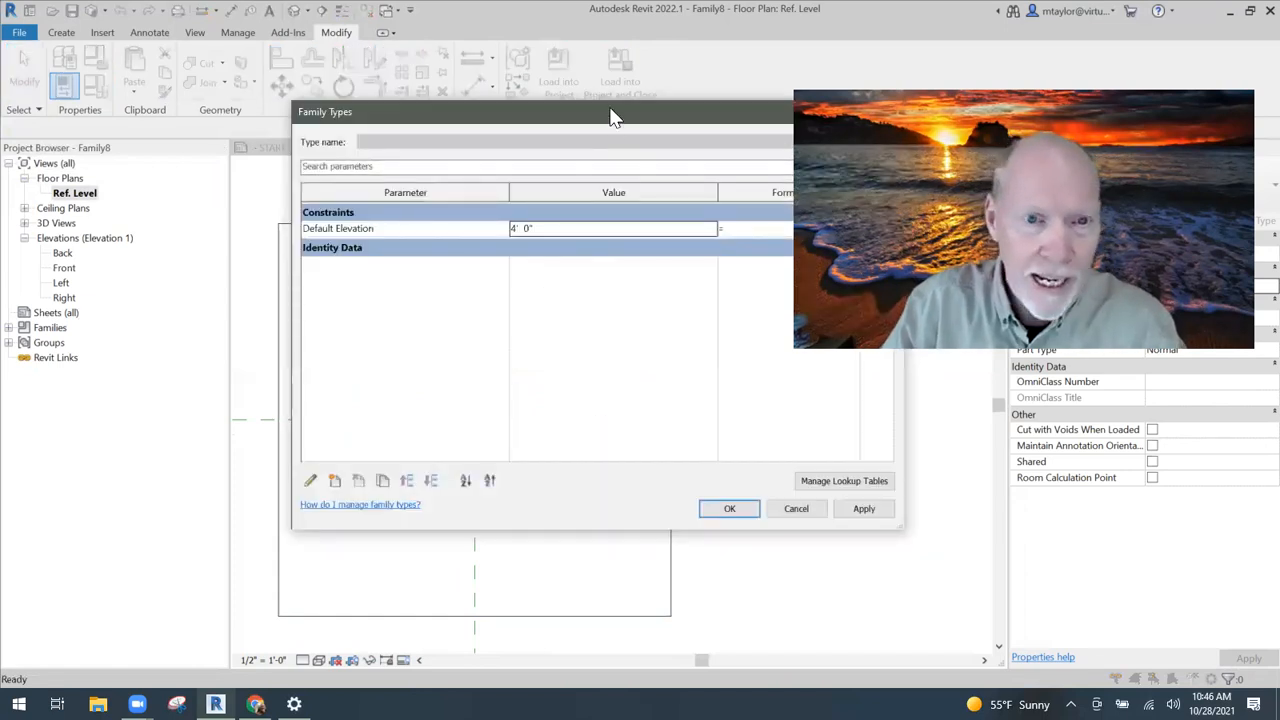
pyautogui.moveTo(612, 117); pyautogui.dragTo(482, 75)
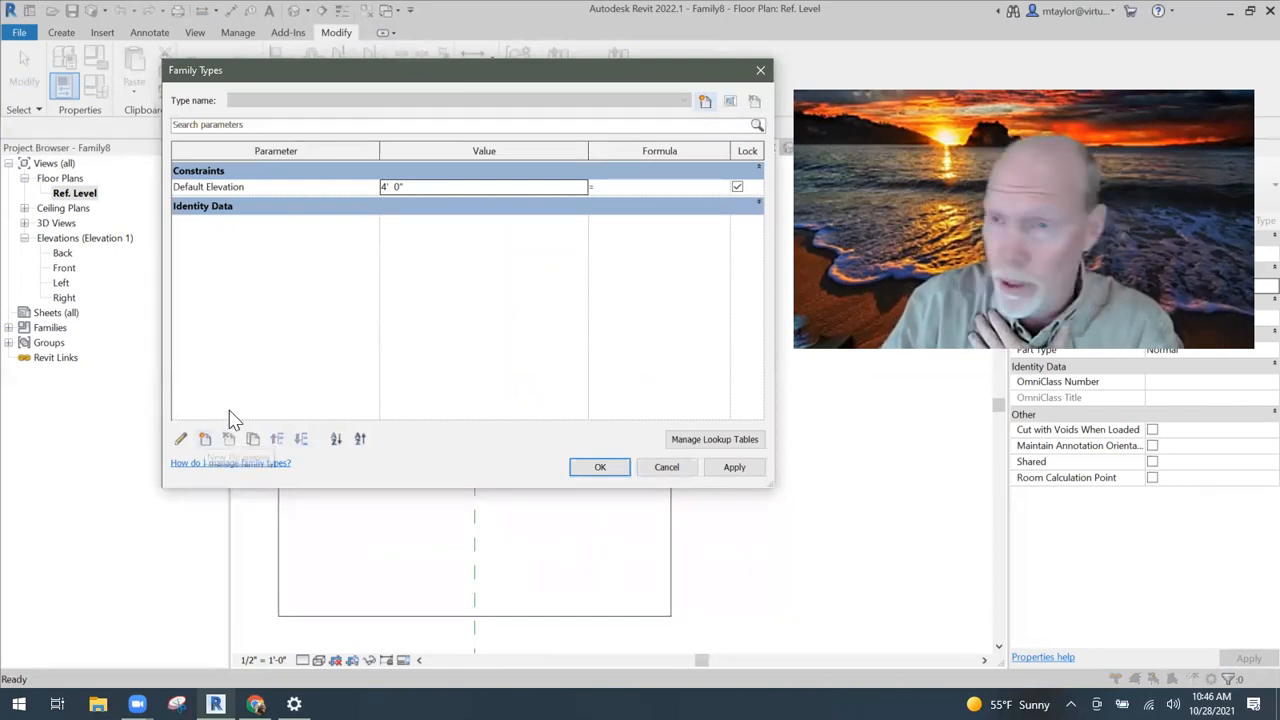
pyautogui.click(203, 440)
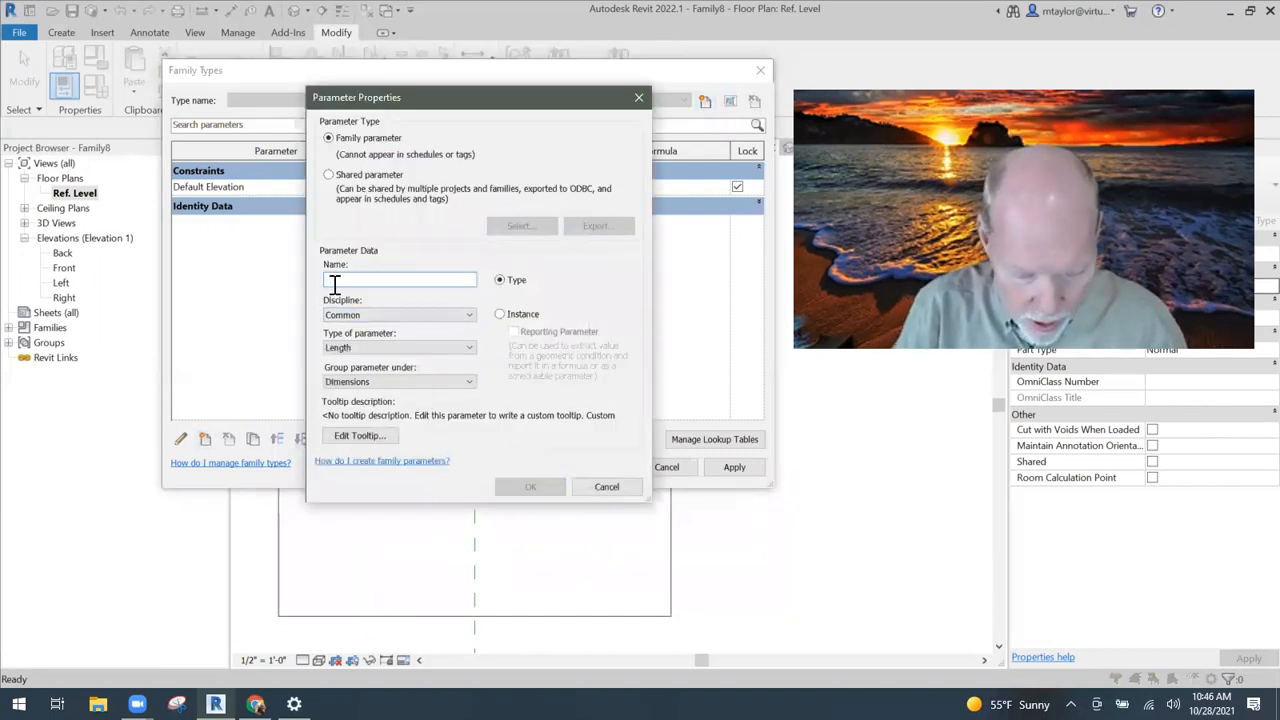
pyautogui.write('LEN')
pyautogui.write('length')
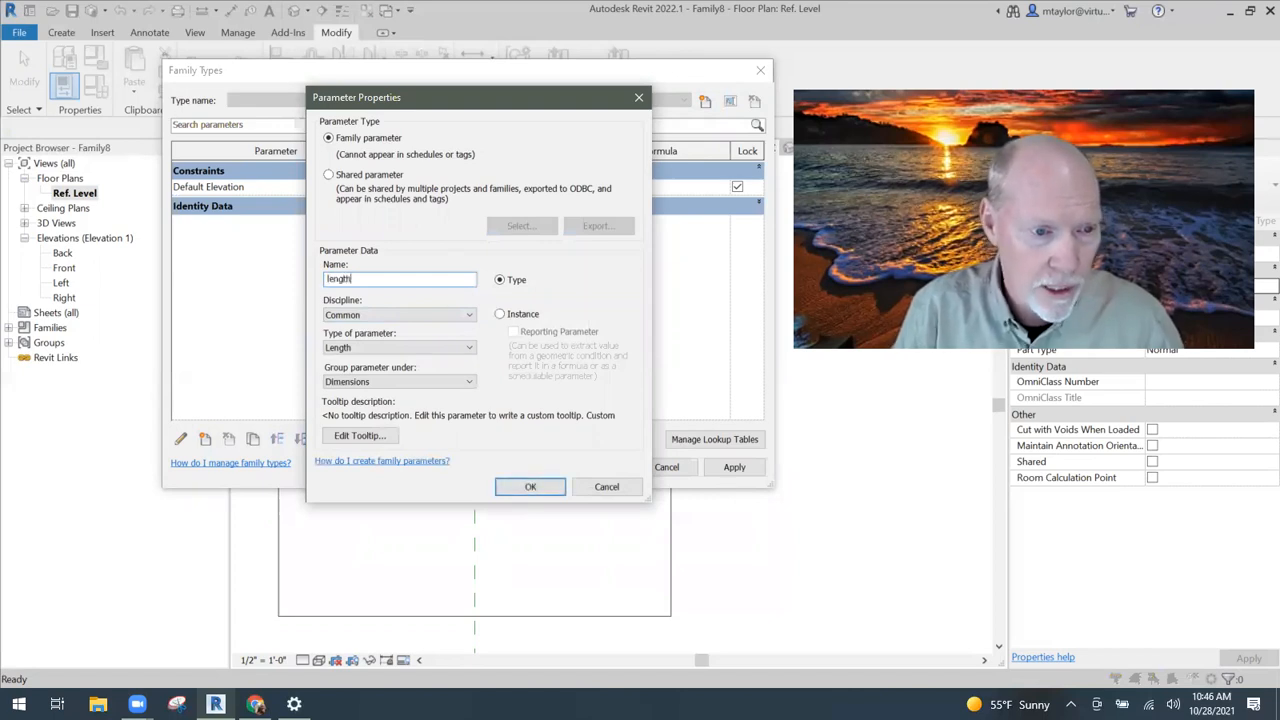
pyautogui.click(501, 316)
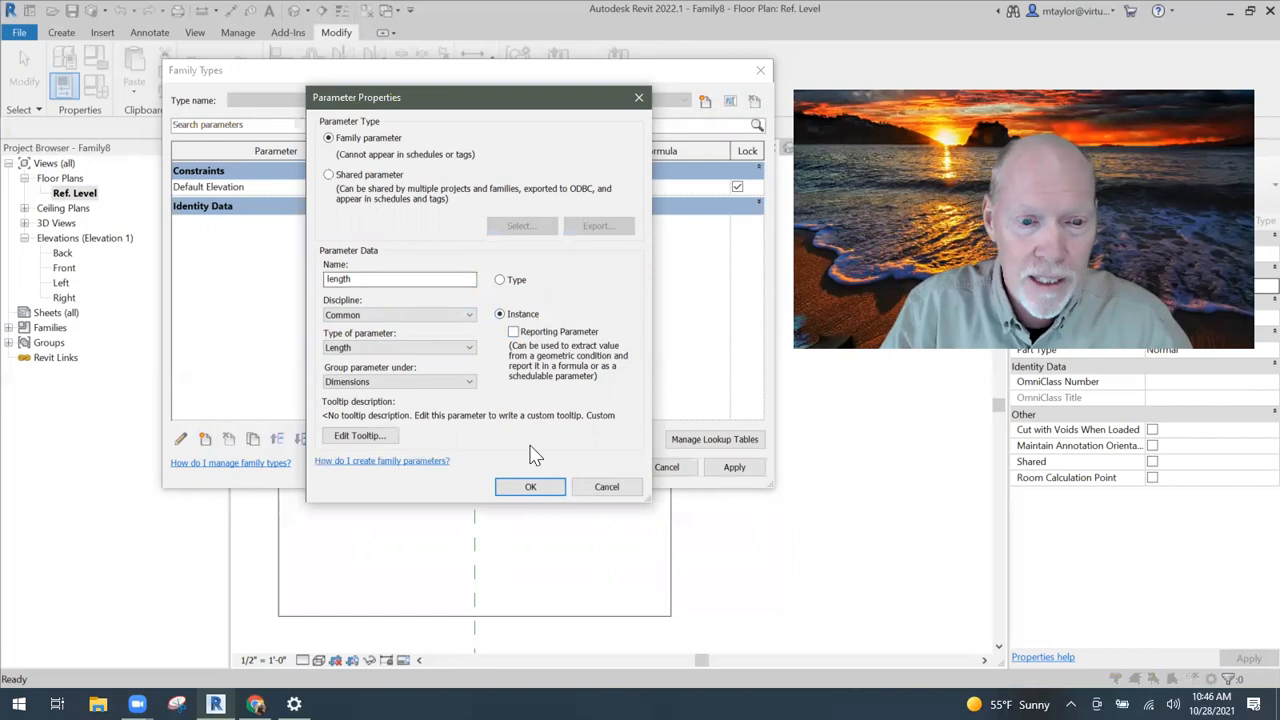
pyautogui.click(530, 487)
pyautogui.click(418, 222)
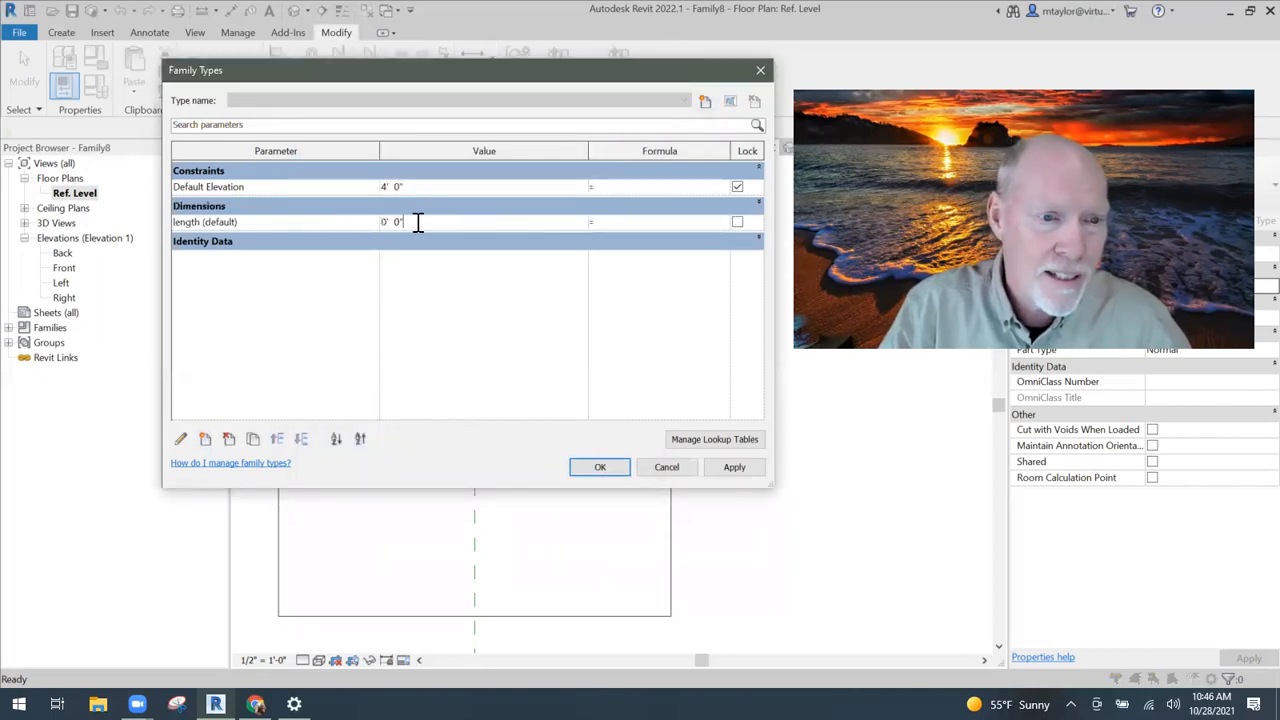
pyautogui.write('3')
pyautogui.press('Return')
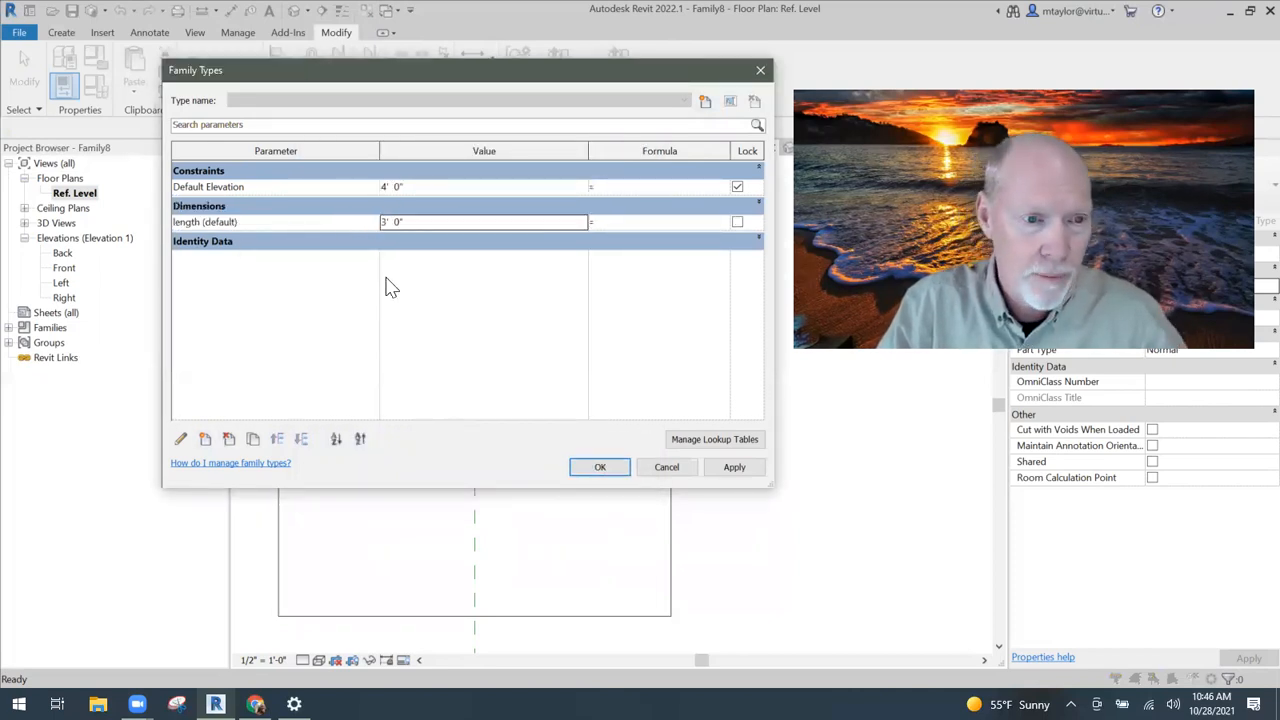
# Add an instance family parameter named width and set its value to 1' 0".
pyautogui.click(205, 440)
pyautogui.write('w')
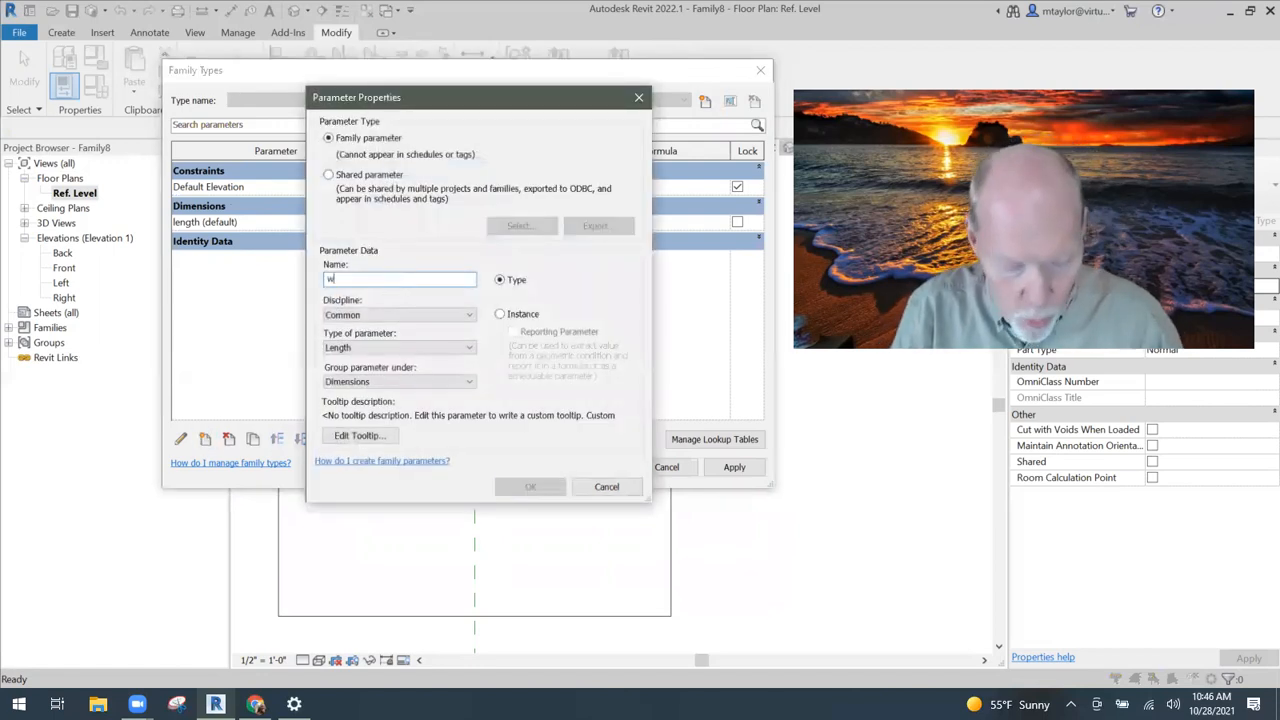
pyautogui.write('idth')
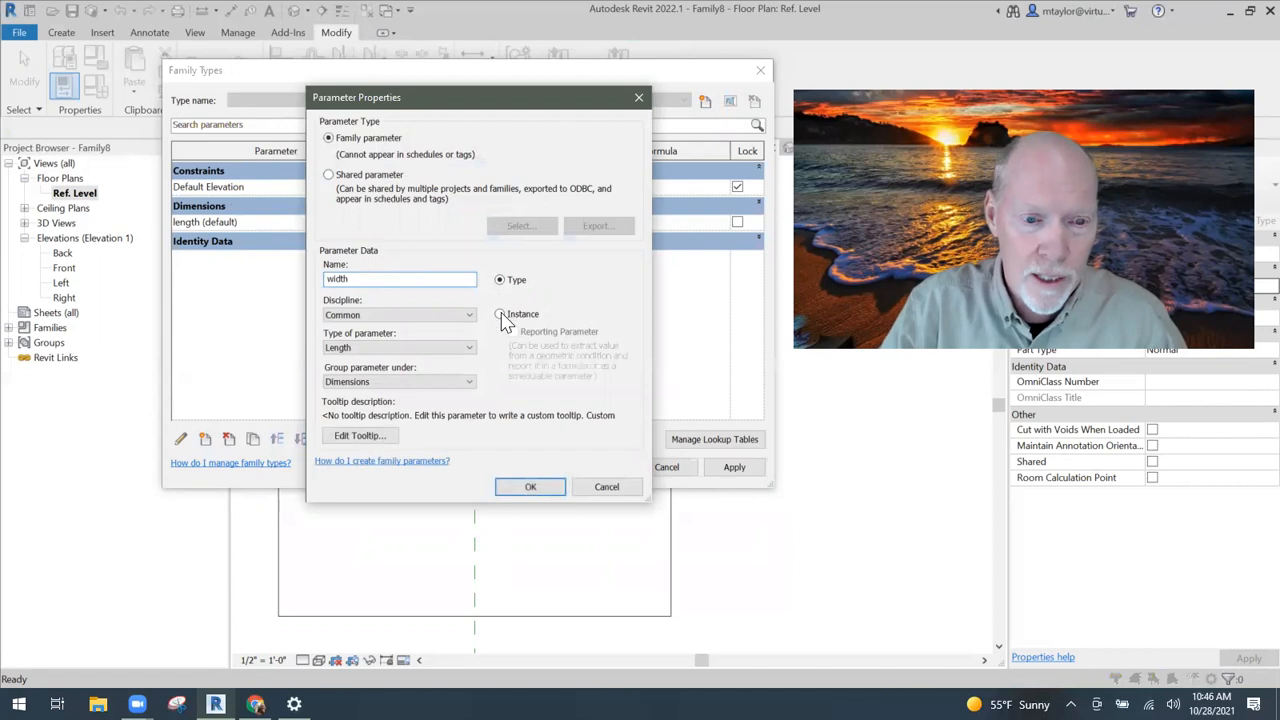
pyautogui.click(500, 315)
pyautogui.click(530, 489)
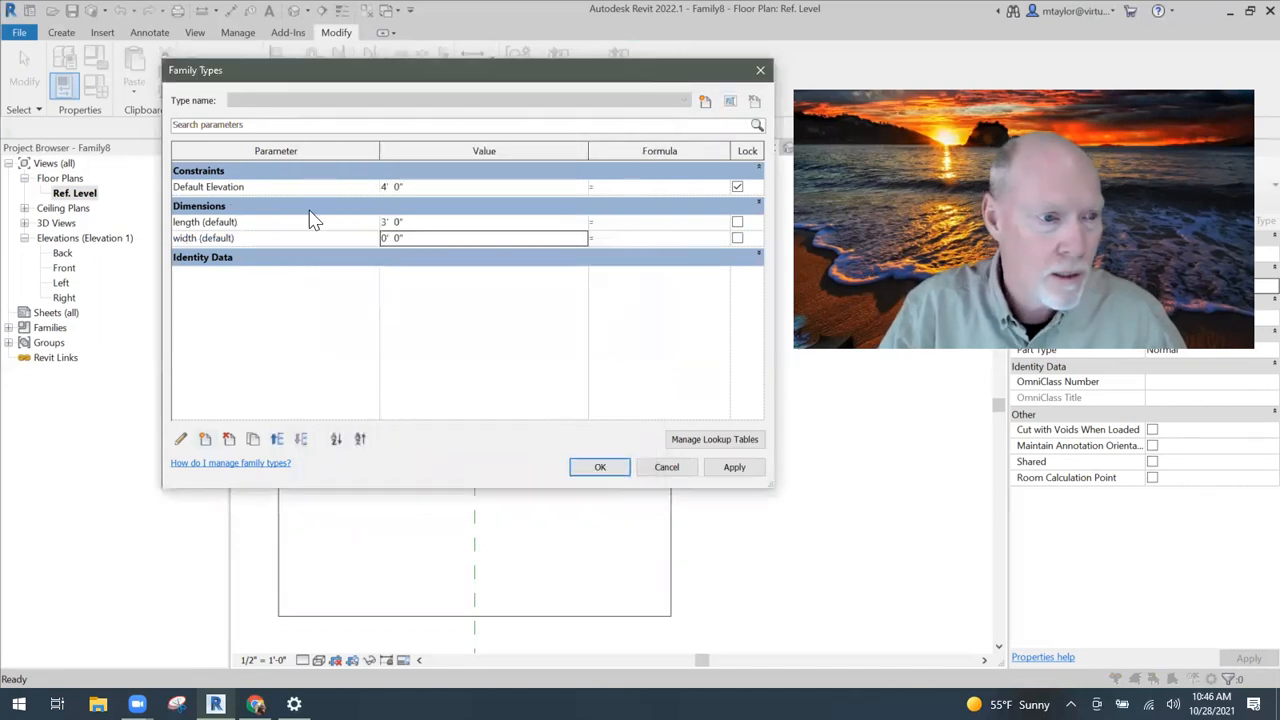
pyautogui.moveTo(405, 245); pyautogui.dragTo(340, 240)
pyautogui.write('1')
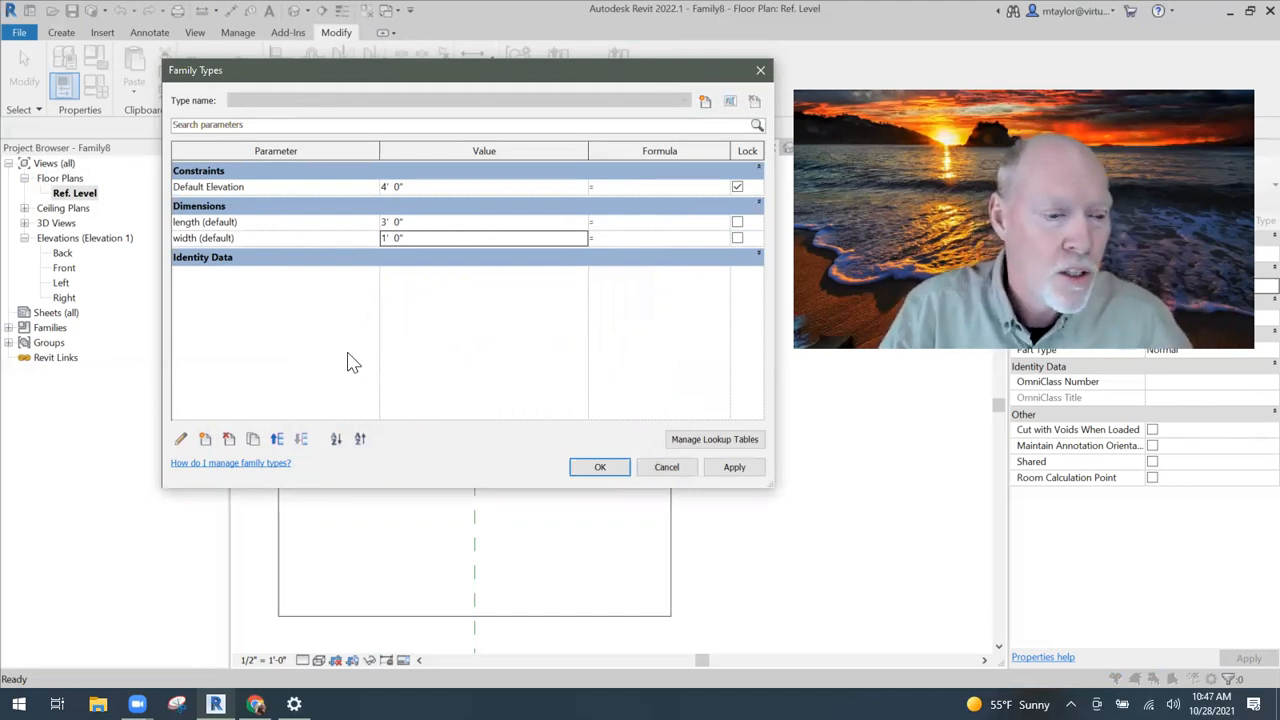
# Add a family parameter named depth as an instance length parameter grouped under Dimensions.
pyautogui.click(205, 439)
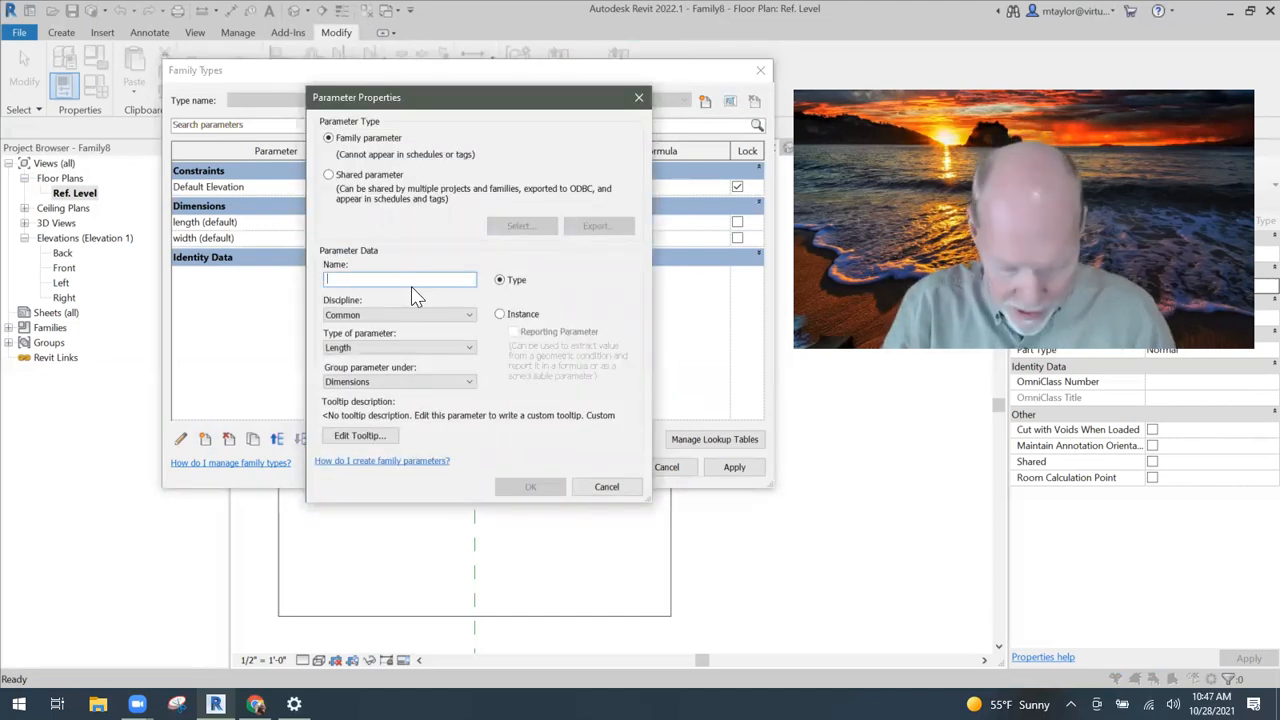
pyautogui.write('depth')
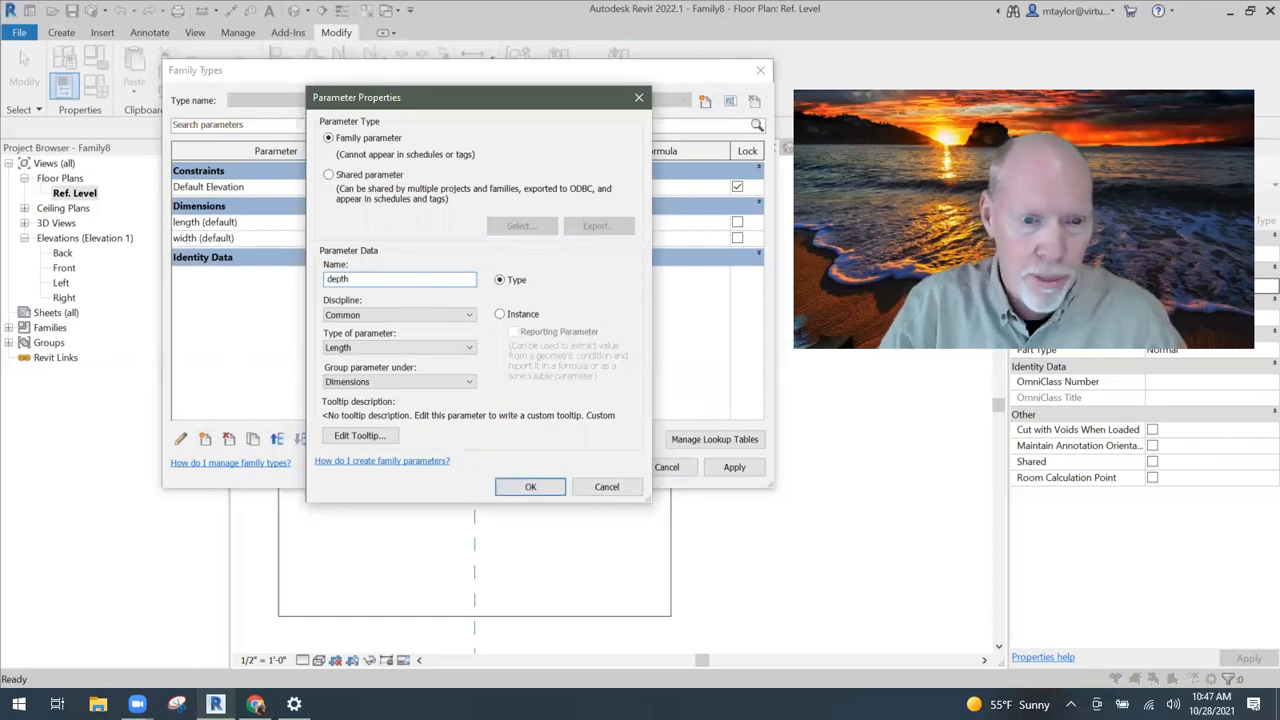
pyautogui.click(502, 315)
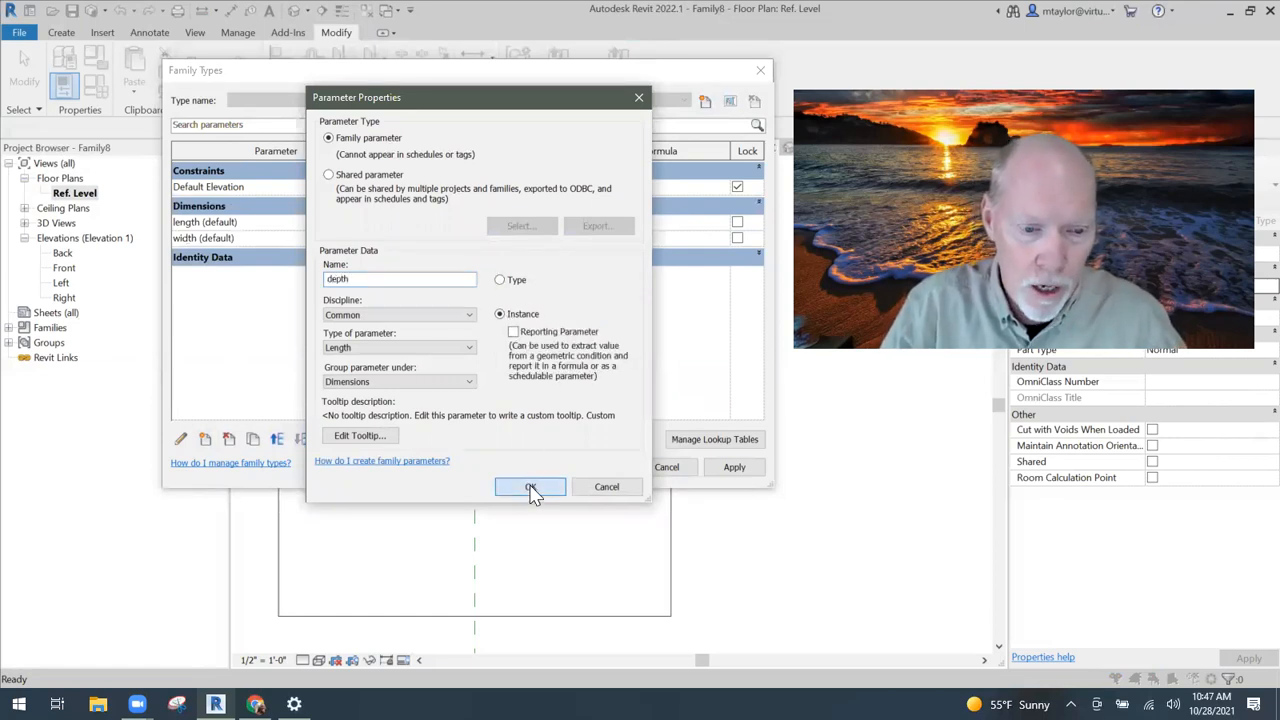
# Create the depth parameter as an instance length parameter and set its value to -0' 1".
pyautogui.click(530, 487)
pyautogui.click(405, 255)
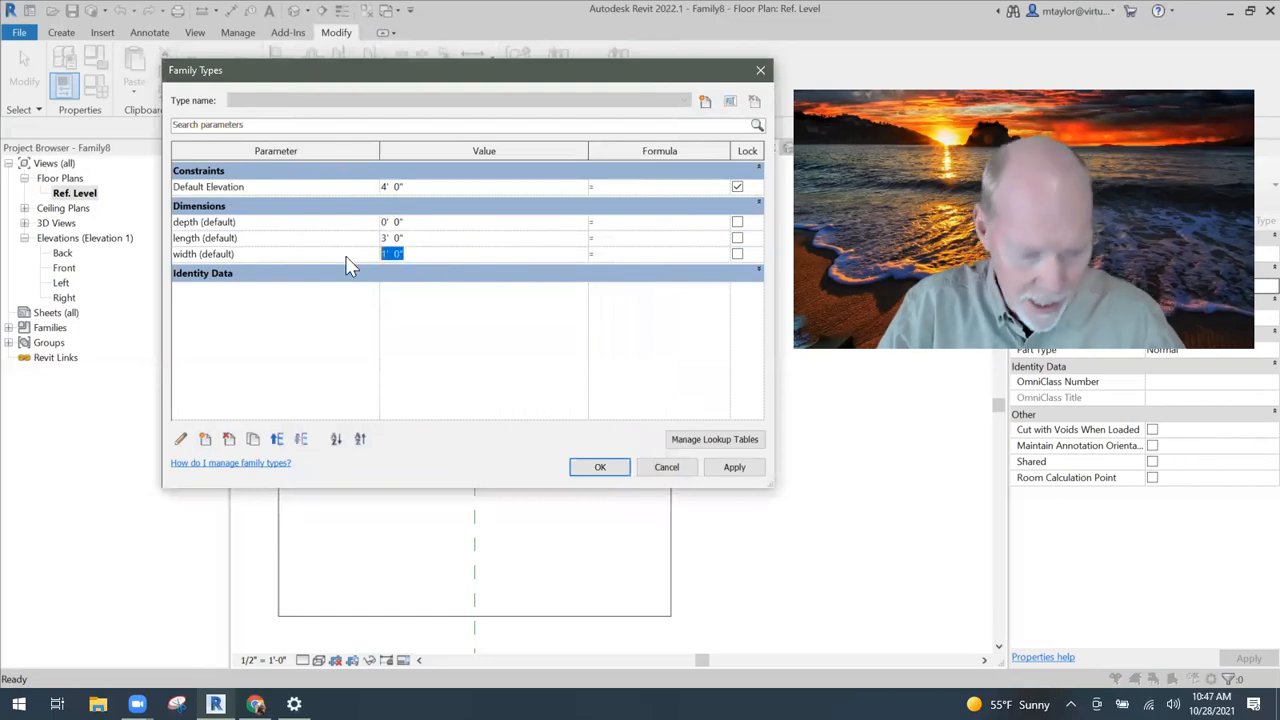
pyautogui.click(445, 334)
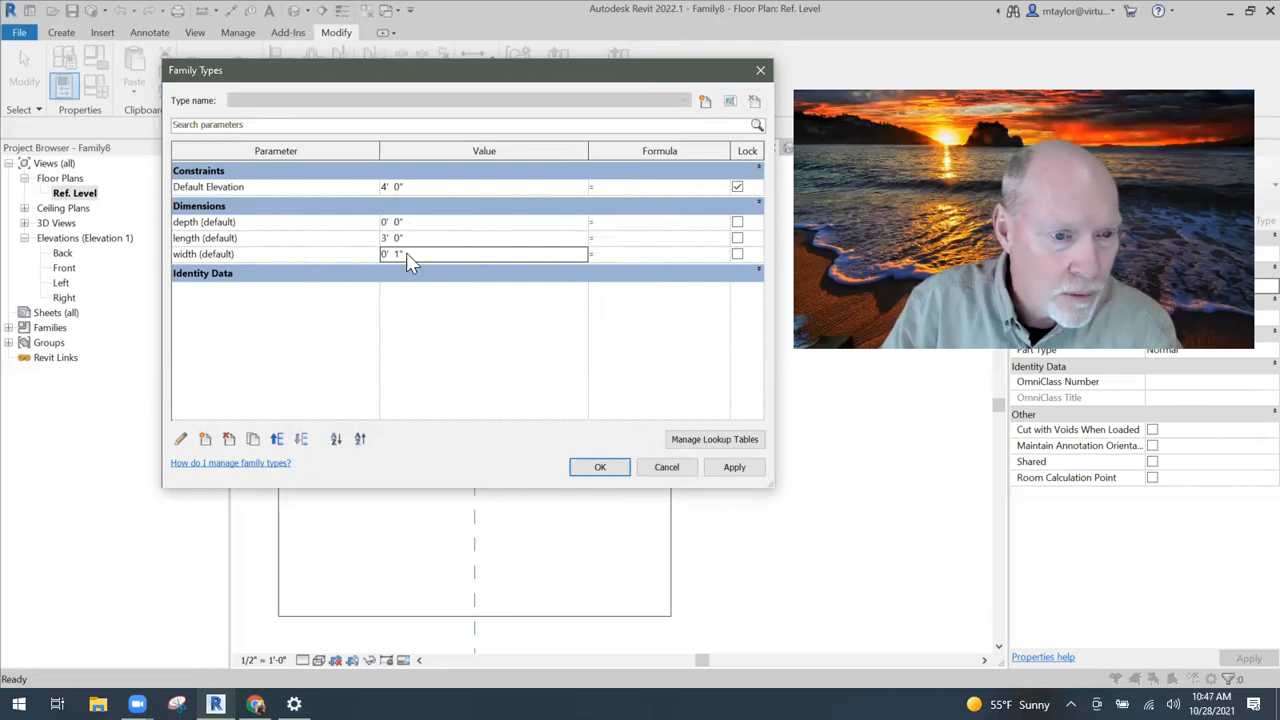
pyautogui.click(414, 221)
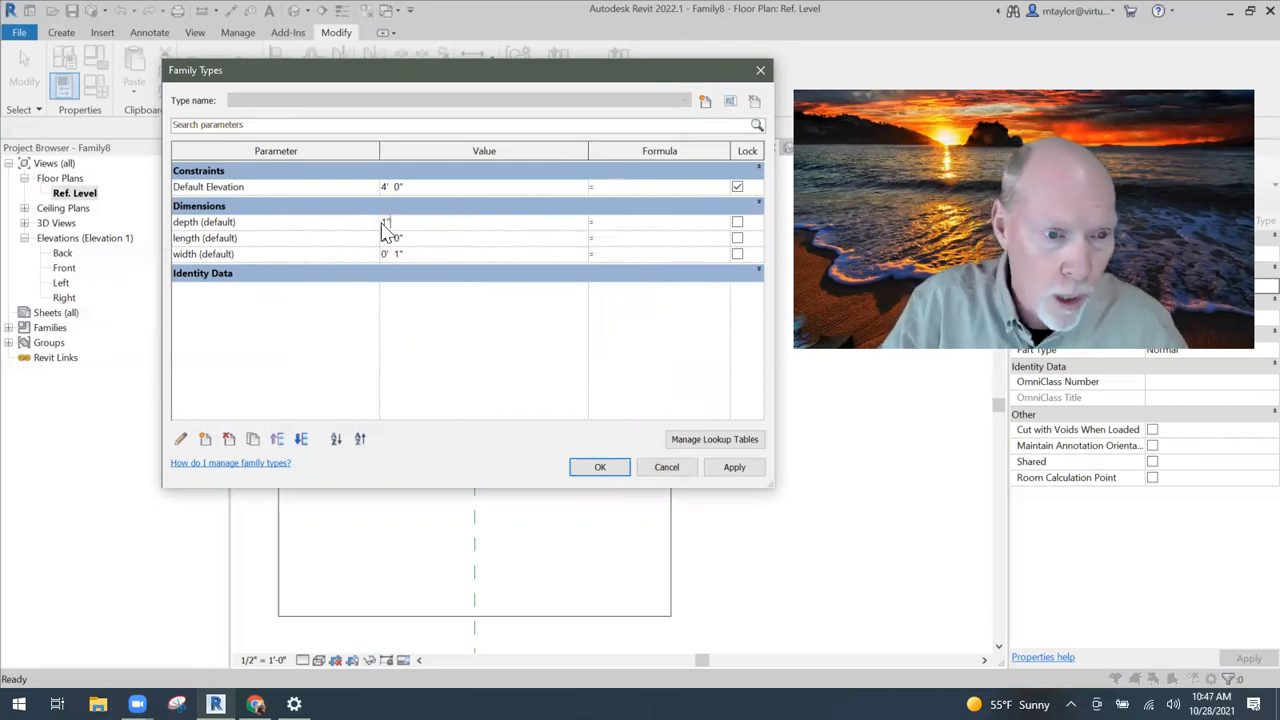
pyautogui.click(447, 338)
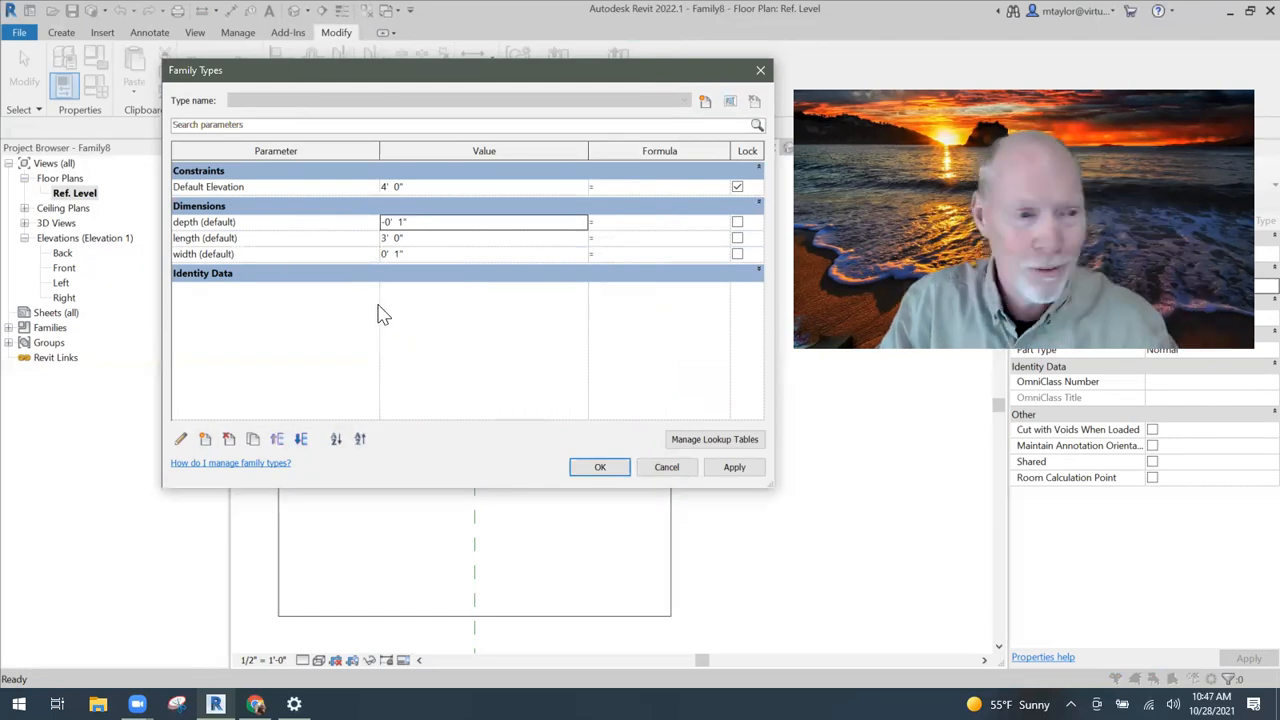
# Set the width parameter to 1' 0" and accept the family type values.
pyautogui.click(398, 254)
pyautogui.write("1'")
pyautogui.click(434, 317)
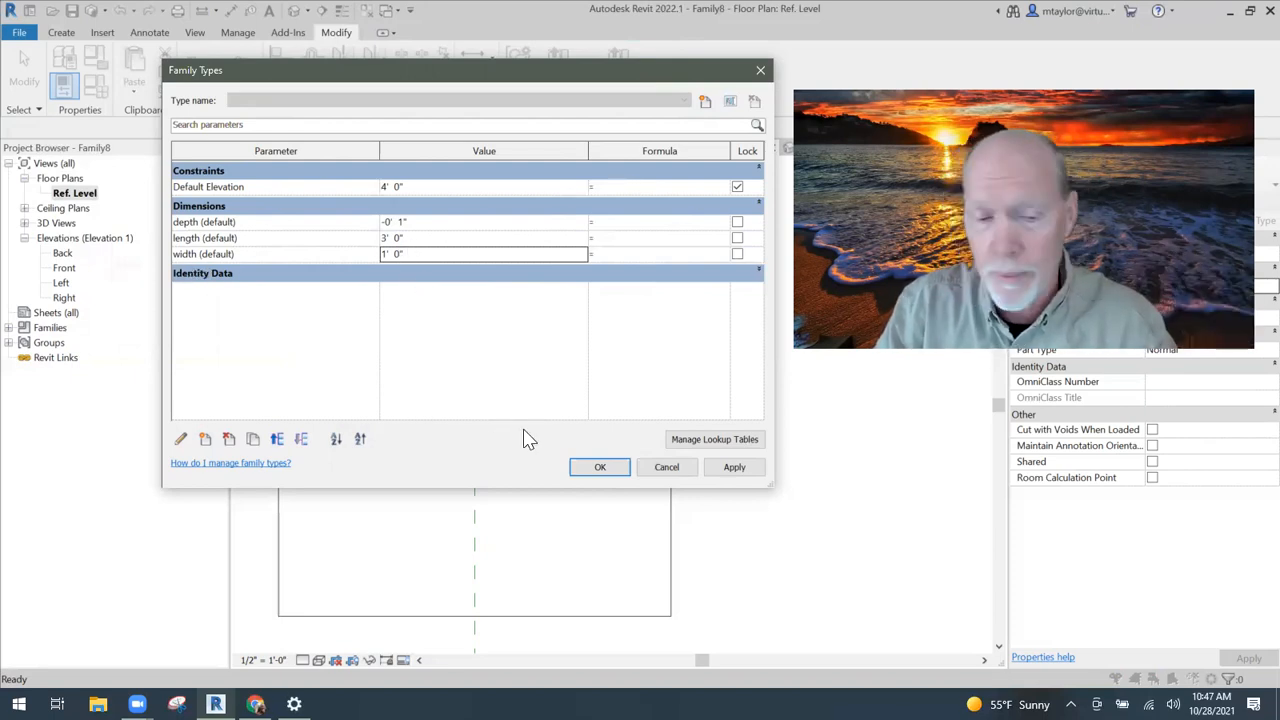
pyautogui.click(596, 466)
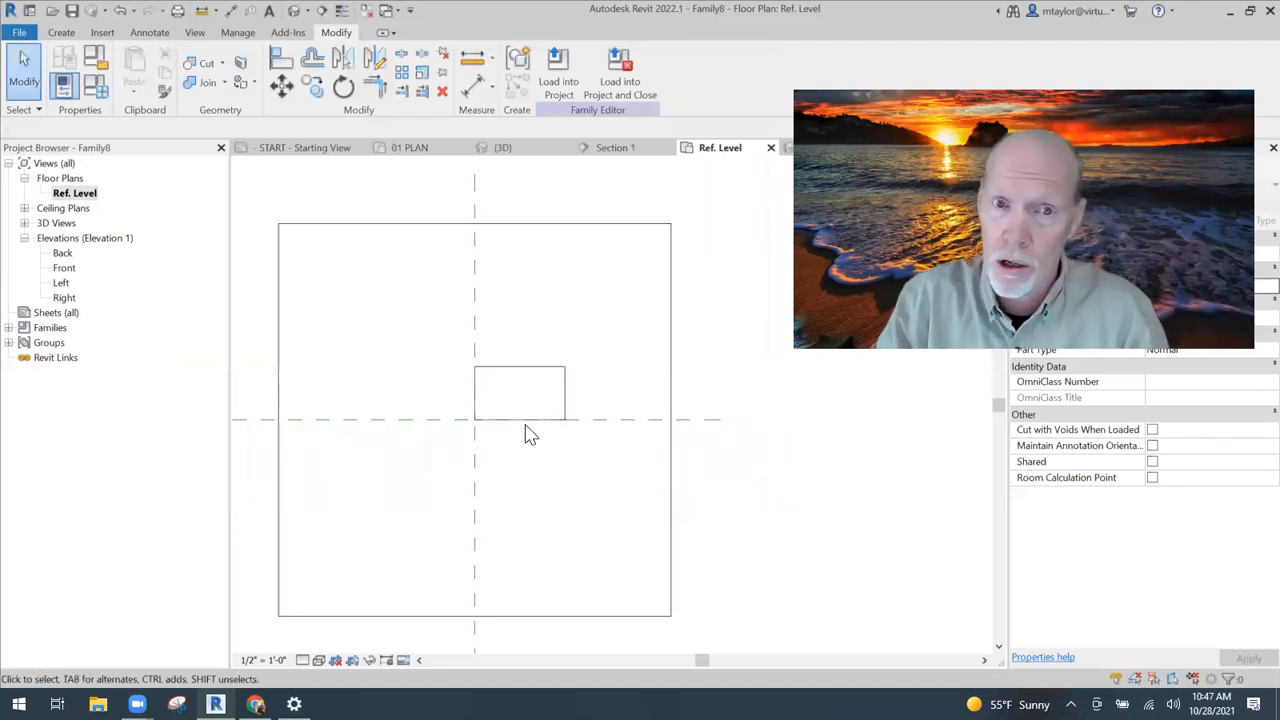
# Draw a horizontal reference plane above the small rectangular extrusion and a vertical one to its right.
pyautogui.moveTo(714, 343); pyautogui.dragTo(691, 349, button='middle')
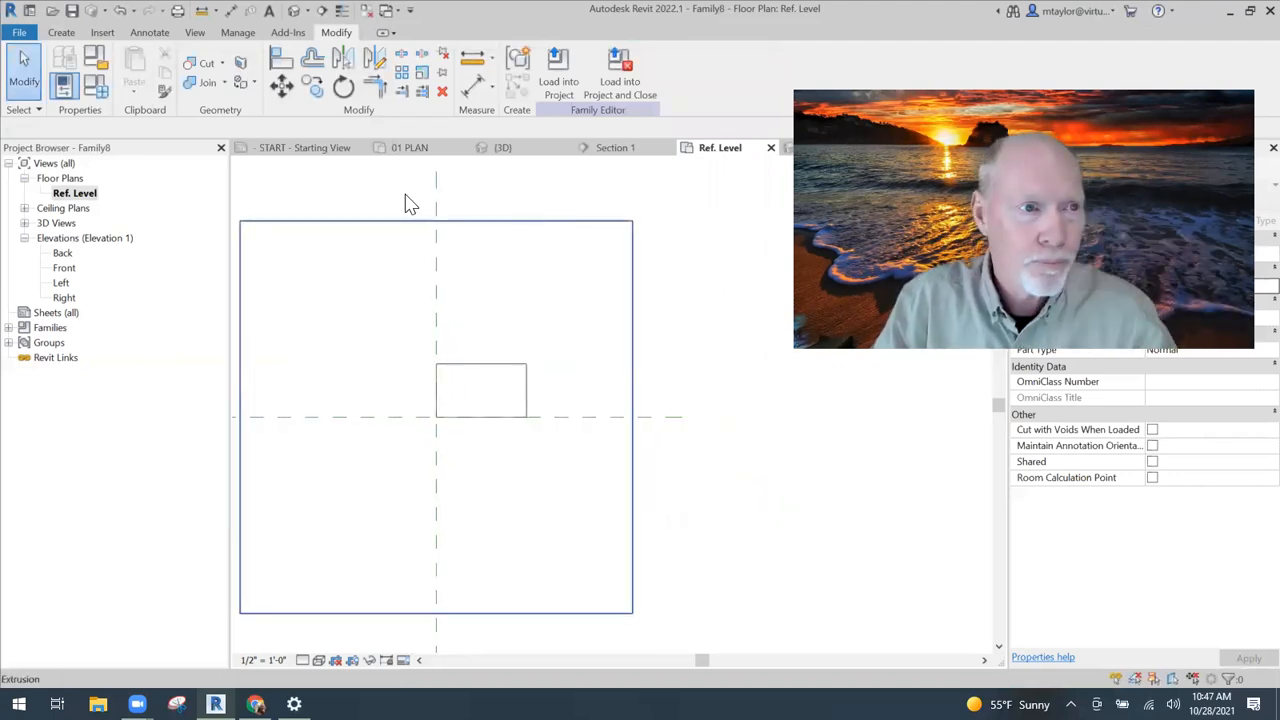
pyautogui.click(61, 33)
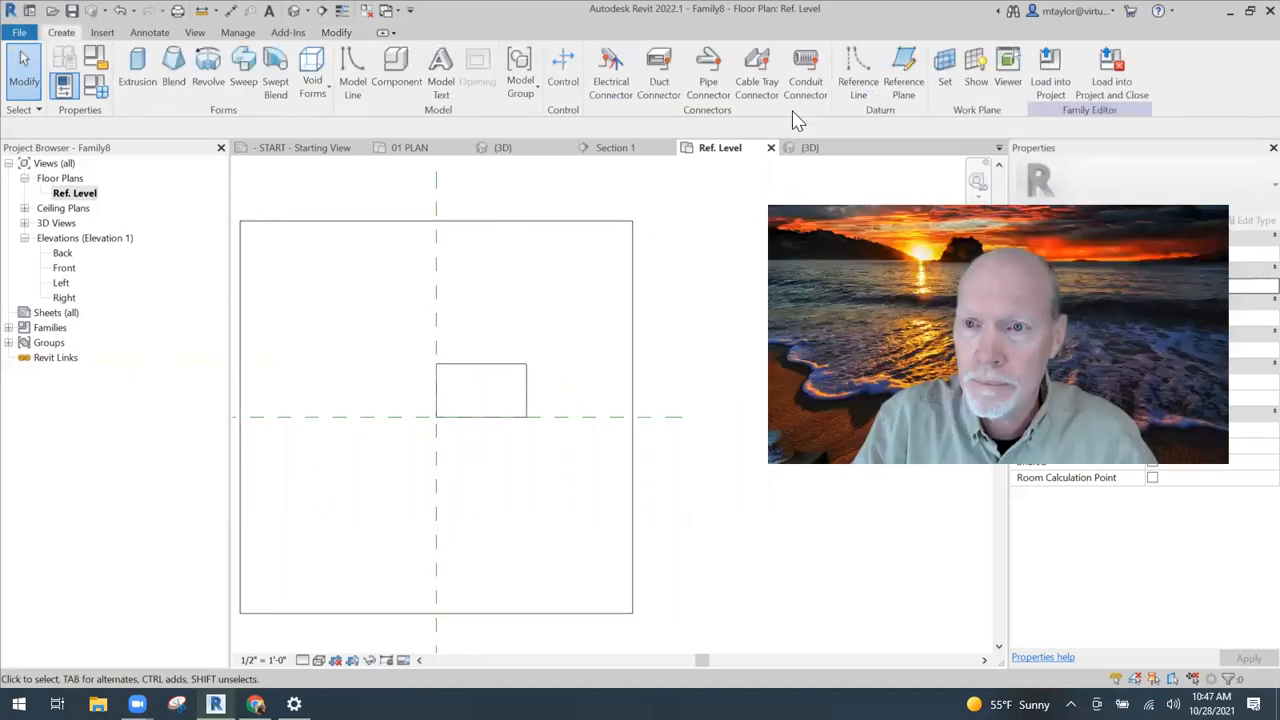
pyautogui.click(903, 68)
pyautogui.click(383, 336)
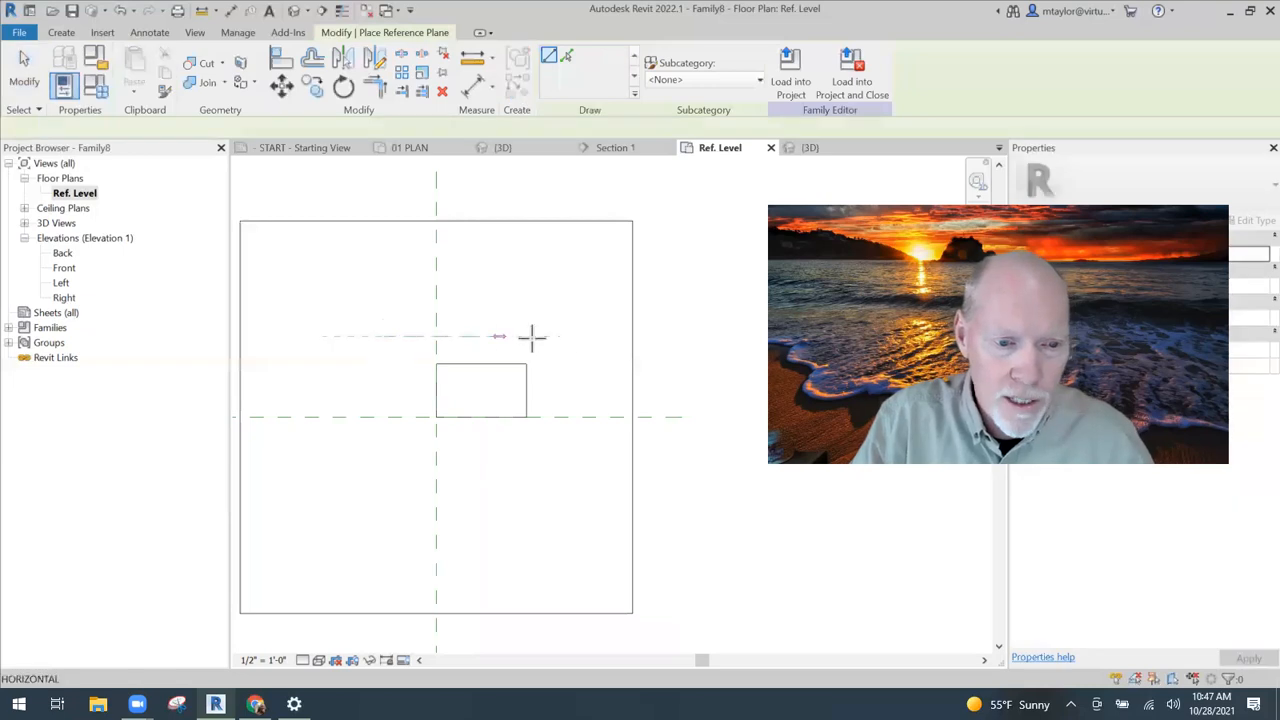
pyautogui.click(602, 336)
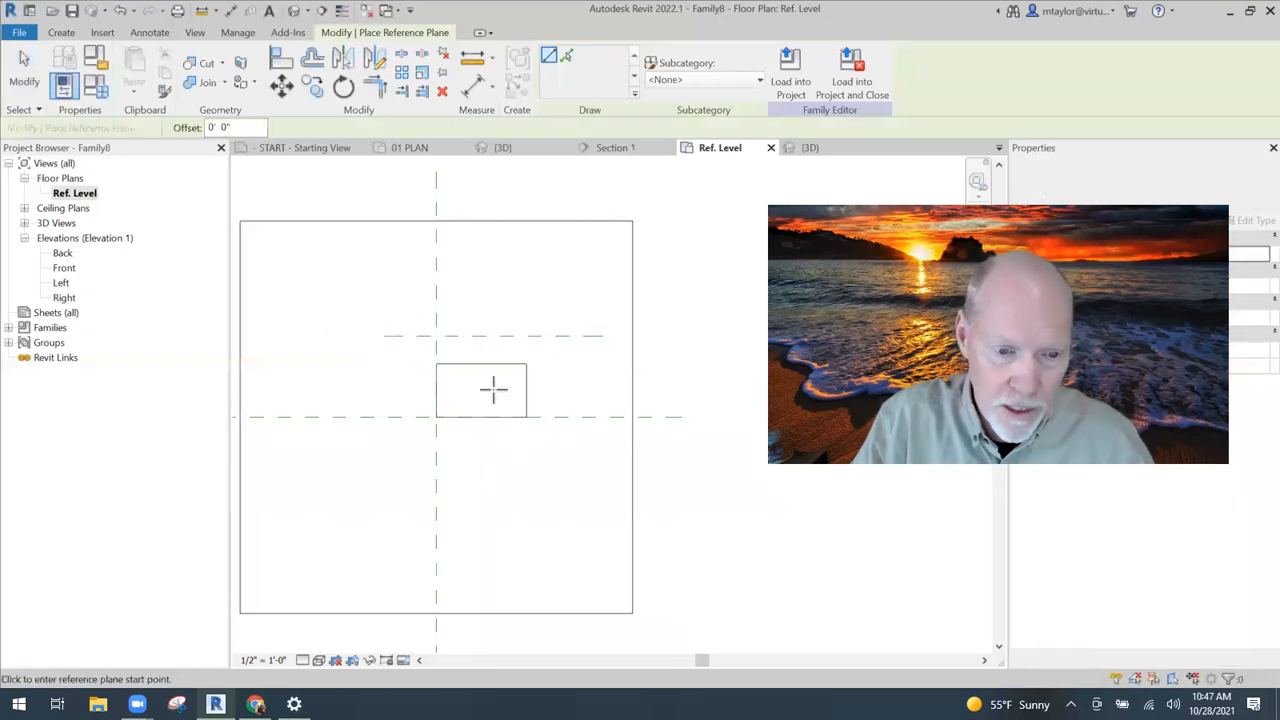
pyautogui.click(559, 308)
pyautogui.click(560, 471)
pyautogui.press('Escape')
pyautogui.press('Escape')
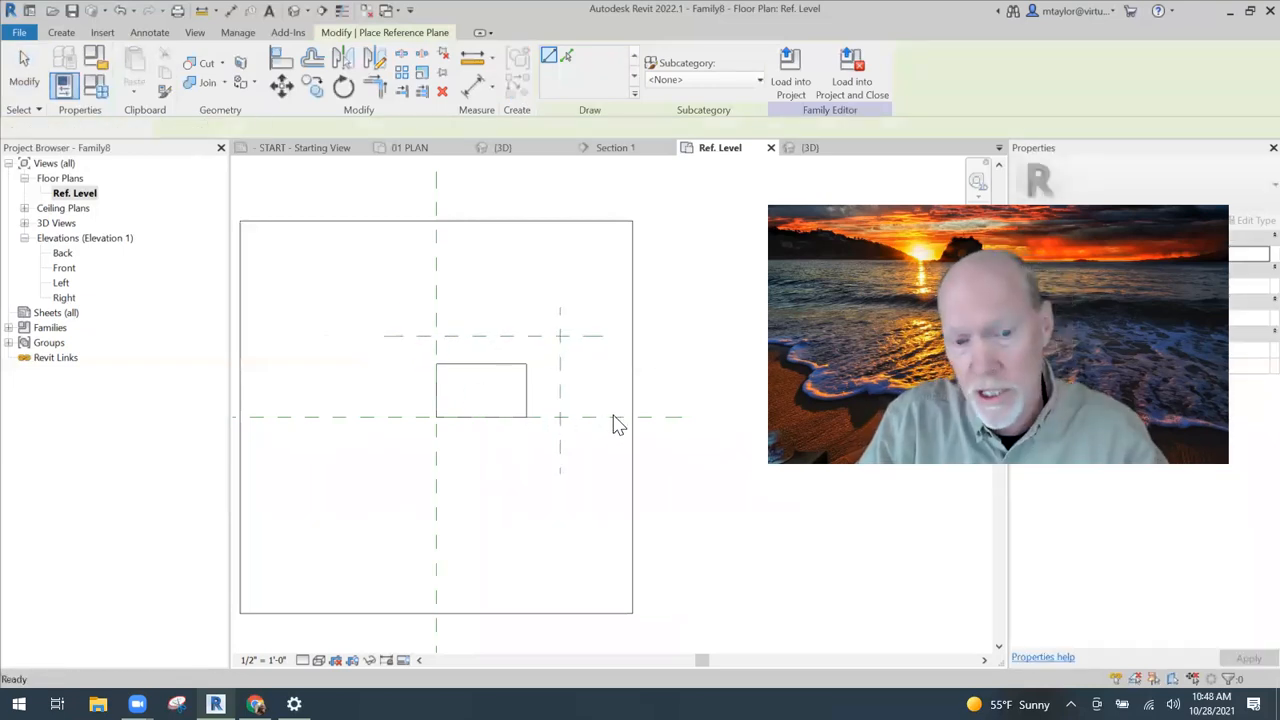
# Stretch the small extrusion's right edge to the new vertical reference plane and lock it there.
pyautogui.scroll(2, 524, 380)
pyautogui.click(528, 408)
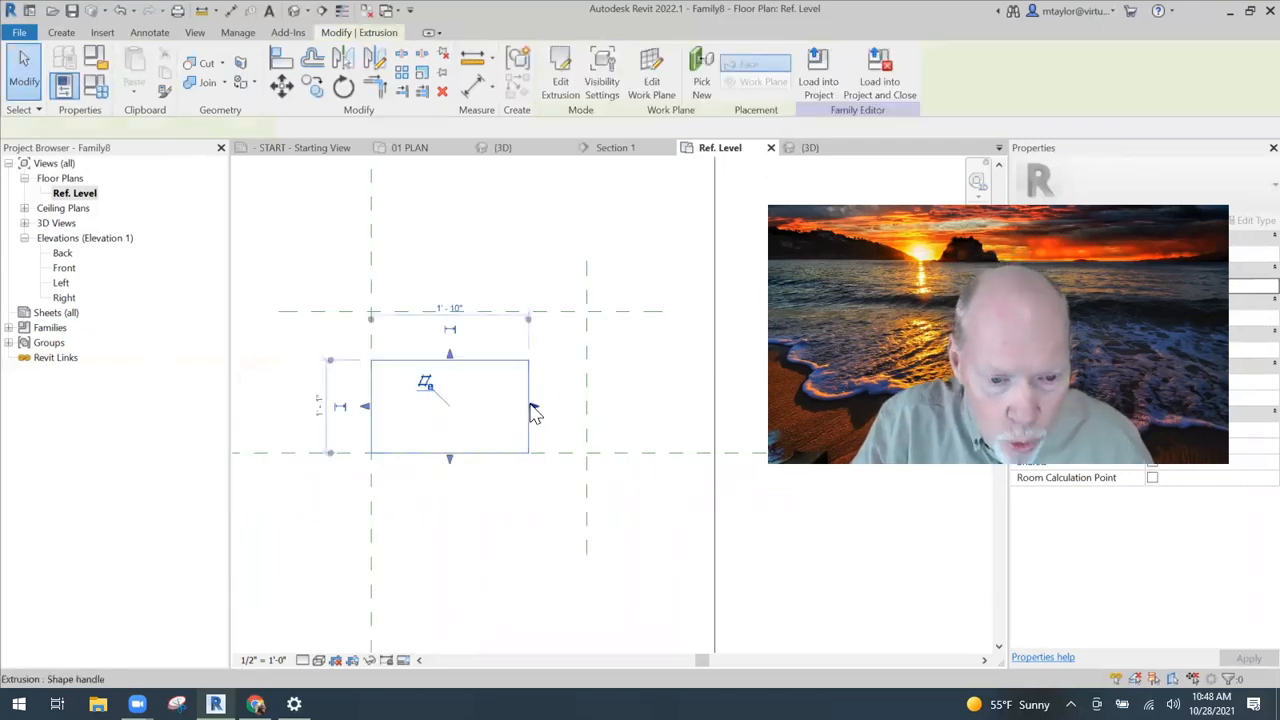
pyautogui.moveTo(535, 412); pyautogui.dragTo(590, 410)
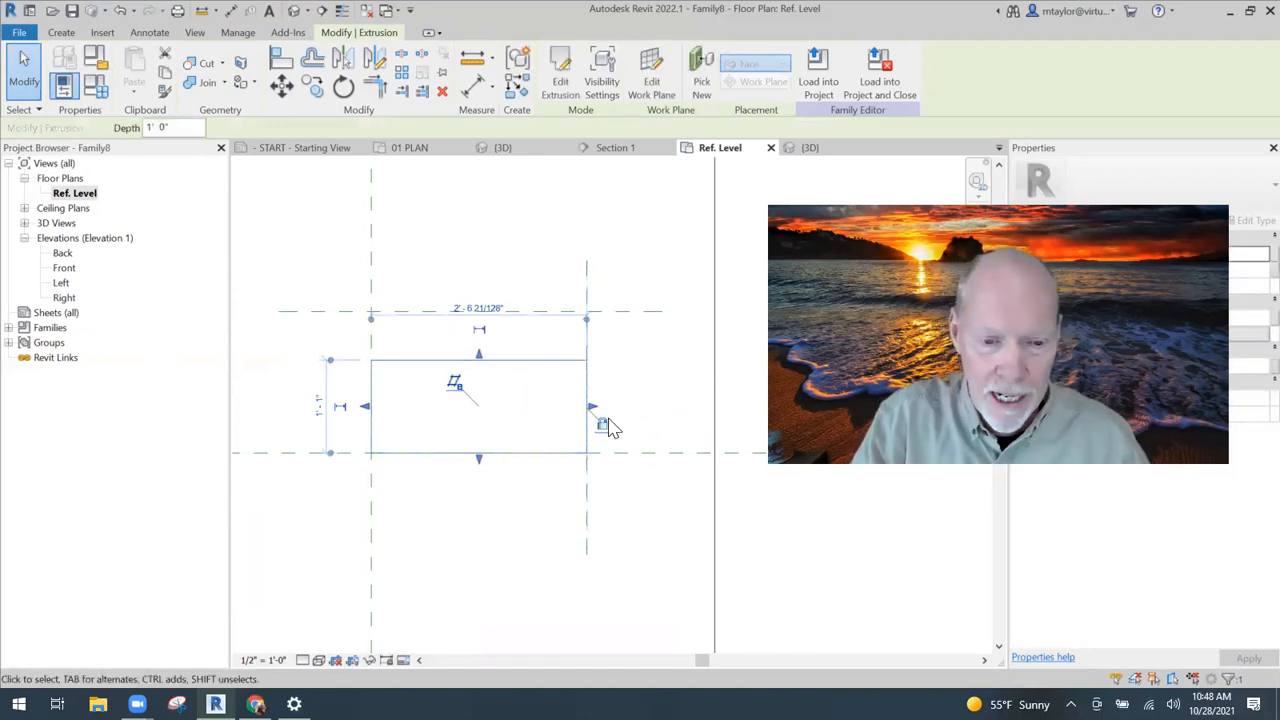
pyautogui.click(640, 377)
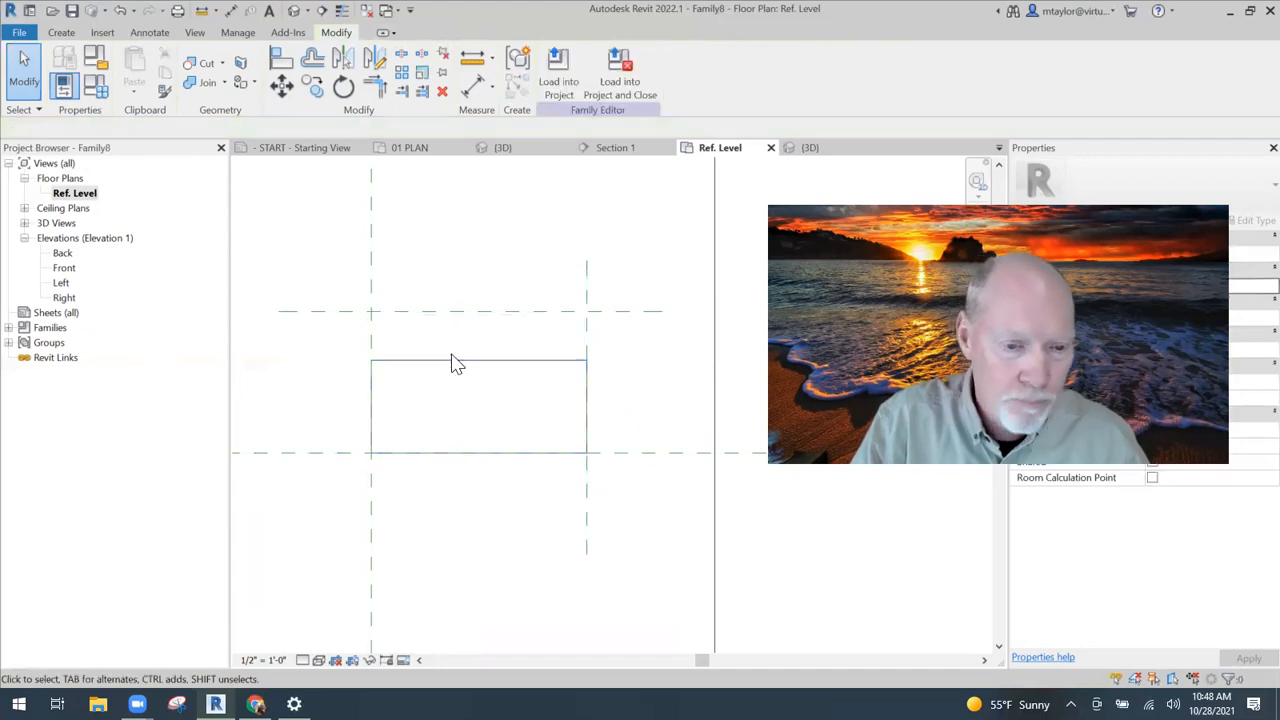
# Stretch the small extrusion's upper edge to the new horizontal reference plane and lock it there.
pyautogui.click(476, 368)
pyautogui.moveTo(478, 358); pyautogui.dragTo(494, 297)
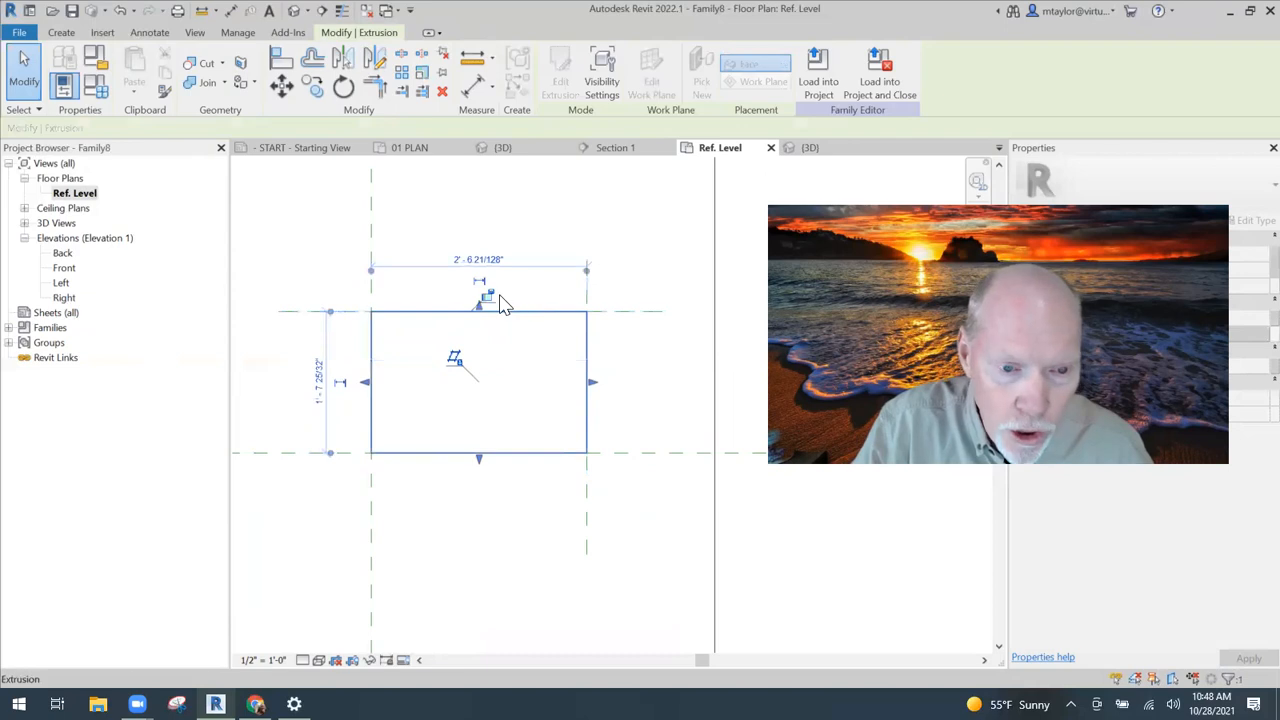
pyautogui.click(655, 372)
pyautogui.scroll(-3, 640, 390)
pyautogui.moveTo(560, 402); pyautogui.dragTo(537, 397, button='middle')
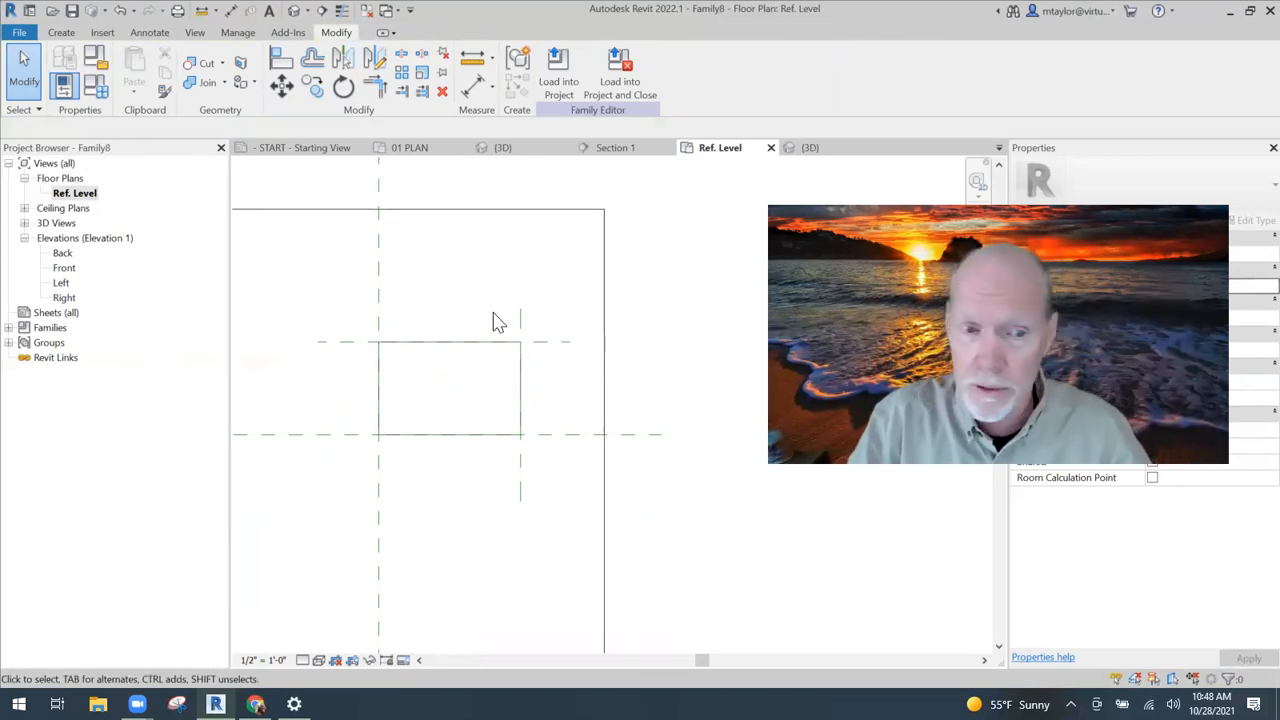
# Test the locked edges by moving the new planes inward to about 1' 0" above and 1' 10" right of the centre planes.
pyautogui.click(558, 344)
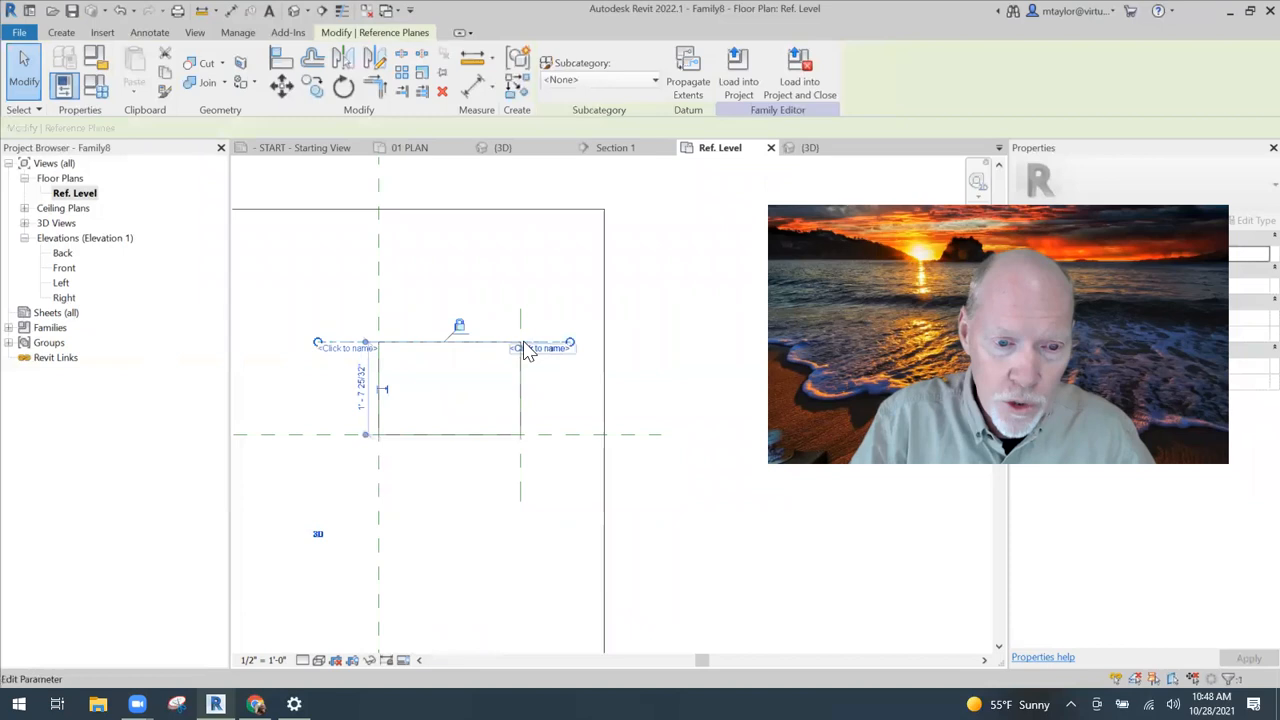
pyautogui.moveTo(491, 285); pyautogui.dragTo(579, 314)
pyautogui.click(556, 412)
pyautogui.moveTo(586, 415); pyautogui.dragTo(626, 392, button='middle')
pyautogui.scroll(1, 565, 382)
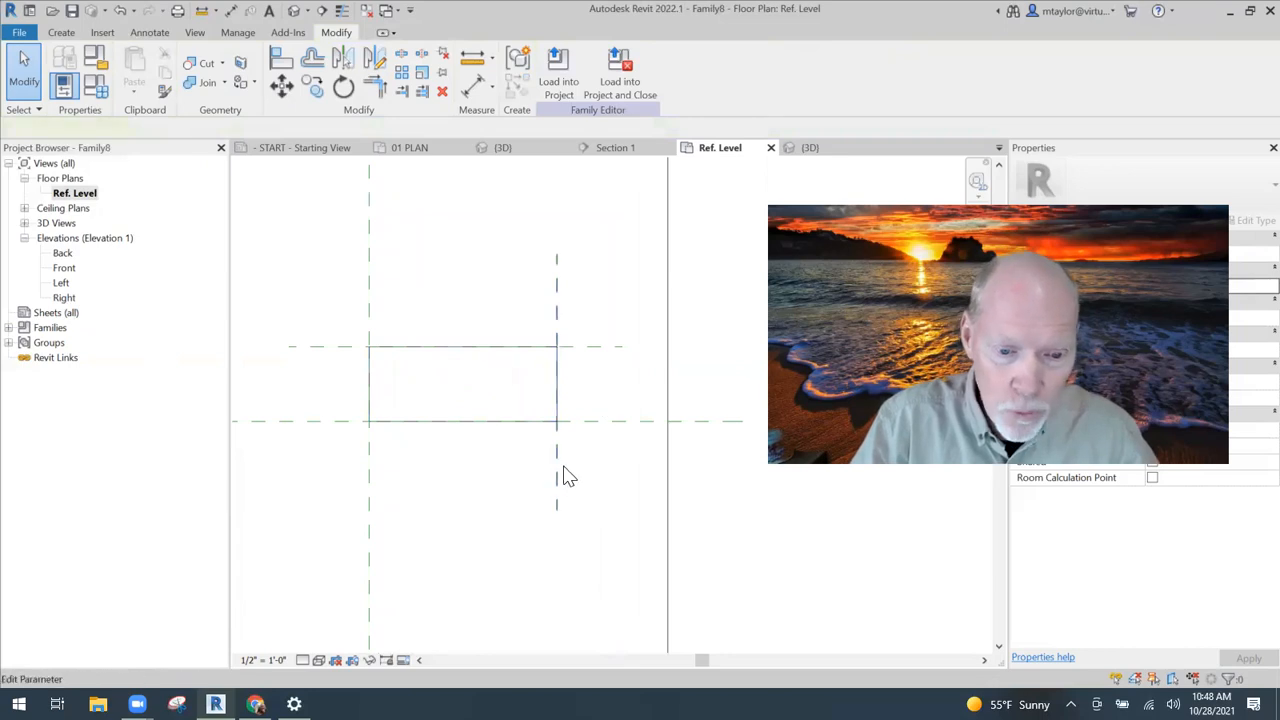
pyautogui.click(557, 458)
pyautogui.moveTo(556, 432); pyautogui.dragTo(508, 448)
pyautogui.click(435, 370)
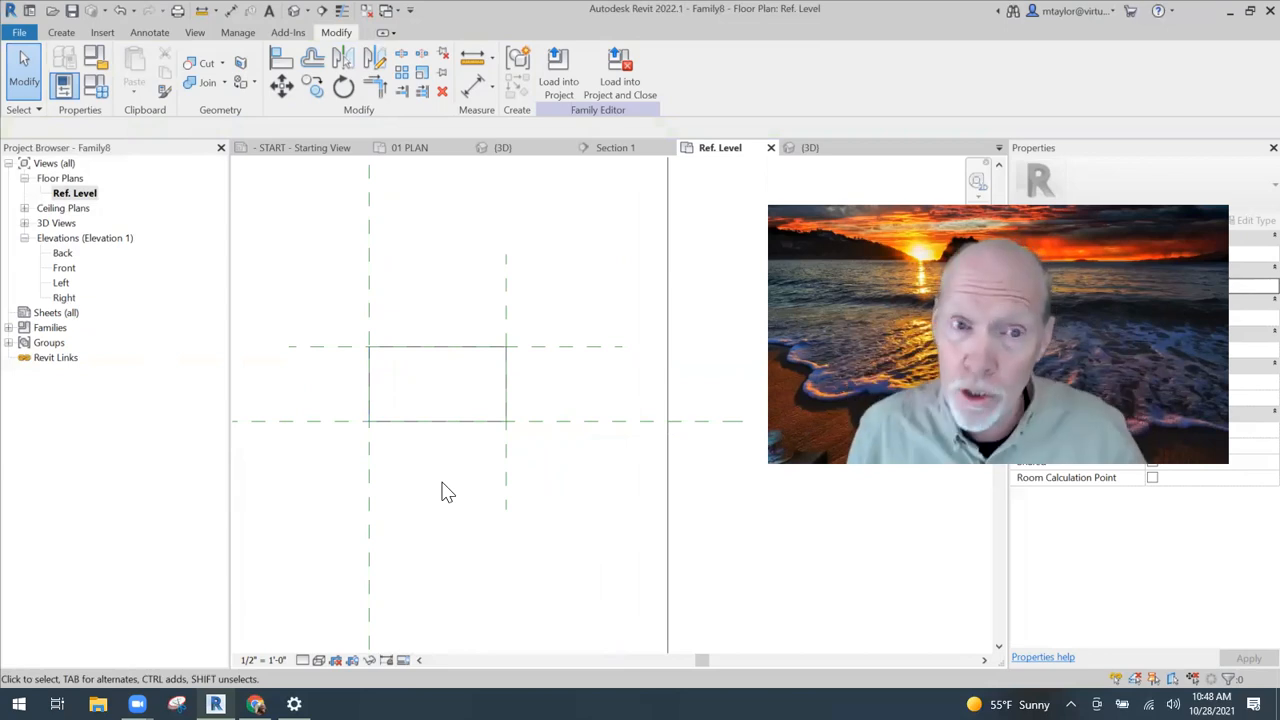
# Add an aligned dimension above the extrusion between the vertical centre plane and the new vertical reference plane.
pyautogui.press('d')
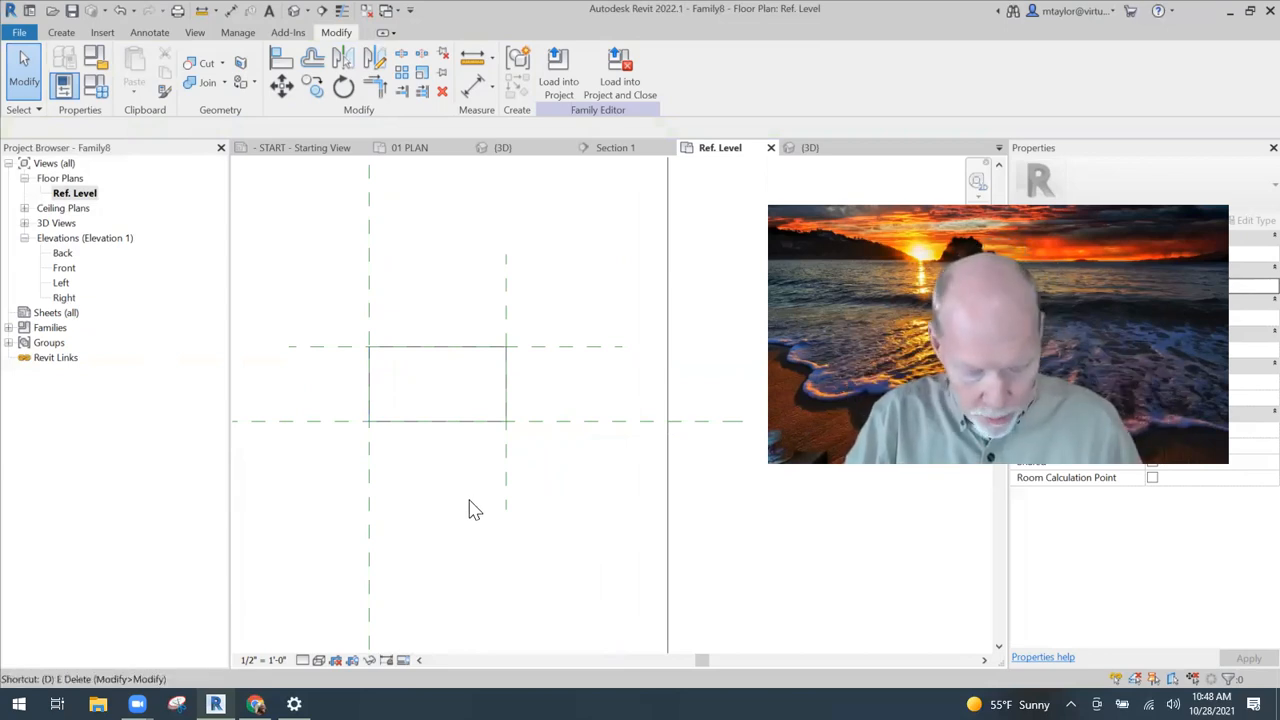
pyautogui.press('i')
pyautogui.click(507, 294)
pyautogui.click(553, 260)
pyautogui.press('Escape')
pyautogui.press('Escape')
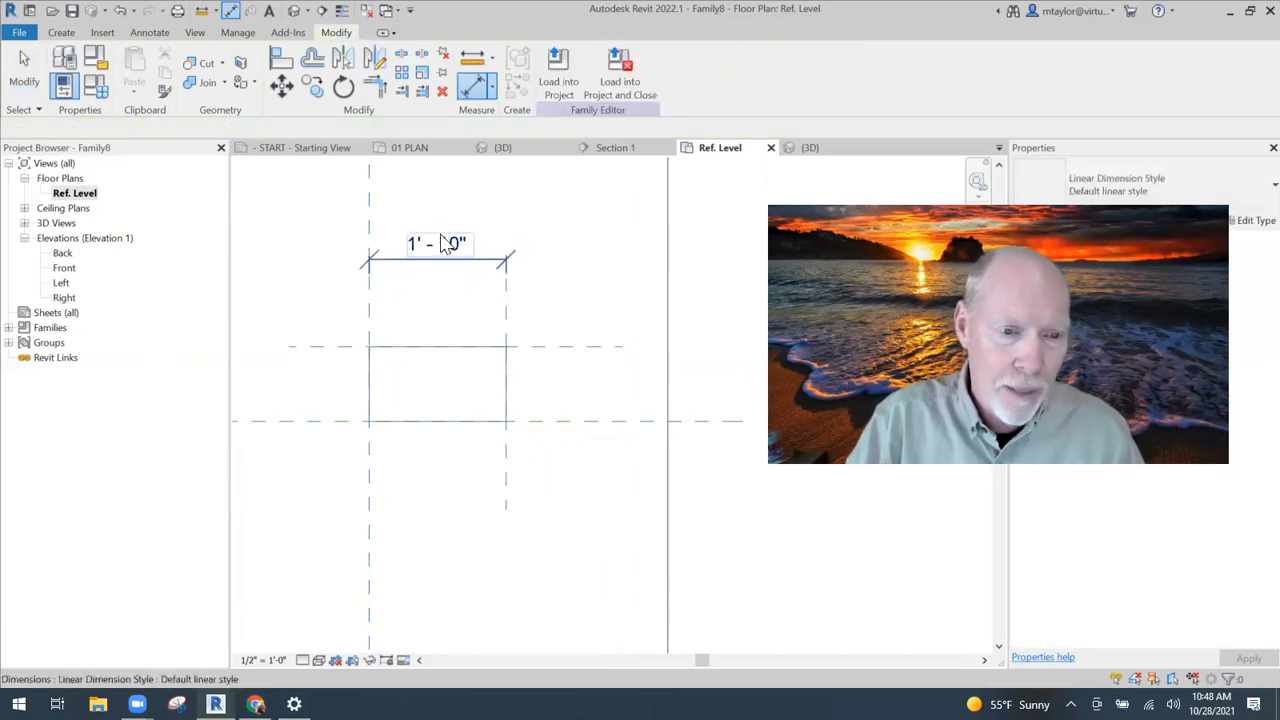
# Label the horizontal dimension above the extrusion with the length parameter.
pyautogui.click(443, 260)
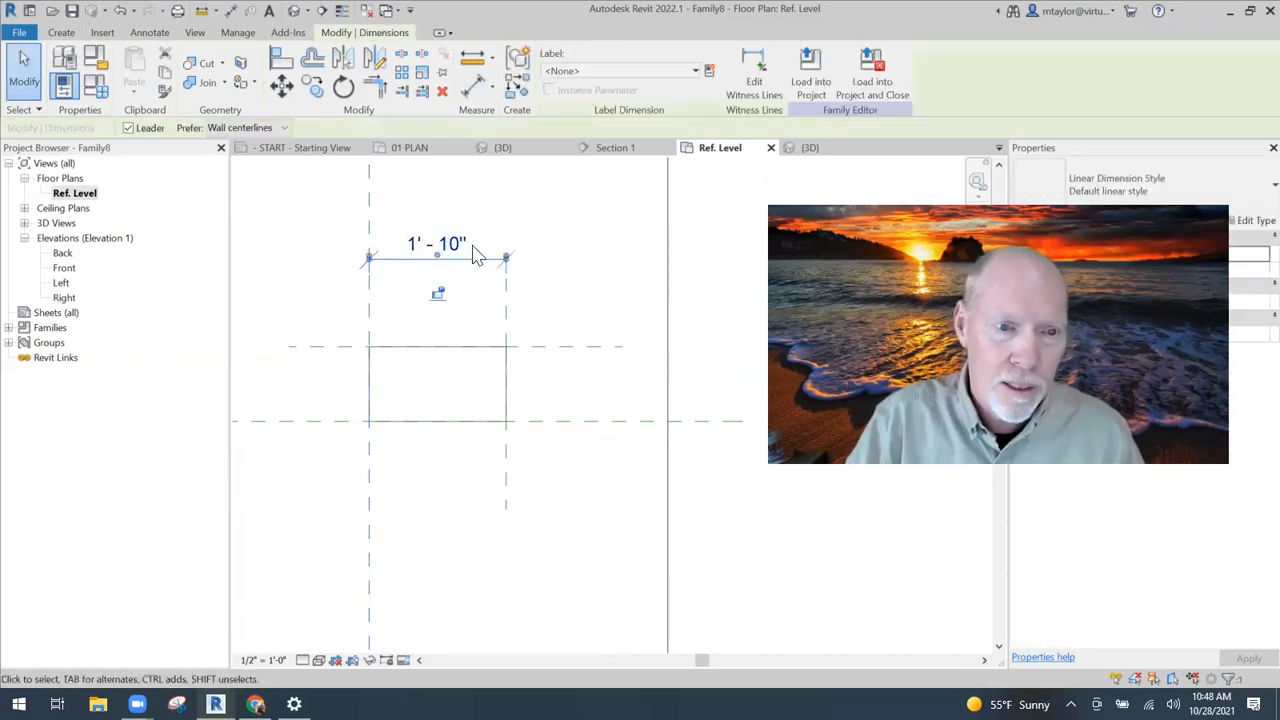
pyautogui.click(597, 72)
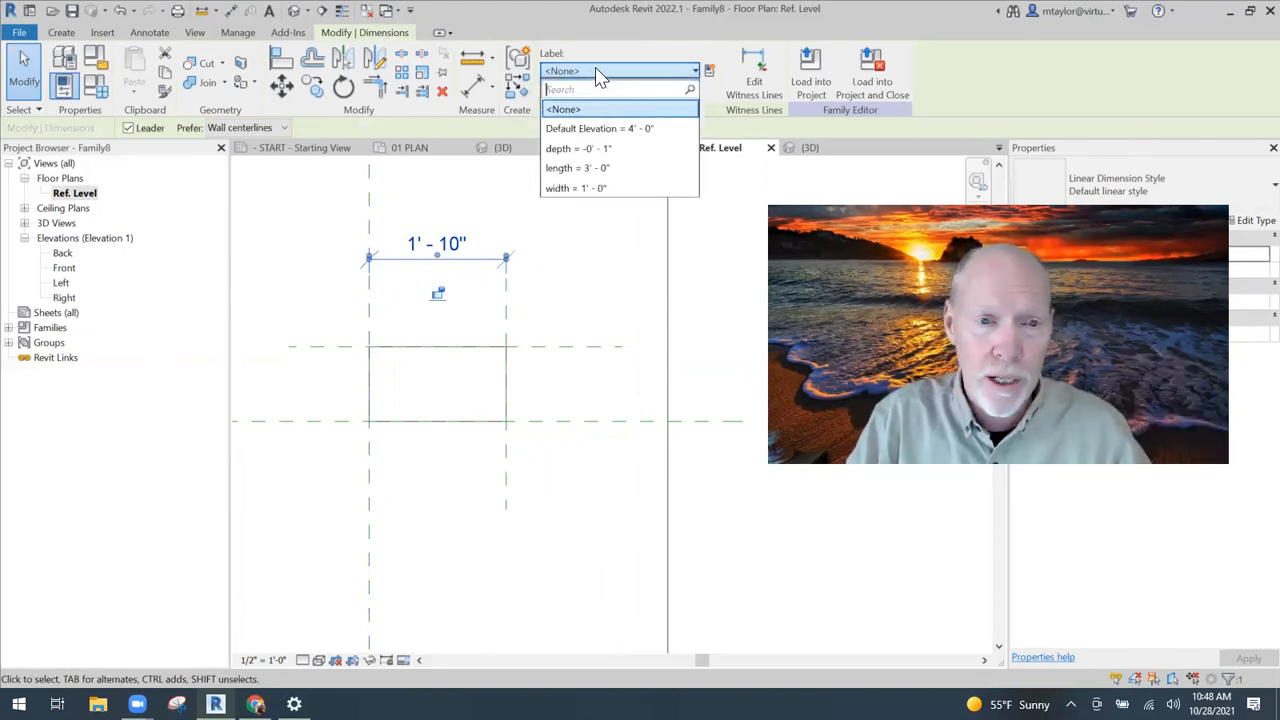
pyautogui.click(594, 170)
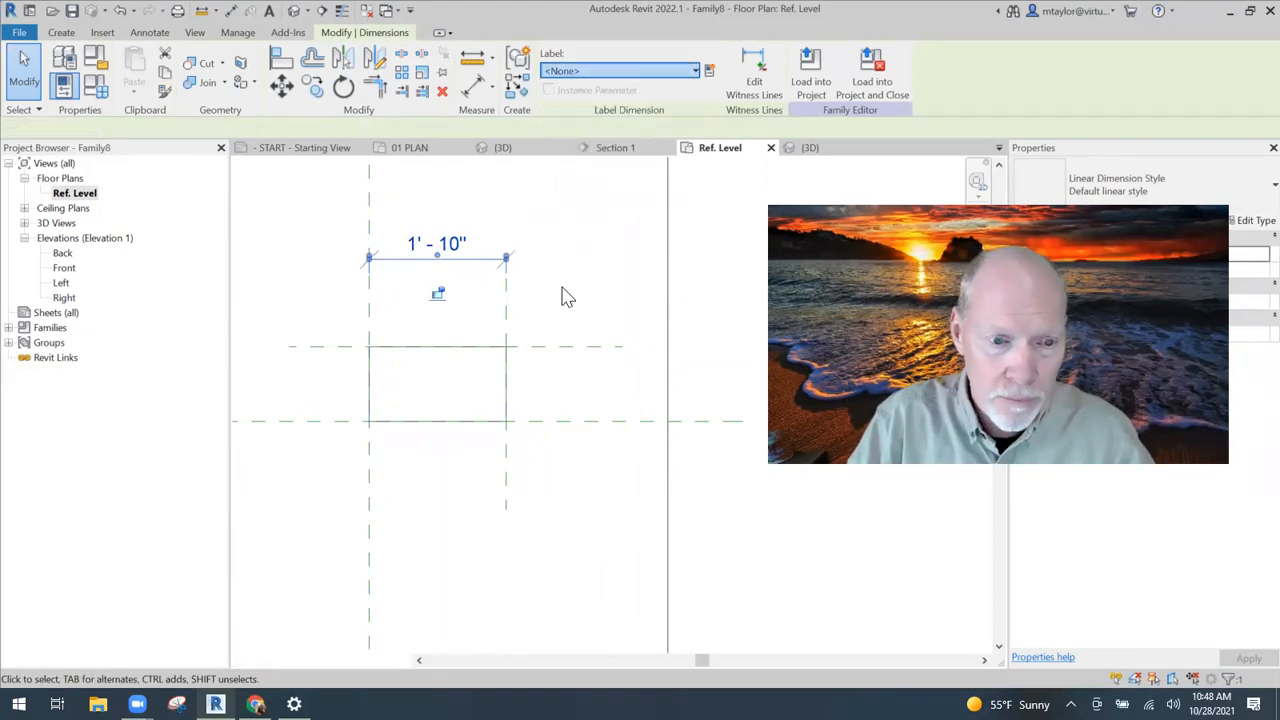
pyautogui.click(600, 228)
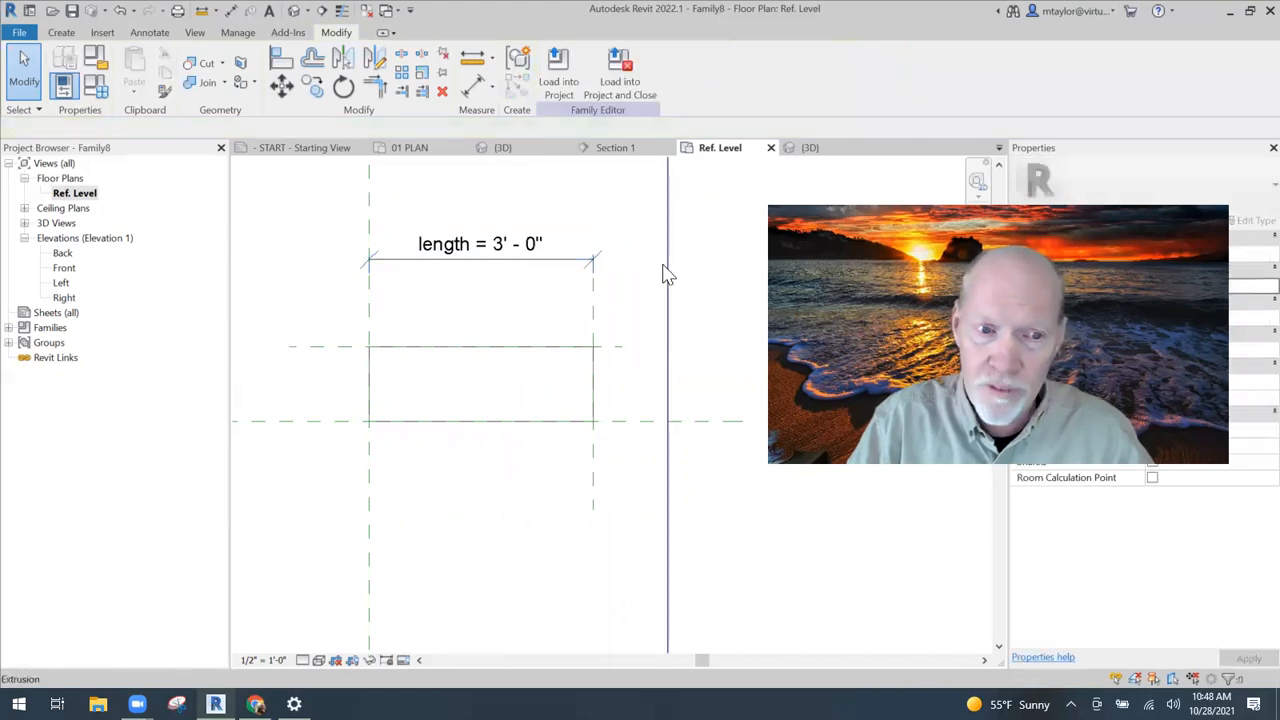
# Add an aligned dimension beside the extrusion between the horizontal centre plane and the new horizontal reference plane.
pyautogui.moveTo(634, 319); pyautogui.dragTo(551, 298, button='middle')
pyautogui.scroll(-1, 545, 310)
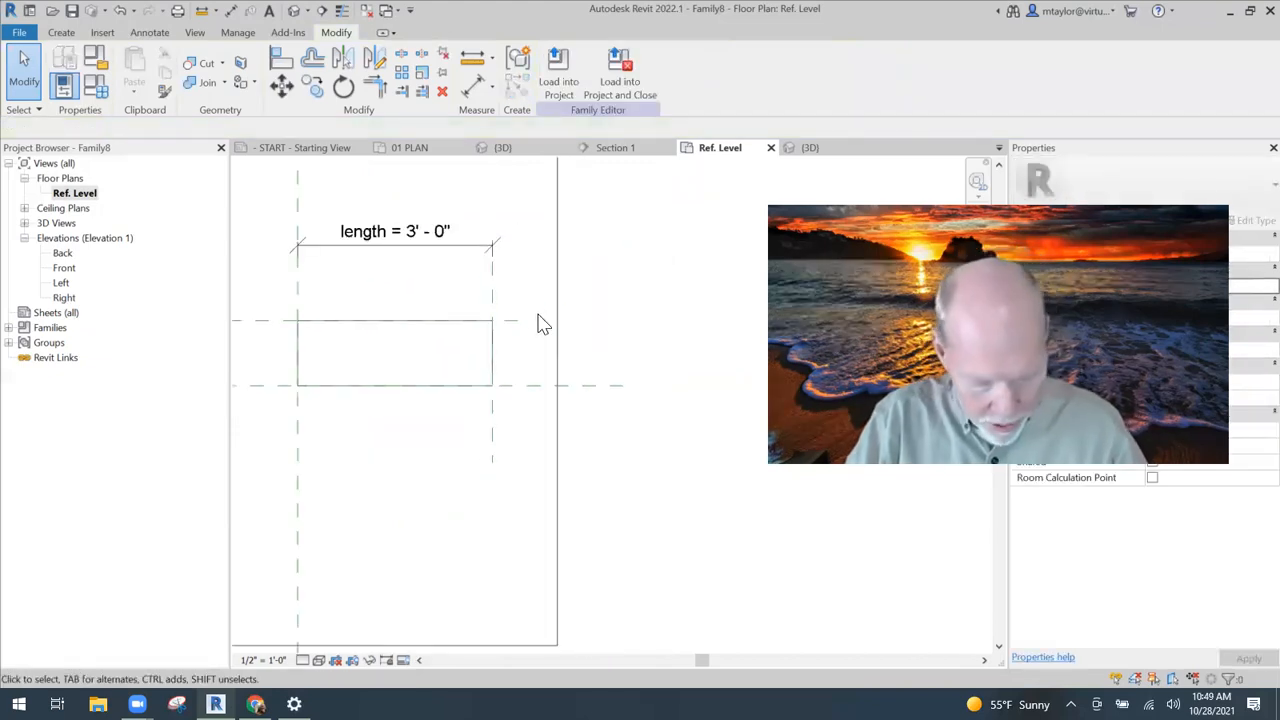
pyautogui.press('d')
pyautogui.press('i')
pyautogui.click(528, 386)
pyautogui.click(518, 322)
pyautogui.click(614, 318)
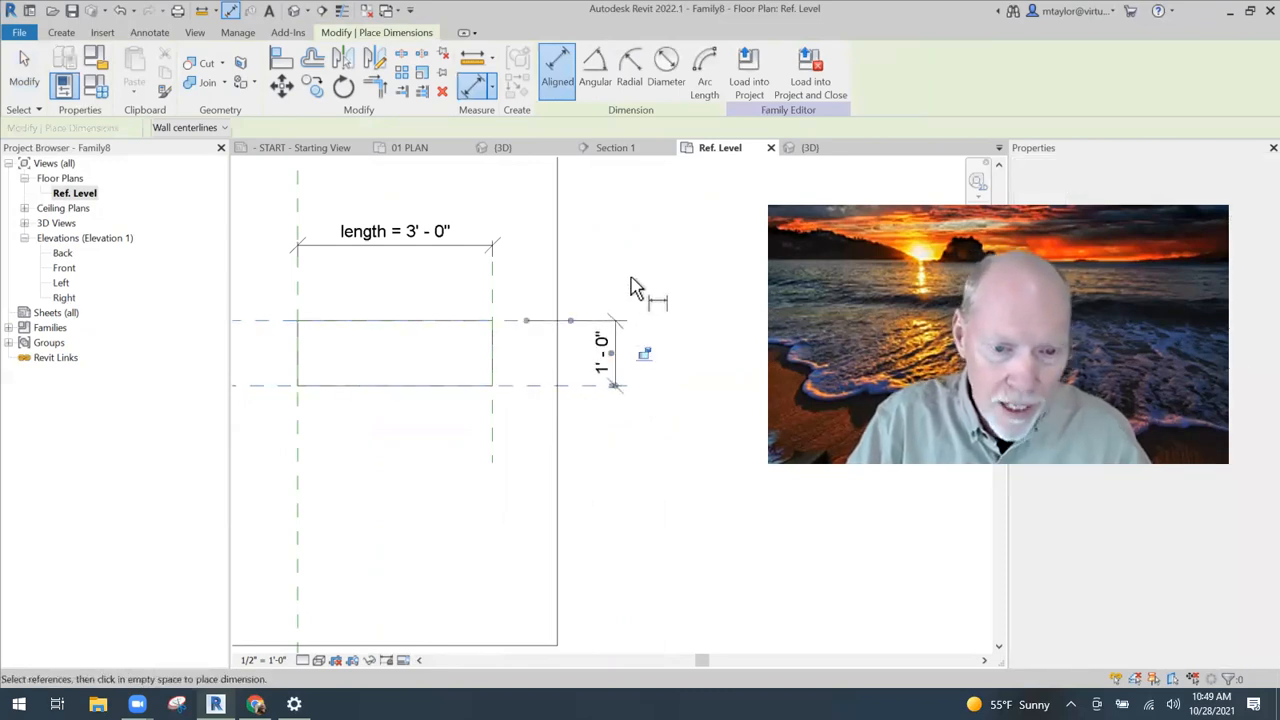
pyautogui.press('Escape')
pyautogui.press('Escape')
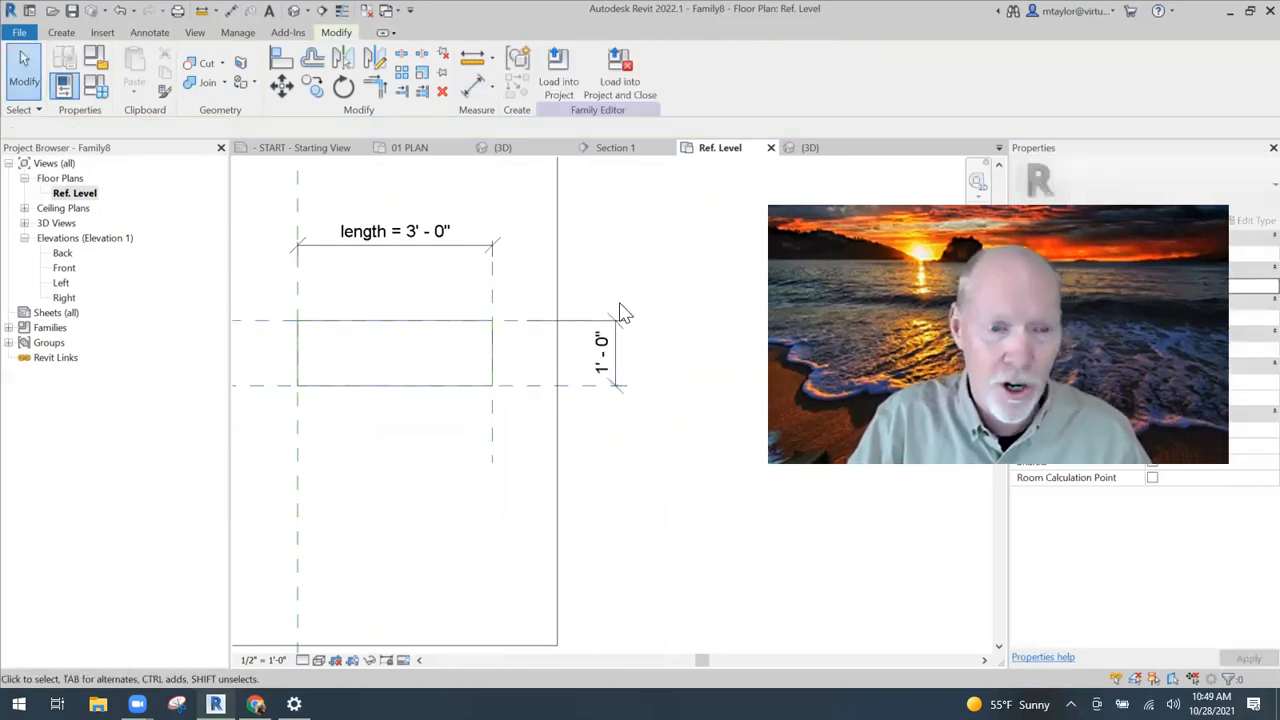
# Test the vertical dimension by moving the upper reference plane to about 1' 7" above the horizontal centre plane.
pyautogui.click(508, 322)
pyautogui.moveTo(428, 318); pyautogui.dragTo(429, 281)
pyautogui.click(587, 441)
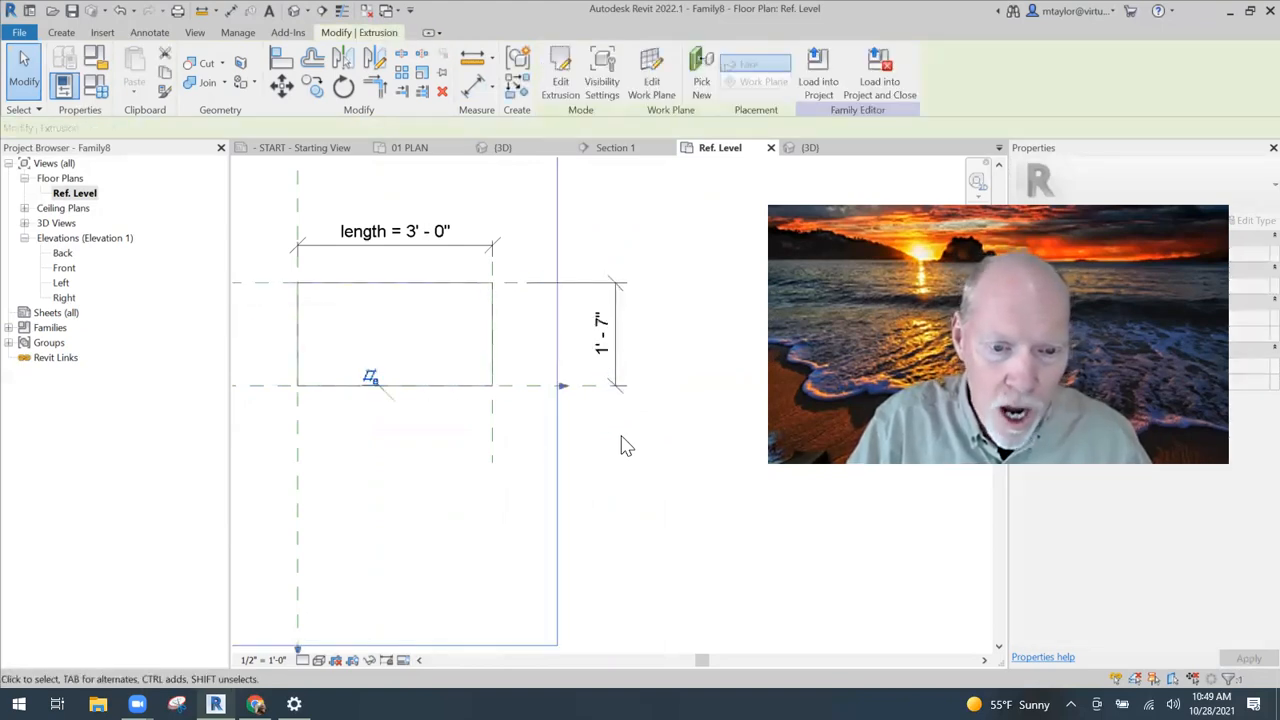
pyautogui.click(622, 445)
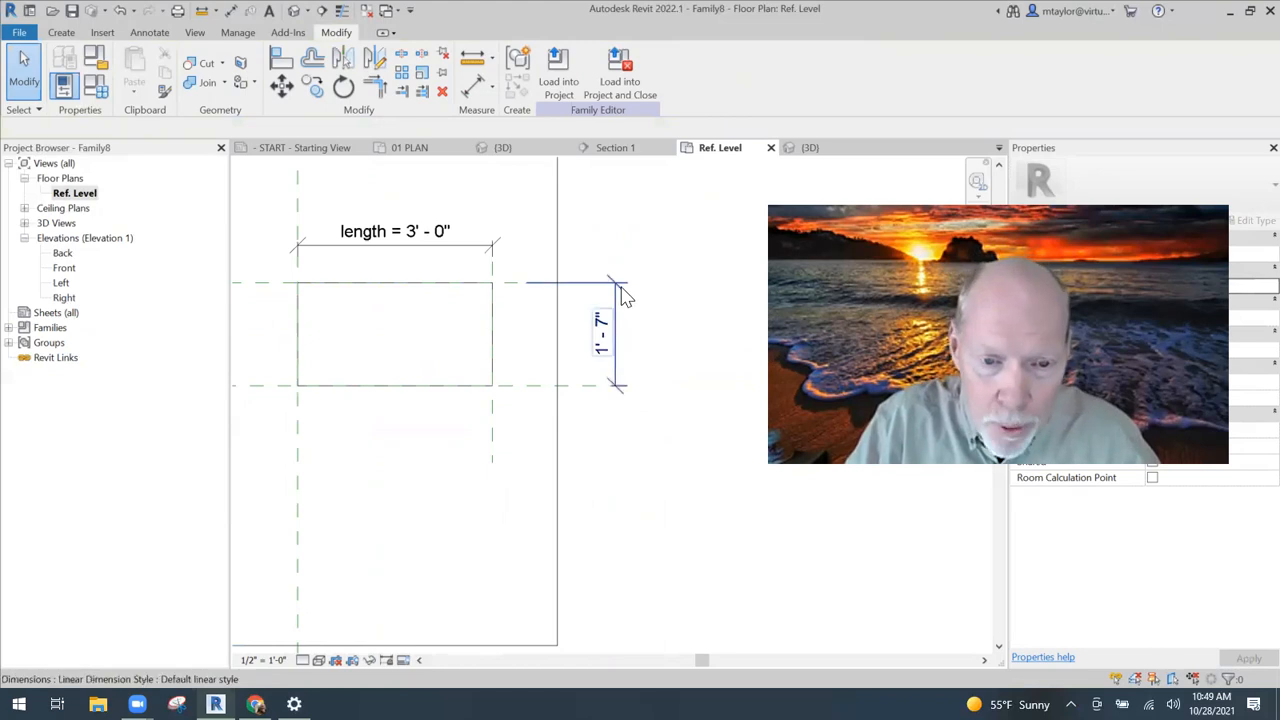
# Label the vertical dimension beside the extrusion with the width parameter.
pyautogui.click(617, 337)
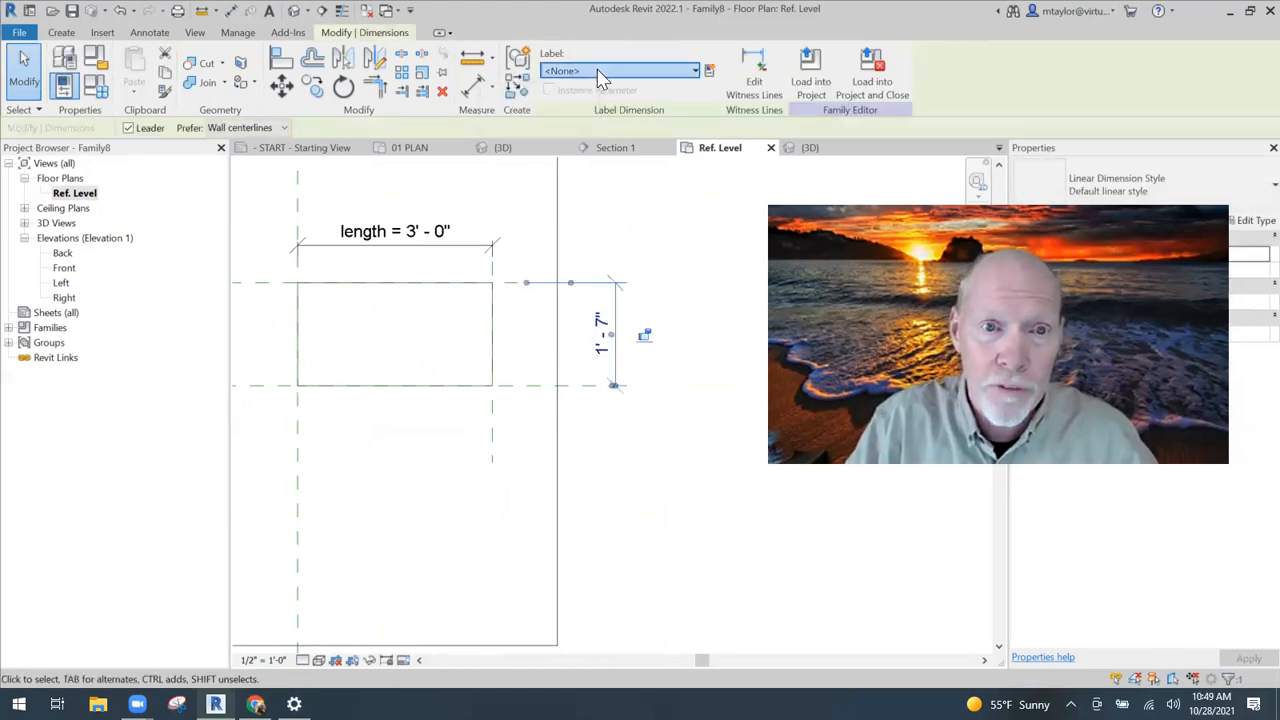
pyautogui.click(600, 72)
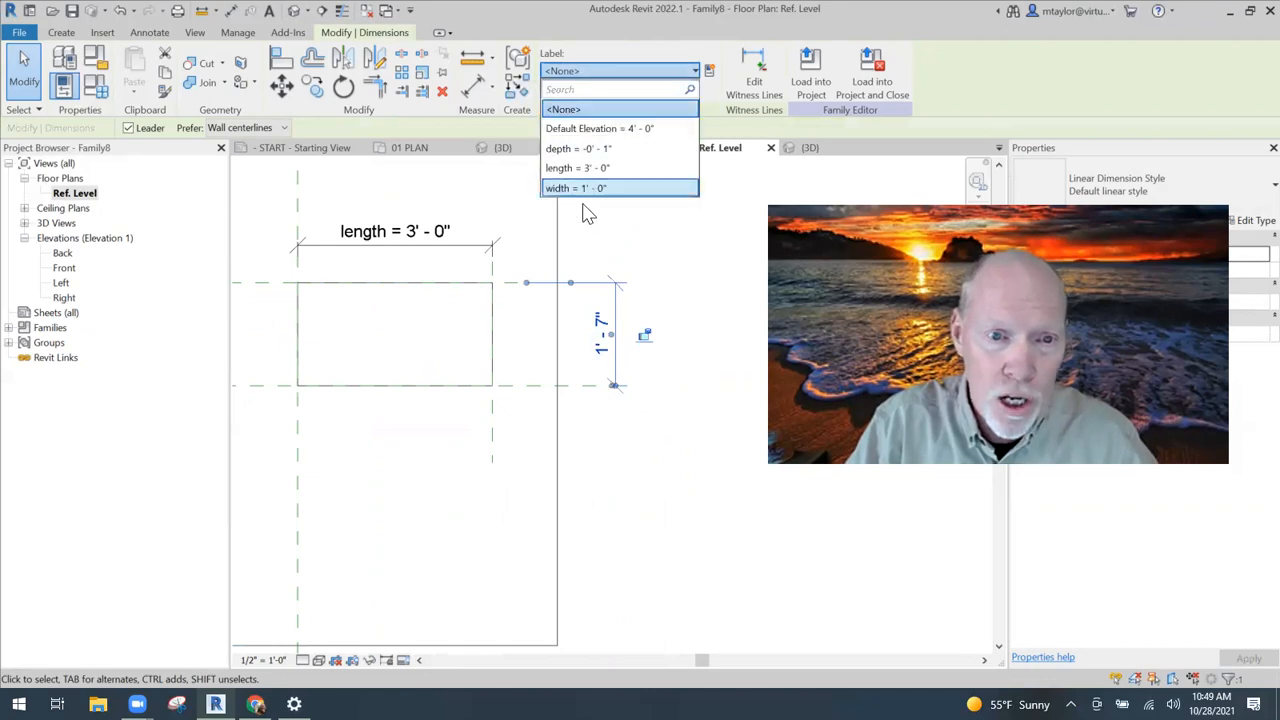
pyautogui.click(597, 189)
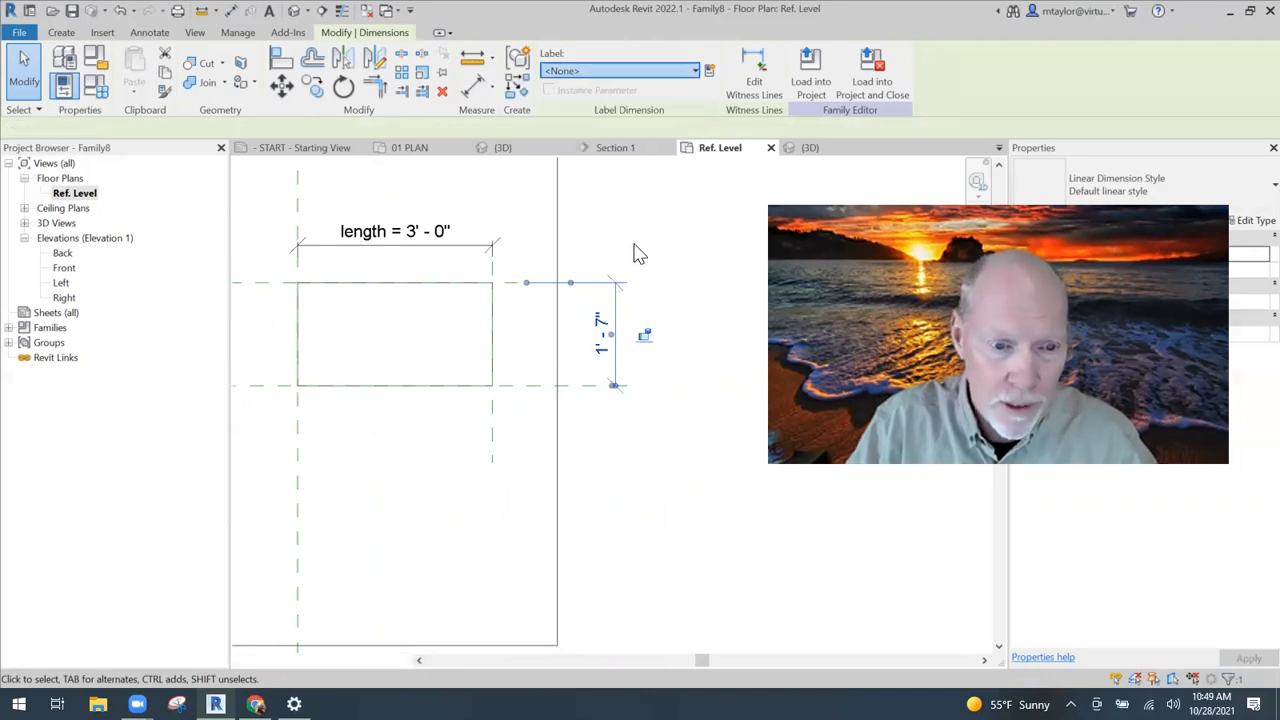
pyautogui.click(643, 255)
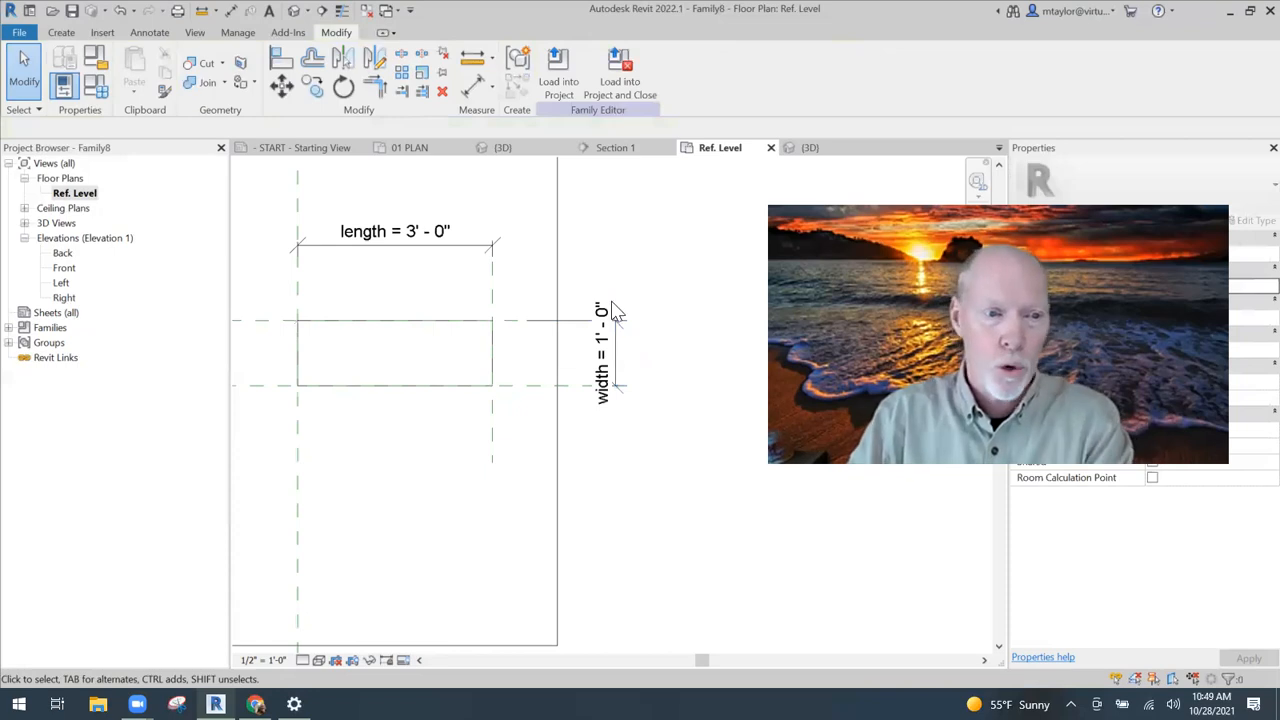
pyautogui.moveTo(647, 335); pyautogui.dragTo(675, 355, button='middle')
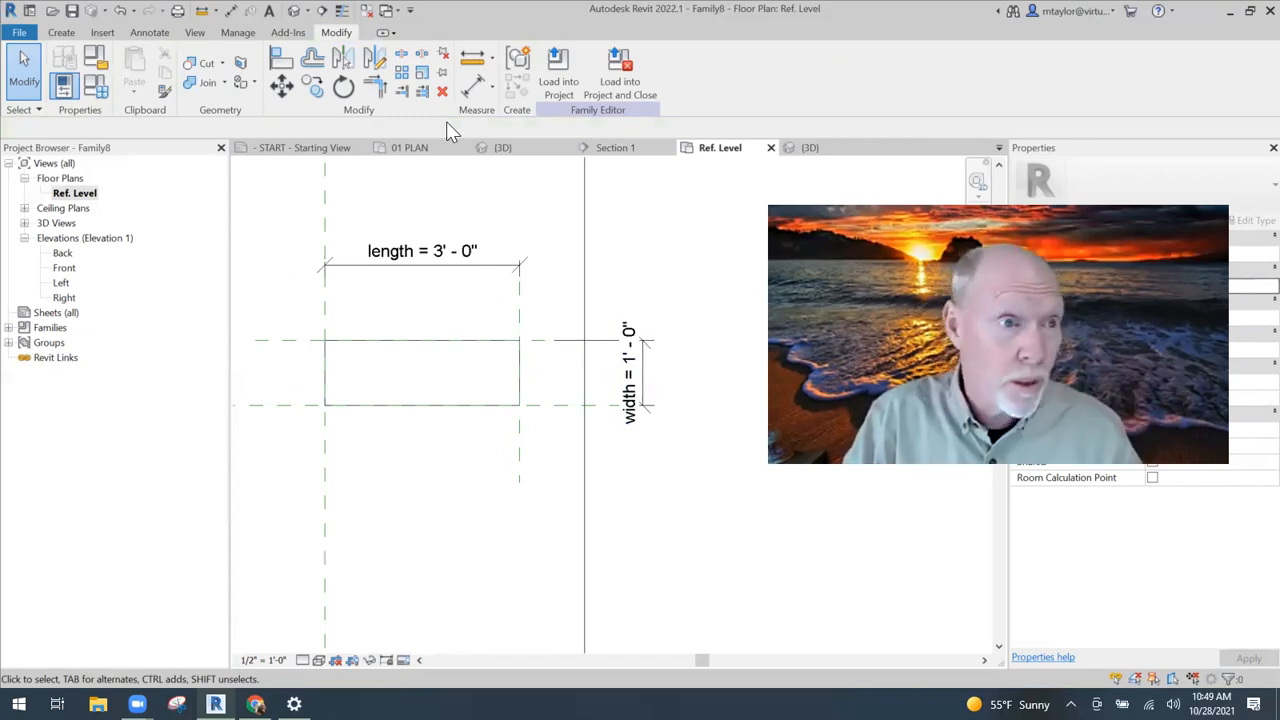
# In the 3D view, change the small box extrusion on the slab from solid to void.
pyautogui.click(292, 11)
pyautogui.moveTo(657, 300); pyautogui.dragTo(562, 248, button='middle')
pyautogui.scroll(1, 562, 293)
pyautogui.scroll(2, 592, 315)
pyautogui.keyDown('shift'); pyautogui.moveTo(604, 292); pyautogui.dragTo(623, 257, button='middle'); pyautogui.keyUp('shift')
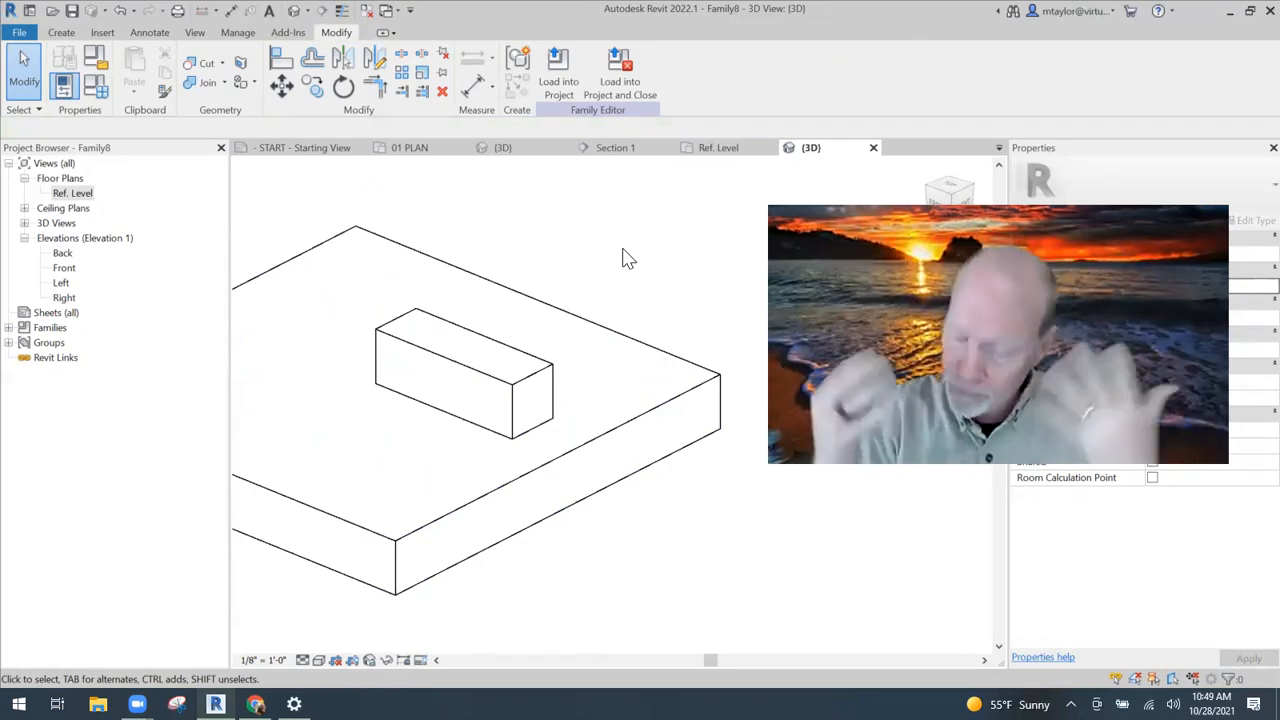
pyautogui.click(530, 390)
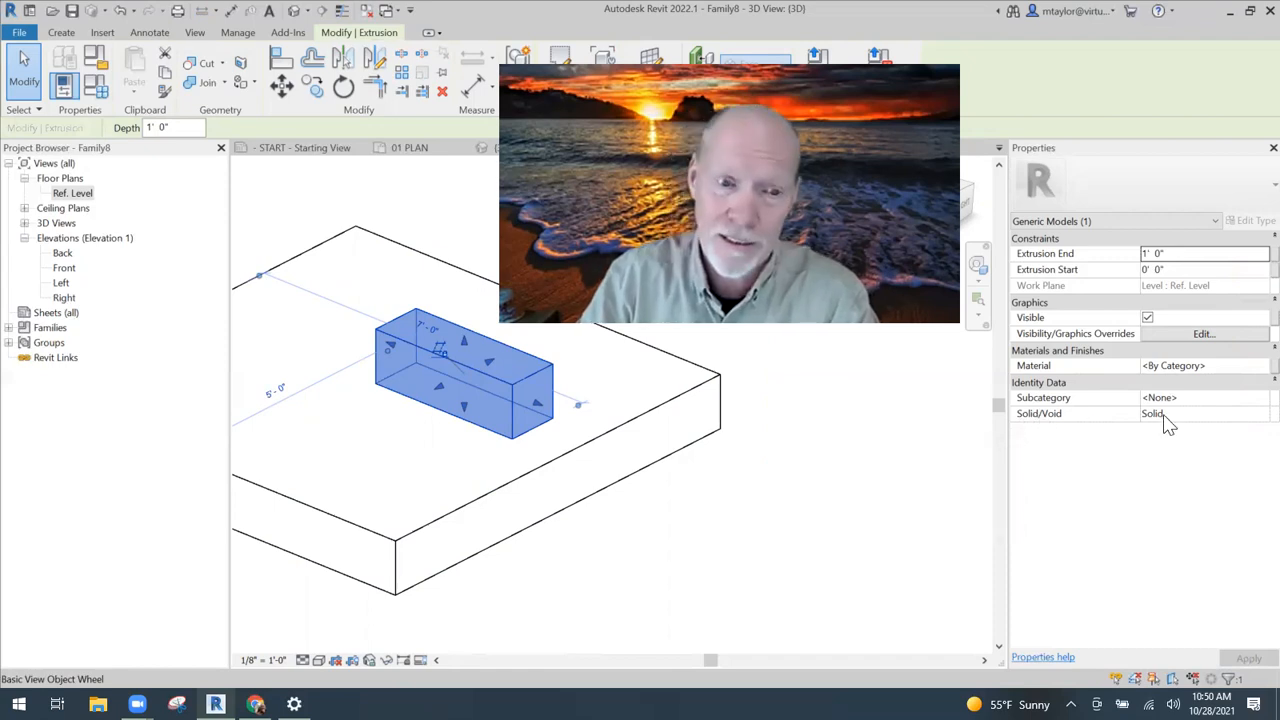
pyautogui.click(1194, 413)
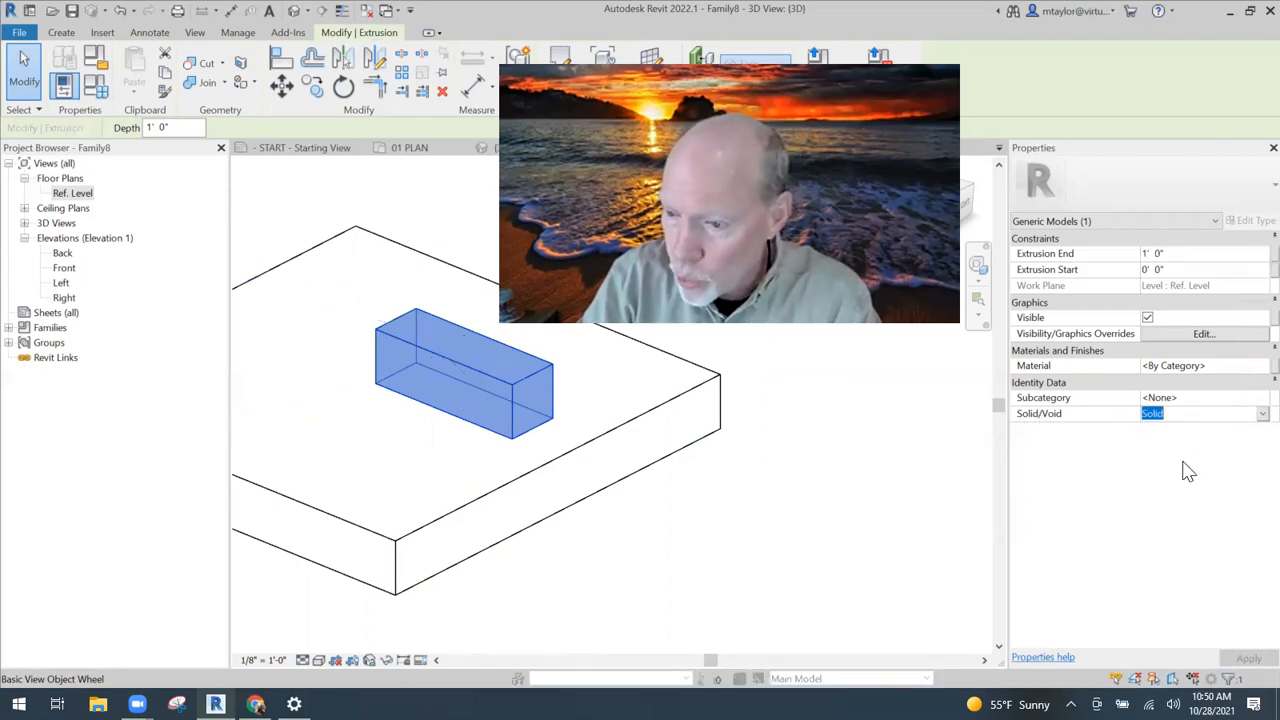
pyautogui.click(1262, 414)
pyautogui.click(1151, 446)
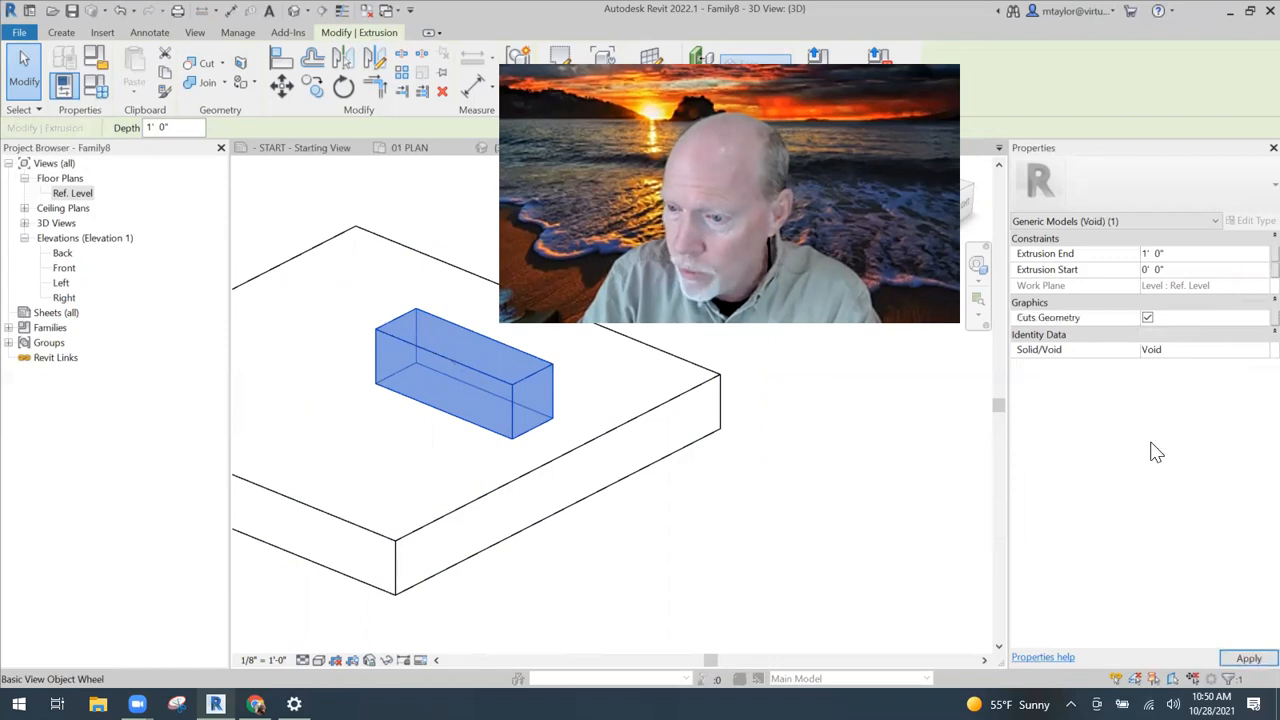
pyautogui.press('Escape')
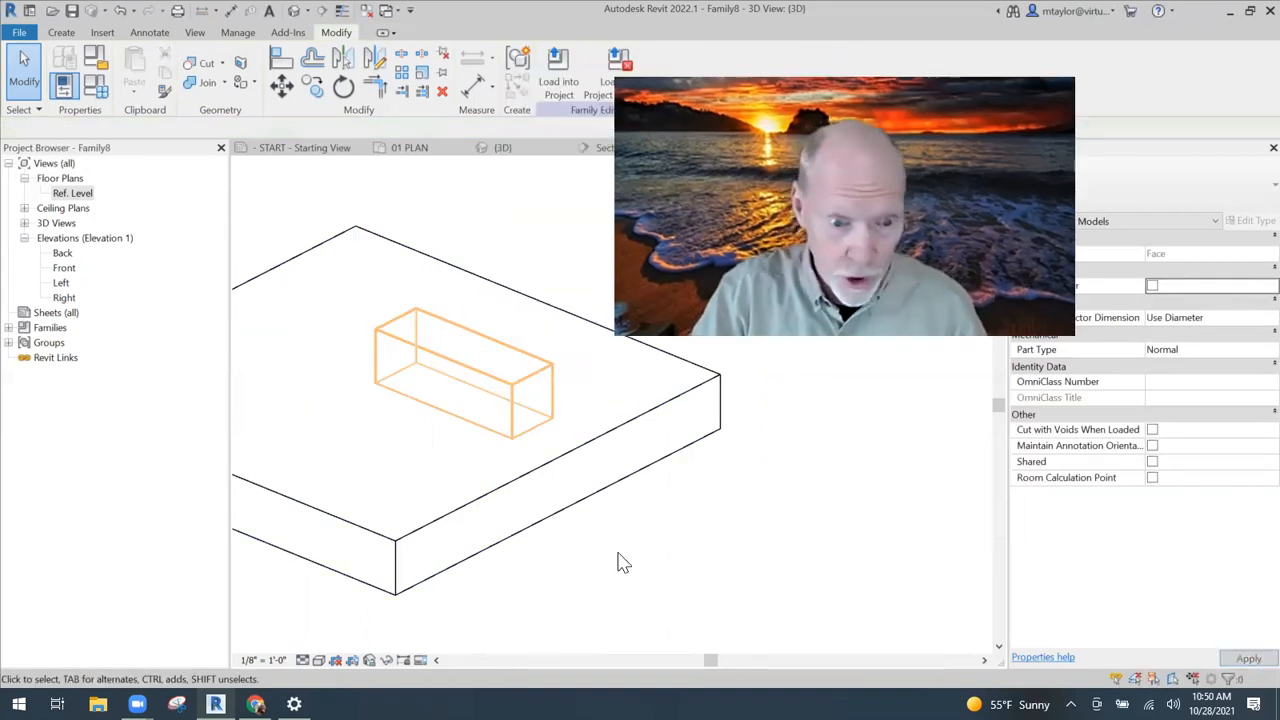
# Stretch the void extrusion down through the slab, to an extrusion end of about -3' 7 3/4".
pyautogui.moveTo(631, 518); pyautogui.dragTo(634, 519, button='middle')
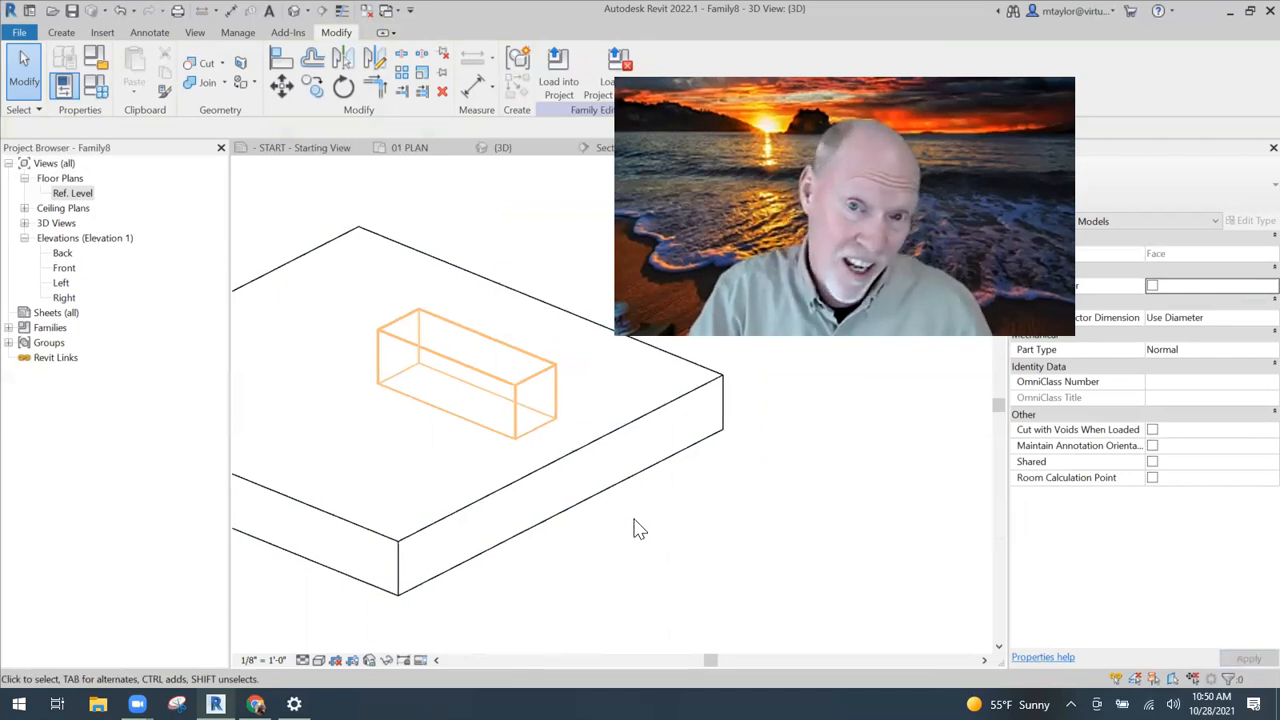
pyautogui.click(464, 346)
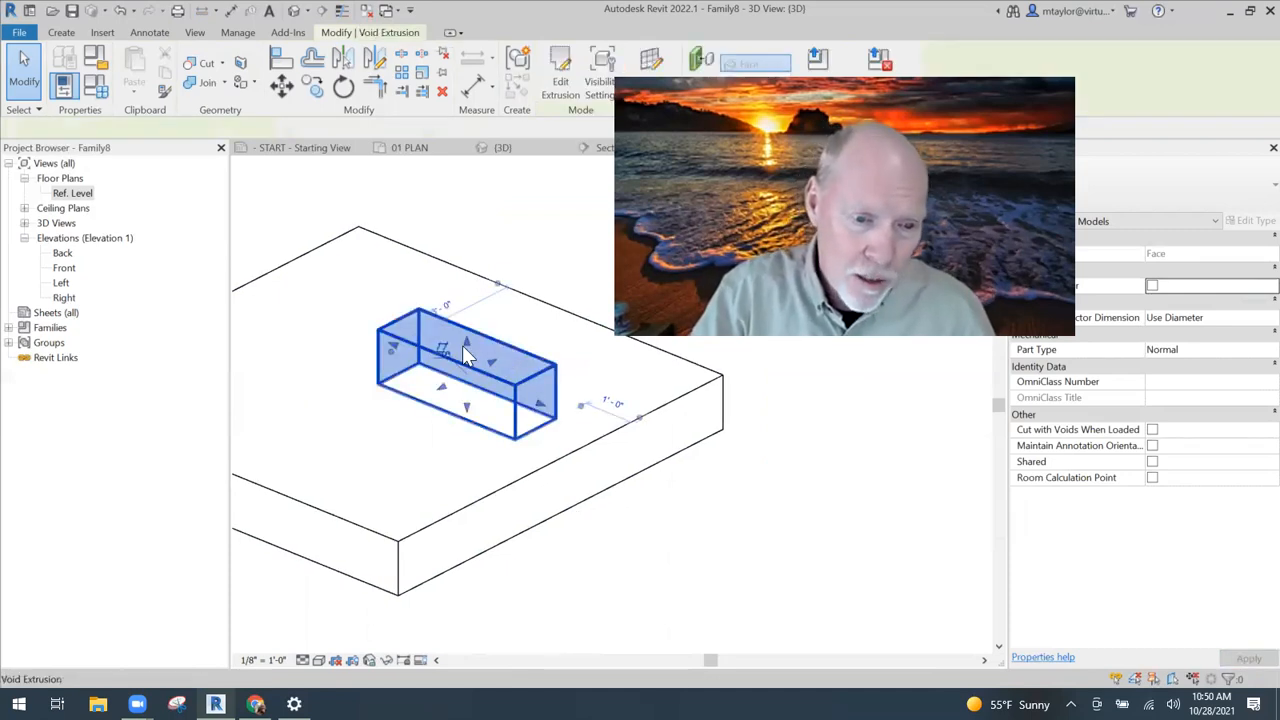
pyautogui.moveTo(668, 498); pyautogui.dragTo(670, 541)
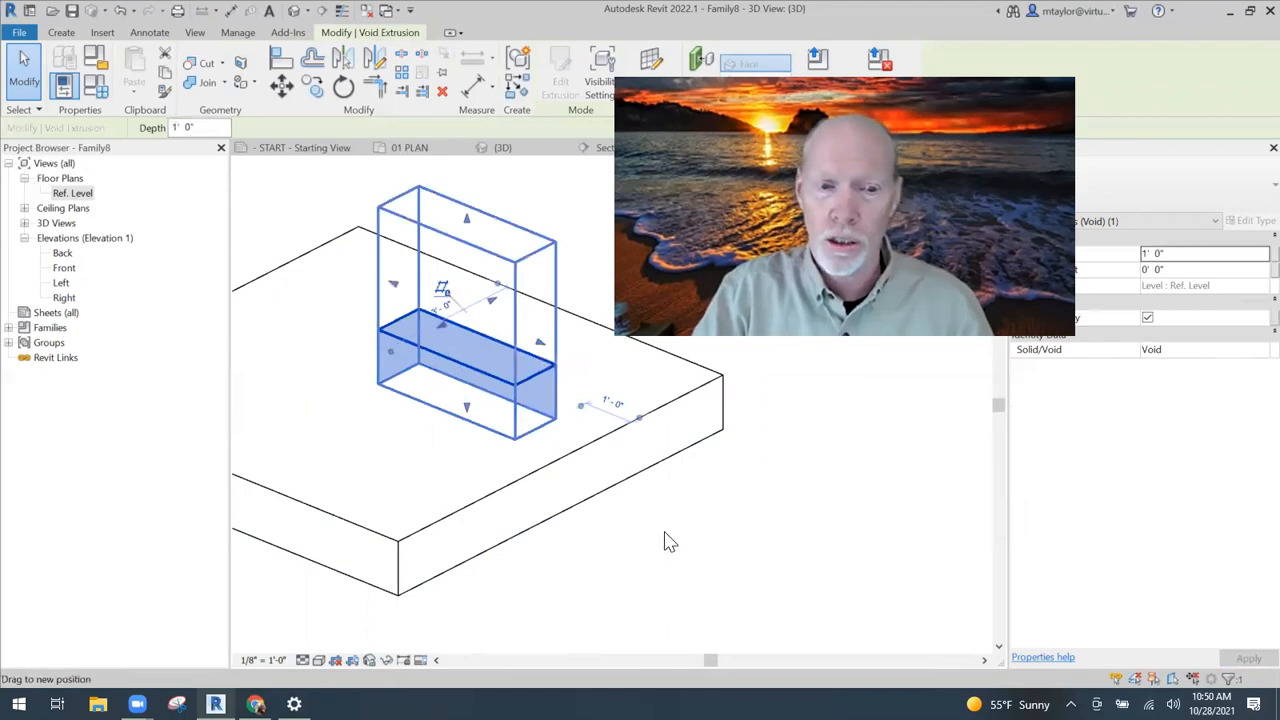
pyautogui.click(670, 541)
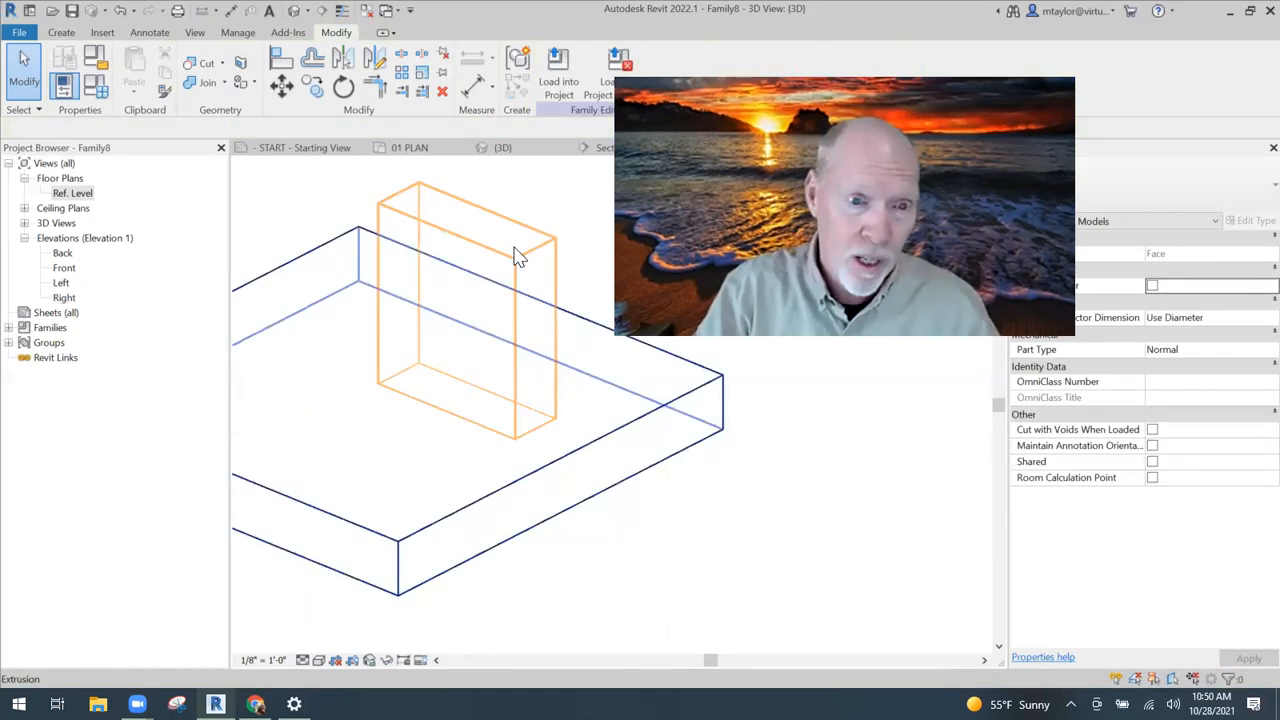
pyautogui.moveTo(472, 224); pyautogui.dragTo(647, 563)
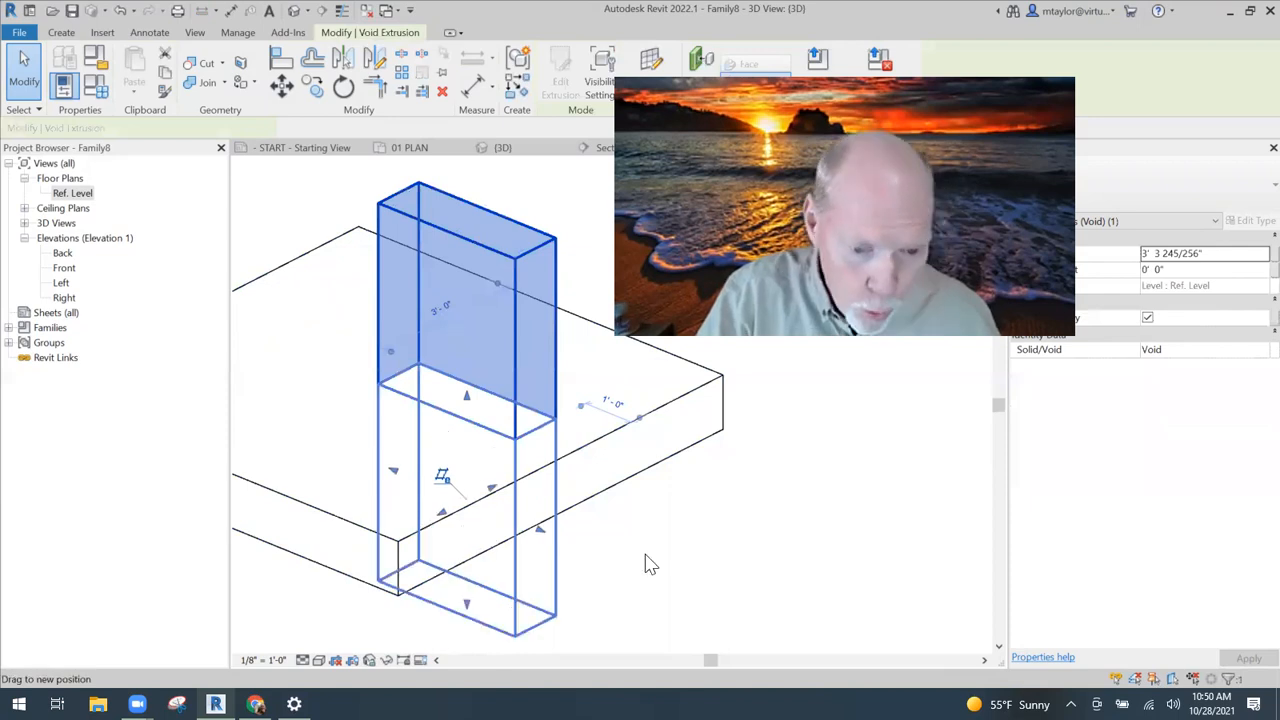
pyautogui.moveTo(684, 500); pyautogui.dragTo(694, 508)
pyautogui.click(700, 510)
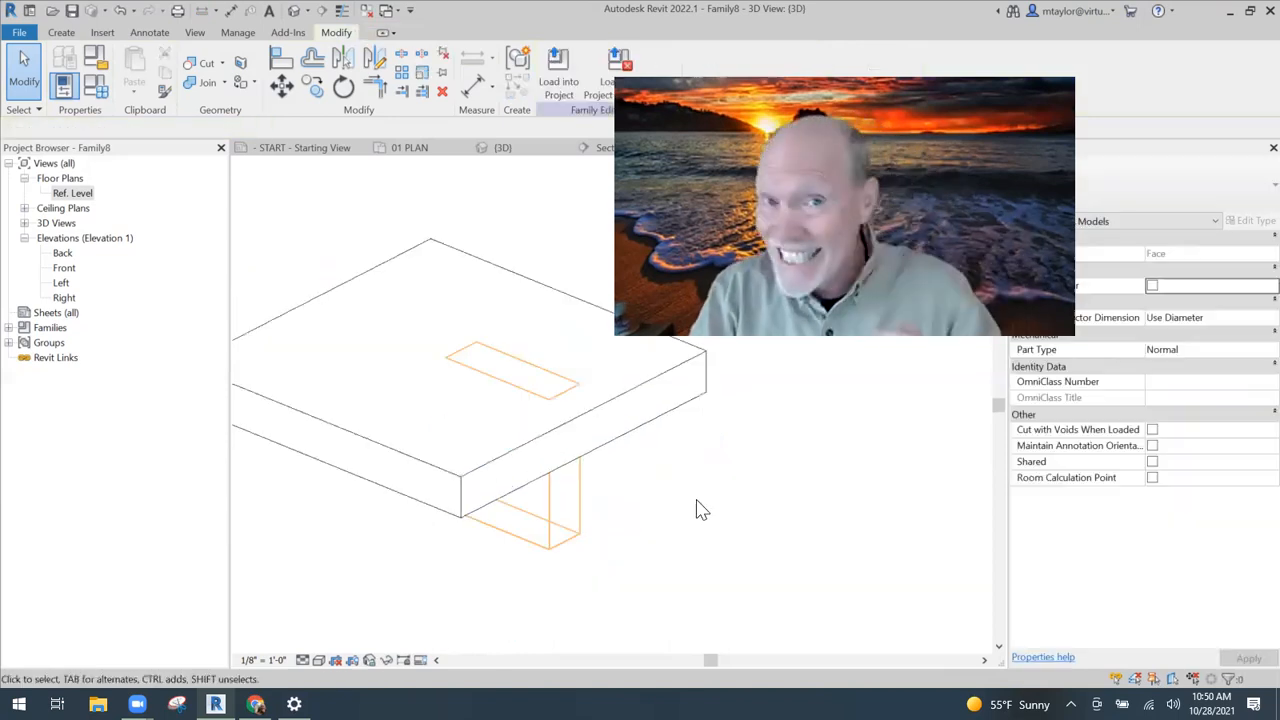
# Cut the slab with the void extrusion using Cut Geometry.
pyautogui.moveTo(720, 490); pyautogui.dragTo(670, 475, button='middle')
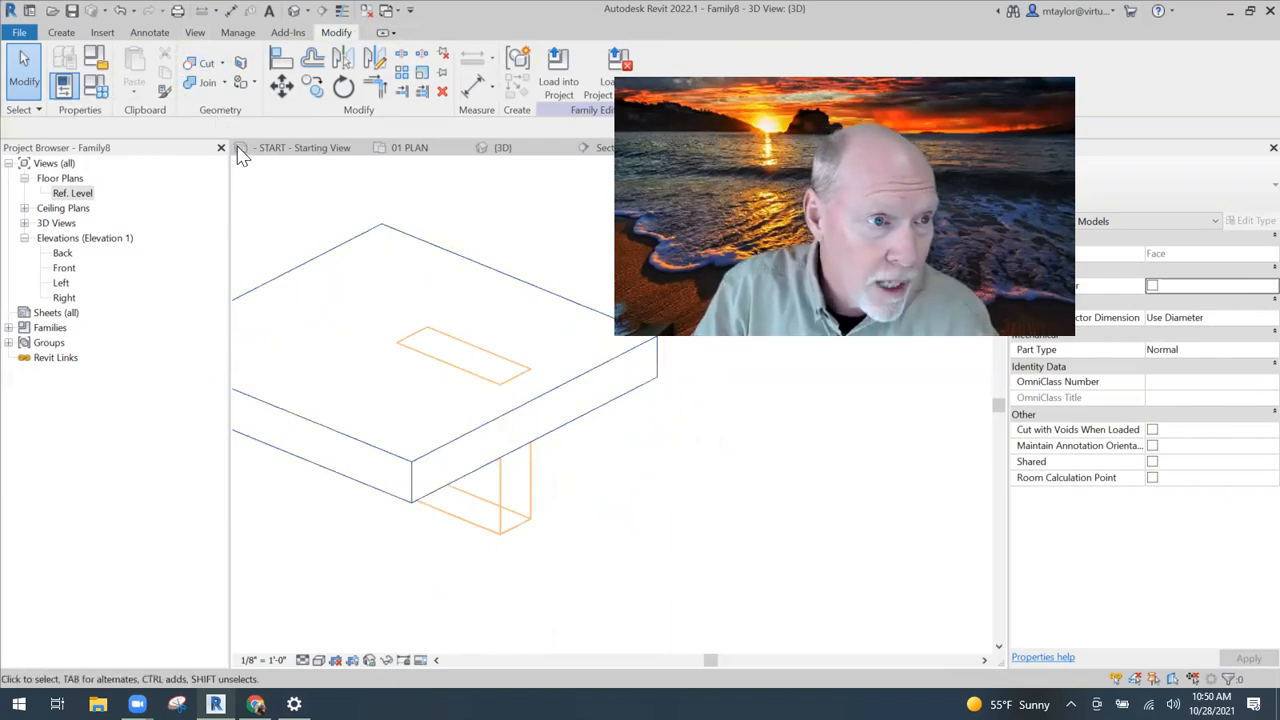
pyautogui.click(206, 66)
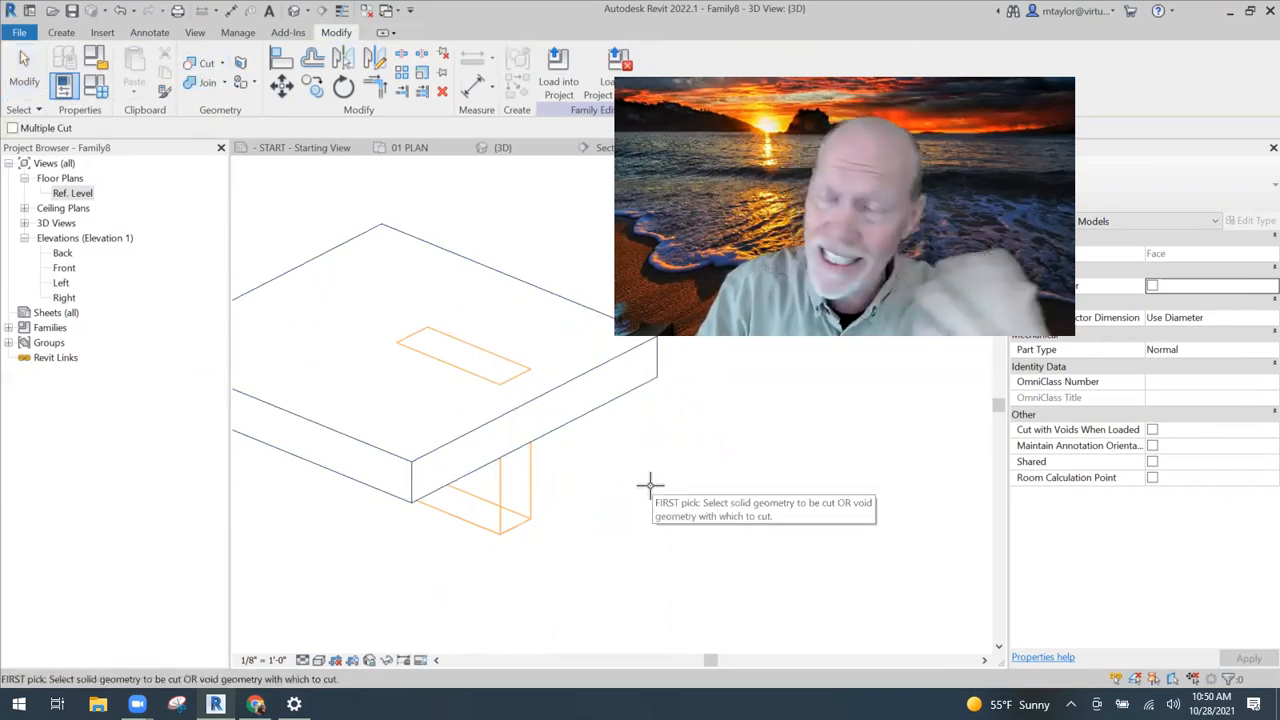
pyautogui.click(592, 420)
pyautogui.click(531, 480)
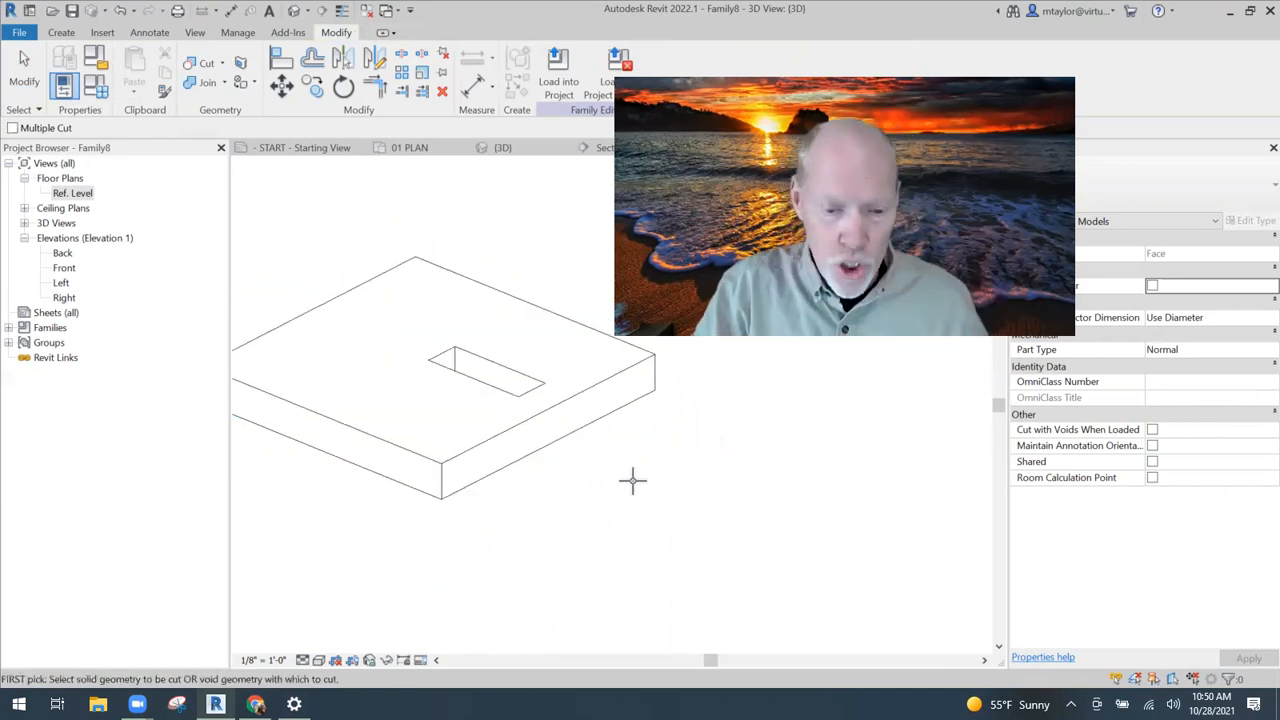
pyautogui.press('Escape')
pyautogui.keyDown('shift'); pyautogui.moveTo(609, 500); pyautogui.dragTo(617, 464, button='middle'); pyautogui.keyUp('shift')
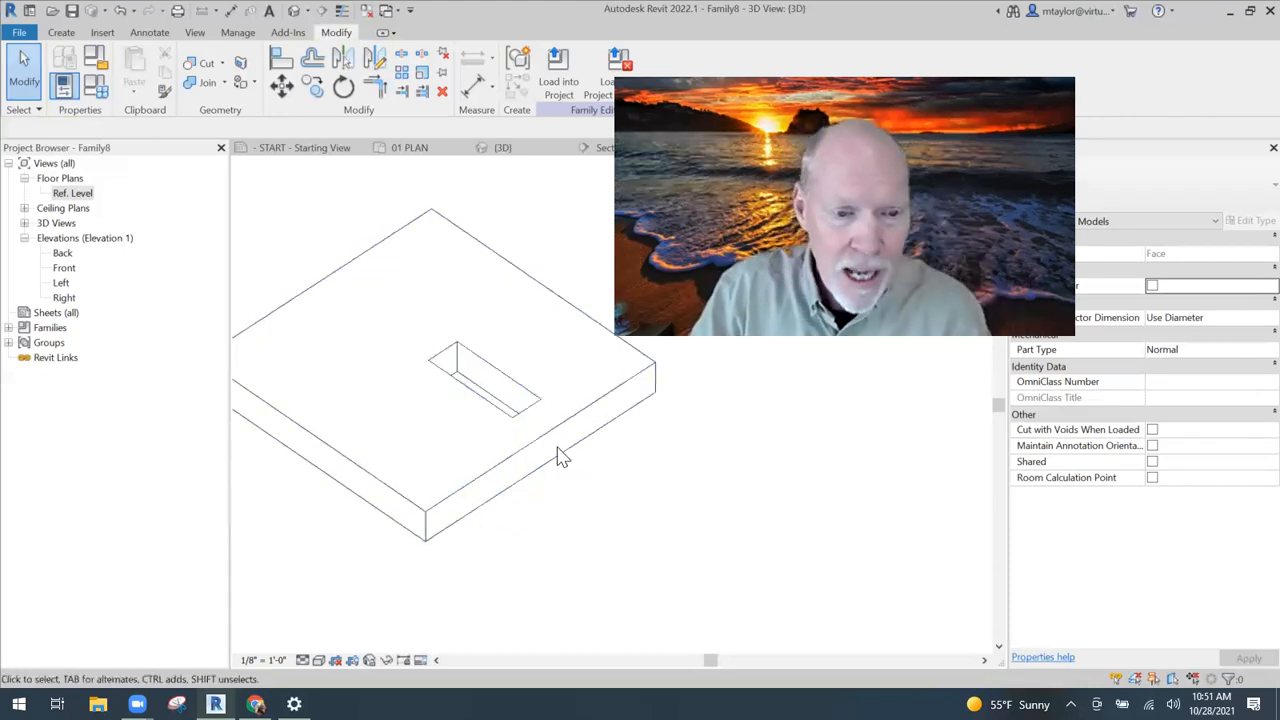
# Associate the void extrusion's Extrusion End with the depth family parameter.
pyautogui.click(676, 567)
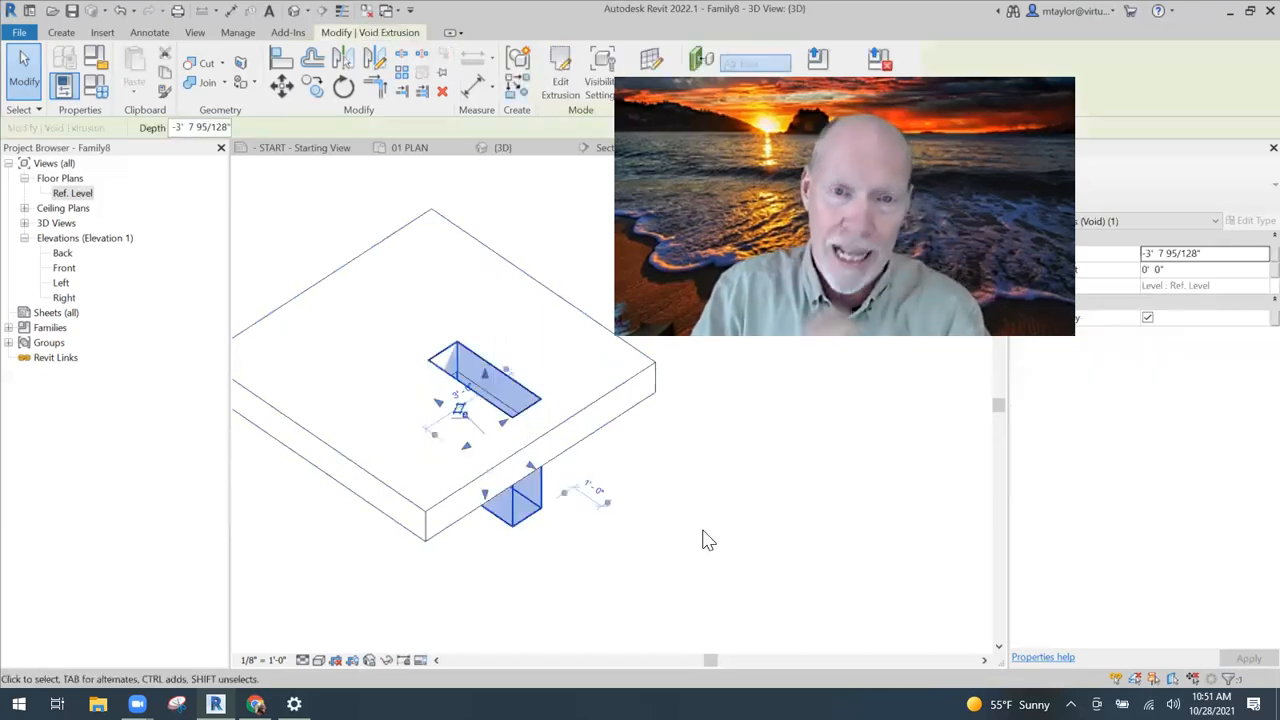
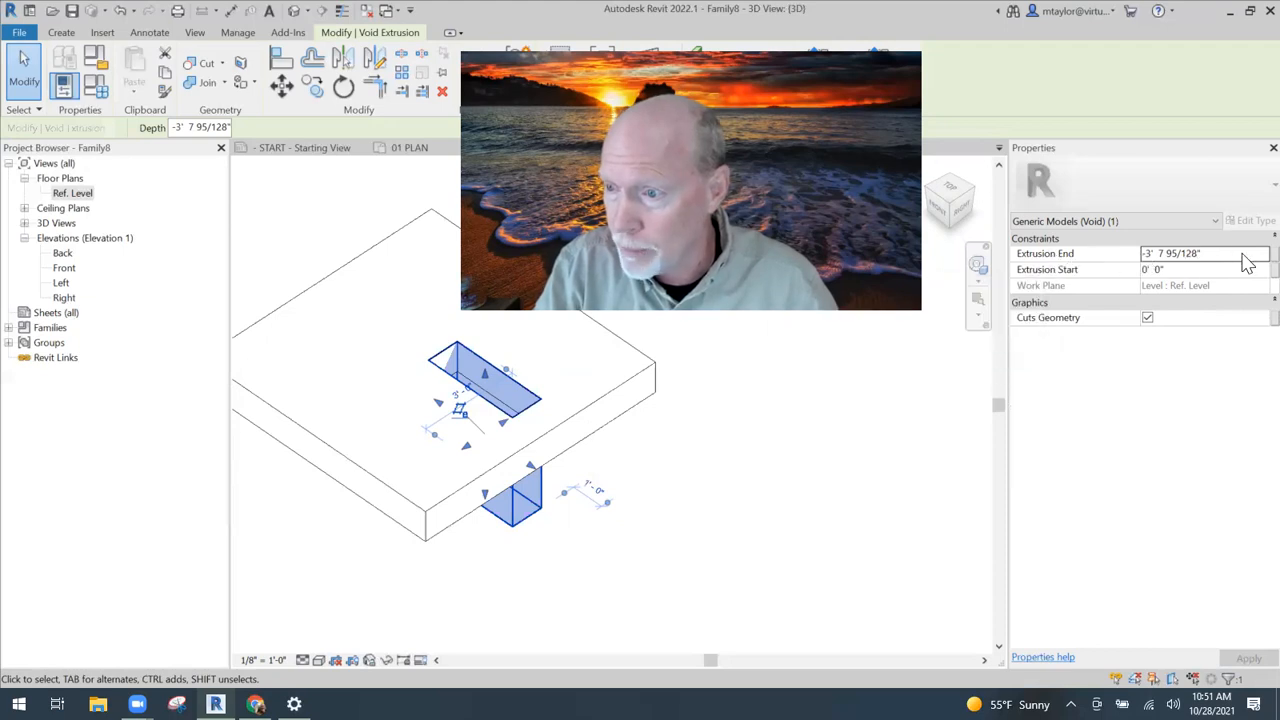
pyautogui.click(1273, 253)
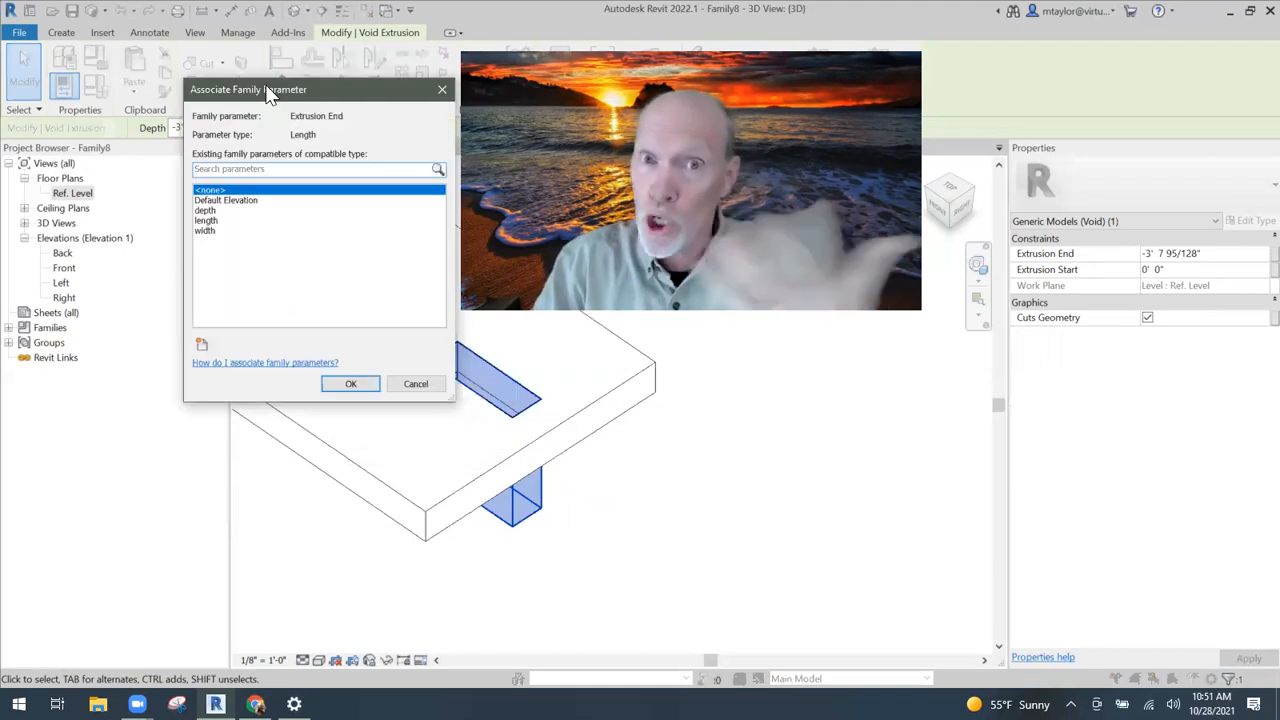
pyautogui.click(206, 211)
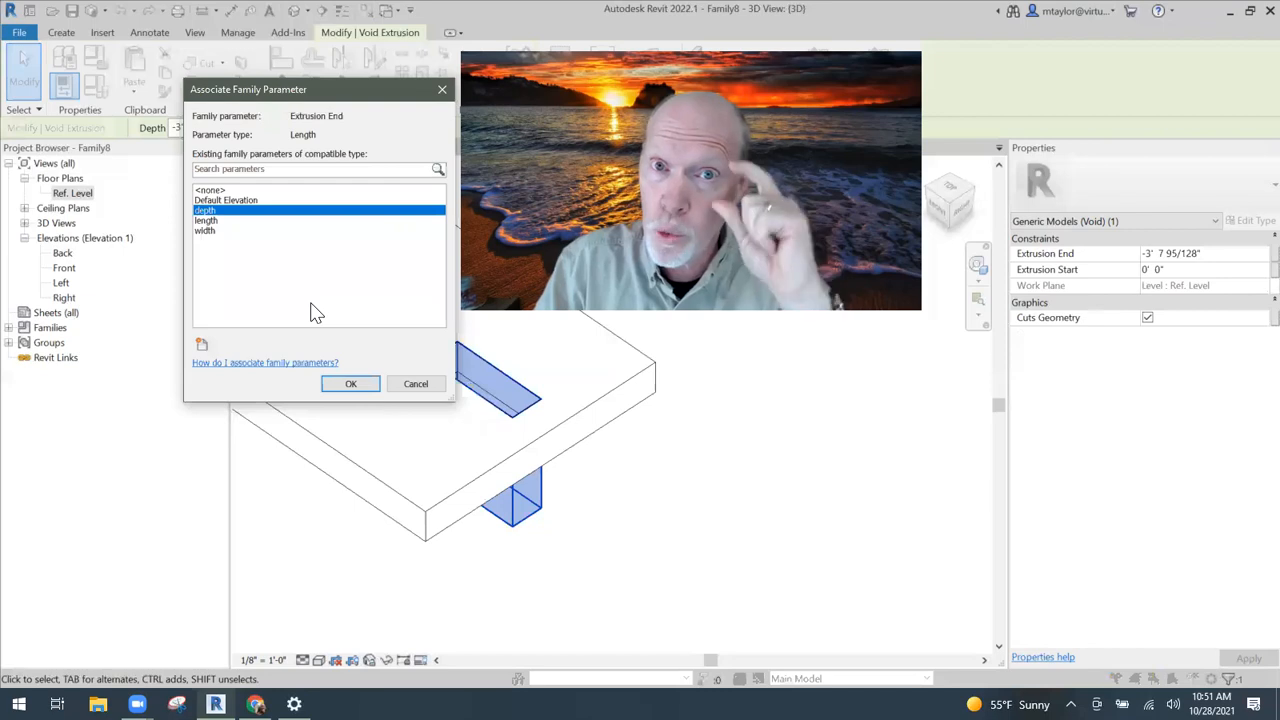
pyautogui.click(362, 383)
pyautogui.click(630, 502)
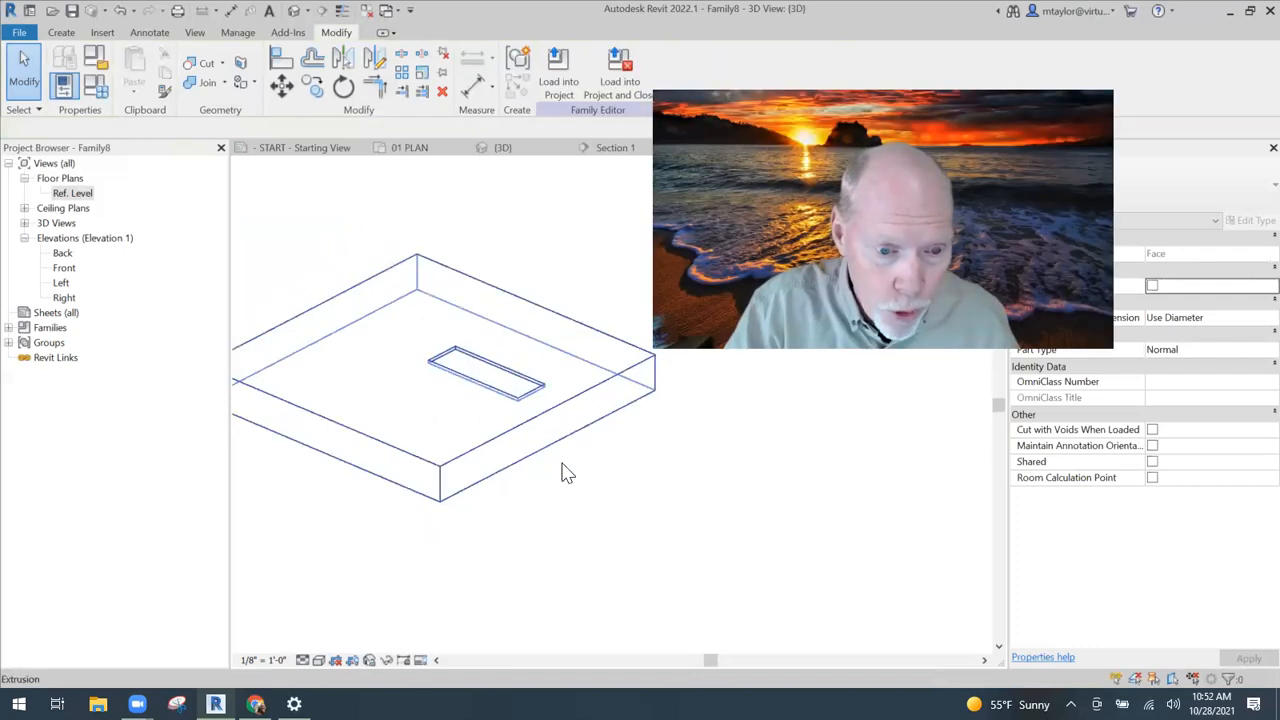
# Set the depth parameter to -0' 2" in the family types.
pyautogui.scroll(3, 540, 465)
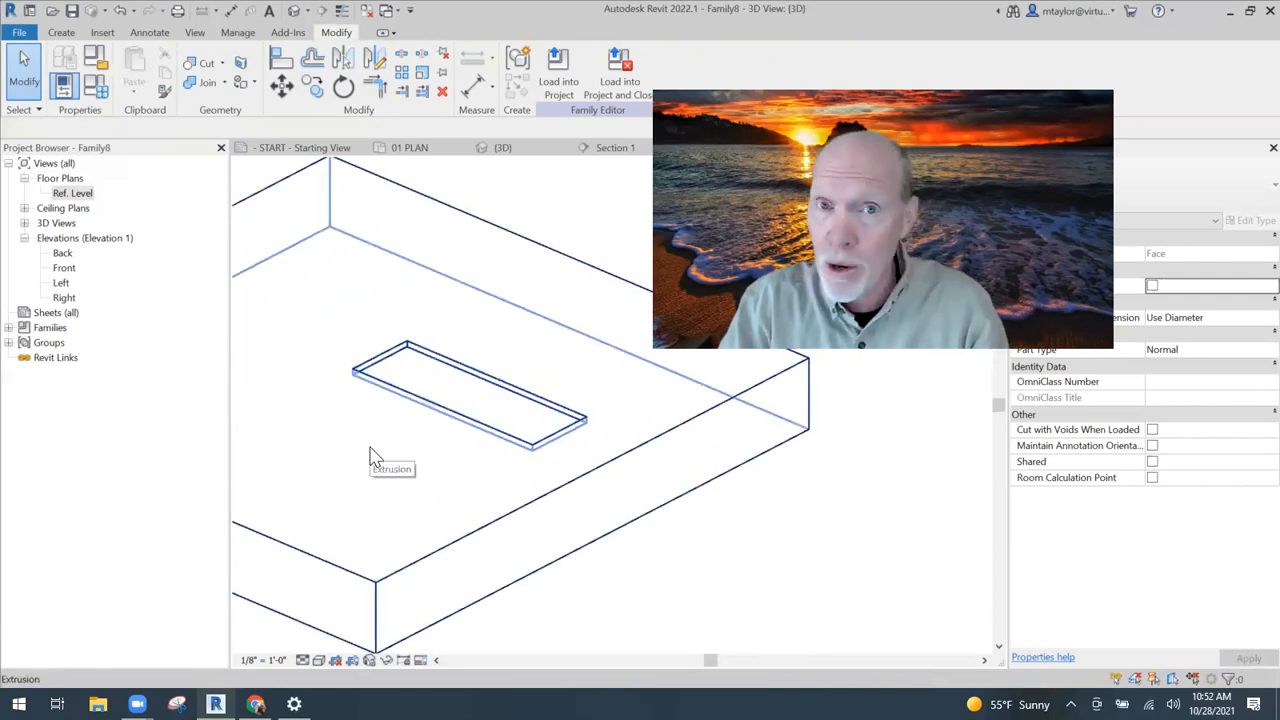
pyautogui.click(96, 87)
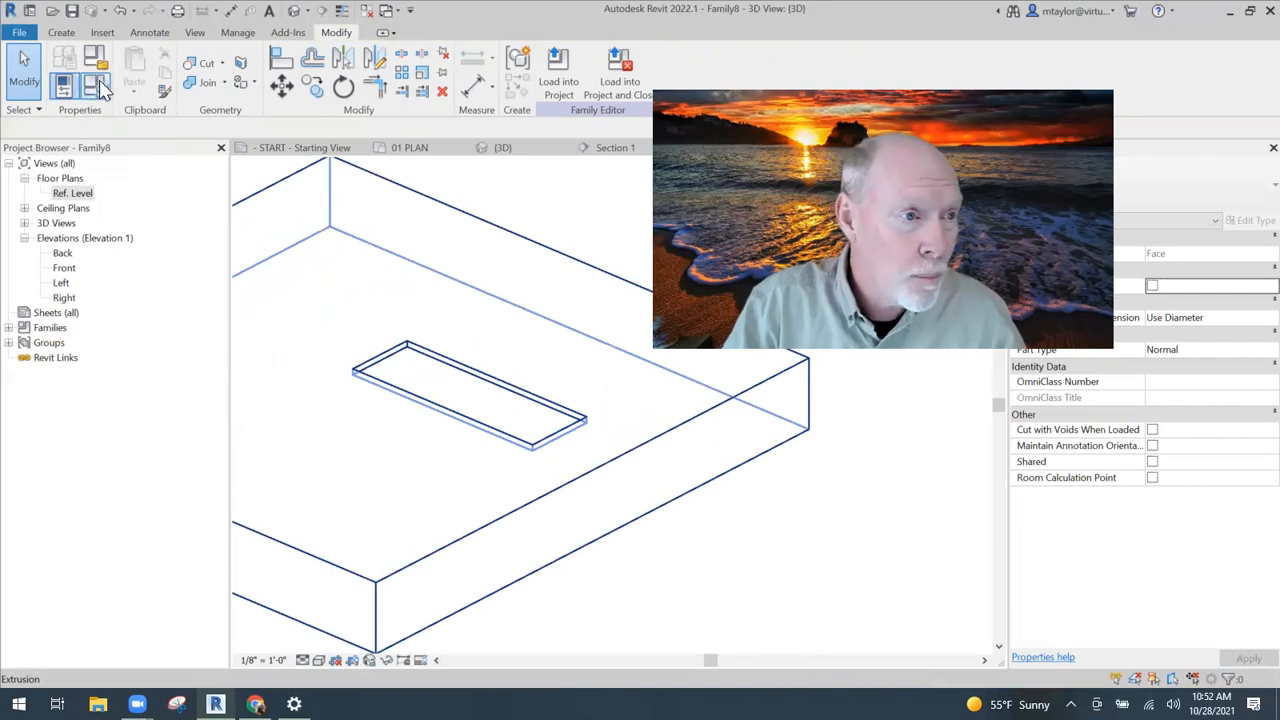
pyautogui.click(400, 222)
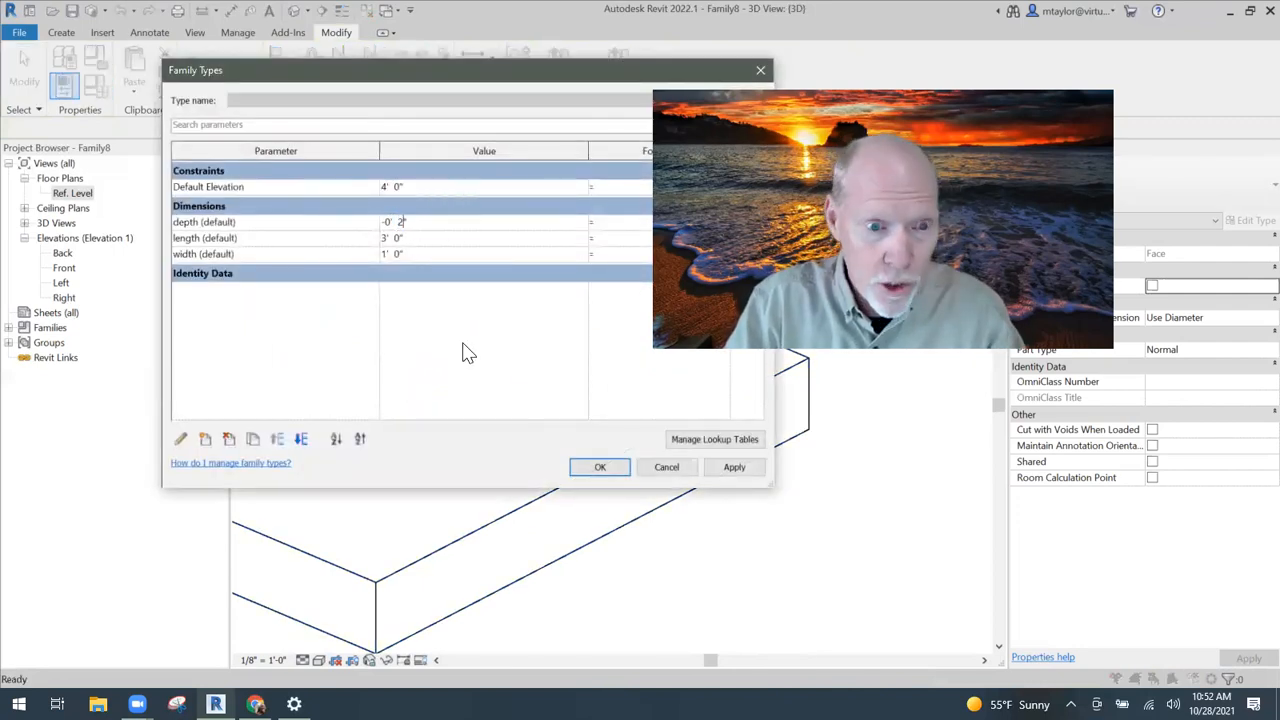
pyautogui.click(600, 467)
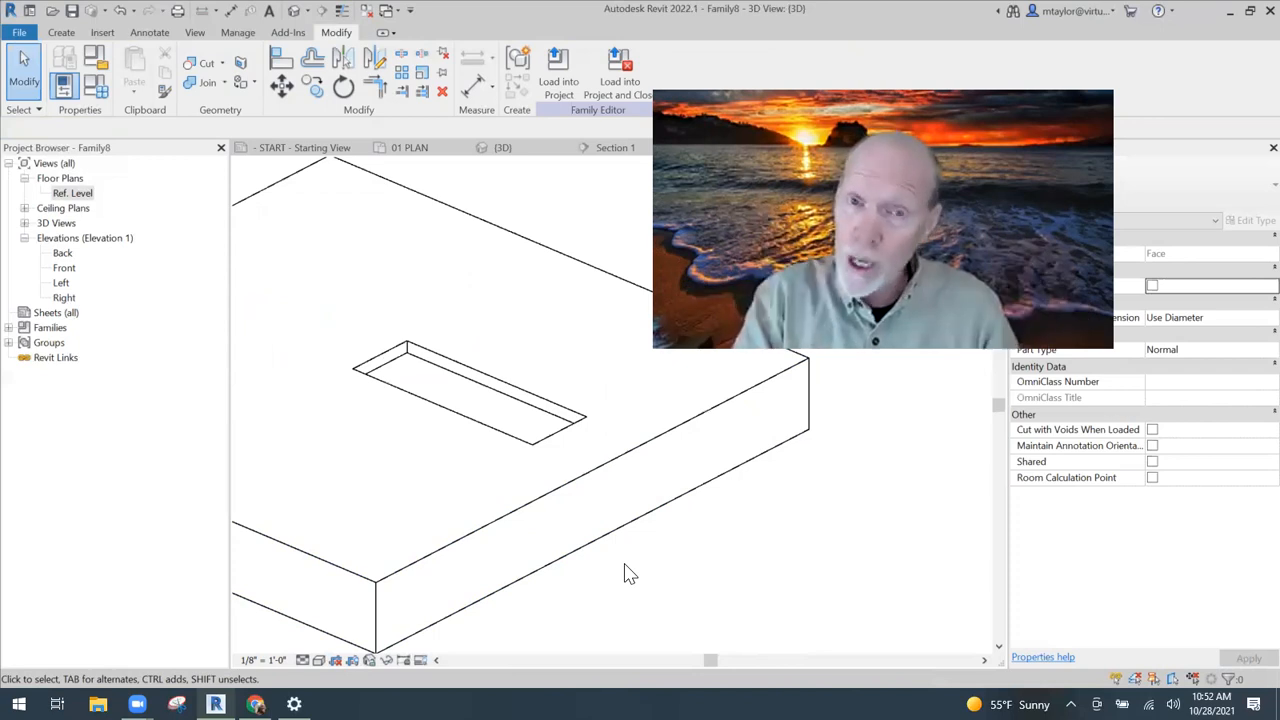
# Save the family as "slab depression" in the REVIT LOCALS folder.
pyautogui.click(72, 11)
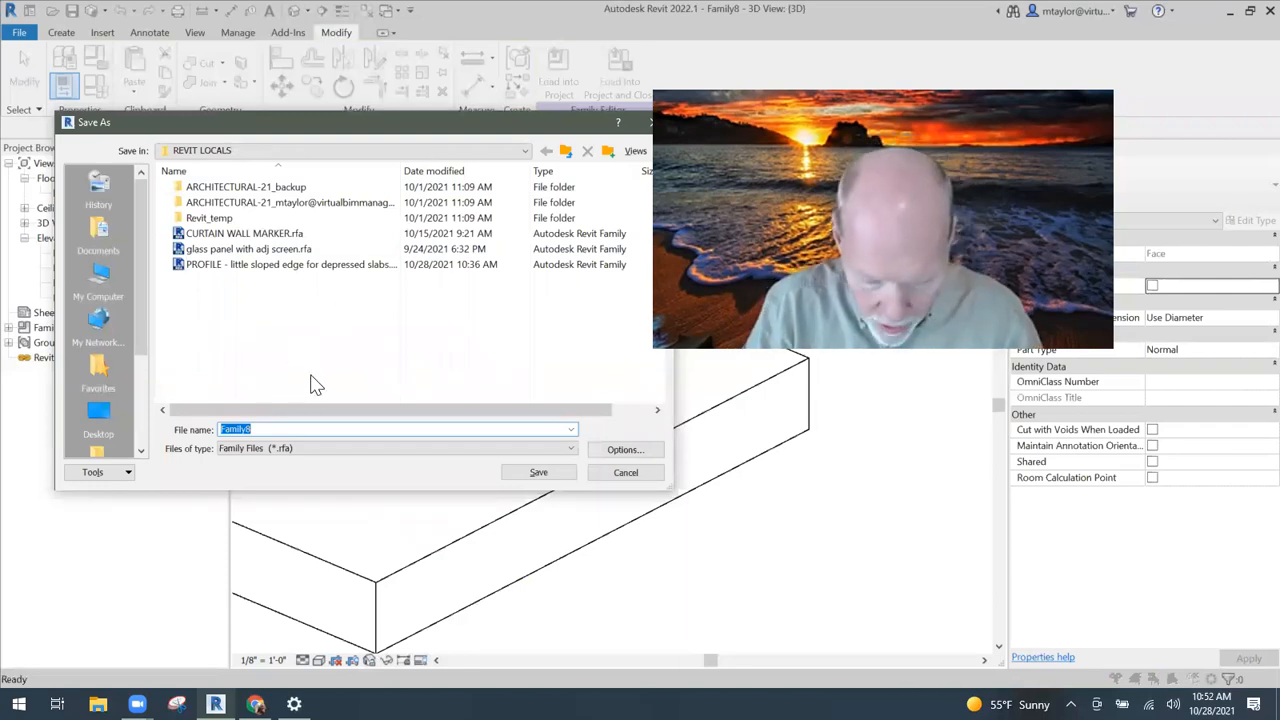
pyautogui.write('depression')
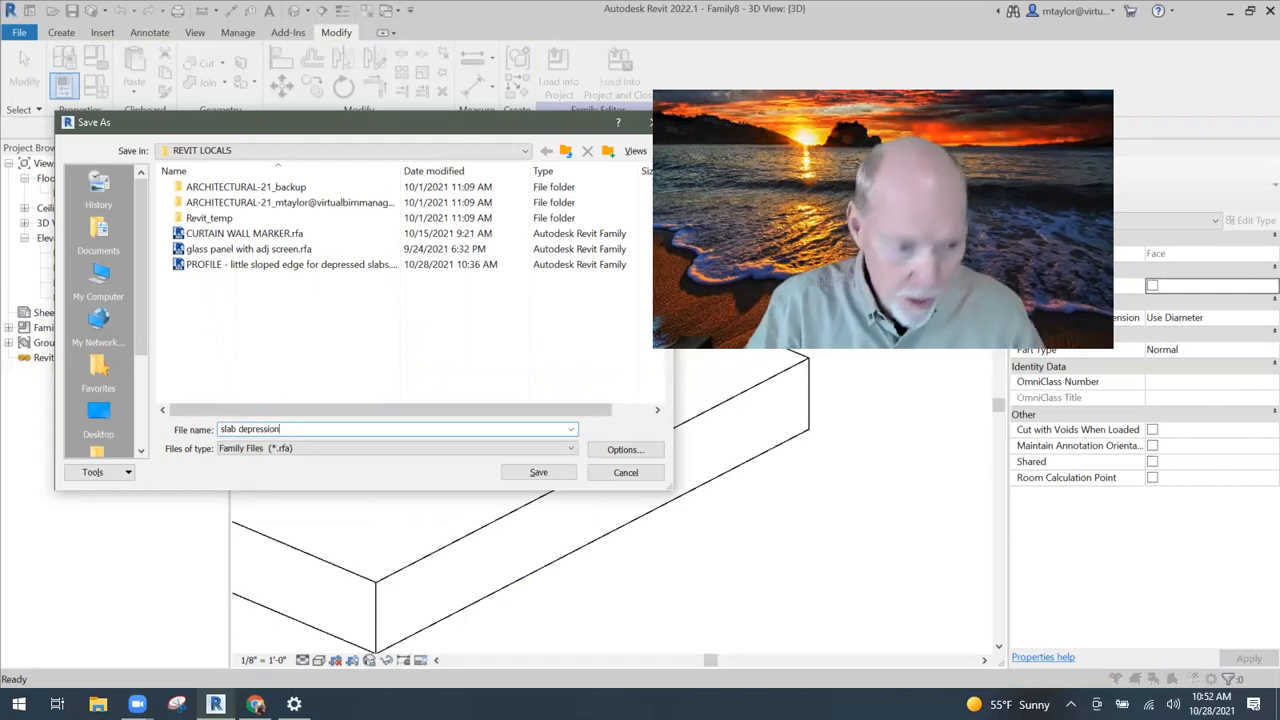
pyautogui.click(539, 473)
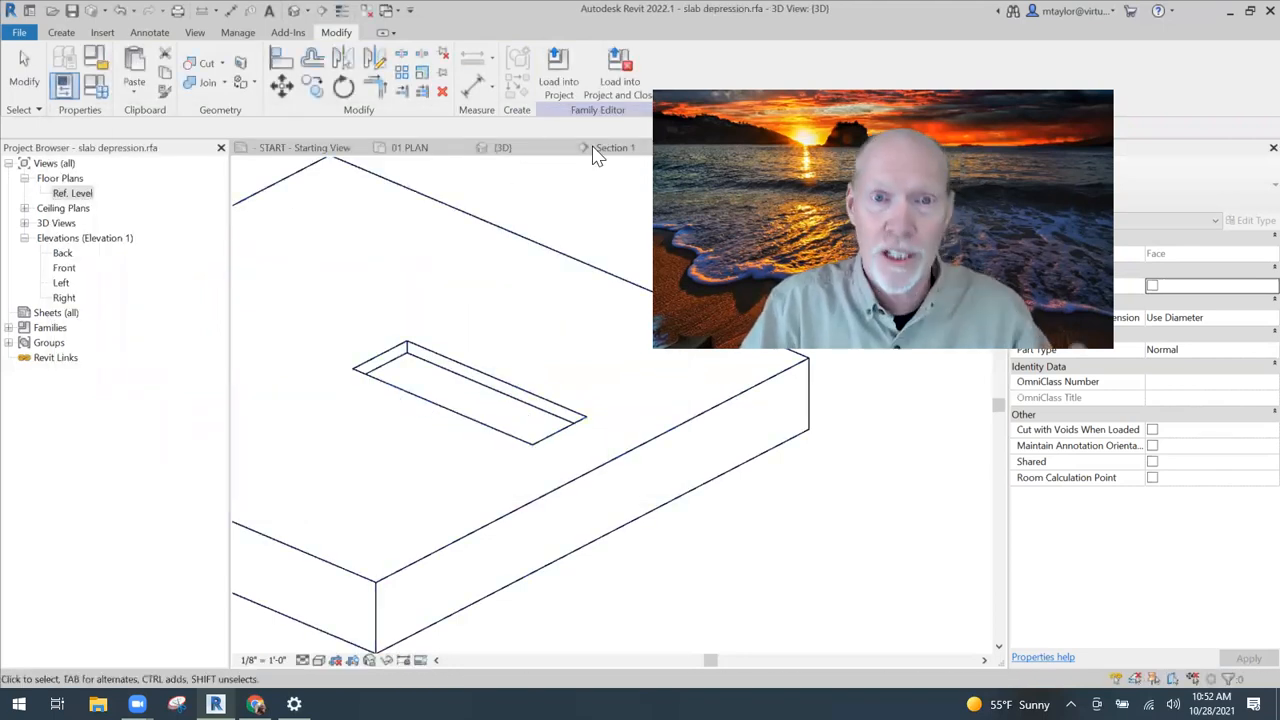
# Load the family into the project, close the family file, and show the 01 PLAN floor plan.
pyautogui.click(615, 81)
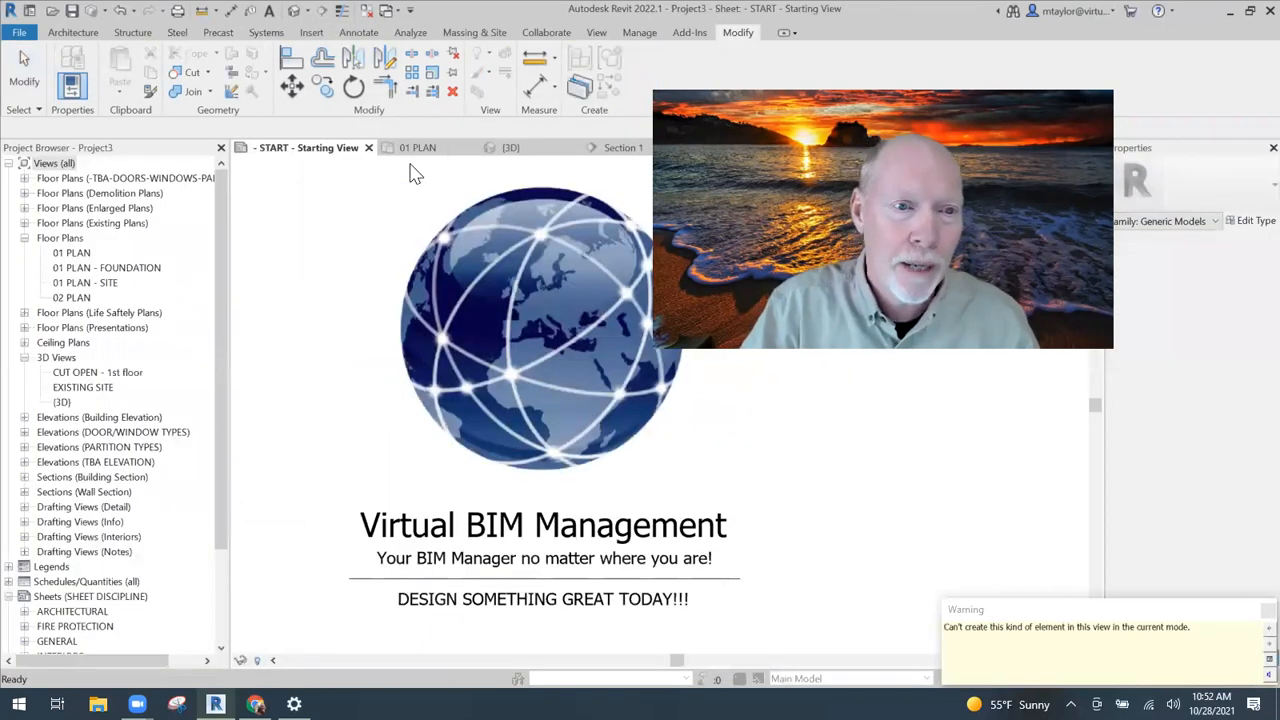
pyautogui.click(426, 149)
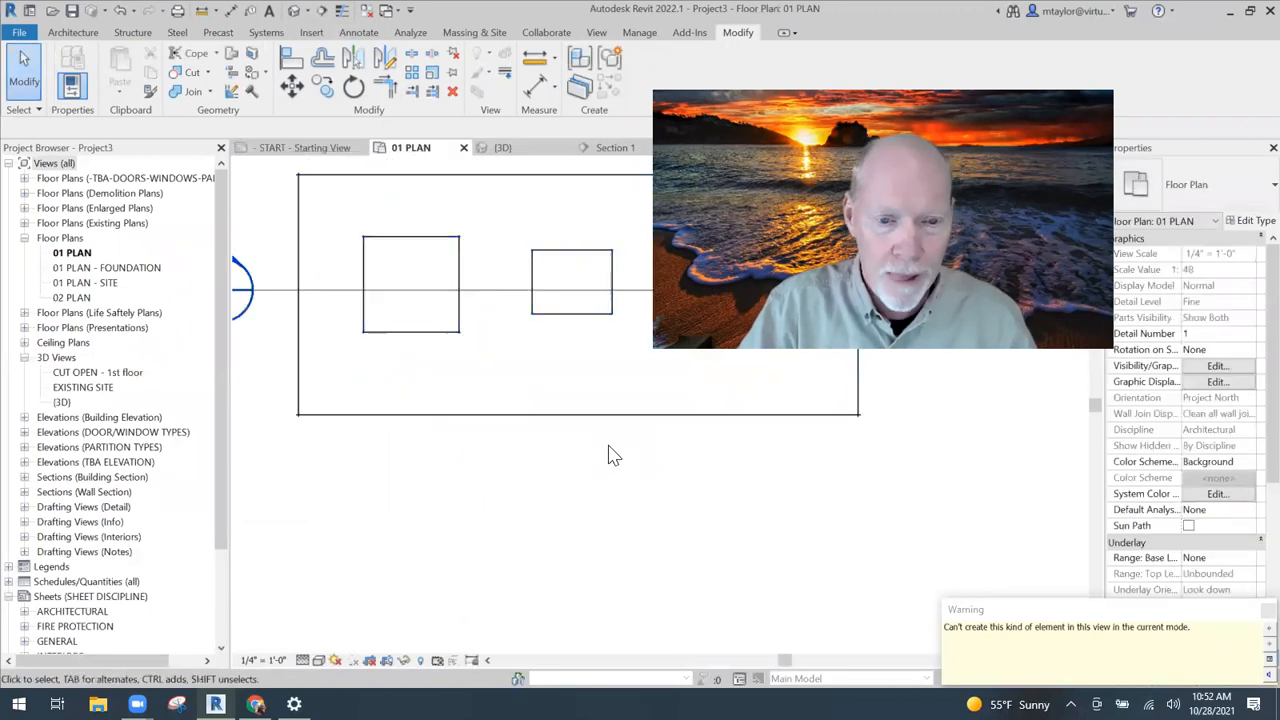
pyautogui.moveTo(617, 453); pyautogui.dragTo(580, 500, button='middle')
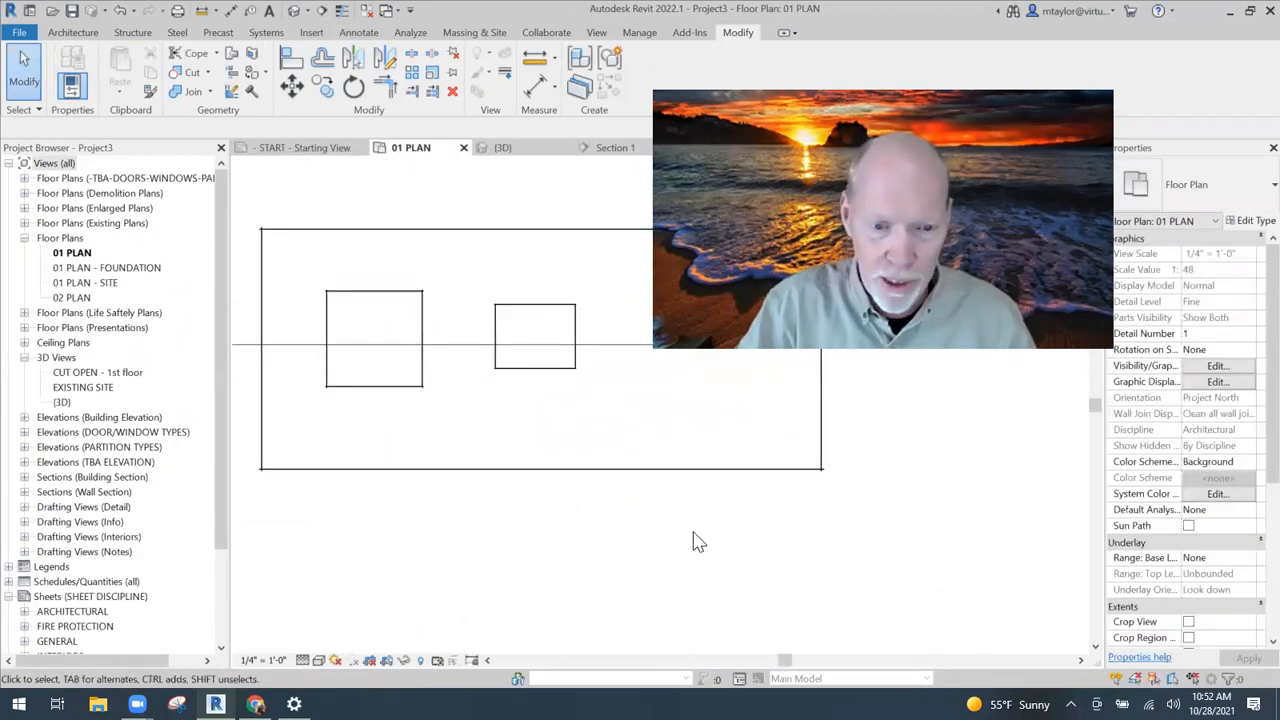
pyautogui.moveTo(698, 542); pyautogui.dragTo(549, 569, button='middle')
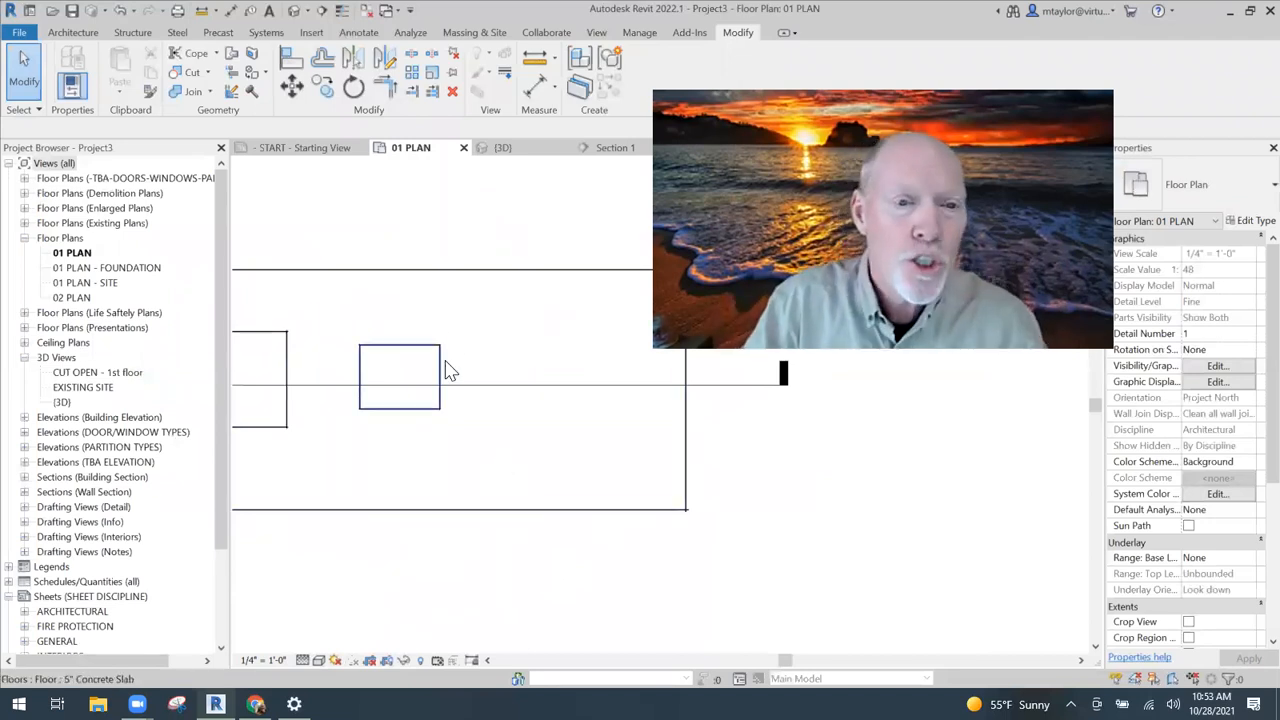
# Find and select the slab depression type among the project's loaded Generic Models families.
pyautogui.moveTo(222, 251); pyautogui.dragTo(240, 391)
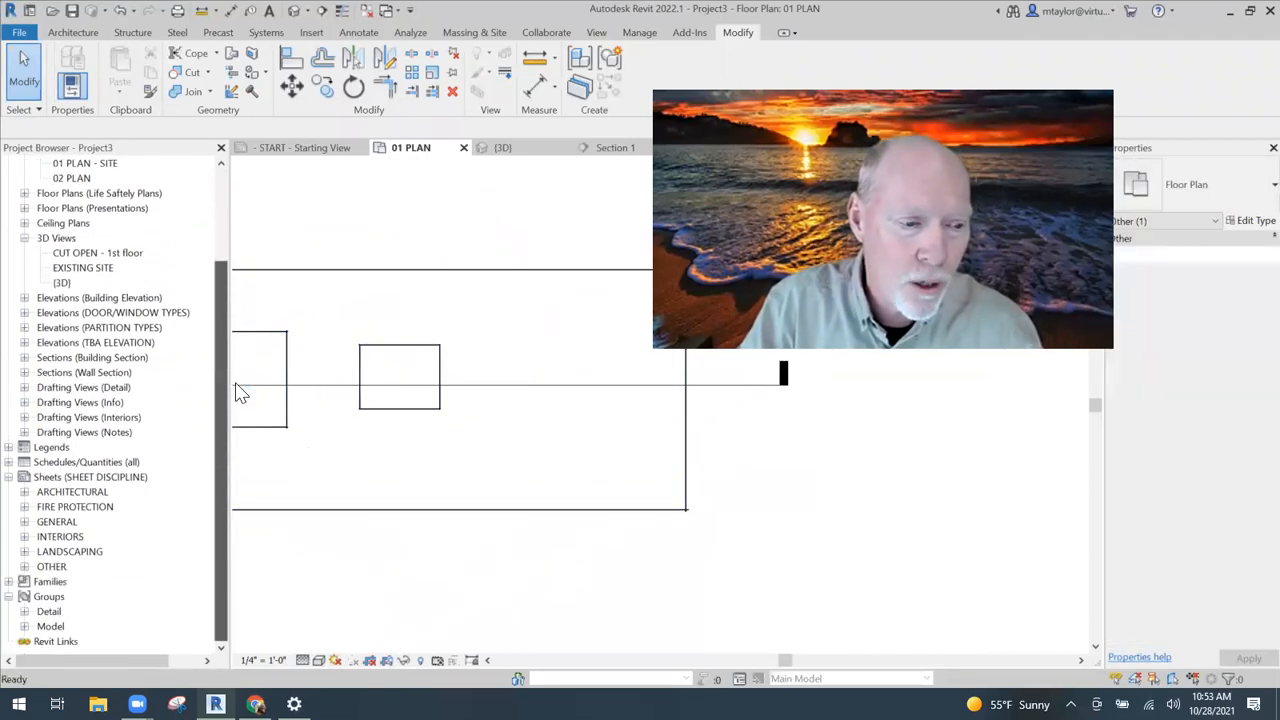
pyautogui.click(8, 582)
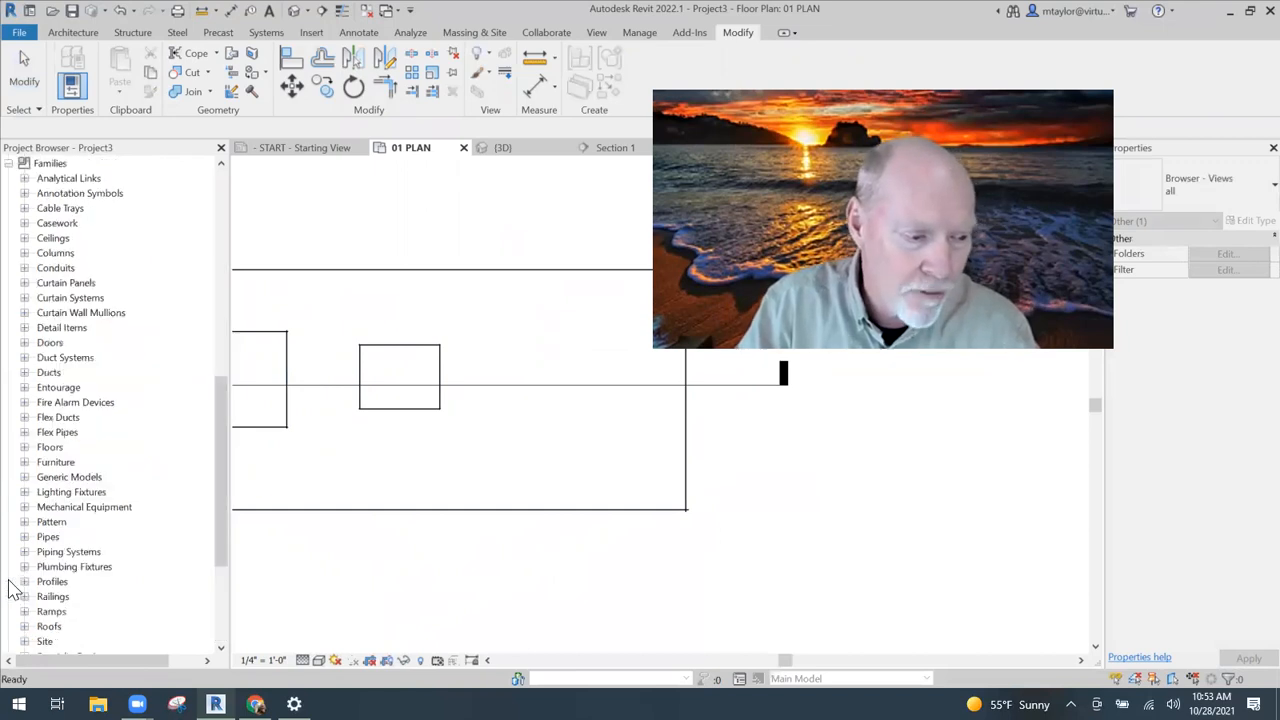
pyautogui.click(24, 477)
pyautogui.click(82, 582)
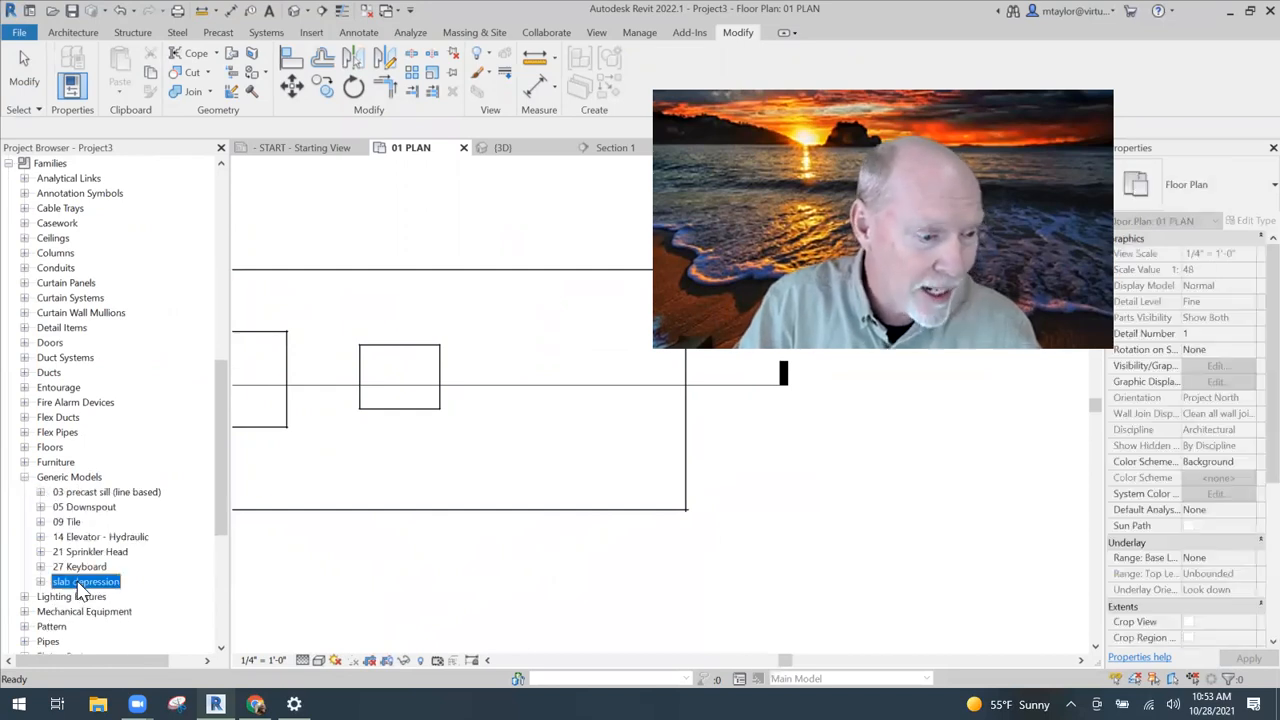
pyautogui.moveTo(221, 440); pyautogui.dragTo(228, 534)
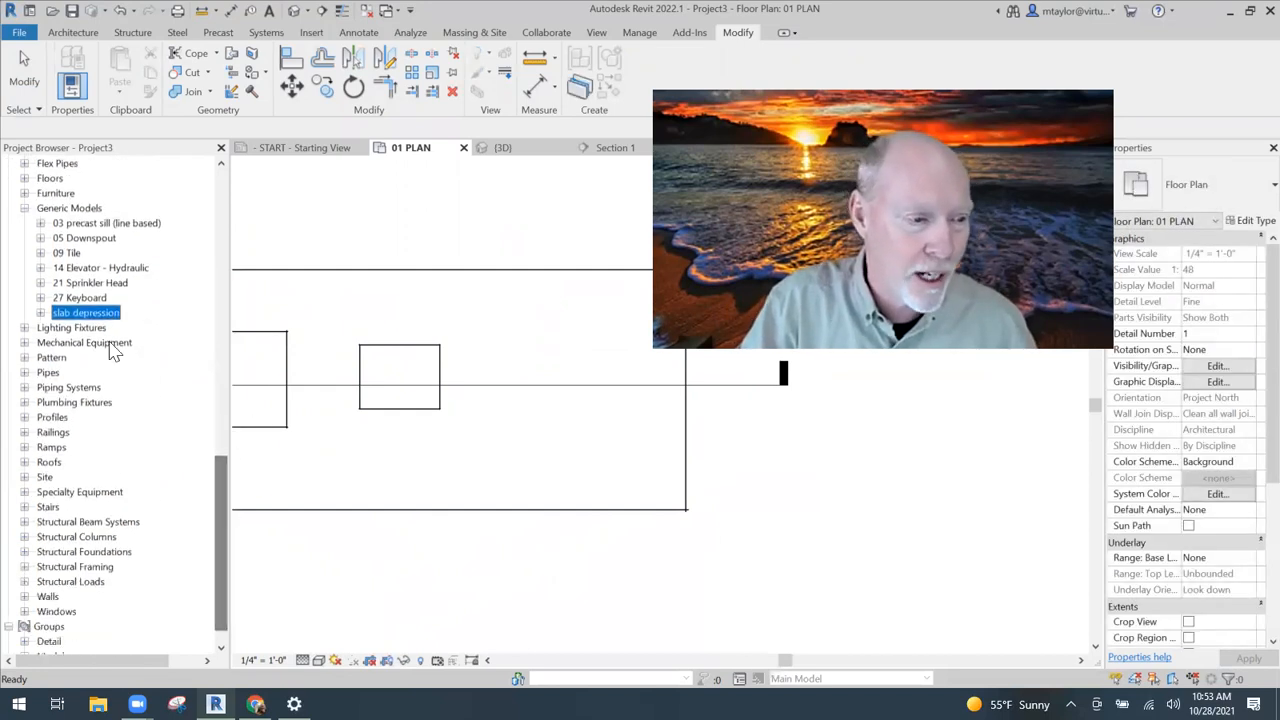
pyautogui.click(40, 313)
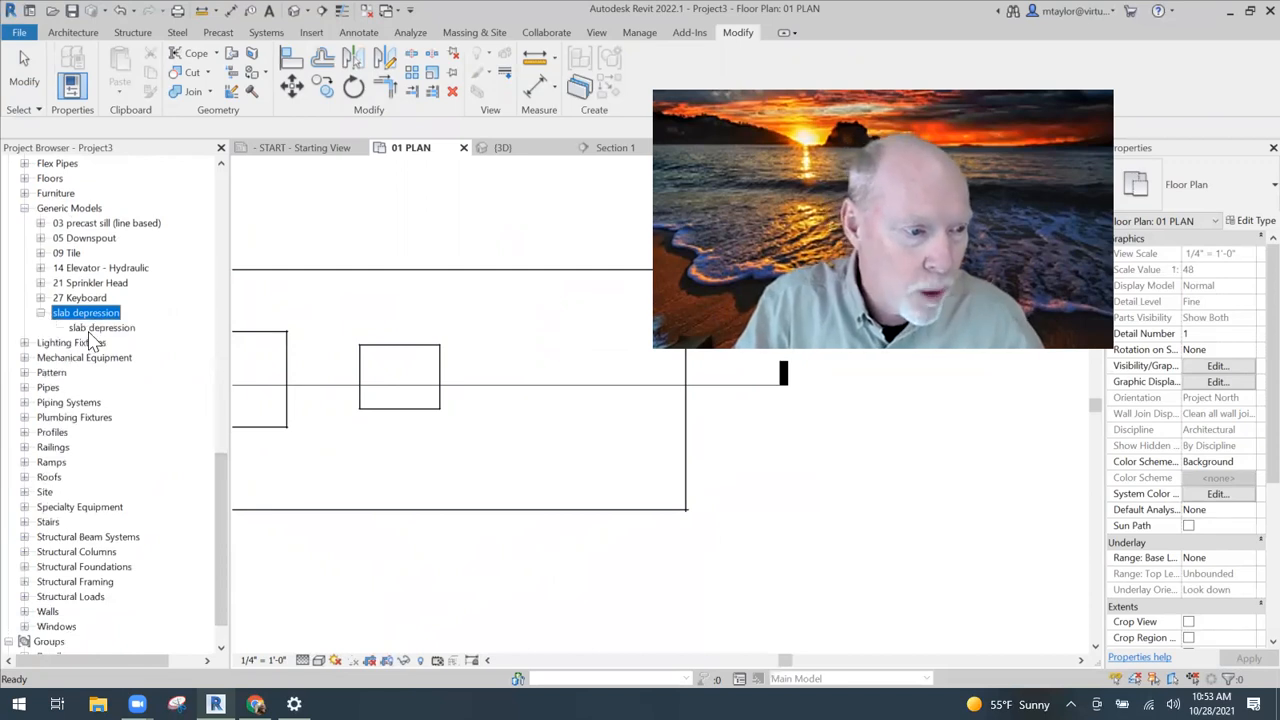
pyautogui.click(100, 328)
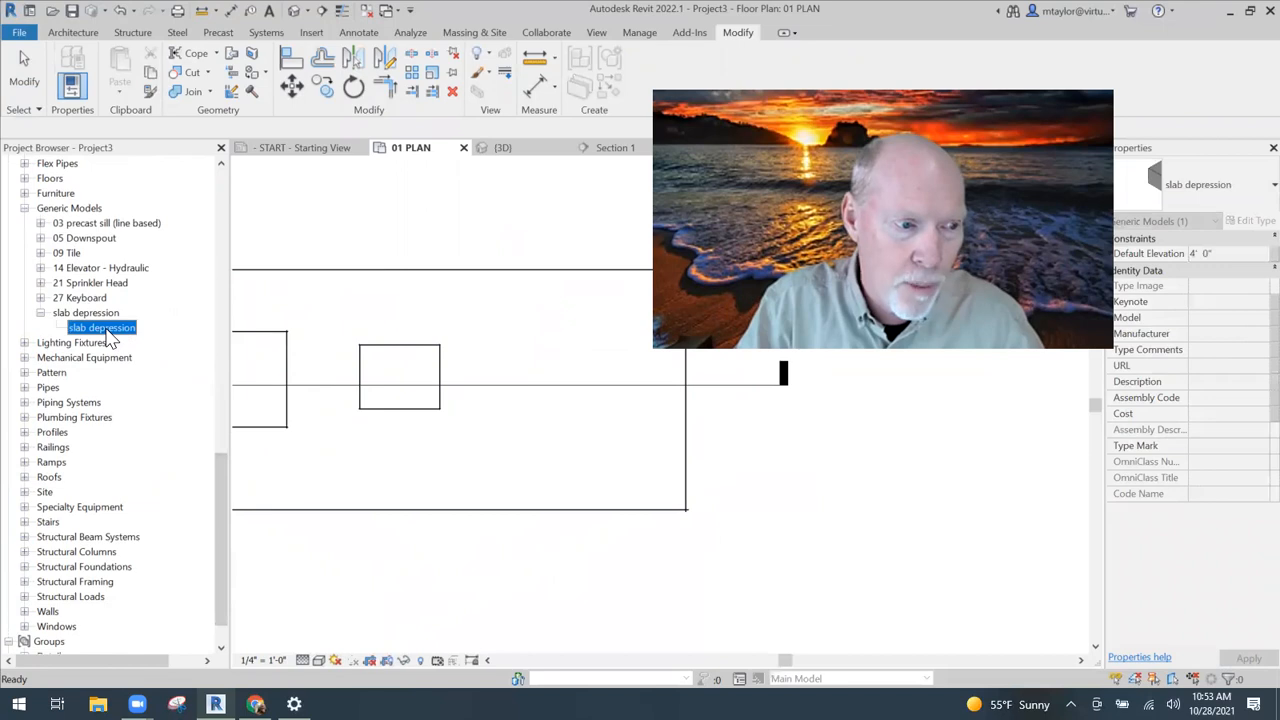
# Place a slab depression instance on the 6" concrete slab's face, using face placement, between the existing rectangular depression and the slab's end.
pyautogui.moveTo(518, 363); pyautogui.dragTo(529, 392)
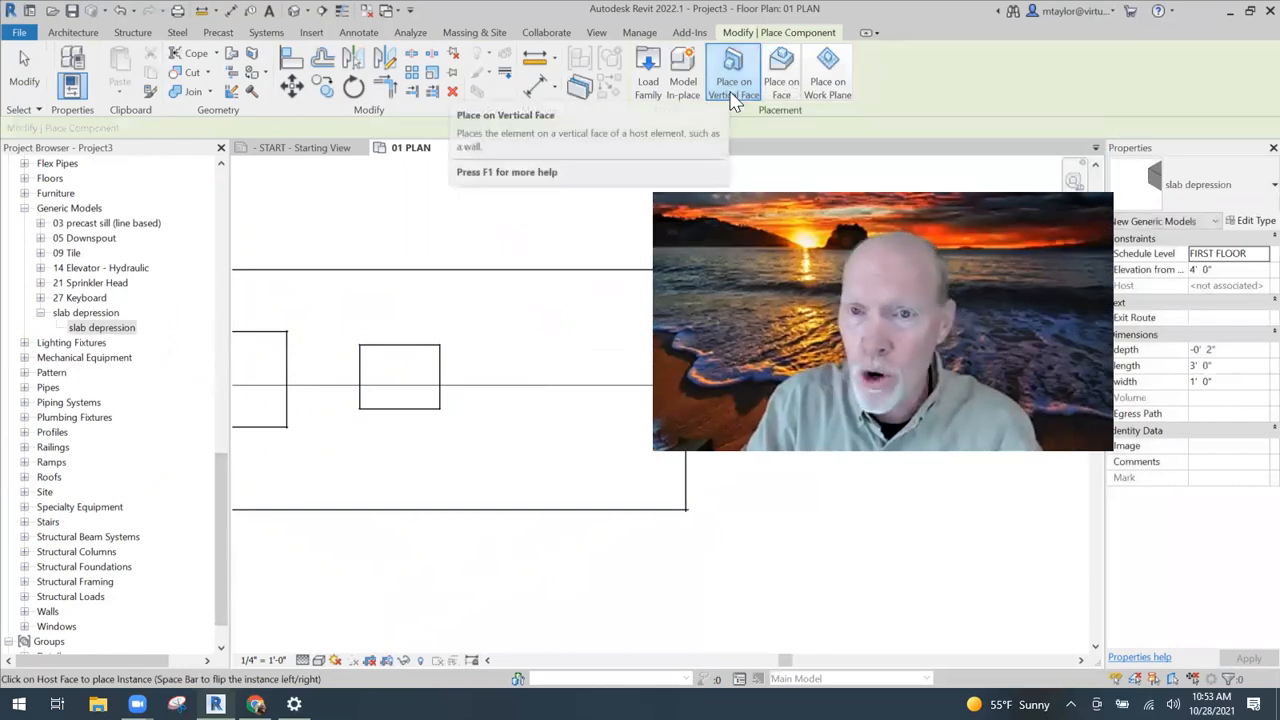
pyautogui.click(782, 84)
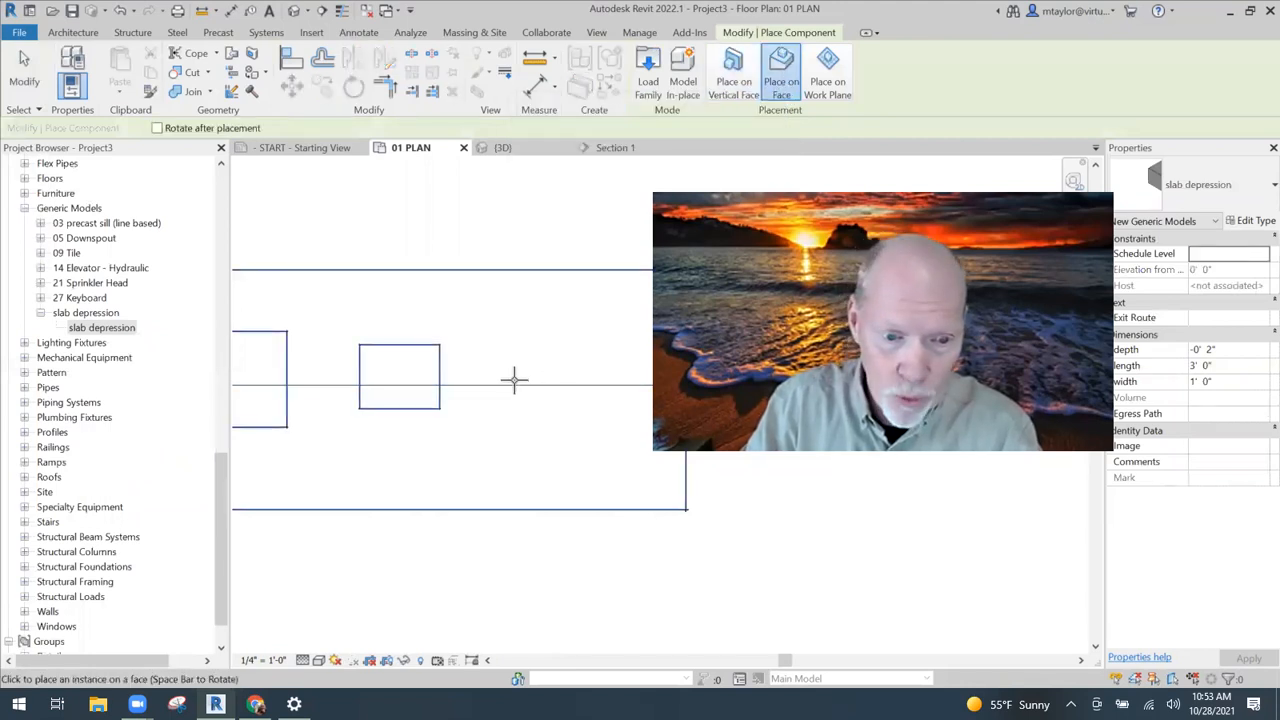
pyautogui.click(556, 351)
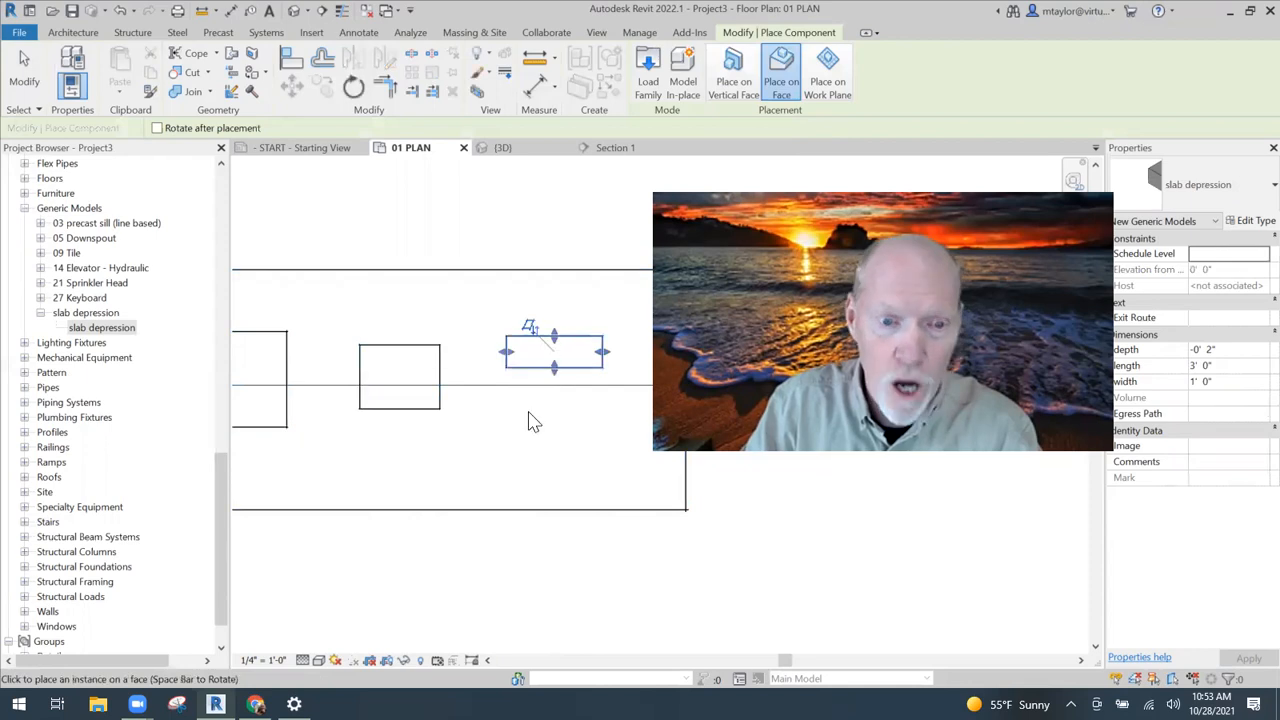
pyautogui.press('Escape')
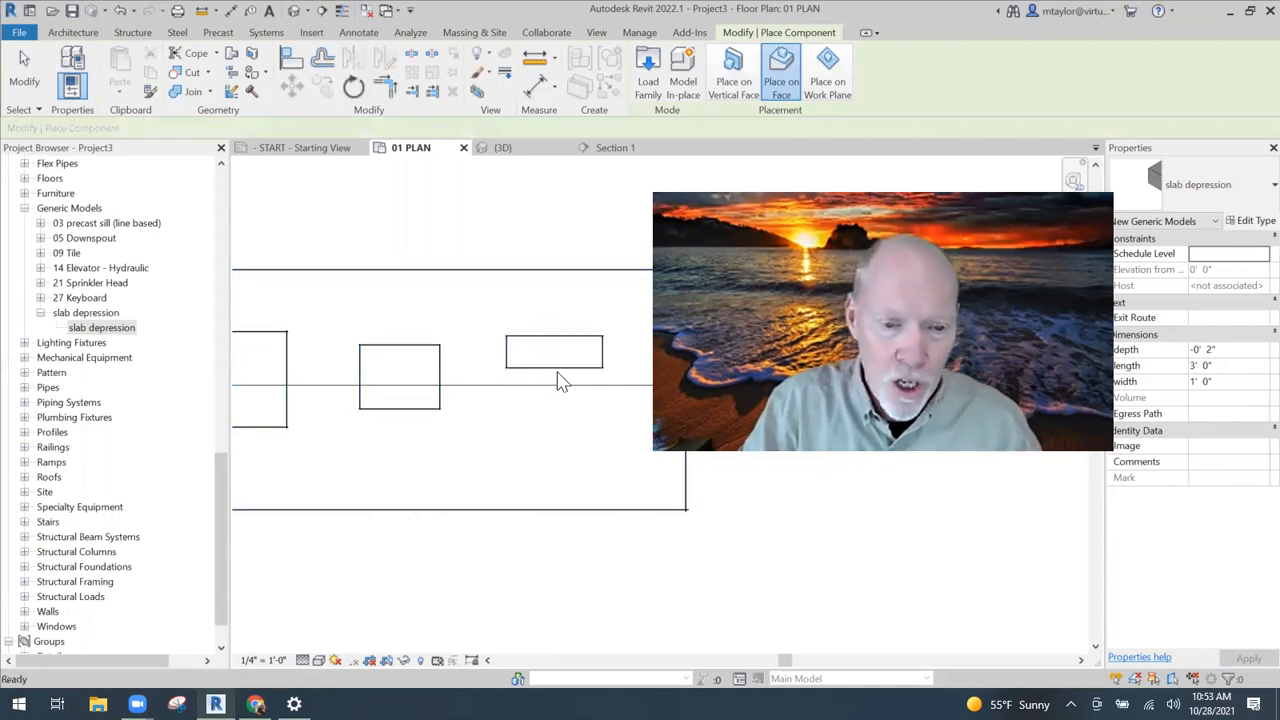
pyautogui.press('Escape')
# Resize the placed depression by its edge grips to about 2' 4" long and 1' 7 9/16" wide.
pyautogui.scroll(2, 551, 387)
pyautogui.moveTo(551, 387); pyautogui.dragTo(509, 388, button='middle')
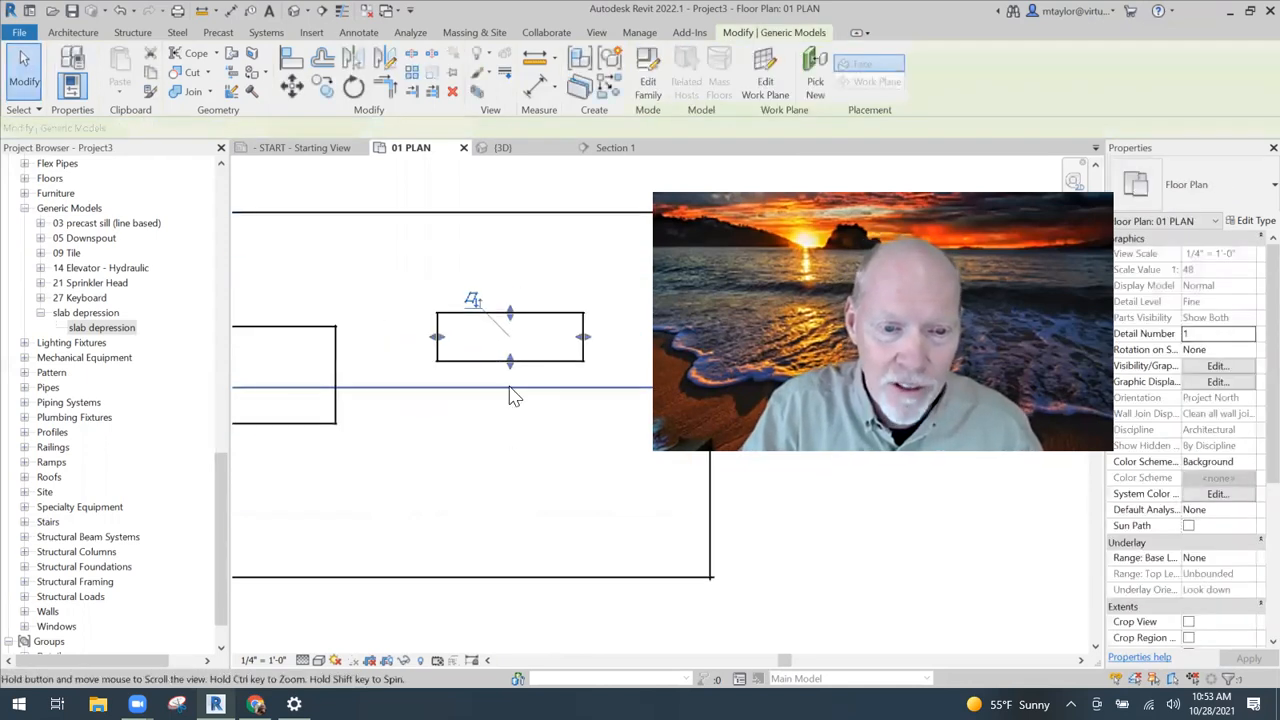
pyautogui.moveTo(509, 362); pyautogui.dragTo(580, 400)
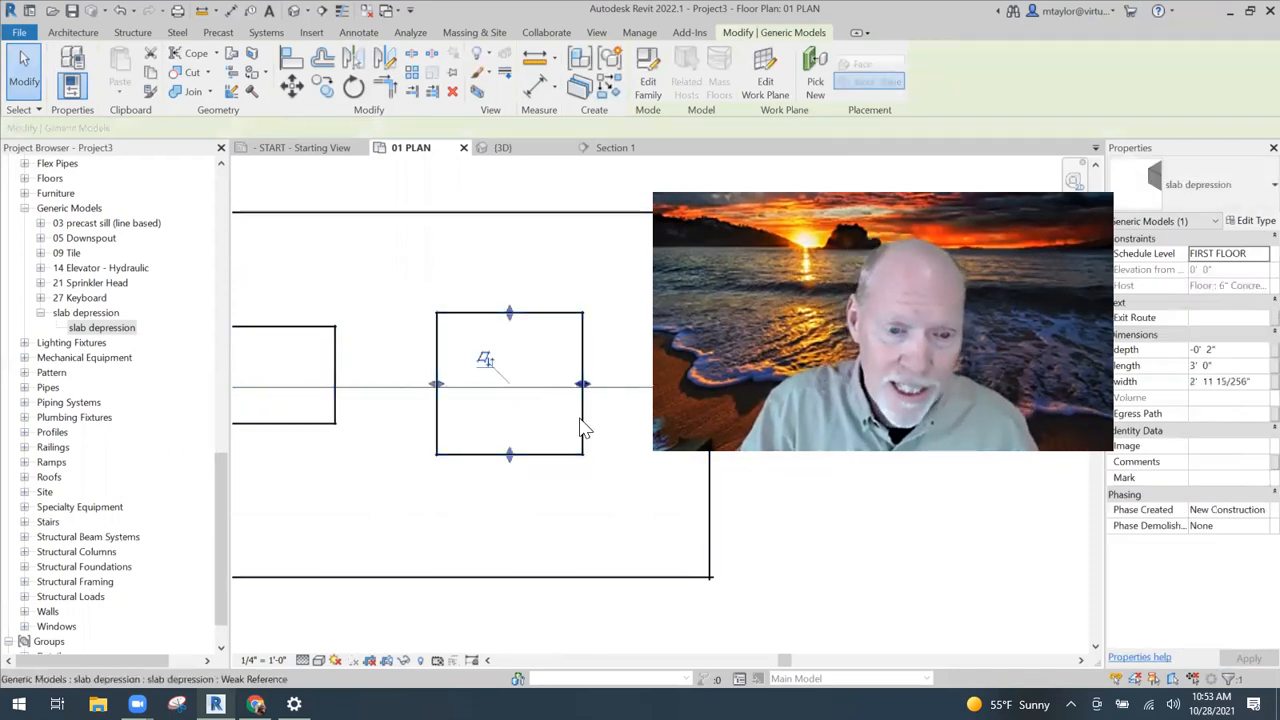
pyautogui.press('Escape')
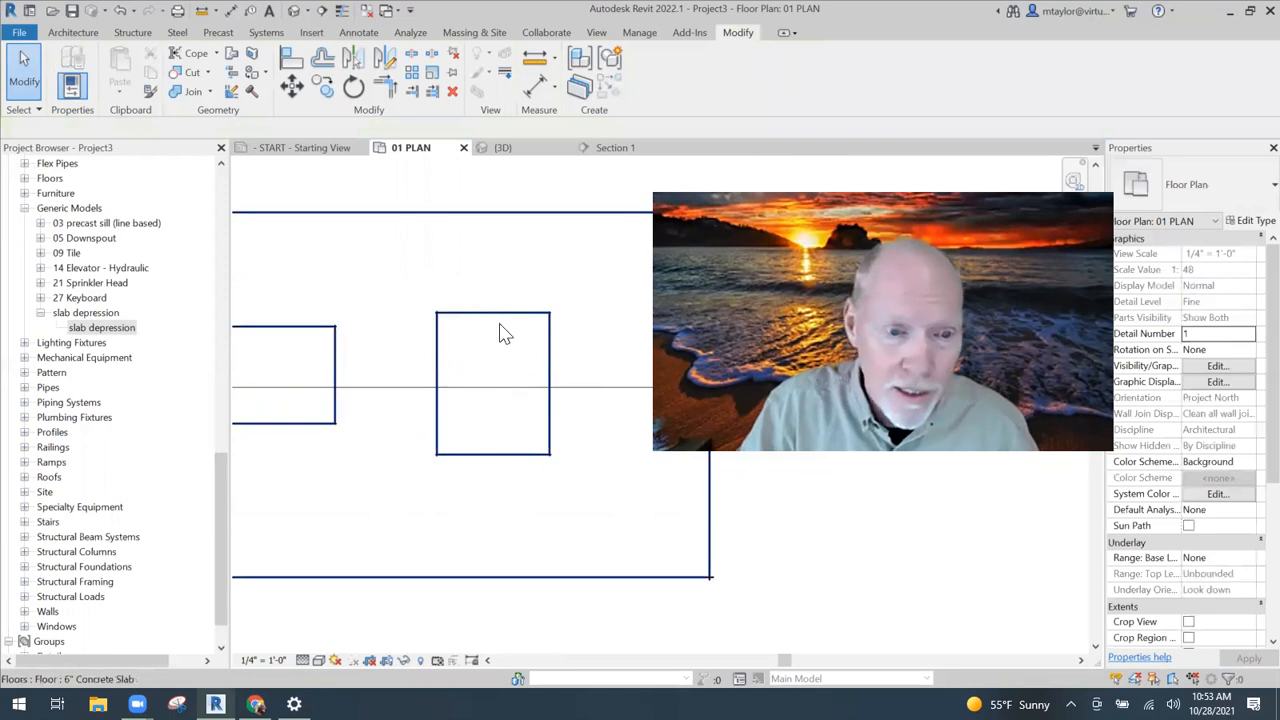
pyautogui.scroll(2, 505, 333)
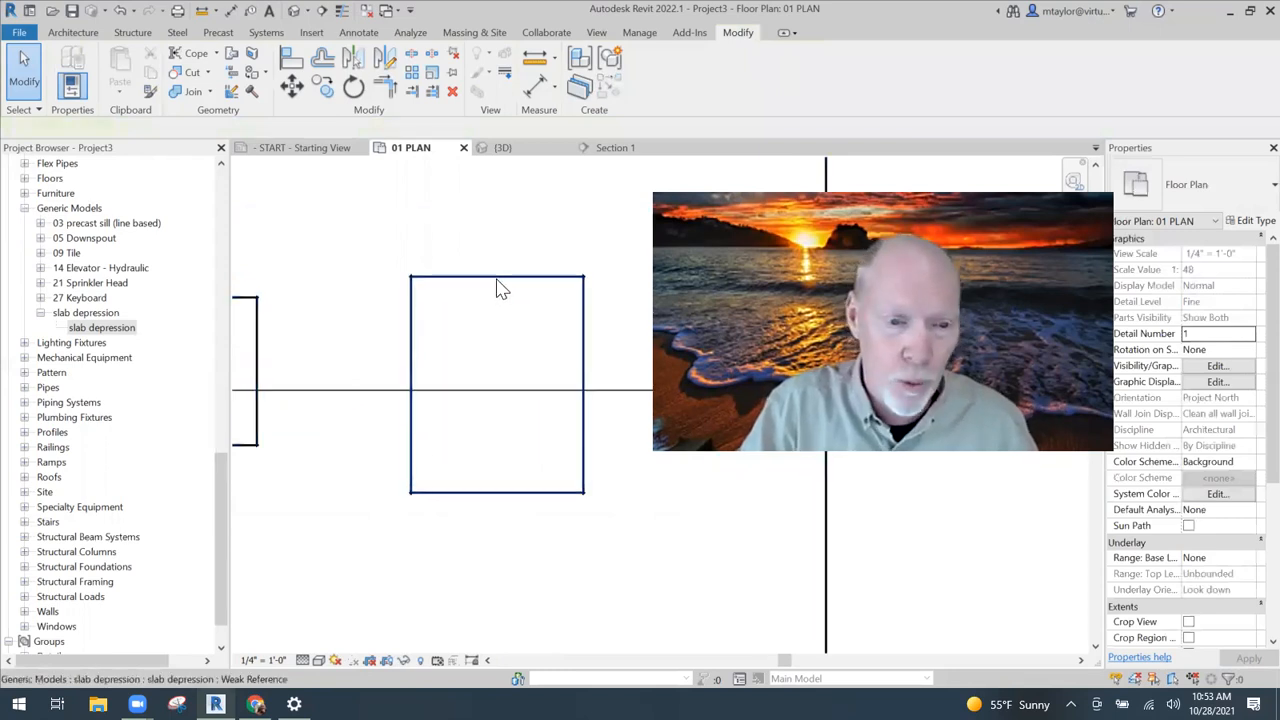
pyautogui.click(501, 289)
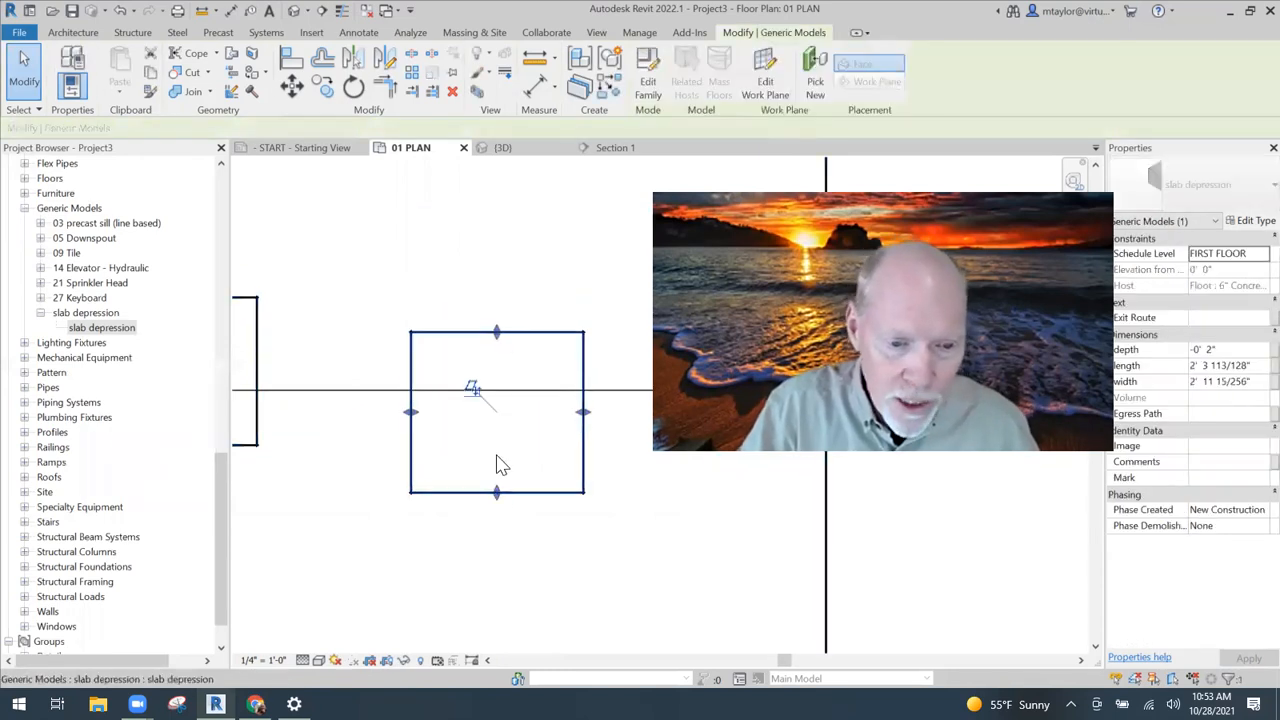
pyautogui.moveTo(497, 492); pyautogui.dragTo(618, 455)
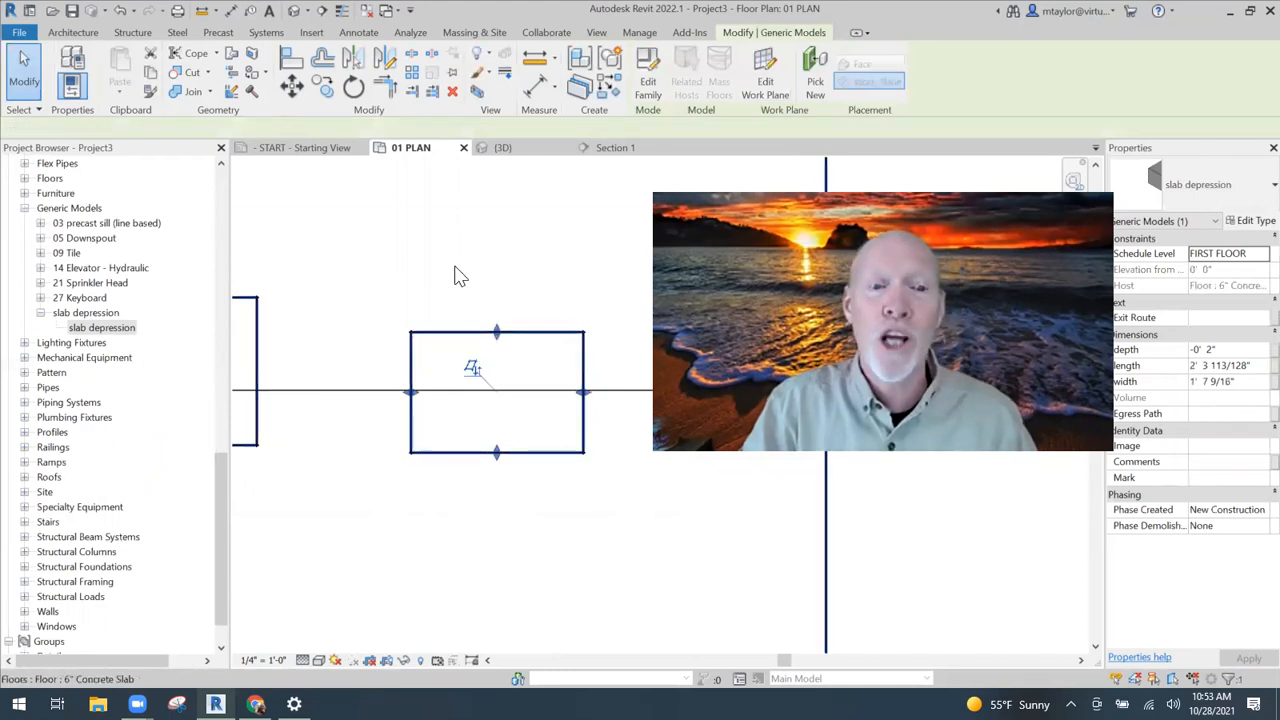
pyautogui.press('Escape')
# Open the Section 1 view and shorten the slab depression to a length of 1' 6" with its end grips.
pyautogui.scroll(-3, 455, 268)
pyautogui.scroll(-1, 517, 309)
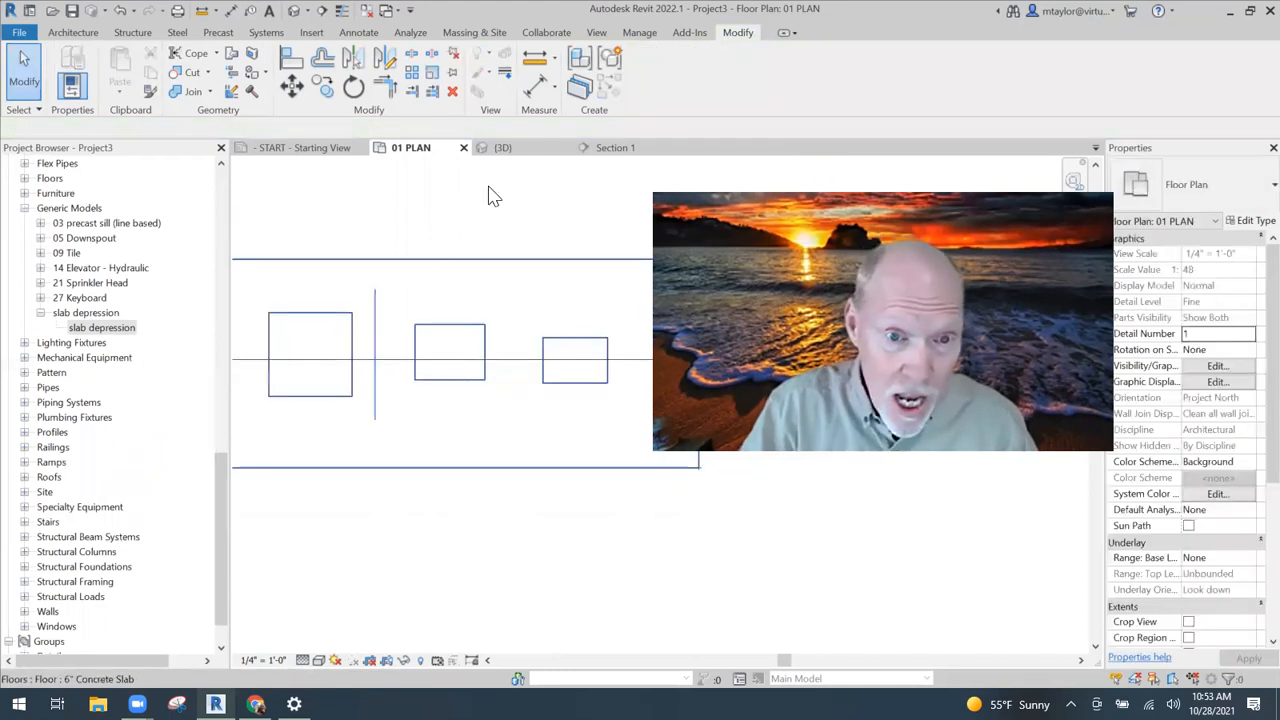
pyautogui.doubleClick(386, 437)
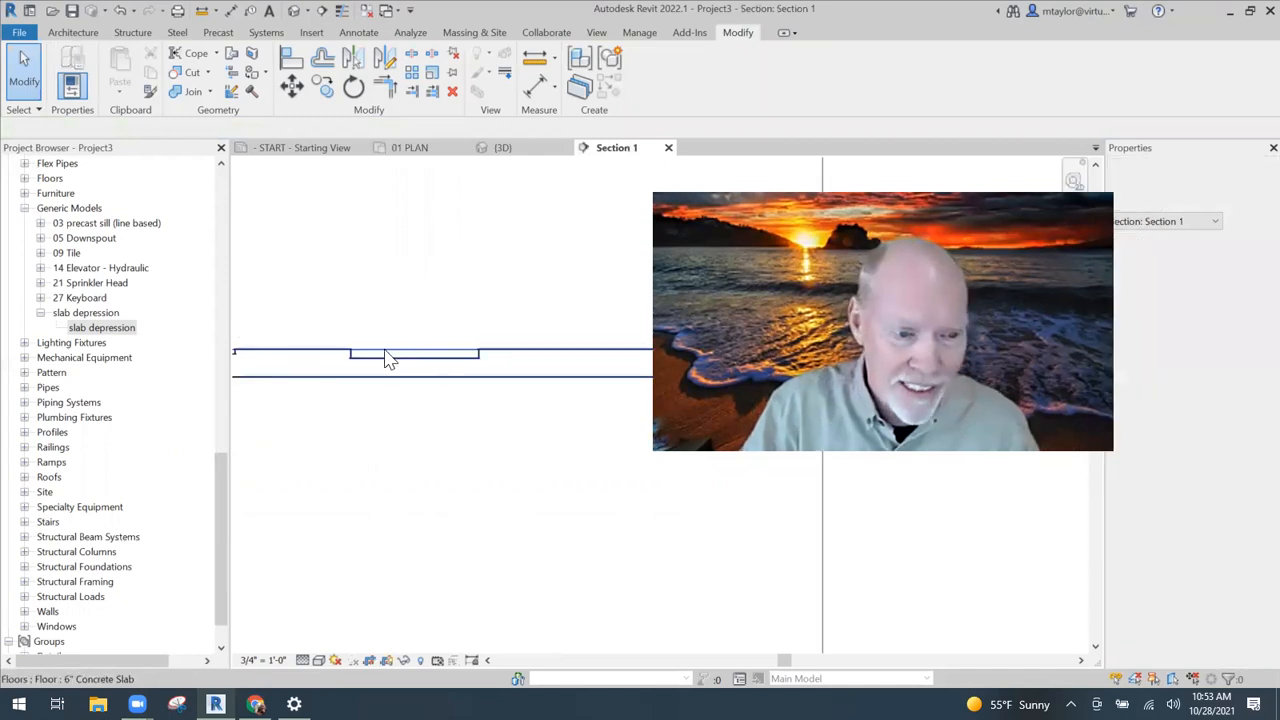
pyautogui.click(490, 333)
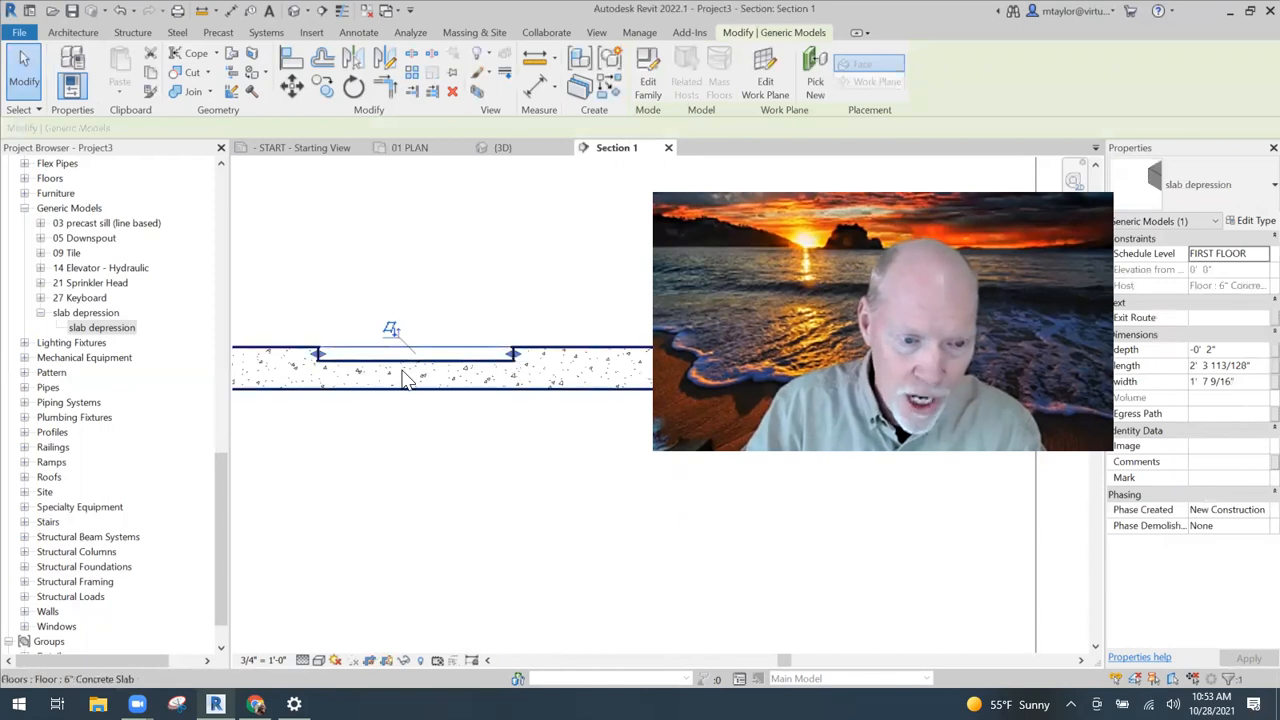
pyautogui.moveTo(513, 354)
pyautogui.mouseDown()
pyautogui.moveTo(560, 365)
pyautogui.moveTo(505, 358)
pyautogui.mouseUp()
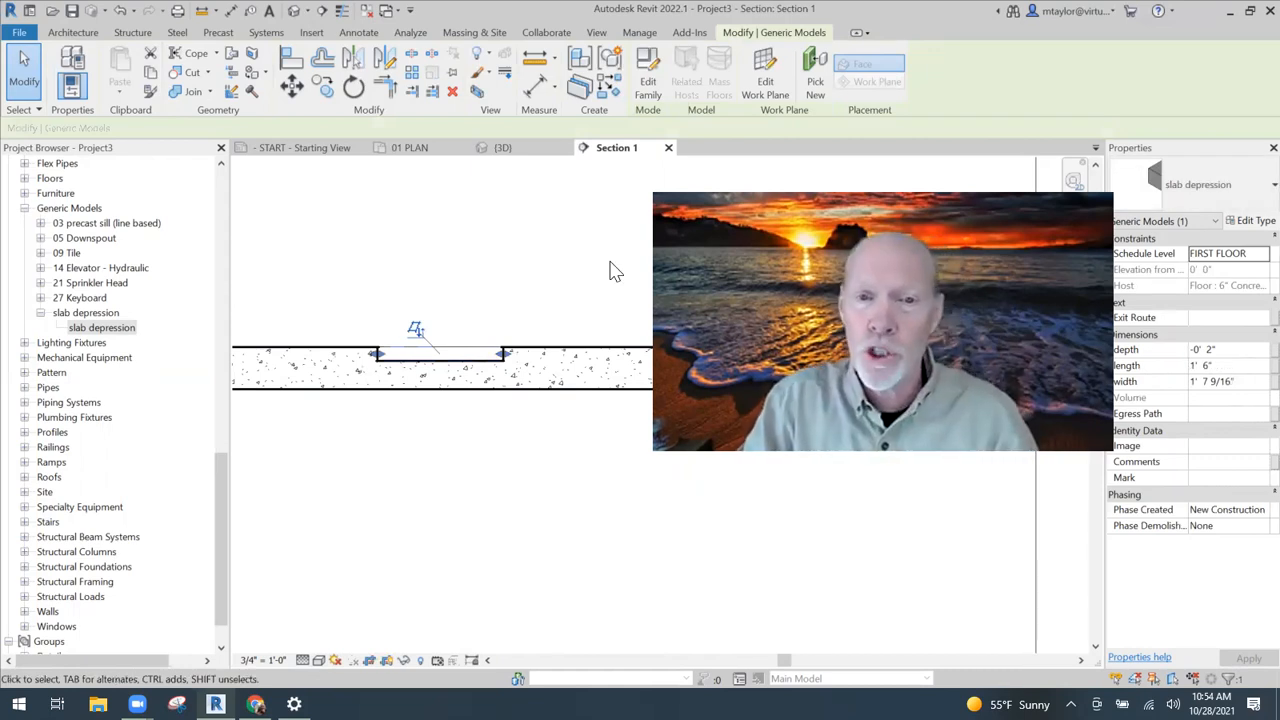
# Try depths of -0' 1" and -0' 3" for the selected slab depression.
pyautogui.click(1207, 349)
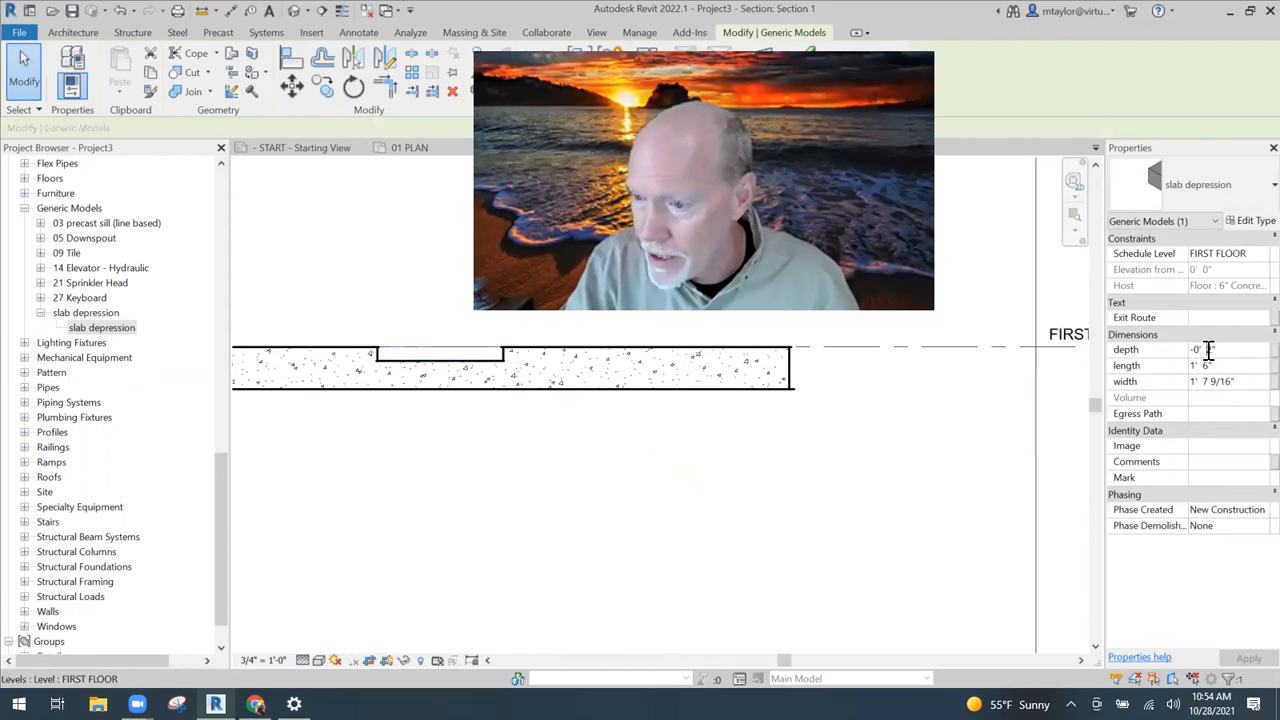
pyautogui.doubleClick(1208, 349)
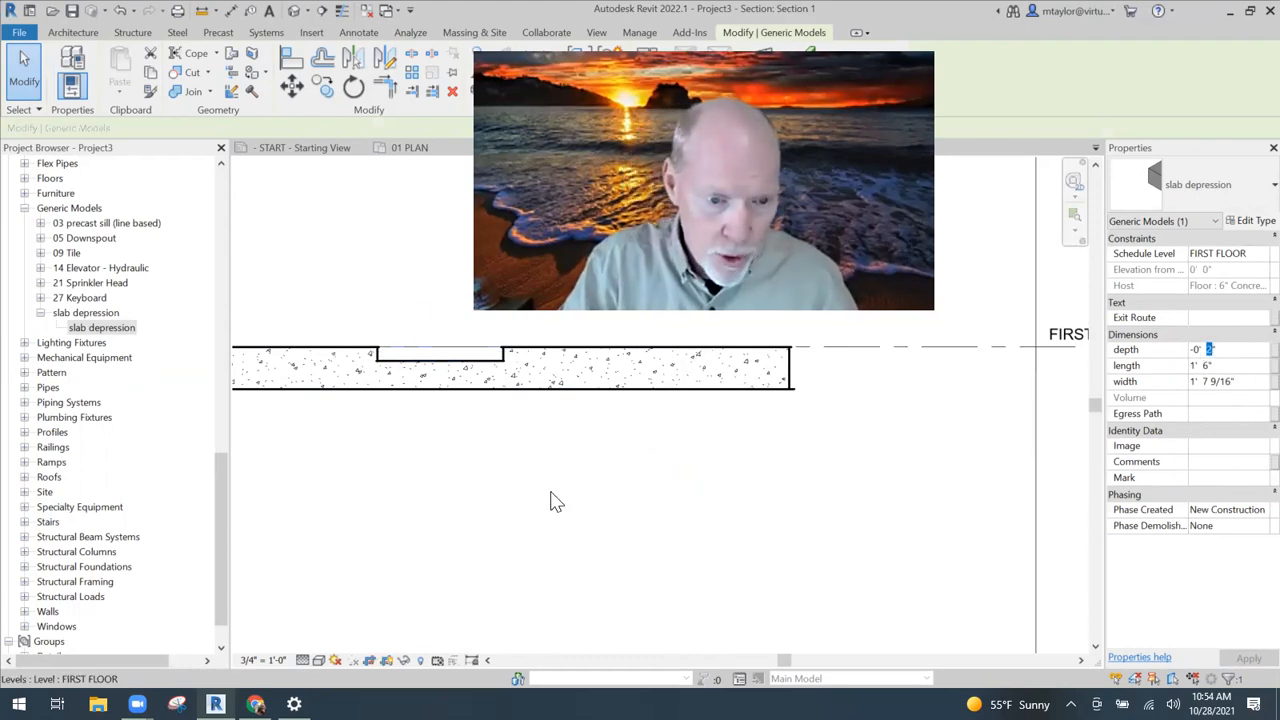
pyautogui.write('1')
pyautogui.click(1212, 350)
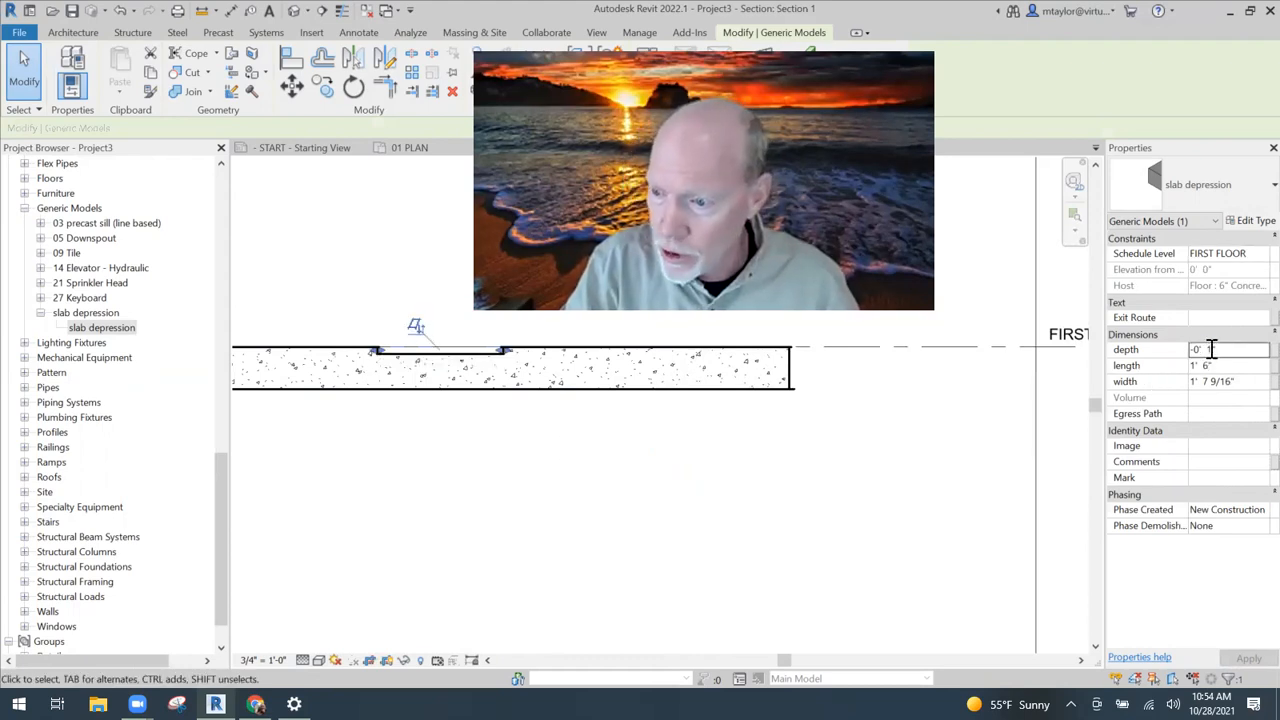
pyautogui.doubleClick(1210, 349)
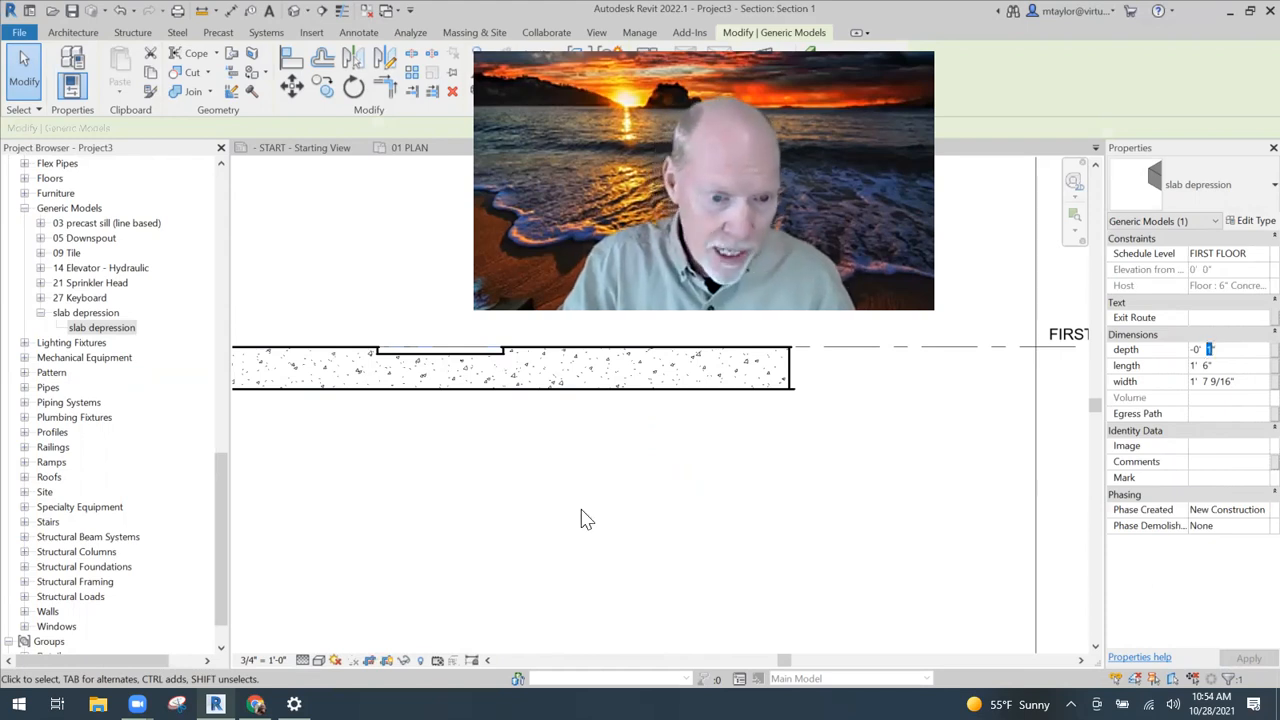
pyautogui.write('3')
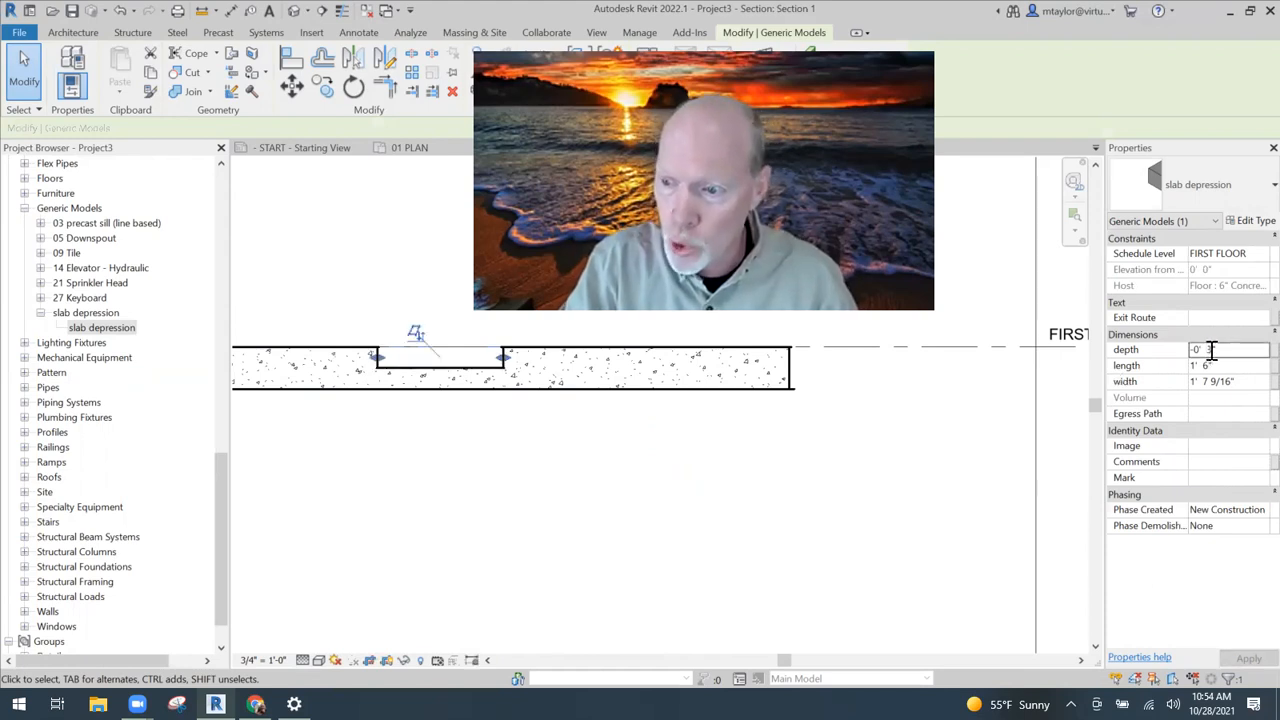
# Set the slab depression's depth to -0' 1" and deselect it.
pyautogui.doubleClick(1211, 350)
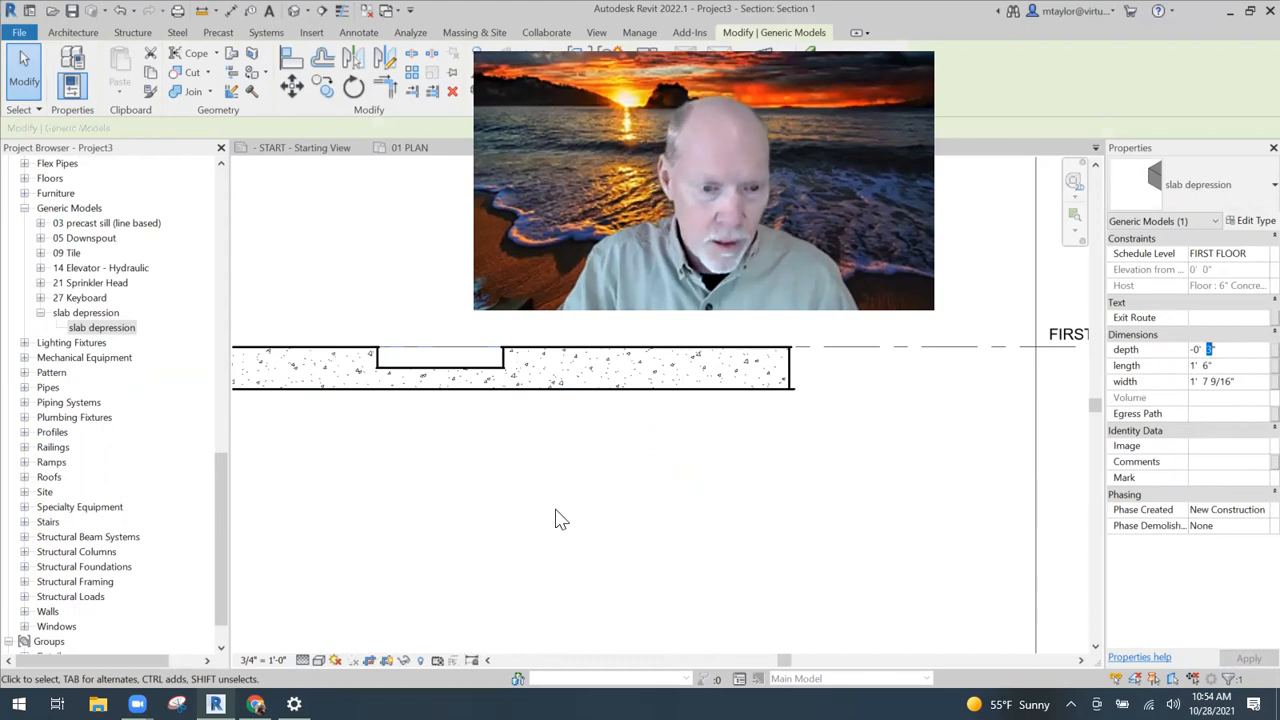
pyautogui.write('1')
pyautogui.click(452, 464)
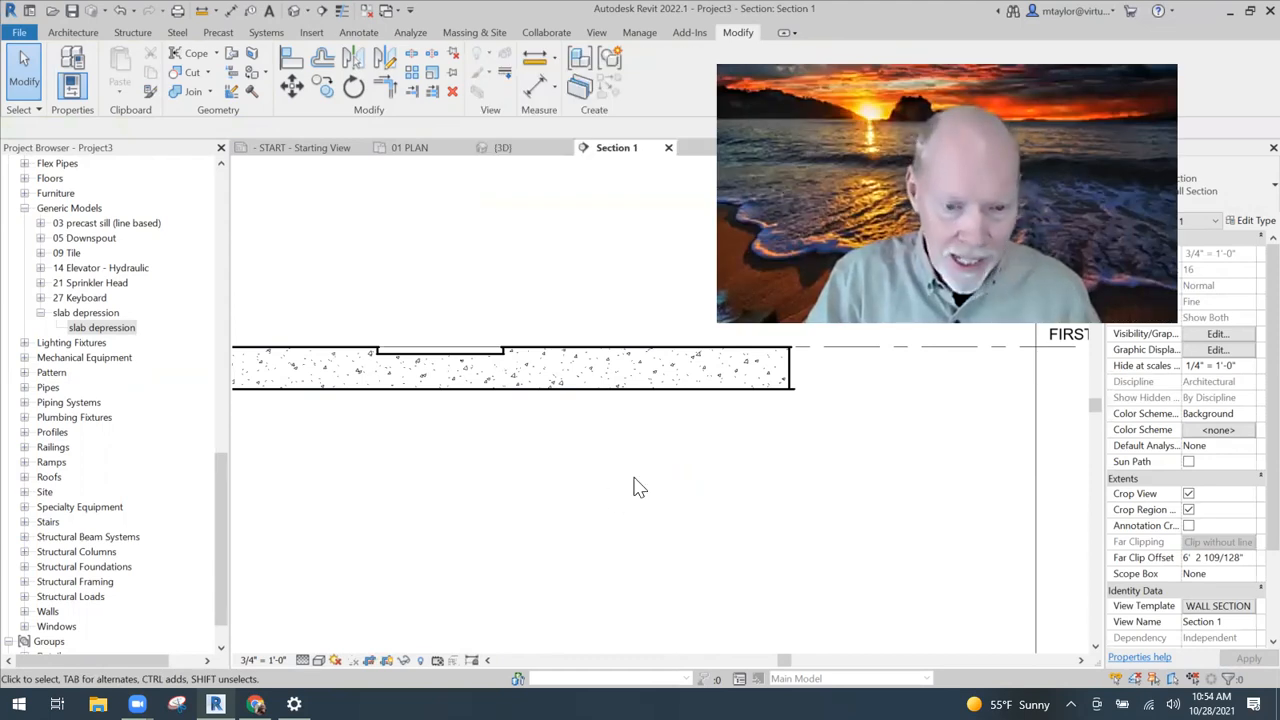
# Show the slab in the 3D view and move the small depression so it overlaps the slab's end edge.
pyautogui.keyDown('shift'); pyautogui.moveTo(671, 490); pyautogui.dragTo(658, 544, button='middle'); pyautogui.keyUp('shift')
pyautogui.moveTo(812, 518); pyautogui.dragTo(552, 369, button='middle')
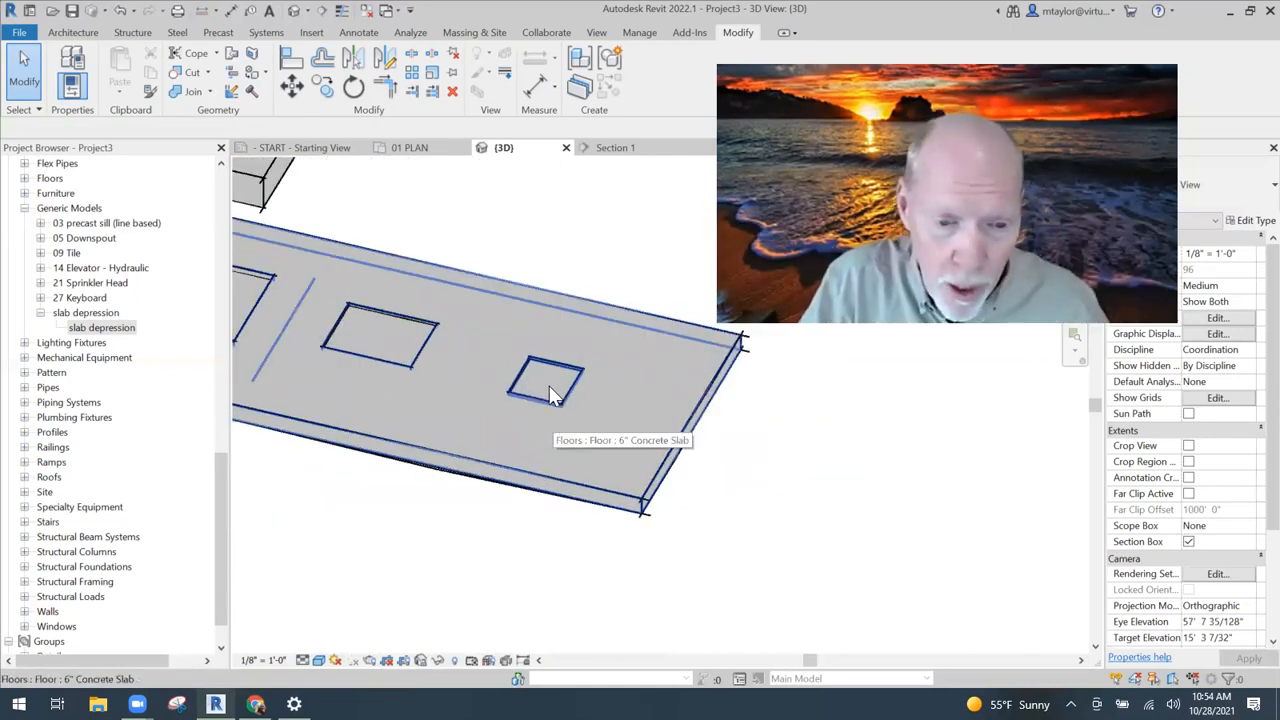
pyautogui.click(578, 383)
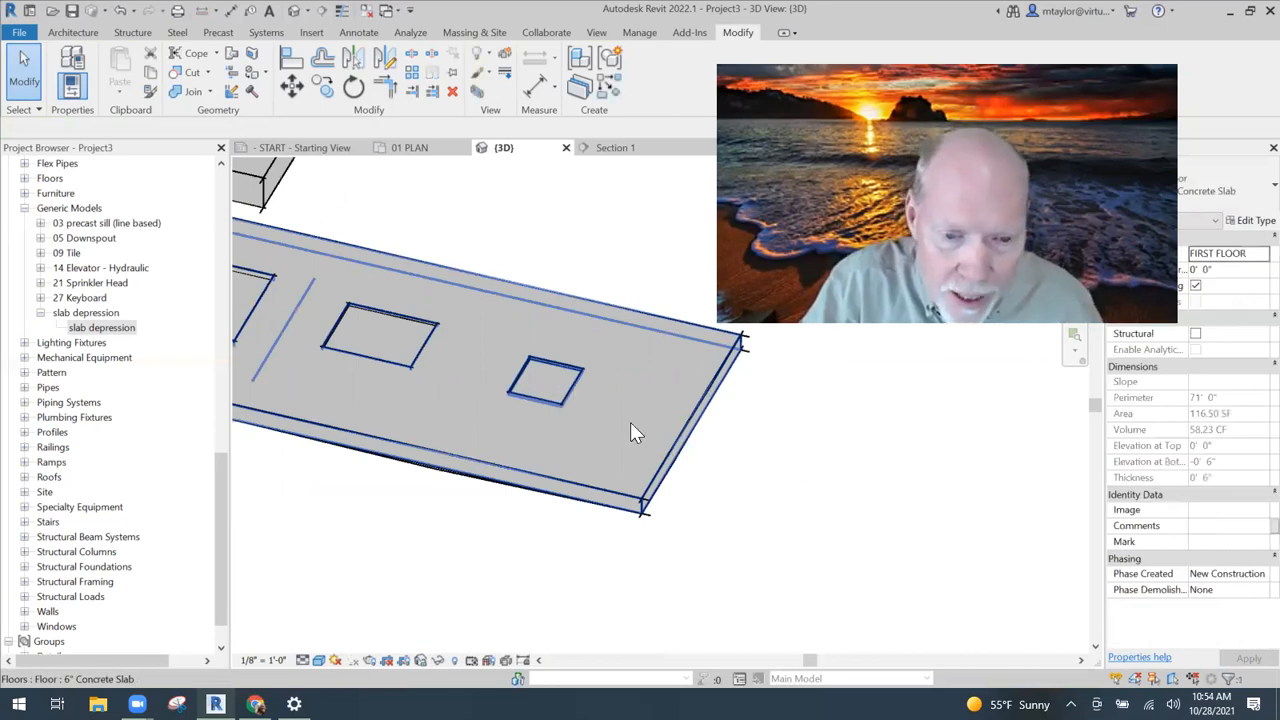
pyautogui.press('Escape')
pyautogui.moveTo(570, 386); pyautogui.dragTo(713, 425)
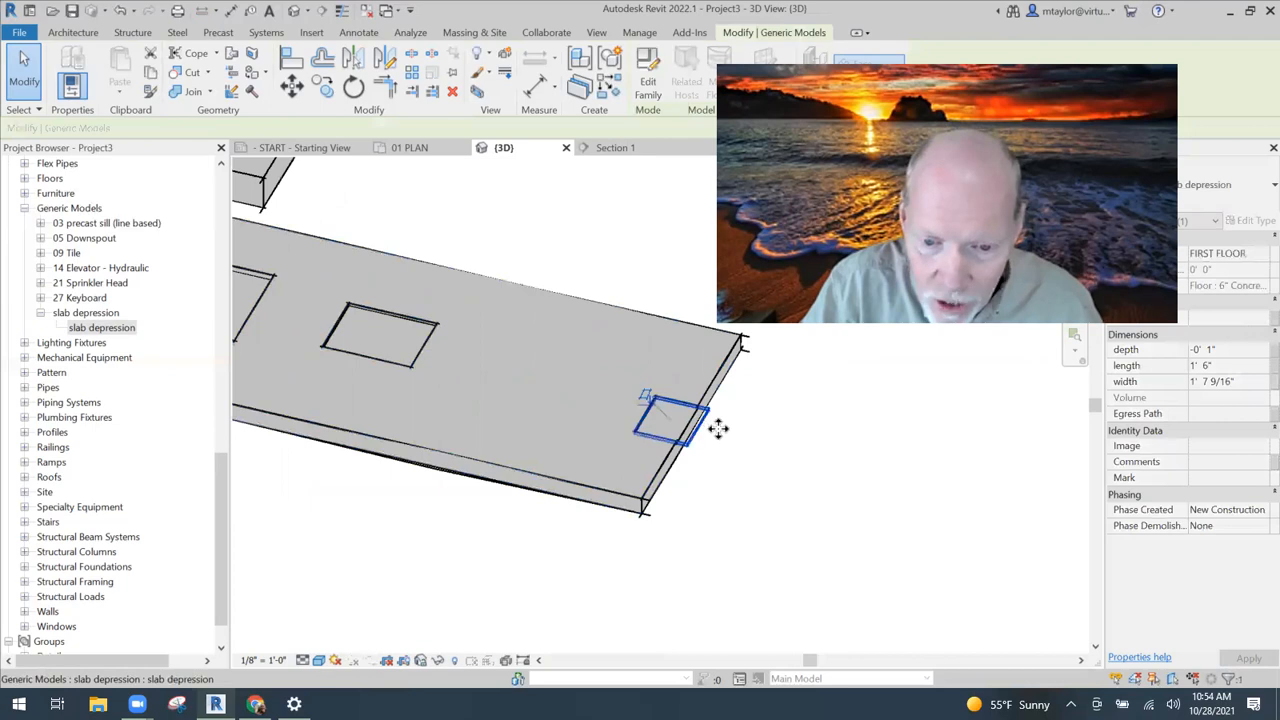
pyautogui.click(752, 458)
# Move the depression along the slab's end so it cuts through both edges at the near corner.
pyautogui.scroll(3, 718, 461)
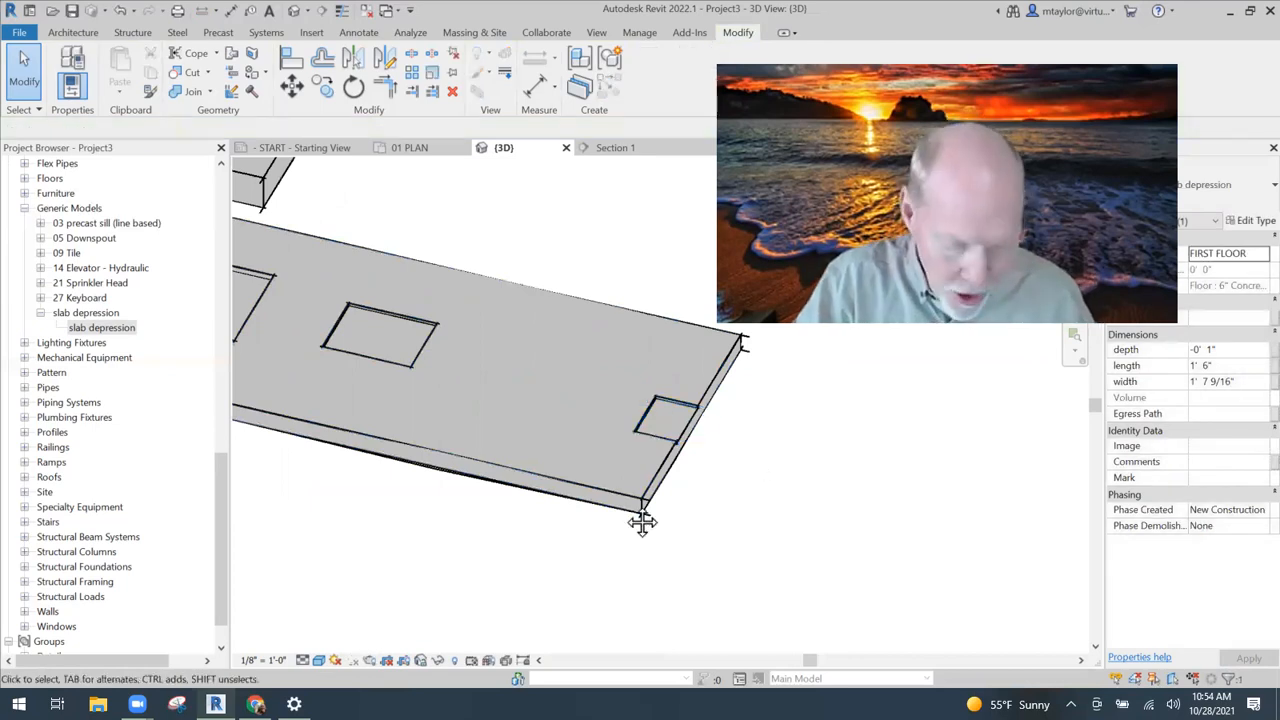
pyautogui.moveTo(643, 523); pyautogui.dragTo(580, 523, button='middle')
pyautogui.keyDown('shift'); pyautogui.moveTo(518, 556); pyautogui.dragTo(555, 447, button='middle'); pyautogui.keyUp('shift')
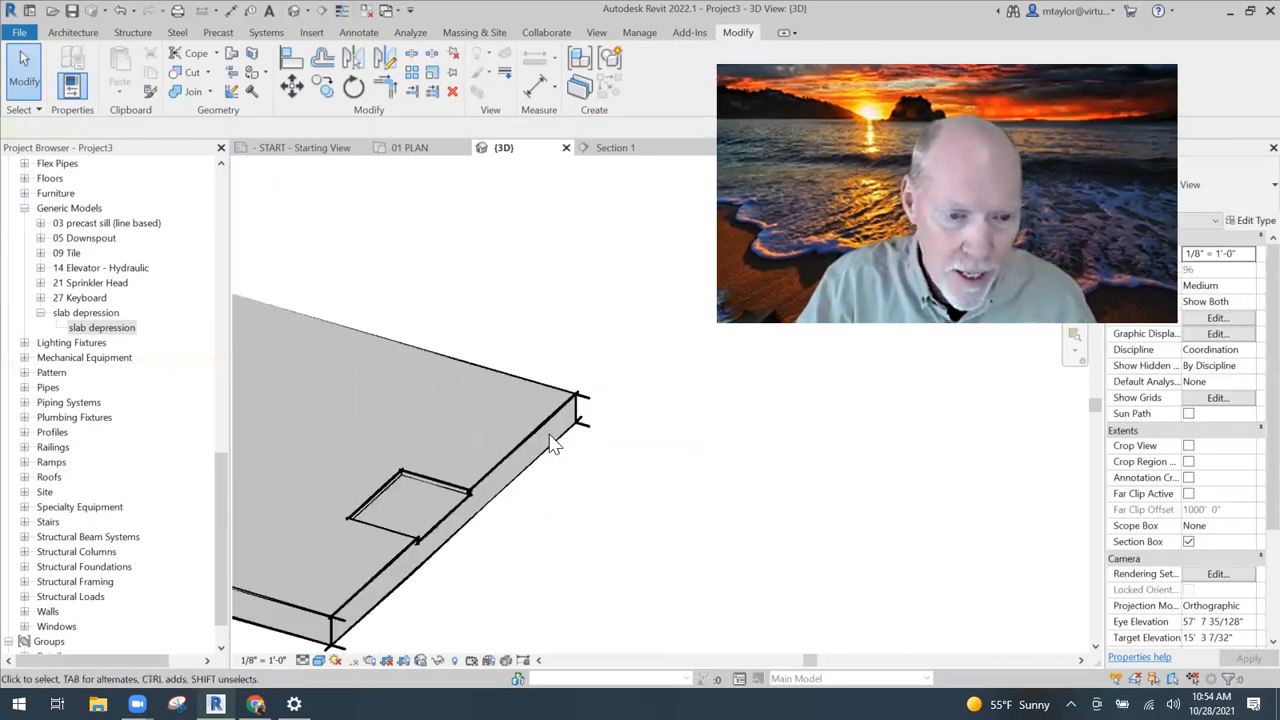
pyautogui.scroll(1, 472, 478)
pyautogui.moveTo(472, 478); pyautogui.dragTo(491, 367, button='middle')
pyautogui.moveTo(510, 390); pyautogui.dragTo(646, 434)
pyautogui.keyDown('shift'); pyautogui.moveTo(623, 471); pyautogui.dragTo(543, 466, button='middle'); pyautogui.keyUp('shift')
pyautogui.keyDown('shift'); pyautogui.moveTo(612, 529); pyautogui.dragTo(560, 530, button='middle'); pyautogui.keyUp('shift')
pyautogui.click(412, 576)
pyautogui.moveTo(500, 460); pyautogui.dragTo(623, 403, button='middle')
pyautogui.moveTo(423, 417); pyautogui.dragTo(623, 477, button='middle')
pyautogui.keyDown('shift'); pyautogui.moveTo(437, 497); pyautogui.dragTo(447, 397, button='middle'); pyautogui.keyUp('shift')
pyautogui.click(578, 471)
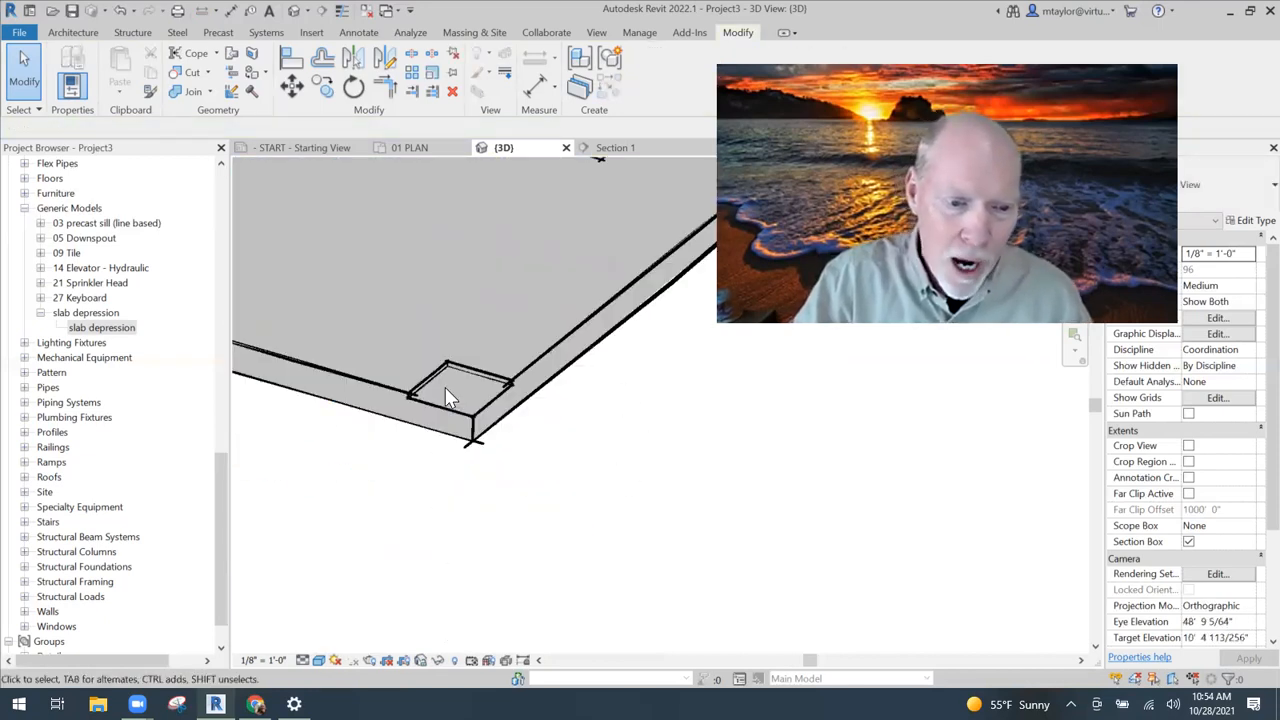
# Bring the depression back inside the slab near the corner, clear of both edges, and deselect it.
pyautogui.click(514, 376)
pyautogui.hotkey('ctrl', 'z')
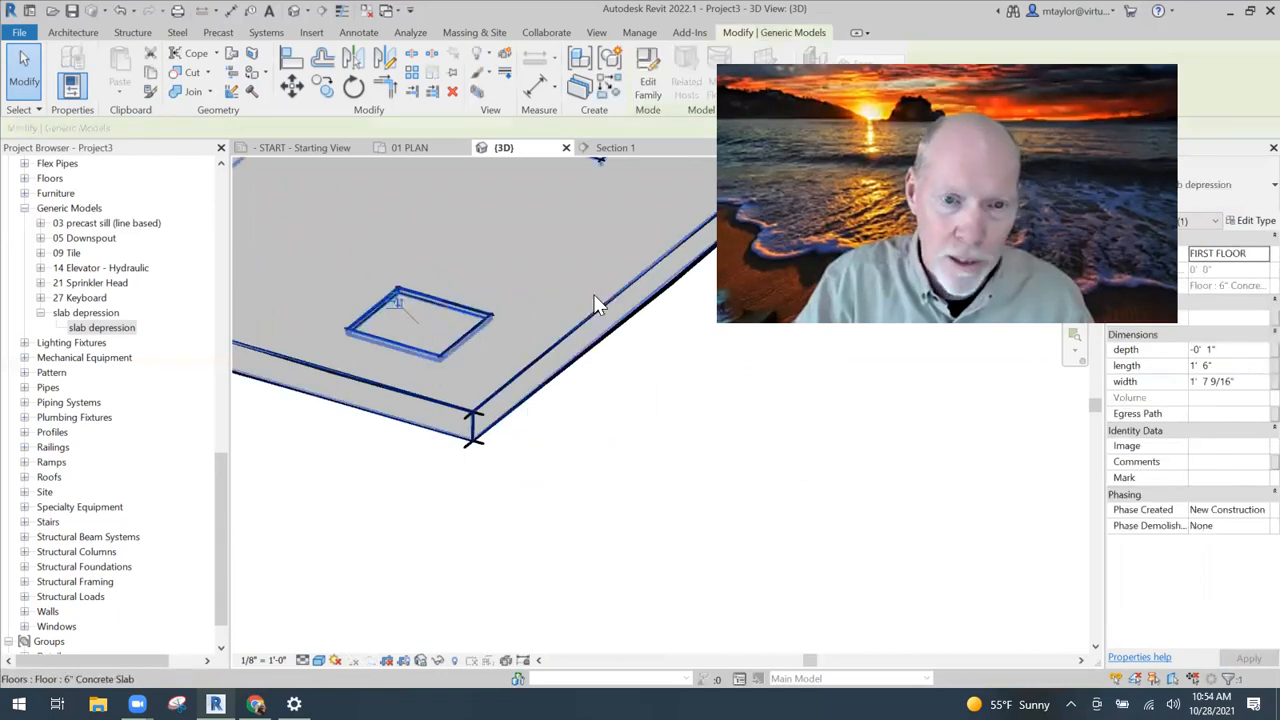
pyautogui.press('Escape')
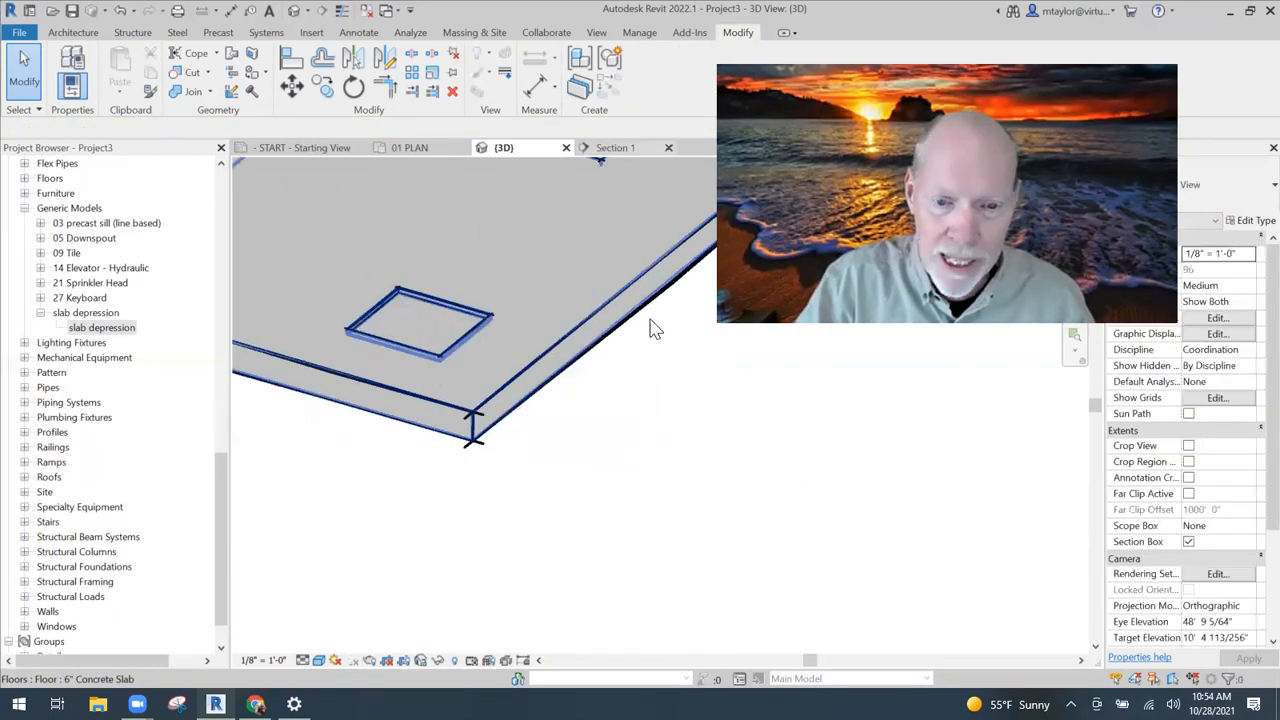
# In the 01 PLAN view, stretch the small depression beyond the slab's upper and end edges so it cuts through the corner.
pyautogui.click(660, 324)
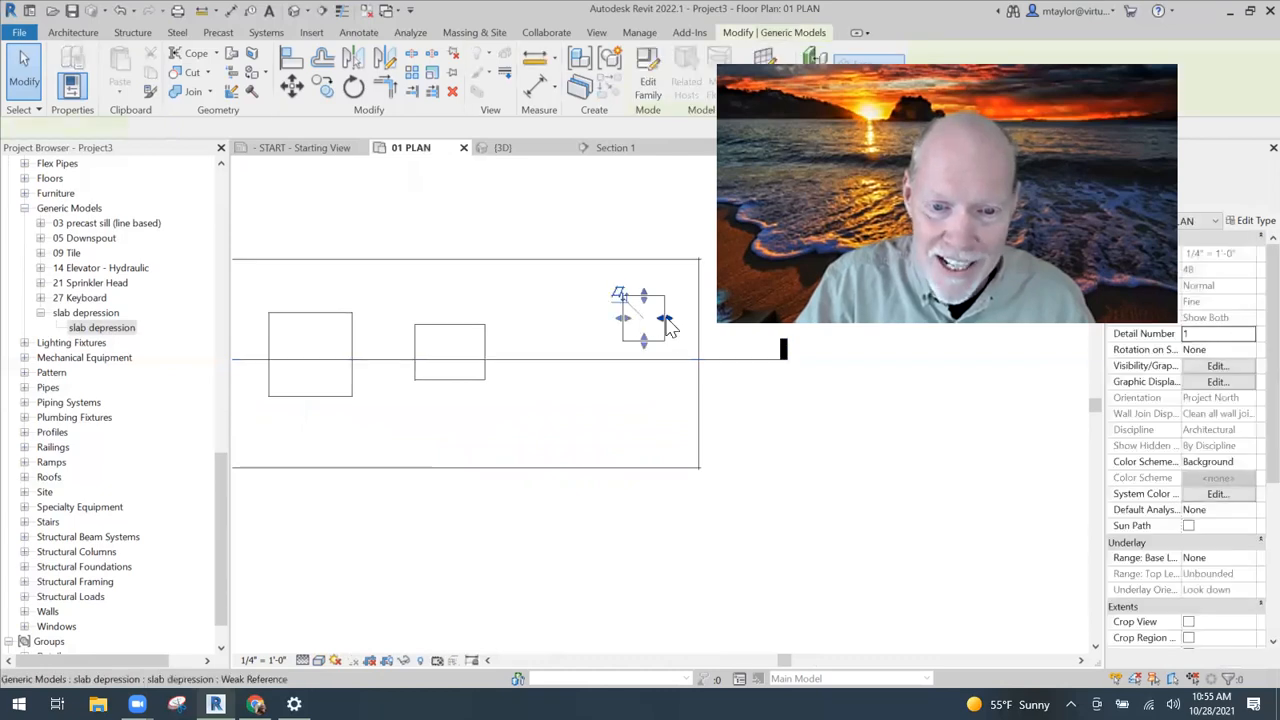
pyautogui.moveTo(653, 321); pyautogui.dragTo(567, 359, button='middle')
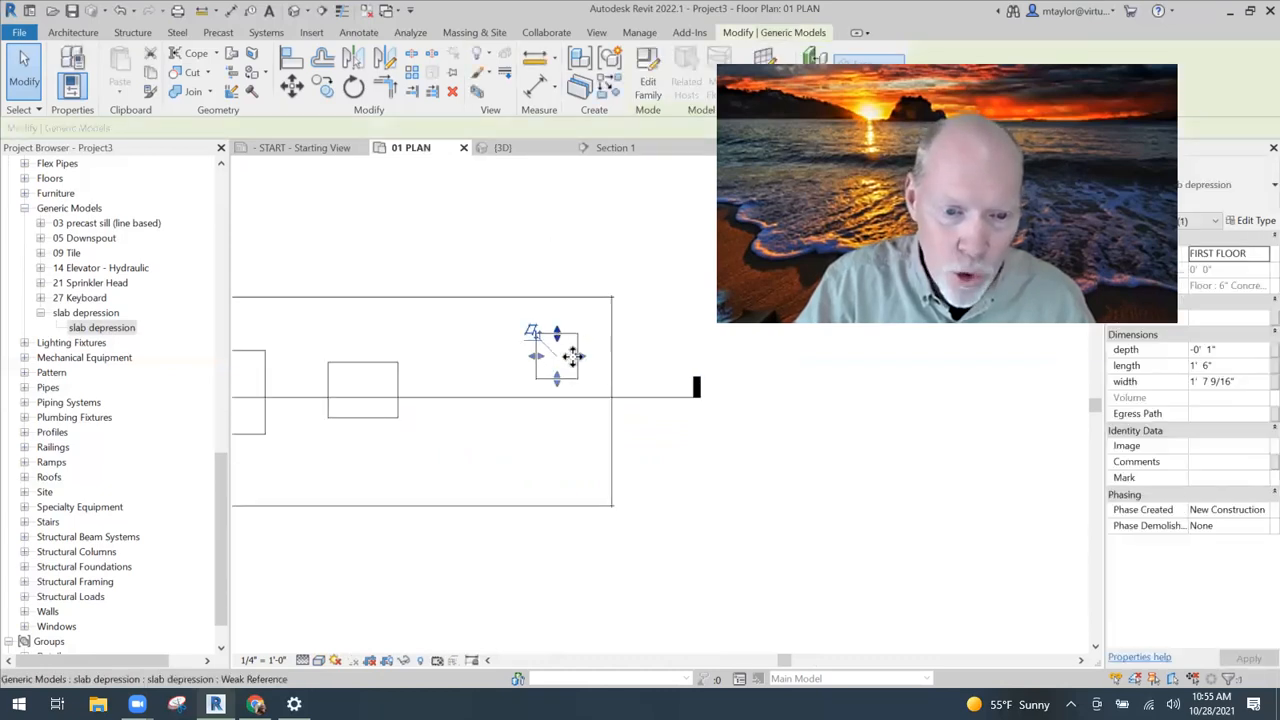
pyautogui.moveTo(557, 333); pyautogui.dragTo(557, 254)
pyautogui.moveTo(578, 315); pyautogui.dragTo(647, 318)
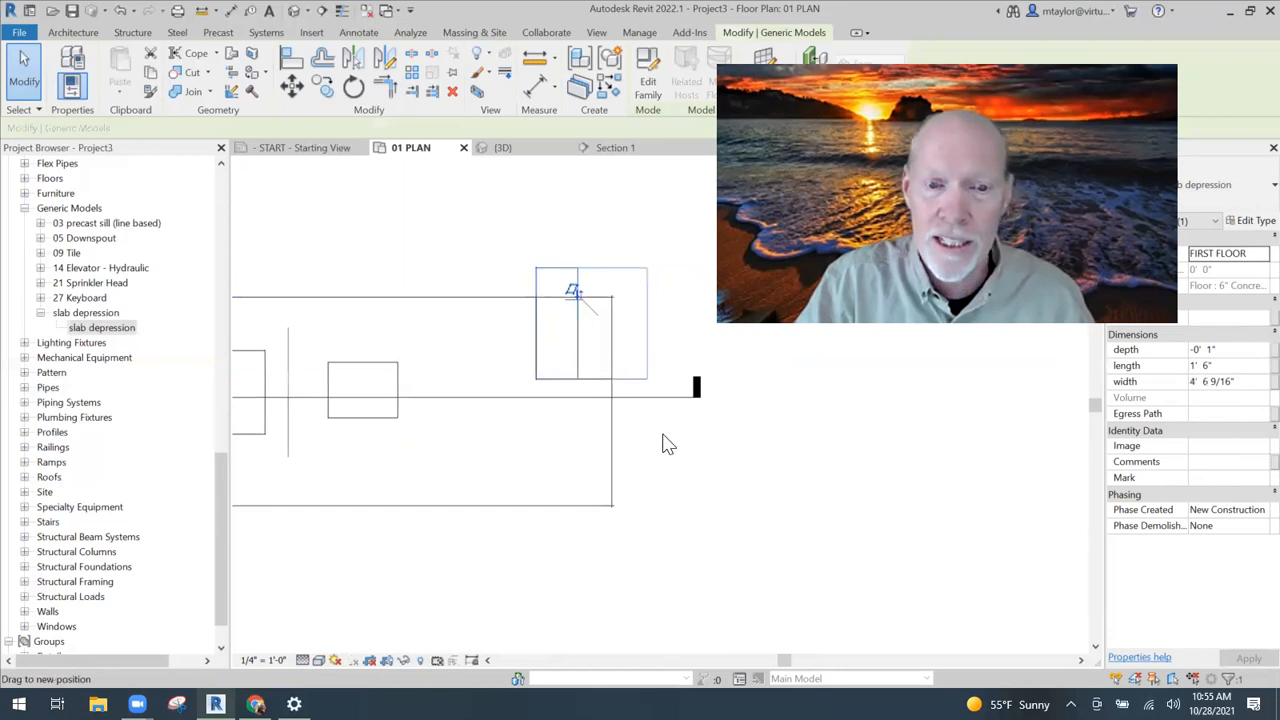
pyautogui.click(668, 443)
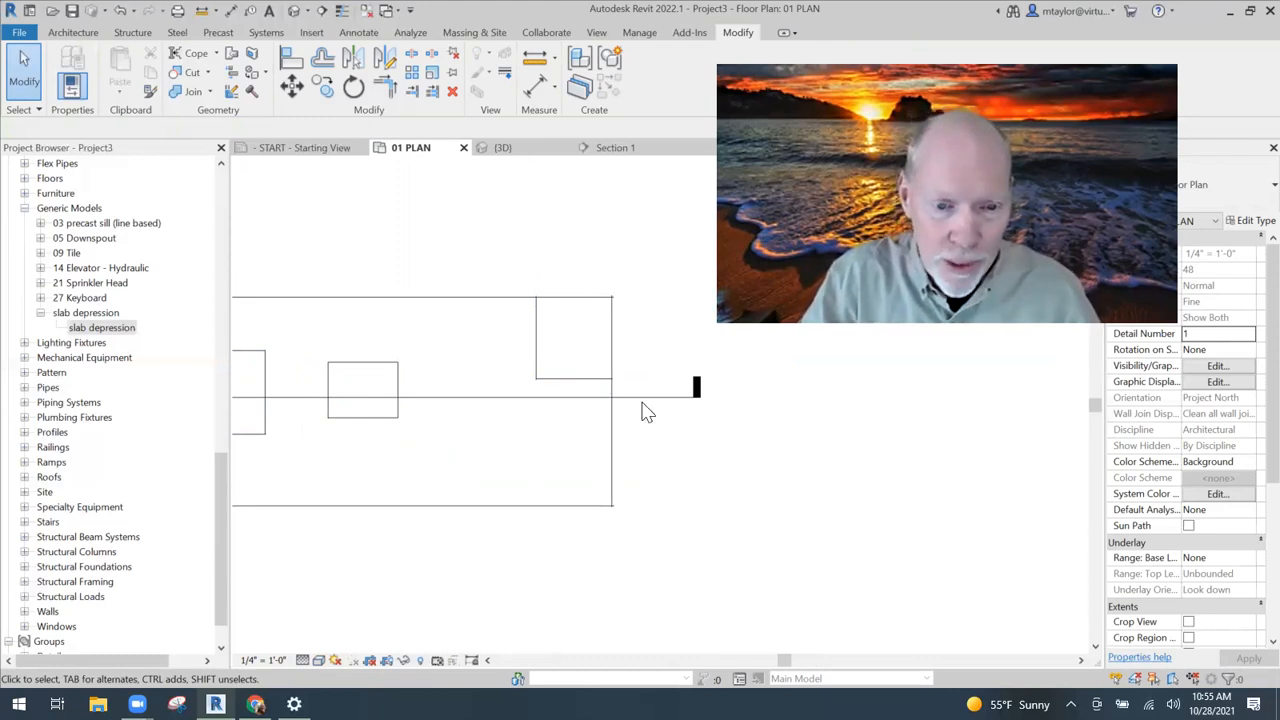
# Edit the slab's boundary in the 3D view and sketch the three outer sides of a rectangular extension off its long near edge.
pyautogui.hotkey('ctrl', 'Tab')
pyautogui.moveTo(643, 477)
pyautogui.keyDown('shift'); pyautogui.mouseDown(button='middle')
pyautogui.moveTo(700, 477)
pyautogui.moveTo(728, 453)
pyautogui.moveTo(629, 509)
pyautogui.mouseUp(button='middle'); pyautogui.keyUp('shift')
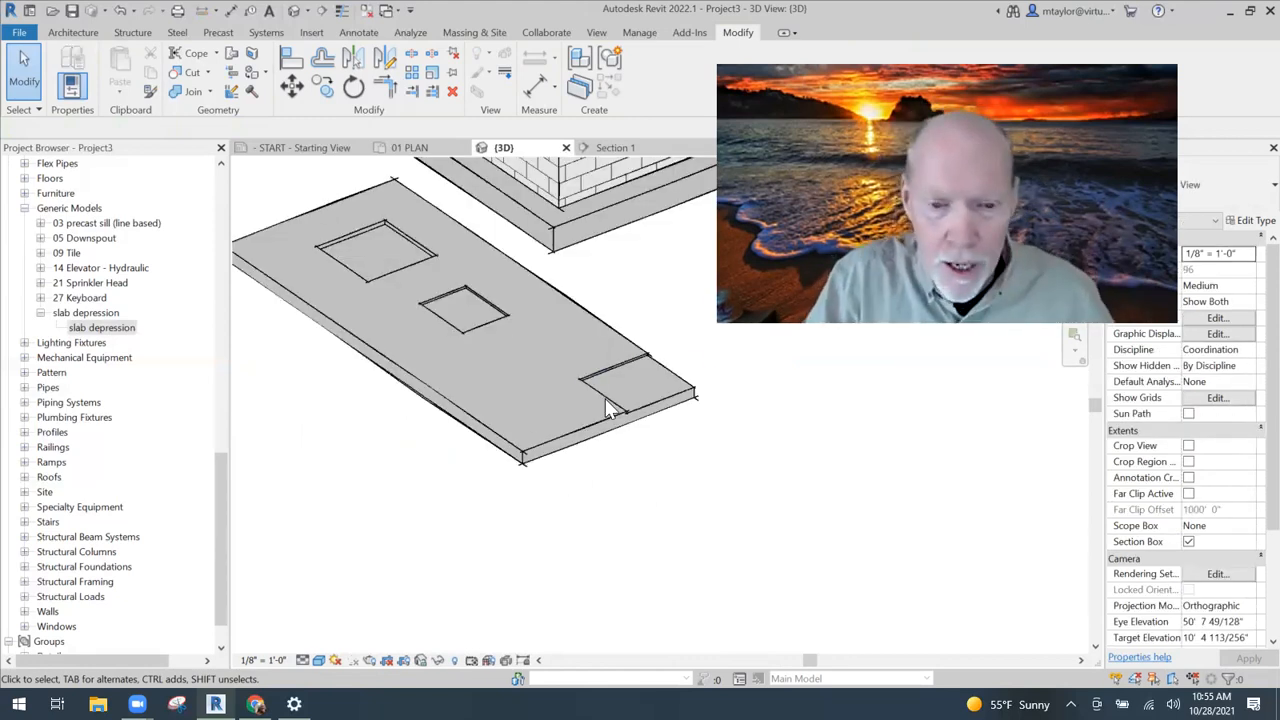
pyautogui.click(521, 500)
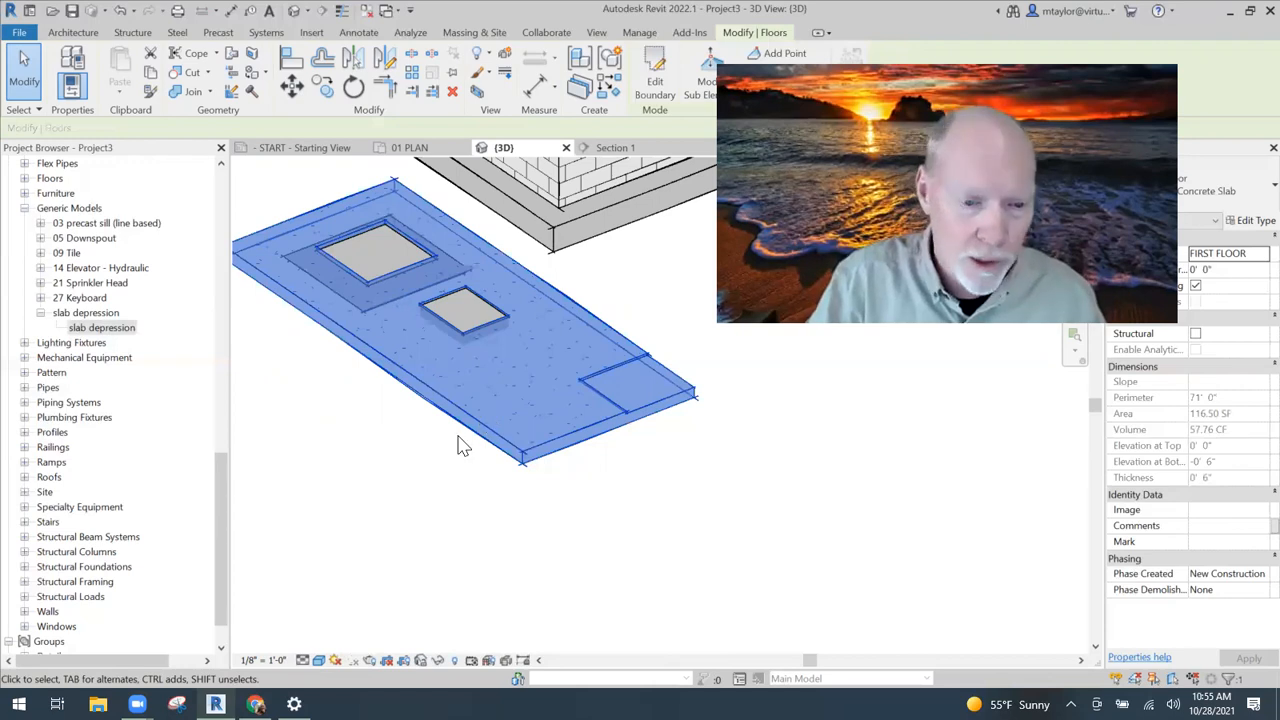
pyautogui.click(657, 90)
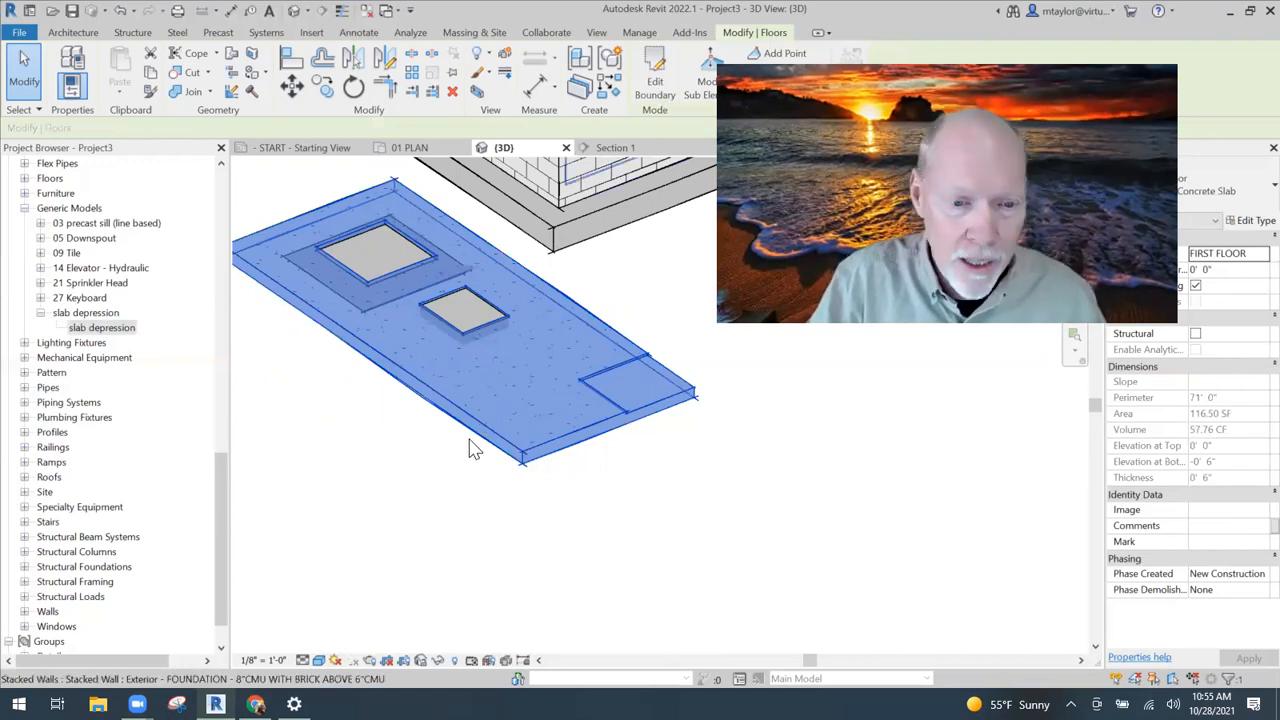
pyautogui.click(585, 440)
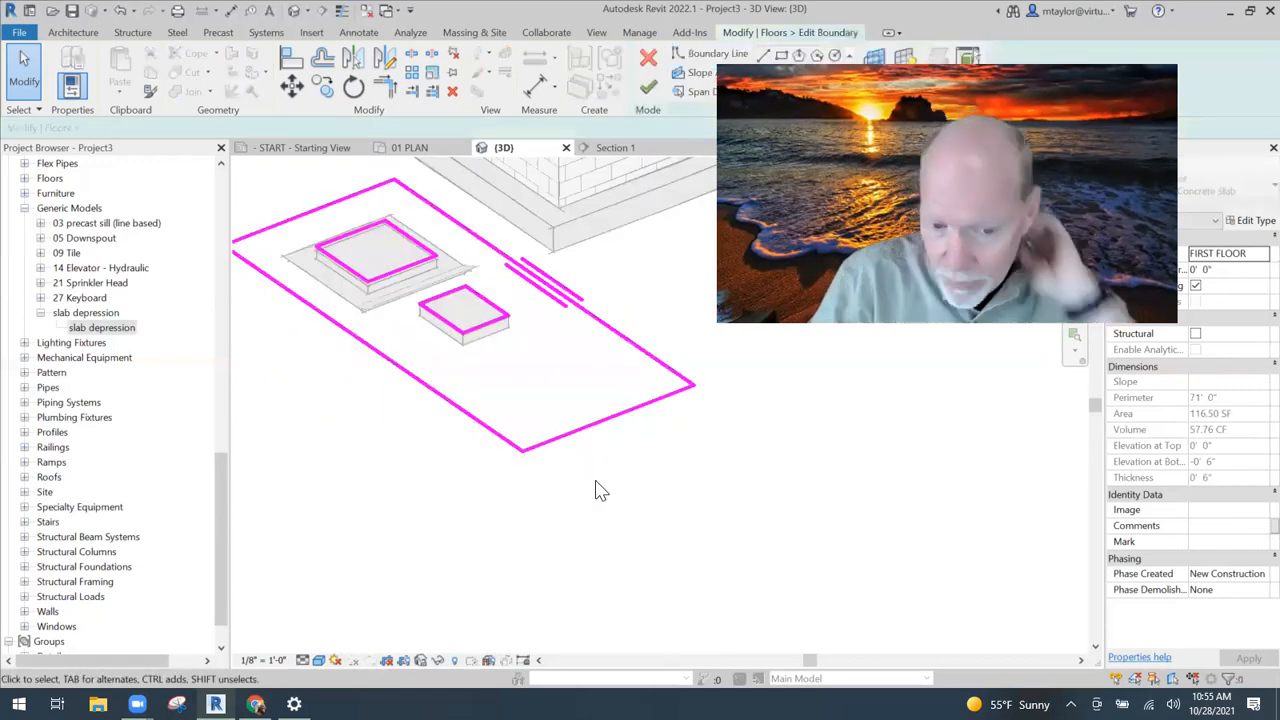
pyautogui.moveTo(545, 466)
pyautogui.mouseDown(button='middle')
pyautogui.moveTo(503, 474)
pyautogui.moveTo(533, 472)
pyautogui.mouseUp(button='middle')
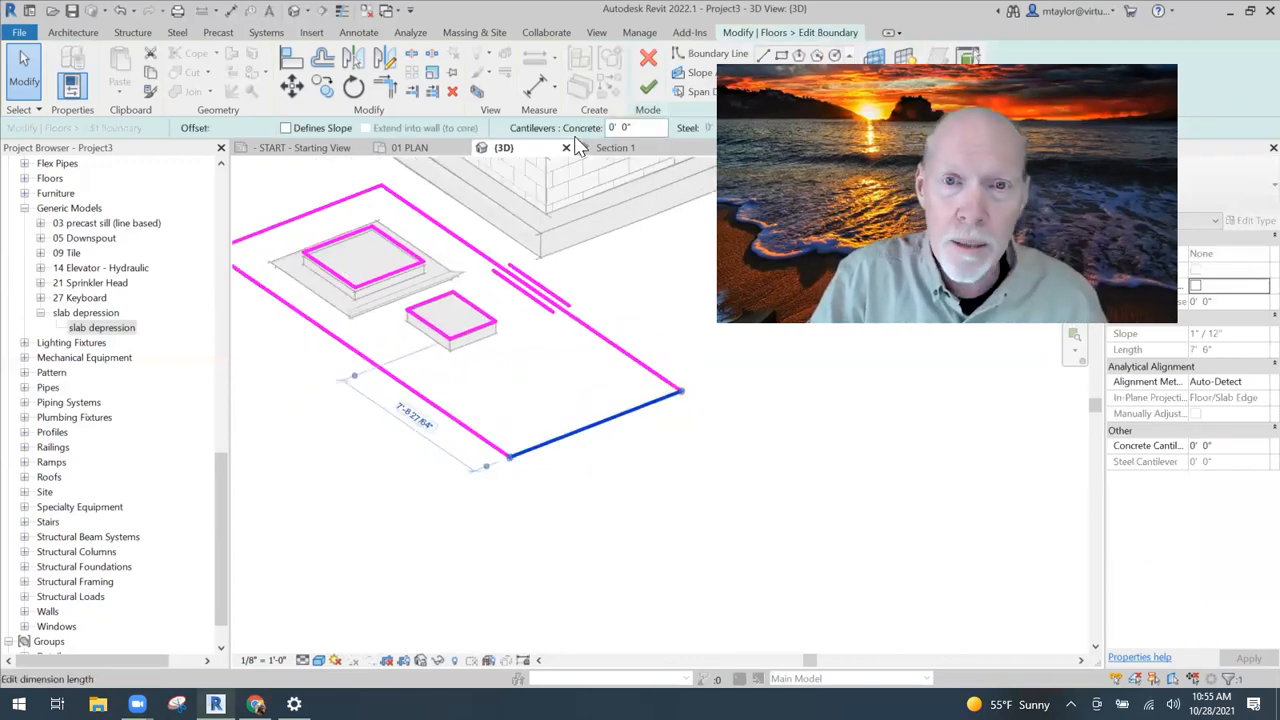
pyautogui.scroll(2, 414, 427)
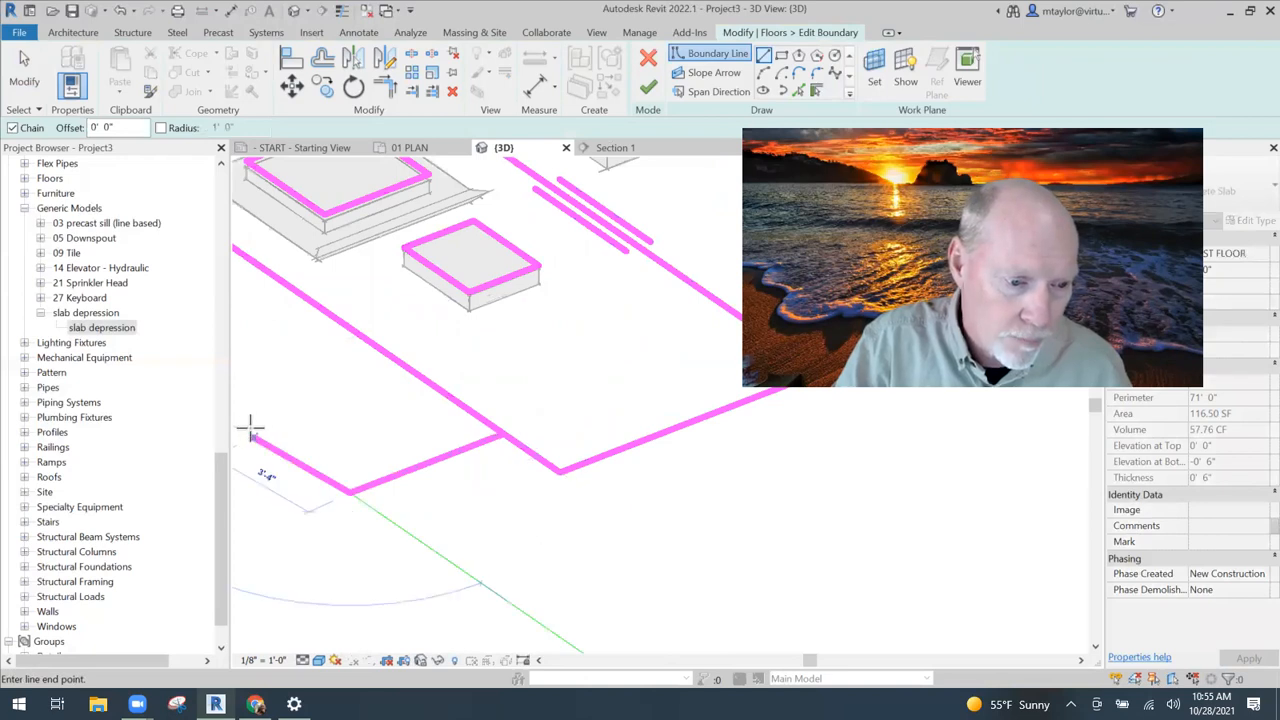
pyautogui.click(253, 429)
pyautogui.moveTo(253, 429); pyautogui.dragTo(332, 485, button='middle')
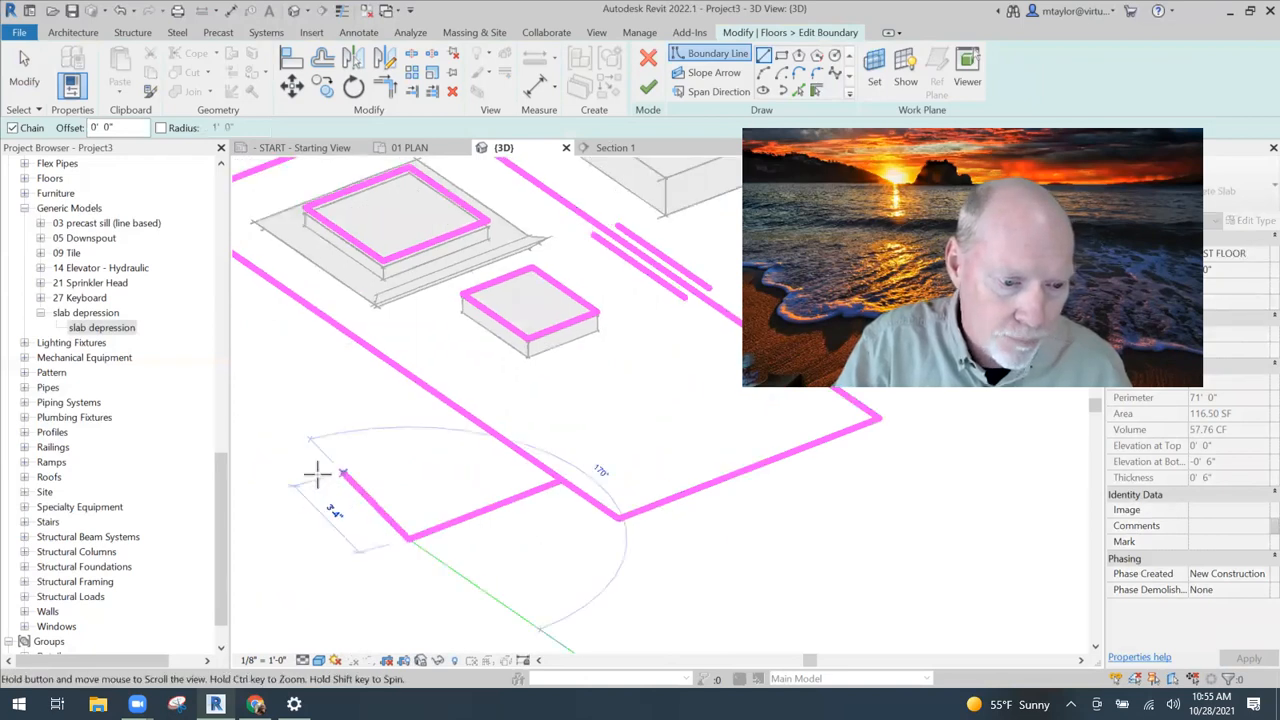
pyautogui.click(318, 474)
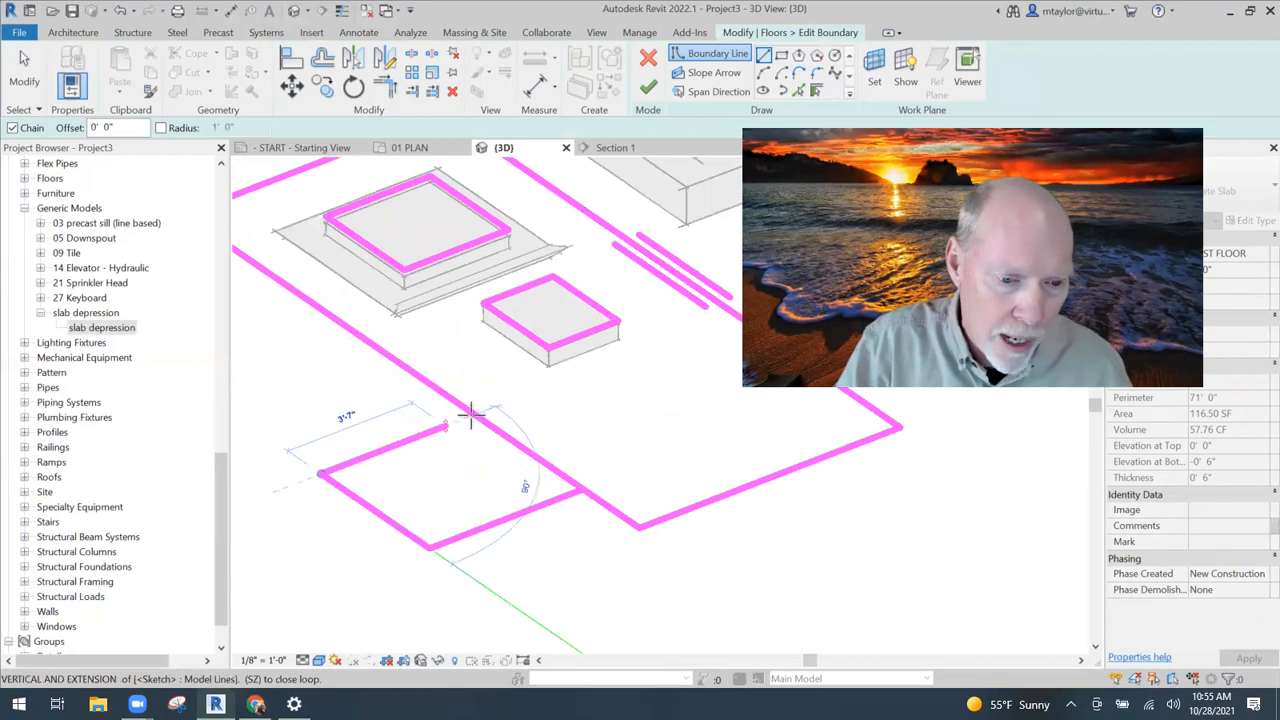
# Split the slab's long edge, trim it back to both sides of the extension, and finish the boundary sketch.
pyautogui.press('s')
pyautogui.press('l')
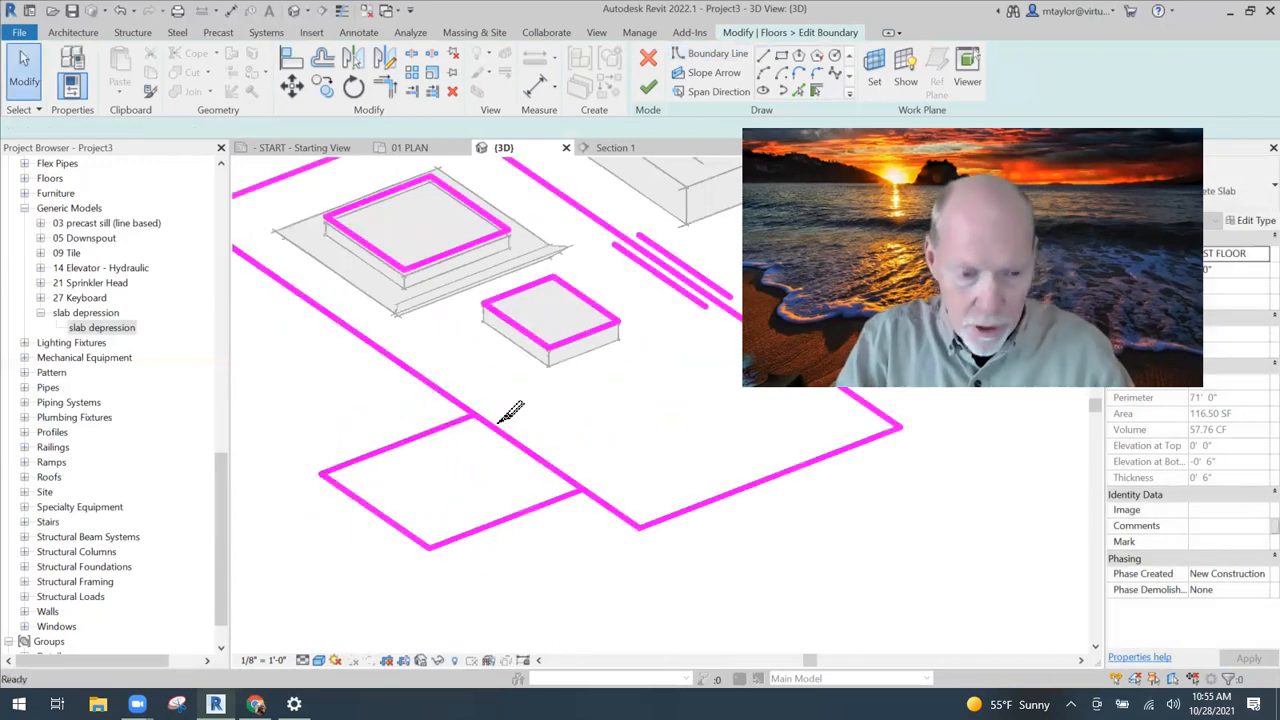
pyautogui.click(509, 437)
pyautogui.press('t')
pyautogui.press('r')
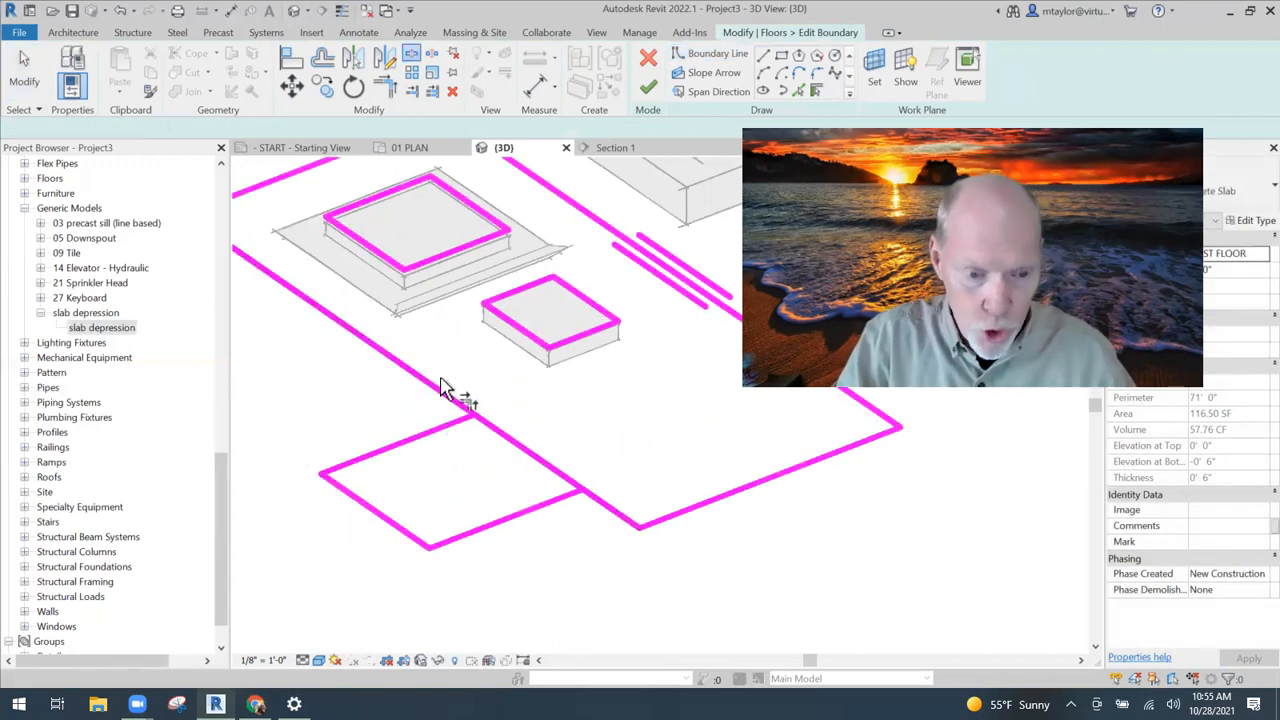
pyautogui.click(429, 390)
pyautogui.click(432, 446)
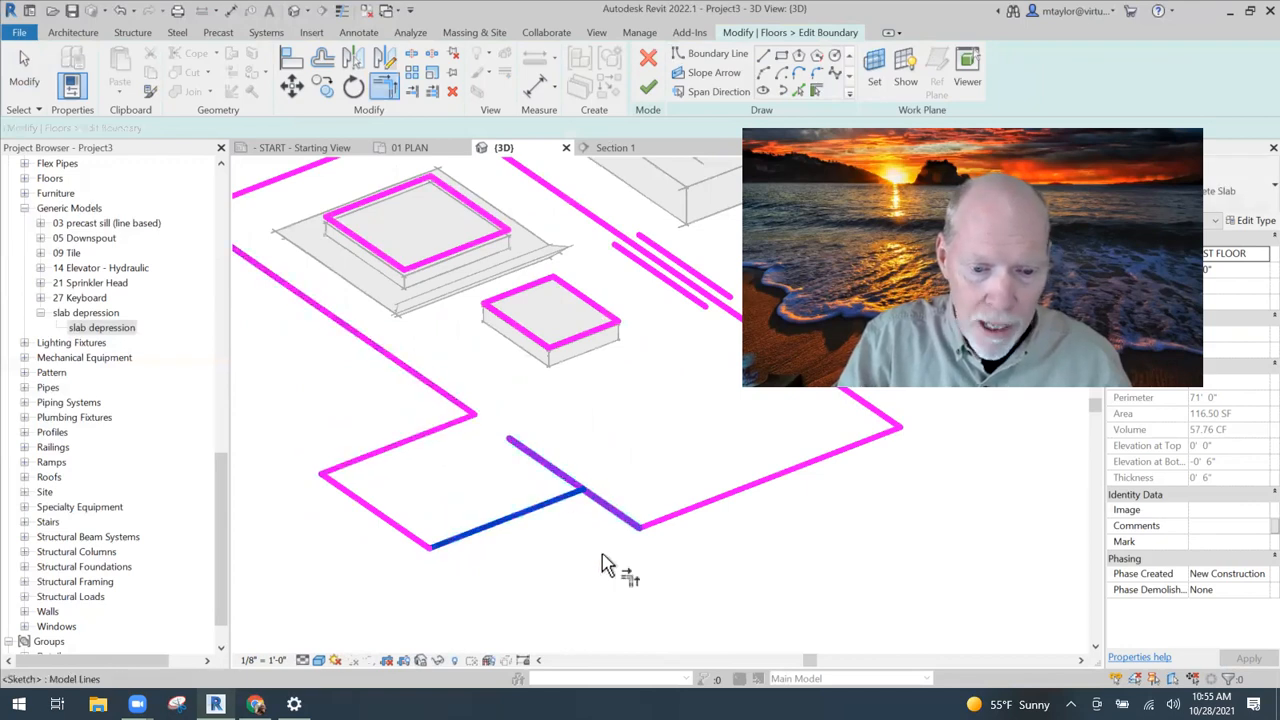
pyautogui.scroll(-2, 600, 565)
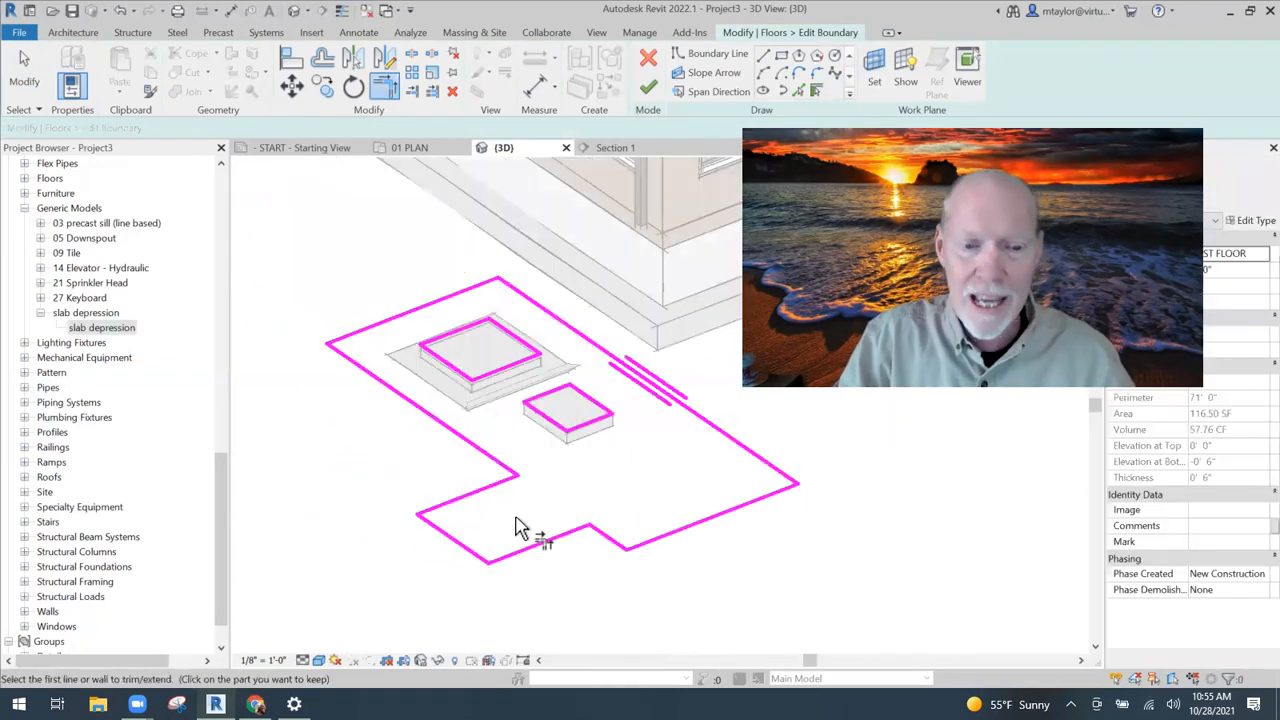
pyautogui.click(648, 87)
pyautogui.click(680, 608)
pyautogui.keyDown('shift'); pyautogui.moveTo(691, 611); pyautogui.dragTo(586, 539, button='middle'); pyautogui.keyUp('shift')
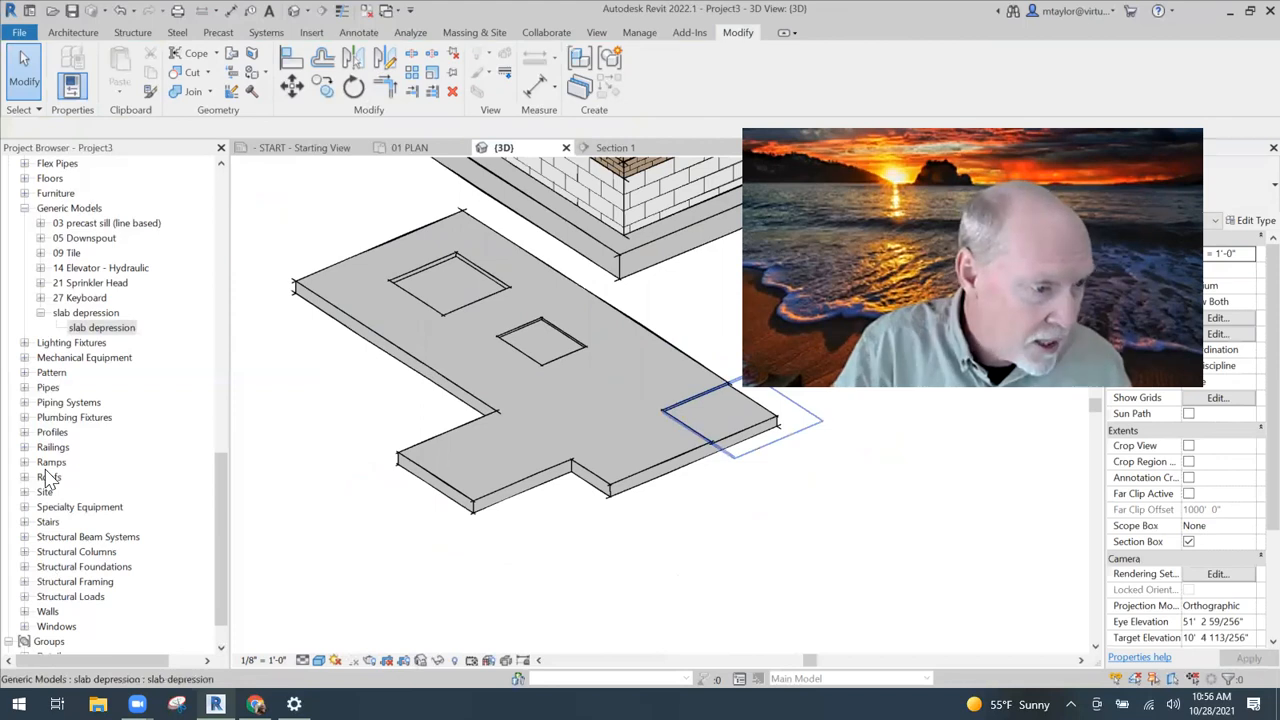
# Place another slab depression on the top face of the new slab extension and end the placement.
pyautogui.click(101, 327)
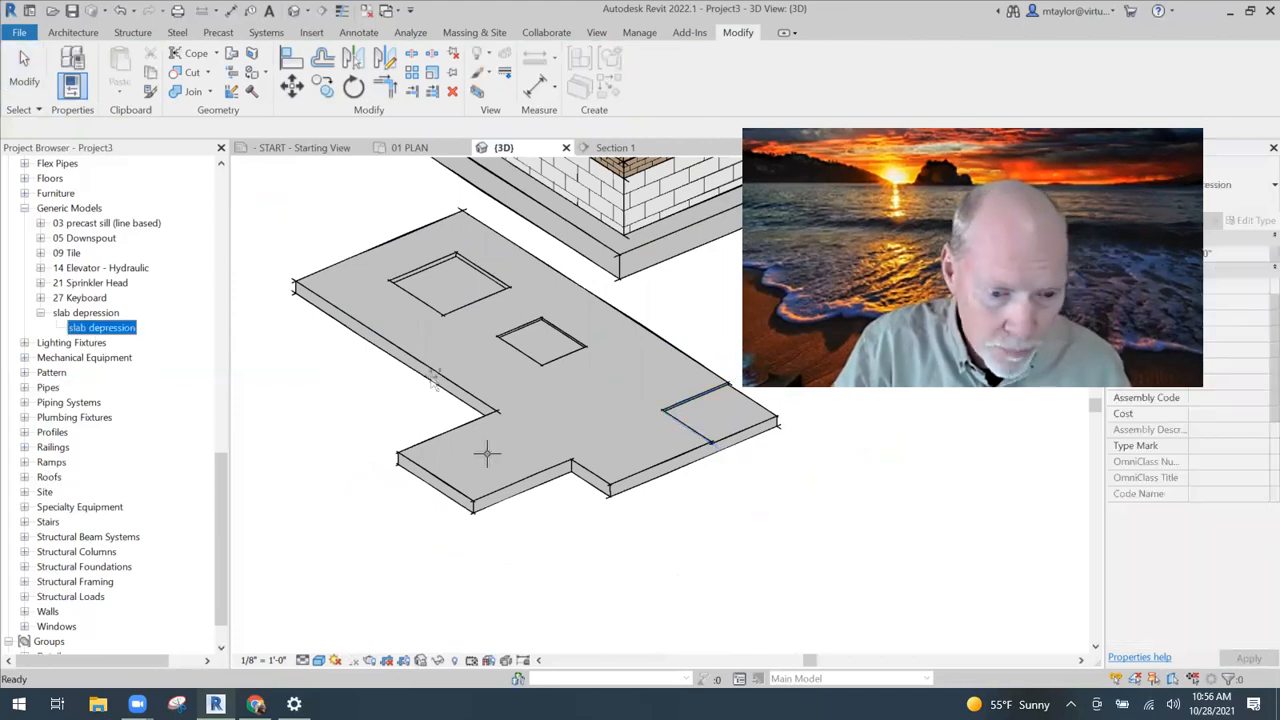
pyautogui.moveTo(101, 327); pyautogui.dragTo(487, 453)
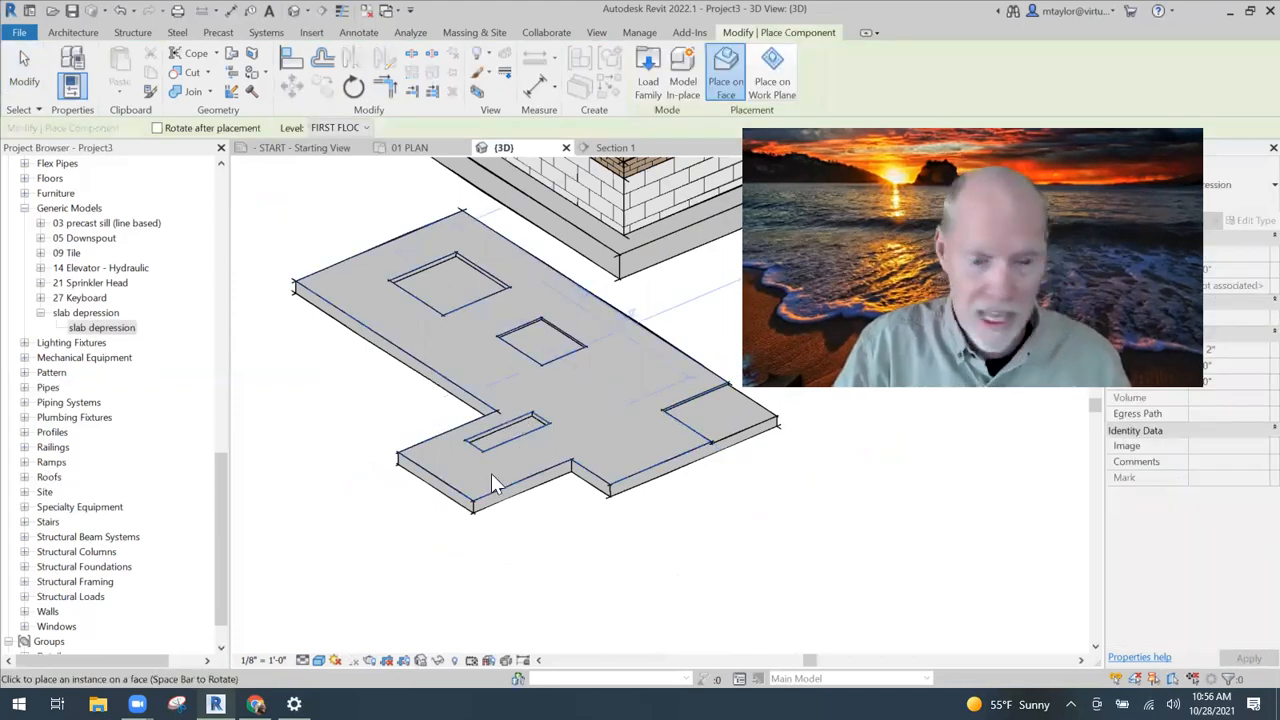
pyautogui.press('Escape')
pyautogui.press('Escape')
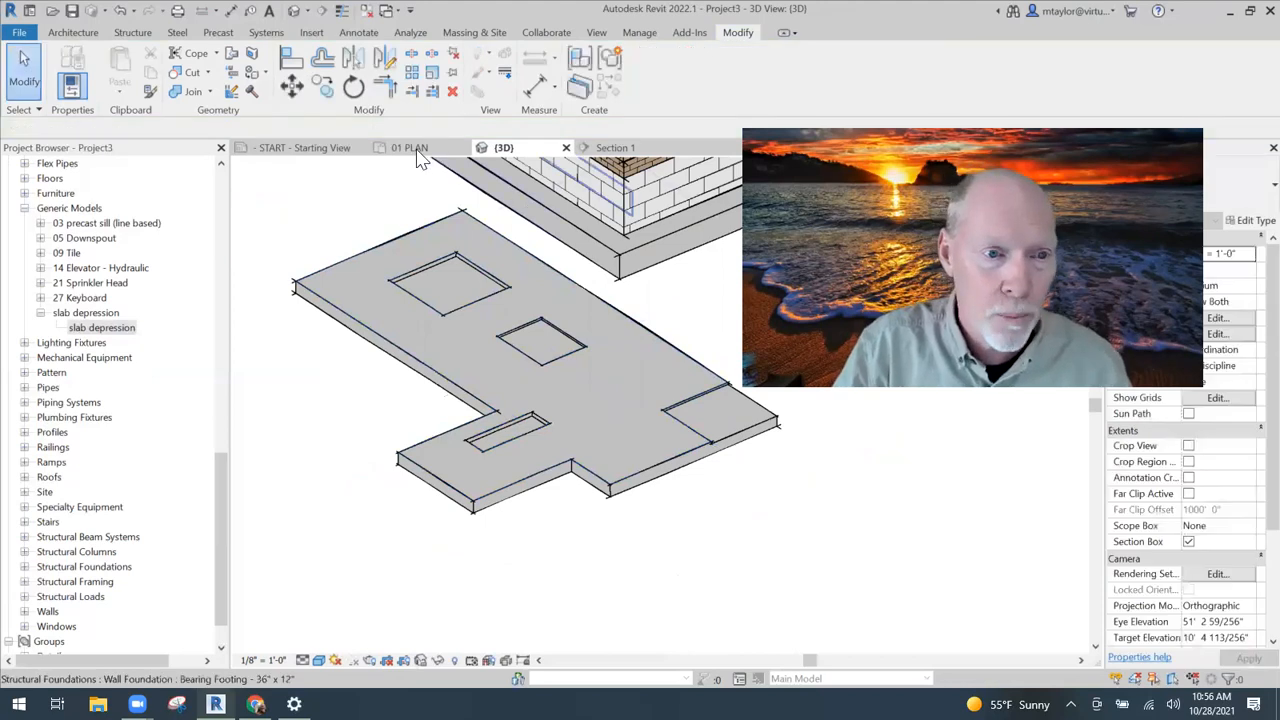
# In the 01 PLAN view, stretch the new depression to the main slab's edge and the extension's outer edge, and past both its sides.
pyautogui.click(416, 150)
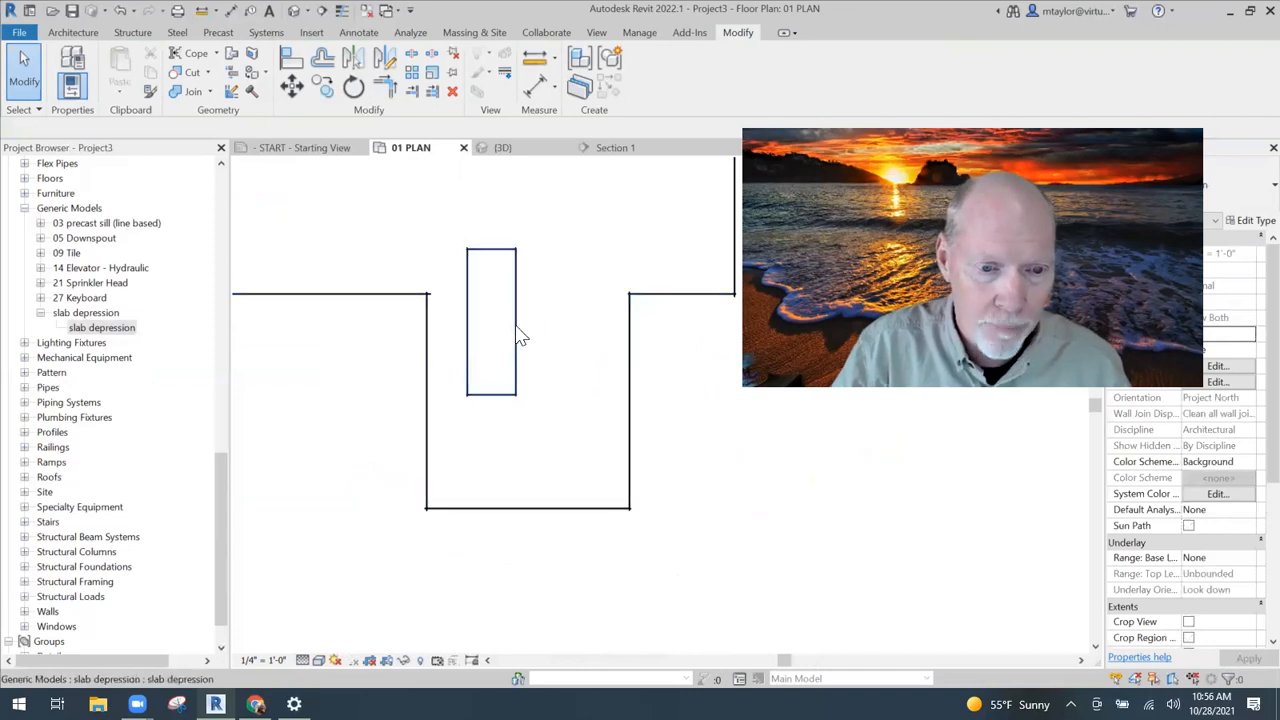
pyautogui.click(491, 400)
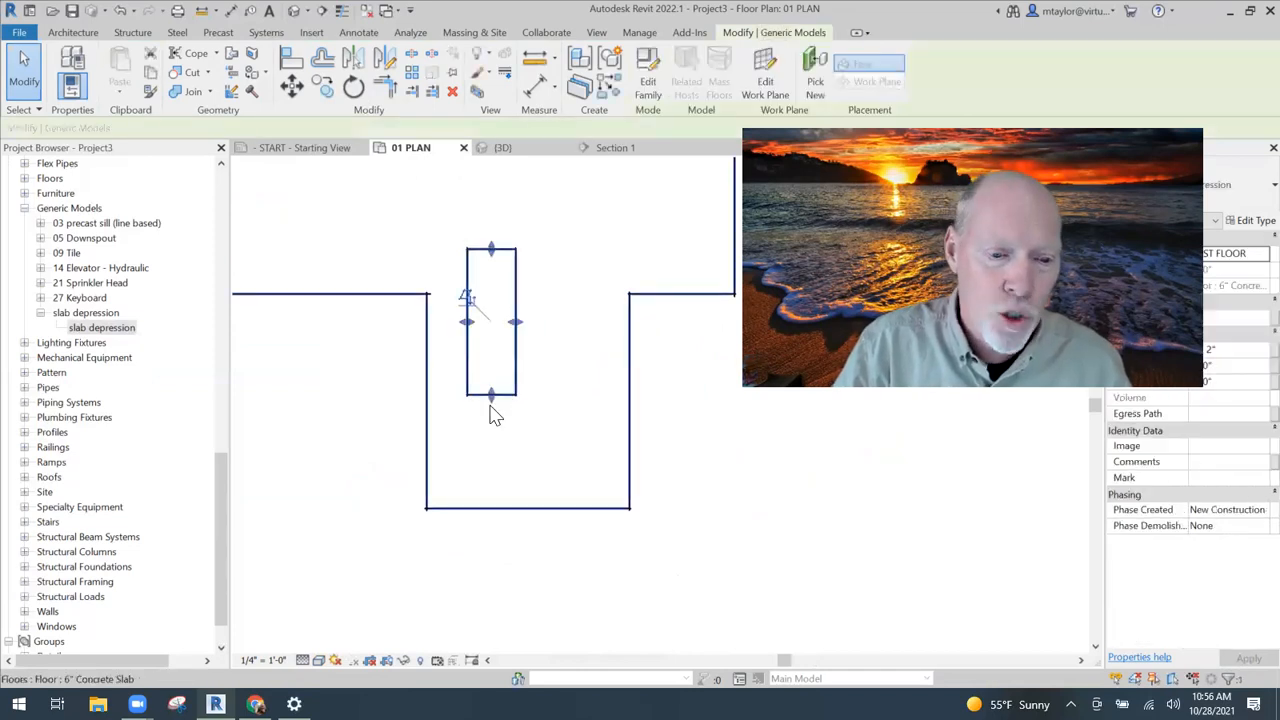
pyautogui.moveTo(491, 400); pyautogui.dragTo(490, 508)
pyautogui.moveTo(518, 380); pyautogui.dragTo(628, 385)
pyautogui.moveTo(547, 250); pyautogui.dragTo(549, 327)
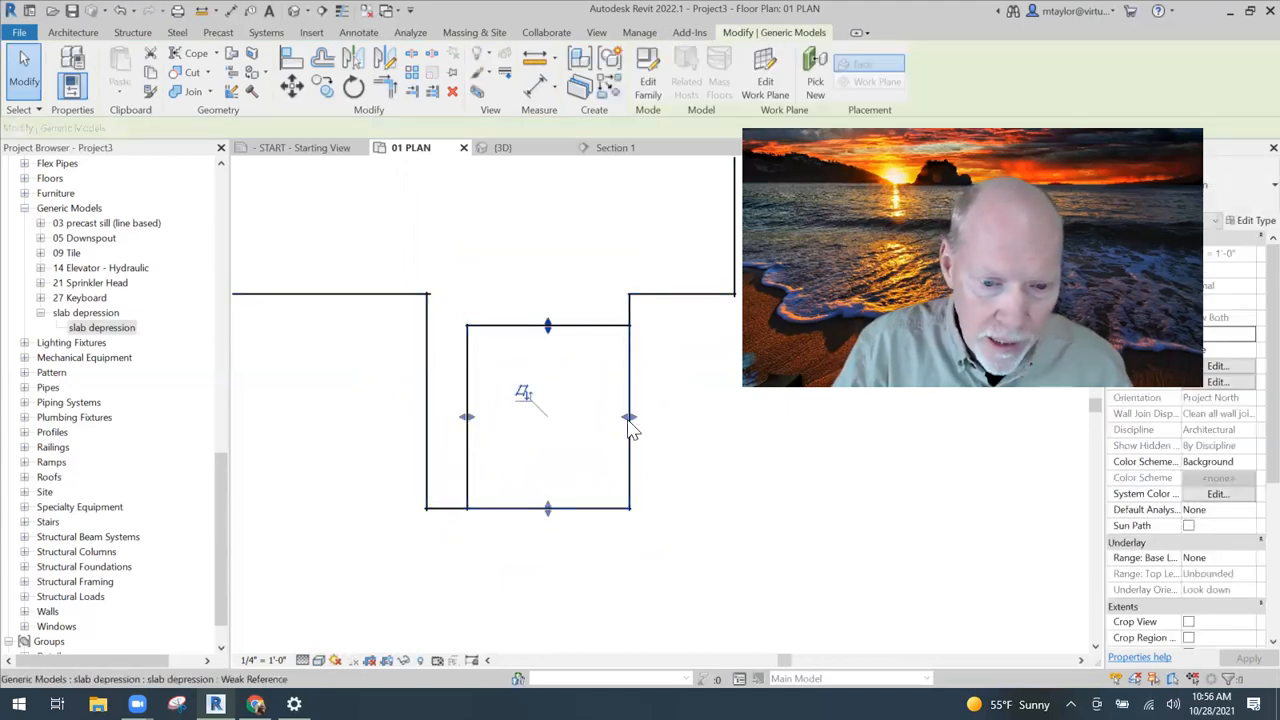
pyautogui.moveTo(629, 418); pyautogui.dragTo(686, 420)
pyautogui.moveTo(578, 310); pyautogui.dragTo(580, 298)
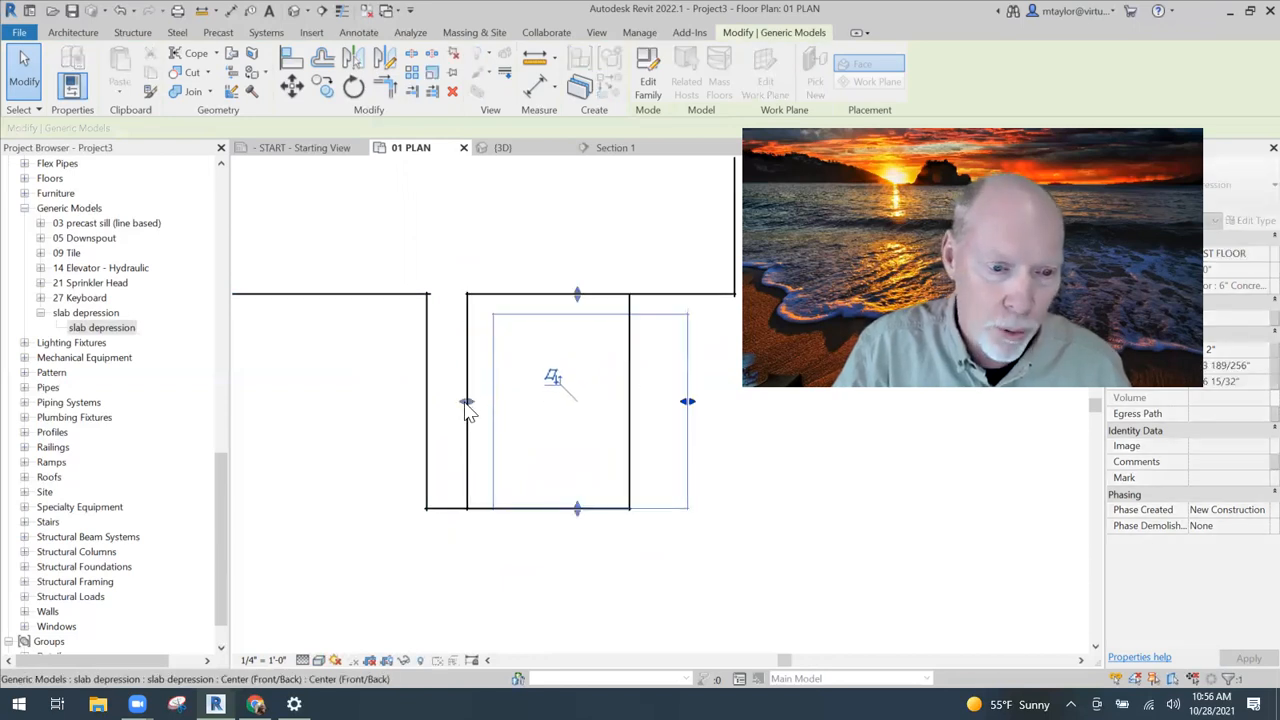
pyautogui.moveTo(465, 403); pyautogui.dragTo(398, 405)
pyautogui.click(507, 561)
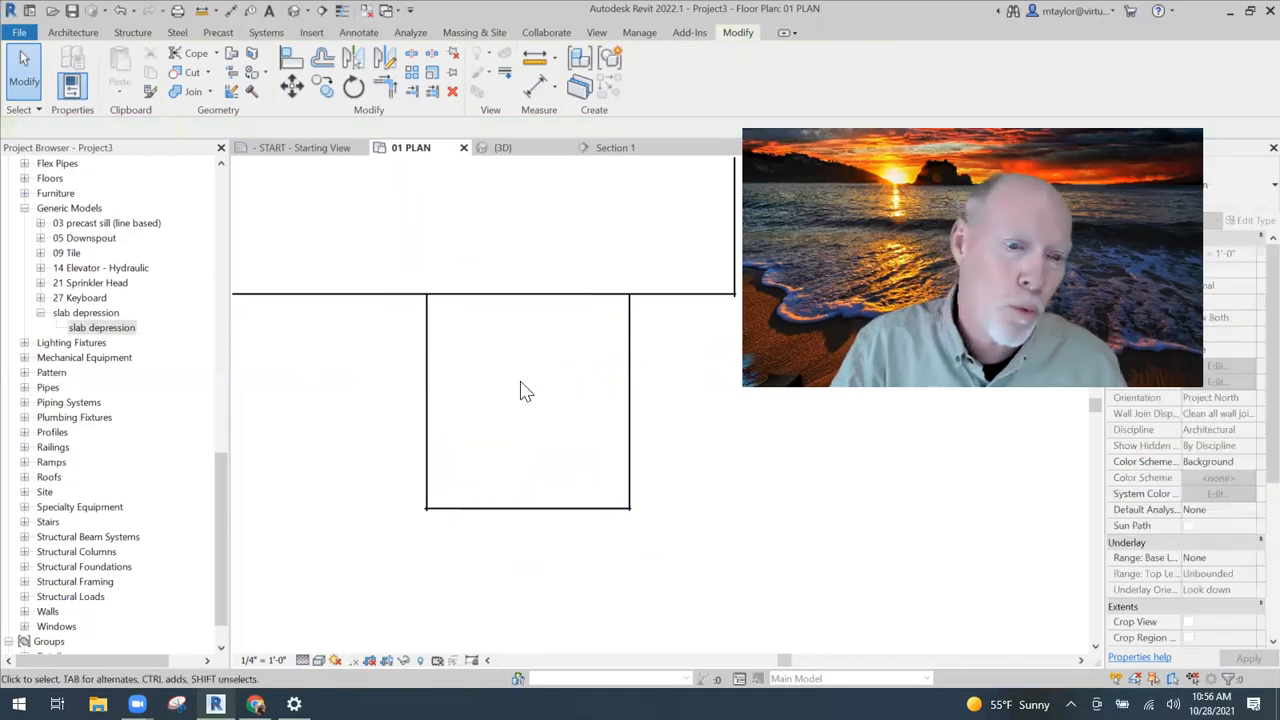
# Examine how the enlarged depression cuts the slab extension in the section and 3D views, especially along the joint with the main slab.
pyautogui.click(616, 148)
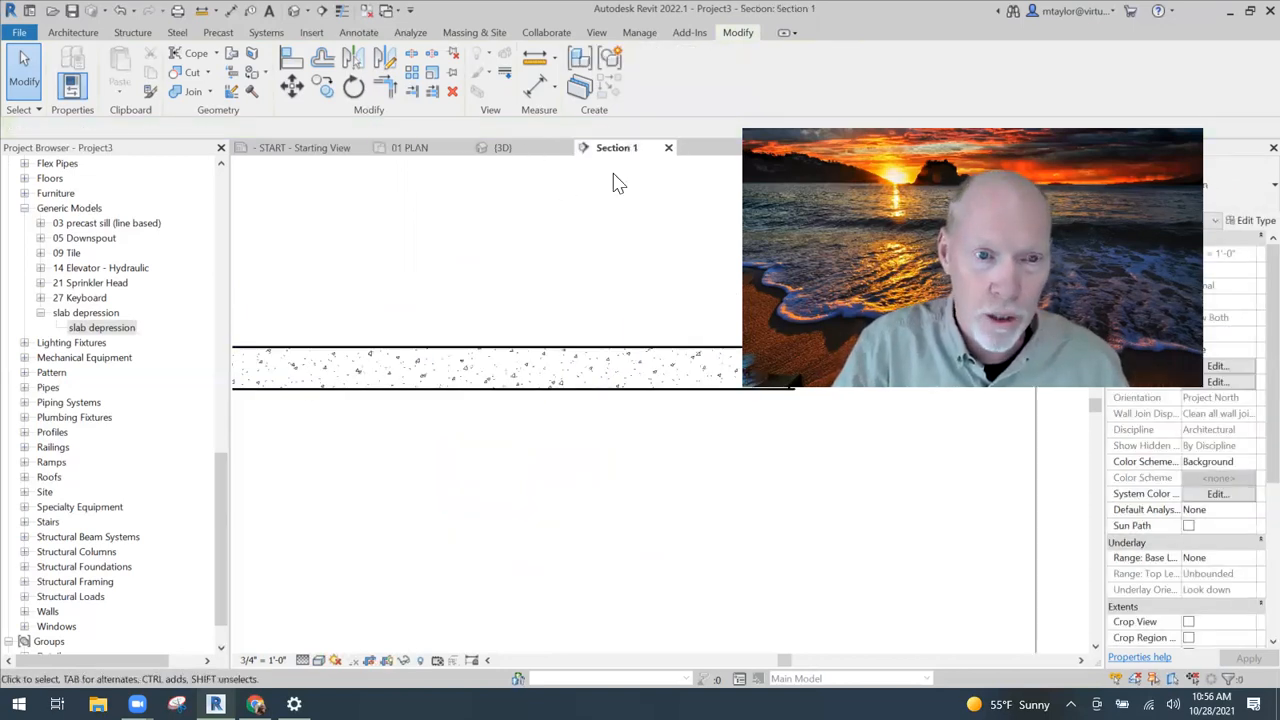
pyautogui.click(503, 148)
pyautogui.keyDown('shift'); pyautogui.moveTo(543, 557); pyautogui.dragTo(540, 497, button='middle'); pyautogui.keyUp('shift')
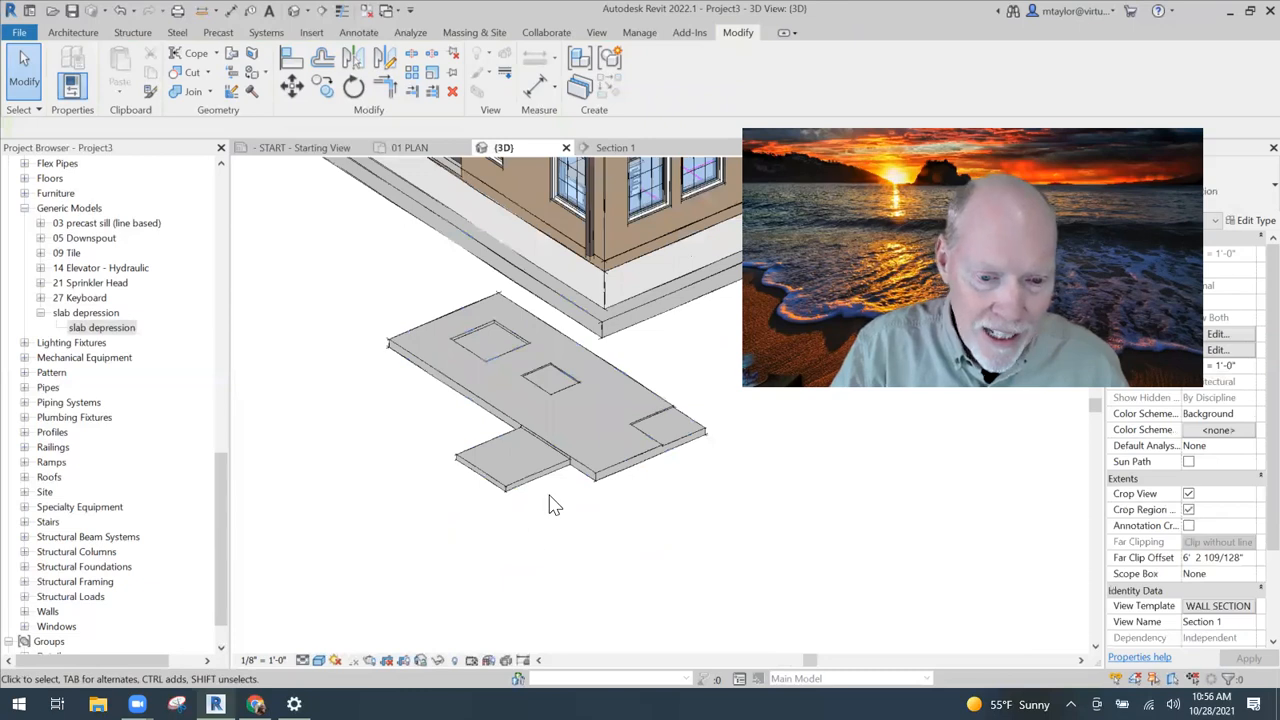
pyautogui.scroll(3, 538, 537)
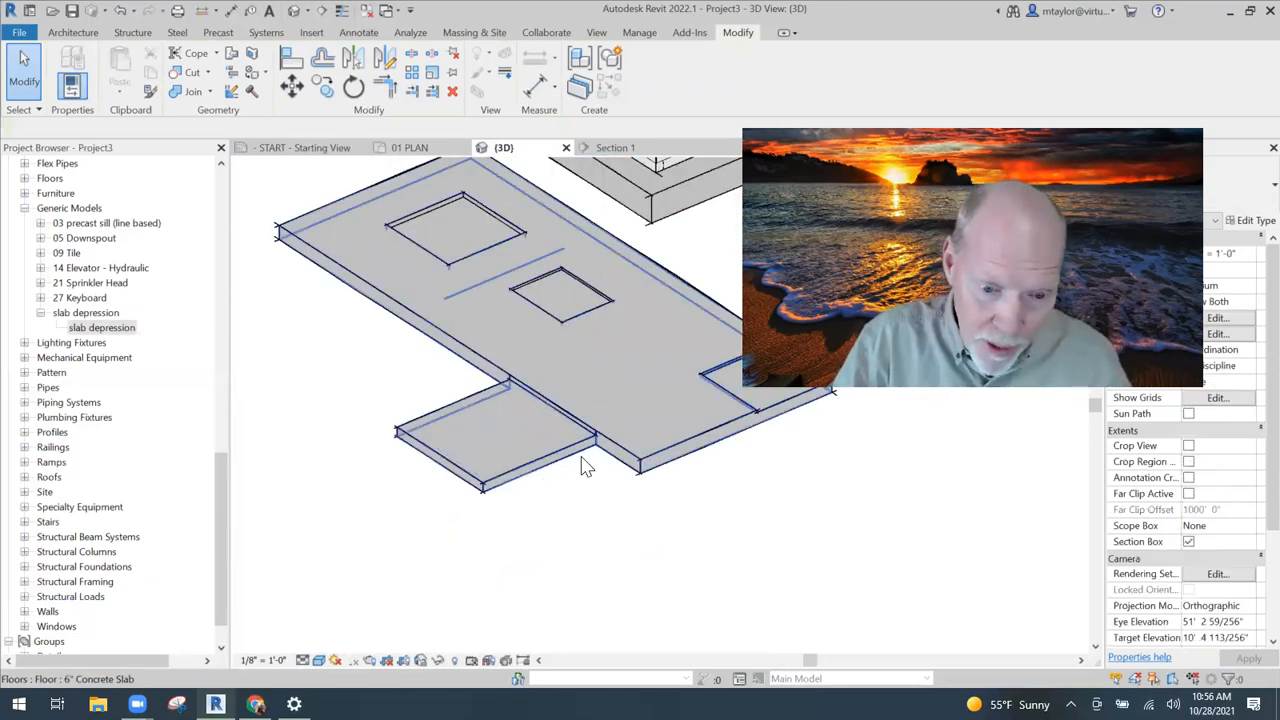
pyautogui.scroll(3, 605, 435)
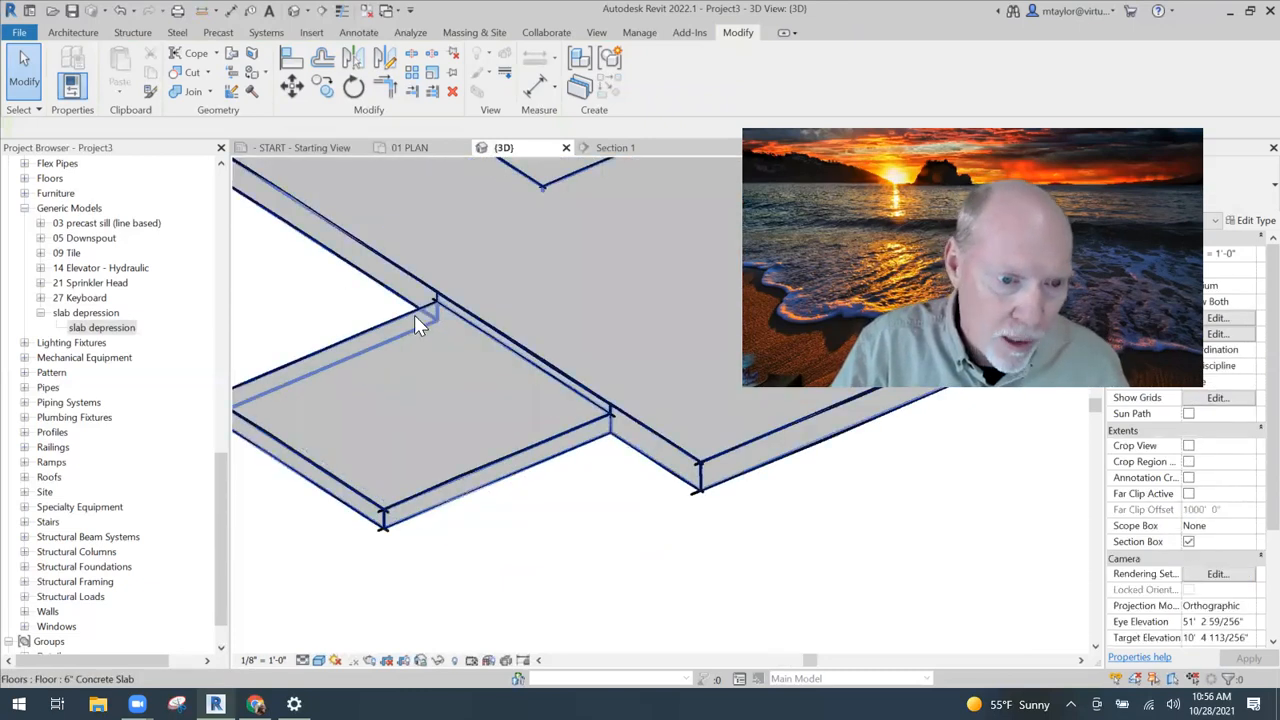
pyautogui.click(528, 323)
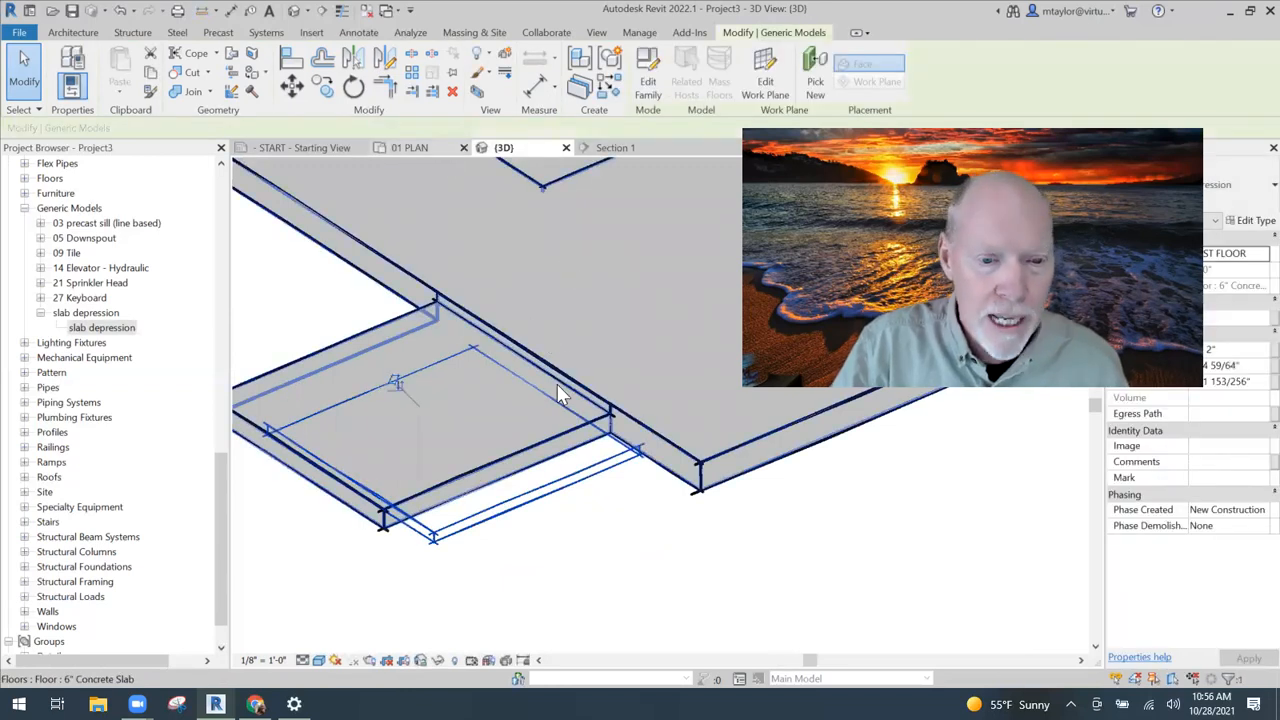
pyautogui.hotkey('ctrl', 'Tab')
pyautogui.press('Escape')
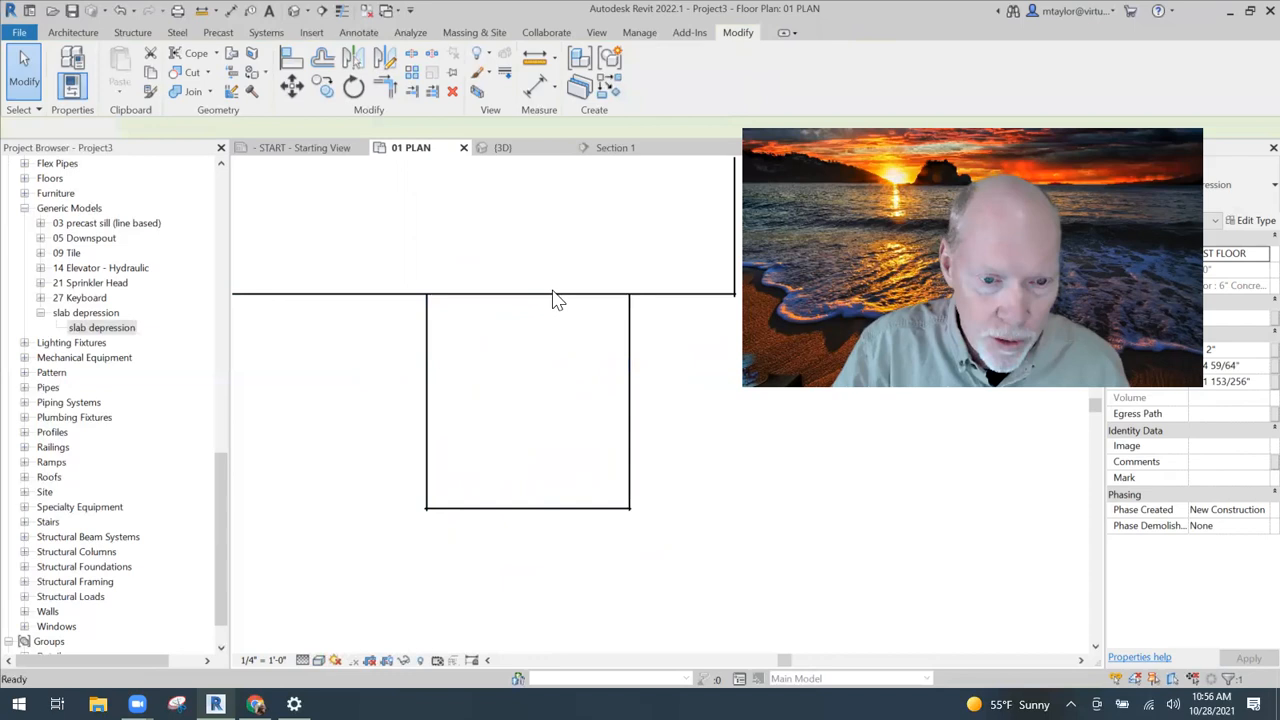
# Open the slab depression on the extension in the family editor and stretch its host extrusion outward on all sides.
pyautogui.click(551, 324)
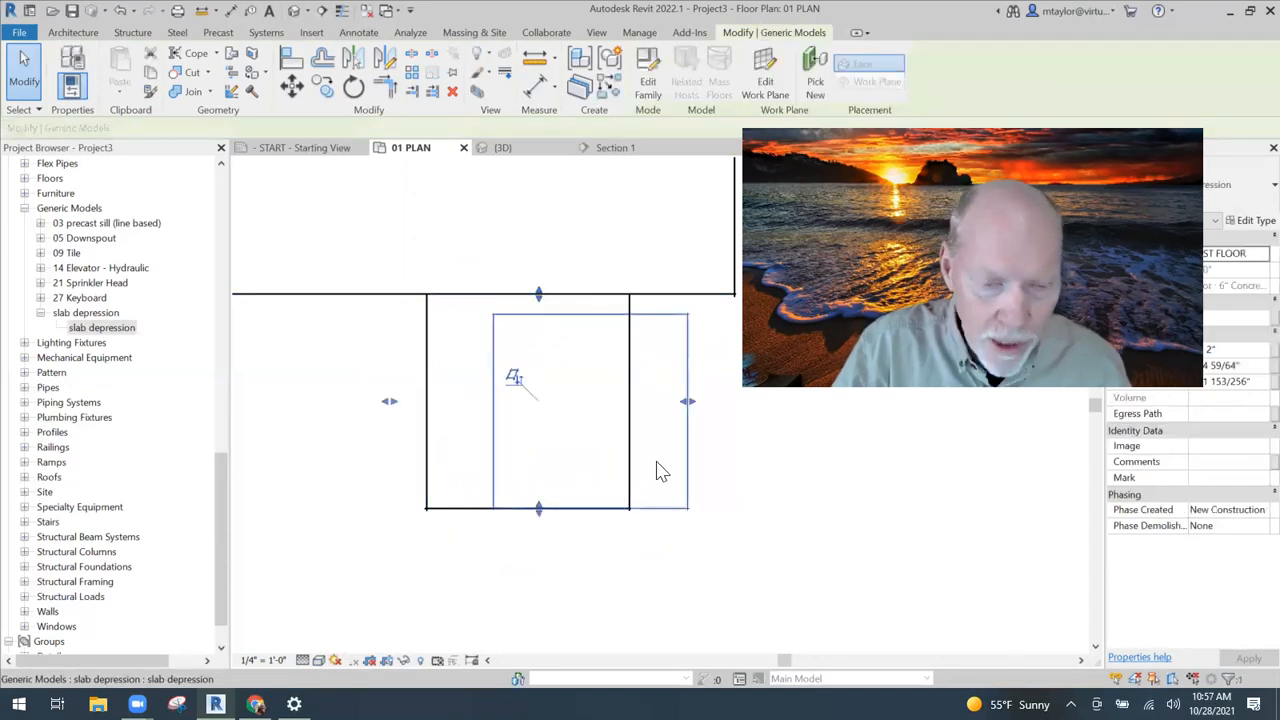
pyautogui.click(655, 92)
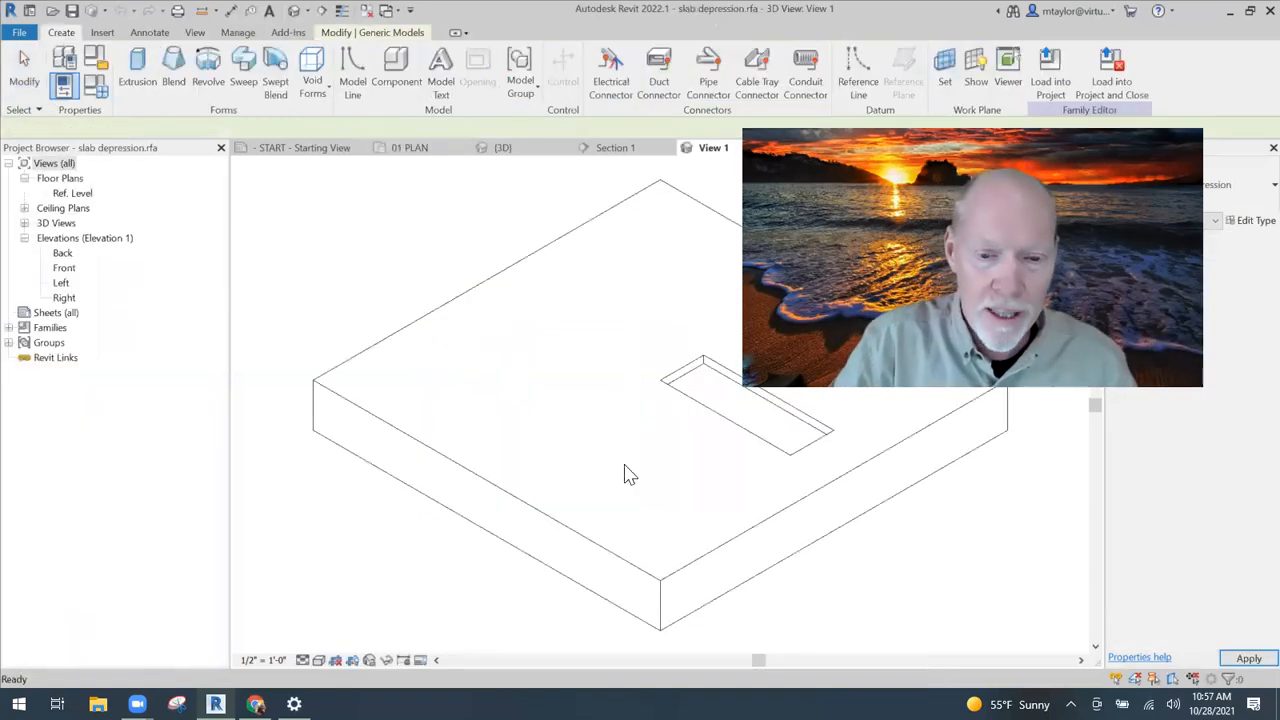
pyautogui.click(455, 362)
pyautogui.moveTo(535, 368); pyautogui.dragTo(638, 335)
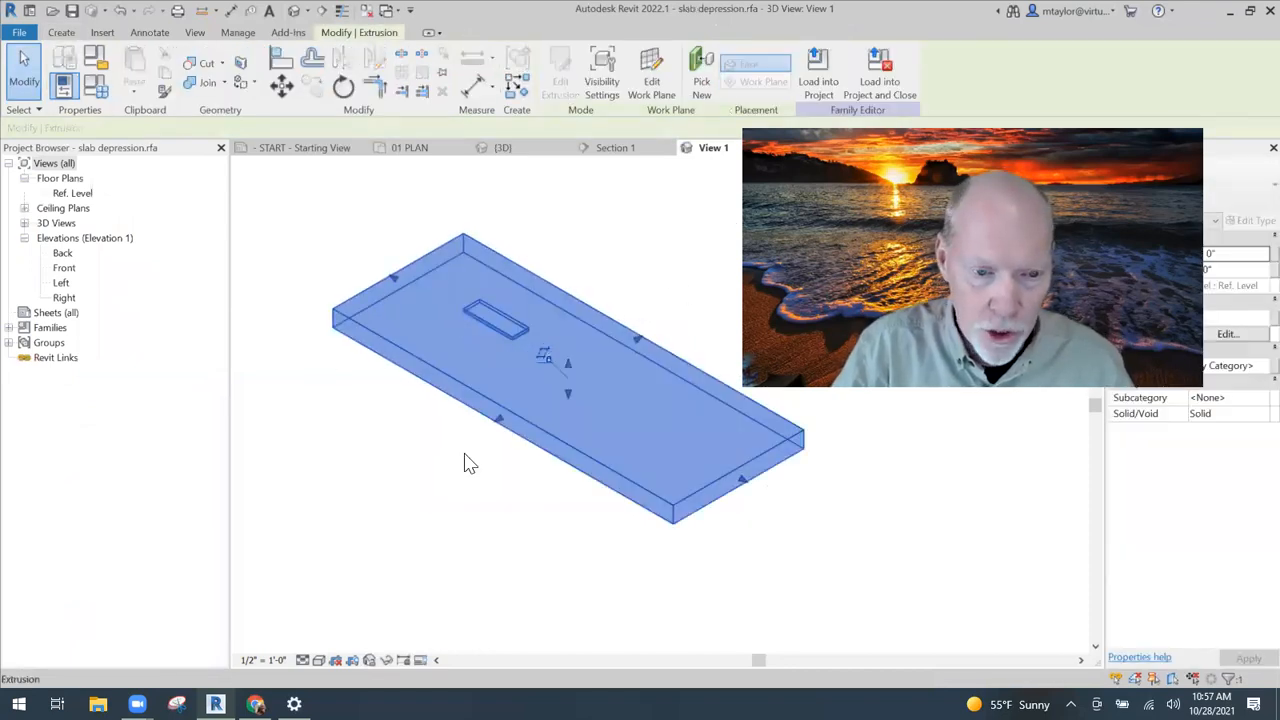
pyautogui.moveTo(498, 417); pyautogui.dragTo(391, 479)
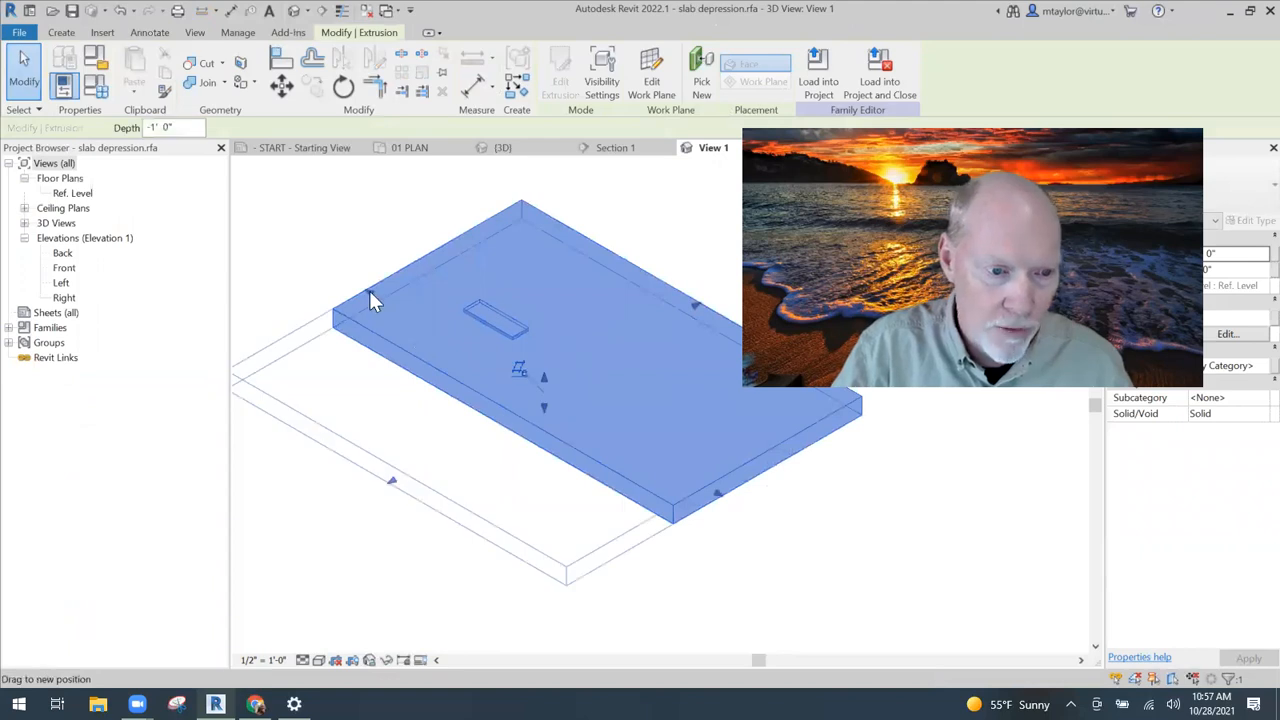
pyautogui.moveTo(369, 290); pyautogui.dragTo(327, 266)
# Load the edited family into the project and close it, saving over the existing slab depression.rfa.
pyautogui.click(578, 163)
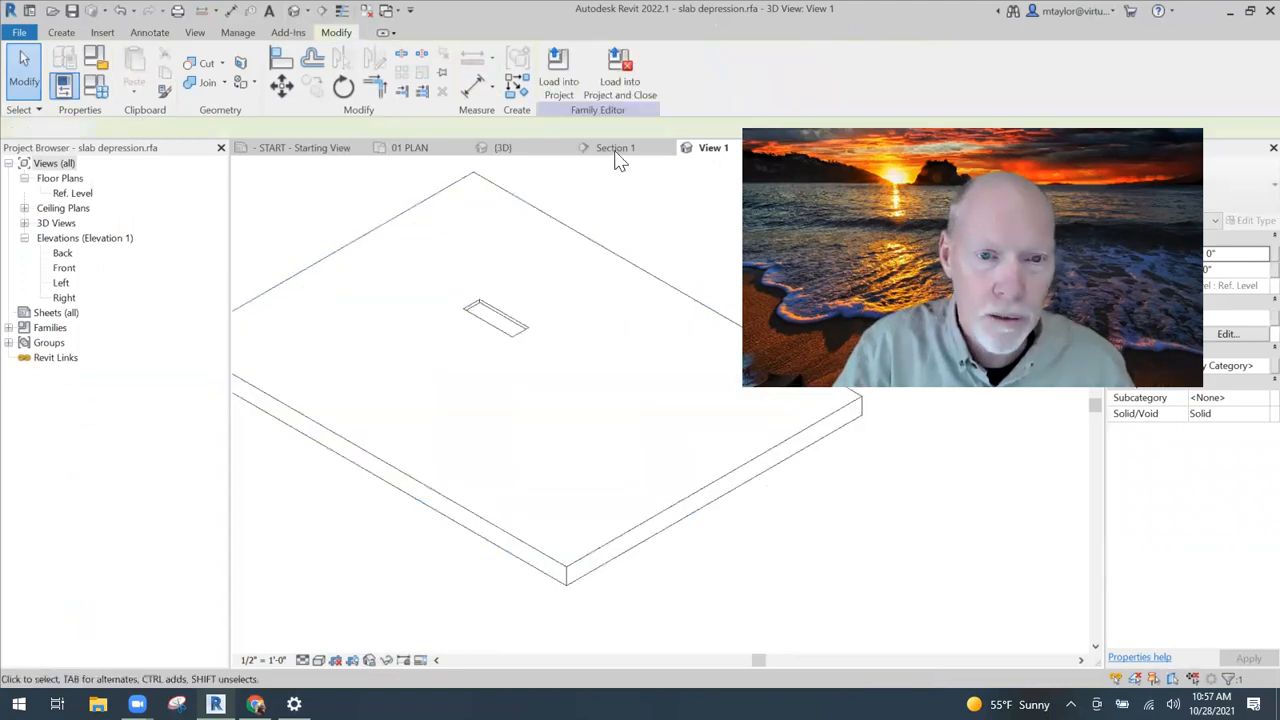
pyautogui.click(616, 86)
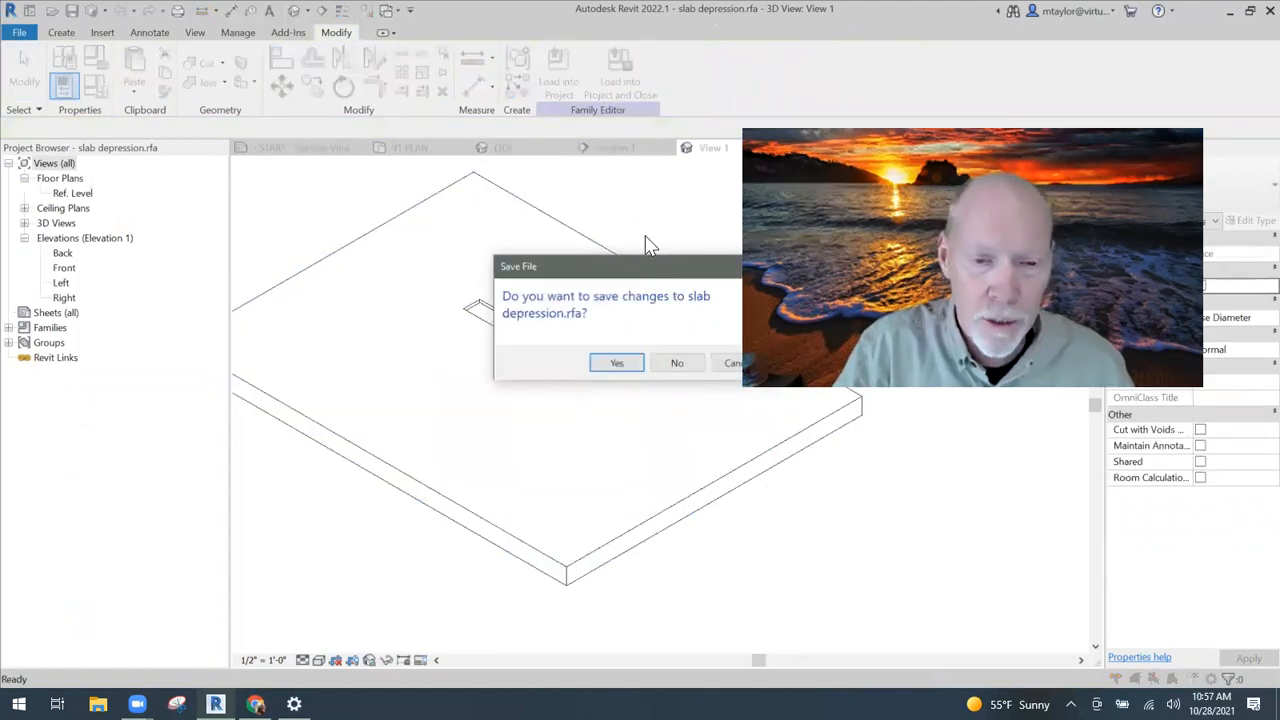
pyautogui.click(619, 361)
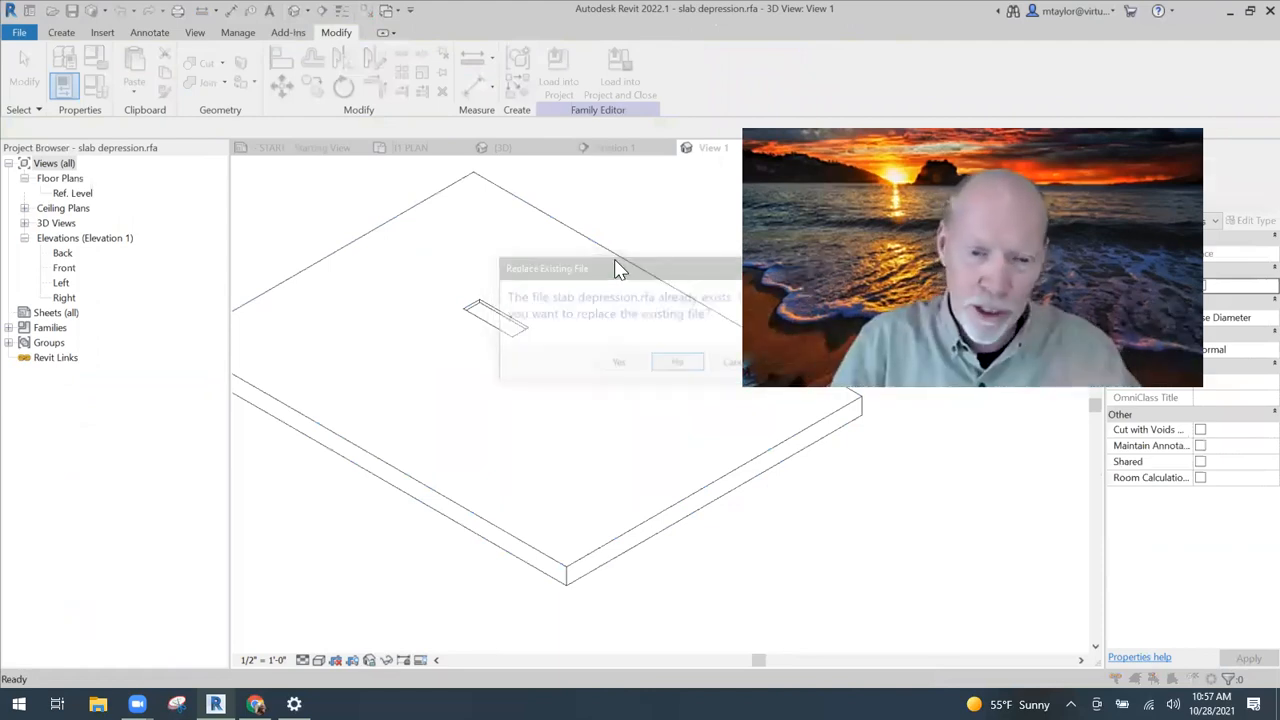
pyautogui.click(616, 364)
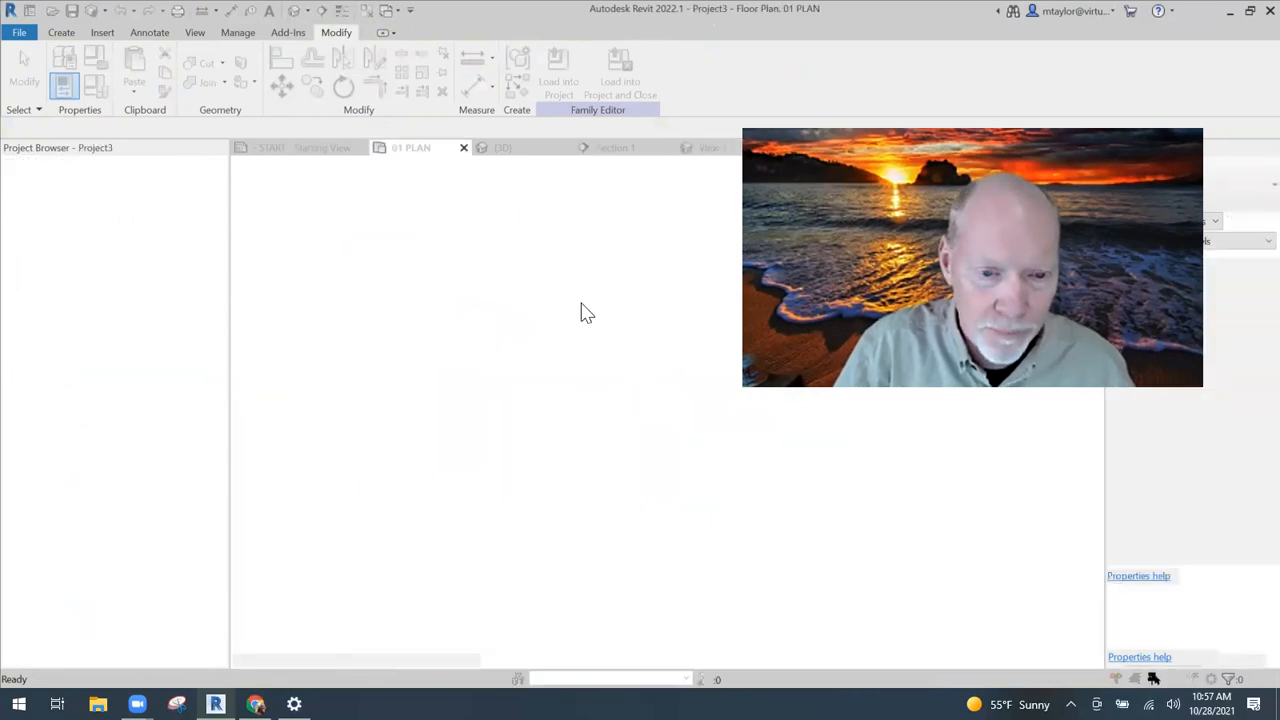
pyautogui.click(652, 372)
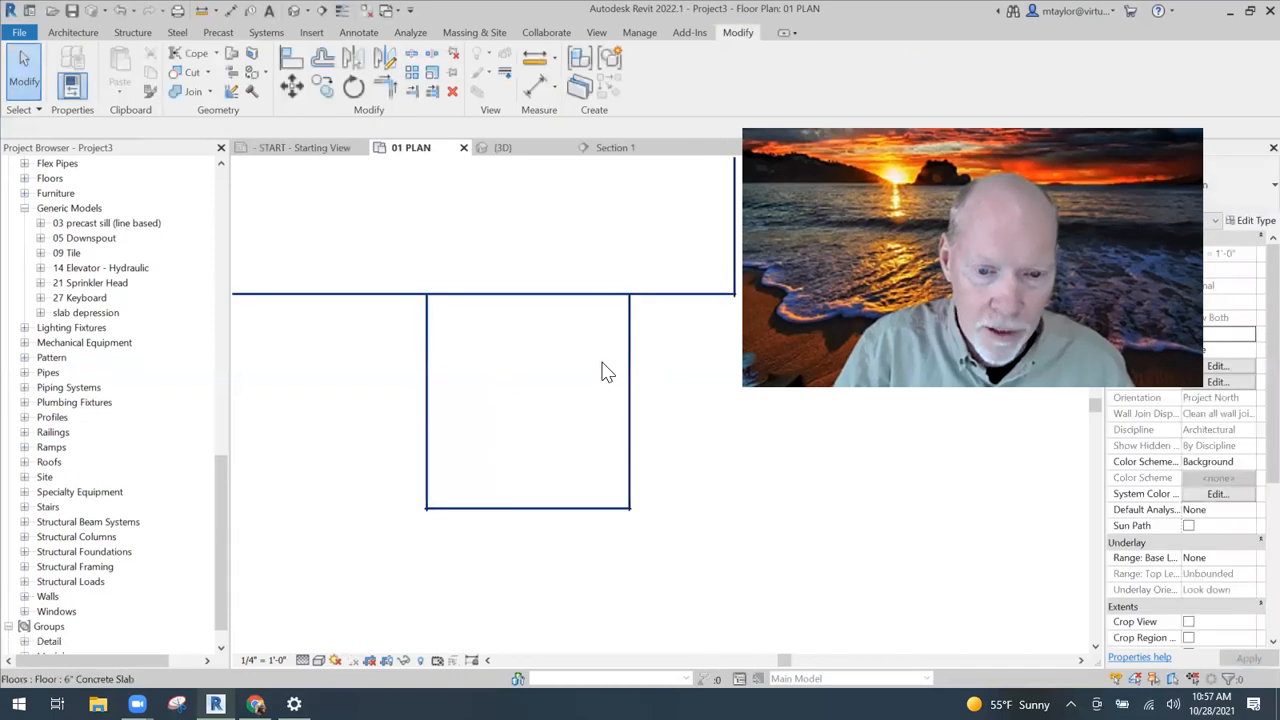
# Nudge the depression over the slab extension slightly away from the main slab in plan.
pyautogui.click(604, 372)
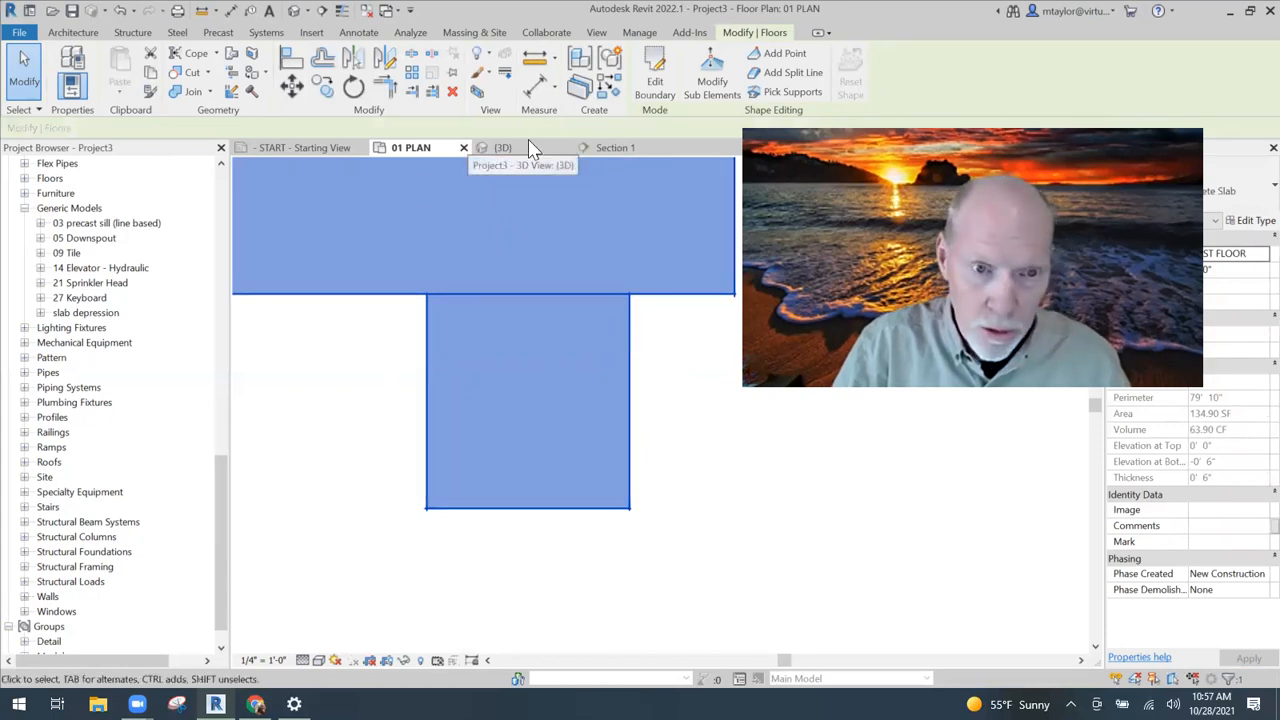
pyautogui.press('Escape')
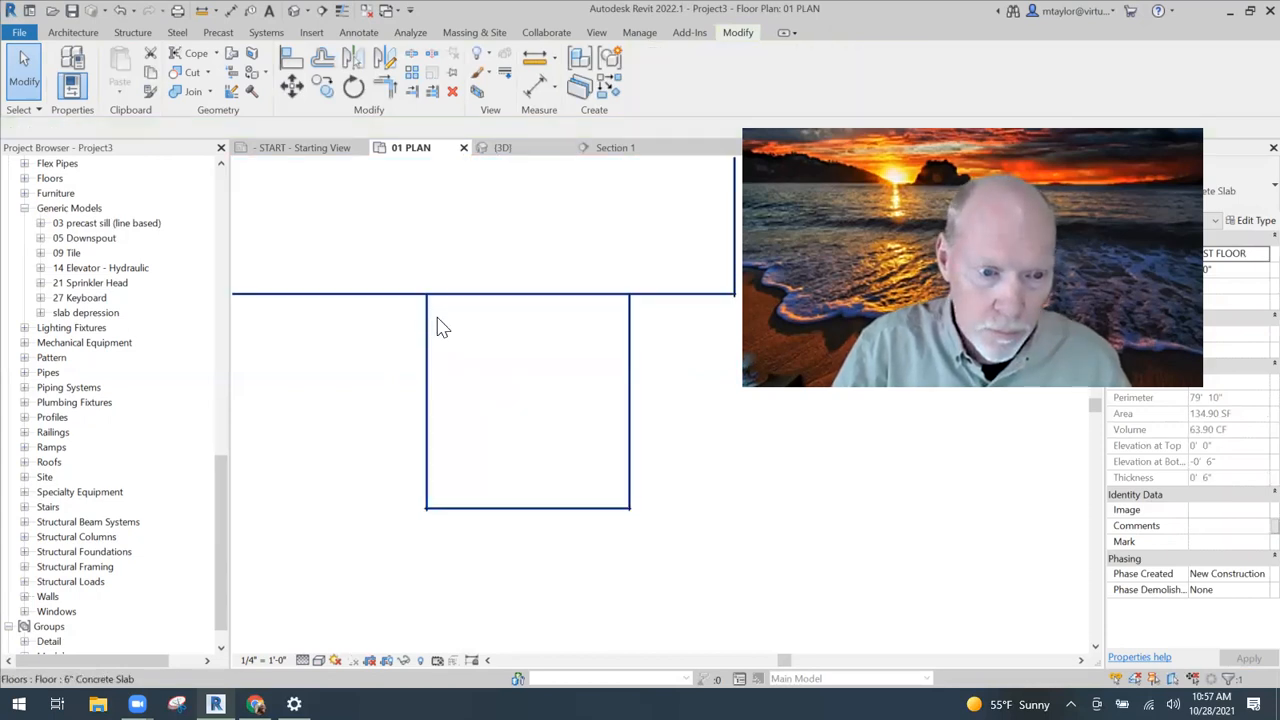
pyautogui.click(649, 446)
pyautogui.press('Down')
pyautogui.press('Down')
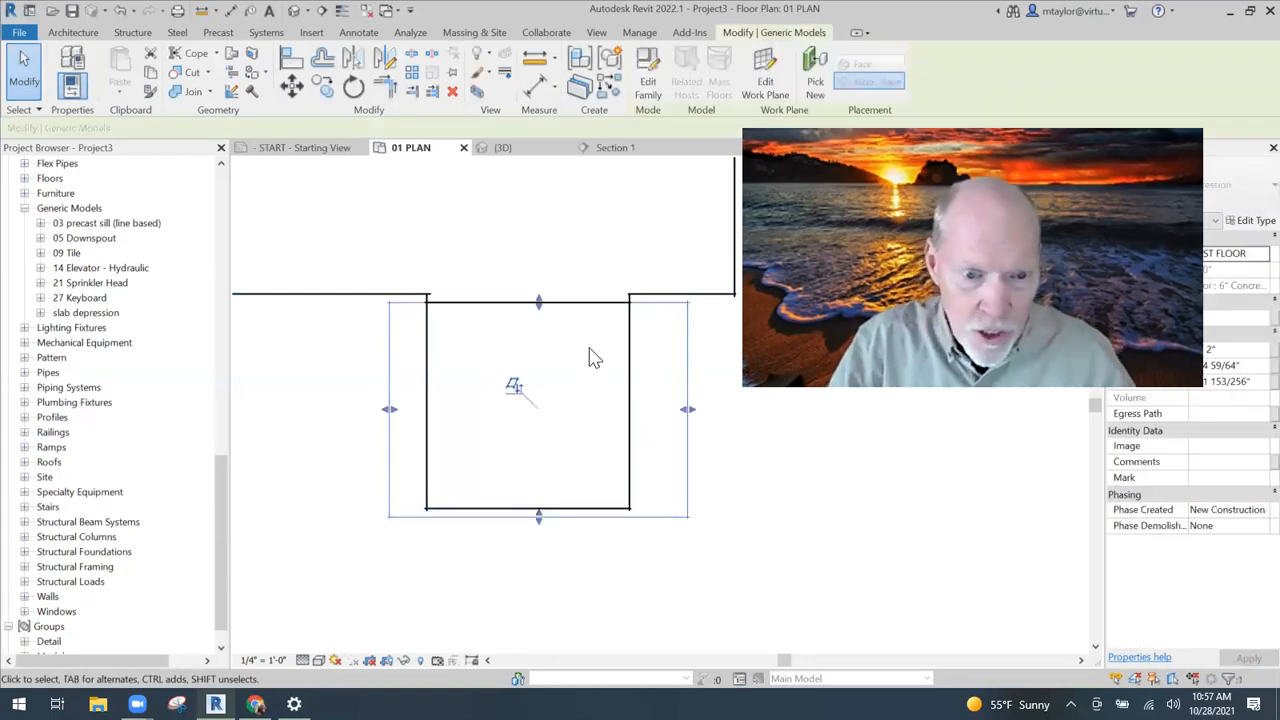
# Align the depression's inner edge with the main slab's long edge.
pyautogui.press('Escape')
pyautogui.press('a')
pyautogui.press('l')
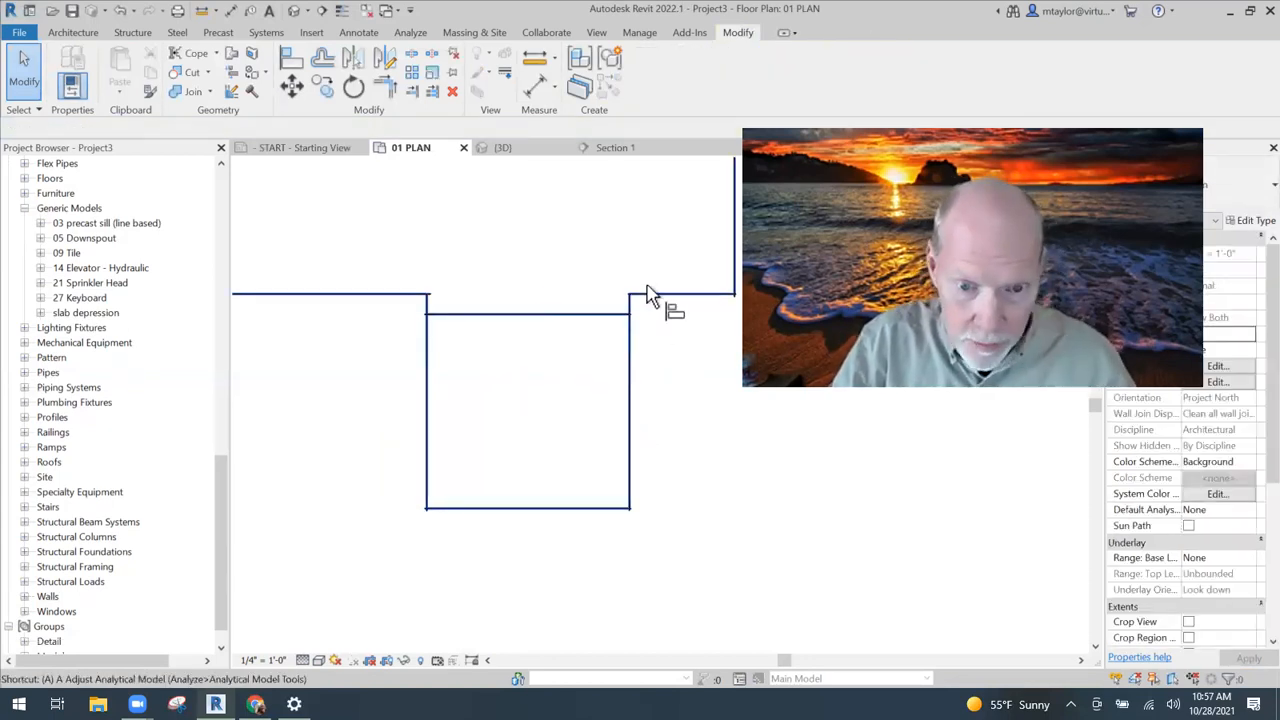
pyautogui.click(610, 324)
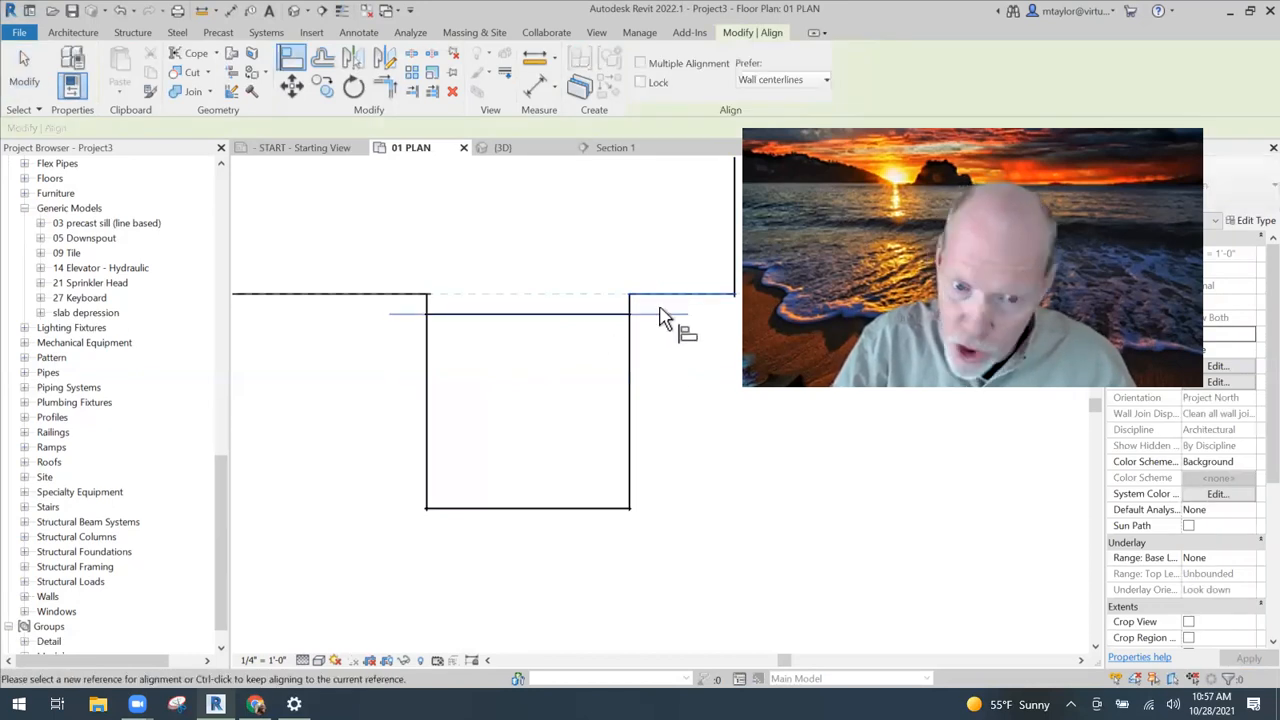
pyautogui.click(667, 318)
# Examine the joint between the lowered extension and the main slab from several angles in the 3D view.
pyautogui.click(525, 150)
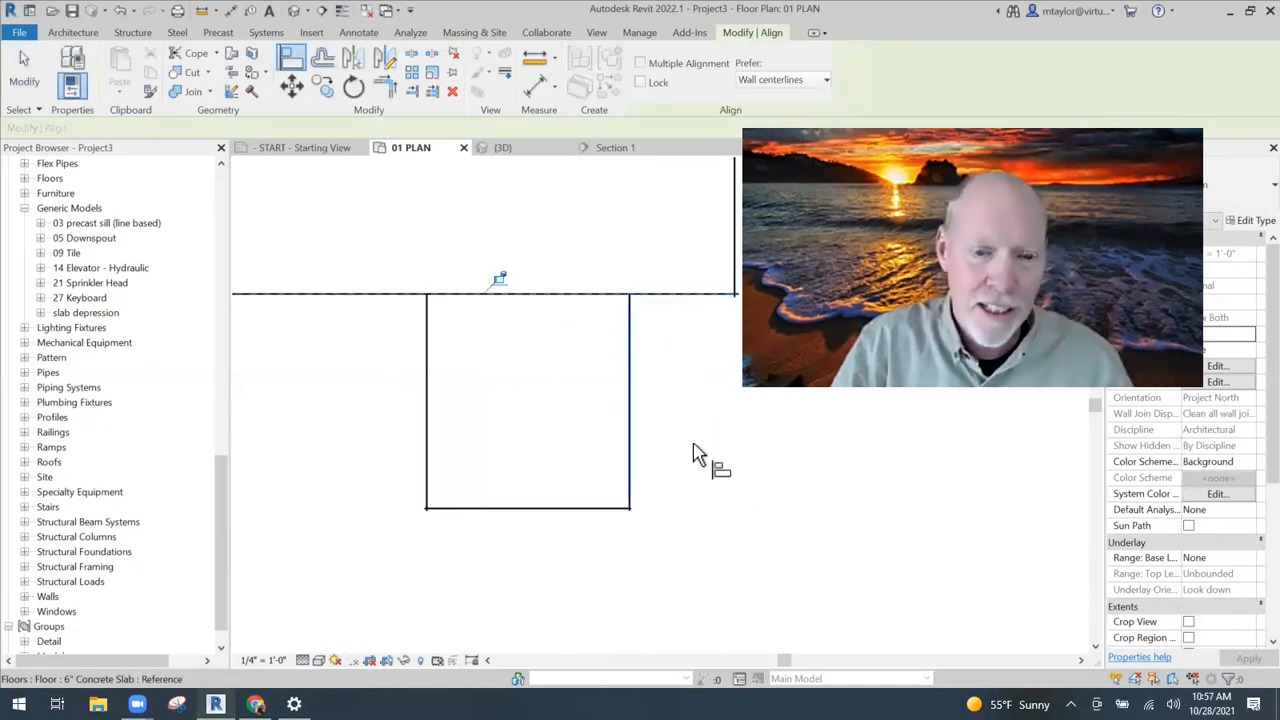
pyautogui.scroll(-2, 565, 520)
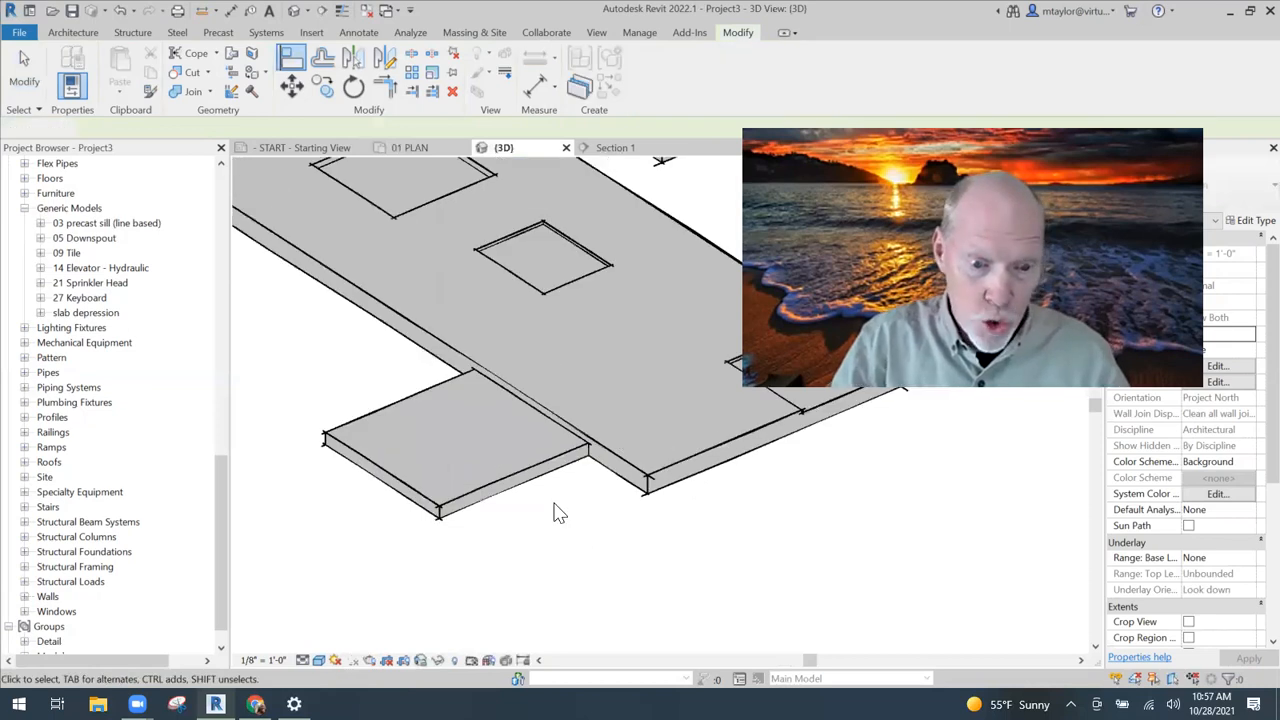
pyautogui.press('Escape')
pyautogui.scroll(-1, 575, 507)
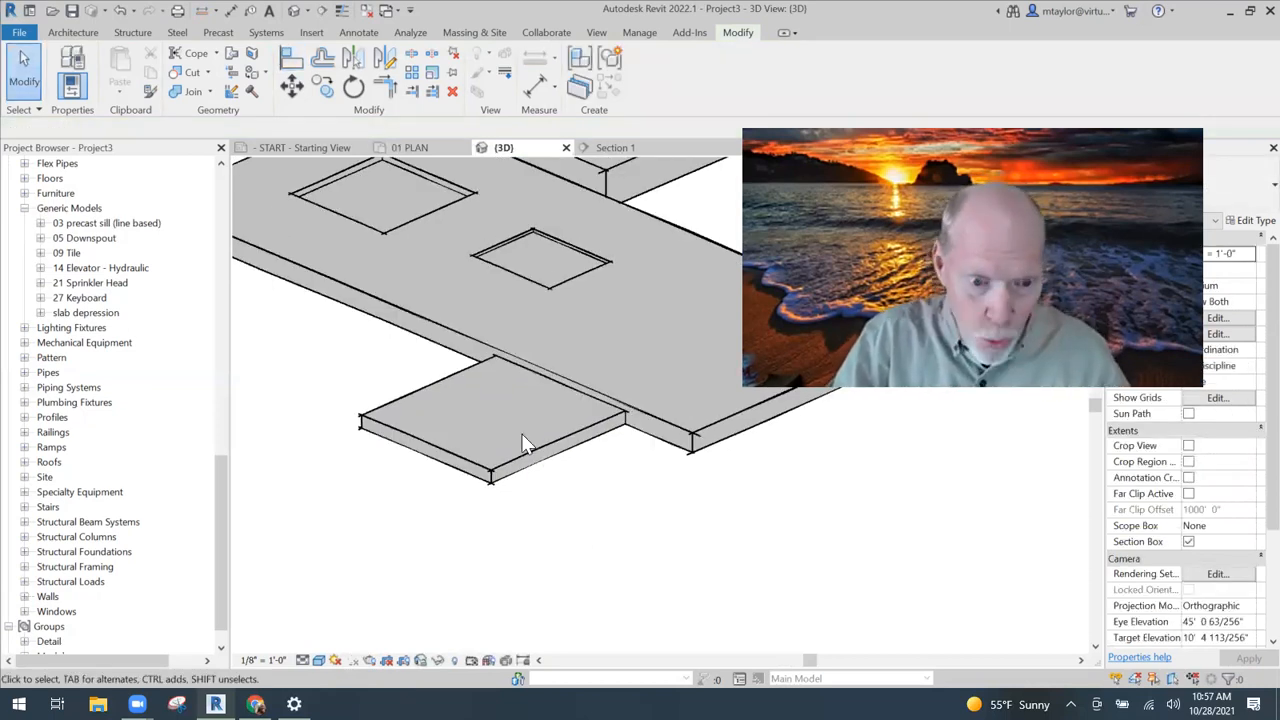
pyautogui.keyDown('shift'); pyautogui.moveTo(523, 443); pyautogui.dragTo(437, 408, button='middle'); pyautogui.keyUp('shift')
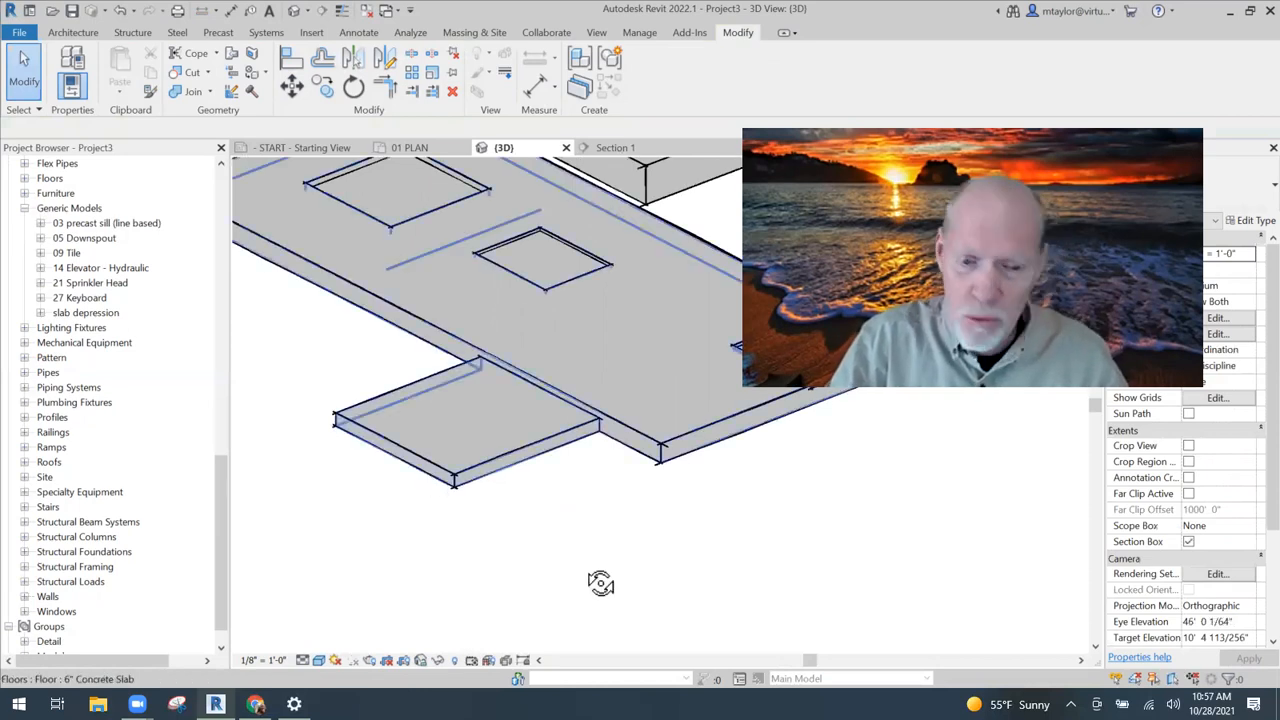
pyautogui.keyDown('shift'); pyautogui.moveTo(600, 586); pyautogui.dragTo(586, 580, button='middle'); pyautogui.keyUp('shift')
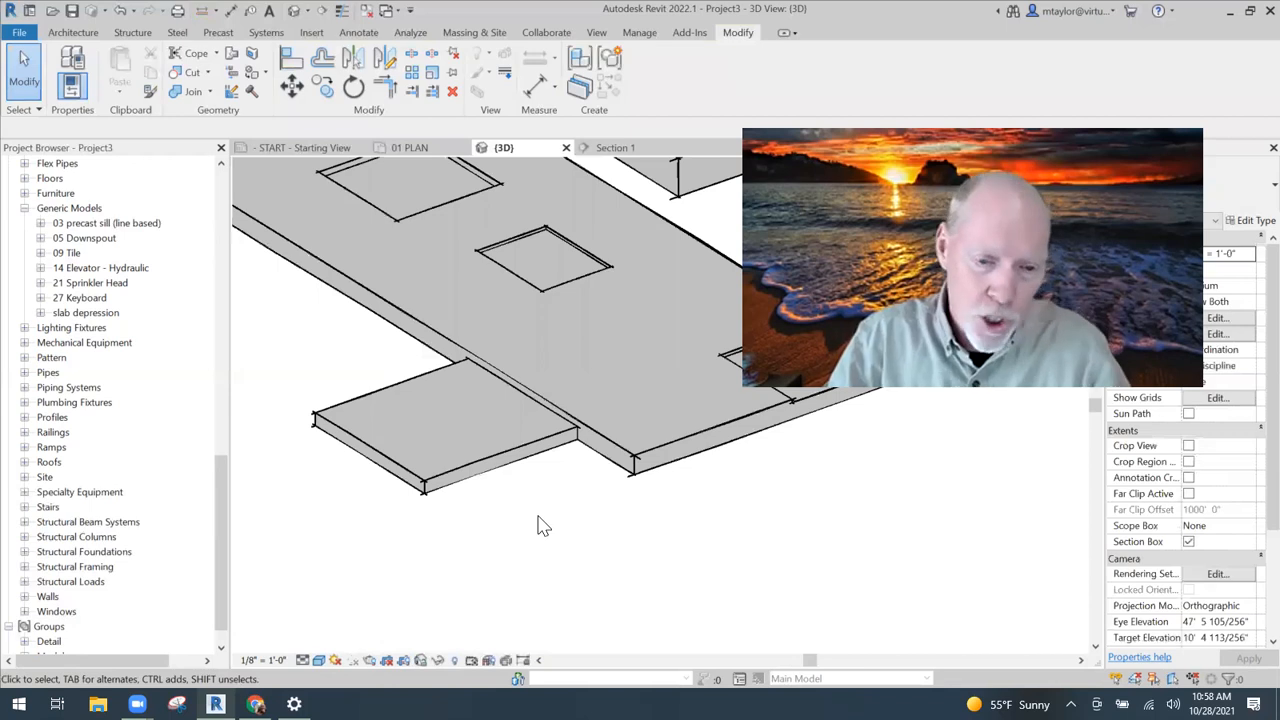
pyautogui.click(529, 388)
pyautogui.press('Escape')
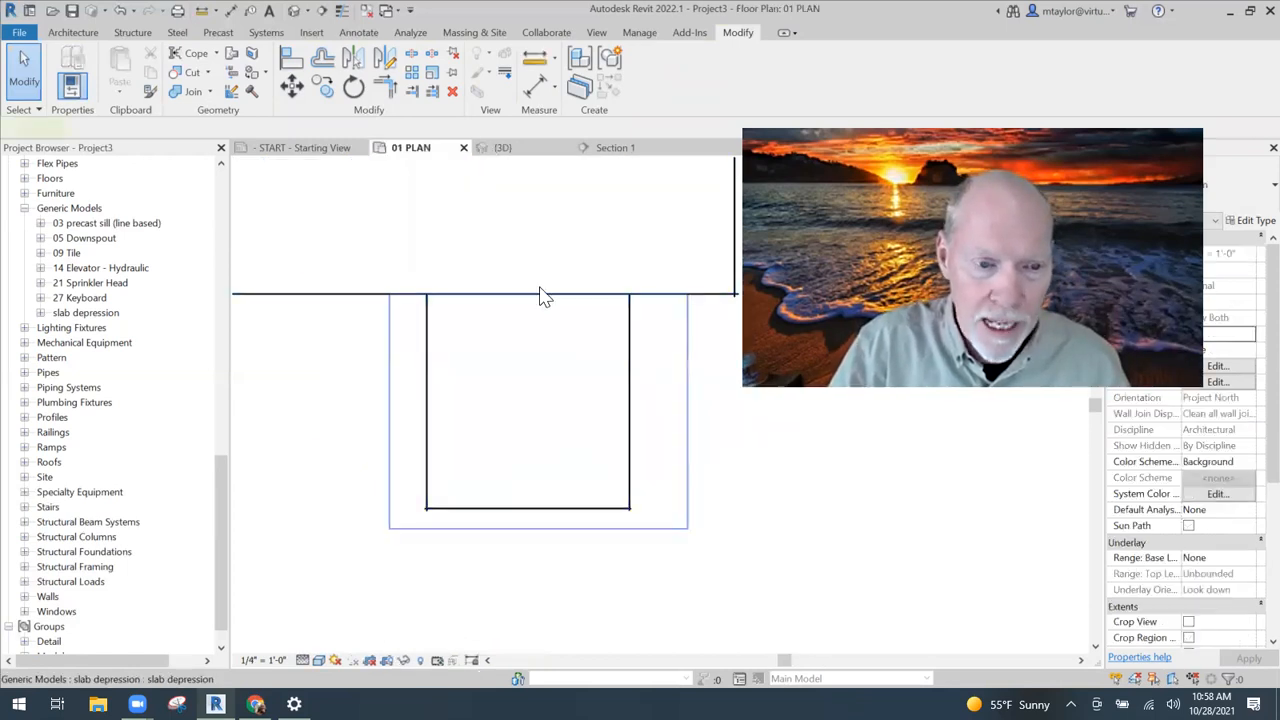
# In the 01 PLAN view, stretch one side of the depression to the extension's side edge and its inner edge into the main slab.
pyautogui.click(577, 325)
pyautogui.moveTo(391, 382); pyautogui.dragTo(429, 385)
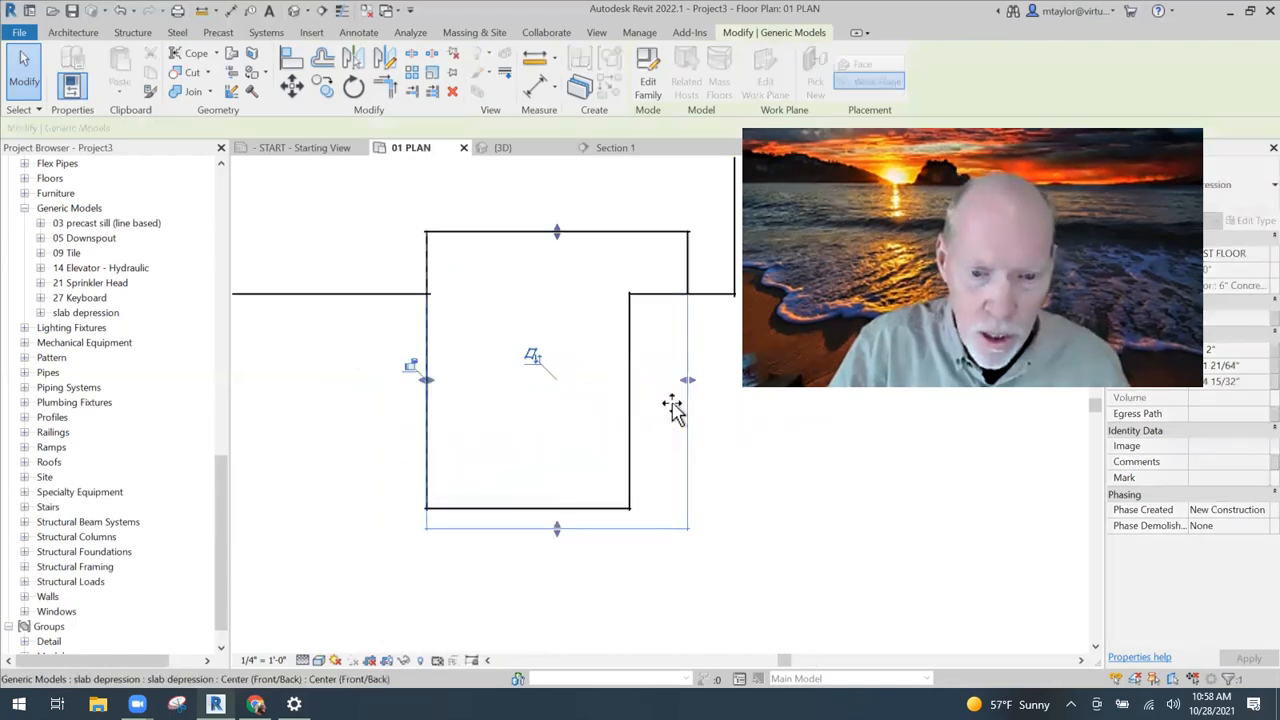
pyautogui.press('Escape')
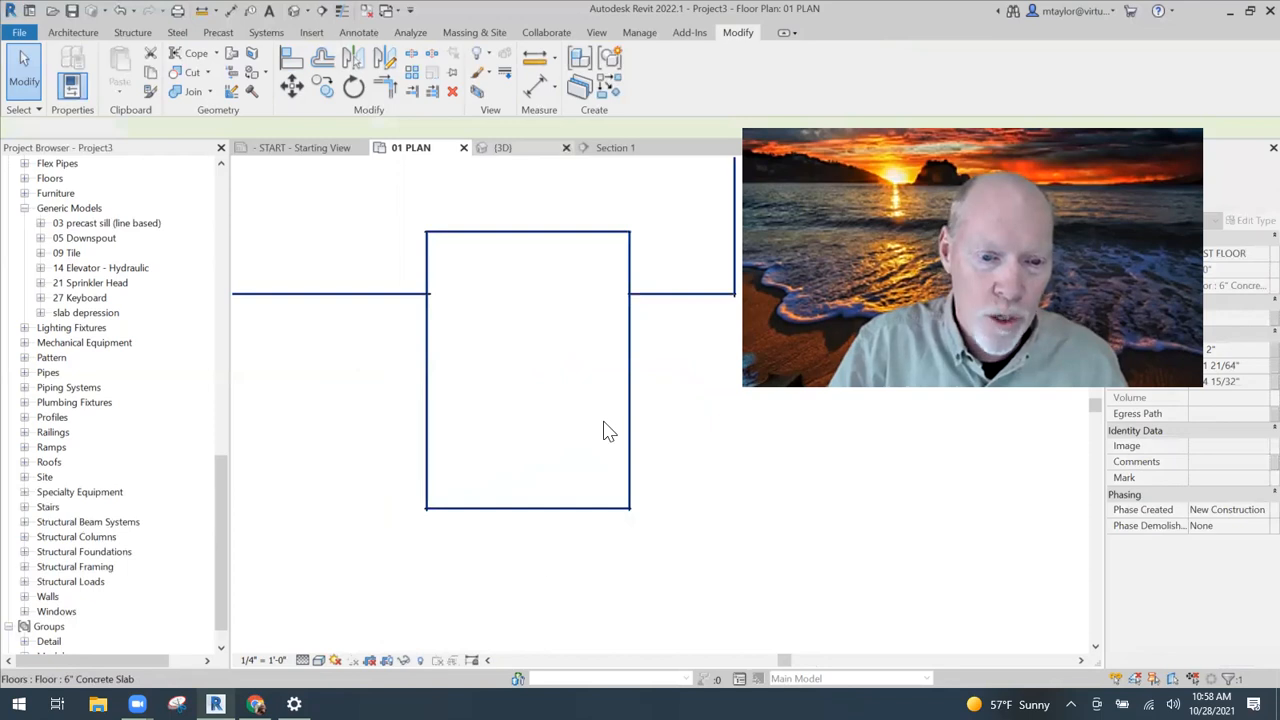
# Examine in the 3D view how the stretched depression cuts across the joint into the main slab.
pyautogui.hotkey('ctrl', 'Tab')
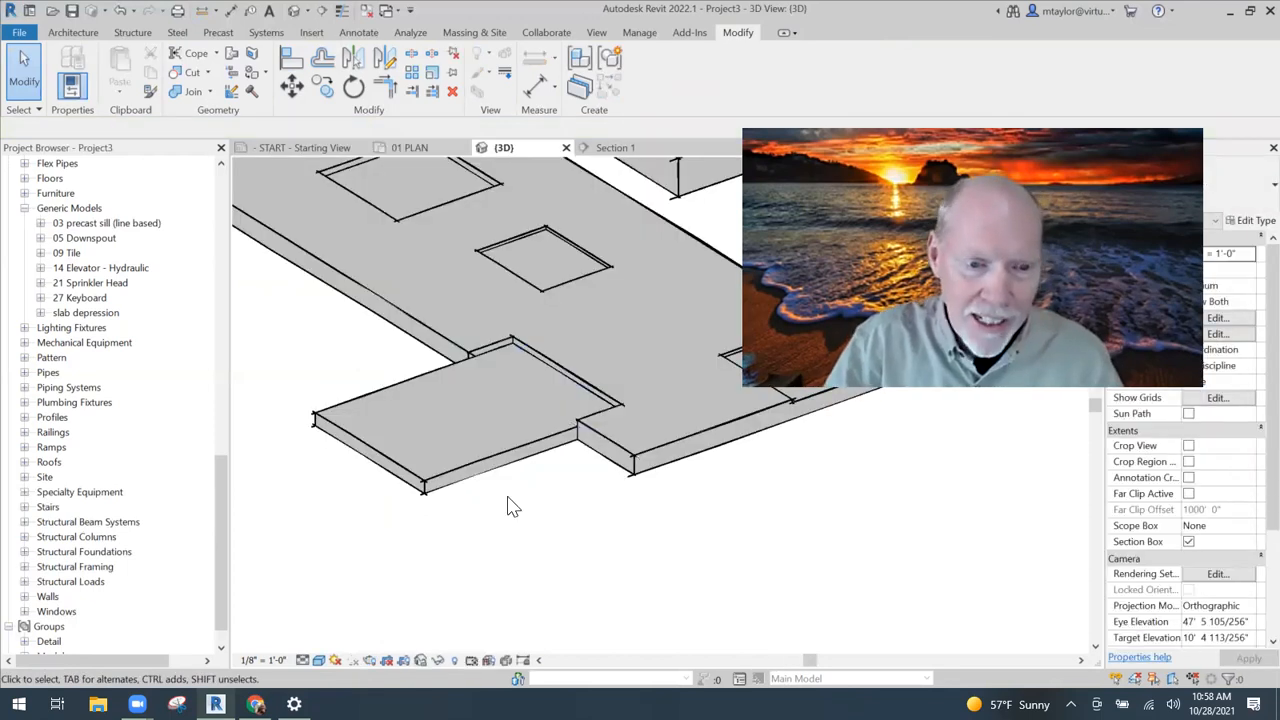
pyautogui.keyDown('shift'); pyautogui.moveTo(509, 509); pyautogui.dragTo(460, 352, button='middle'); pyautogui.keyUp('shift')
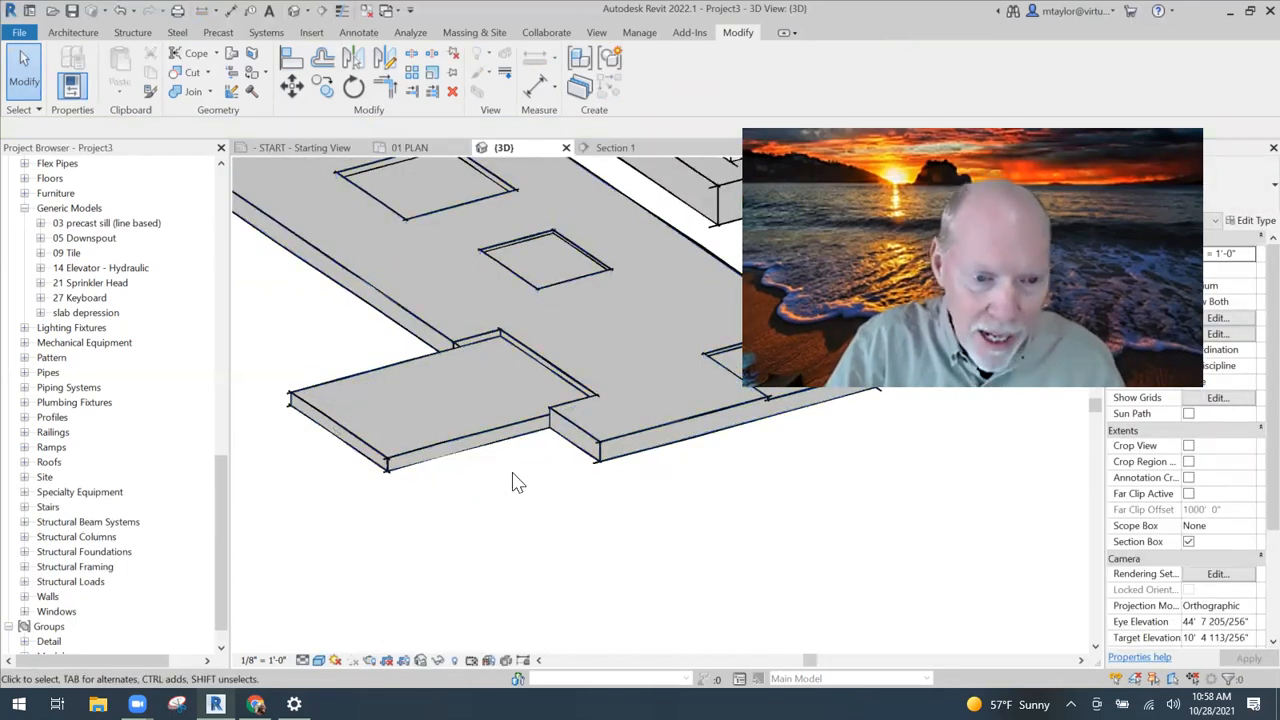
pyautogui.keyDown('shift'); pyautogui.moveTo(512, 482); pyautogui.dragTo(521, 476, button='middle'); pyautogui.keyUp('shift')
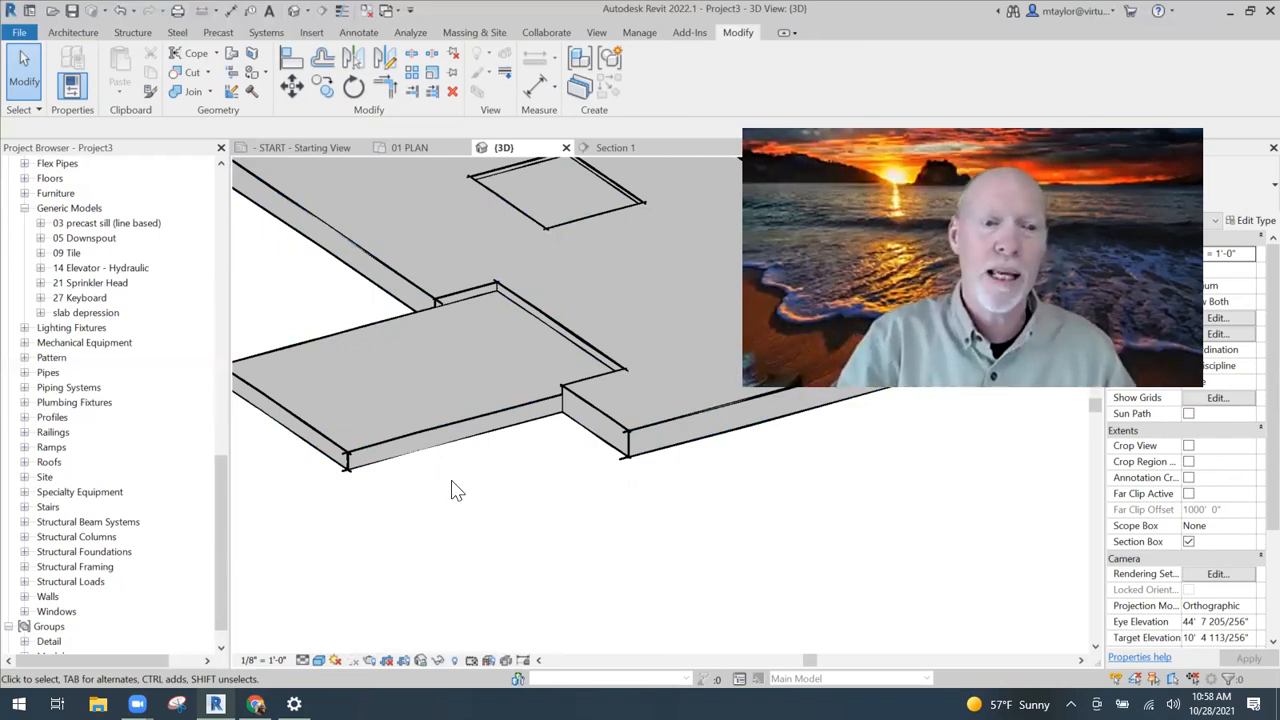
pyautogui.scroll(-2, 478, 506)
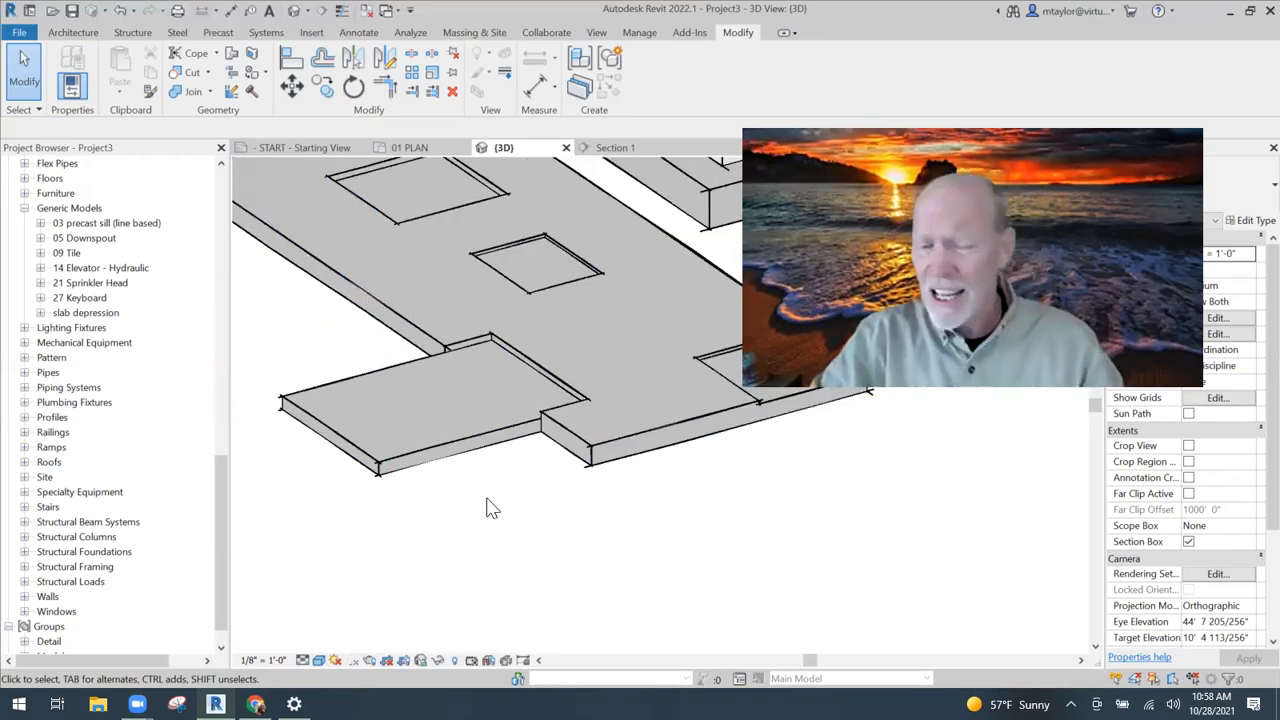
pyautogui.moveTo(548, 502); pyautogui.dragTo(495, 550, button='middle')
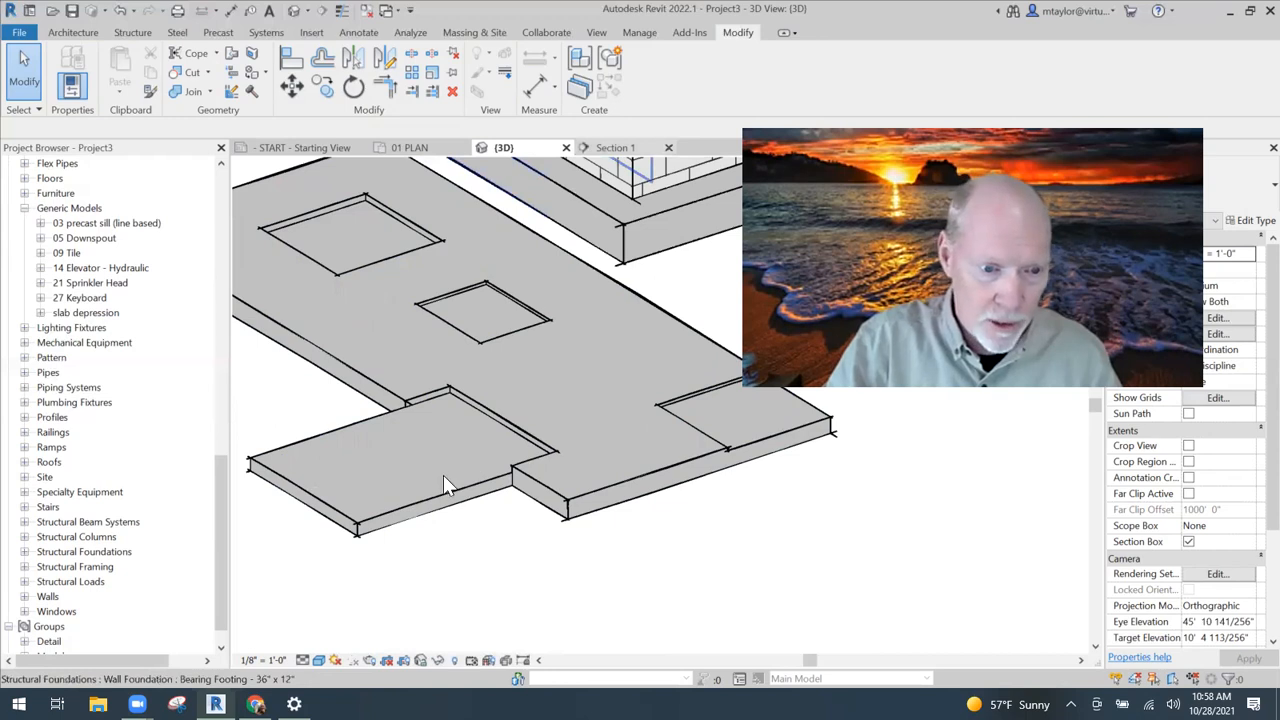
# Inspect the depressions along the slab and the thickened slab underside in Section 1.
pyautogui.hotkey('ctrl', 'Tab')
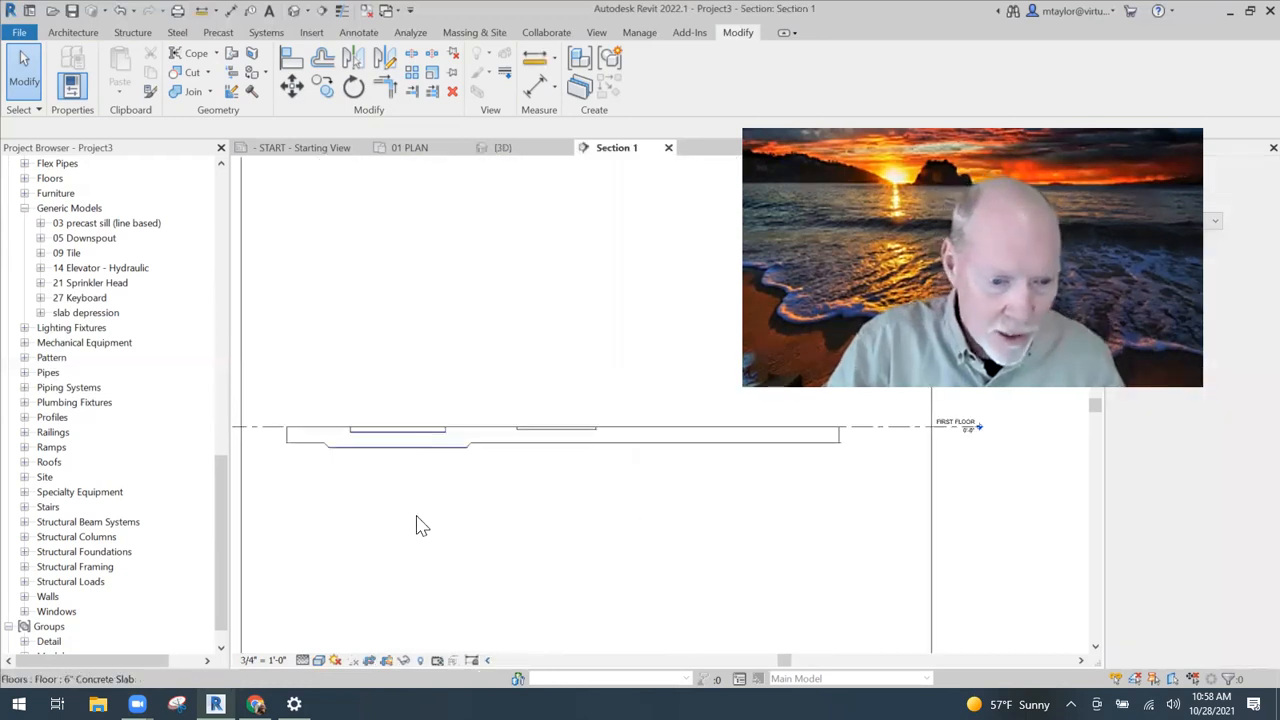
pyautogui.moveTo(609, 444); pyautogui.dragTo(650, 432, button='middle')
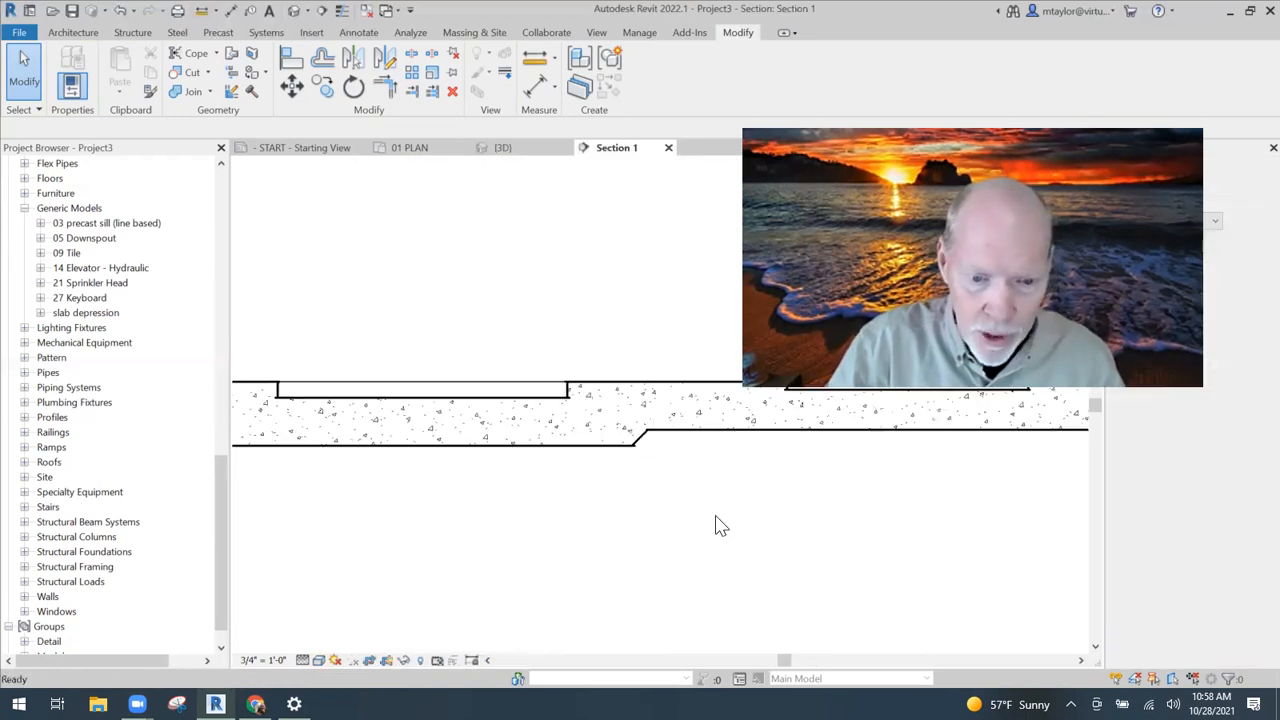
pyautogui.moveTo(777, 509); pyautogui.dragTo(388, 498, button='middle')
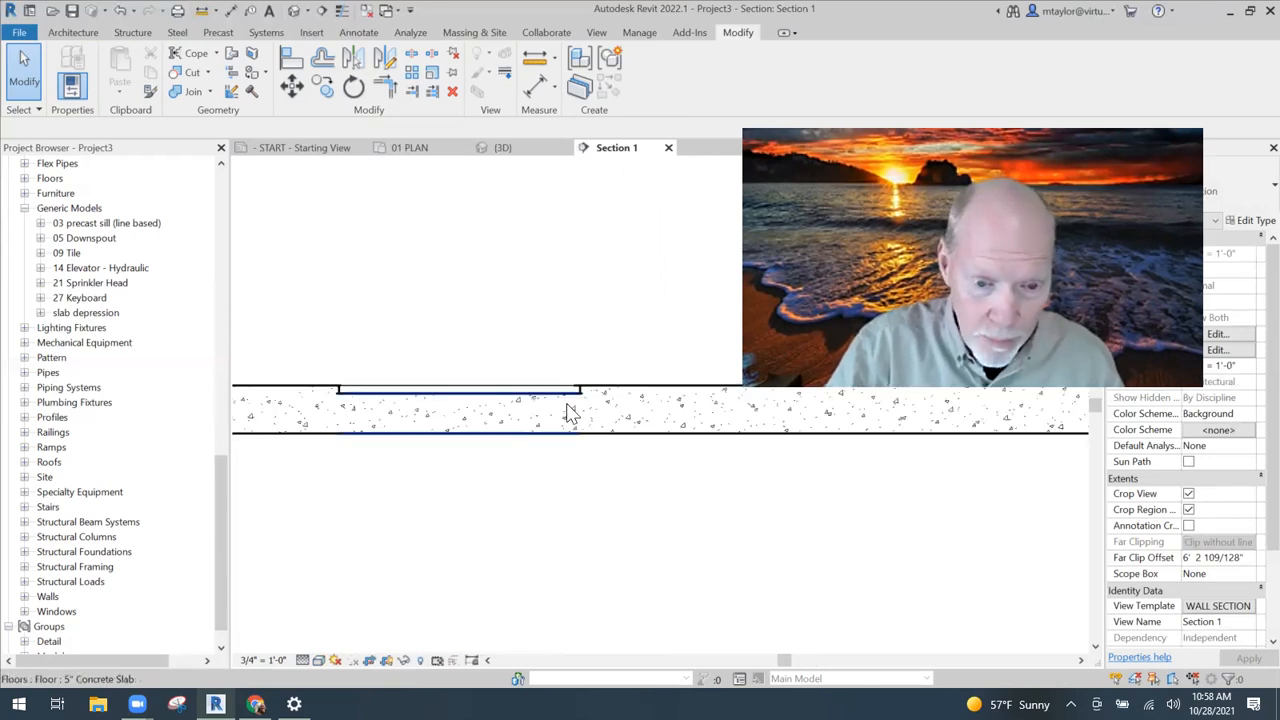
pyautogui.scroll(-1, 559, 425)
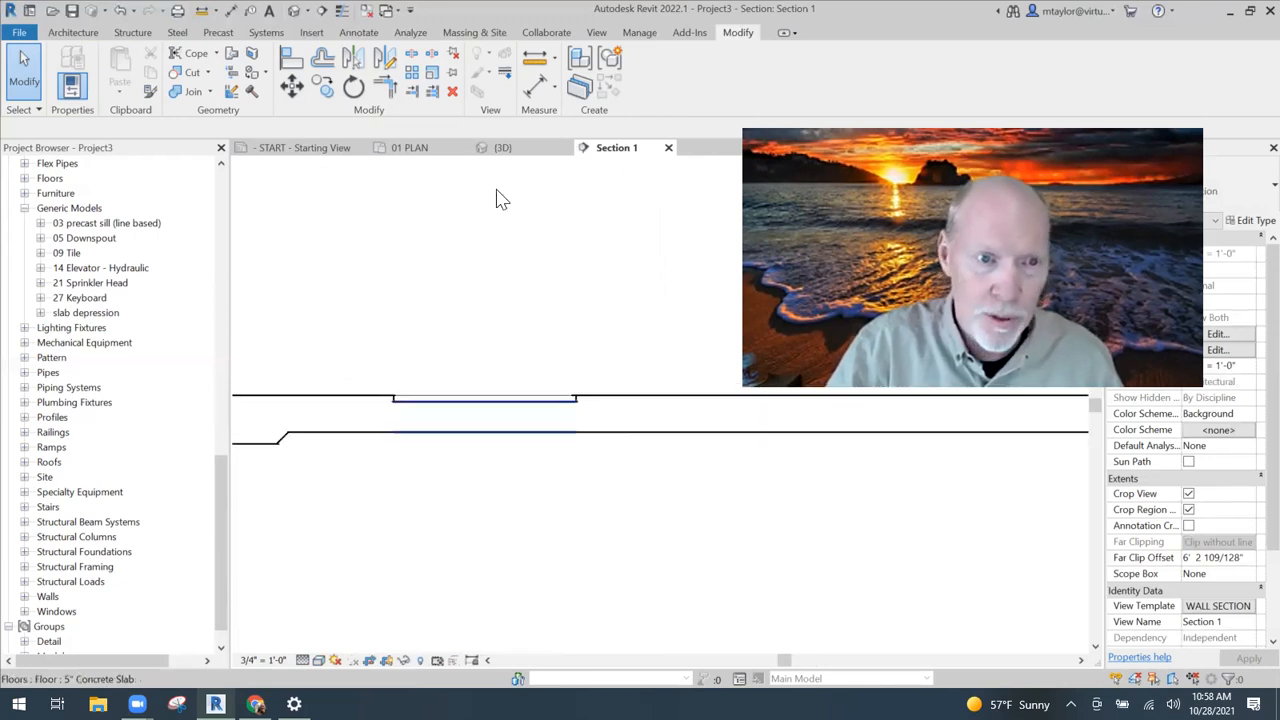
# Check where the Section 1 line crosses the depressions in 01 PLAN, and open that section to inspect the slab-corner depression.
pyautogui.click(410, 150)
pyautogui.scroll(-1, 595, 300)
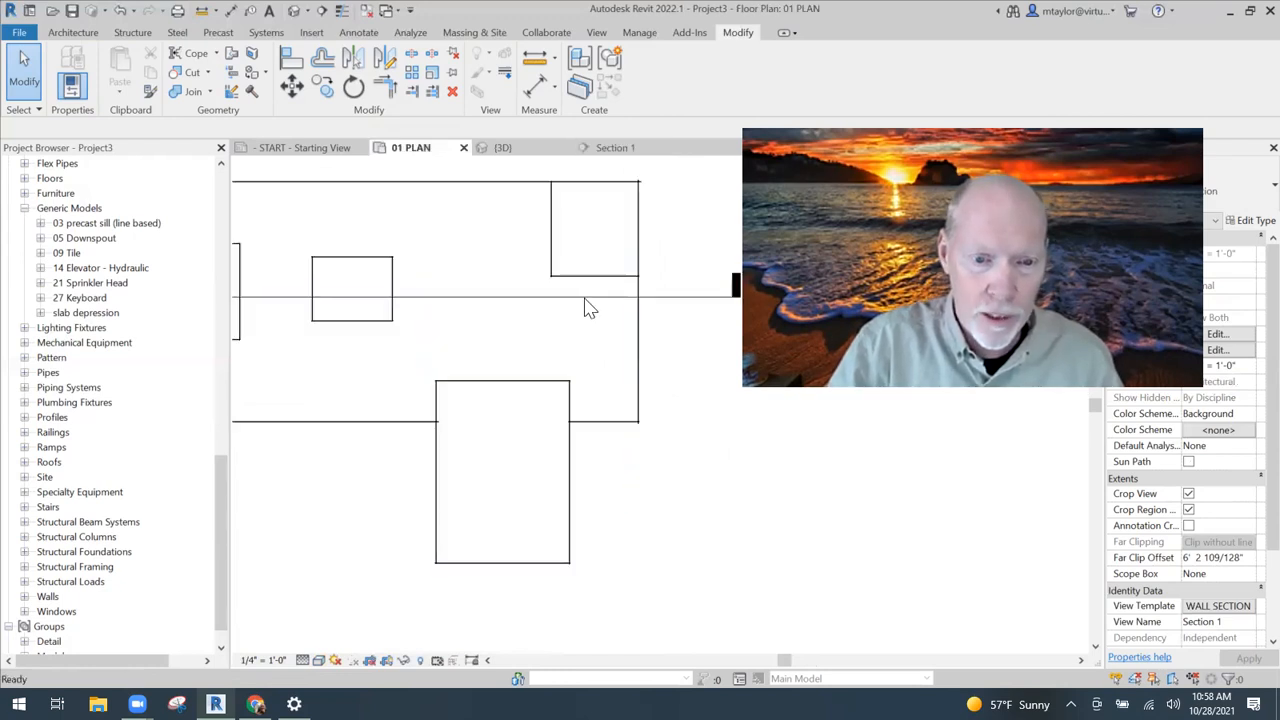
pyautogui.click(556, 305)
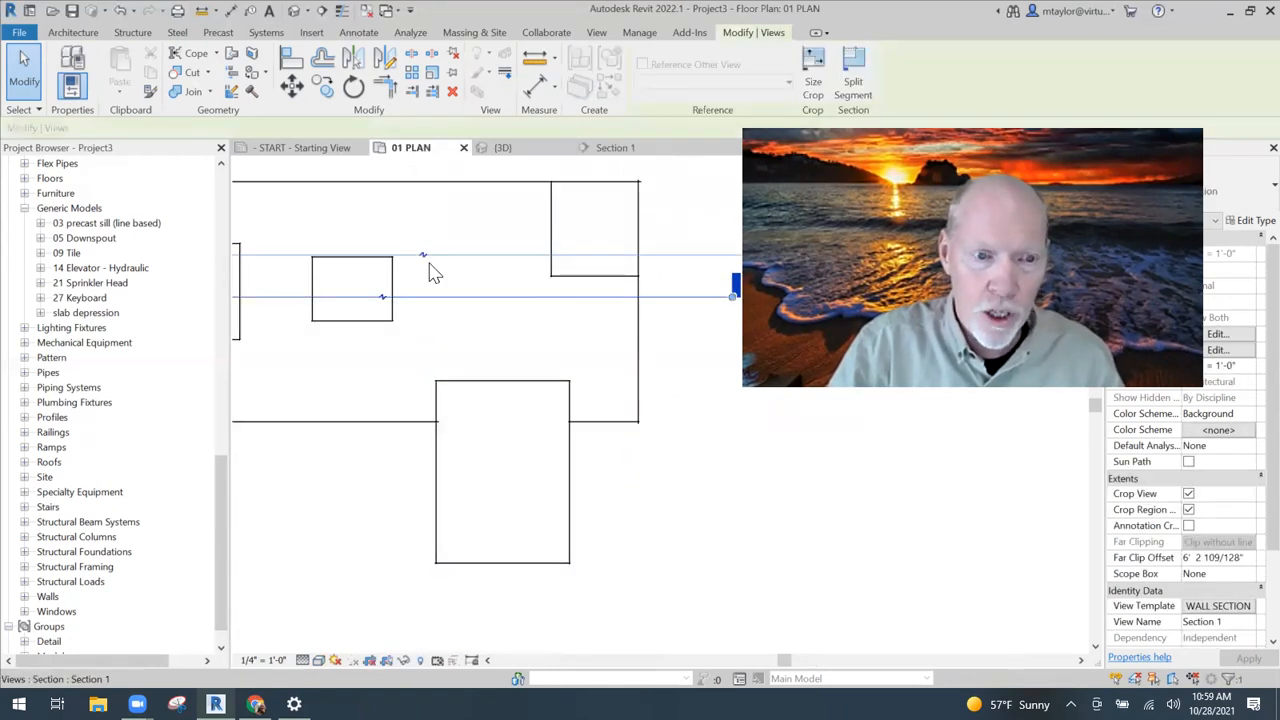
pyautogui.click(669, 337)
pyautogui.scroll(-1, 669, 337)
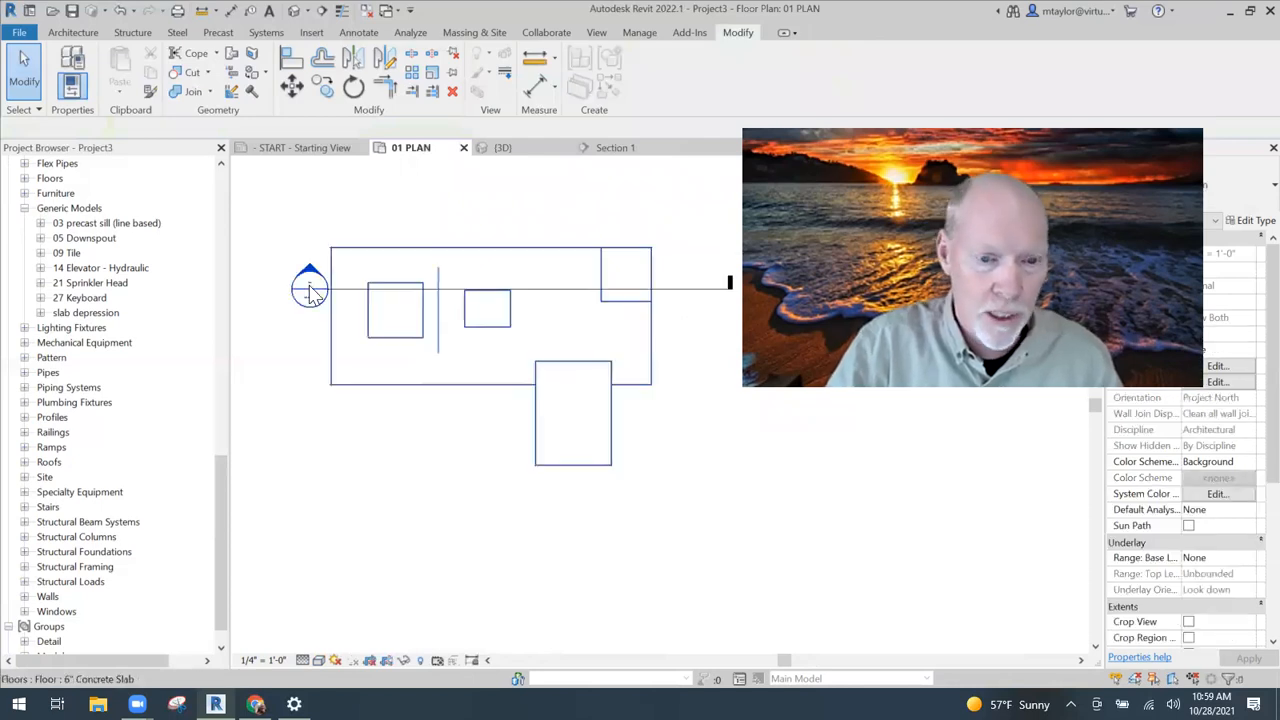
pyautogui.doubleClick(312, 292)
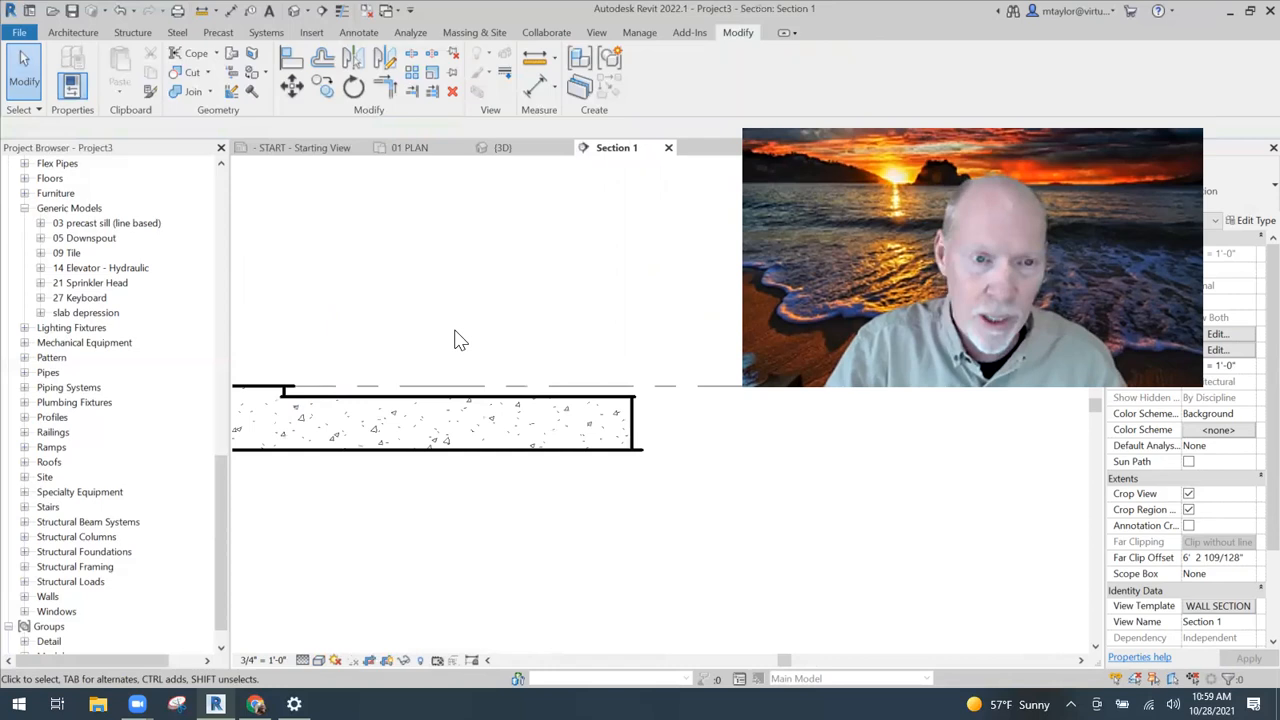
# In 01 PLAN, draw a section across the main slab and the extension's depression, and open it to inspect the cut.
pyautogui.click(425, 150)
pyautogui.click(311, 34)
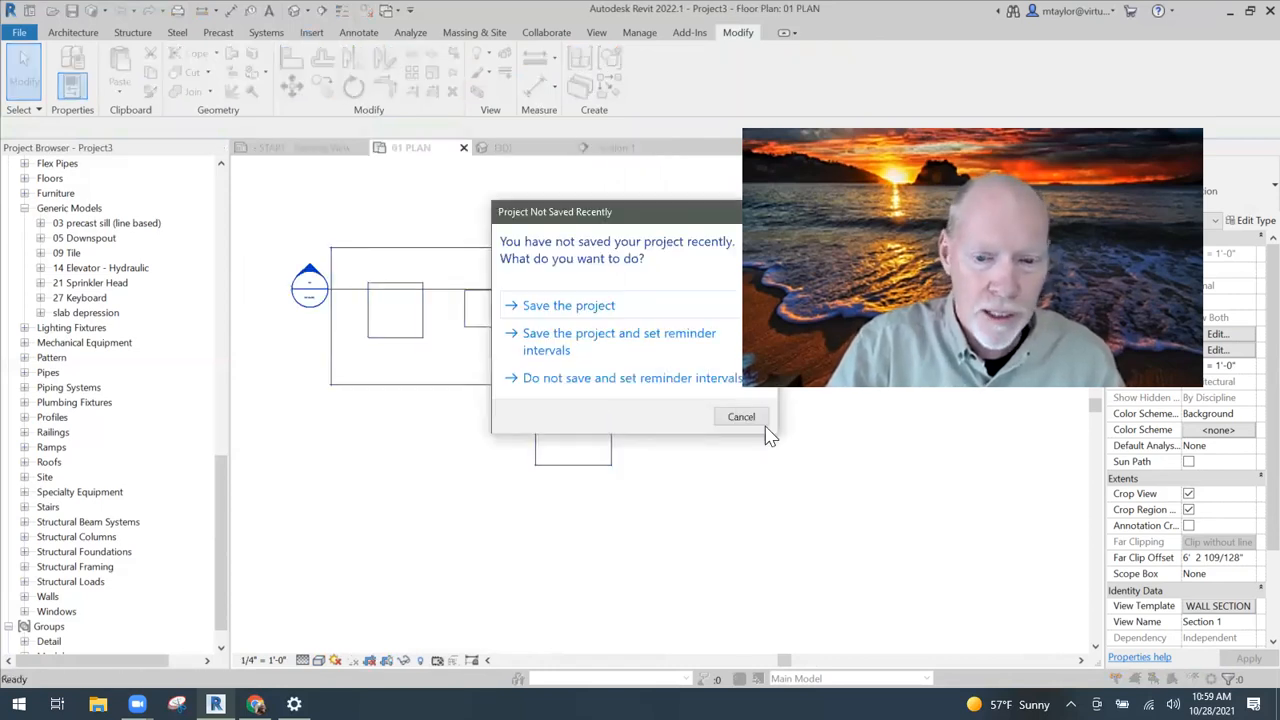
pyautogui.click(321, 12)
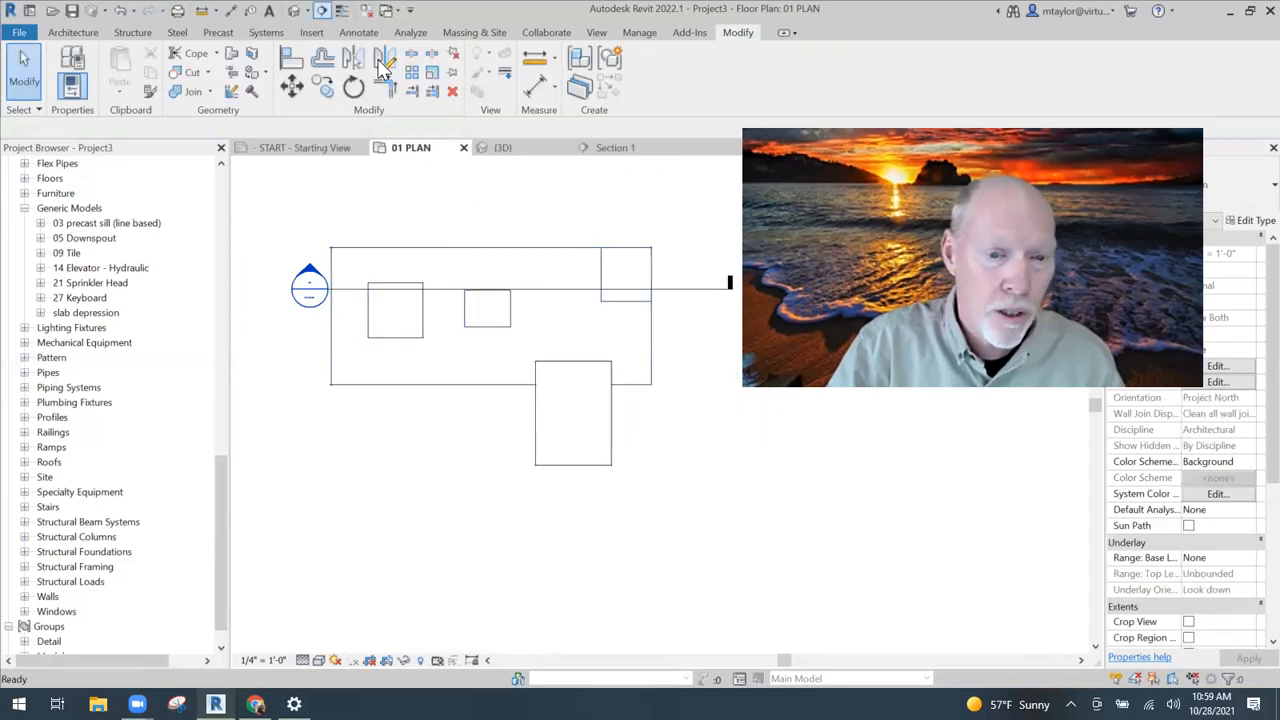
pyautogui.click(569, 222)
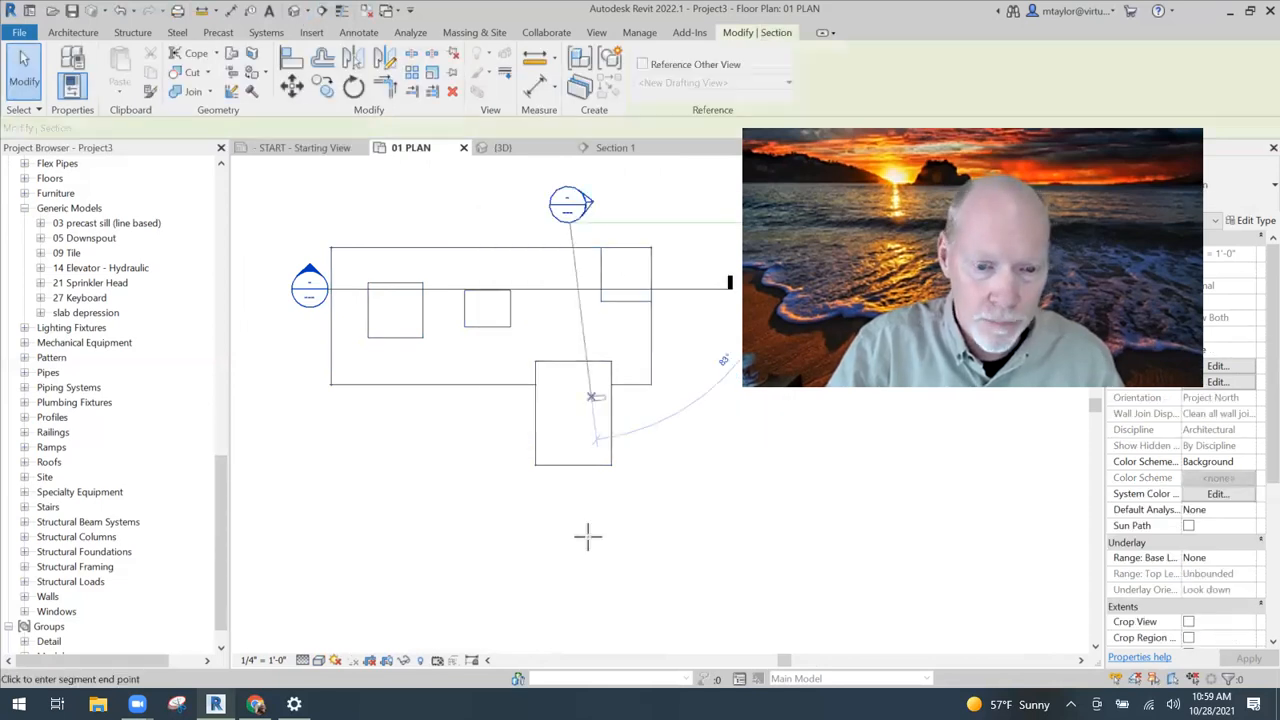
pyautogui.click(575, 216)
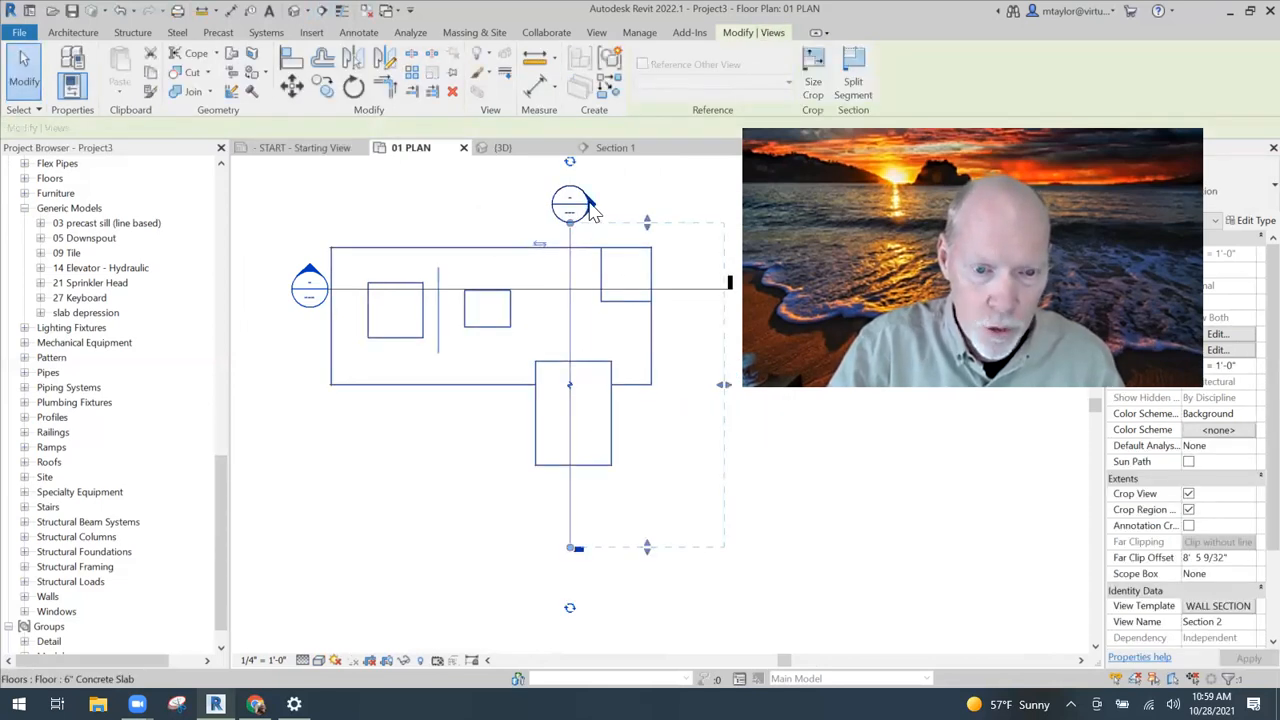
pyautogui.doubleClick(590, 206)
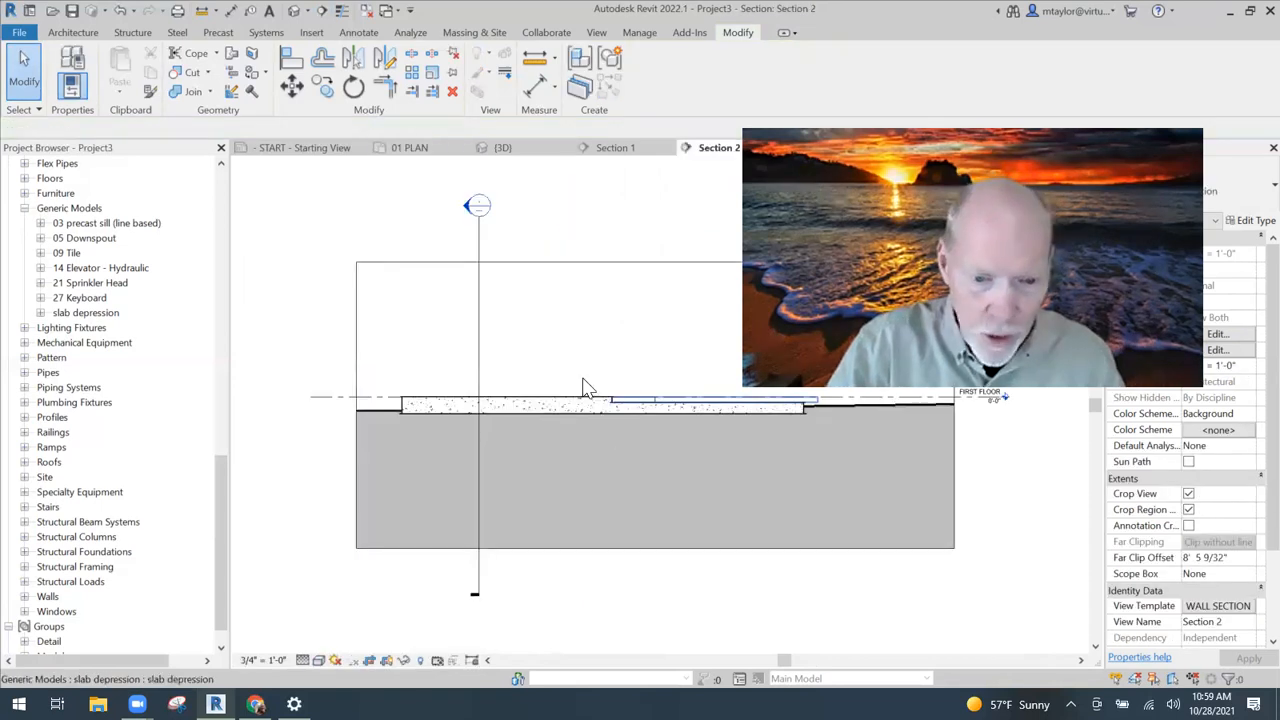
pyautogui.scroll(3, 595, 410)
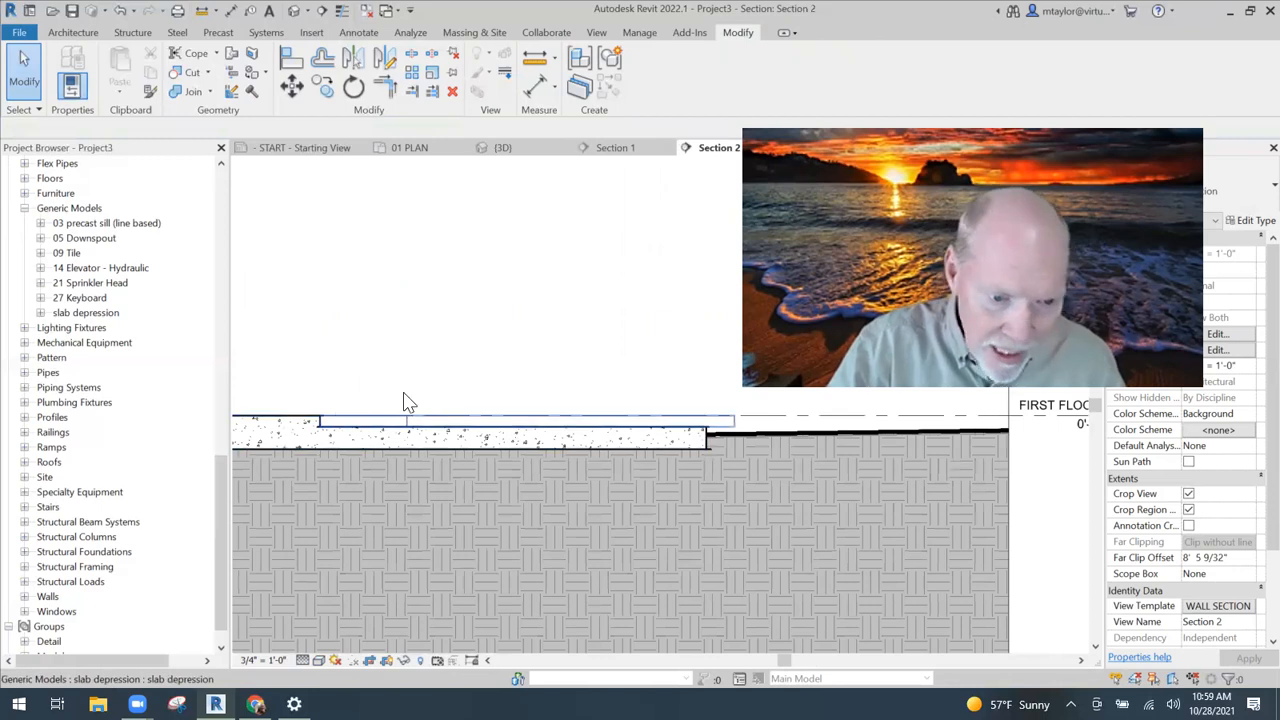
# Add a shape-editing point at the centre of the 5" concrete slab in the middle rectangular depression, working in 01 PLAN.
pyautogui.click(594, 151)
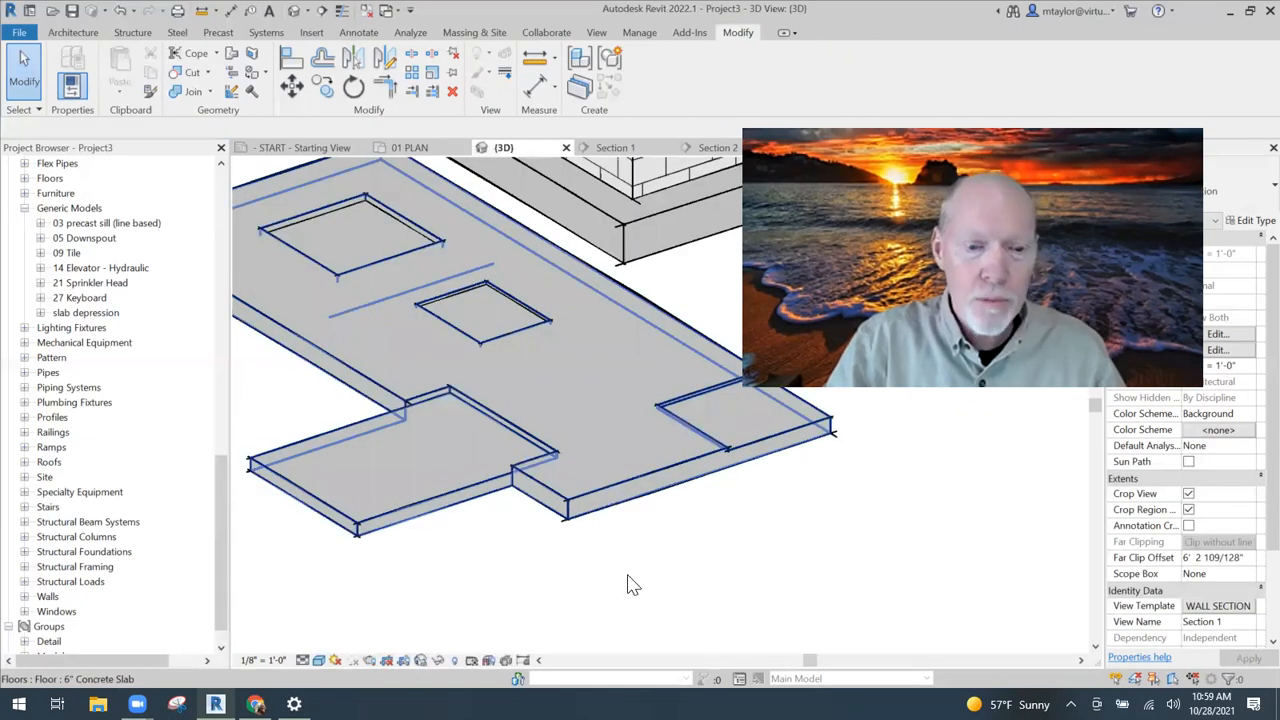
pyautogui.scroll(-1, 615, 565)
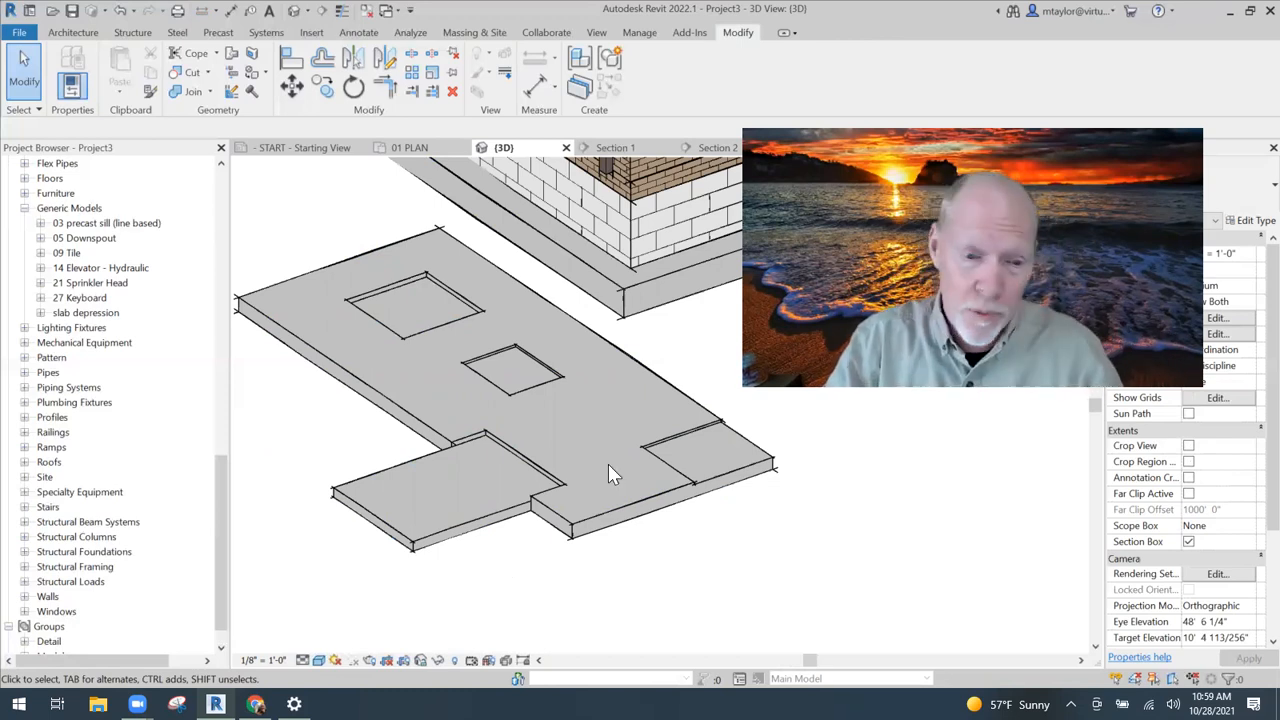
pyautogui.keyDown('shift'); pyautogui.moveTo(536, 571); pyautogui.dragTo(655, 545, button='middle'); pyautogui.keyUp('shift')
pyautogui.scroll(3, 483, 383)
pyautogui.scroll(2, 480, 370)
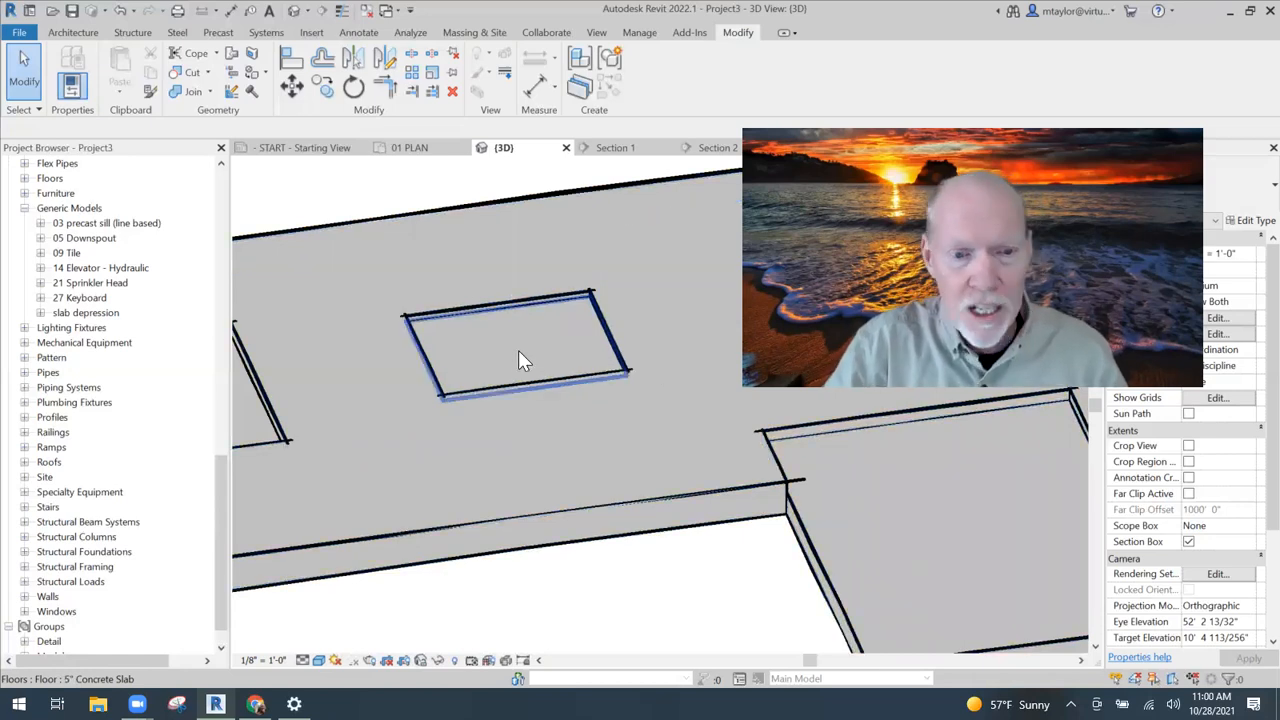
pyautogui.click(518, 352)
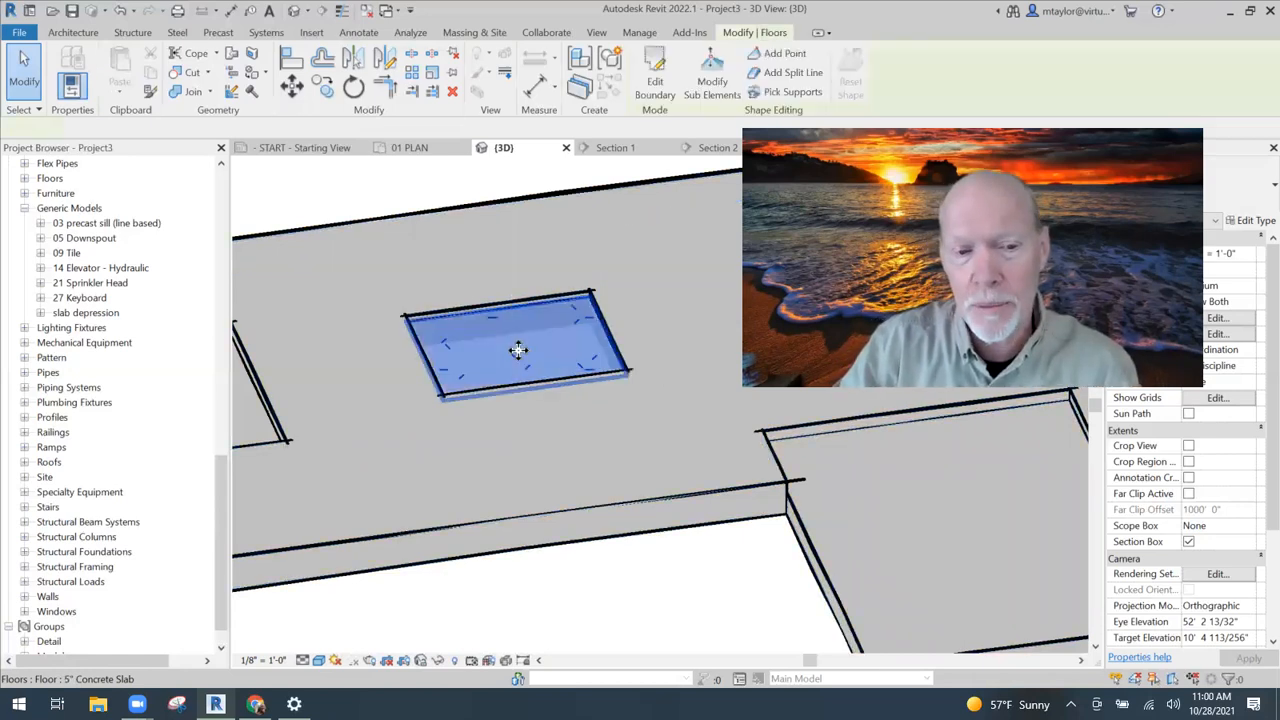
pyautogui.click(784, 54)
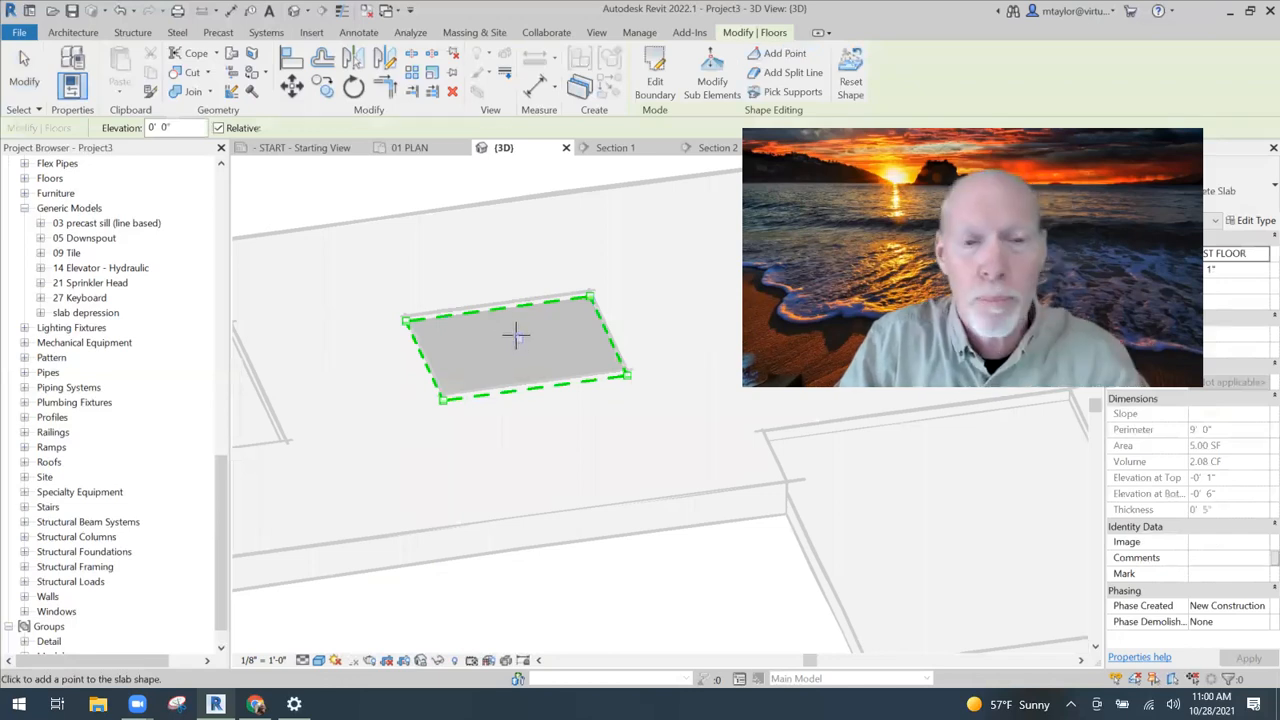
pyautogui.click(412, 148)
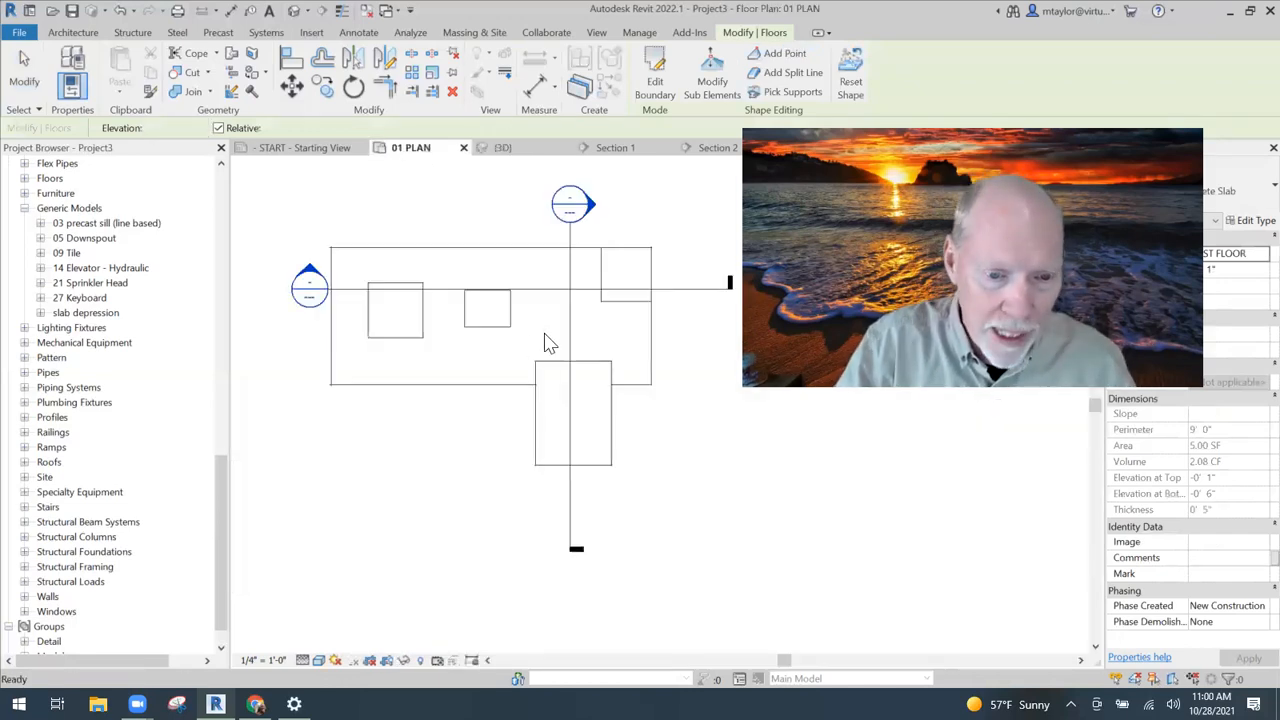
pyautogui.scroll(5, 486, 307)
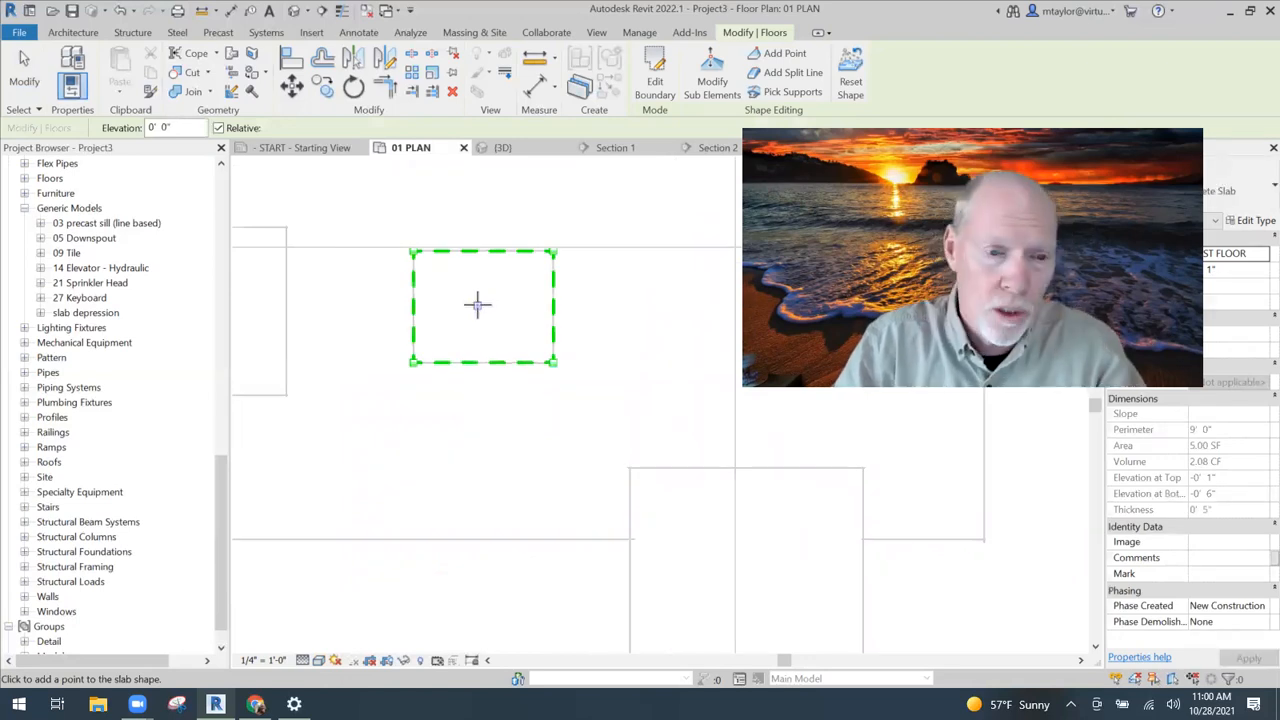
pyautogui.press('Escape')
pyautogui.press('Escape')
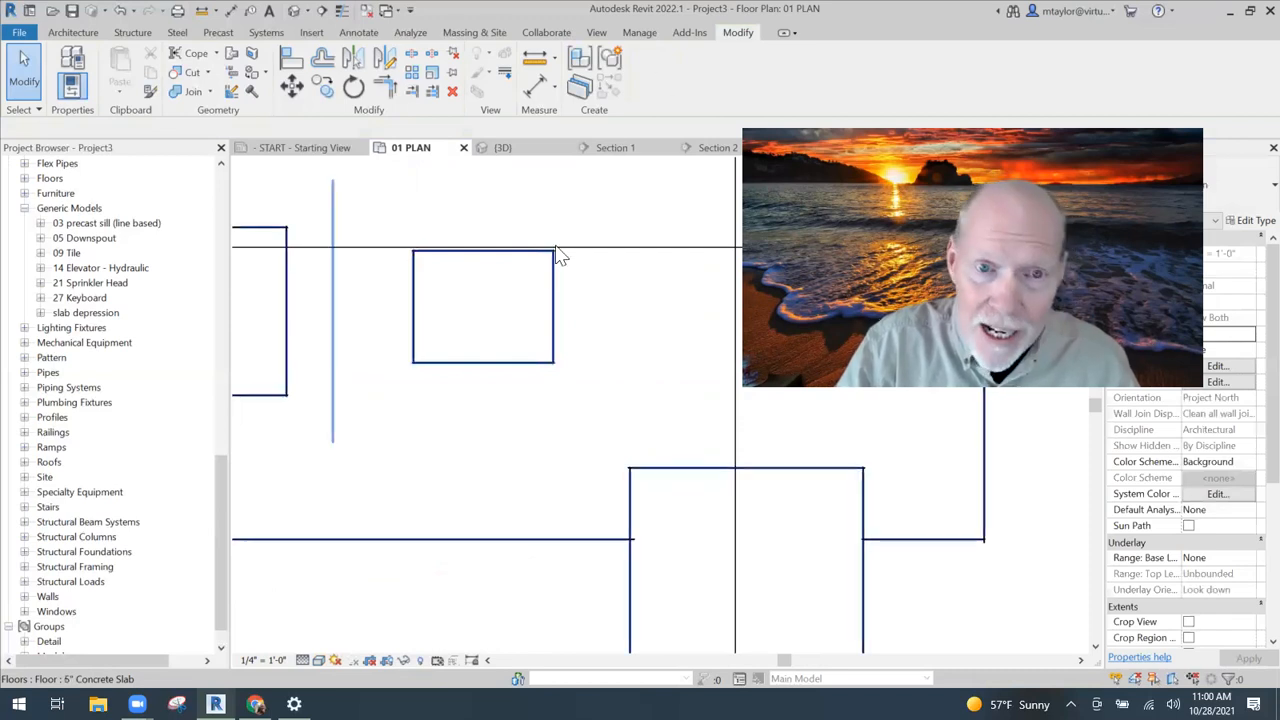
# Set the elevation of the 5" slab's centre point to 2" by modifying its sub-elements.
pyautogui.click(540, 303)
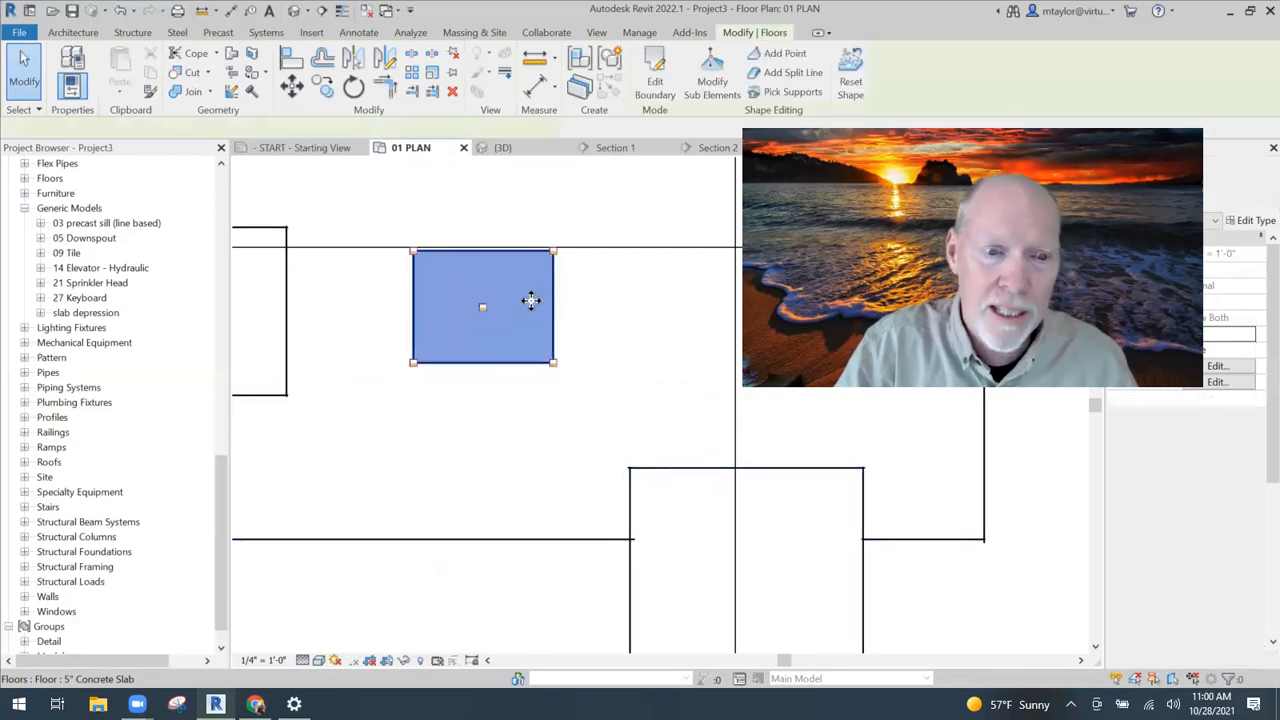
pyautogui.click(714, 84)
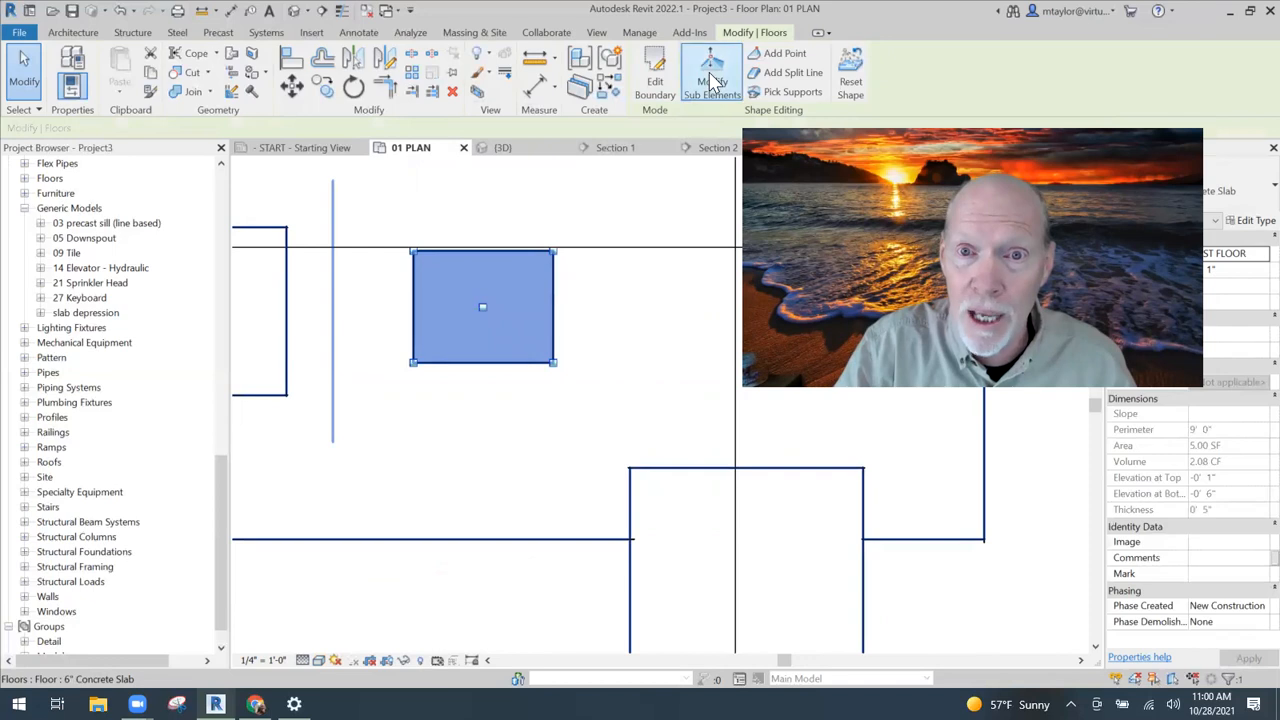
pyautogui.click(483, 309)
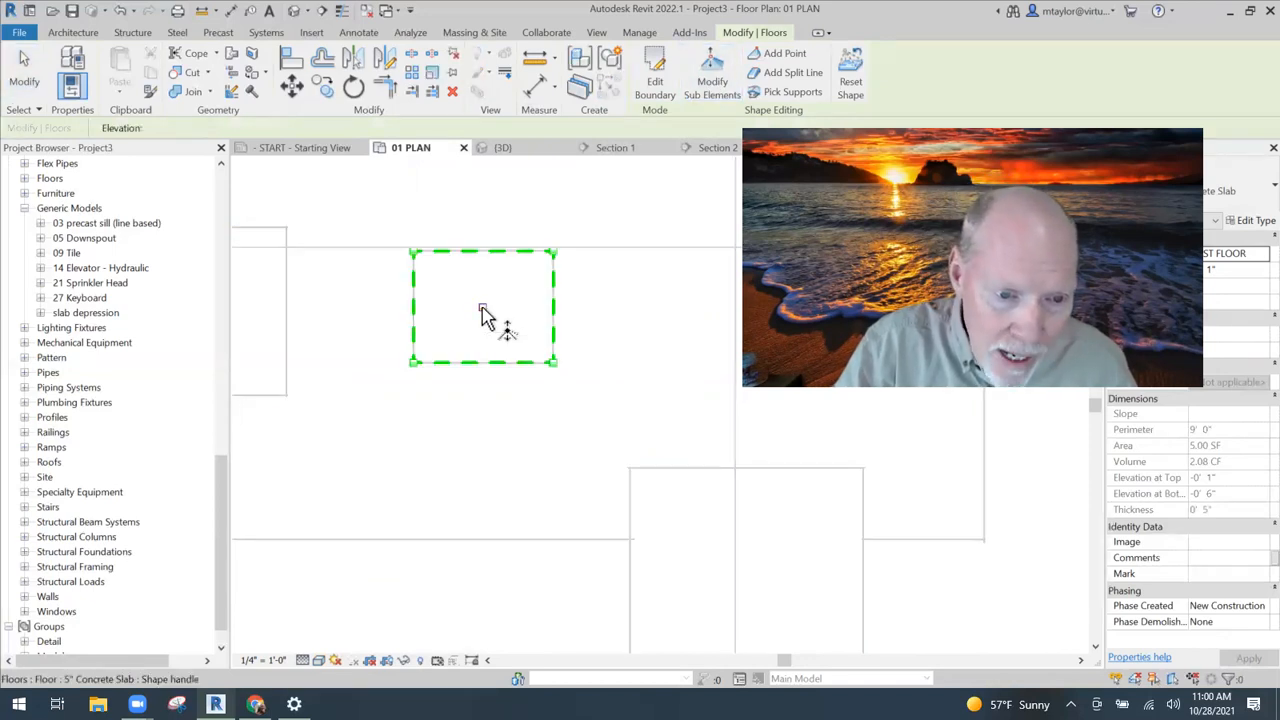
pyautogui.click(499, 302)
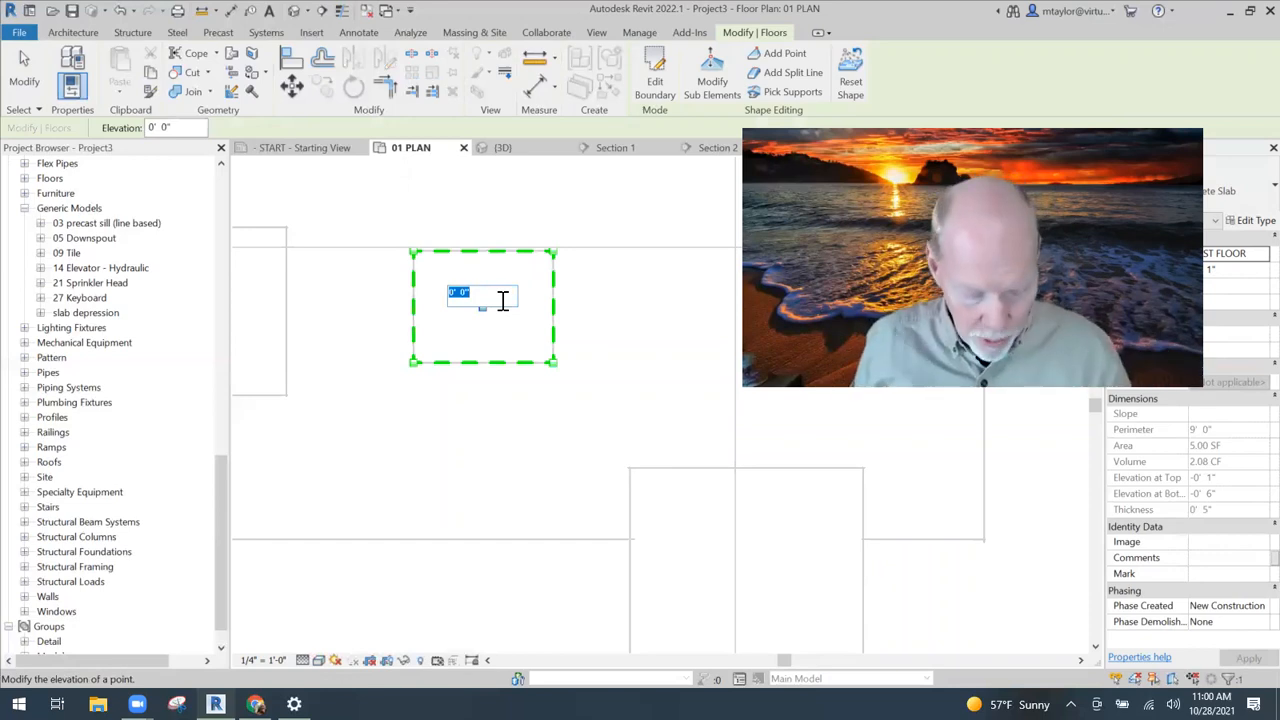
pyautogui.write('2"')
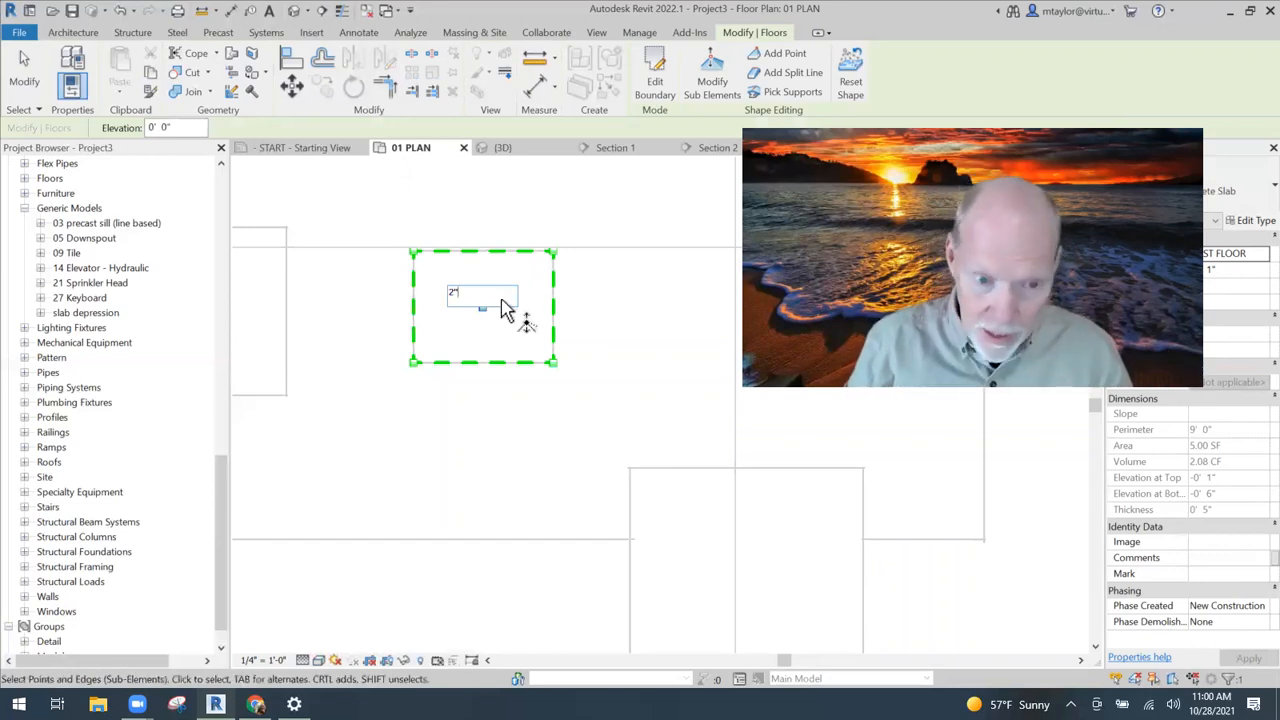
pyautogui.press('Return')
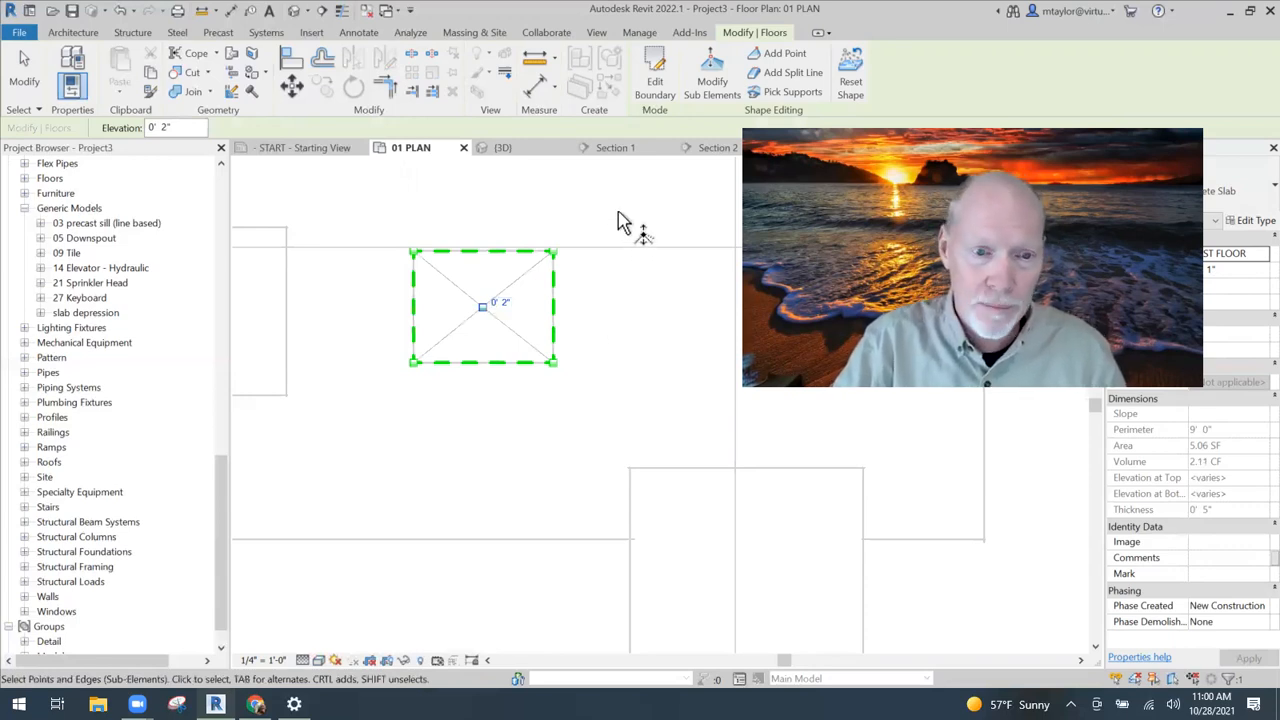
pyautogui.press('Escape')
# Inspect the slab profile along Section 1 around the middle depression.
pyautogui.click(612, 148)
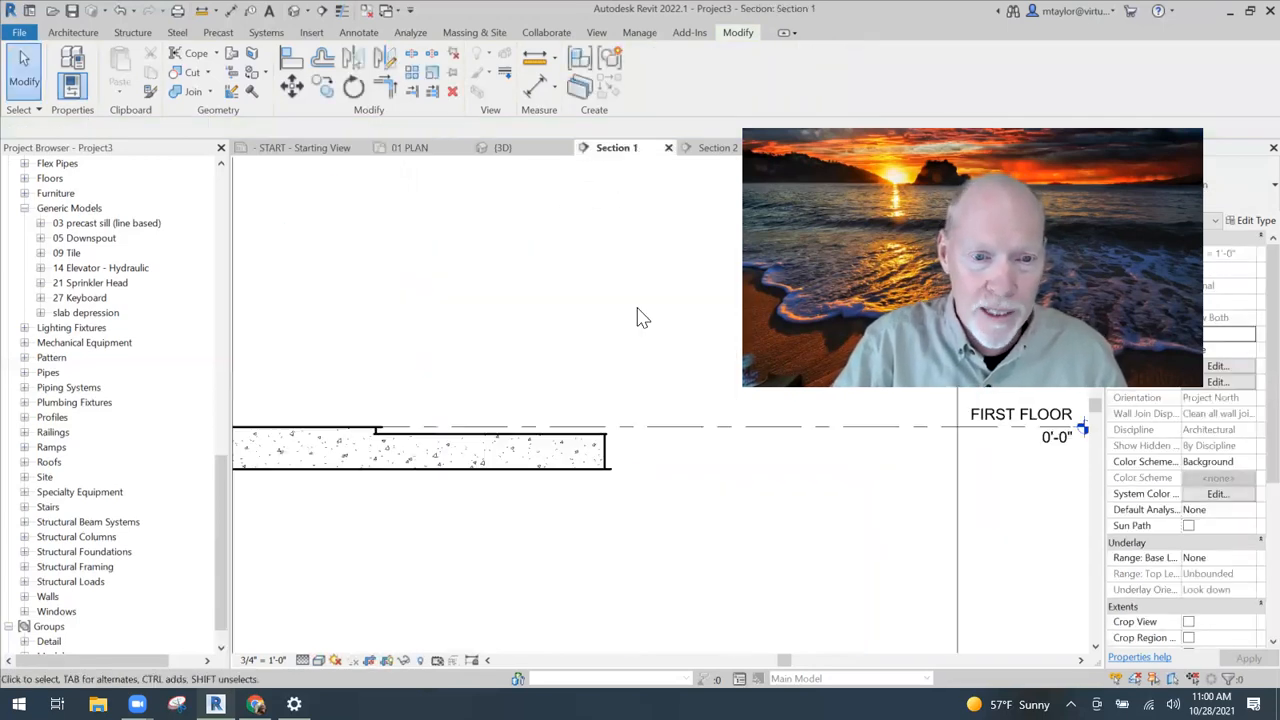
pyautogui.scroll(-1, 568, 376)
pyautogui.moveTo(317, 348); pyautogui.dragTo(572, 336, button='middle')
pyautogui.moveTo(240, 340); pyautogui.dragTo(451, 331, button='middle')
pyautogui.scroll(-1, 500, 317)
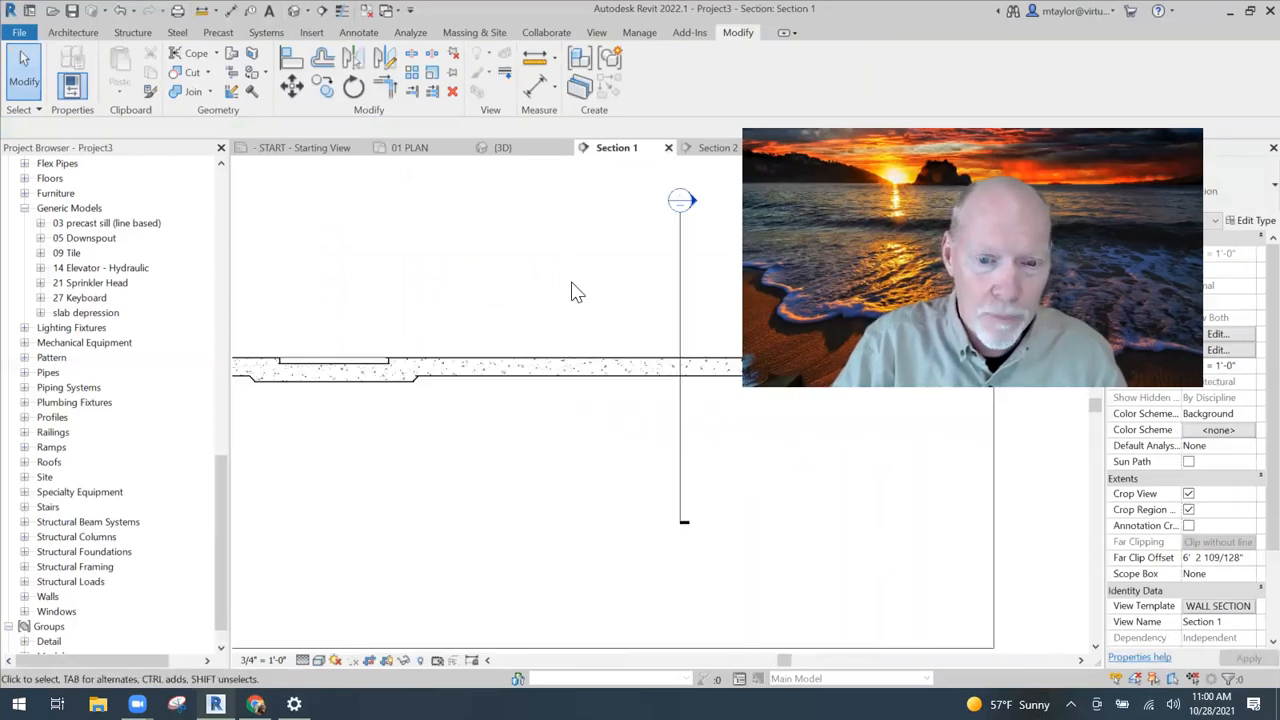
# Move the Section 1 line in 01 PLAN to pass through the 5" slab's centre point, and open Section 1 to examine the slab's shape.
pyautogui.click(410, 150)
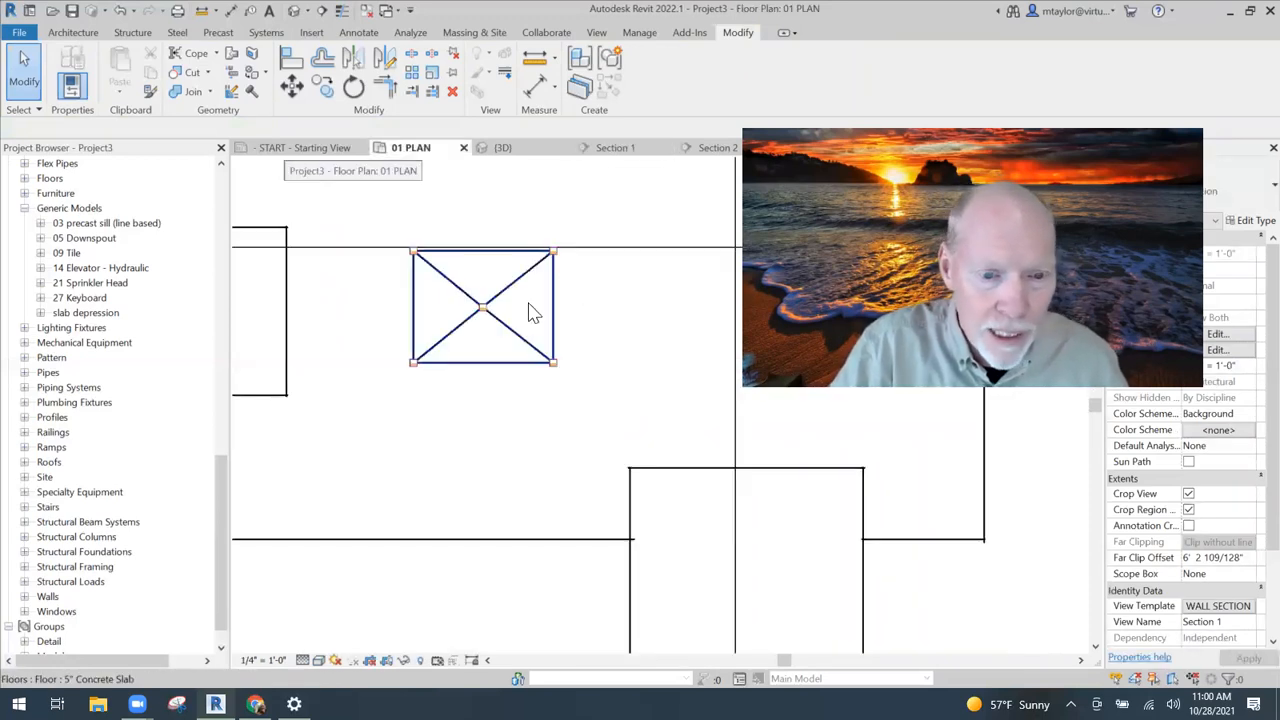
pyautogui.scroll(-3, 560, 330)
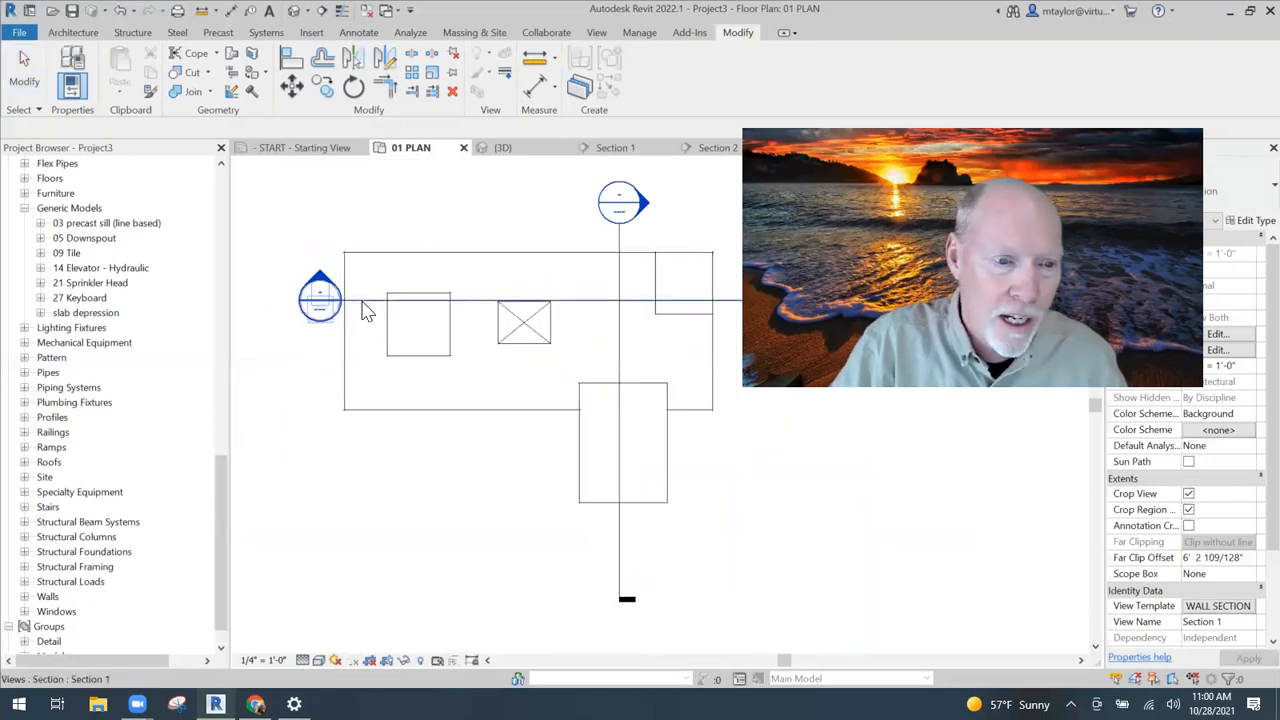
pyautogui.moveTo(473, 300); pyautogui.dragTo(429, 303)
pyautogui.scroll(3, 504, 331)
pyautogui.scroll(2, 516, 338)
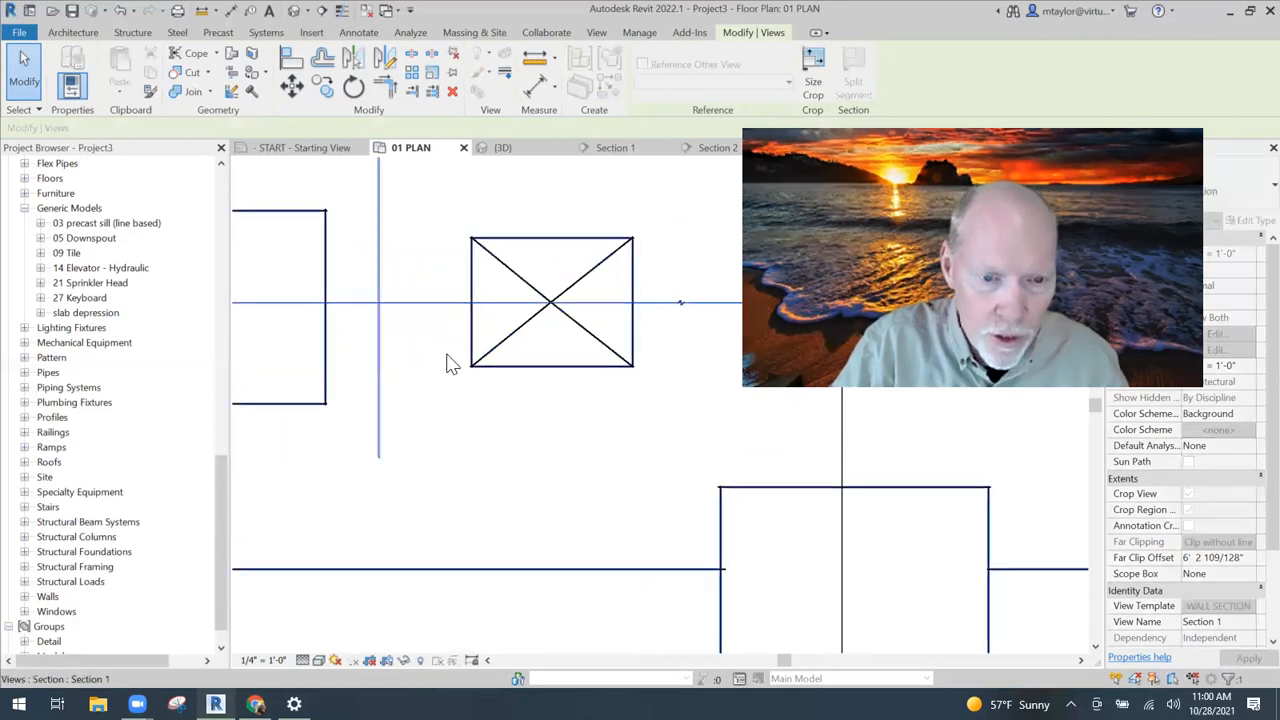
pyautogui.click(449, 360)
pyautogui.scroll(-1, 447, 247)
pyautogui.click(615, 148)
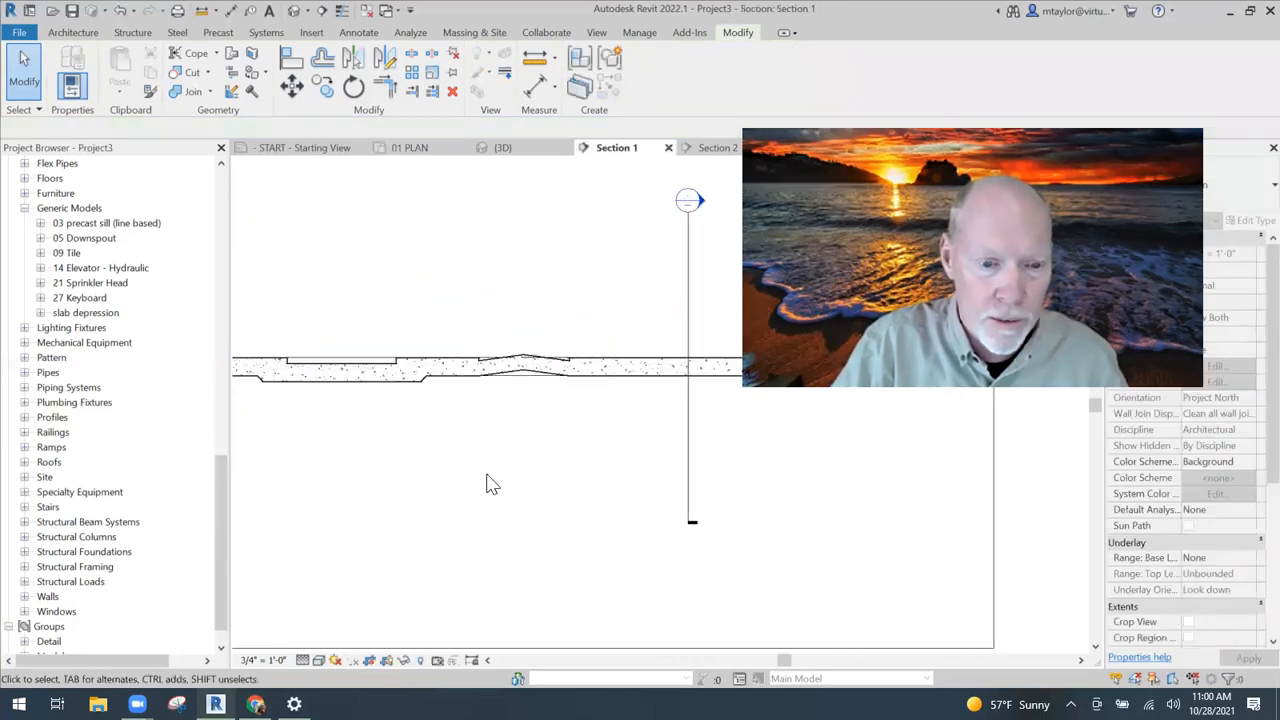
pyautogui.scroll(2, 521, 374)
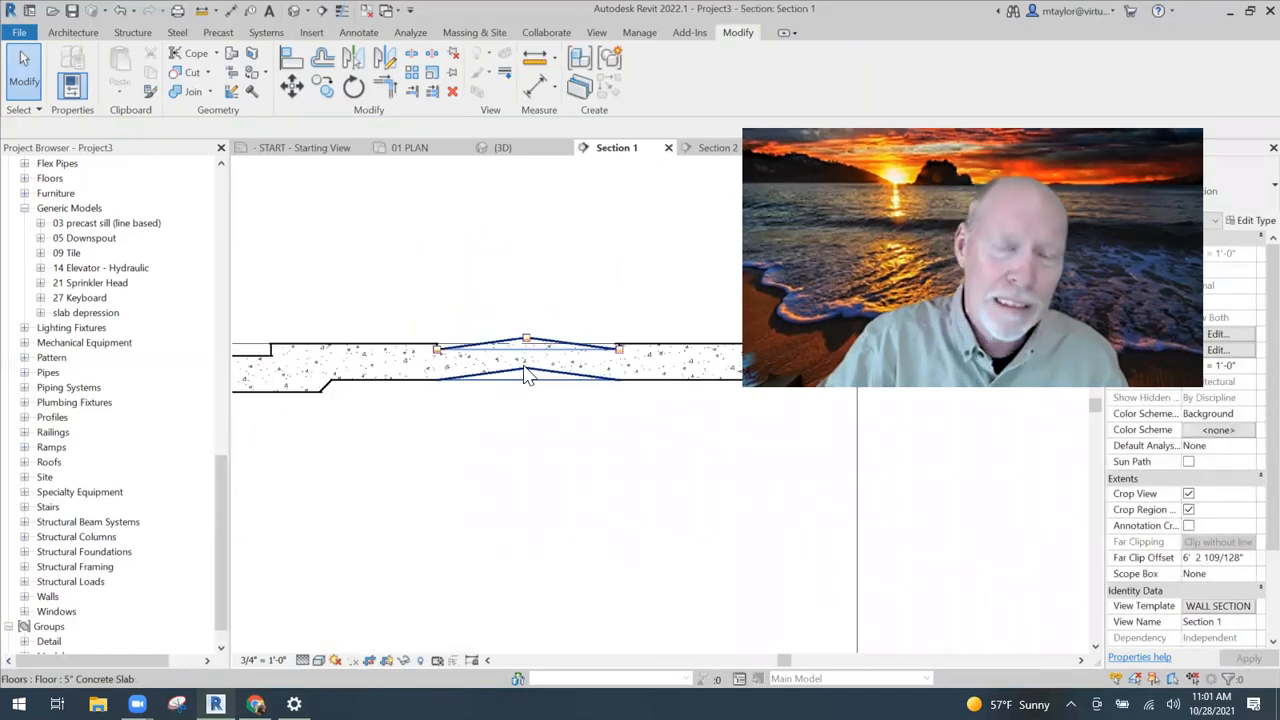
# In the 3D view, set the elevation of the 5" slab's centre point to -2" and finish the shape editing.
pyautogui.click(435, 152)
pyautogui.click(500, 150)
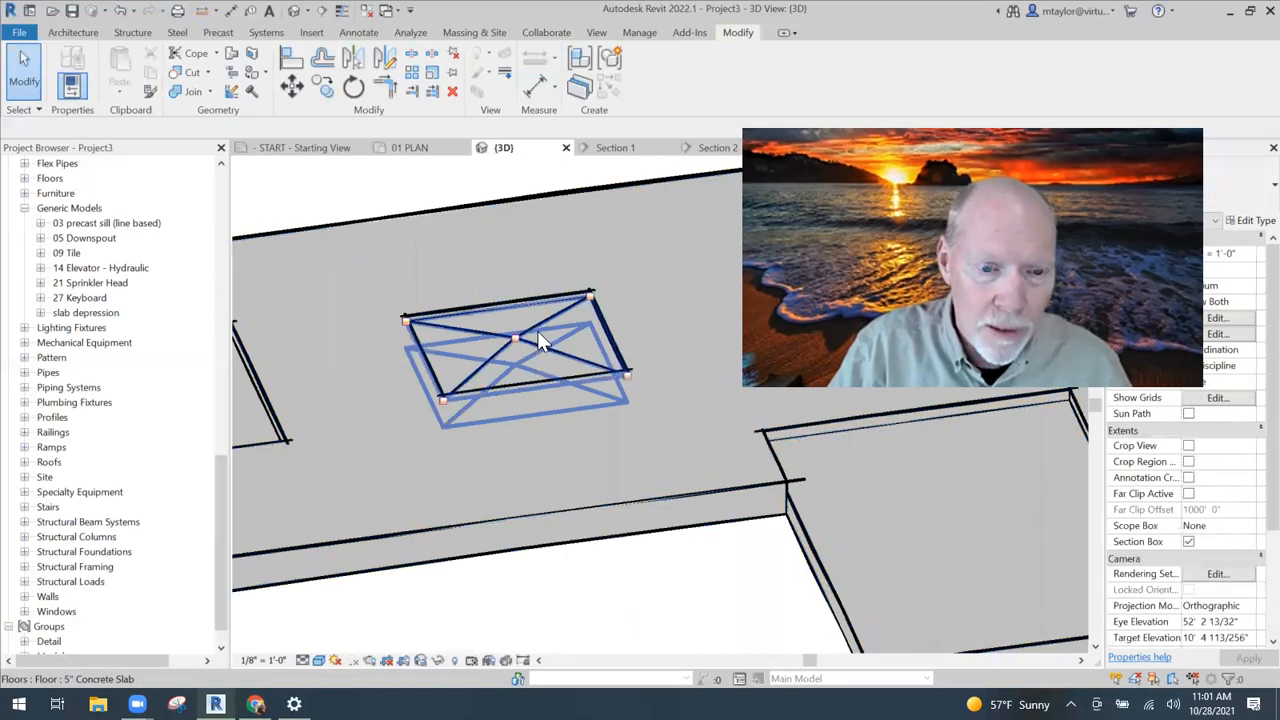
pyautogui.click(529, 293)
pyautogui.click(712, 78)
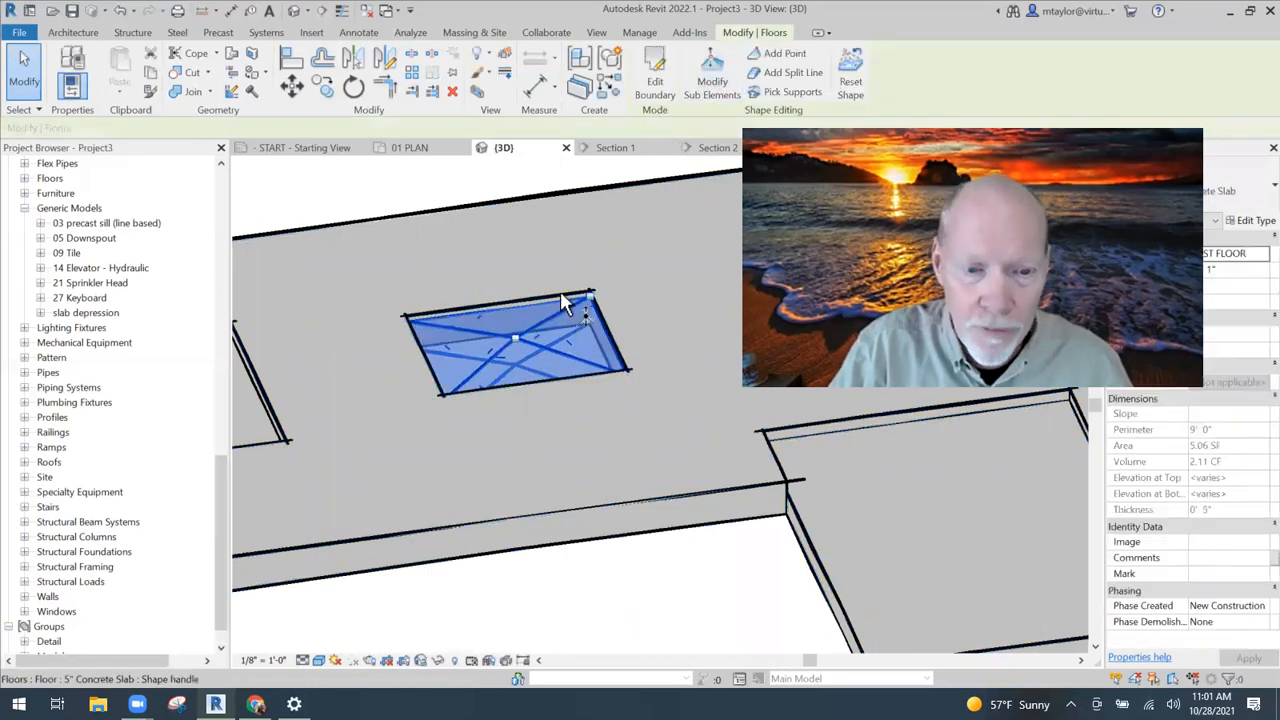
pyautogui.click(515, 339)
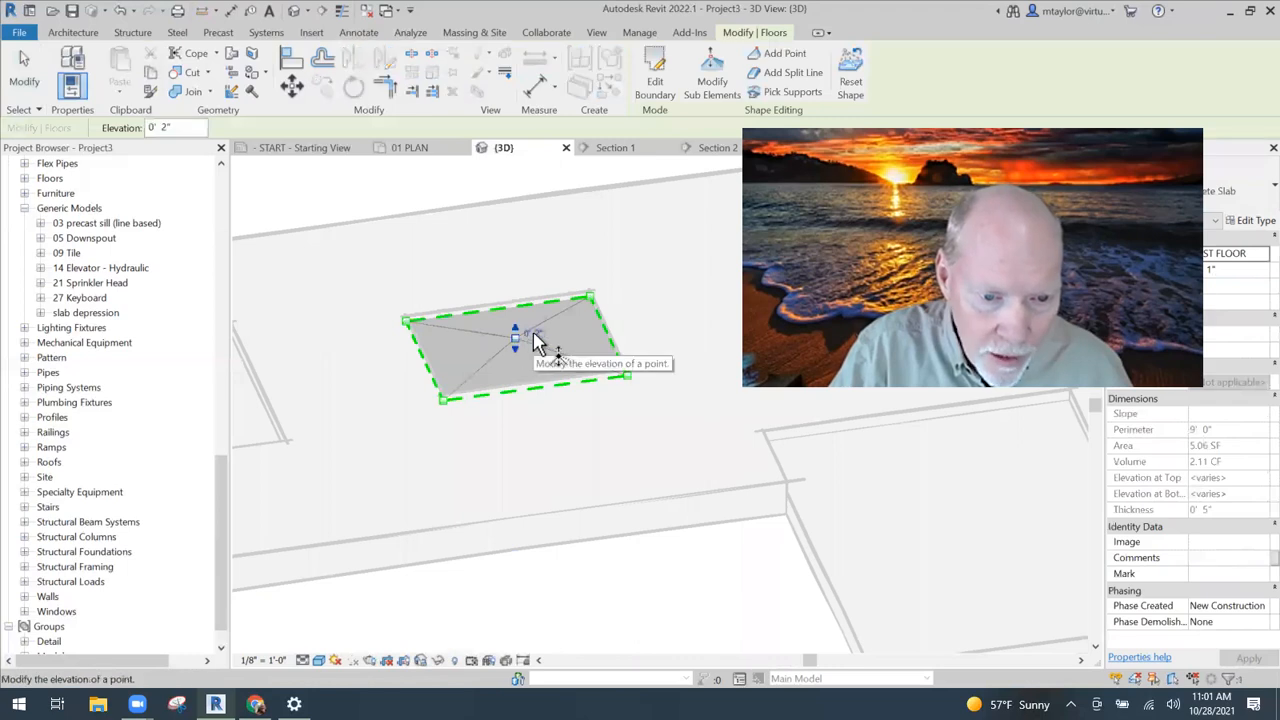
pyautogui.moveTo(529, 333); pyautogui.dragTo(530, 329)
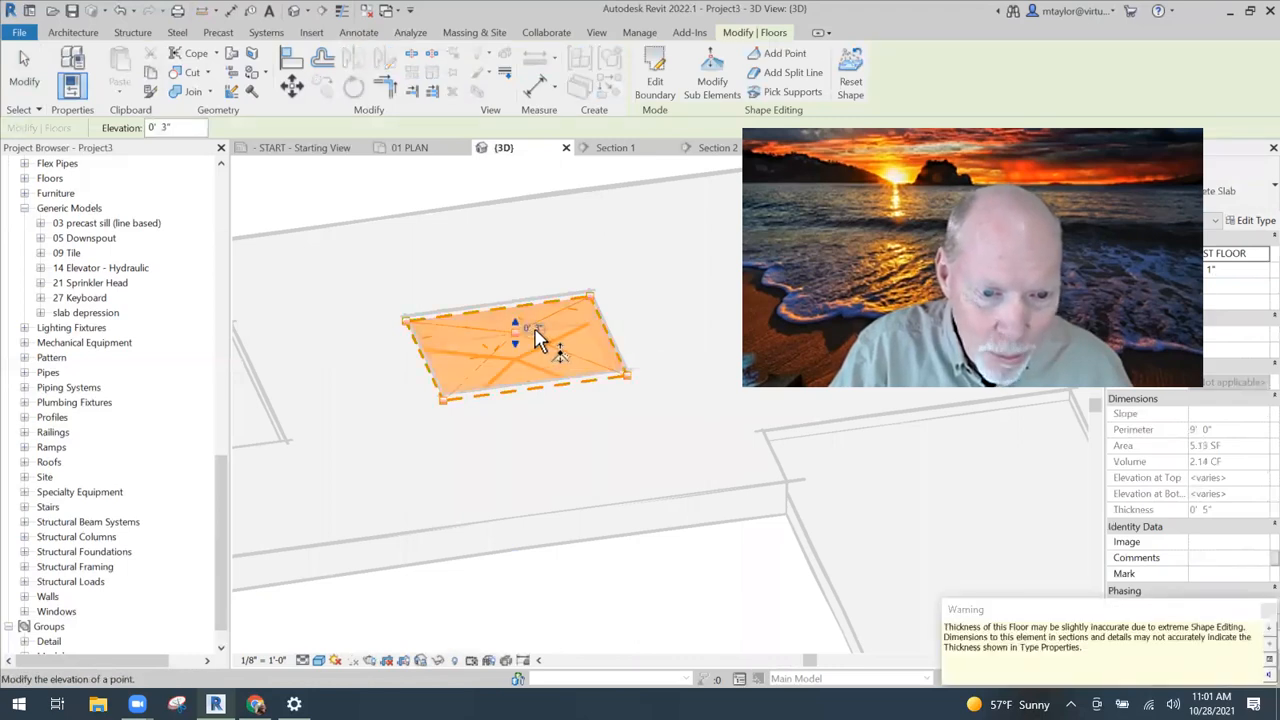
pyautogui.click(536, 330)
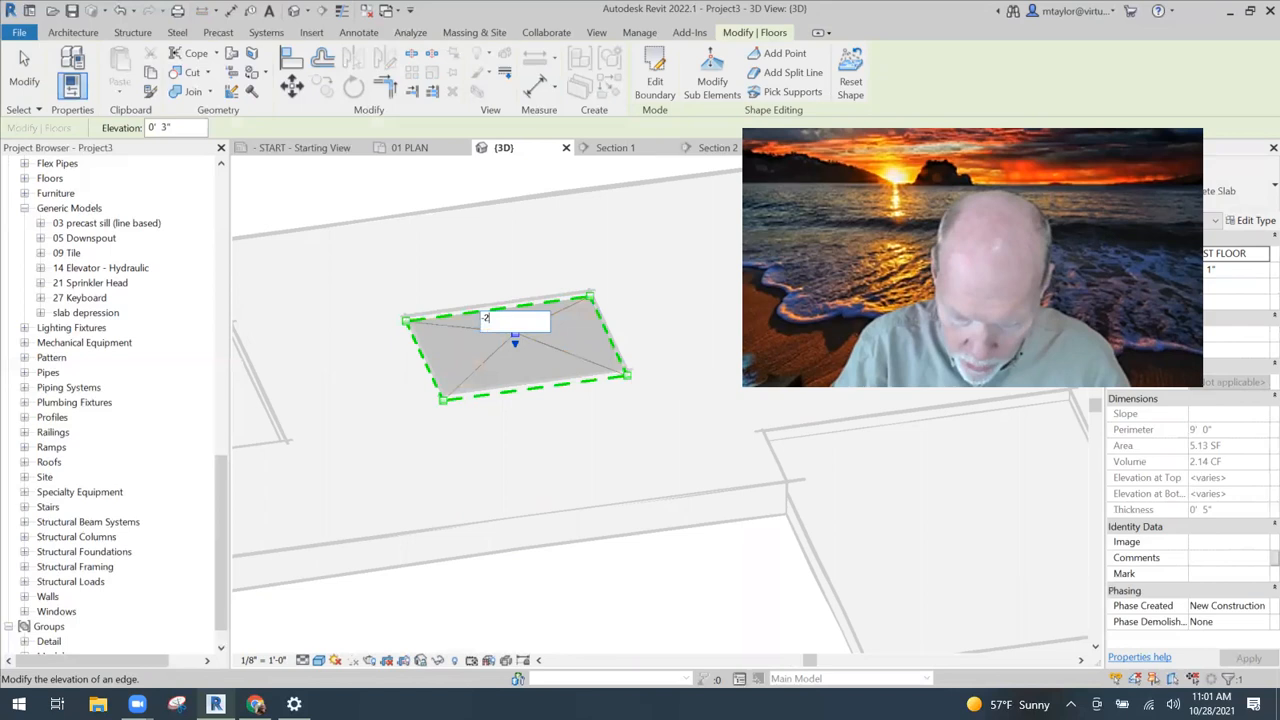
pyautogui.write('-2')
pyautogui.press('Return')
pyautogui.press('Escape')
pyautogui.press('Escape')
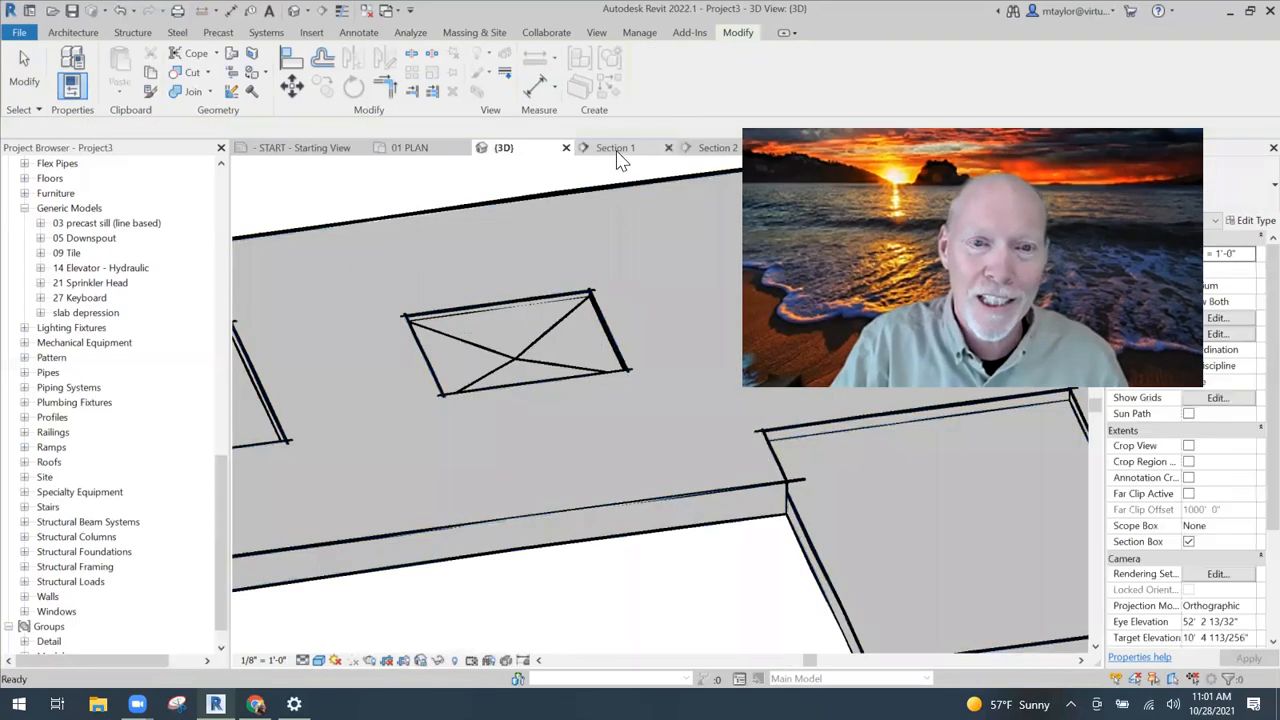
# Examine the top and underside of the lowered 5" slab in Section 1.
pyautogui.click(616, 150)
pyautogui.click(443, 374)
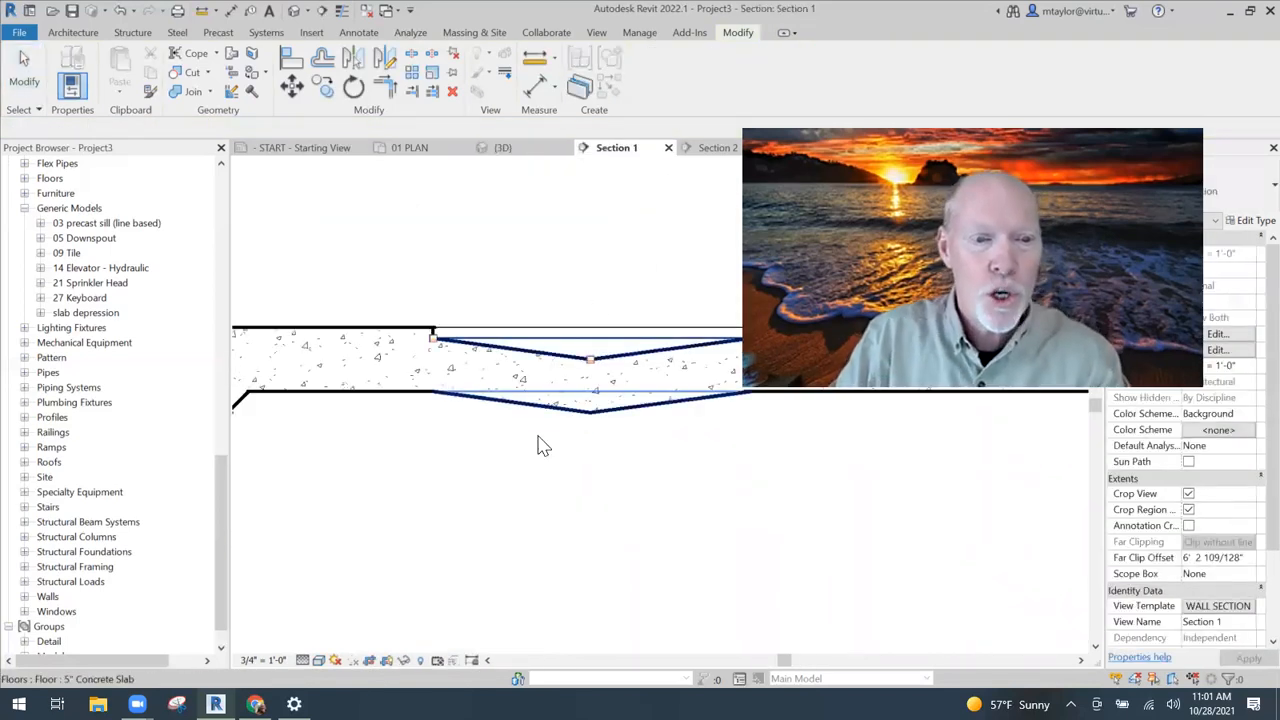
pyautogui.moveTo(536, 437); pyautogui.dragTo(394, 429, button='middle')
pyautogui.scroll(-1, 393, 428)
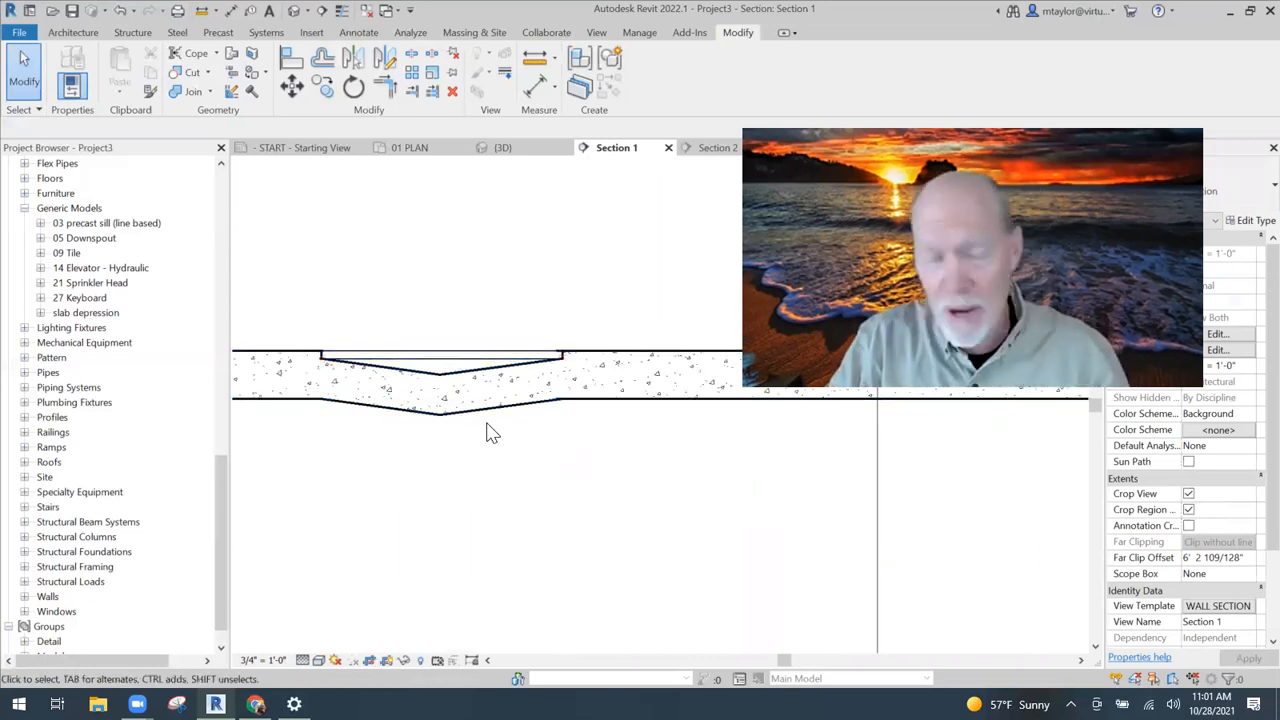
# In the 3D view, set the elevation of the 5" slab's centre point to -1" using sub-element shape editing.
pyautogui.scroll(-1, 443, 434)
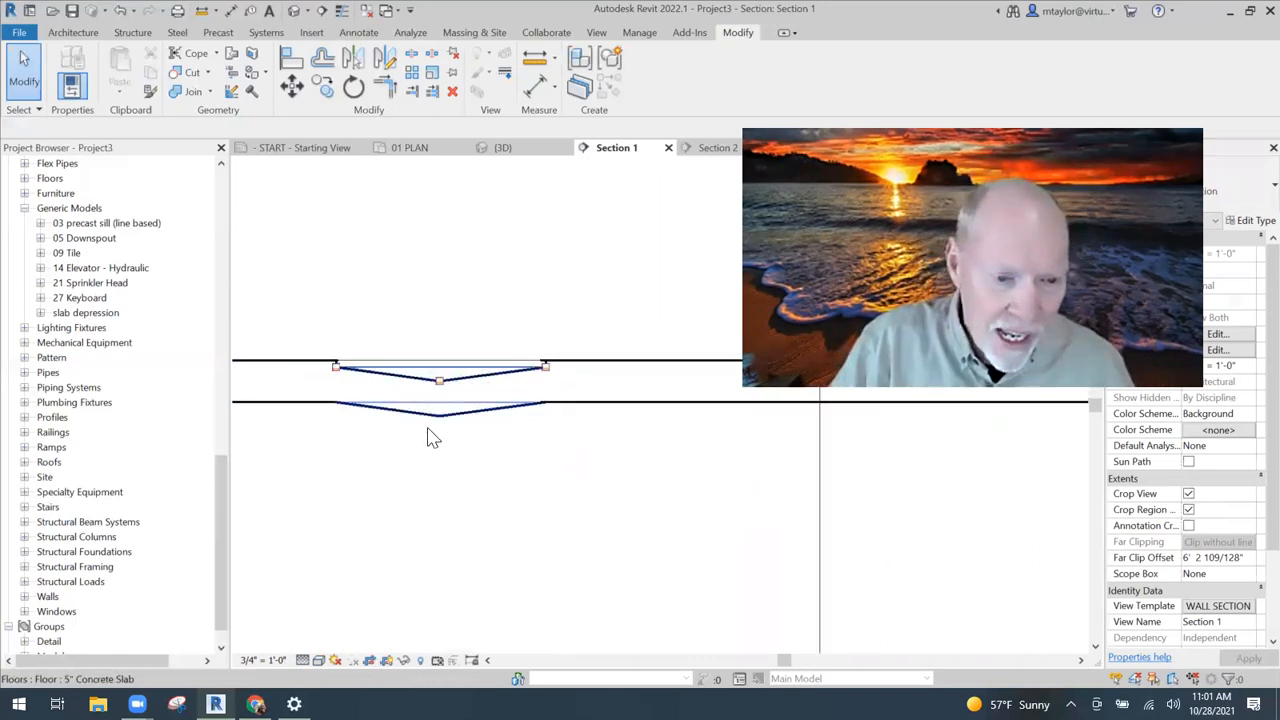
pyautogui.scroll(3, 470, 455)
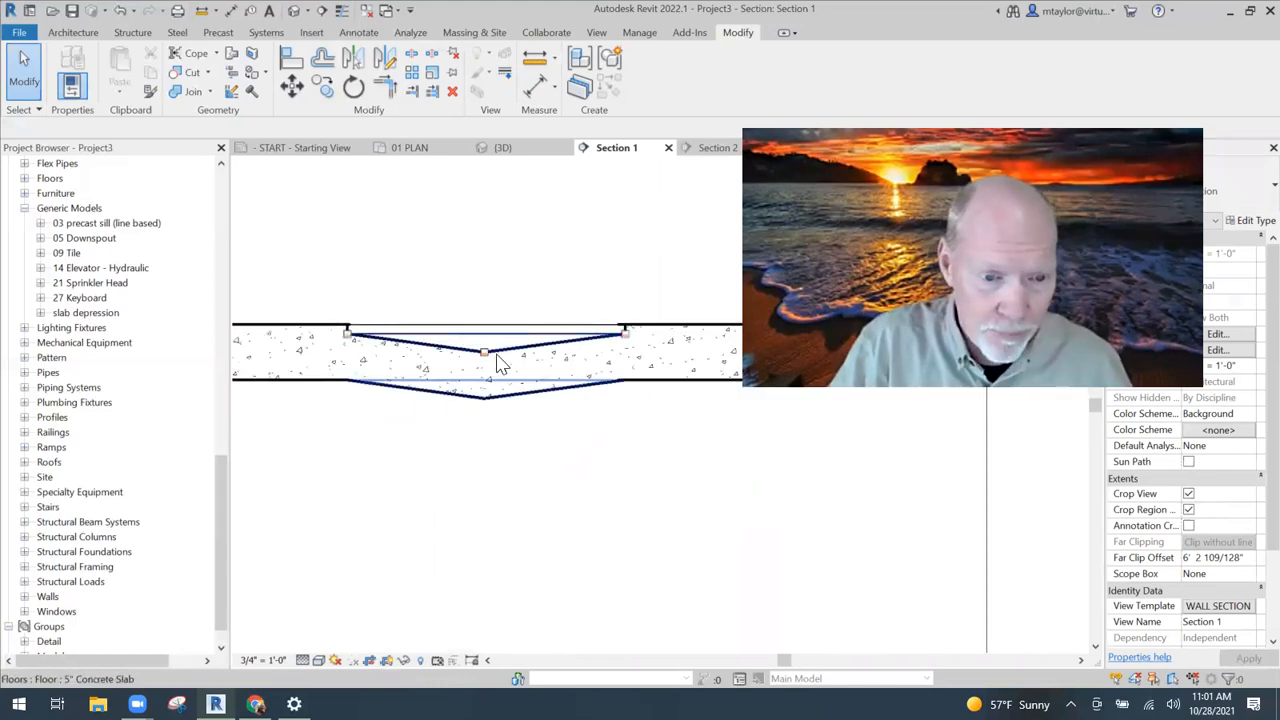
pyautogui.click(528, 150)
pyautogui.click(510, 358)
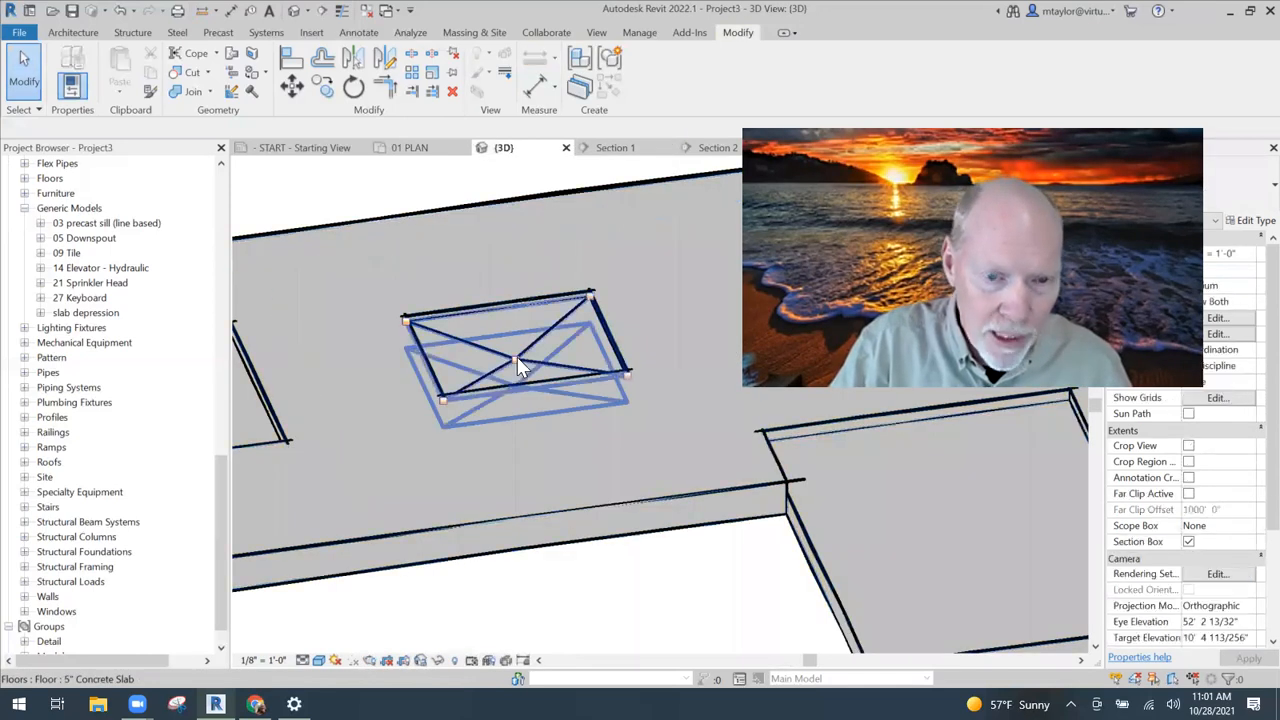
pyautogui.click(712, 72)
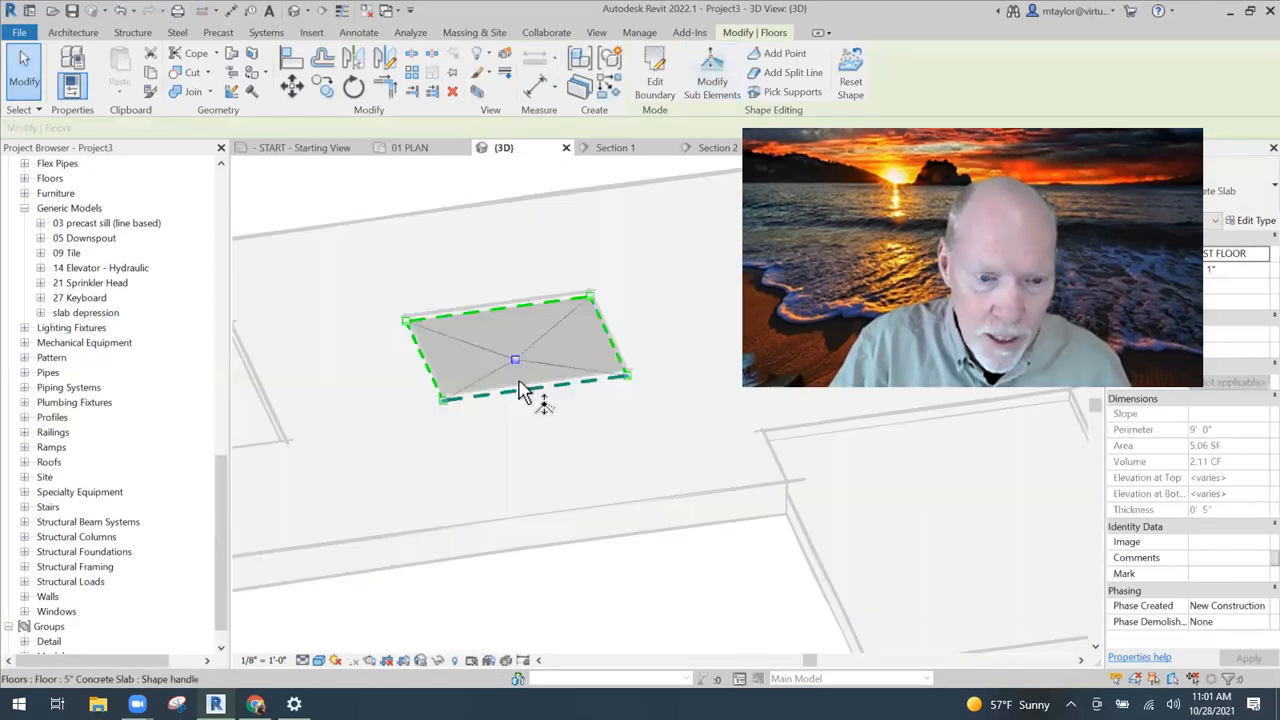
pyautogui.click(515, 362)
pyautogui.click(535, 355)
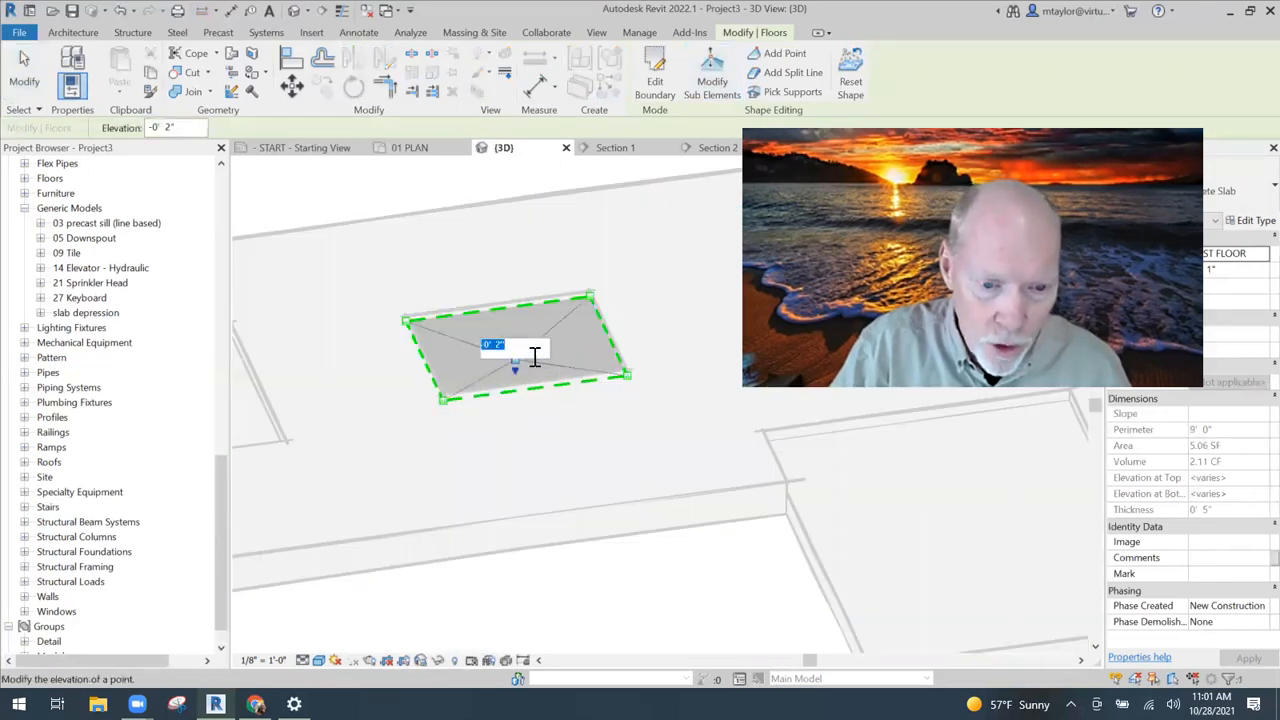
pyautogui.moveTo(501, 345); pyautogui.dragTo(494, 345)
pyautogui.write('1')
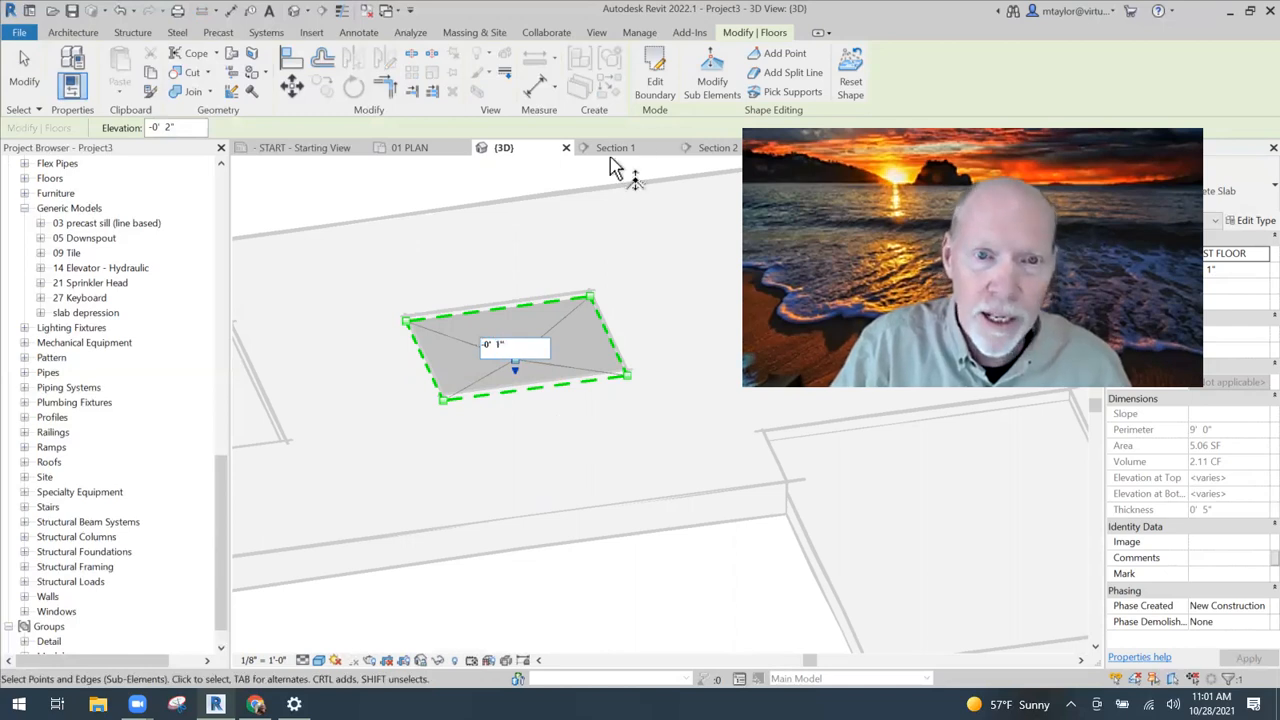
pyautogui.press('Return')
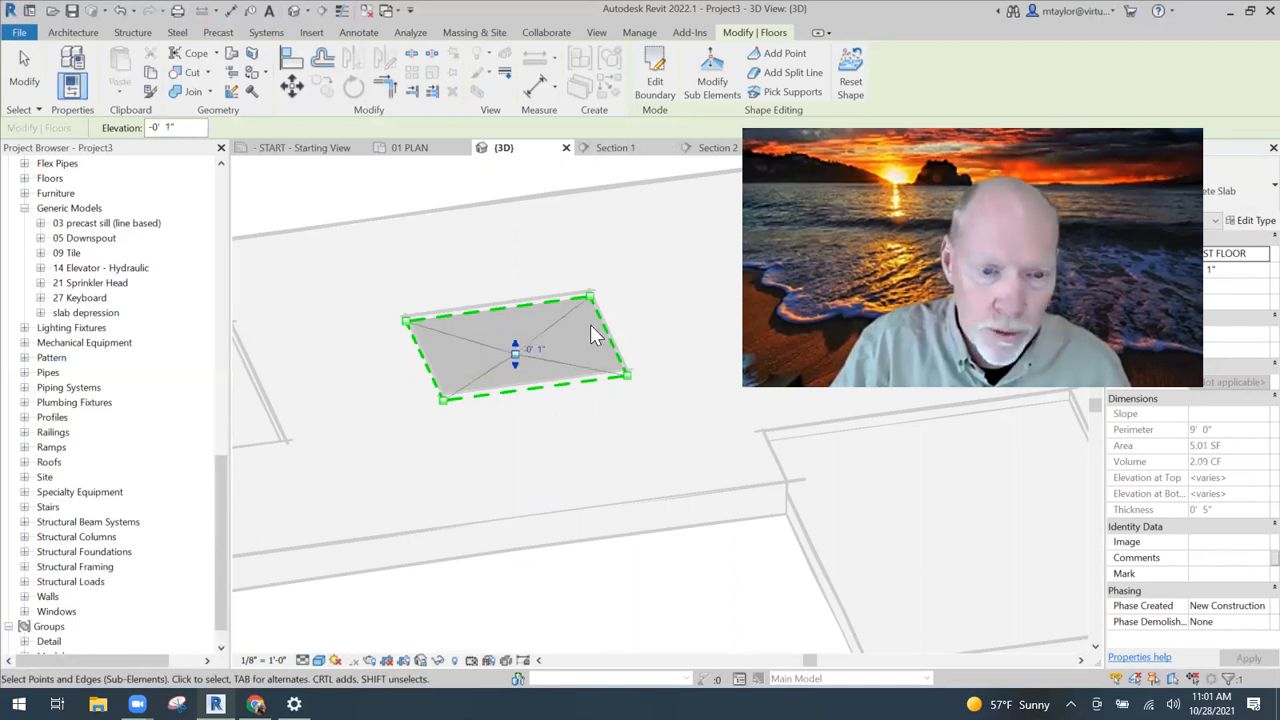
# From Section 1, make the 5" Structure layer of the 5" Concrete Slab floor type variable in thickness.
pyautogui.hotkey('ctrl', 'Tab')
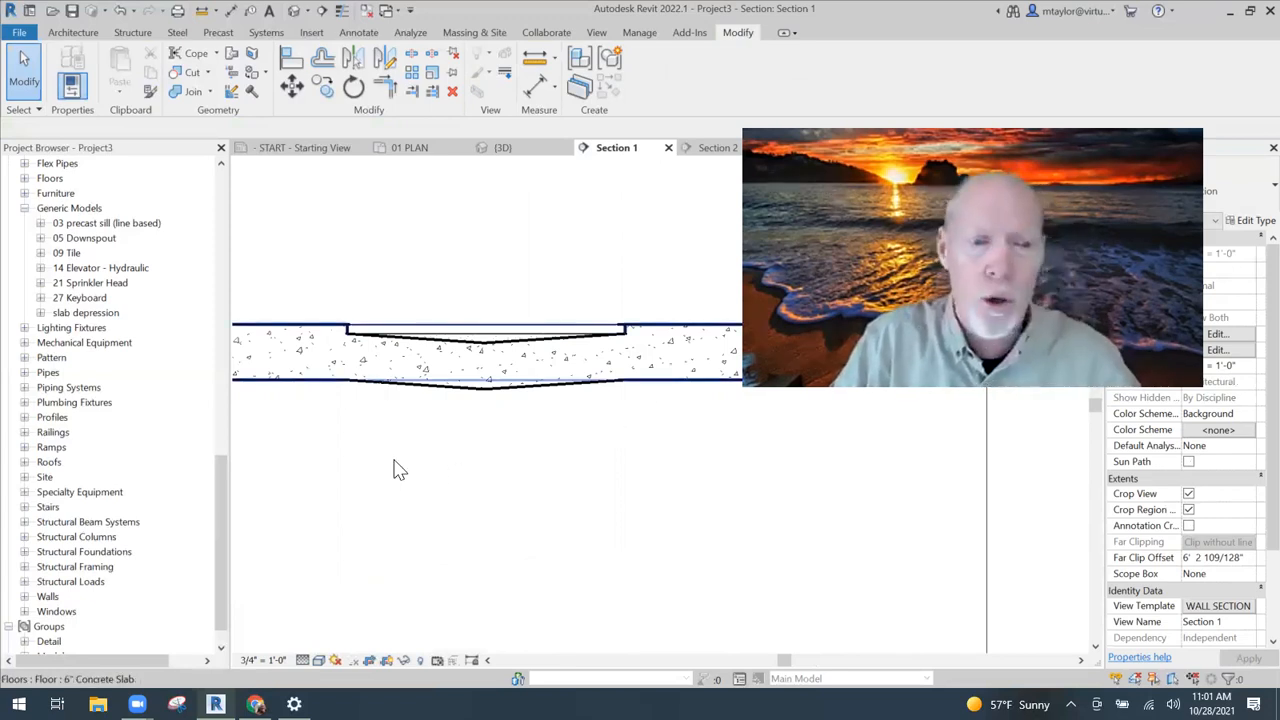
pyautogui.scroll(-1, 397, 470)
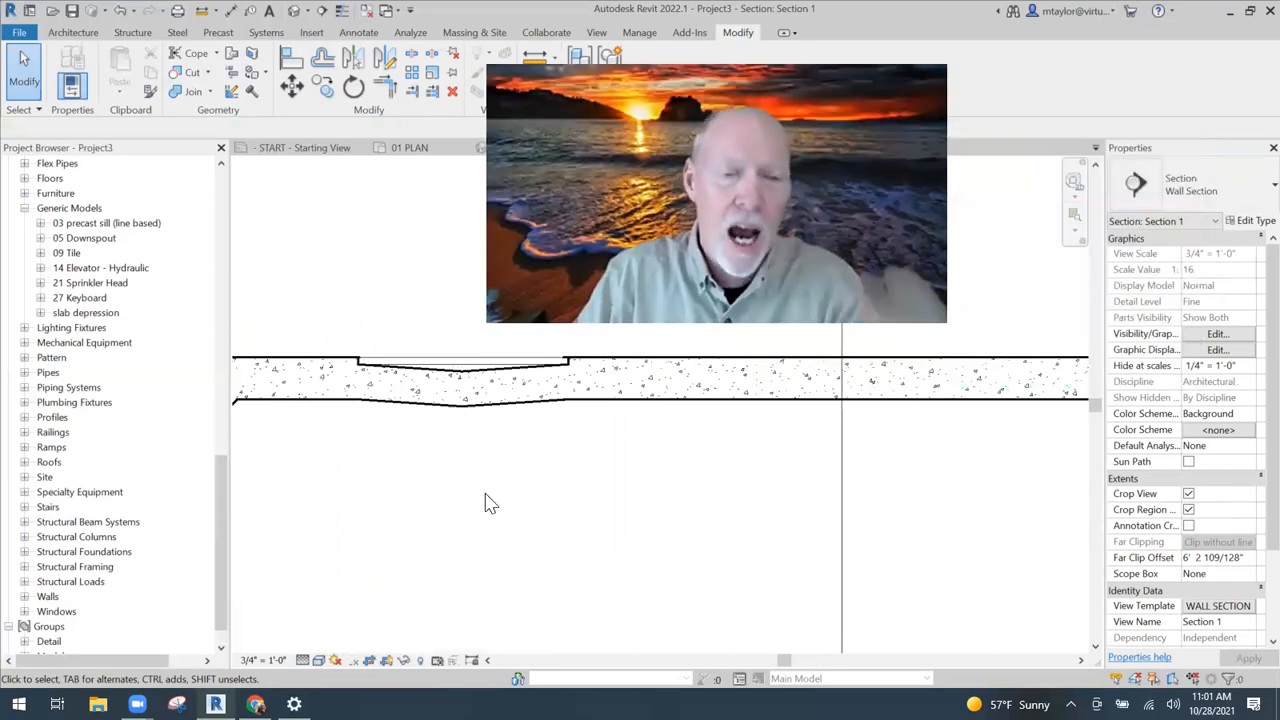
pyautogui.click(460, 380)
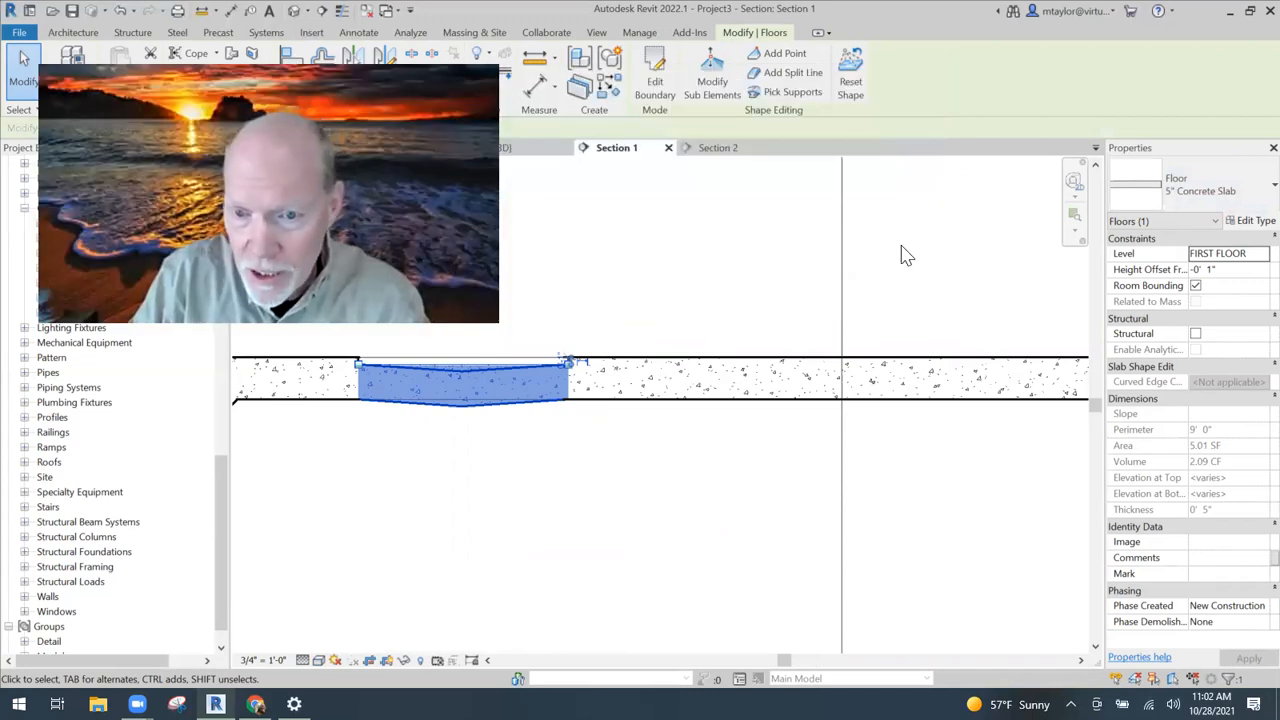
pyautogui.click(1026, 241)
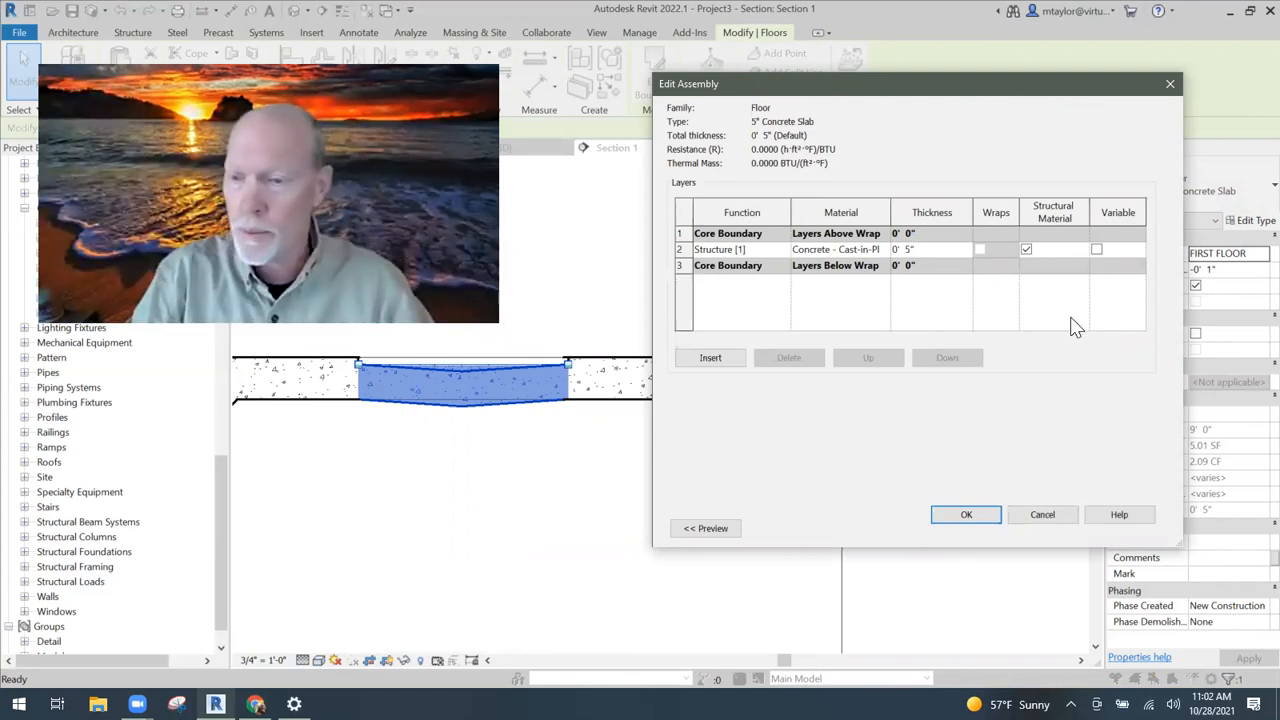
pyautogui.click(1096, 249)
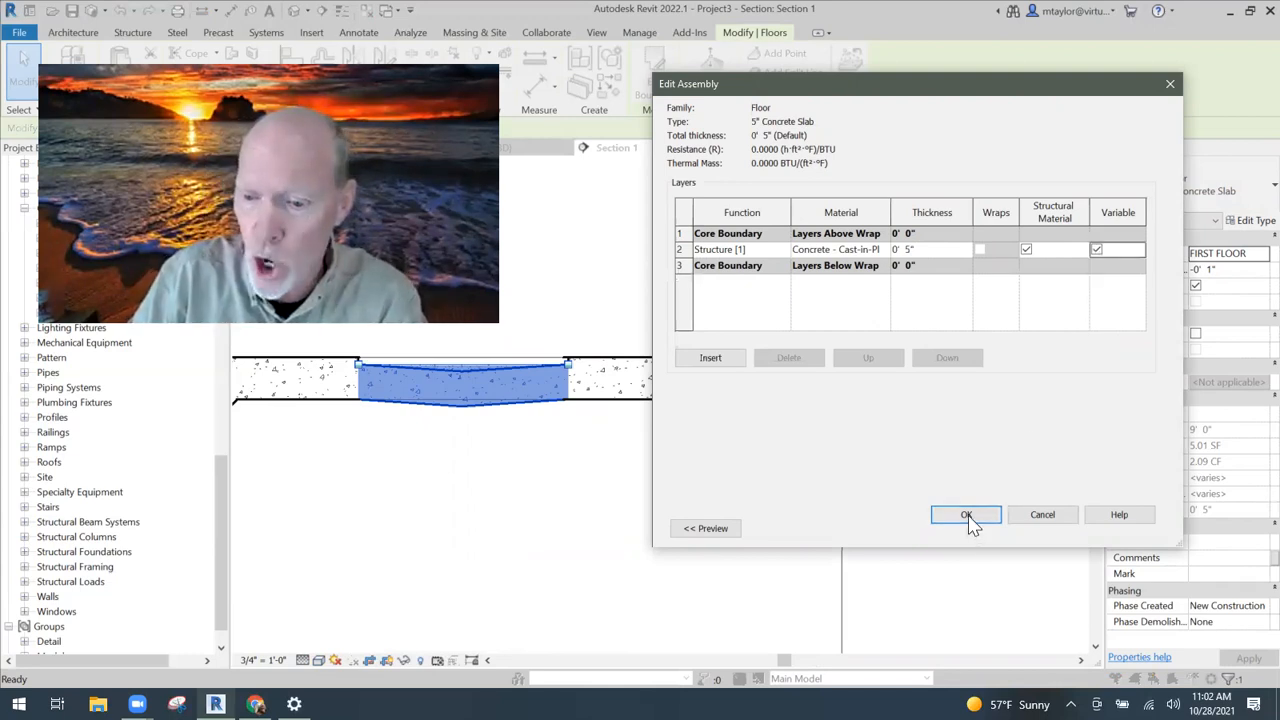
pyautogui.click(968, 515)
pyautogui.click(987, 533)
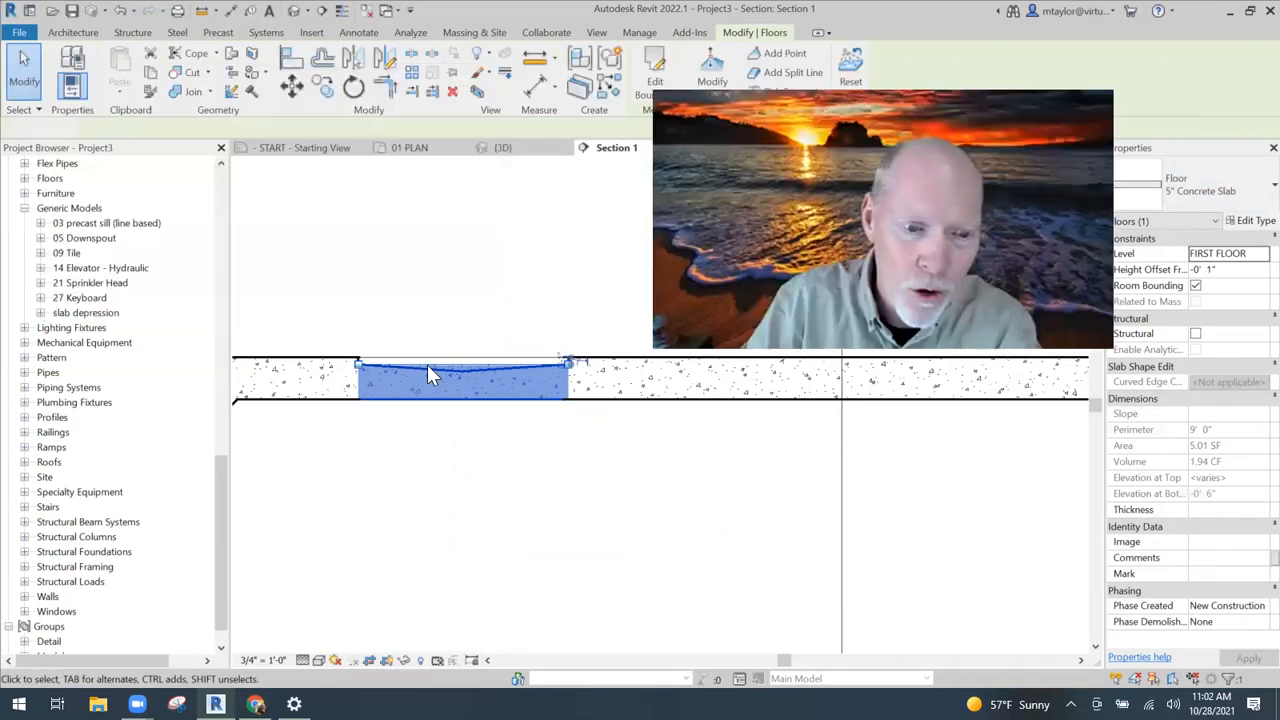
# Examine the sloped top and the underside of the 5" slab against the surrounding slab in Section 1.
pyautogui.click(549, 462)
pyautogui.scroll(2, 445, 412)
pyautogui.moveTo(445, 412); pyautogui.dragTo(439, 481, button='middle')
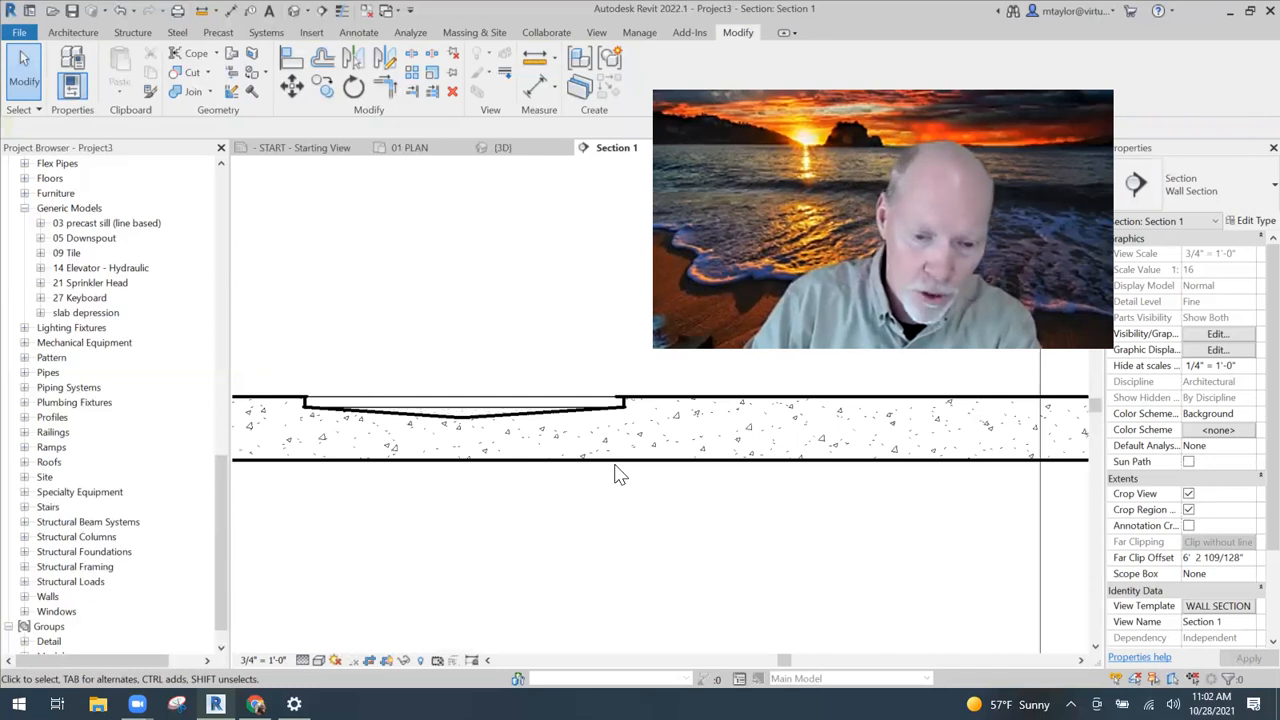
pyautogui.click(705, 469)
pyautogui.scroll(-1, 508, 462)
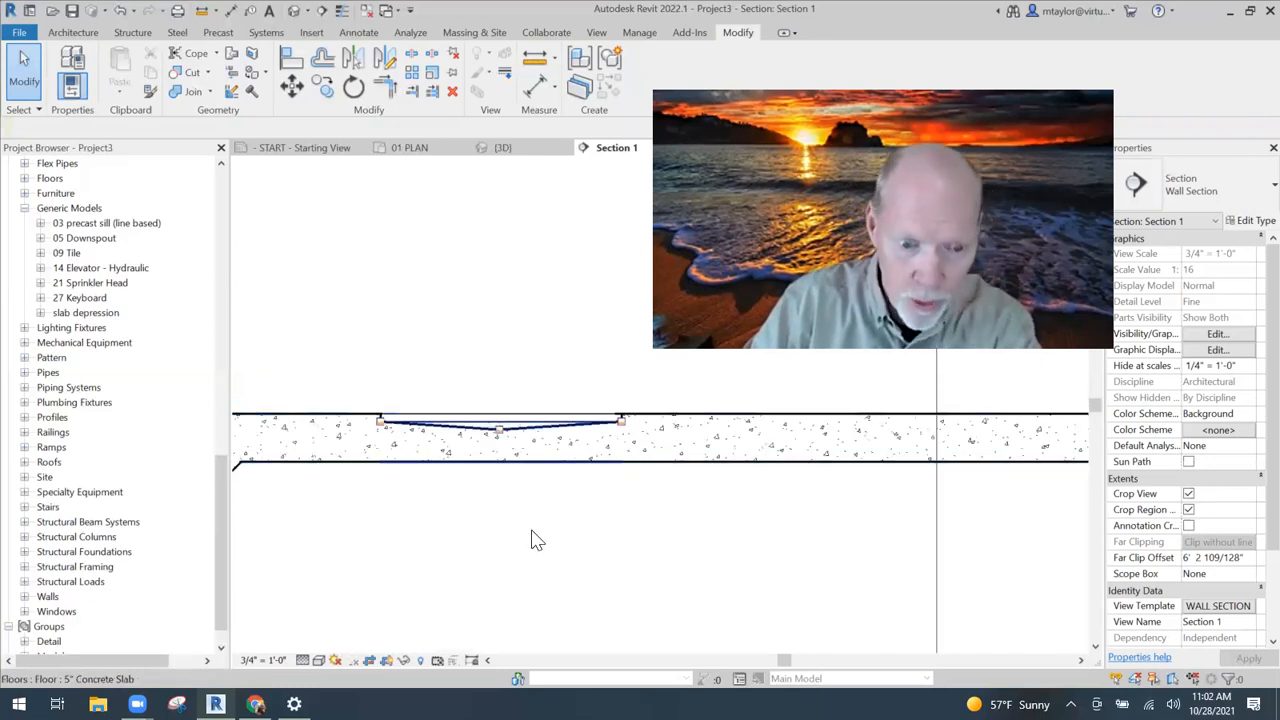
pyautogui.scroll(-1, 534, 540)
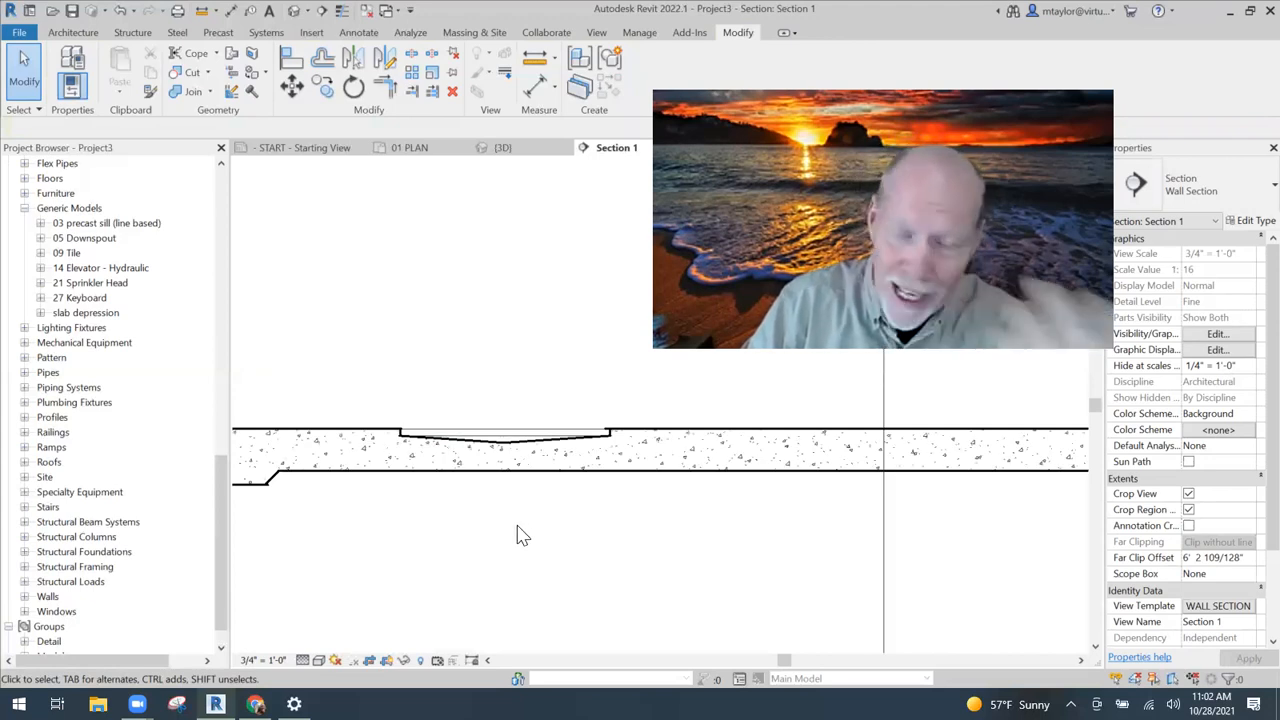
pyautogui.scroll(-1, 513, 538)
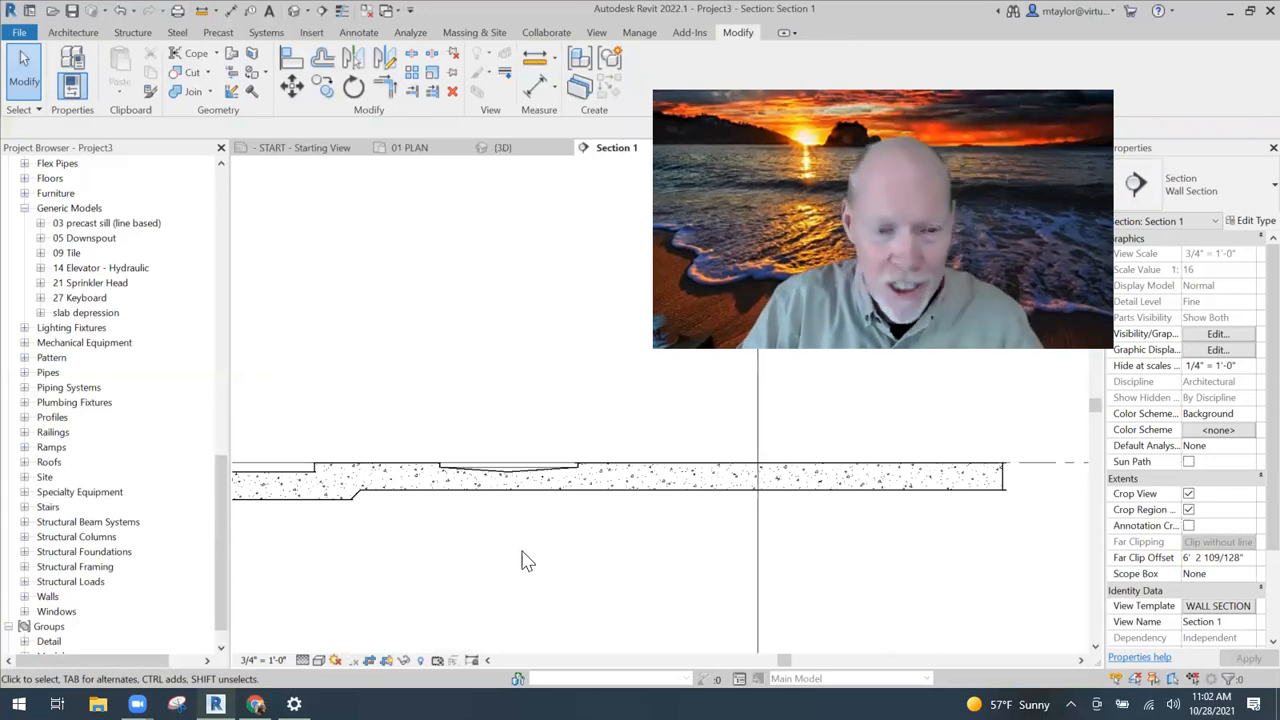
# Return to the 3D view and examine the whole slab and its depressions from different angles.
pyautogui.hotkey('ctrl', 'shift', 'Tab')
pyautogui.scroll(-2, 534, 580)
pyautogui.keyDown('shift'); pyautogui.moveTo(534, 580); pyautogui.dragTo(411, 500, button='middle'); pyautogui.keyUp('shift')
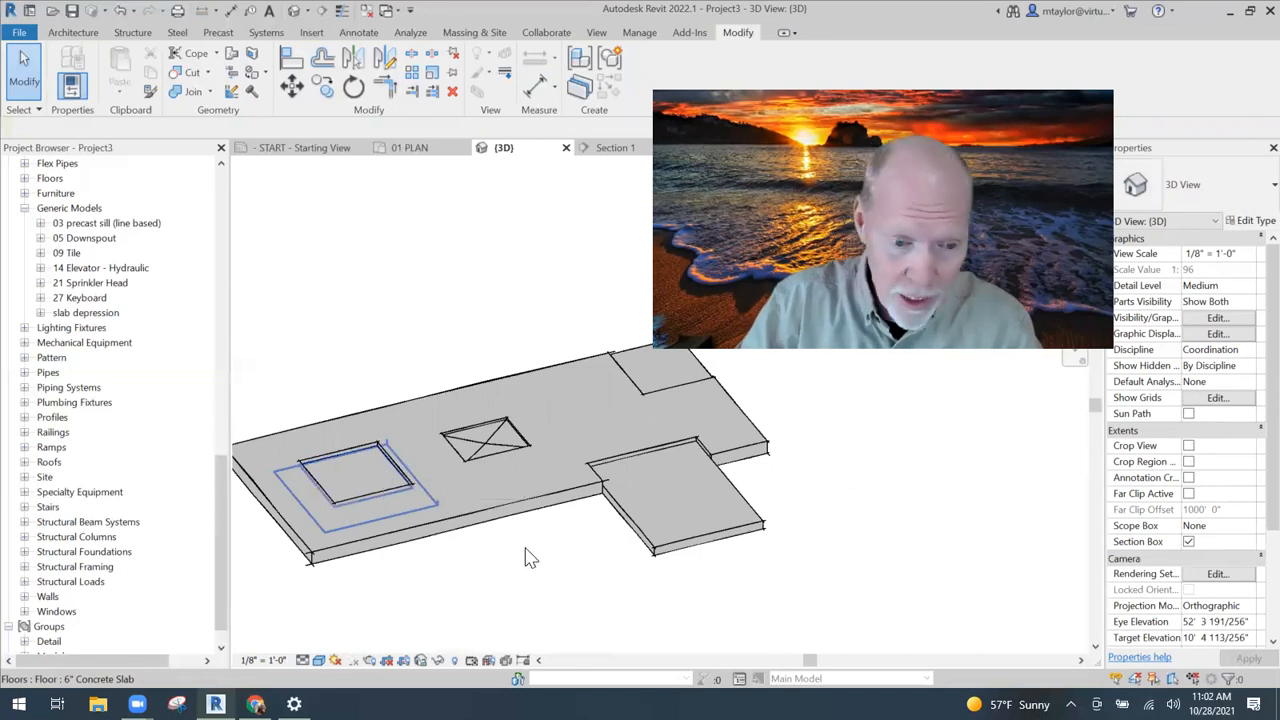
pyautogui.moveTo(526, 554); pyautogui.dragTo(464, 560, button='middle')
pyautogui.moveTo(537, 490); pyautogui.dragTo(517, 497, button='middle')
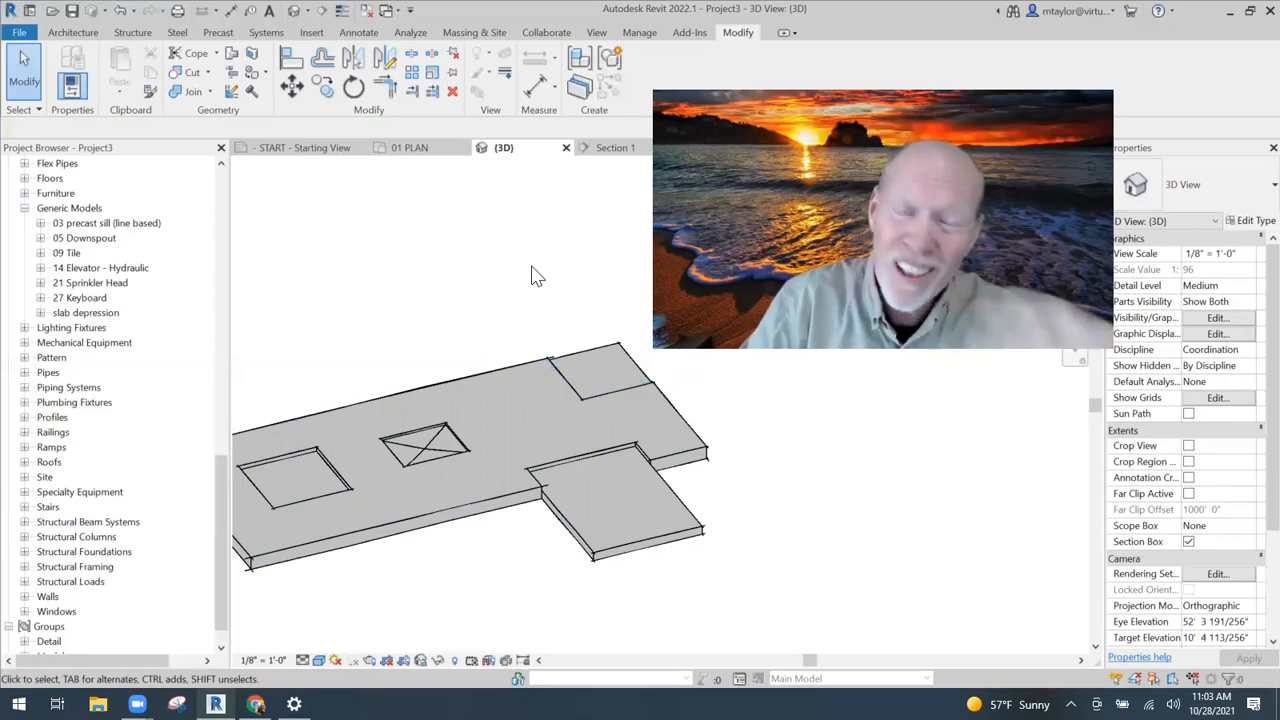
pyautogui.keyDown('shift'); pyautogui.moveTo(508, 300); pyautogui.dragTo(558, 277, button='middle'); pyautogui.keyUp('shift')
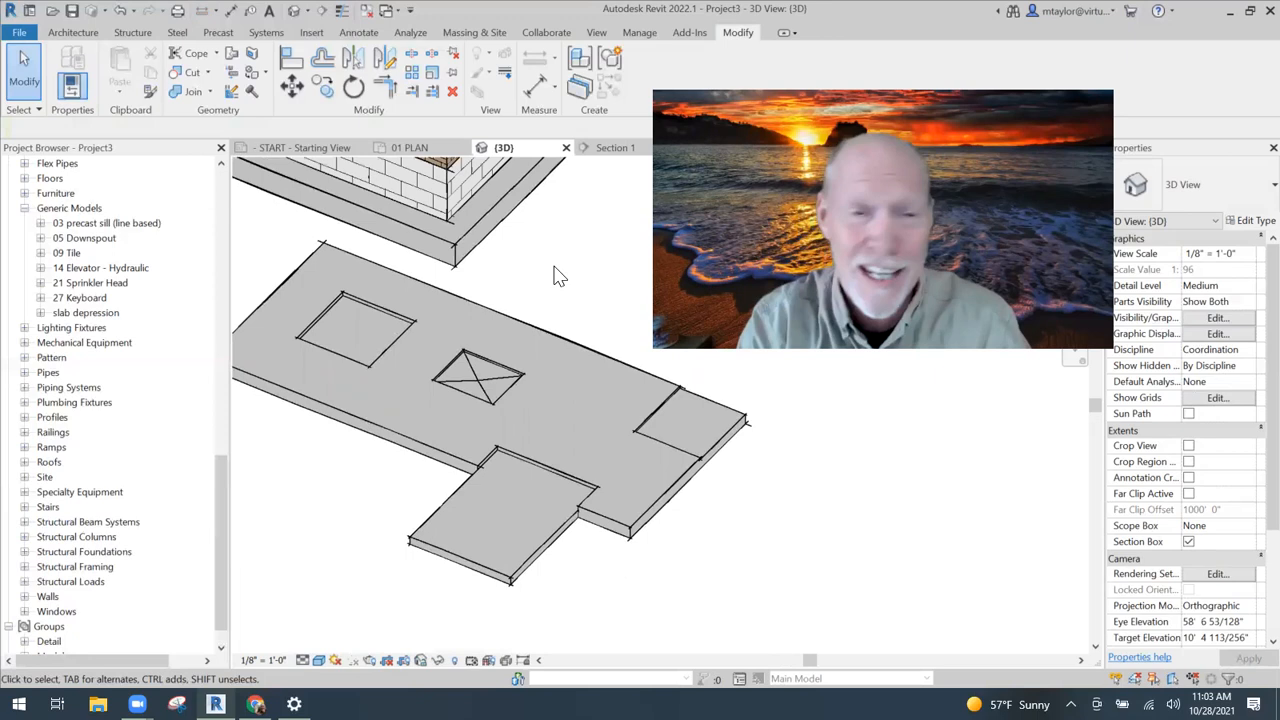